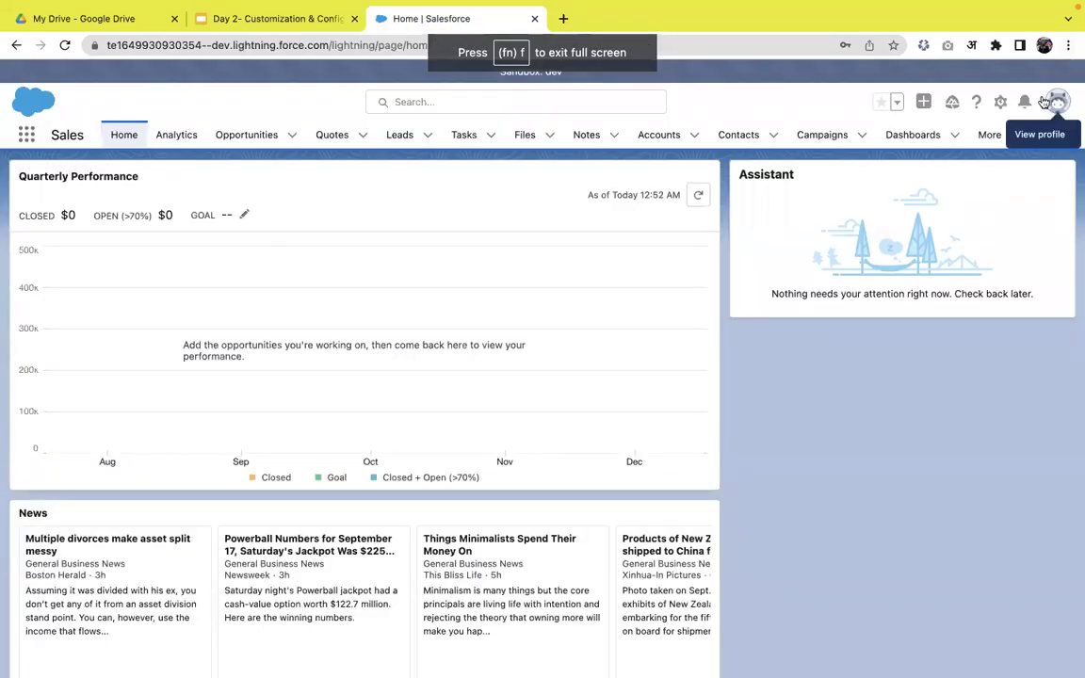
- Open Setup, find 'company in' in Quick Find, and view Company Information in a new tab
{"action": "left_click", "coordinate": [1000, 104]}
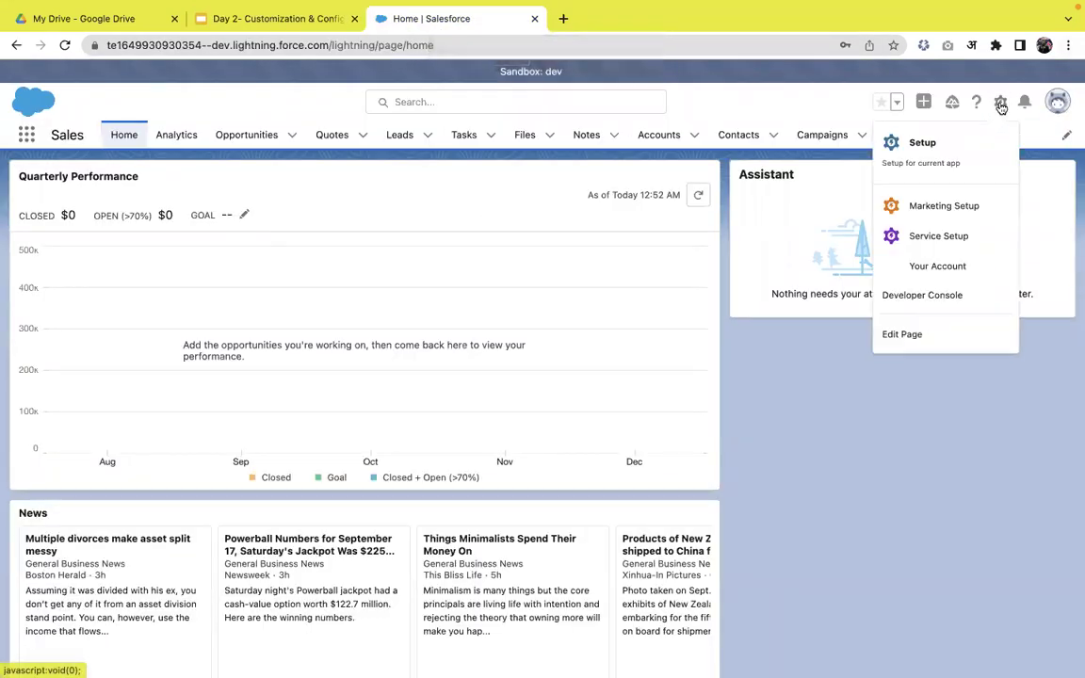
{"action": "left_click", "coordinate": [954, 155]}
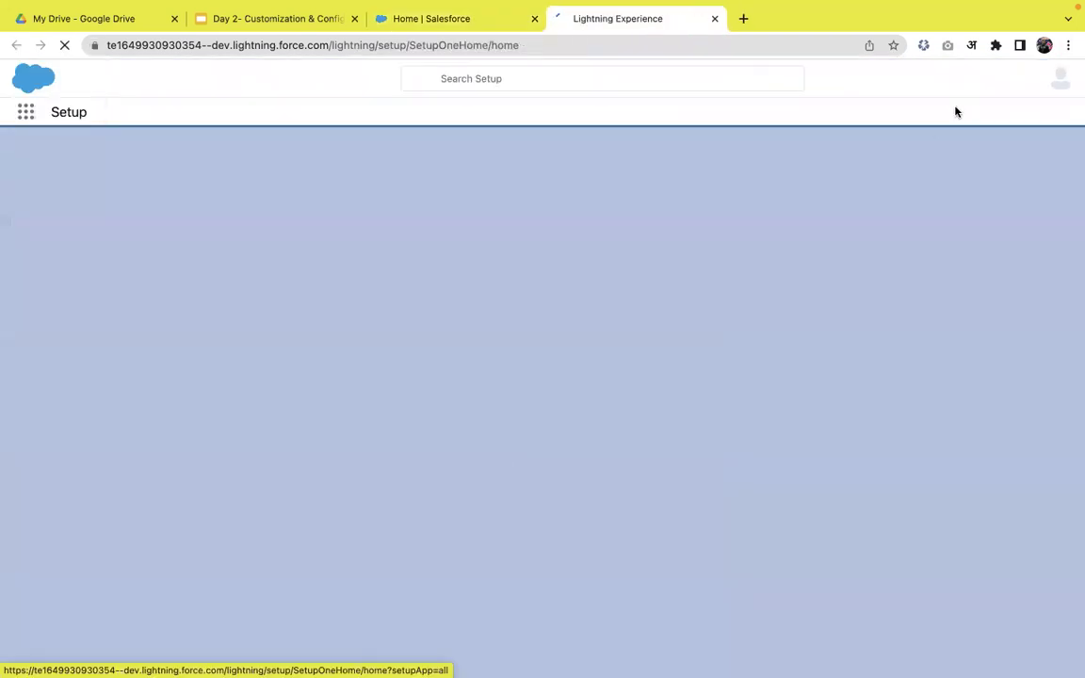
{"action": "left_click", "coordinate": [111, 174]}
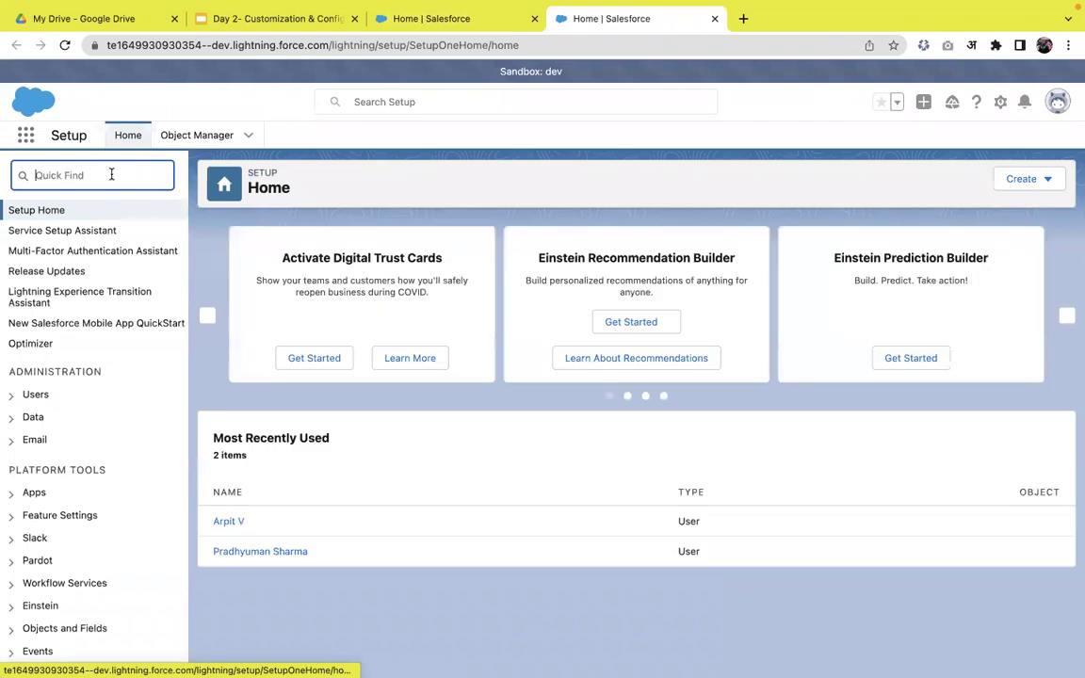
{"action": "type", "text": "company in"}
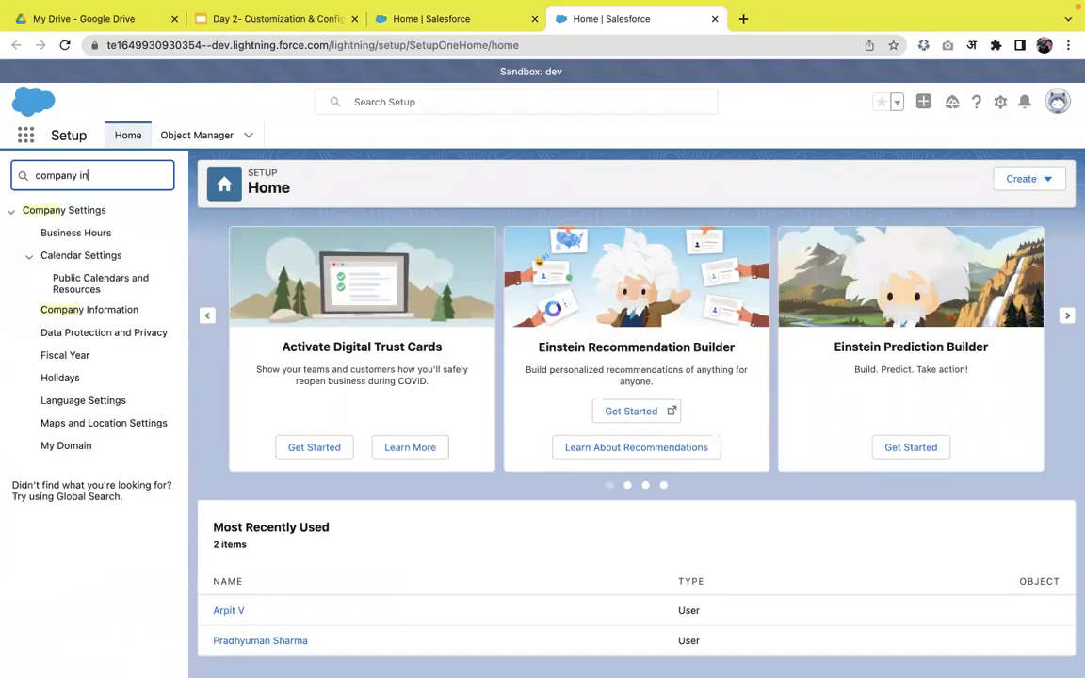
{"action": "right_click", "coordinate": [94, 235]}
{"action": "left_click", "coordinate": [141, 243]}
{"action": "left_click", "coordinate": [838, 28]}
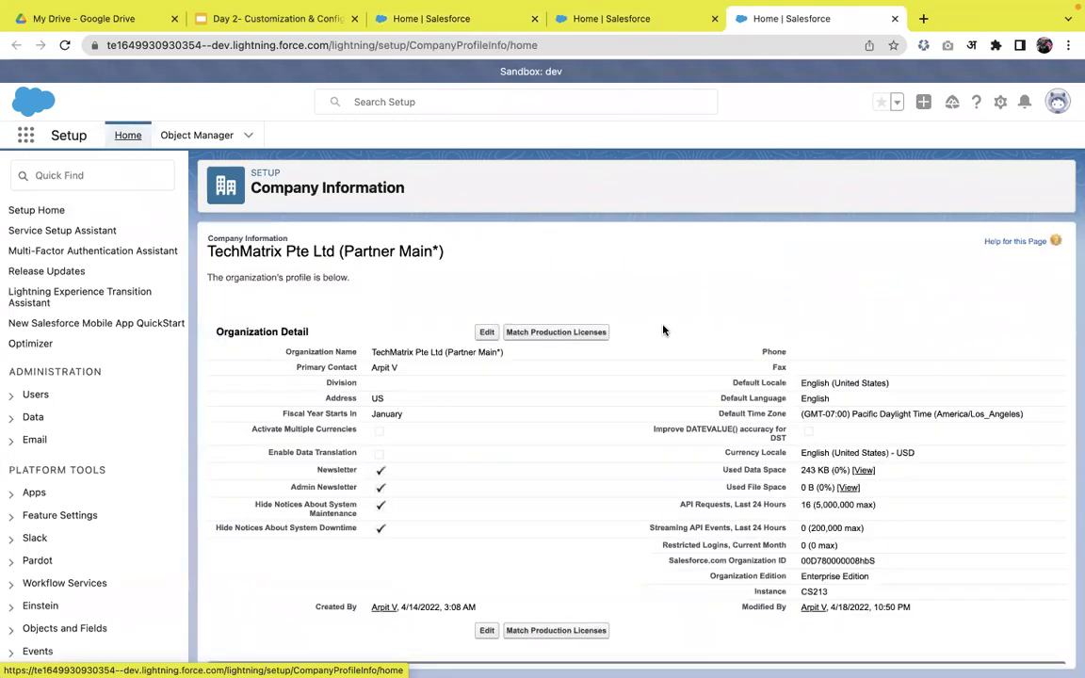
{"action": "scroll", "coordinate": [426, 344], "scroll_direction": "down", "scroll_amount": 3}
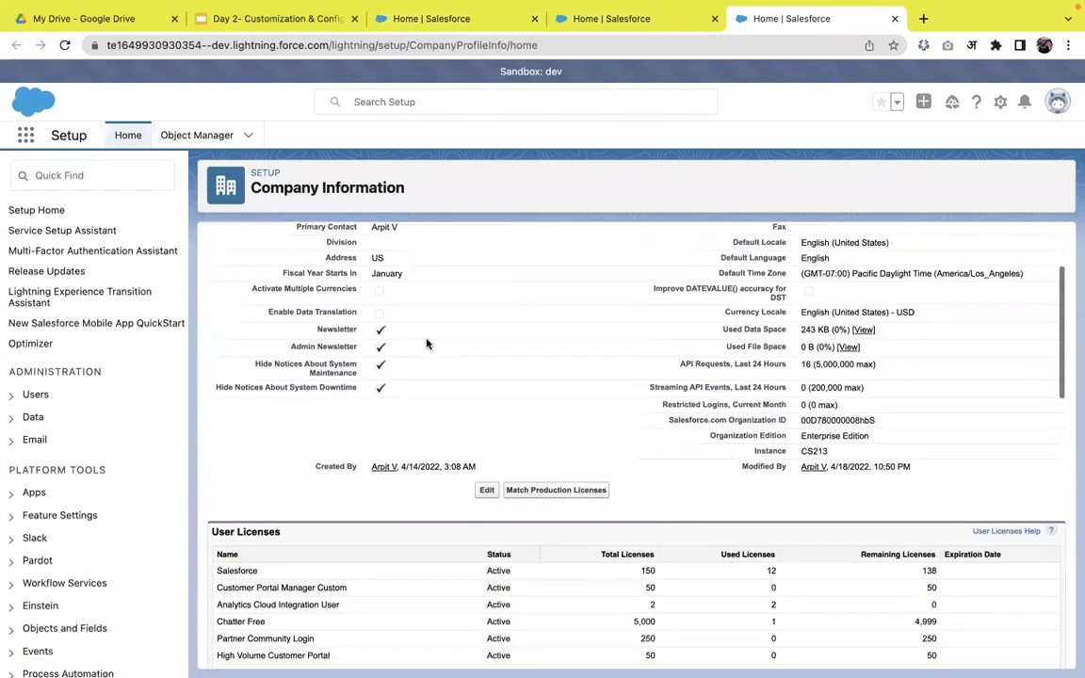
{"action": "scroll", "coordinate": [450, 341], "scroll_direction": "up", "scroll_amount": 1}
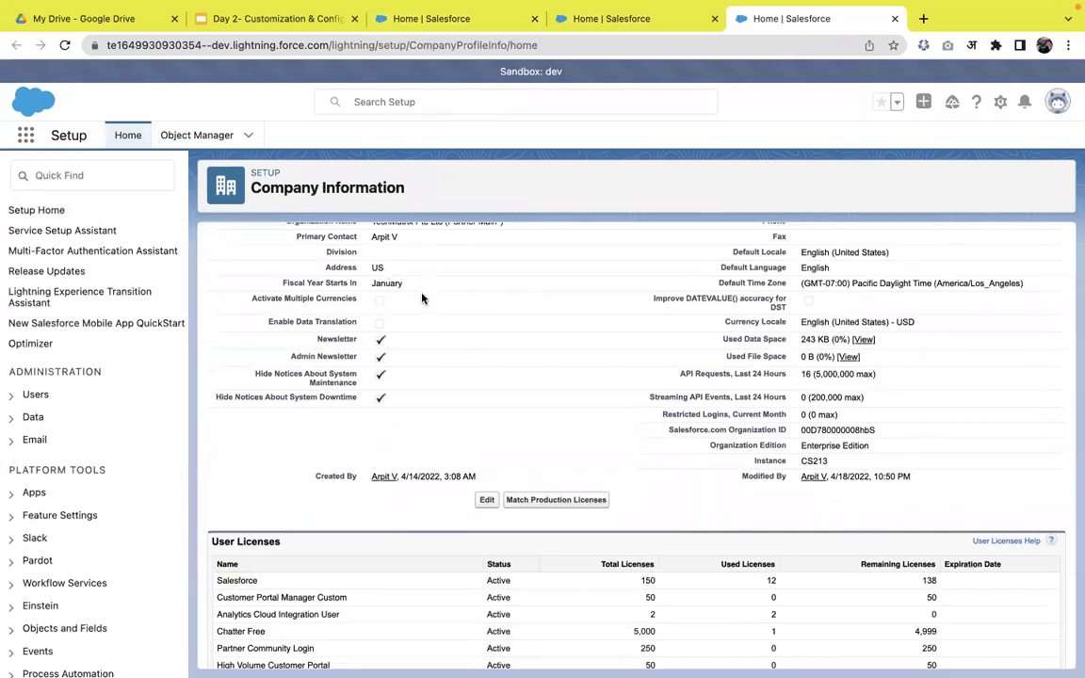
{"action": "scroll", "coordinate": [405, 302], "scroll_direction": "up", "scroll_amount": 1}
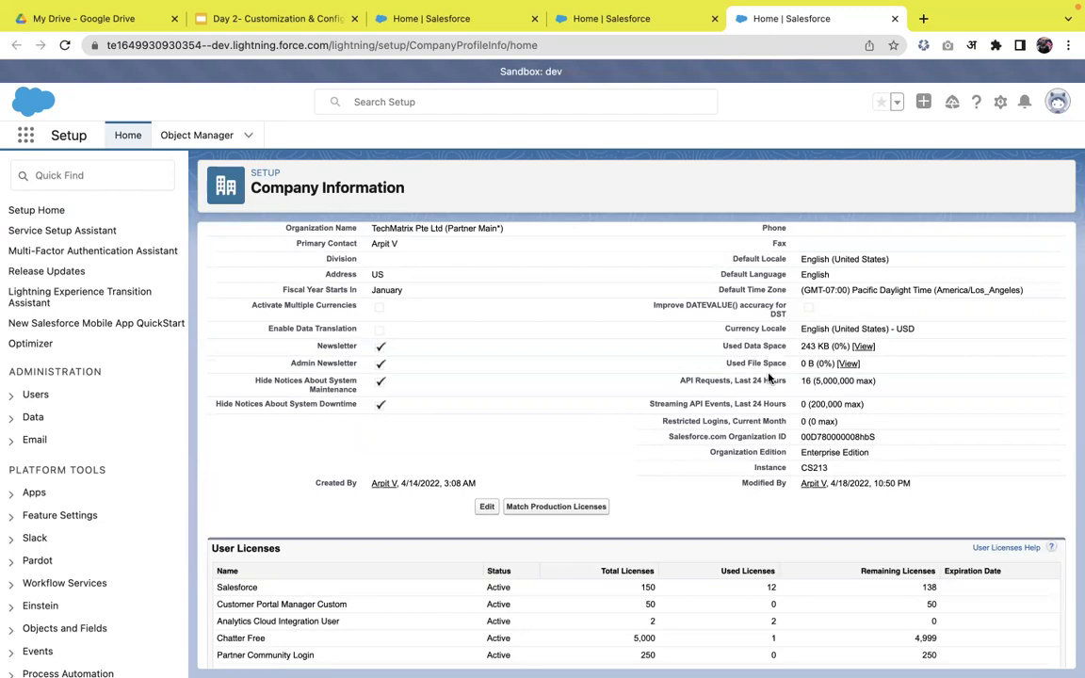
{"action": "scroll", "coordinate": [815, 371], "scroll_direction": "down", "scroll_amount": 1}
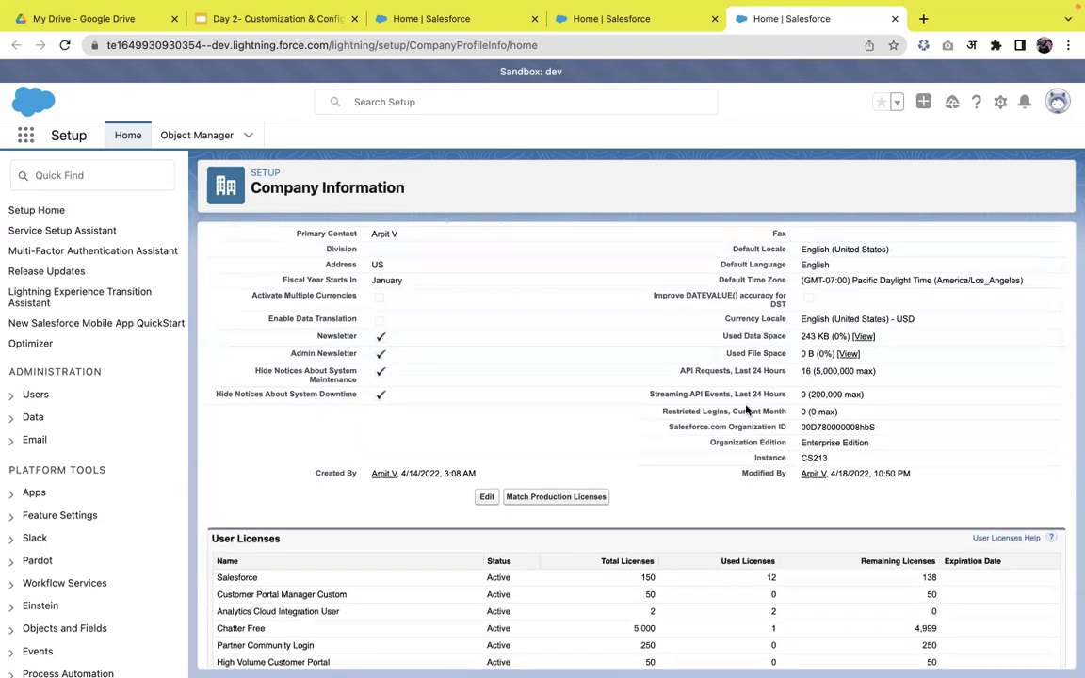
{"action": "triple_click", "coordinate": [848, 444]}
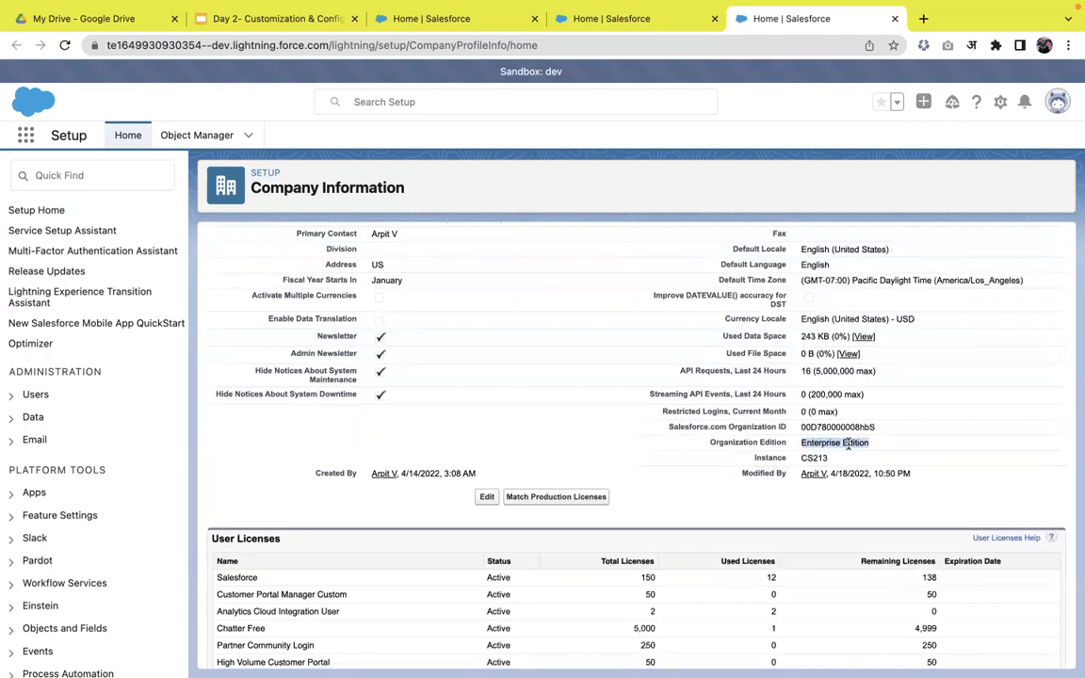
{"action": "left_click_drag", "start_coordinate": [735, 426], "coordinate": [833, 426]}
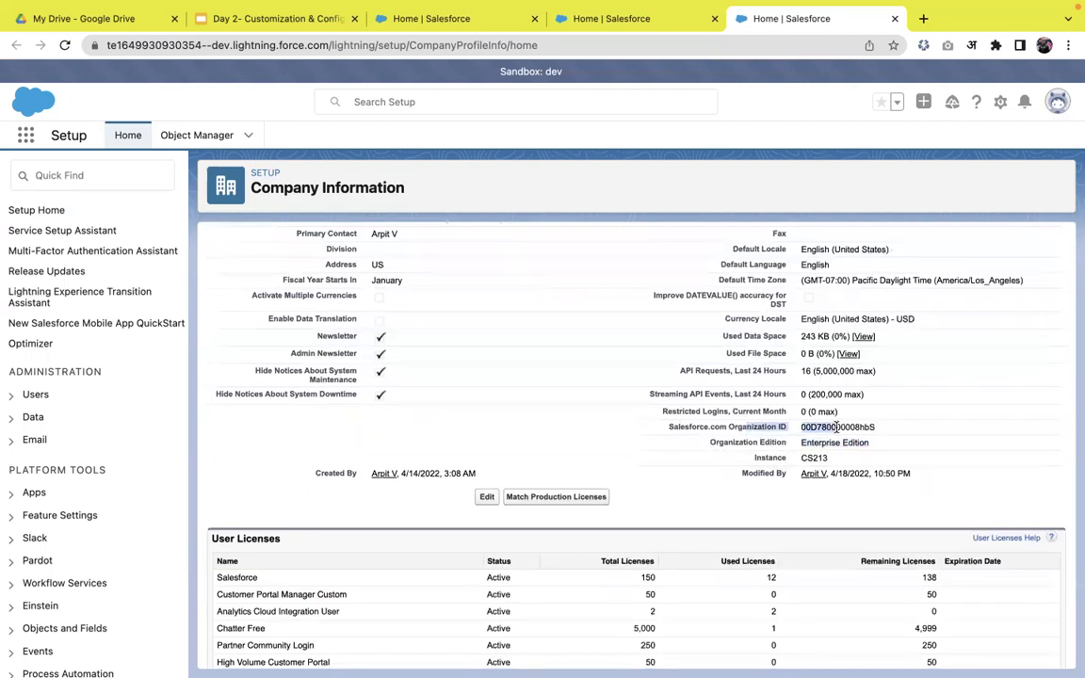
{"action": "left_click", "coordinate": [870, 426]}
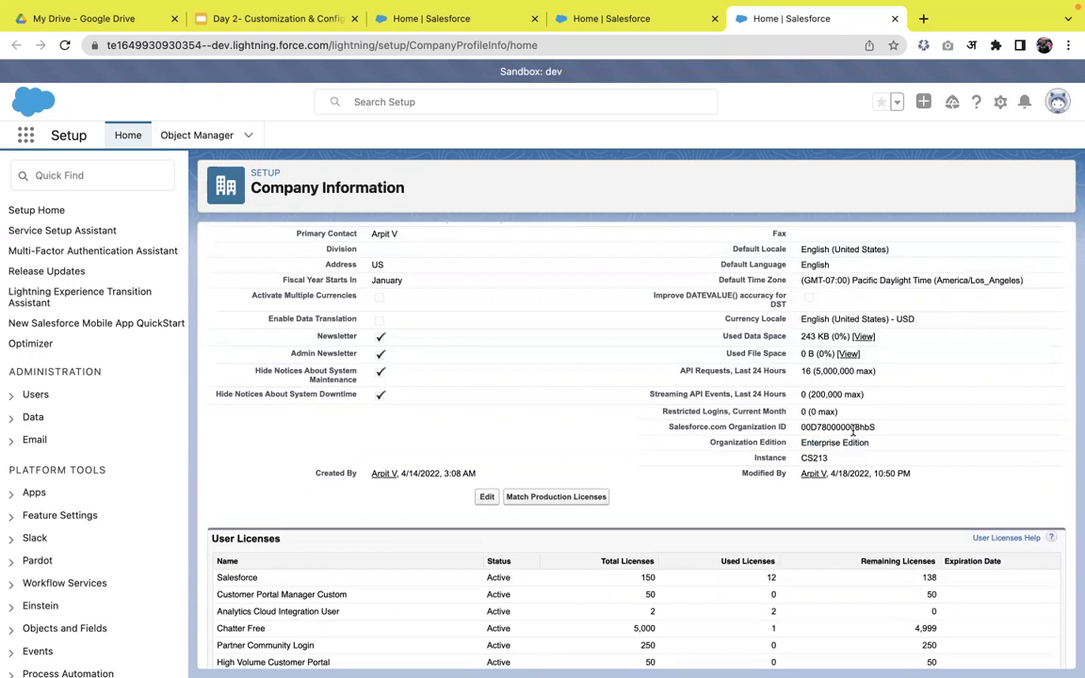
{"action": "double_click", "coordinate": [806, 458]}
{"action": "scroll", "coordinate": [581, 493], "scroll_direction": "down", "scroll_amount": 1}
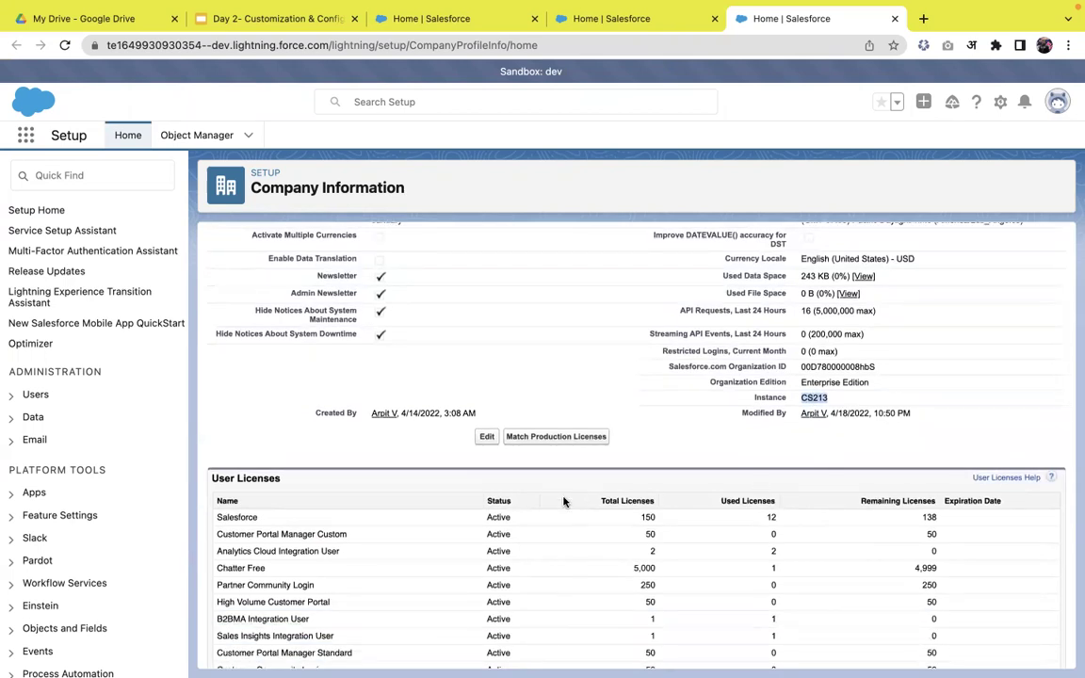
{"action": "scroll", "coordinate": [564, 499], "scroll_direction": "down", "scroll_amount": 1}
{"action": "scroll", "coordinate": [396, 499], "scroll_direction": "down", "scroll_amount": 1}
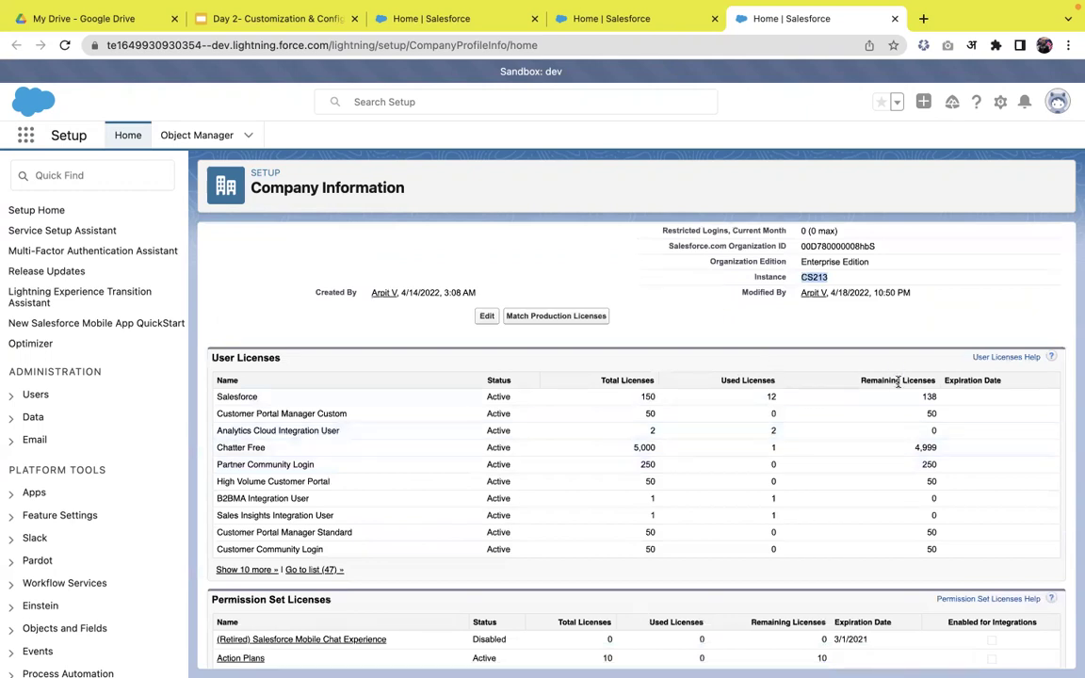
{"action": "scroll", "coordinate": [609, 456], "scroll_direction": "down", "scroll_amount": 2}
{"action": "scroll", "coordinate": [609, 456], "scroll_direction": "down", "scroll_amount": 1}
{"action": "scroll", "coordinate": [610, 455], "scroll_direction": "up", "scroll_amount": 8}
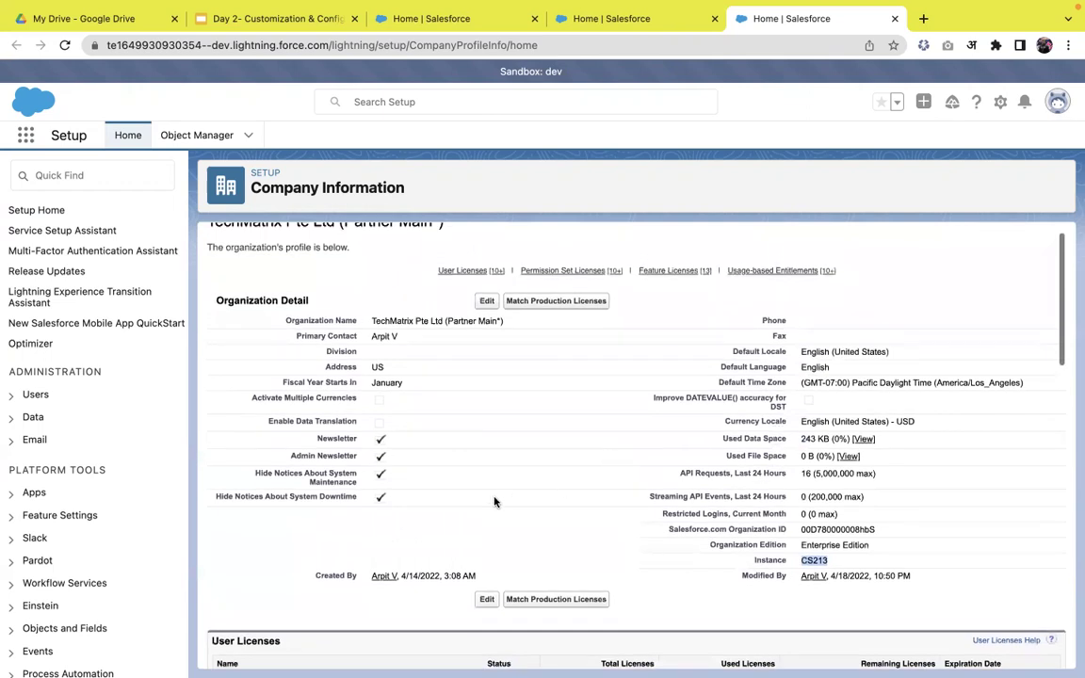
{"action": "scroll", "coordinate": [556, 491], "scroll_direction": "down", "scroll_amount": 1}
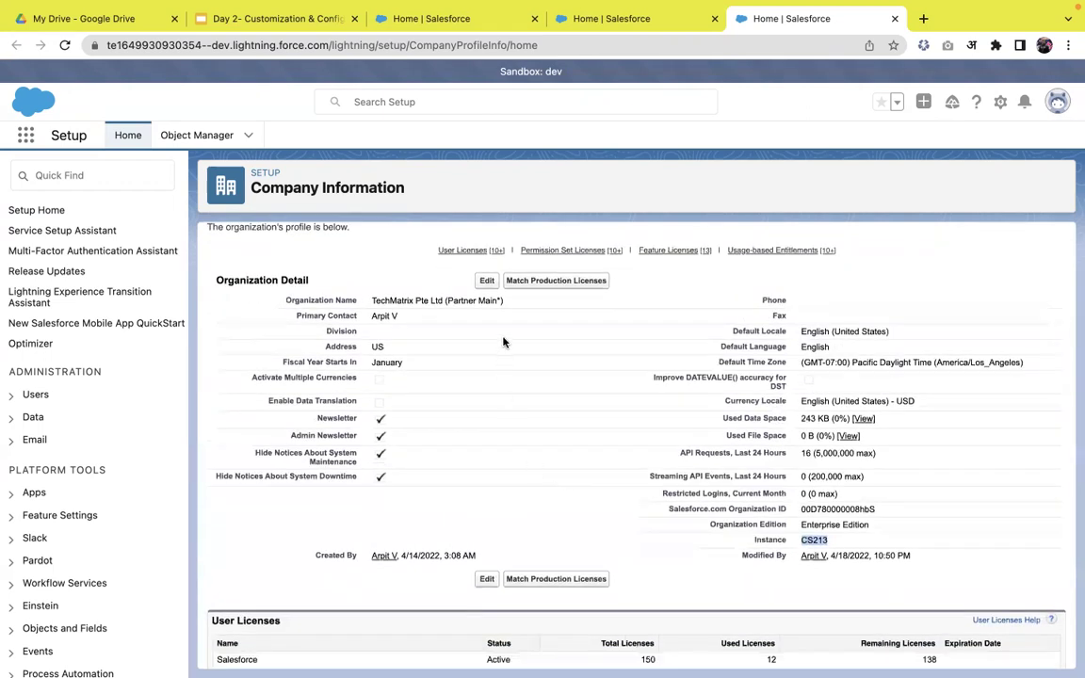
{"action": "left_click", "coordinate": [487, 281]}
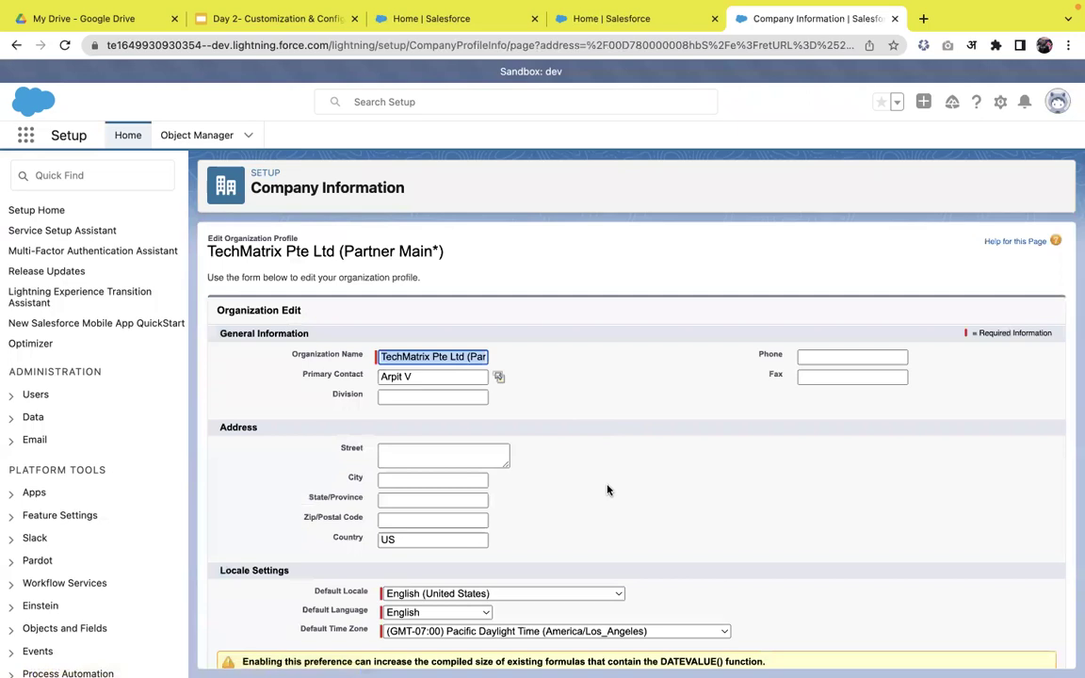
{"action": "scroll", "coordinate": [641, 463], "scroll_direction": "down", "scroll_amount": 1}
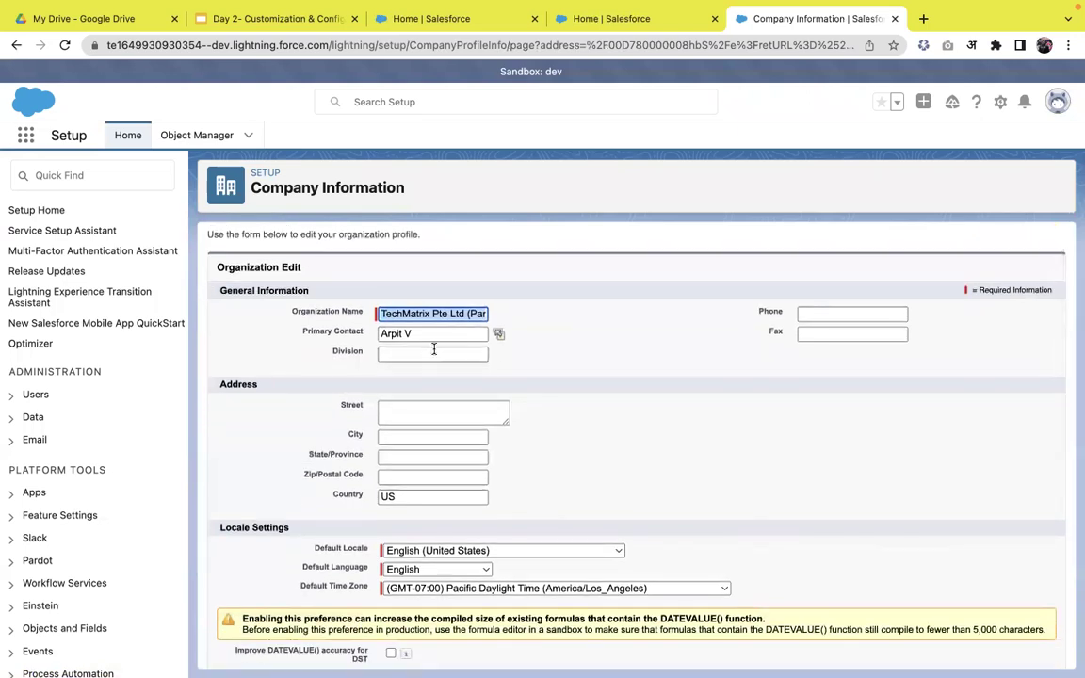
{"action": "scroll", "coordinate": [480, 372], "scroll_direction": "down", "scroll_amount": 1}
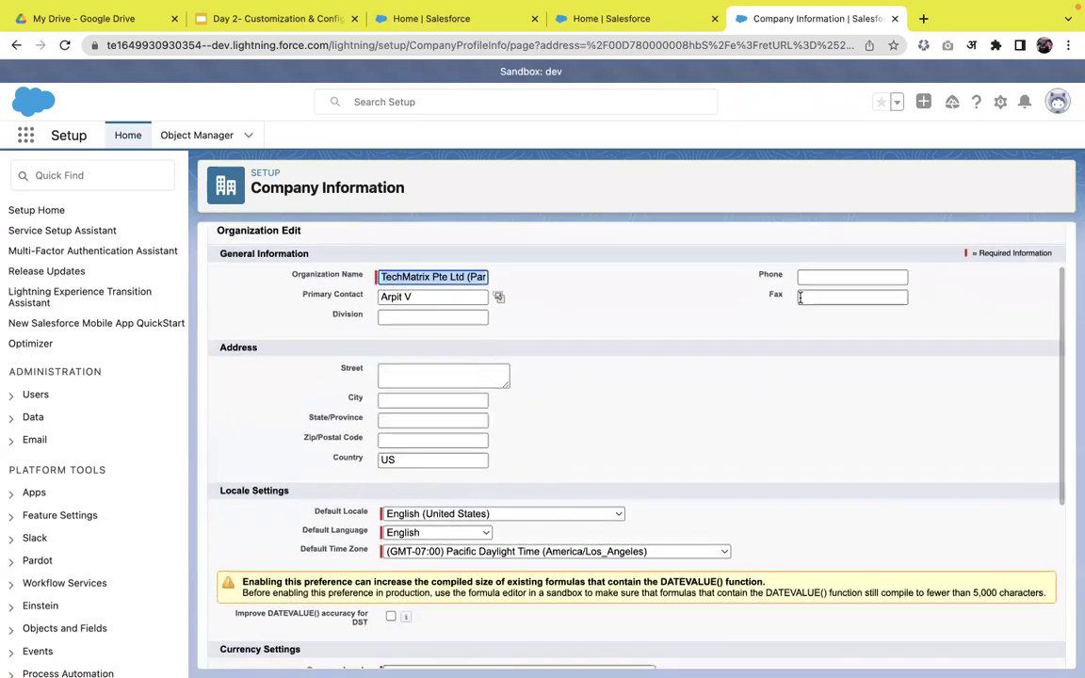
{"action": "scroll", "coordinate": [718, 369], "scroll_direction": "down", "scroll_amount": 1}
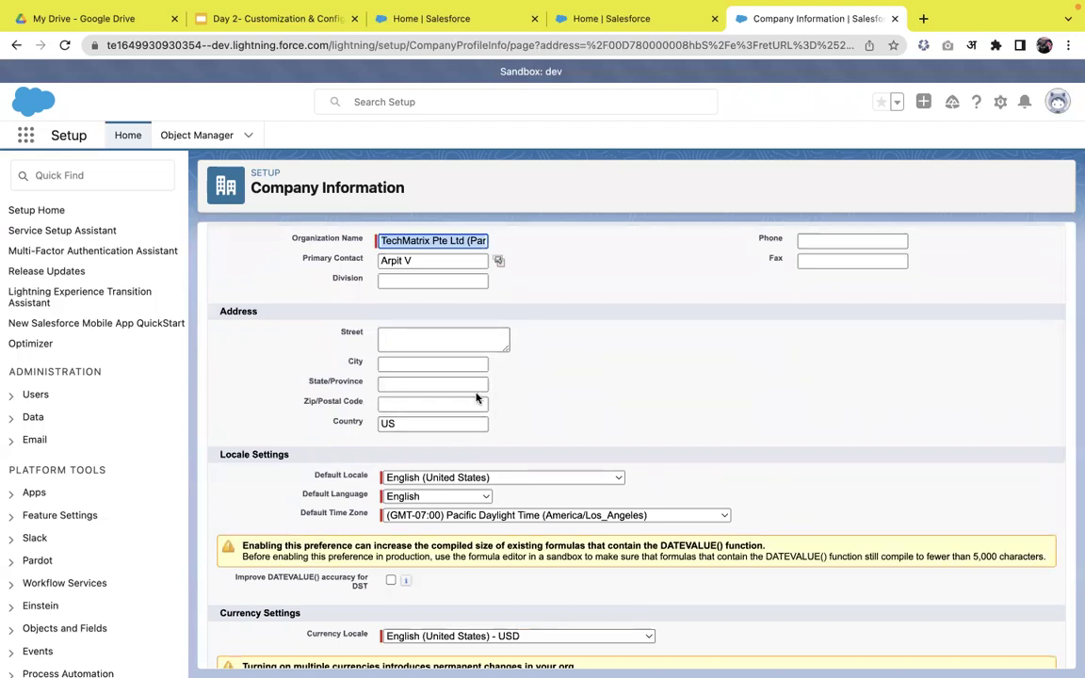
{"action": "scroll", "coordinate": [472, 414], "scroll_direction": "down", "scroll_amount": 1}
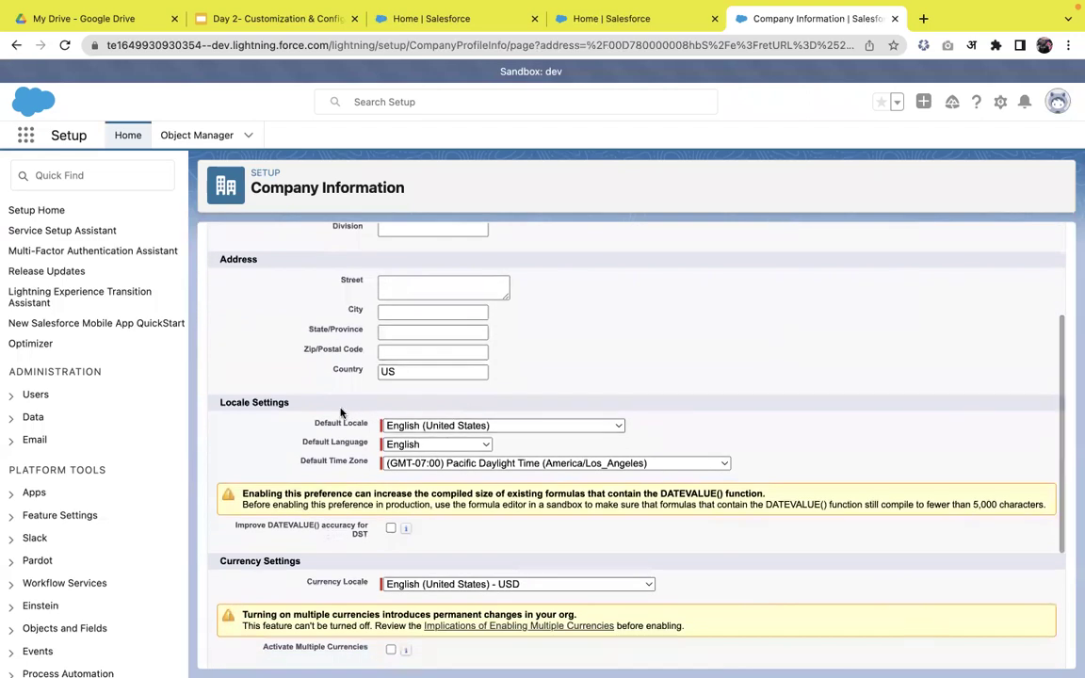
{"action": "left_click", "coordinate": [476, 428]}
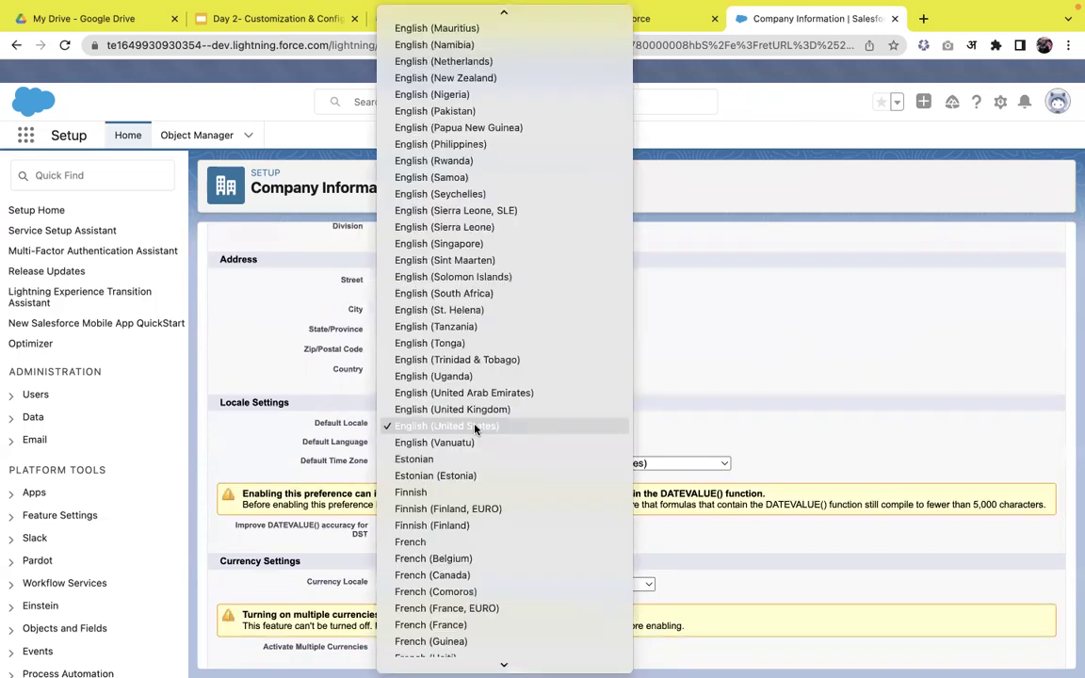
{"action": "left_click", "coordinate": [520, 433]}
{"action": "scroll", "coordinate": [521, 436], "scroll_direction": "down", "scroll_amount": 1}
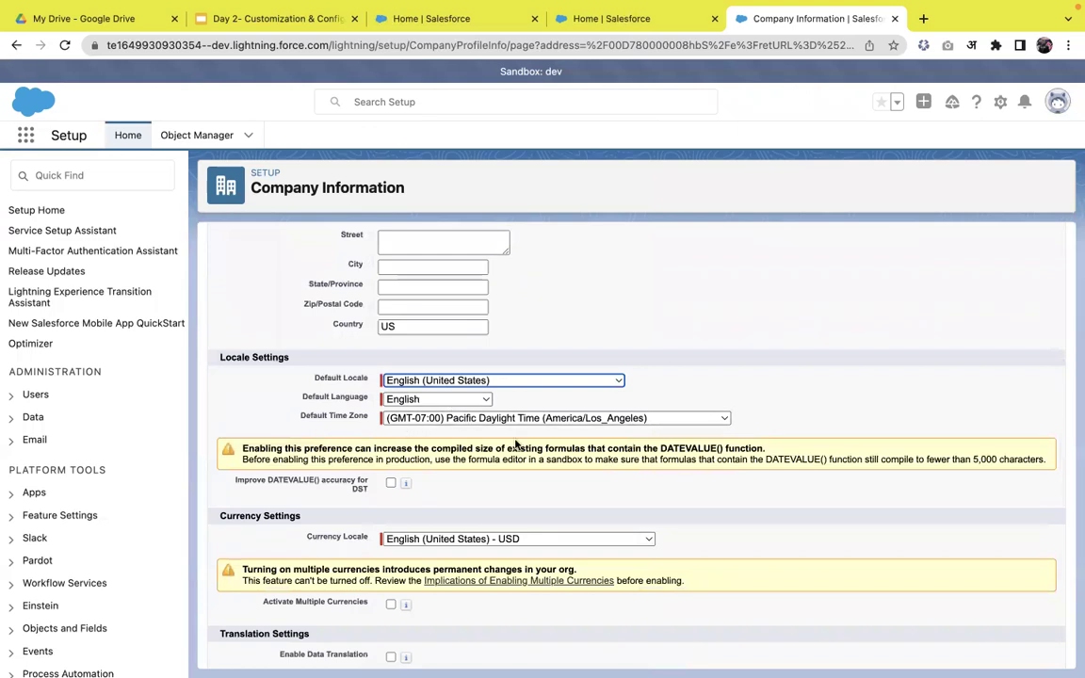
{"action": "scroll", "coordinate": [516, 442], "scroll_direction": "down", "scroll_amount": 2}
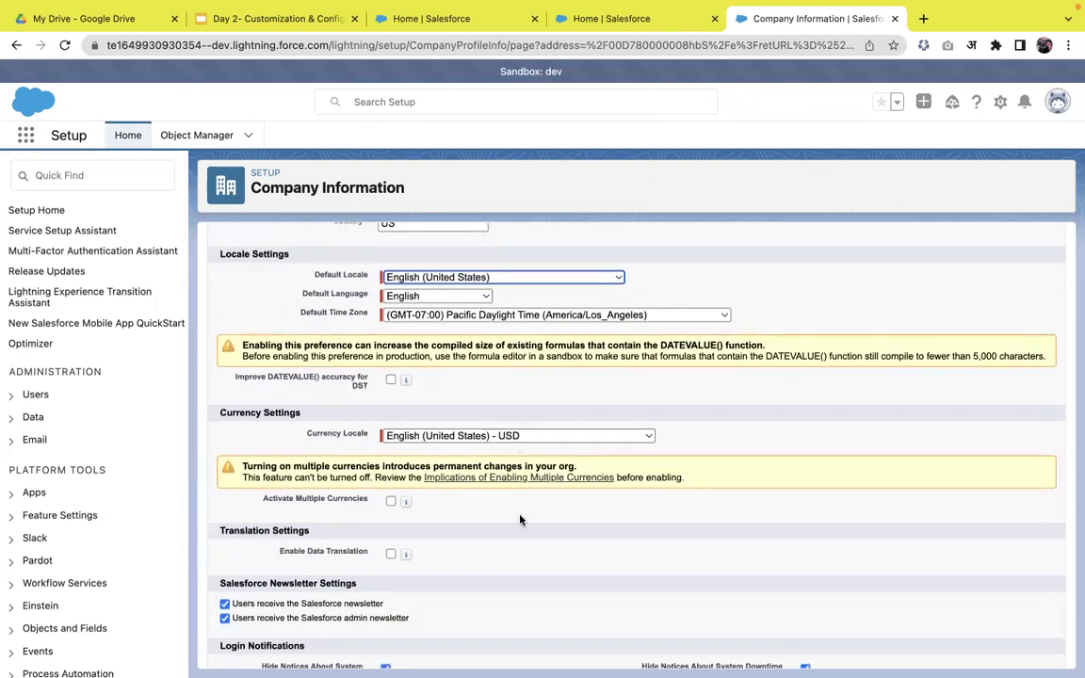
{"action": "scroll", "coordinate": [517, 481], "scroll_direction": "down", "scroll_amount": 1}
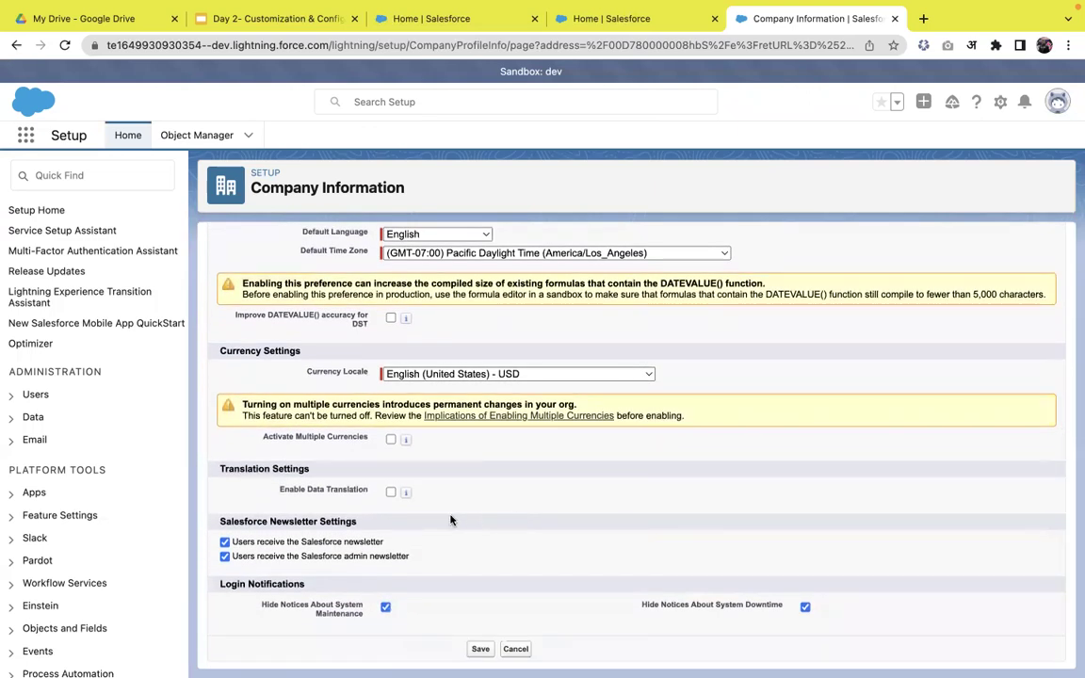
{"action": "scroll", "coordinate": [469, 466], "scroll_direction": "up", "scroll_amount": 3}
{"action": "scroll", "coordinate": [471, 464], "scroll_direction": "up", "scroll_amount": 4}
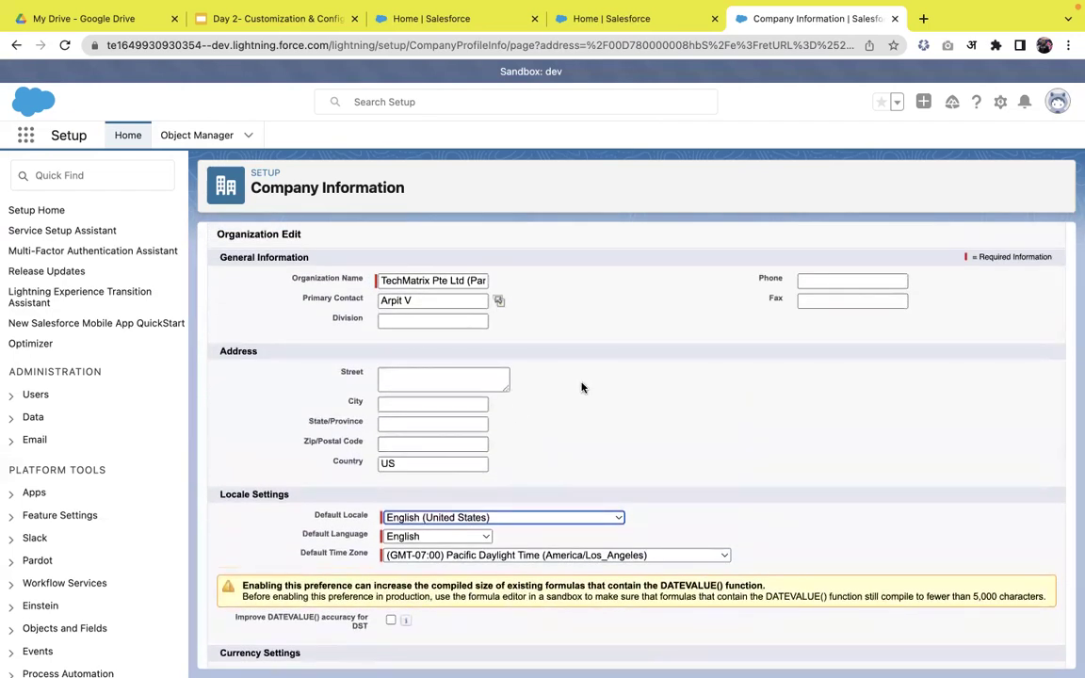
{"action": "scroll", "coordinate": [581, 387], "scroll_direction": "down", "scroll_amount": 1}
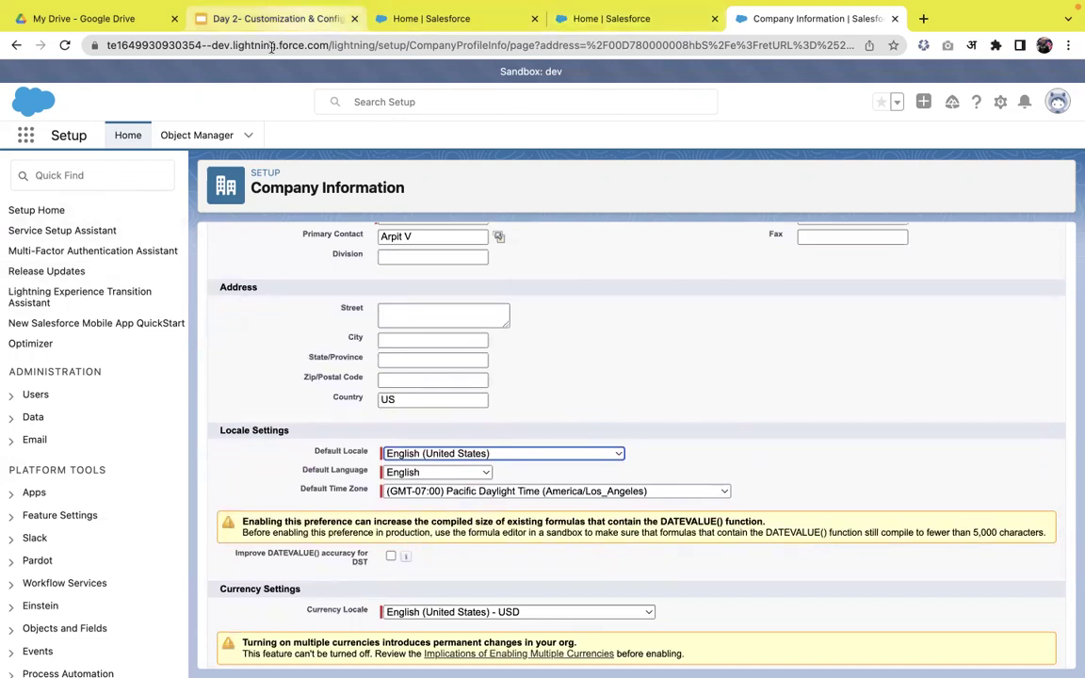
- Open Fiscal Year settings via 'fis', check Custom, and keep the Standard Fiscal Year
{"action": "left_click", "coordinate": [130, 175]}
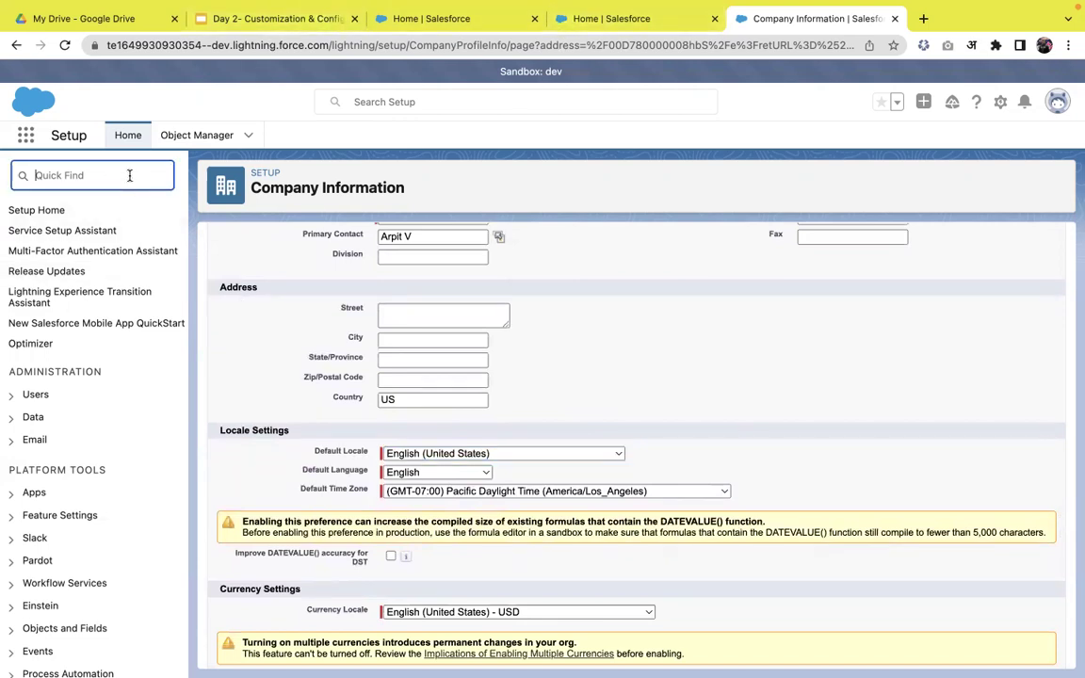
{"action": "type", "text": "fis"}
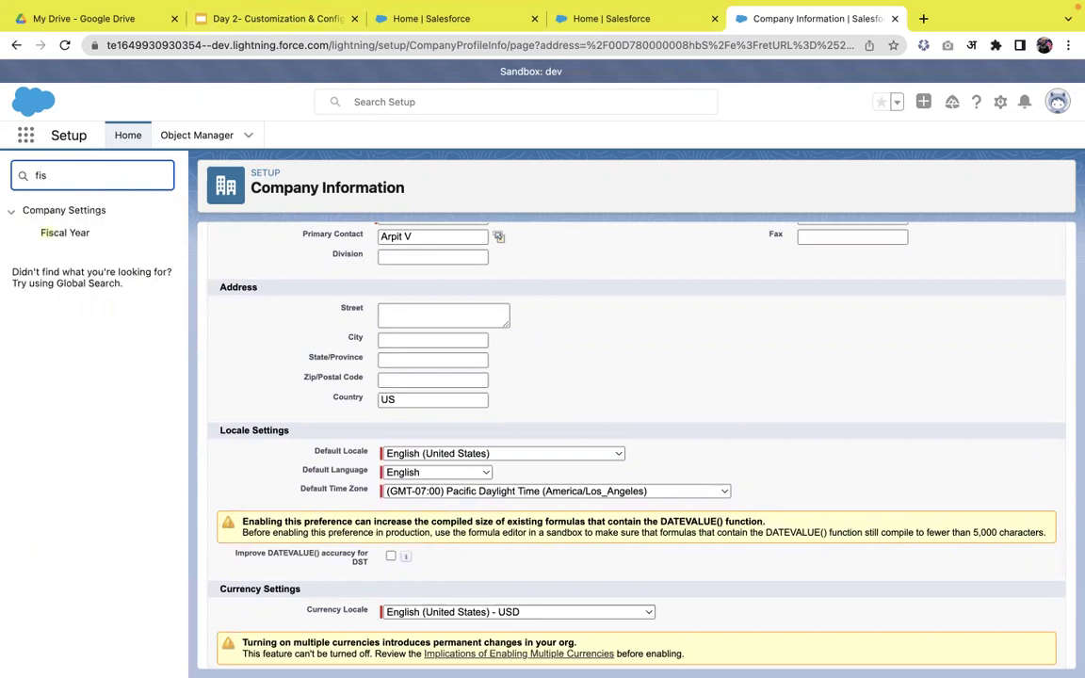
{"action": "left_click", "coordinate": [85, 235]}
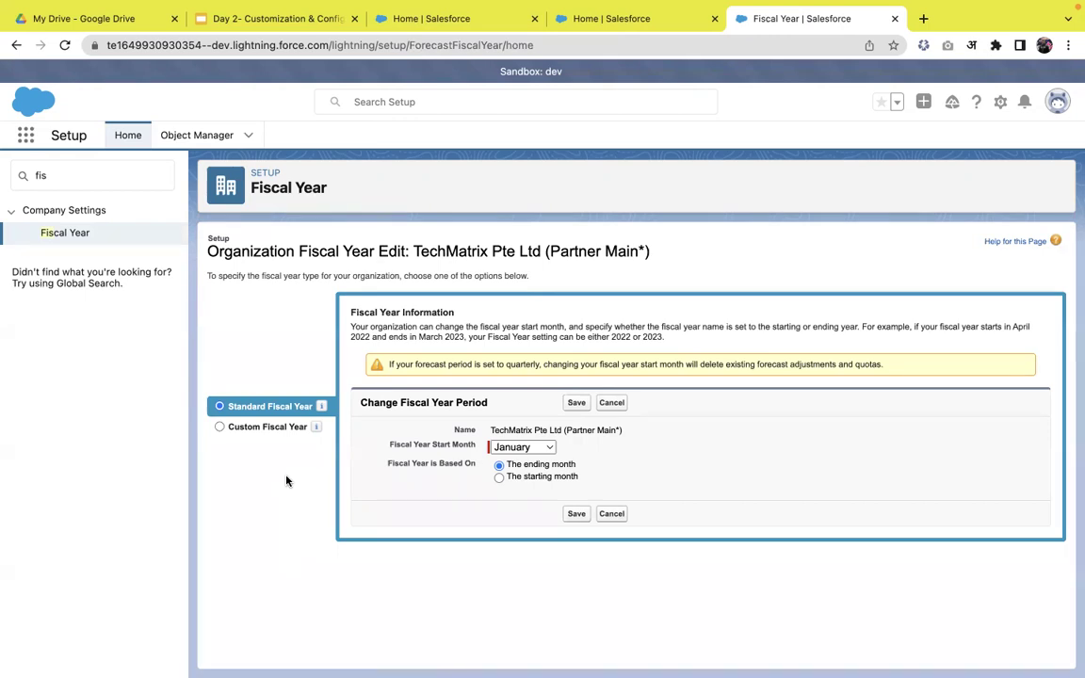
{"action": "left_click", "coordinate": [240, 427]}
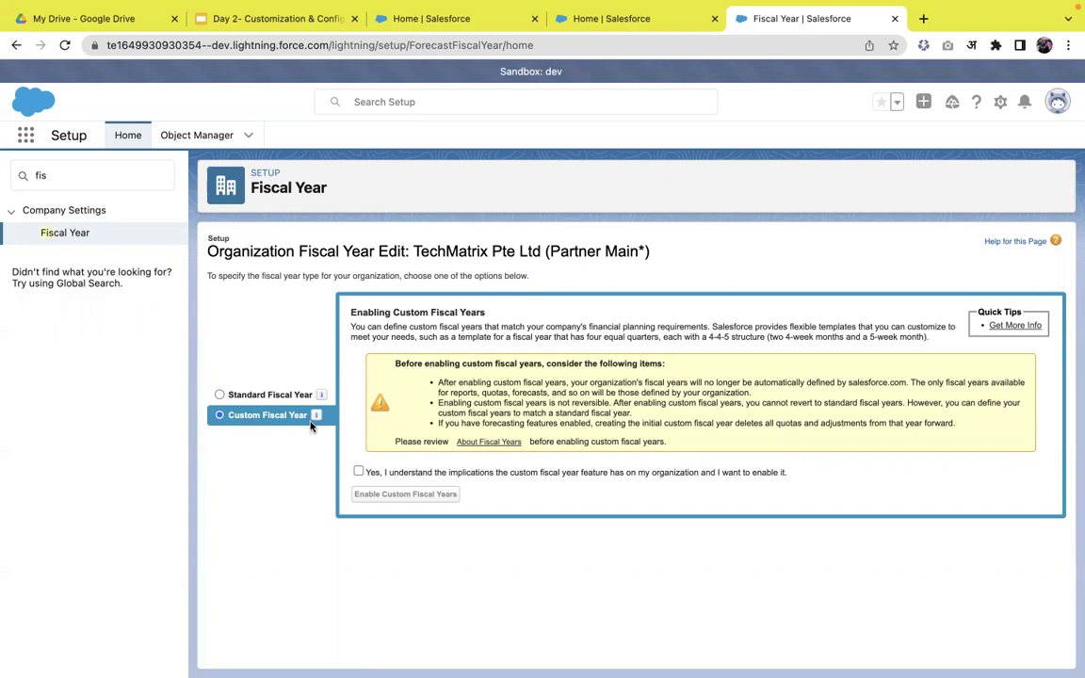
{"action": "left_click", "coordinate": [252, 395]}
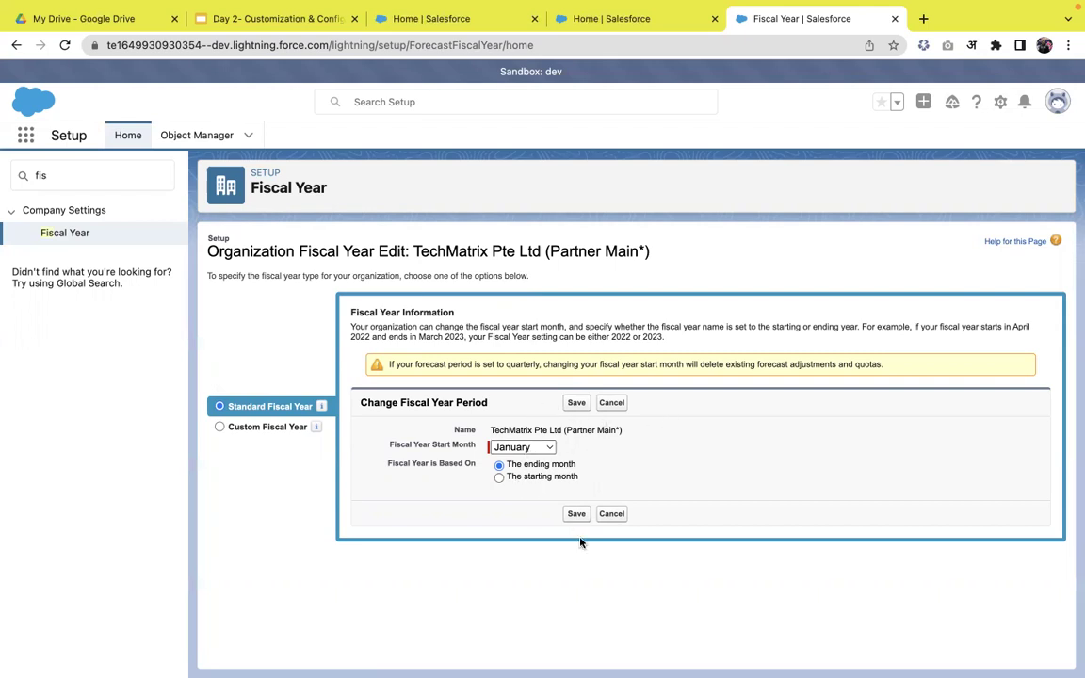
{"action": "left_click", "coordinate": [81, 177]}
- Search Quick Find for 'busin' and open the Business Hours page
{"action": "key", "text": "BackSpace"}
{"action": "key", "text": "BackSpace"}
{"action": "key", "text": "BackSpace"}
{"action": "type", "text": "business"}
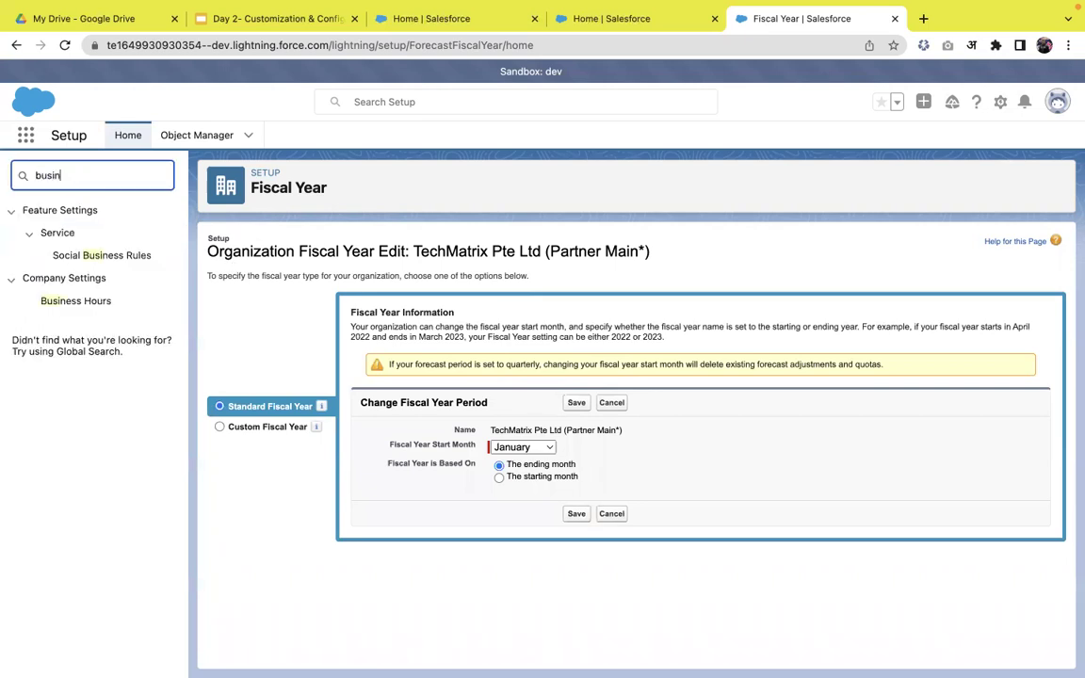
{"action": "left_click", "coordinate": [84, 307]}
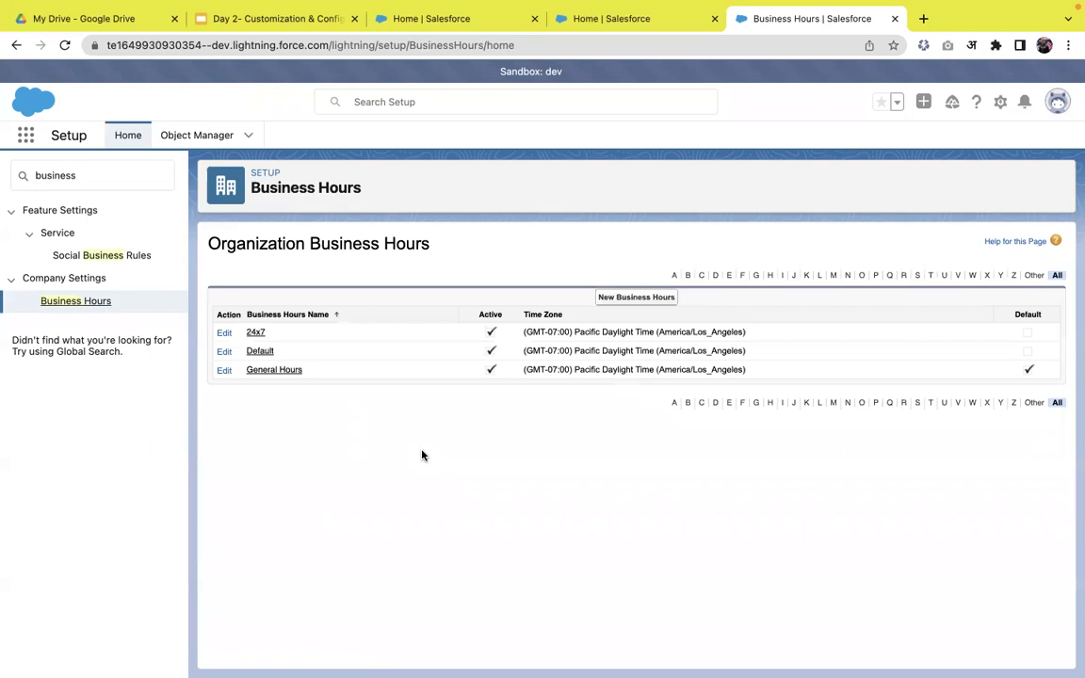
- Create new business hours named India's in (GMT+05:30) India Standard Time (Asia/Kolkata)
{"action": "left_click", "coordinate": [635, 299]}
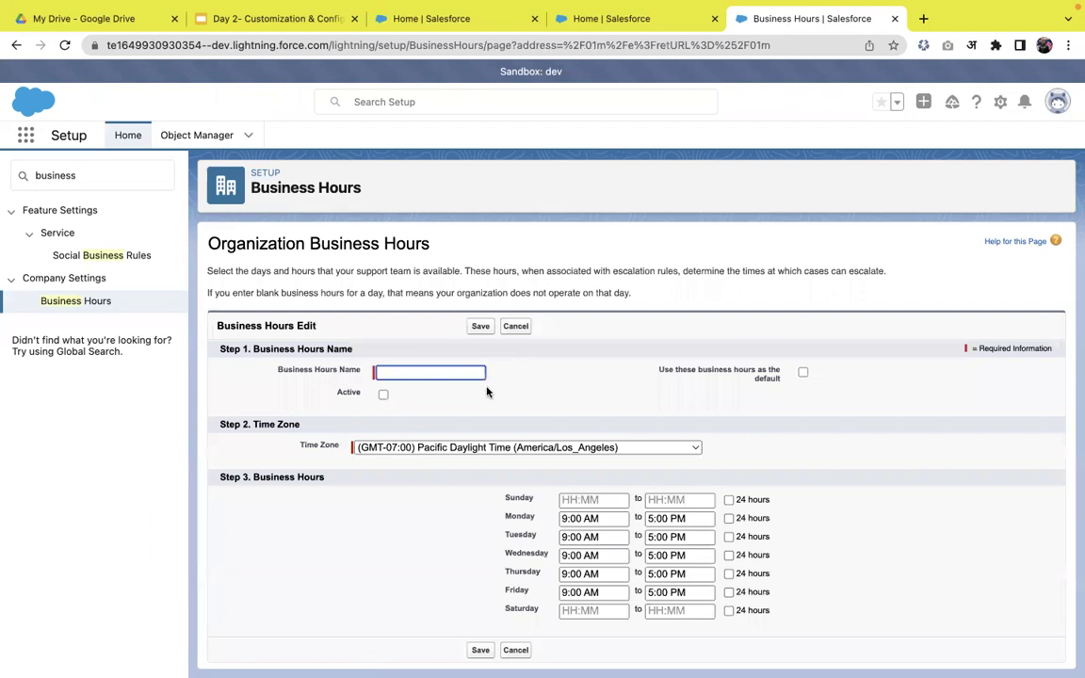
{"action": "left_click", "coordinate": [457, 372]}
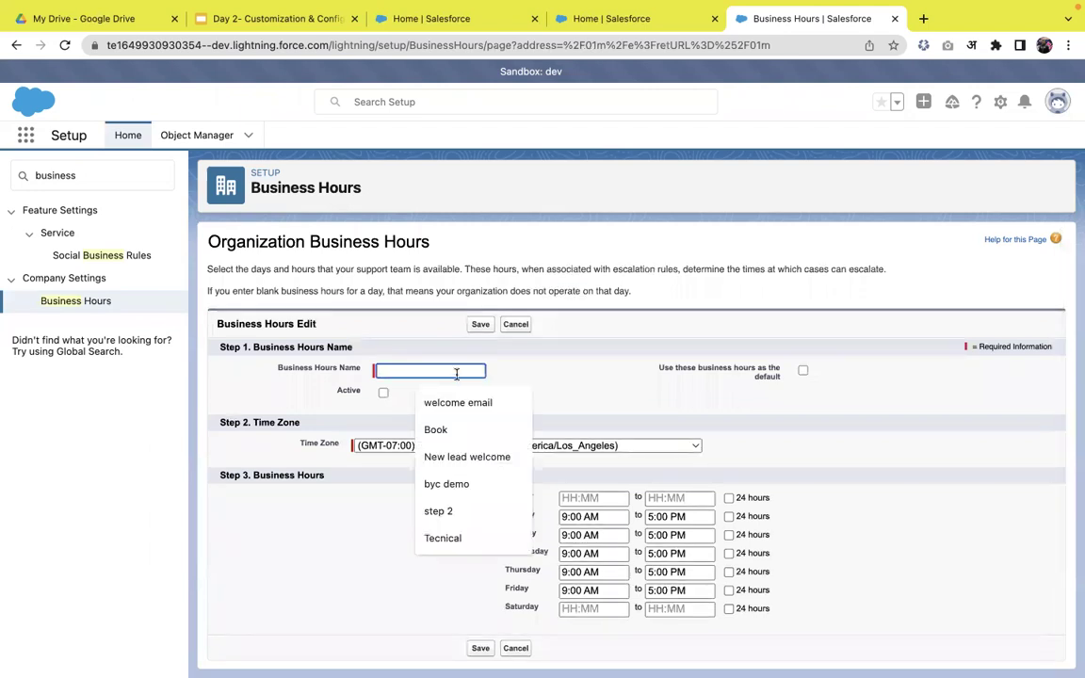
{"action": "type", "text": "India's"}
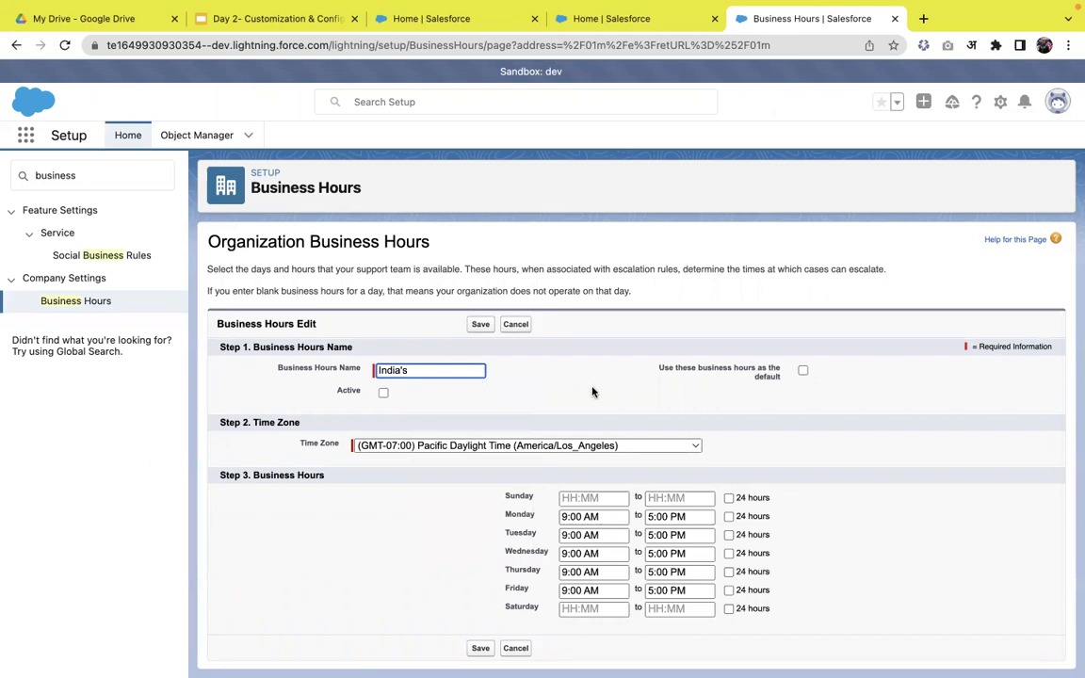
{"action": "left_click", "coordinate": [594, 392]}
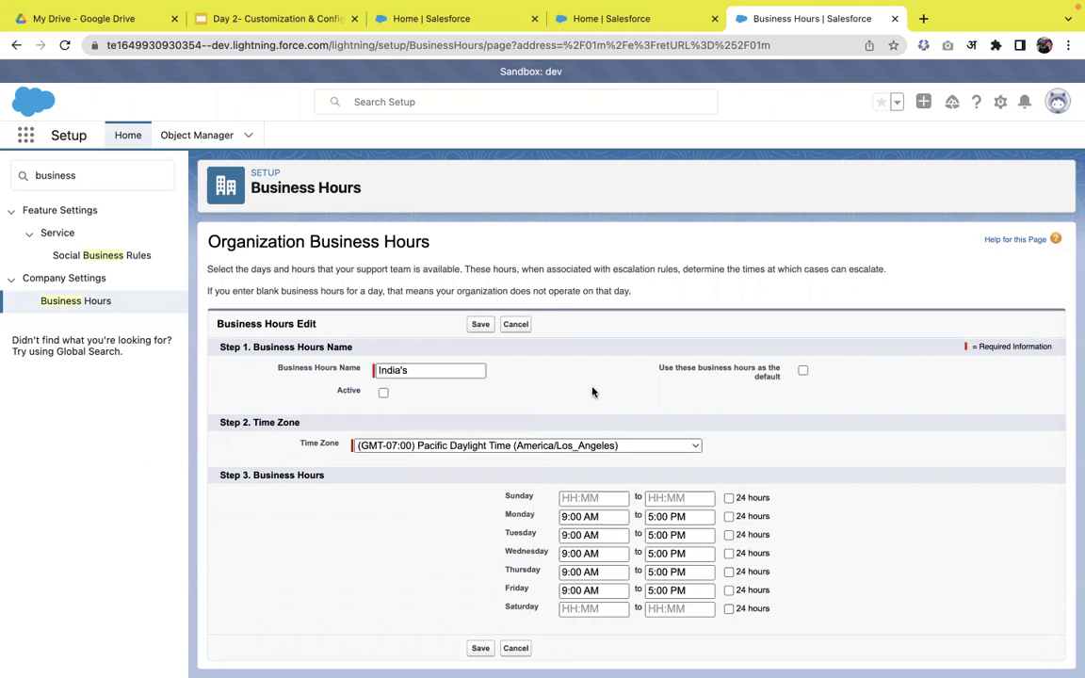
{"action": "left_click", "coordinate": [580, 447]}
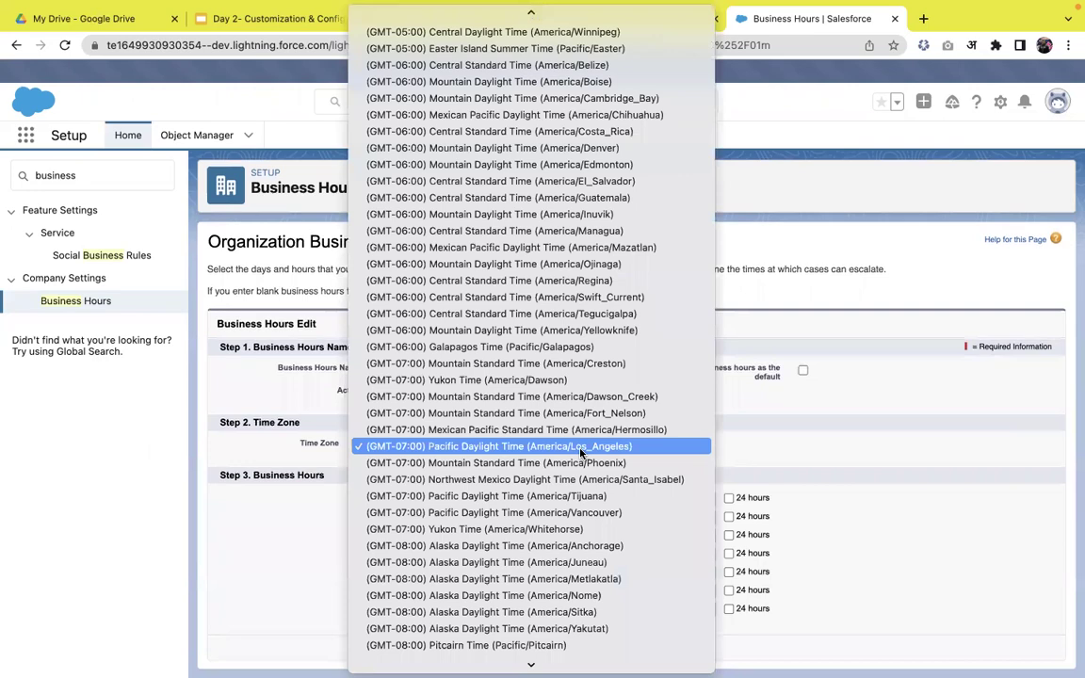
{"action": "scroll", "coordinate": [577, 513], "scroll_direction": "down", "scroll_amount": 3}
{"action": "scroll", "coordinate": [577, 513], "scroll_direction": "up", "scroll_amount": 15}
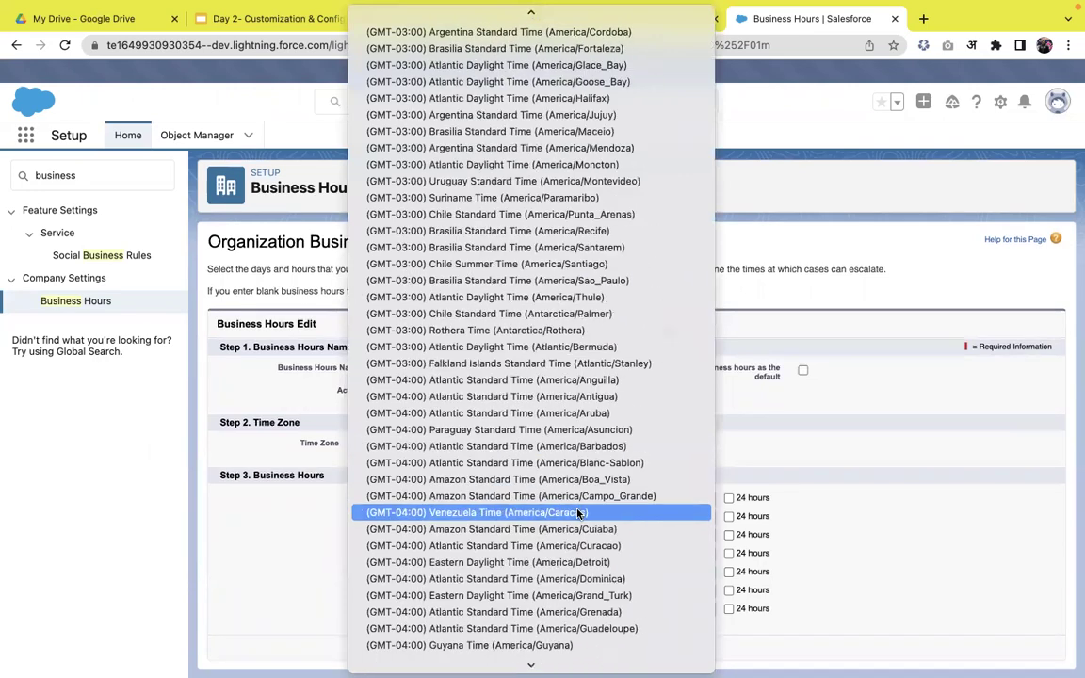
{"action": "scroll", "coordinate": [578, 513], "scroll_direction": "up", "scroll_amount": 20}
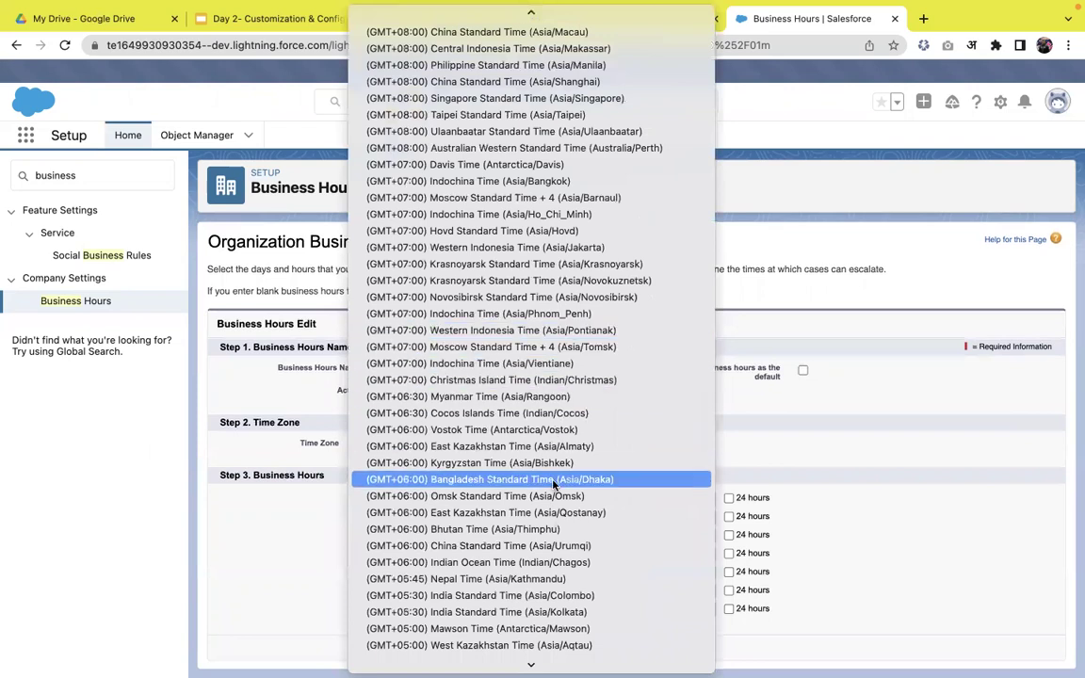
{"action": "scroll", "coordinate": [537, 513], "scroll_direction": "down", "scroll_amount": 3}
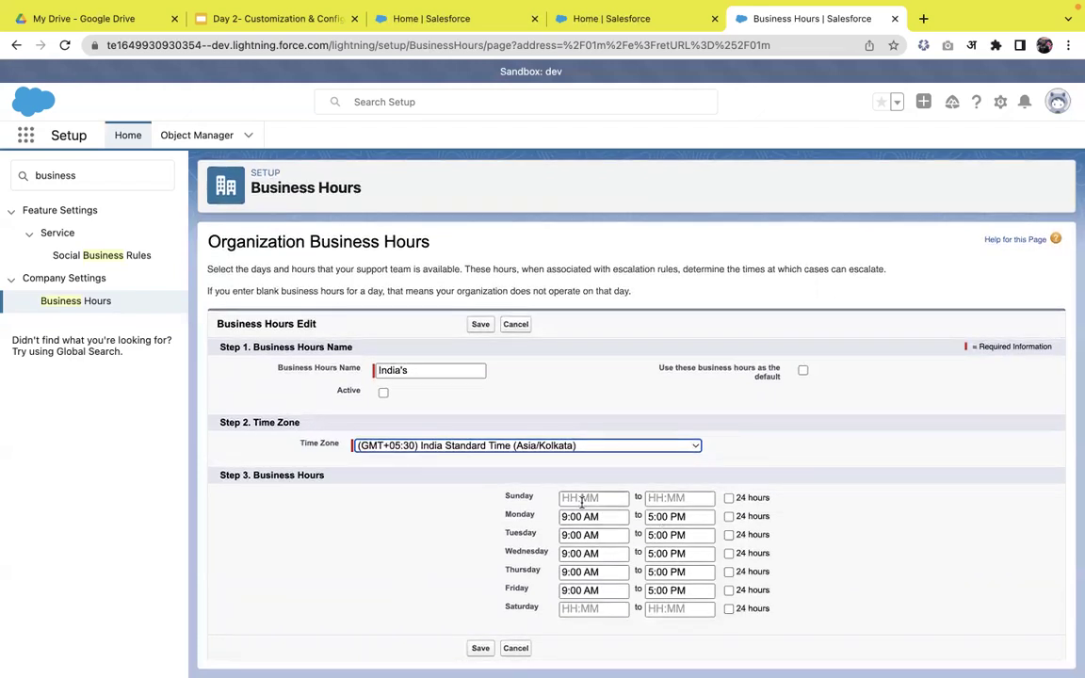
{"action": "left_click", "coordinate": [871, 456]}
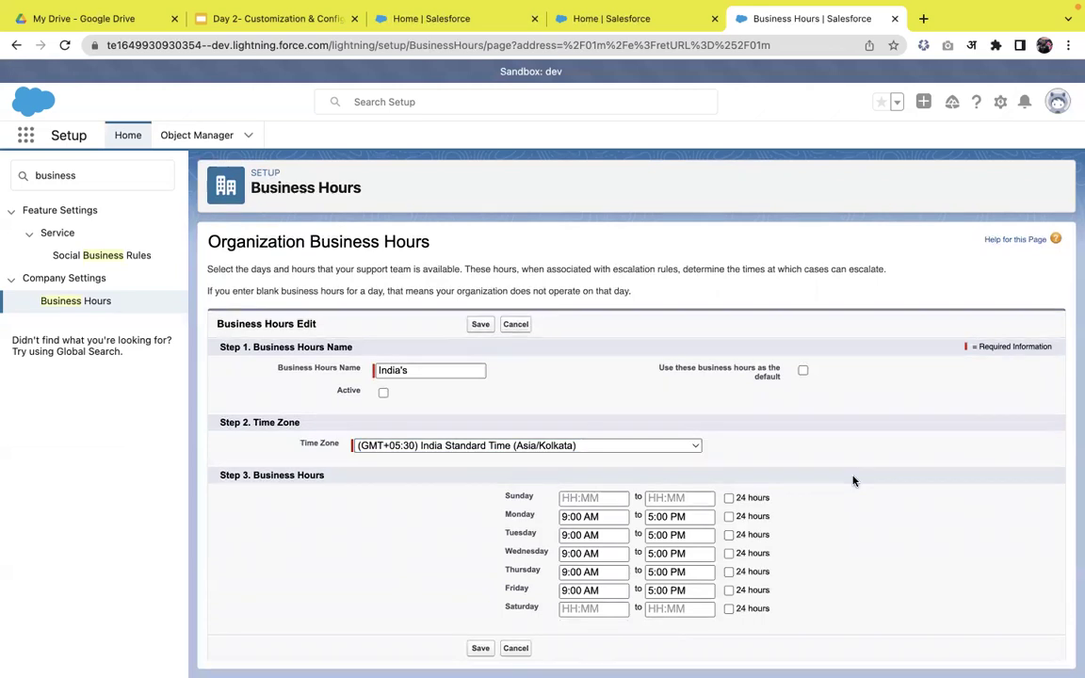
{"action": "mouse_move", "coordinate": [488, 602]}
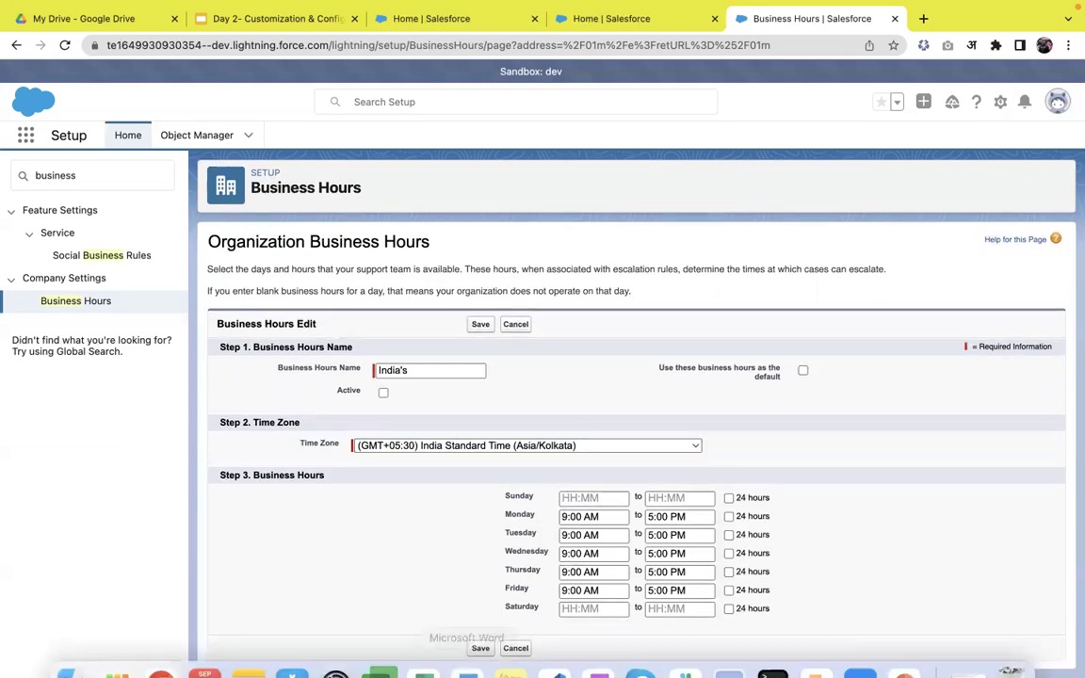
- Save India's business hours, then search 'holida' and open the Holidays page
{"action": "left_click", "coordinate": [478, 648]}
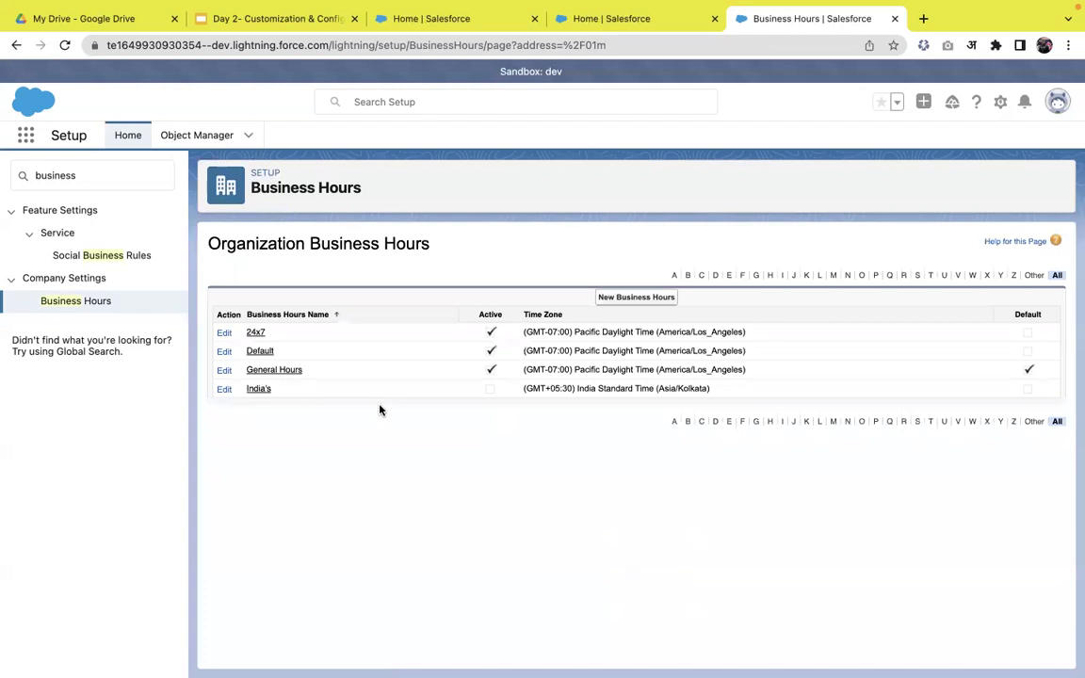
{"action": "left_click", "coordinate": [95, 175]}
{"action": "key", "text": "super+a"}
{"action": "type", "text": "holida"}
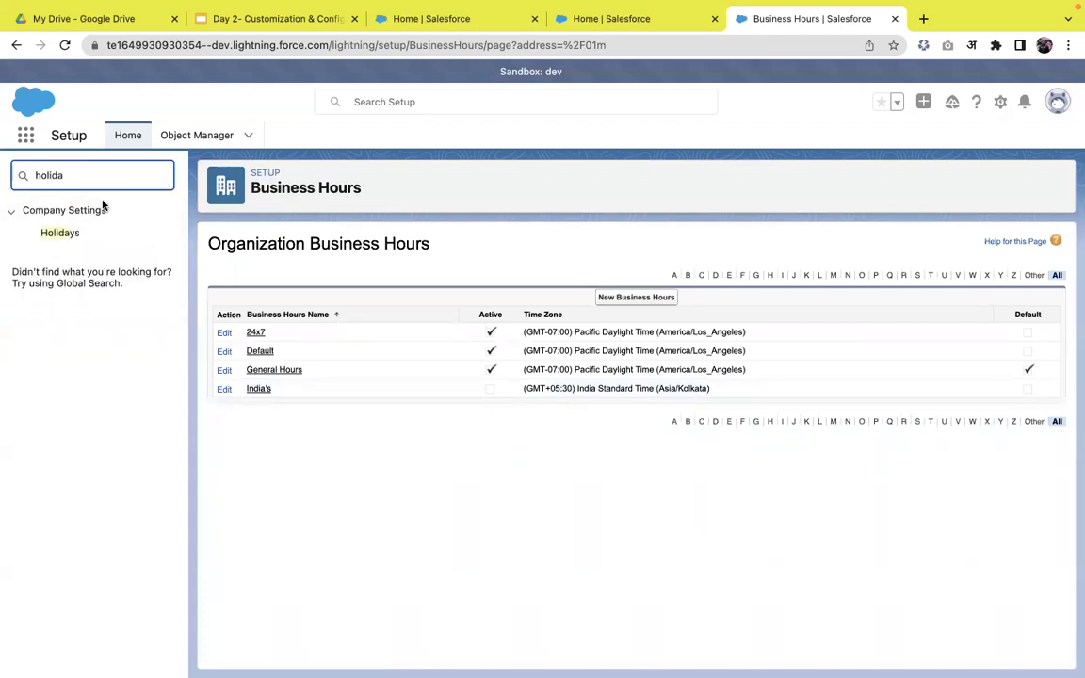
{"action": "left_click", "coordinate": [61, 232]}
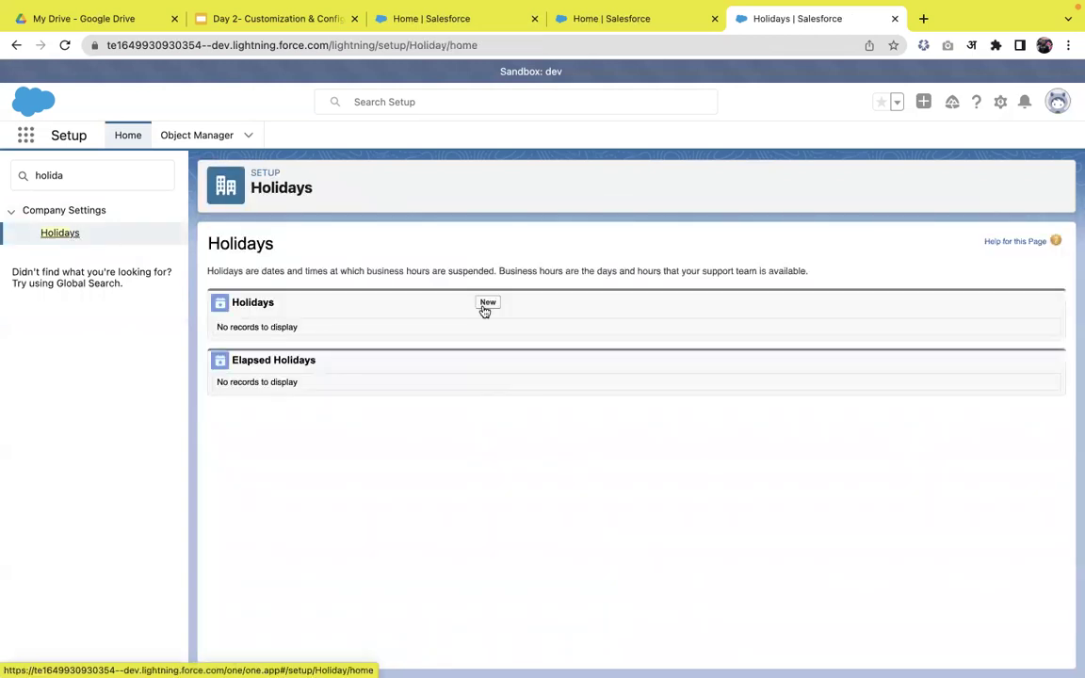
- Start a new holiday and name it New year eve
{"action": "left_click", "coordinate": [487, 302]}
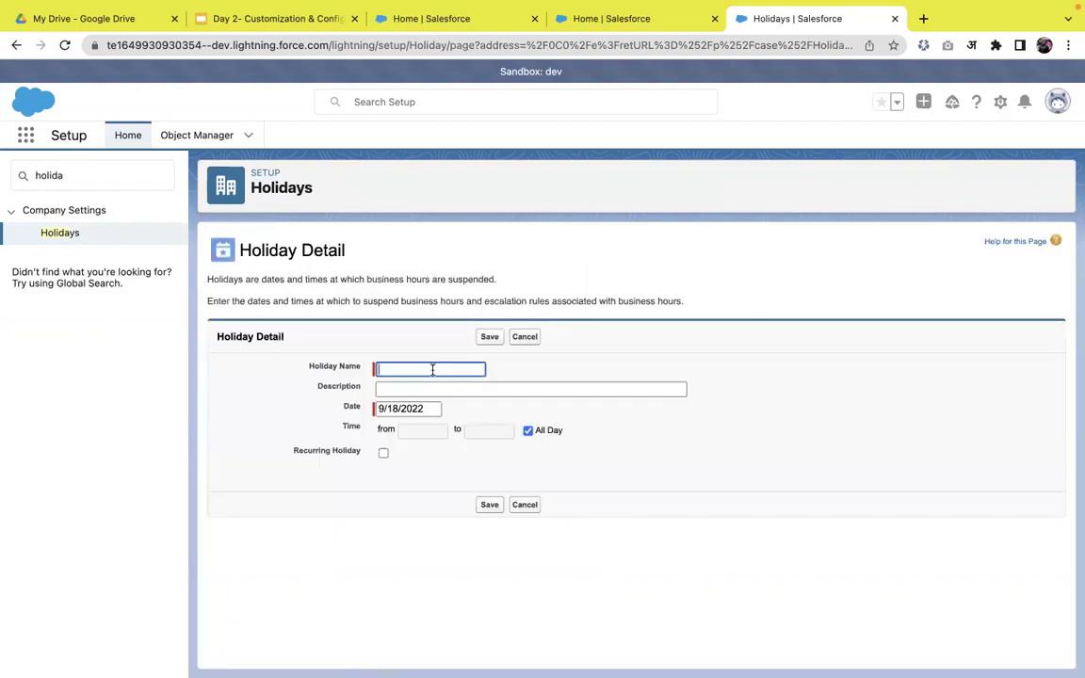
{"action": "type", "text": "Deewali"}
{"action": "key", "text": "ctrl+a"}
{"action": "key", "text": "BackSpace"}
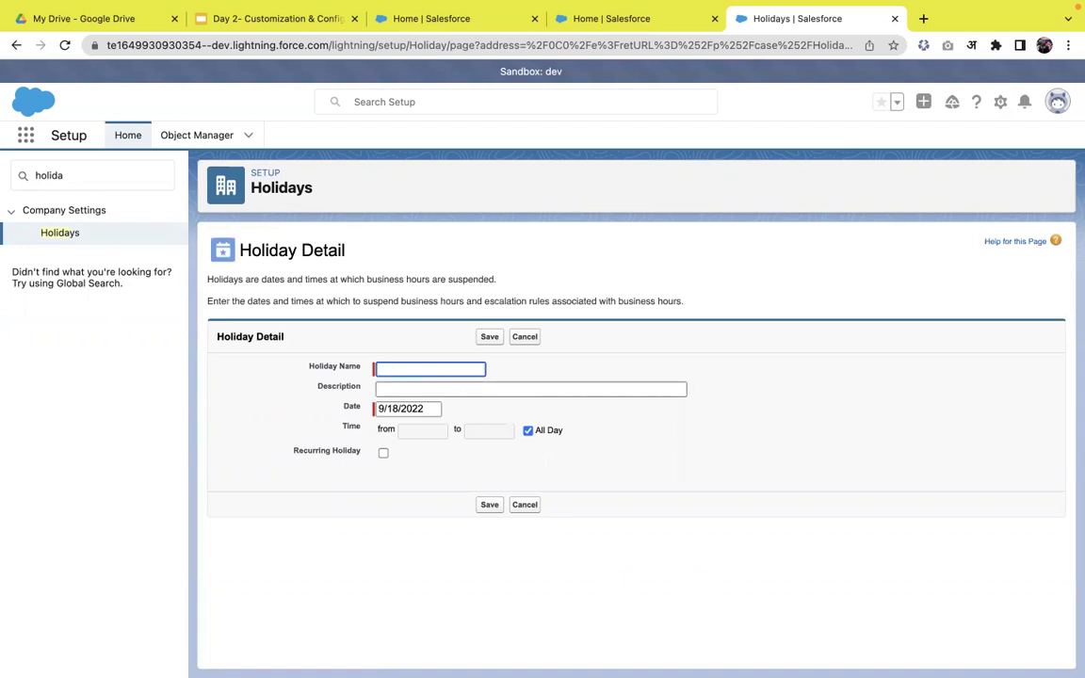
{"action": "type", "text": "New"}
{"action": "key", "text": "BackSpace"}
{"action": "key", "text": "BackSpace"}
{"action": "key", "text": "BackSpace"}
{"action": "type", "text": "New year eve"}
- Set the holiday date to 12/31/2022 and make it recur yearly on December 31
{"action": "left_click", "coordinate": [387, 410]}
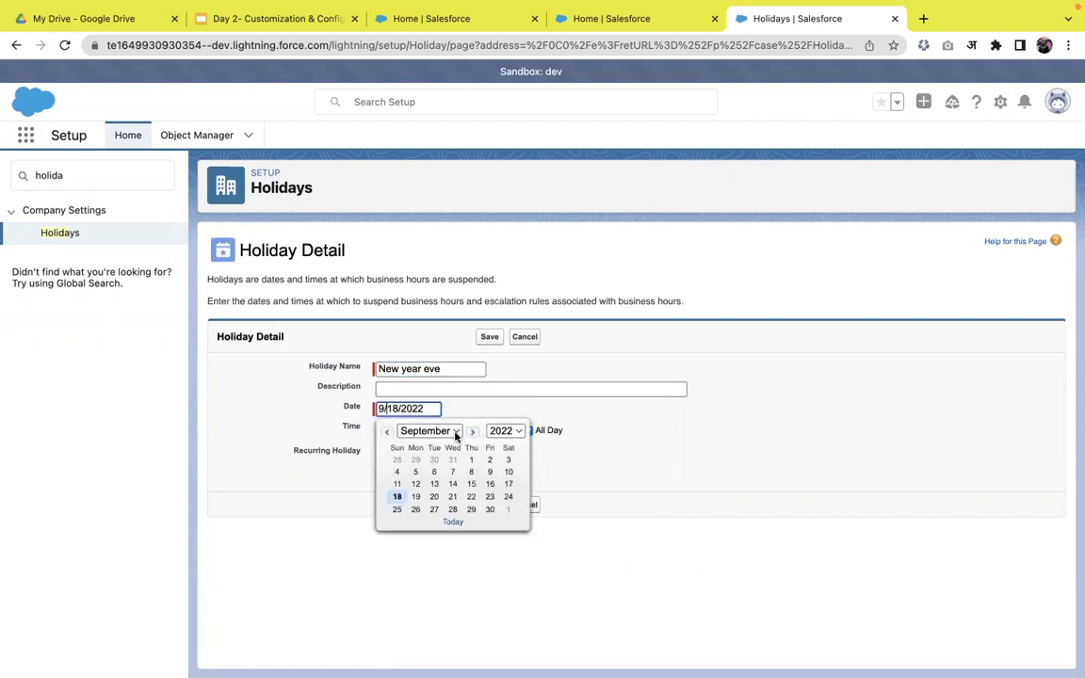
{"action": "left_click", "coordinate": [455, 431]}
{"action": "left_click", "coordinate": [441, 482]}
{"action": "left_click", "coordinate": [513, 508]}
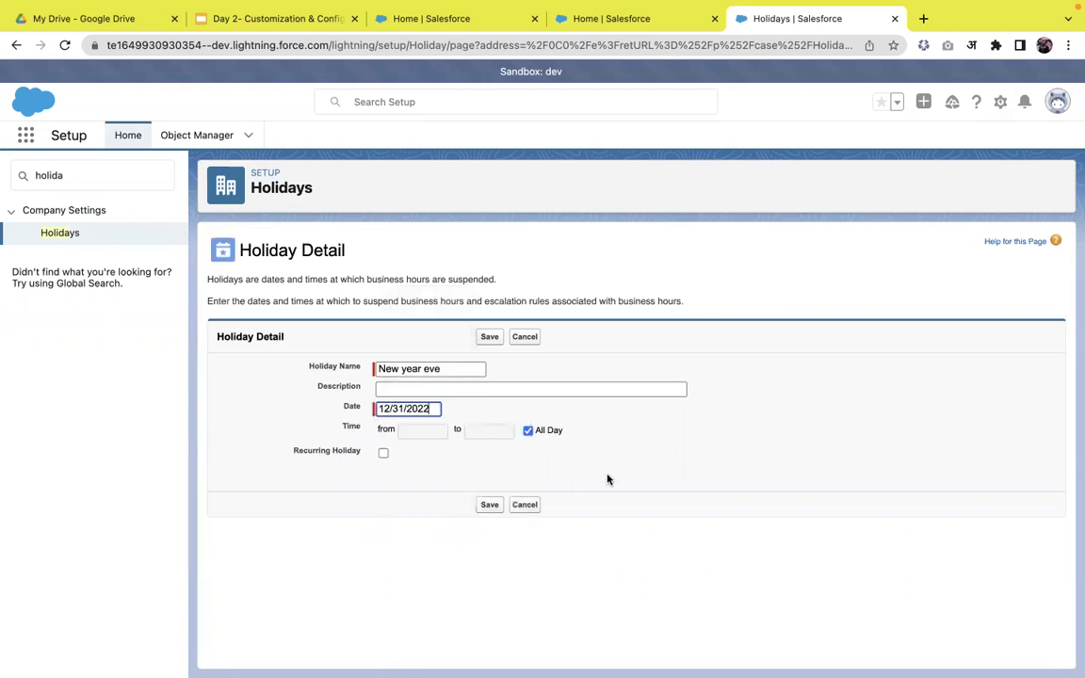
{"action": "left_click", "coordinate": [382, 455]}
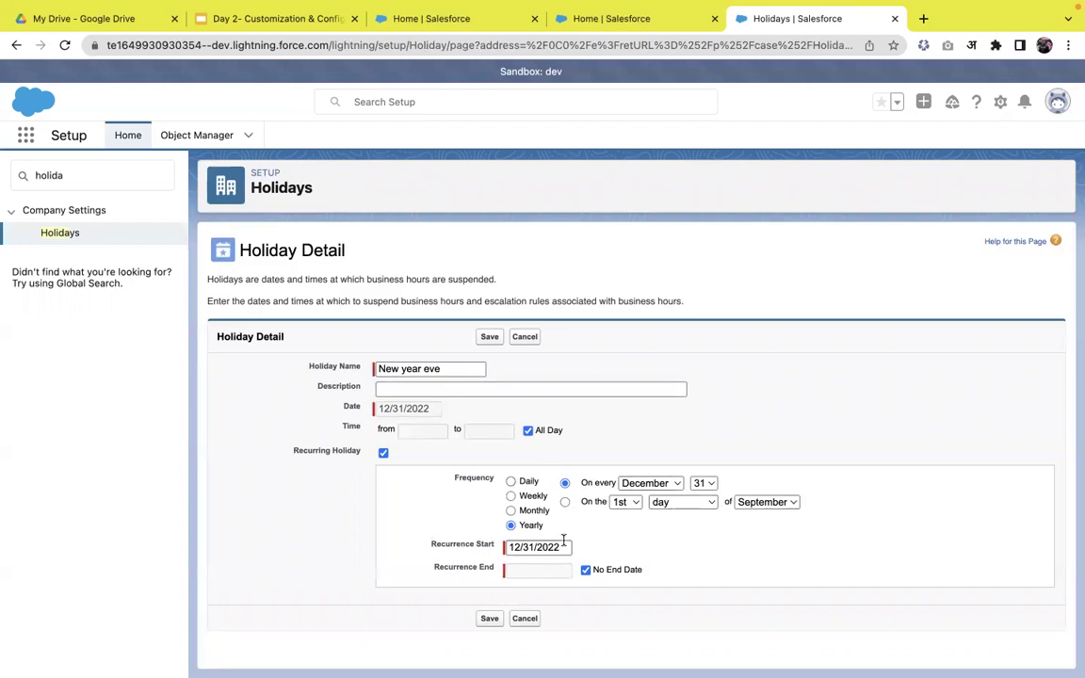
- Save the New year eve holiday and open its business hours assignment
{"action": "left_click", "coordinate": [490, 620]}
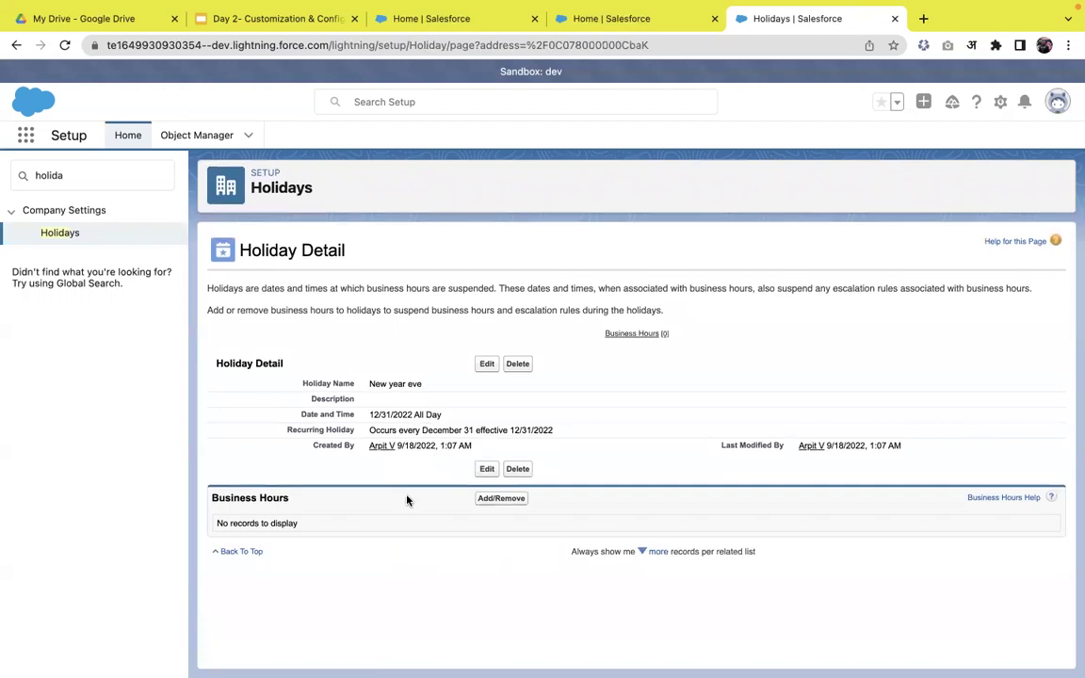
{"action": "left_click", "coordinate": [498, 509]}
{"action": "left_click", "coordinate": [499, 498]}
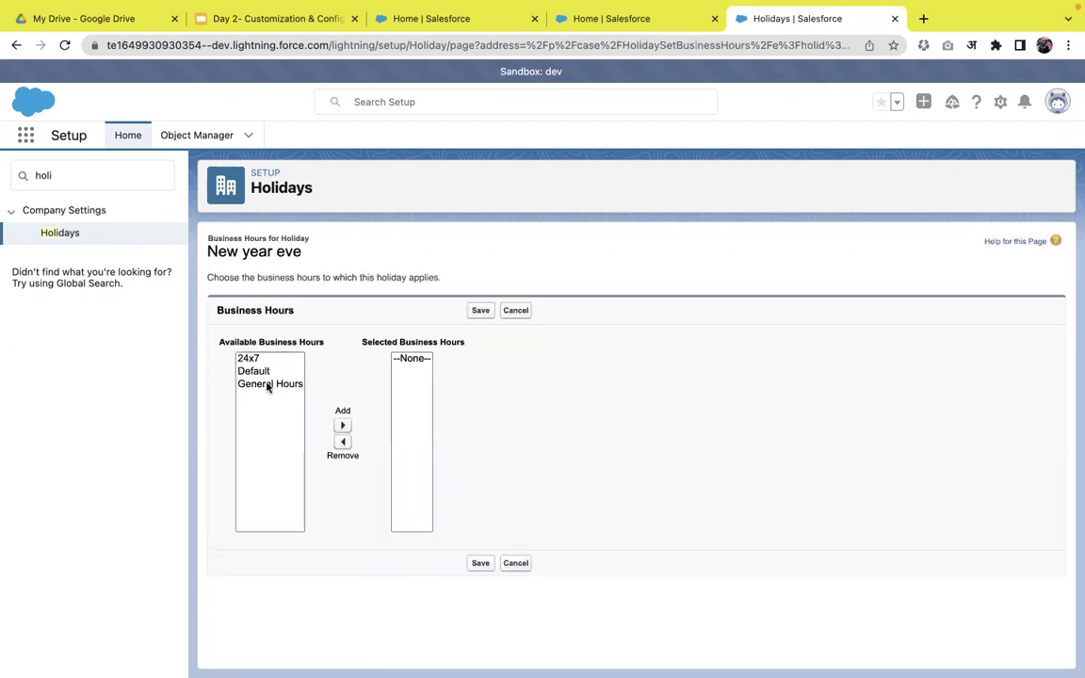
- Search 'busin' in Quick Find and open Business Hours in a new tab
{"action": "left_click", "coordinate": [90, 184]}
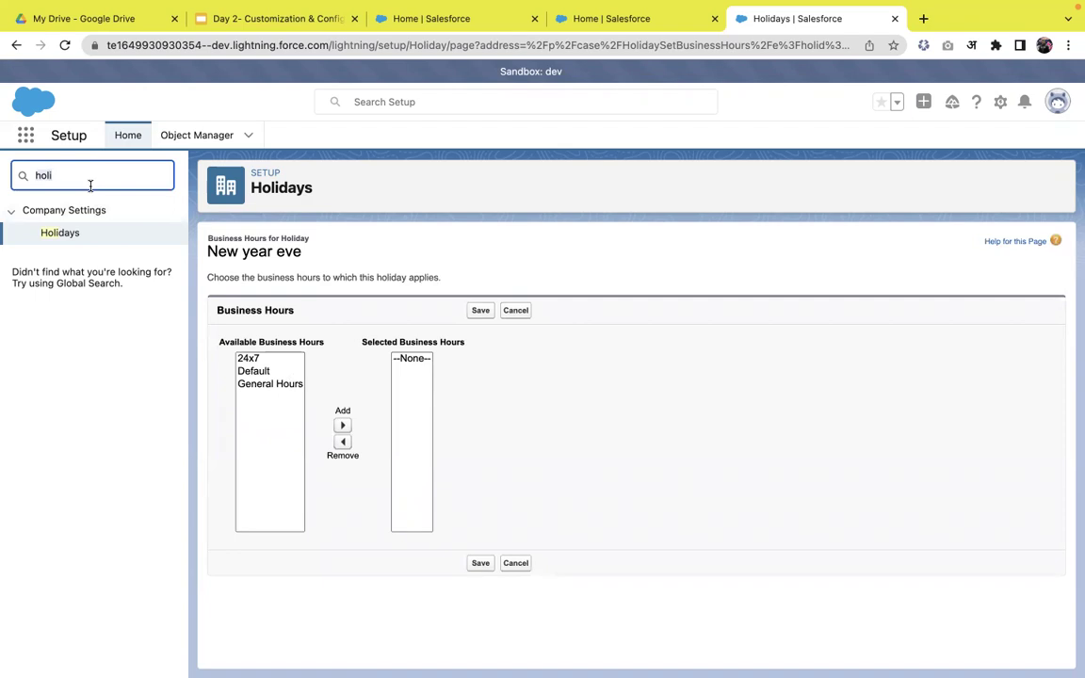
{"action": "key", "text": "super+a"}
{"action": "type", "text": "busin"}
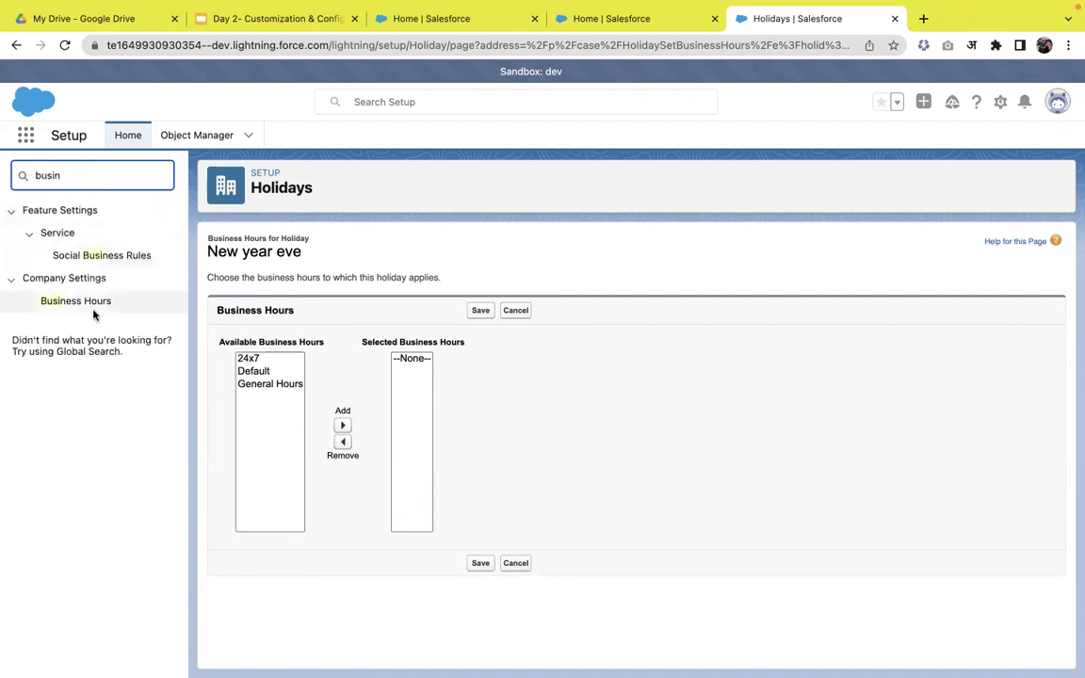
{"action": "right_click", "coordinate": [85, 295]}
{"action": "left_click", "coordinate": [71, 312]}
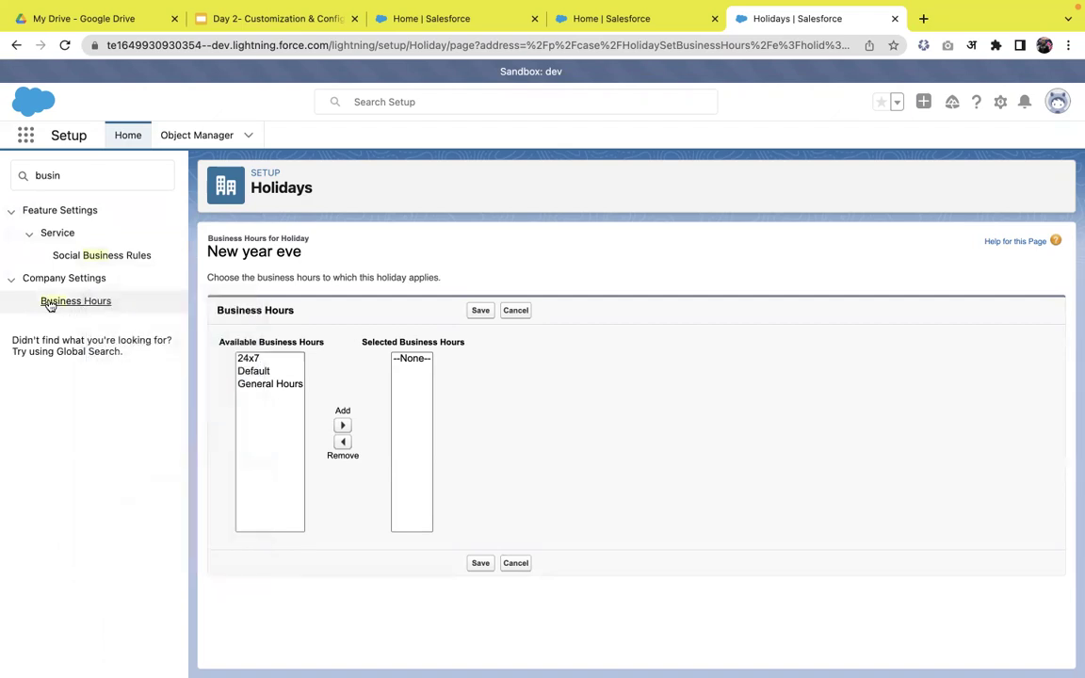
{"action": "right_click", "coordinate": [49, 306]}
{"action": "left_click", "coordinate": [66, 308]}
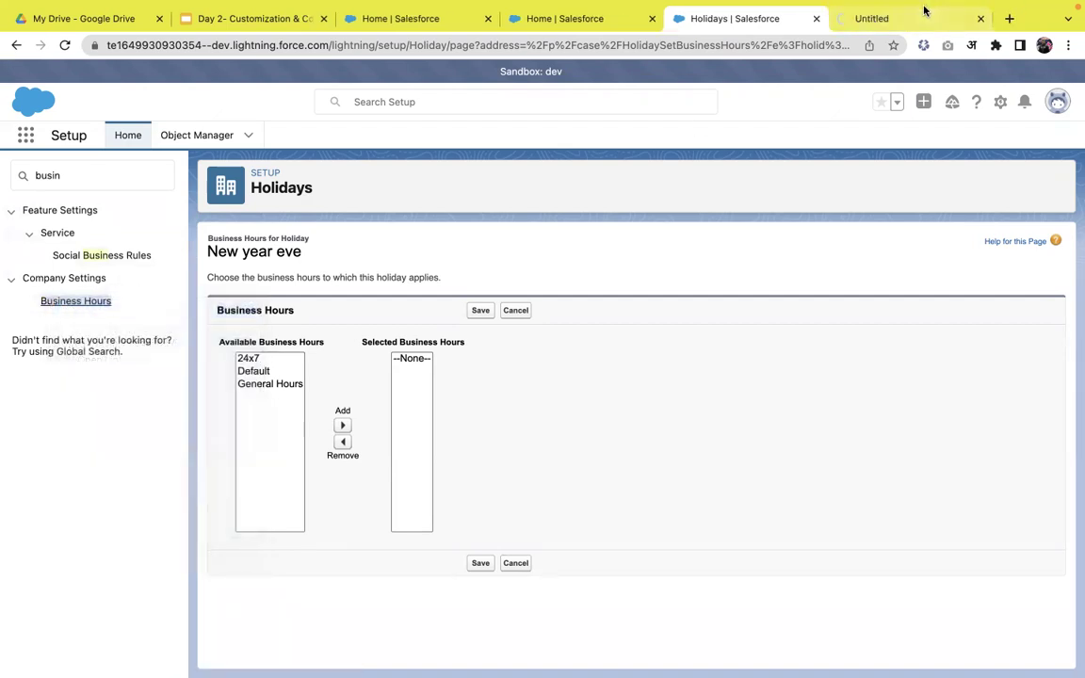
- Mark India's business hours as Active and save
{"action": "left_click", "coordinate": [889, 19]}
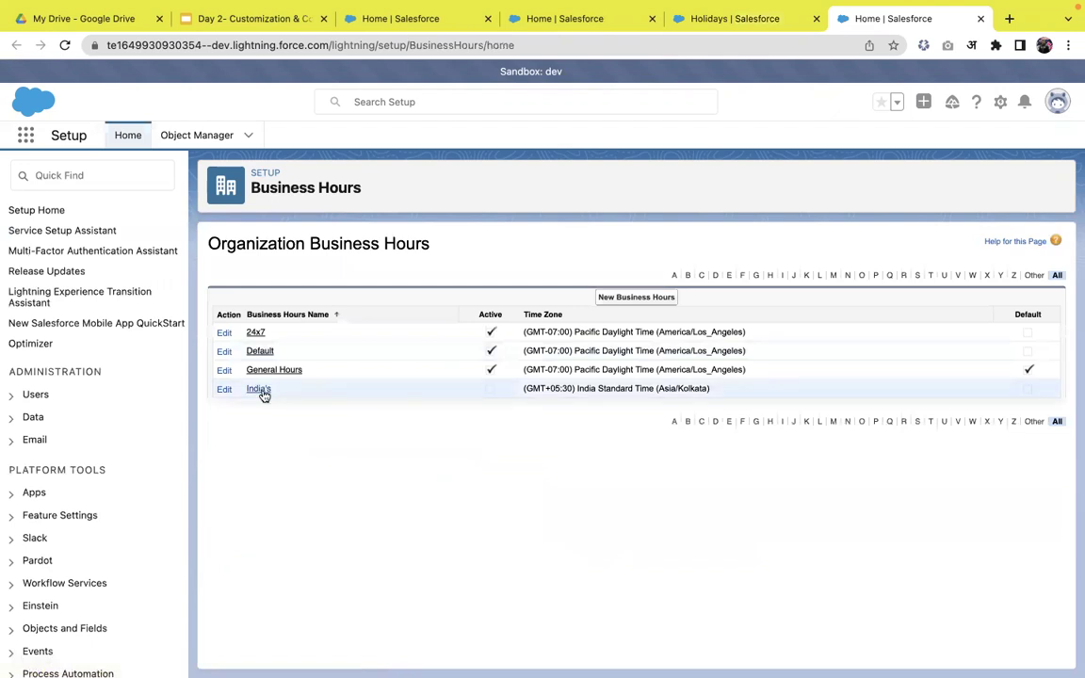
{"action": "left_click", "coordinate": [261, 392]}
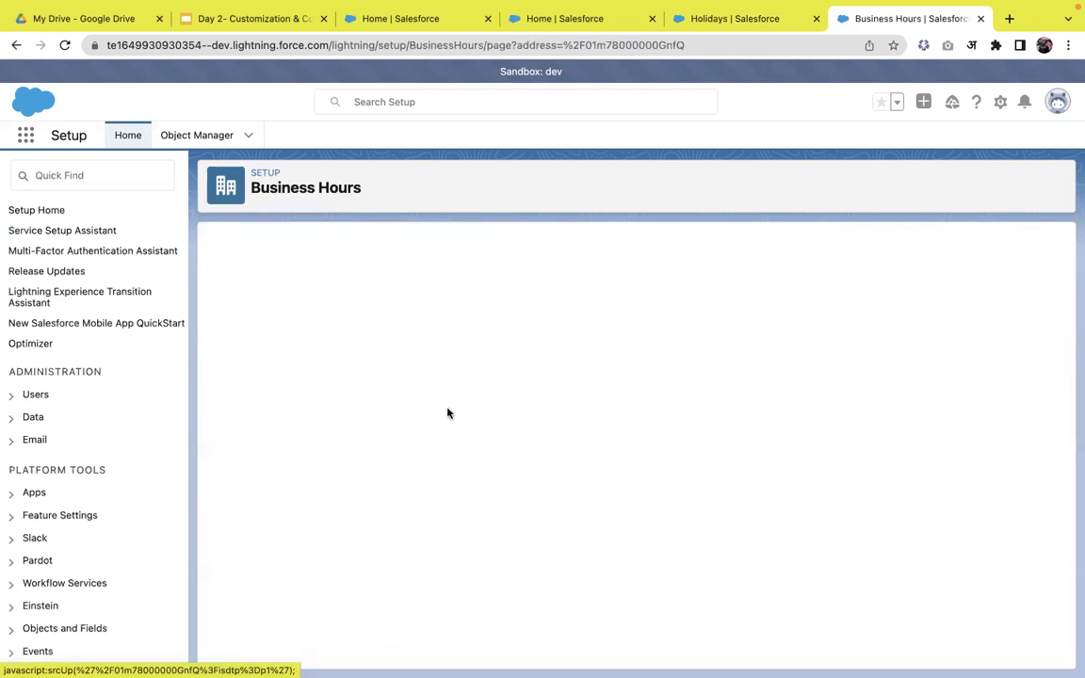
{"action": "left_click", "coordinate": [486, 348]}
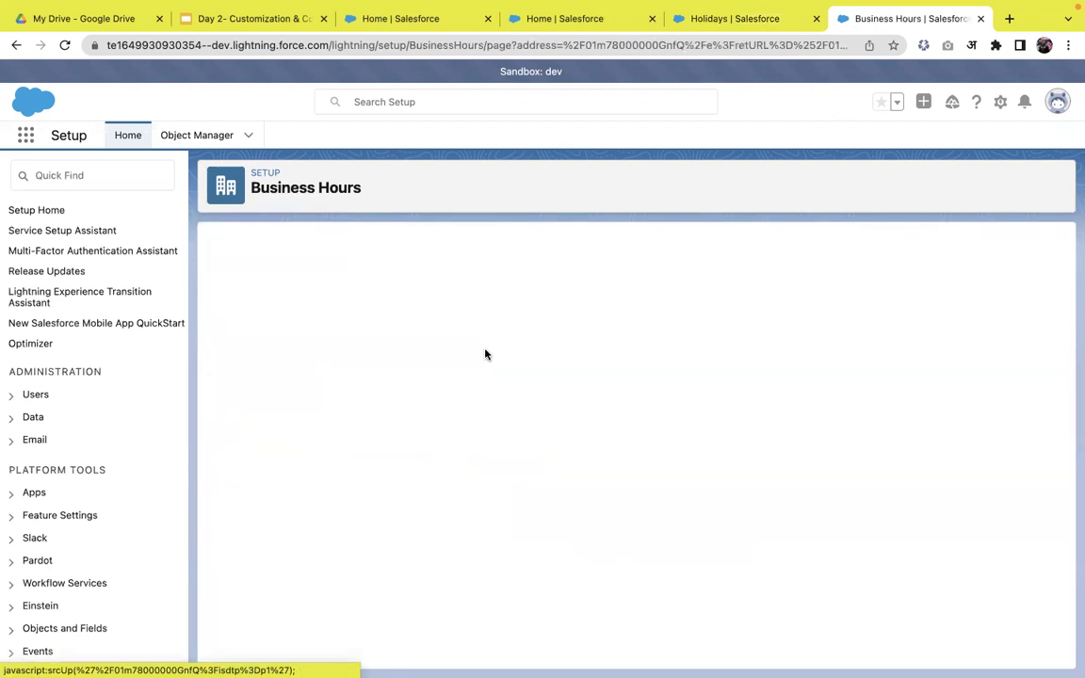
{"action": "left_click", "coordinate": [383, 395]}
{"action": "left_click", "coordinate": [480, 325]}
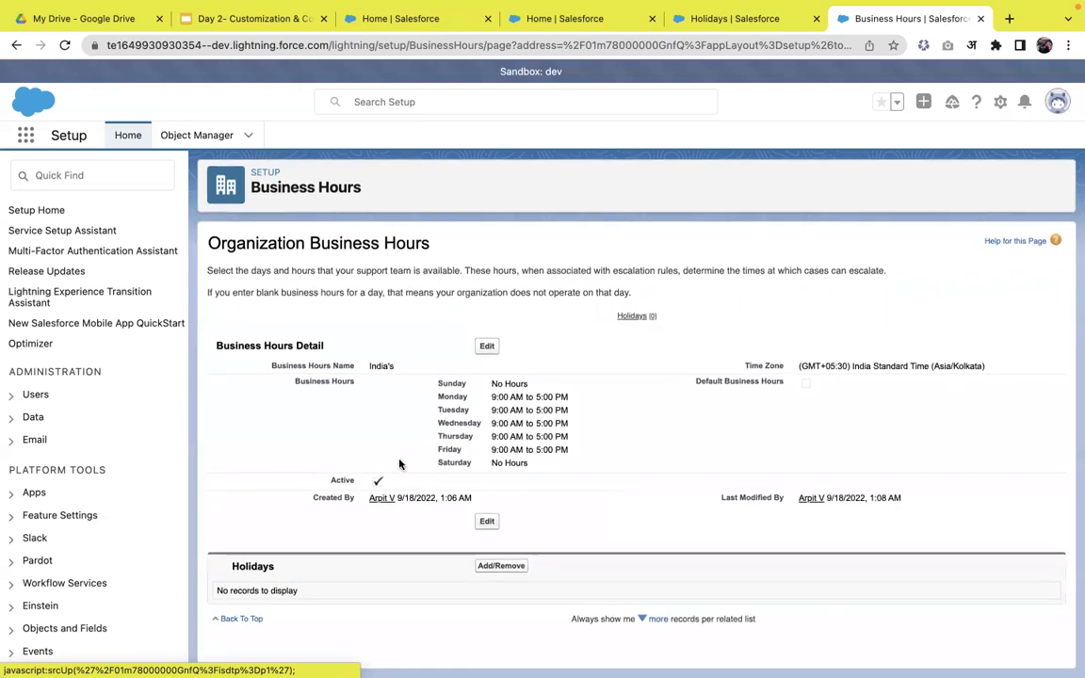
- Add New year eve to India's Selected Holidays and save the assignment
{"action": "left_click", "coordinate": [489, 568]}
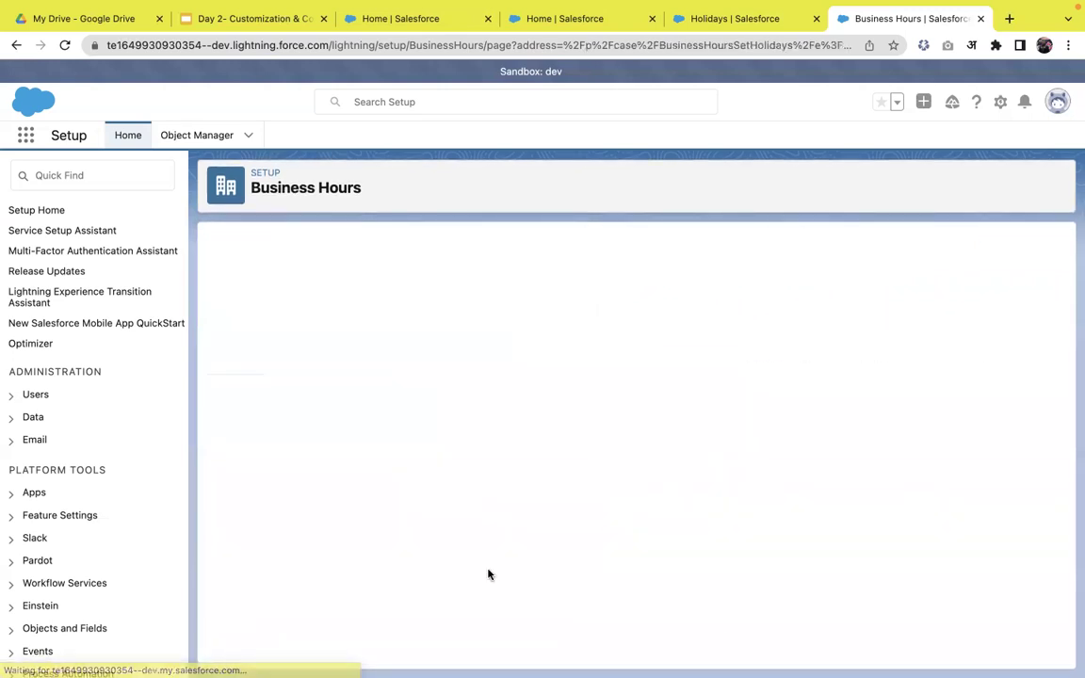
{"action": "left_click", "coordinate": [257, 363]}
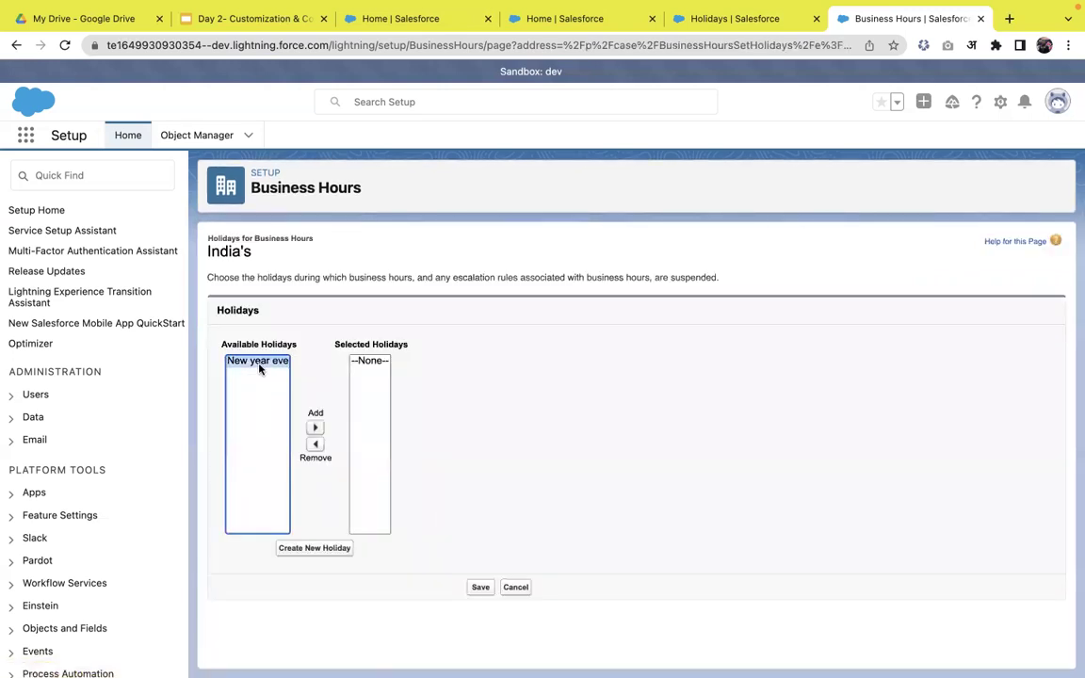
{"action": "left_click", "coordinate": [316, 428]}
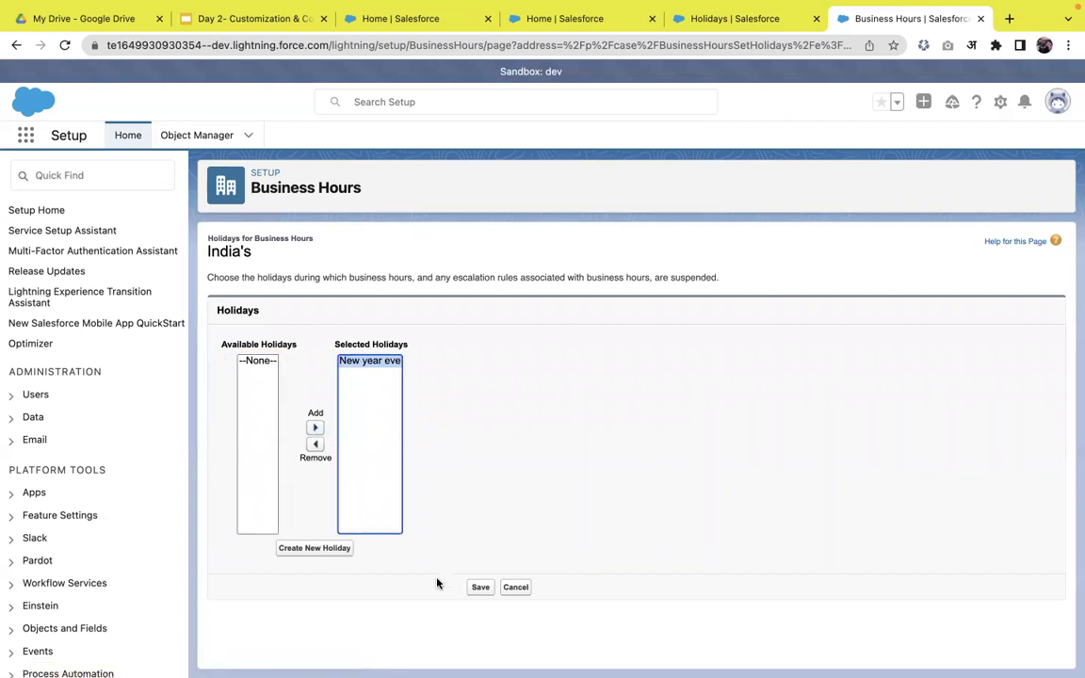
{"action": "left_click", "coordinate": [477, 587]}
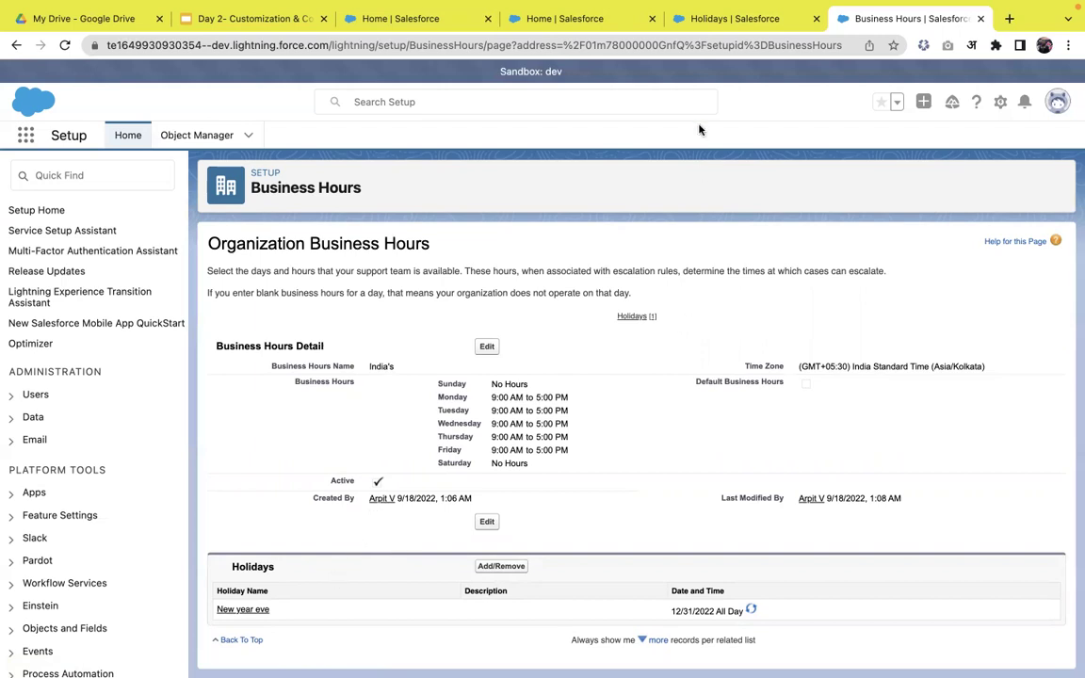
{"action": "left_click", "coordinate": [714, 30]}
- Cancel the Business Hours for Holiday page to return to the New year eve detail
{"action": "left_click", "coordinate": [515, 314]}
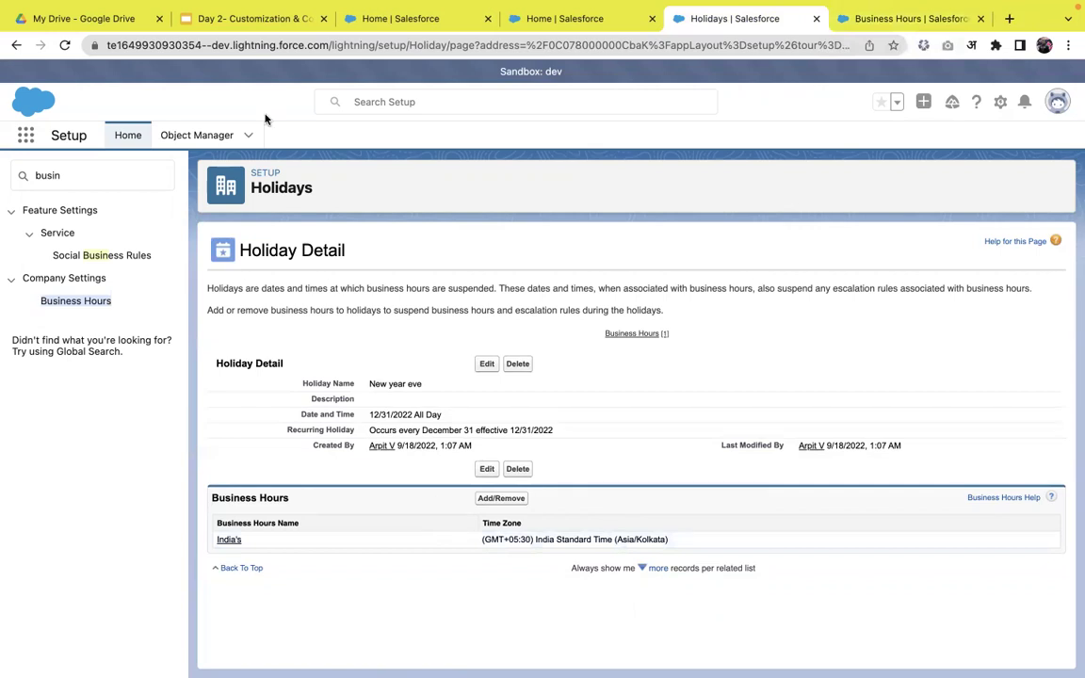
- Present the Day 2 training deck full screen and advance one slide
{"action": "left_click", "coordinate": [226, 28]}
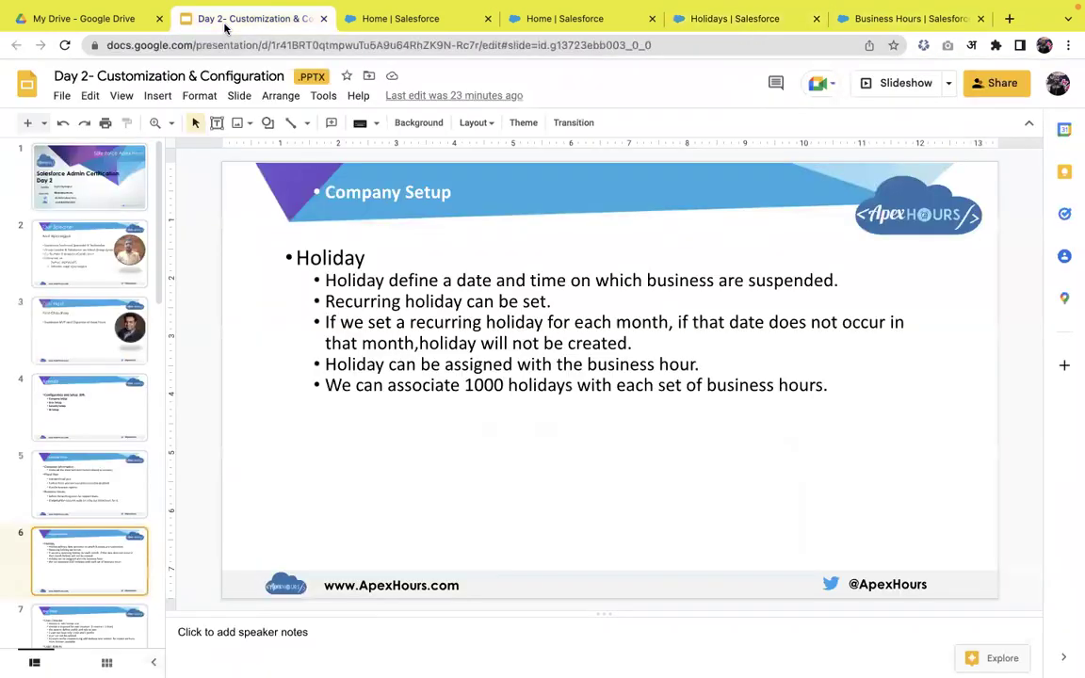
{"action": "left_click", "coordinate": [889, 82]}
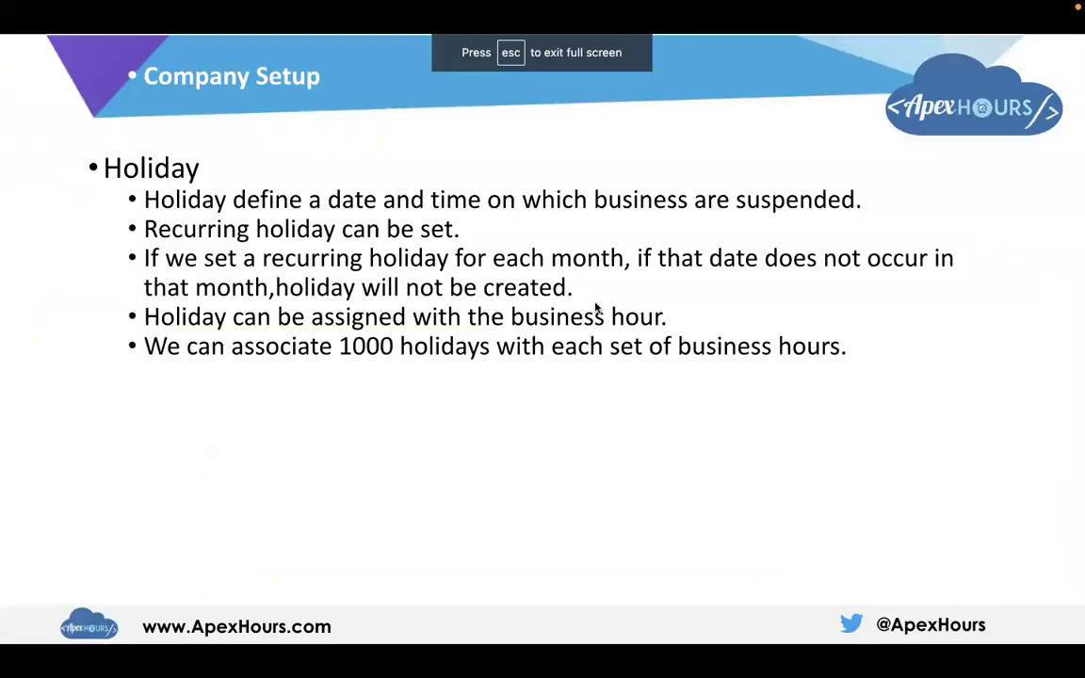
{"action": "key", "text": "Right"}
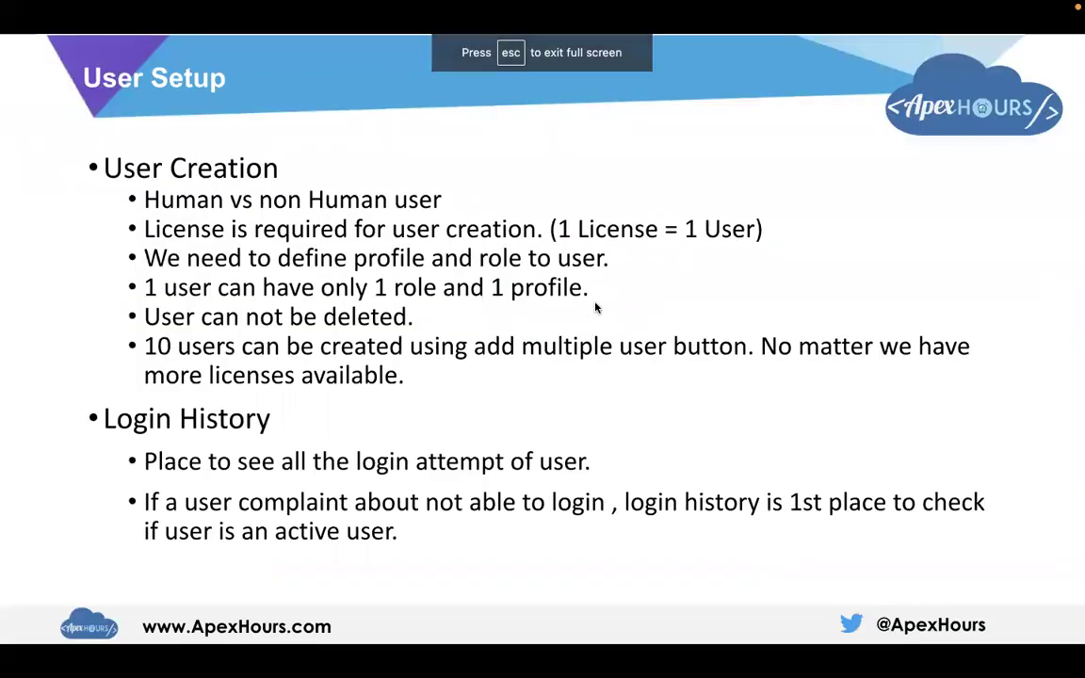
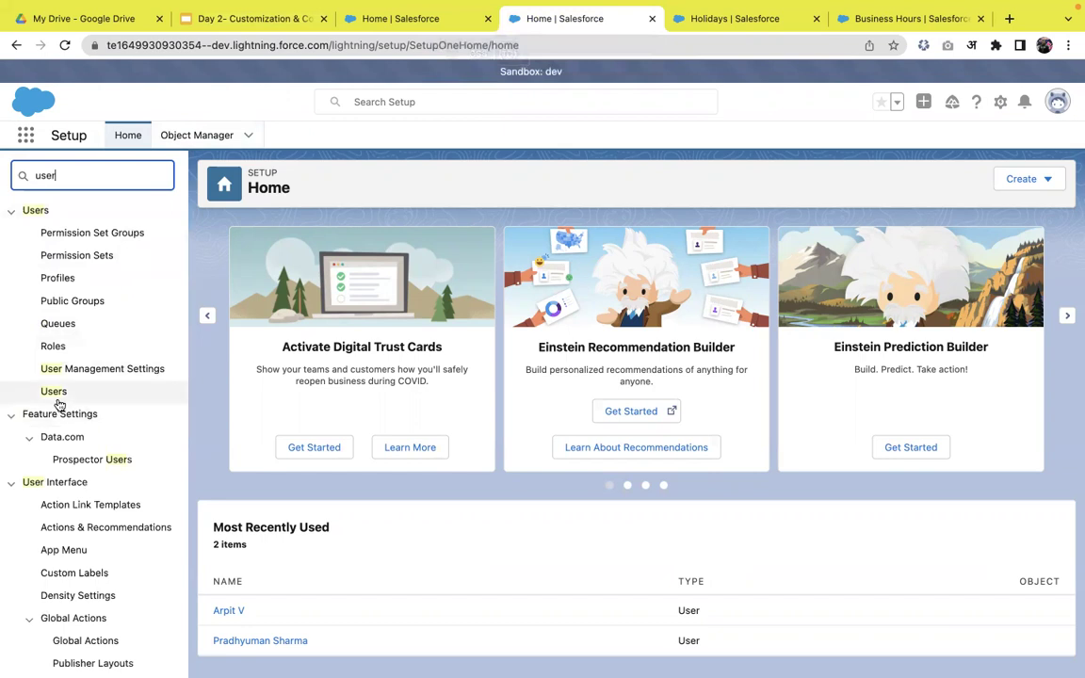
- Go to the Setup Users list and open a blank New User form
{"action": "left_click", "coordinate": [57, 397]}
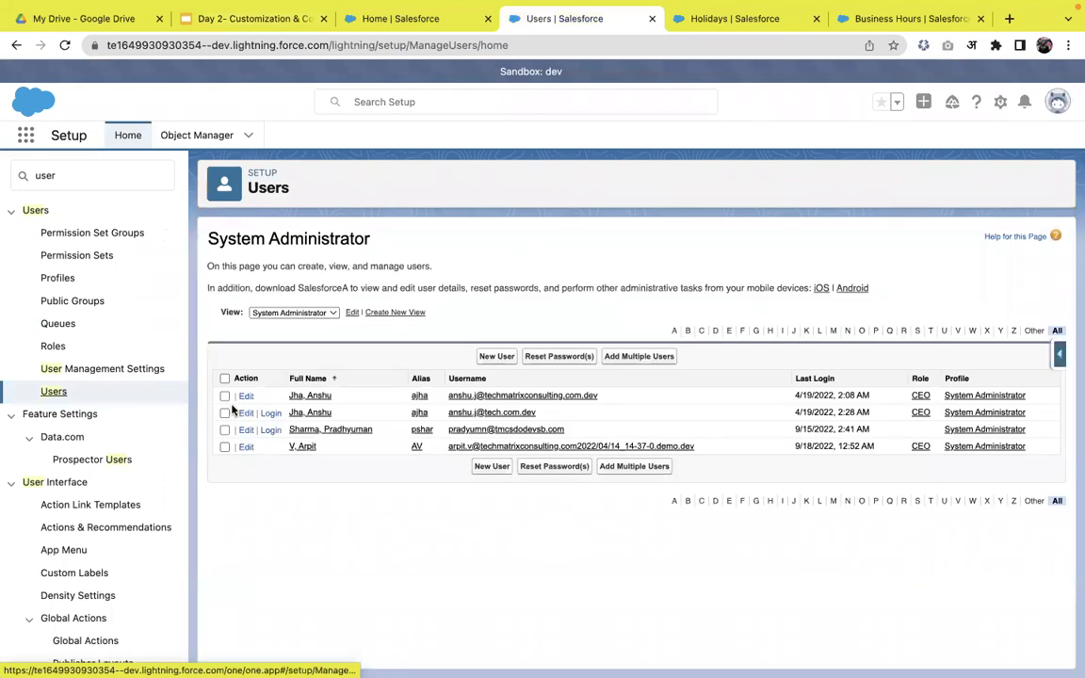
{"action": "left_click", "coordinate": [489, 361]}
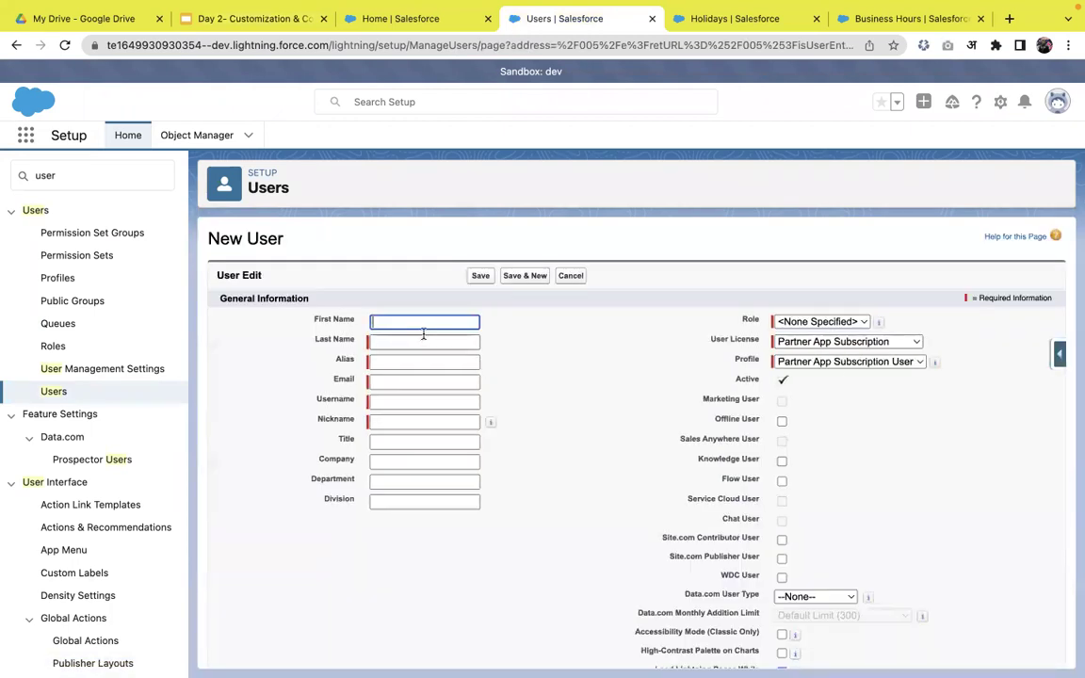
{"action": "scroll", "coordinate": [648, 458], "scroll_direction": "down", "scroll_amount": 4}
{"action": "scroll", "coordinate": [647, 458], "scroll_direction": "up", "scroll_amount": 1}
{"action": "scroll", "coordinate": [646, 458], "scroll_direction": "down", "scroll_amount": 1}
{"action": "scroll", "coordinate": [646, 458], "scroll_direction": "up", "scroll_amount": 4}
- Enter the new user's first and last name and fill the e-mail from a saved address
{"action": "type", "text": "Arpit"}
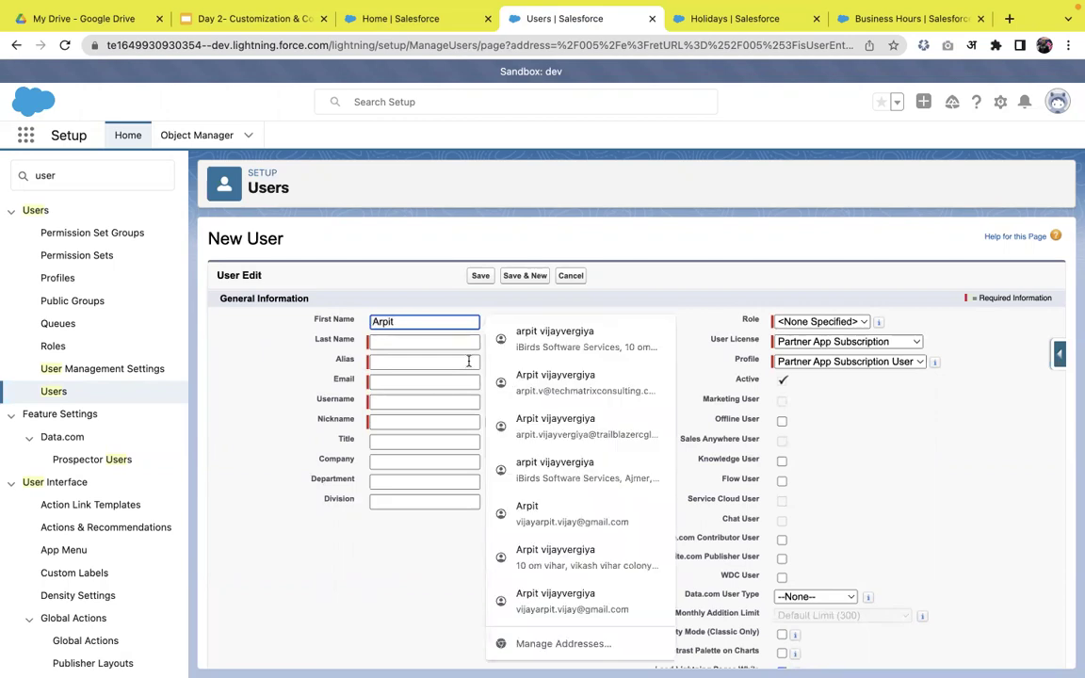
{"action": "left_click", "coordinate": [450, 346]}
{"action": "type", "text": "Ape"}
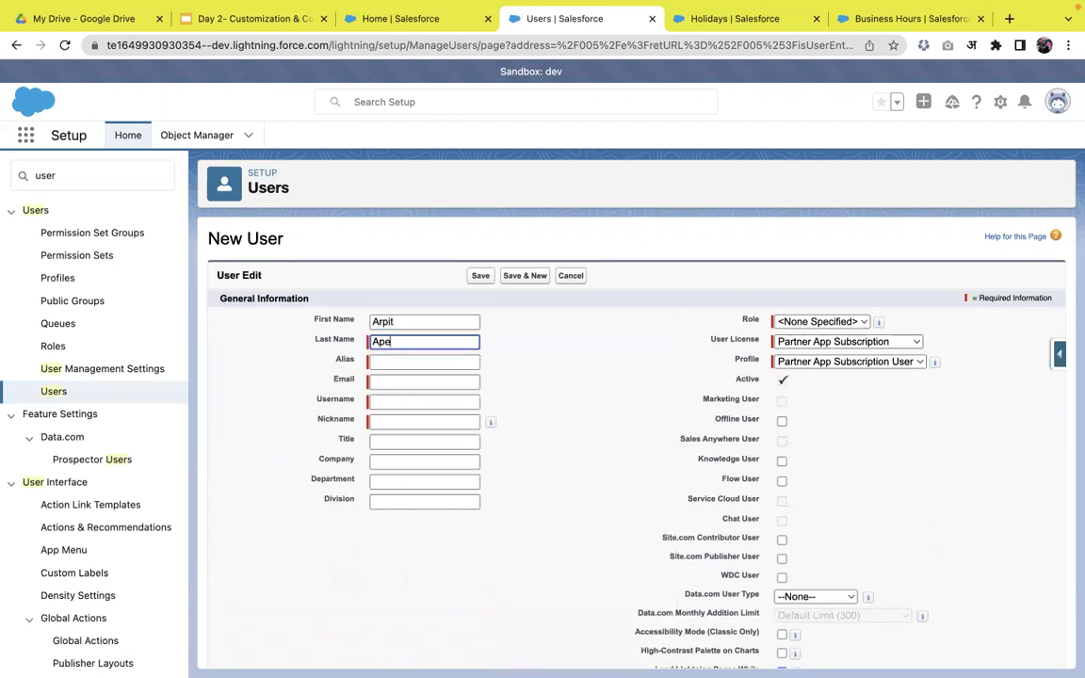
{"action": "type", "text": "x Hour"}
{"action": "left_click", "coordinate": [533, 364]}
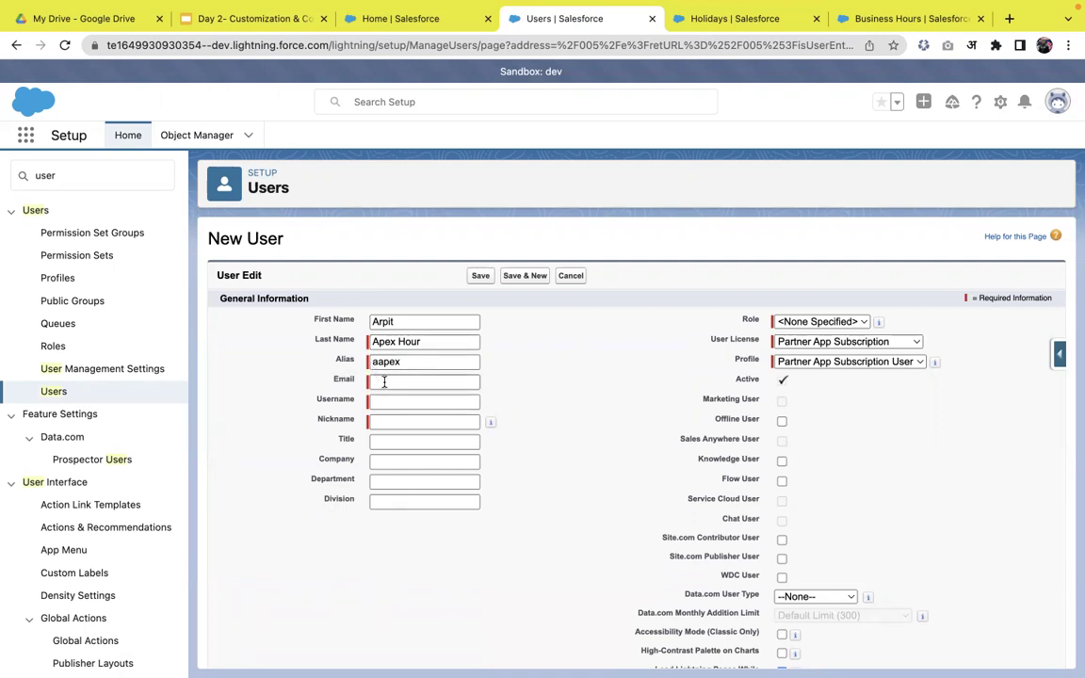
{"action": "left_click", "coordinate": [384, 381]}
{"action": "left_click", "coordinate": [428, 409]}
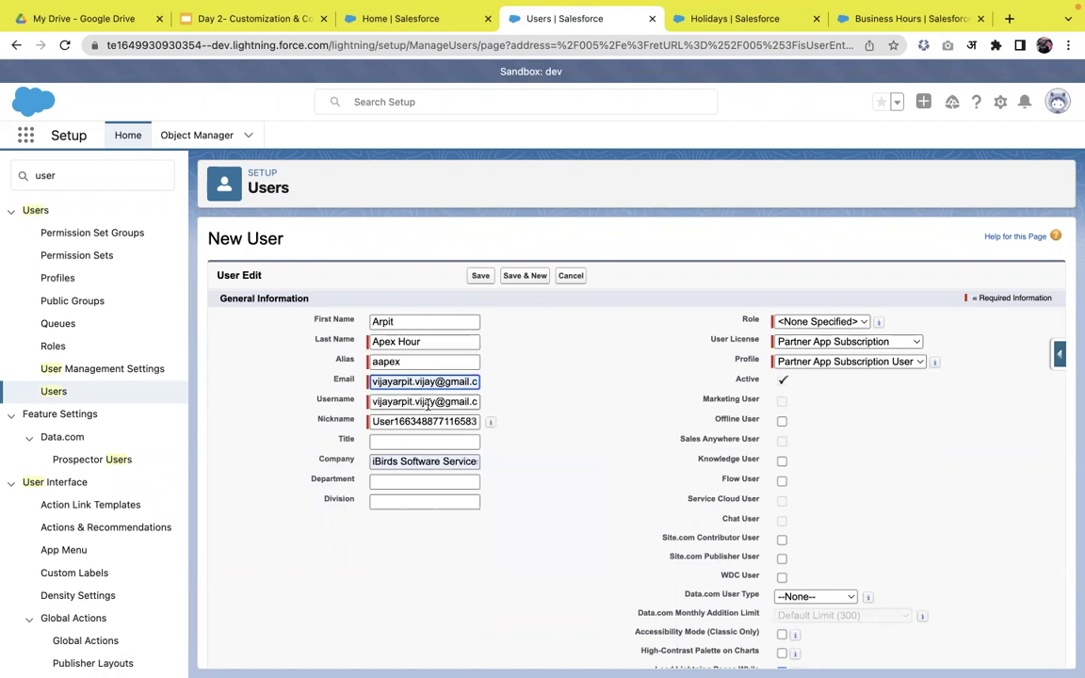
{"action": "left_click", "coordinate": [543, 401]}
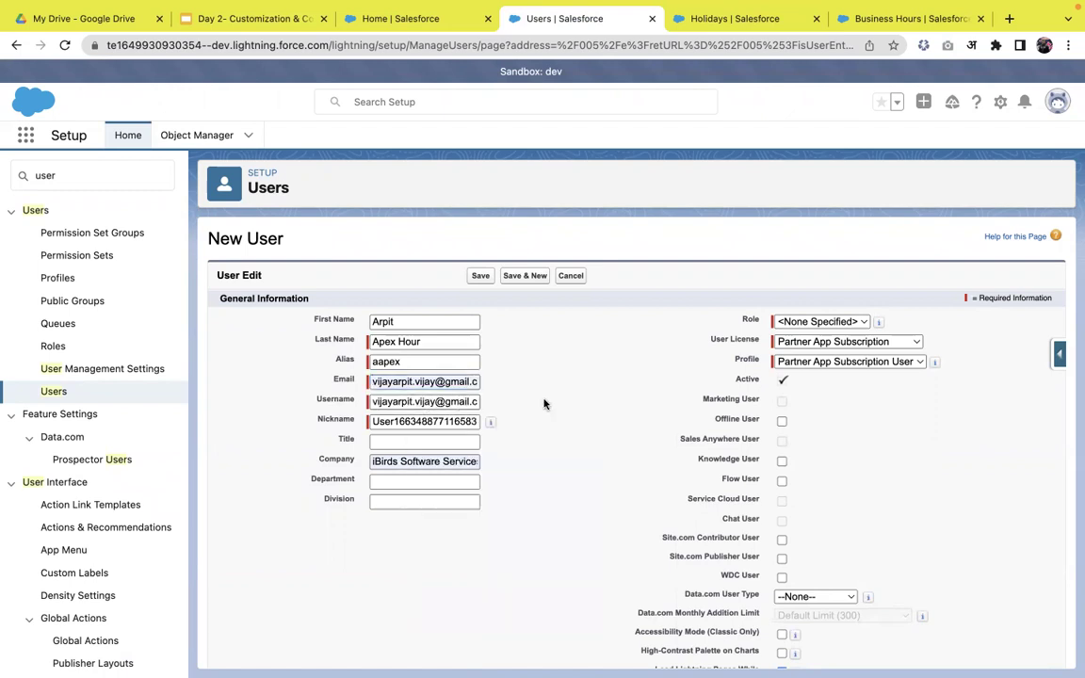
{"action": "left_click", "coordinate": [438, 422]}
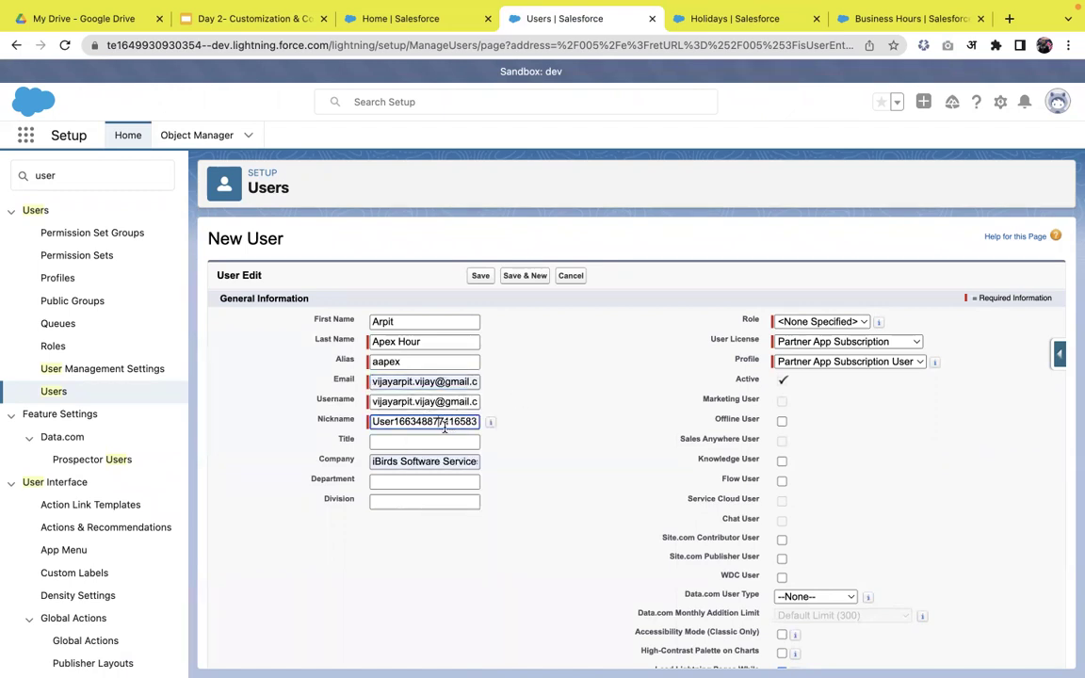
- Append .apexhour to the username and replace the company name with techmatrix
{"action": "left_click", "coordinate": [474, 405]}
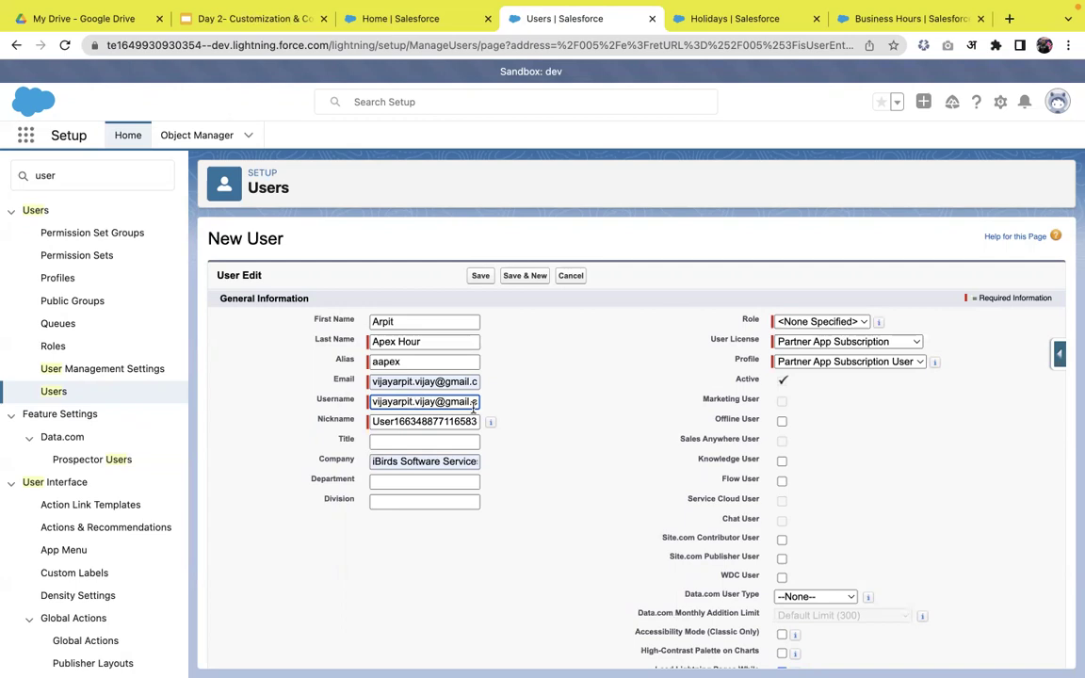
{"action": "key", "text": "End"}
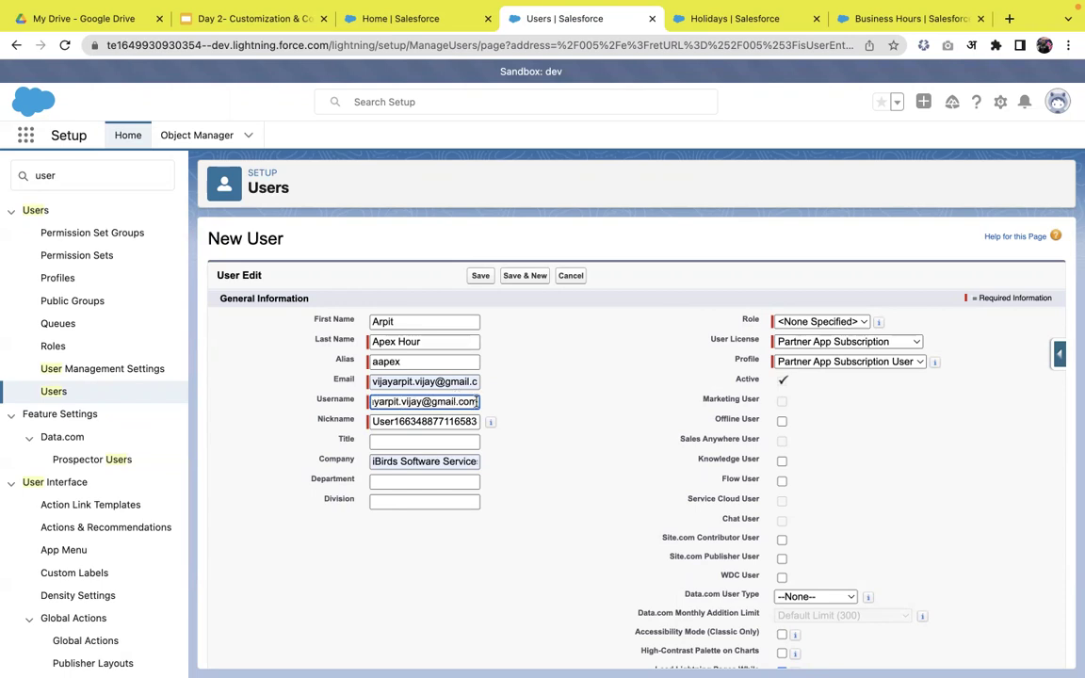
{"action": "type", "text": ".ape"}
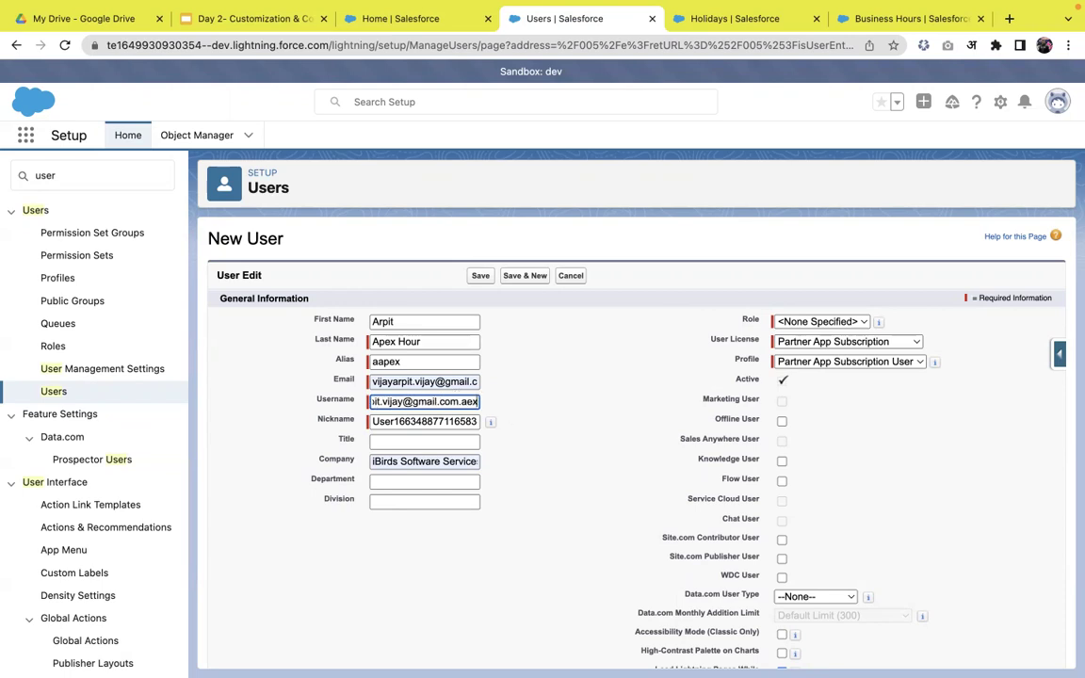
{"action": "type", "text": "xhour"}
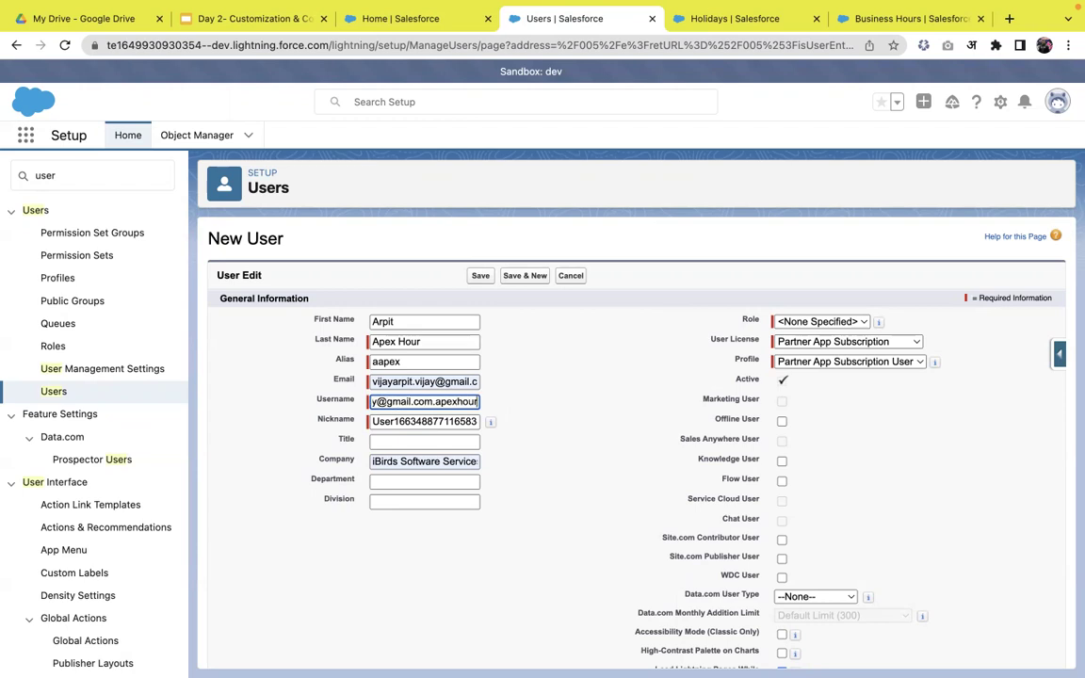
{"action": "left_click", "coordinate": [604, 452]}
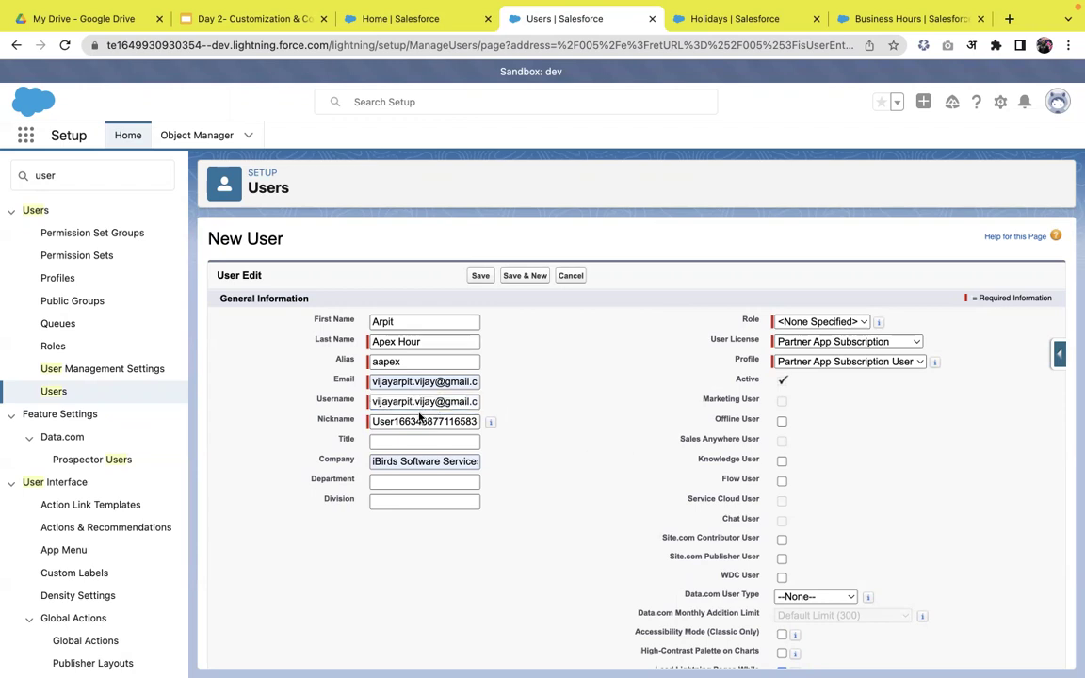
{"action": "scroll", "coordinate": [527, 480], "scroll_direction": "down", "scroll_amount": 1}
{"action": "left_click", "coordinate": [453, 436]}
{"action": "key", "text": "ctrl+a"}
{"action": "key", "text": "BackSpace"}
{"action": "type", "text": "techmatrix"}
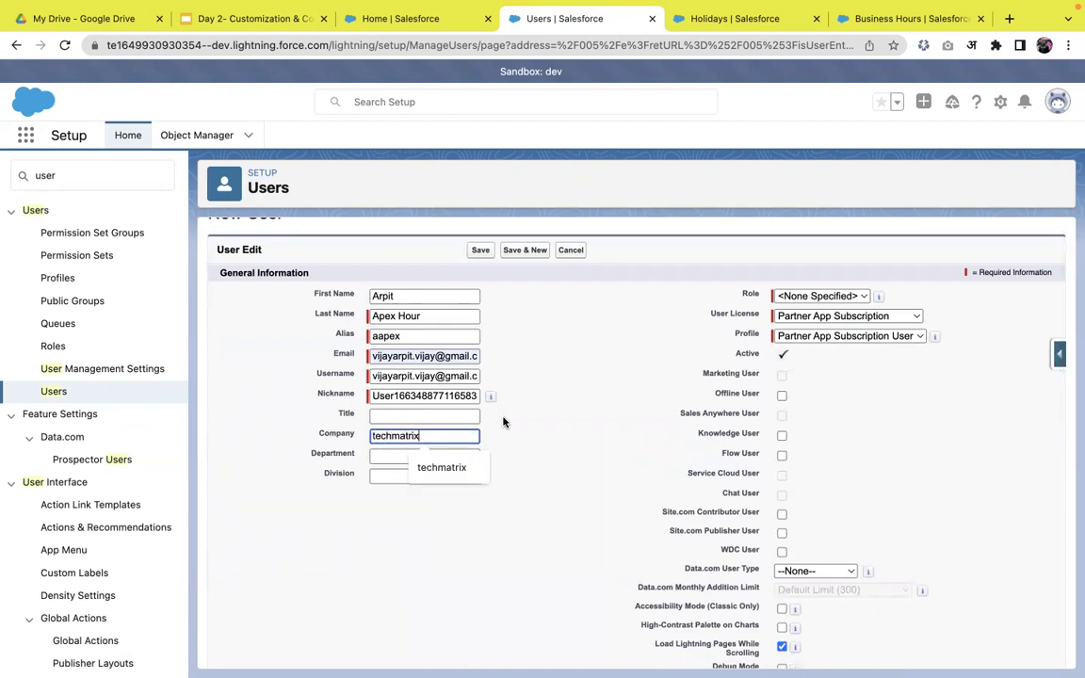
{"action": "left_click", "coordinate": [592, 421]}
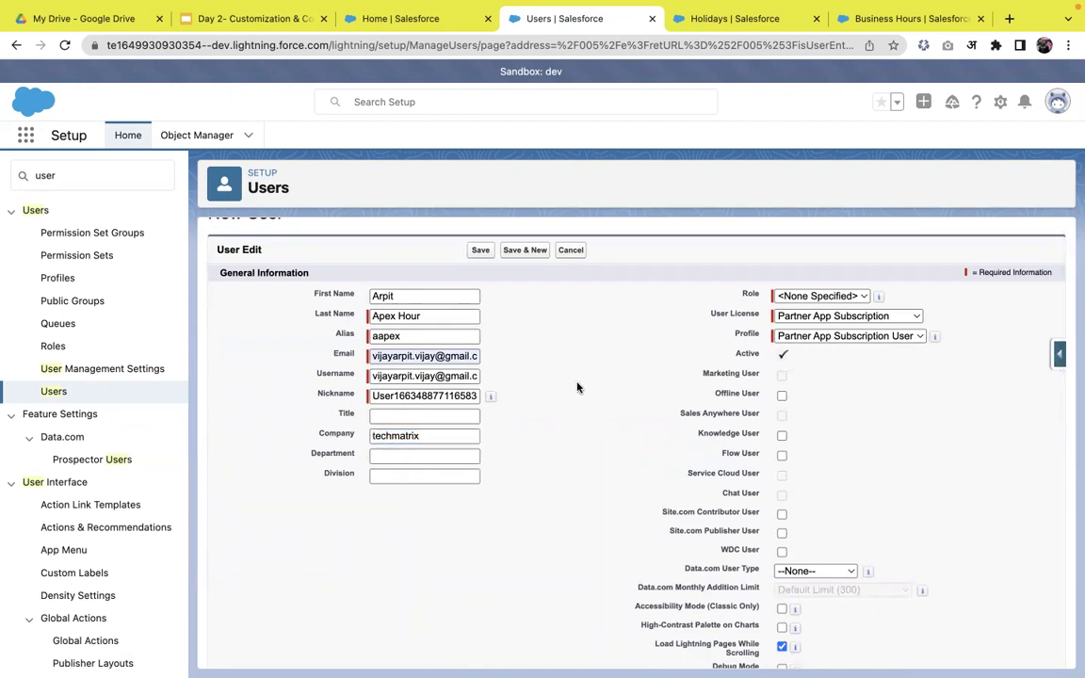
{"action": "left_click", "coordinate": [810, 294]}
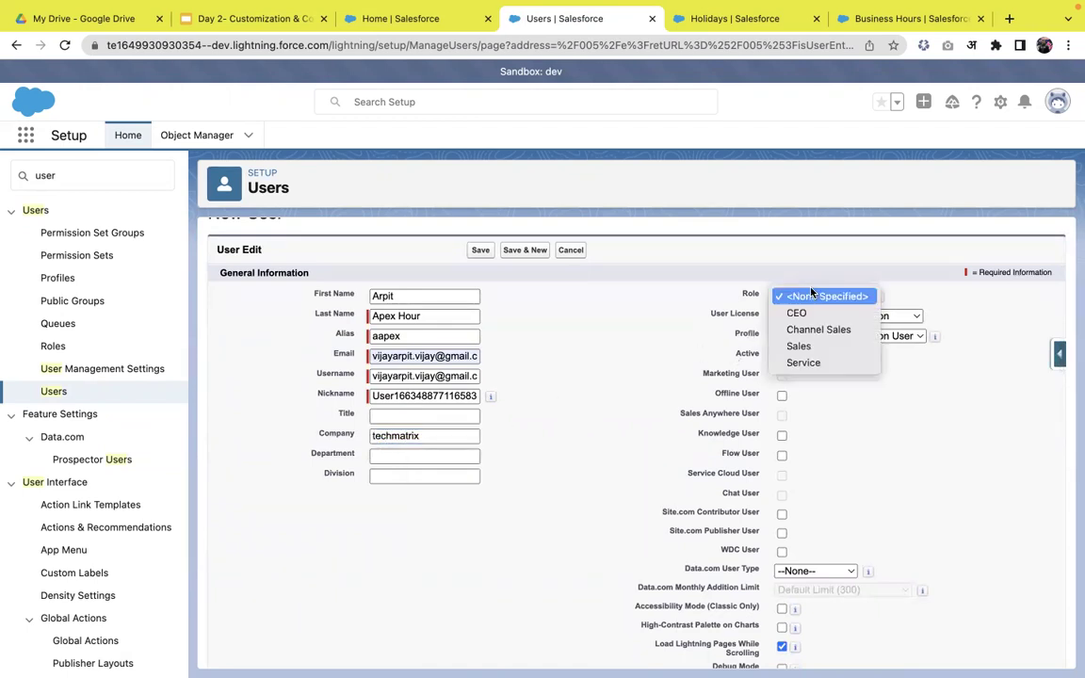
{"action": "left_click", "coordinate": [811, 348]}
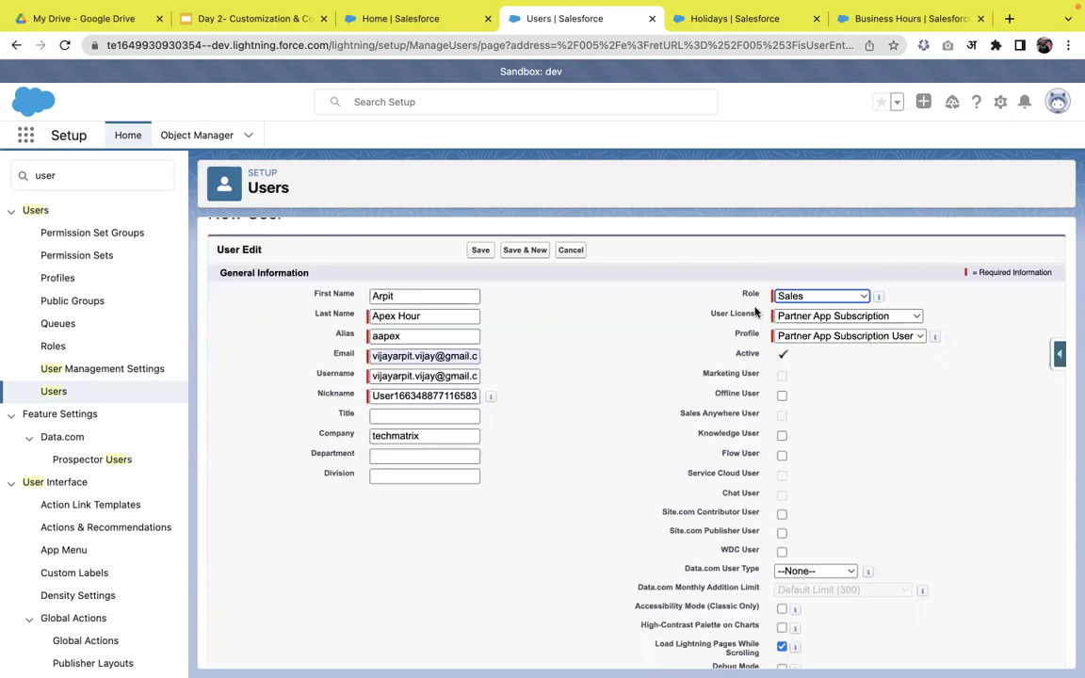
{"action": "left_click", "coordinate": [815, 318]}
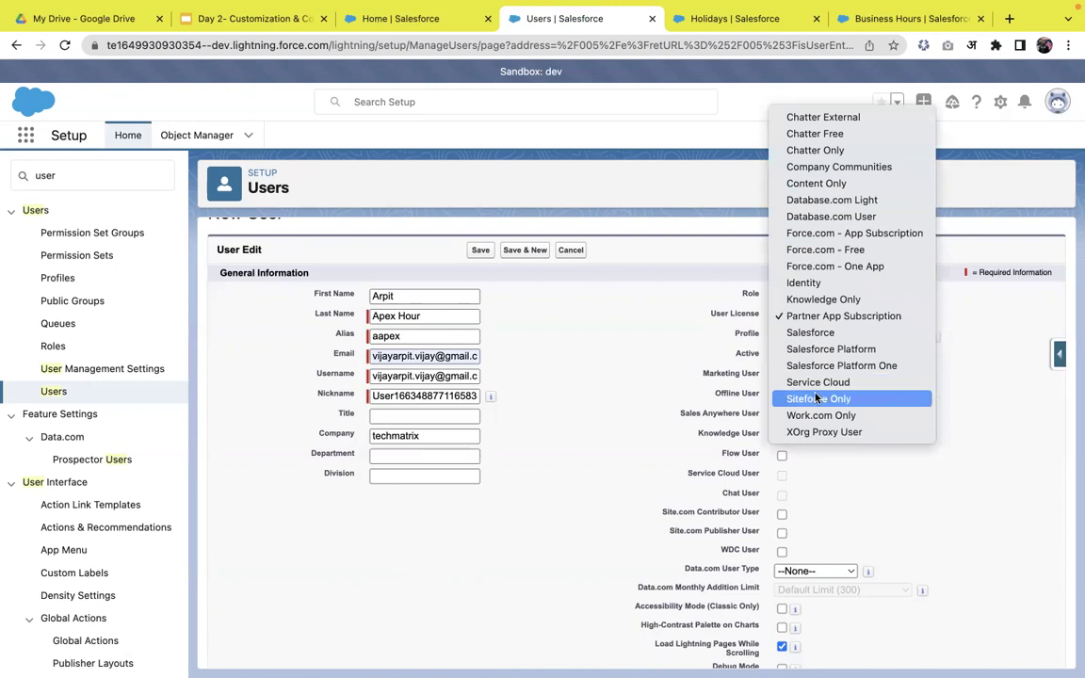
{"action": "left_click", "coordinate": [811, 332]}
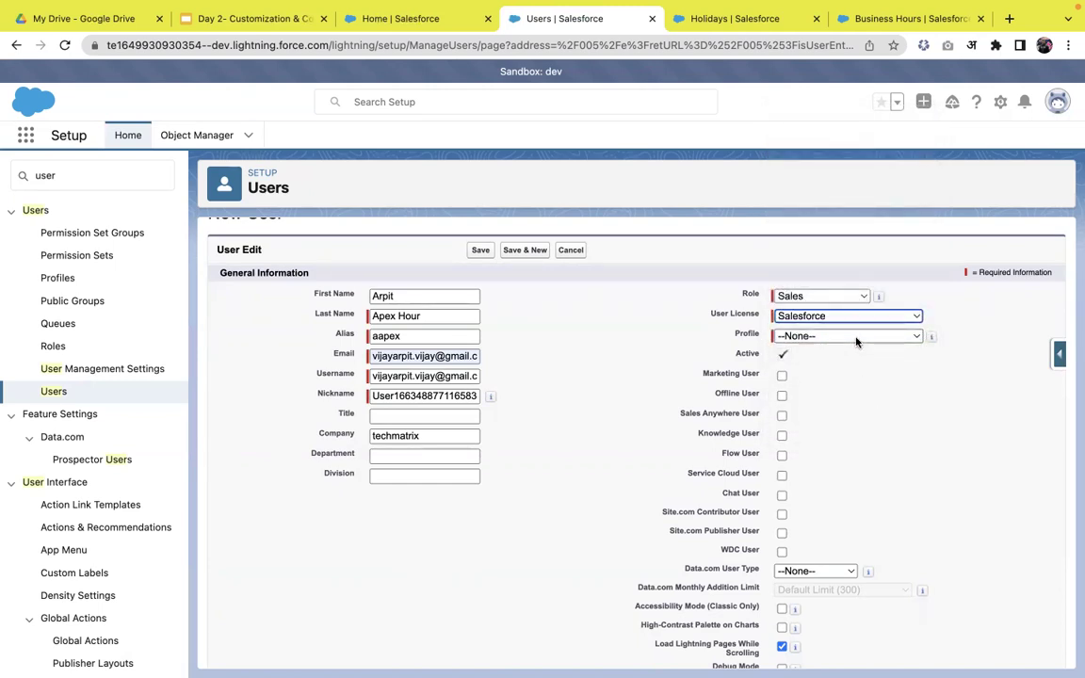
{"action": "left_click", "coordinate": [855, 339]}
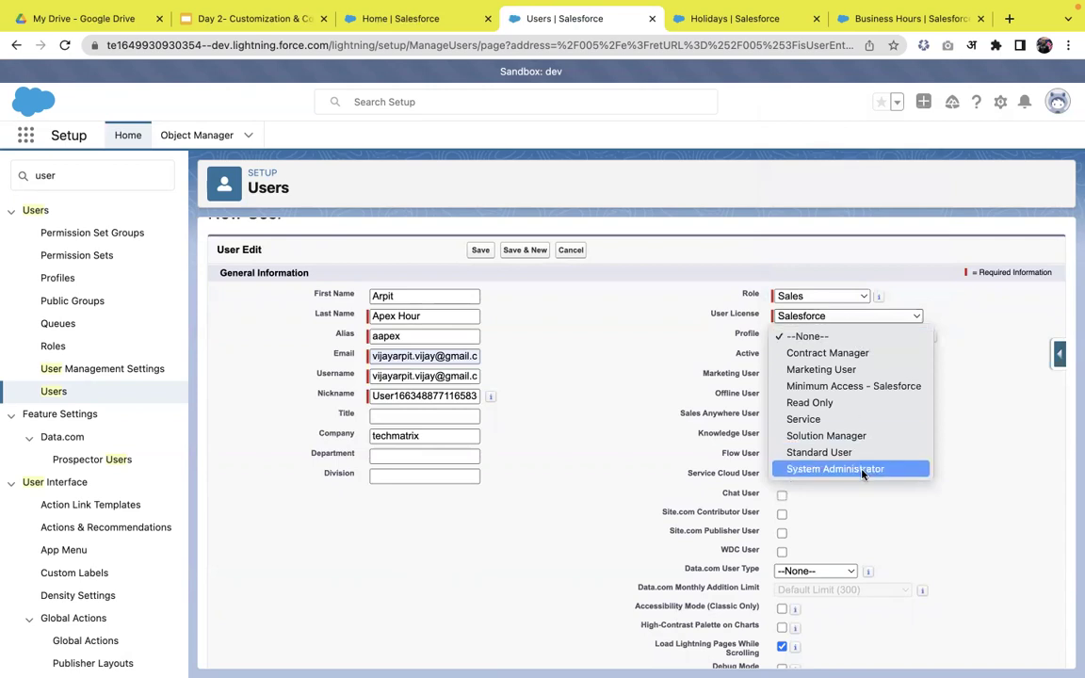
{"action": "left_click", "coordinate": [935, 411]}
{"action": "left_click", "coordinate": [873, 319]}
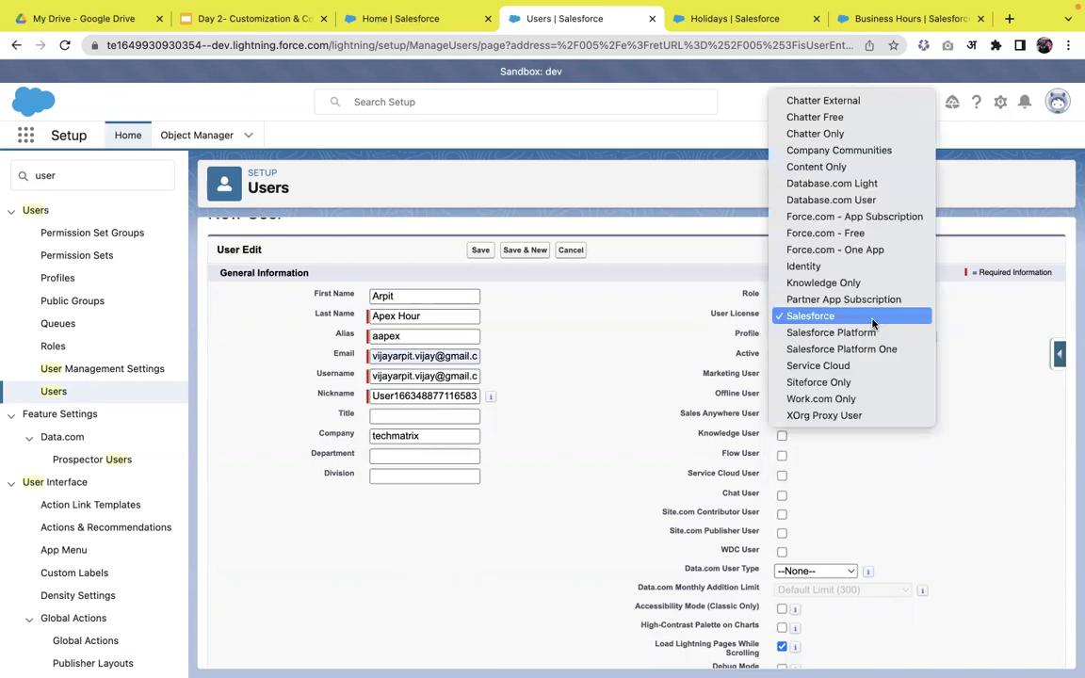
{"action": "left_click", "coordinate": [865, 335]}
{"action": "left_click", "coordinate": [866, 337]}
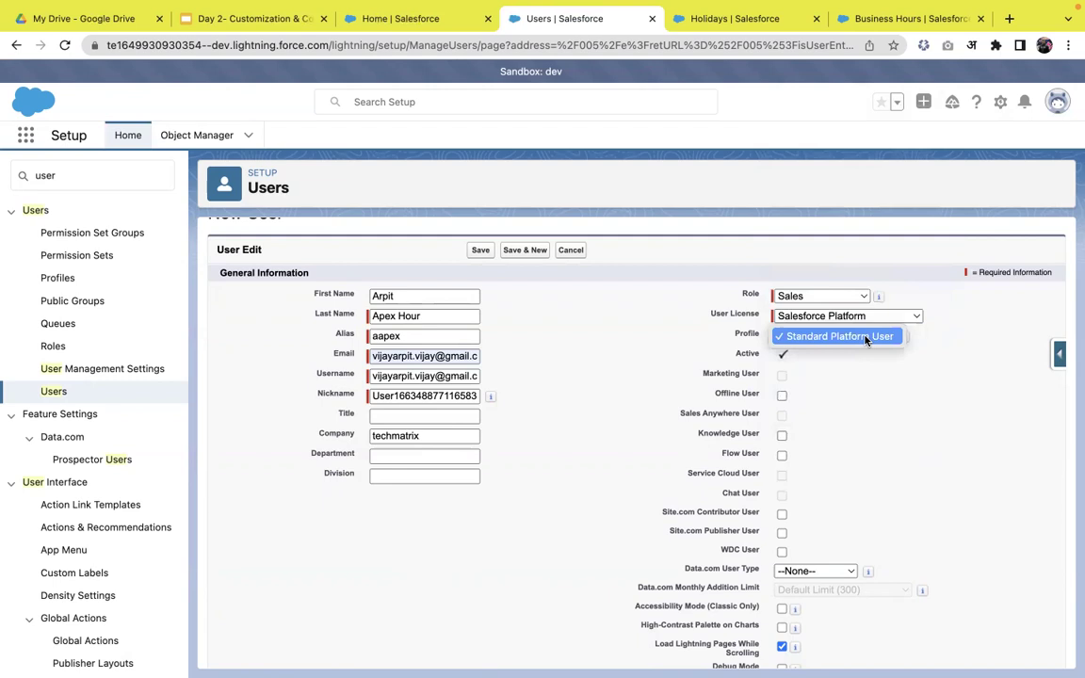
{"action": "left_click", "coordinate": [876, 370]}
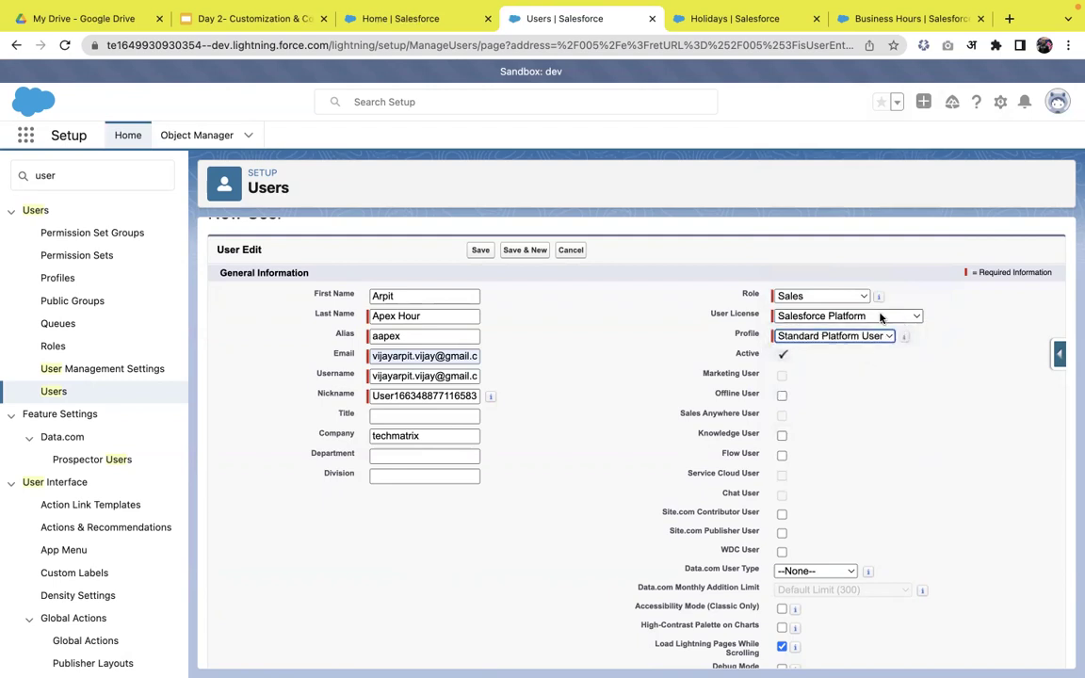
{"action": "left_click", "coordinate": [881, 318]}
{"action": "left_click", "coordinate": [833, 300]}
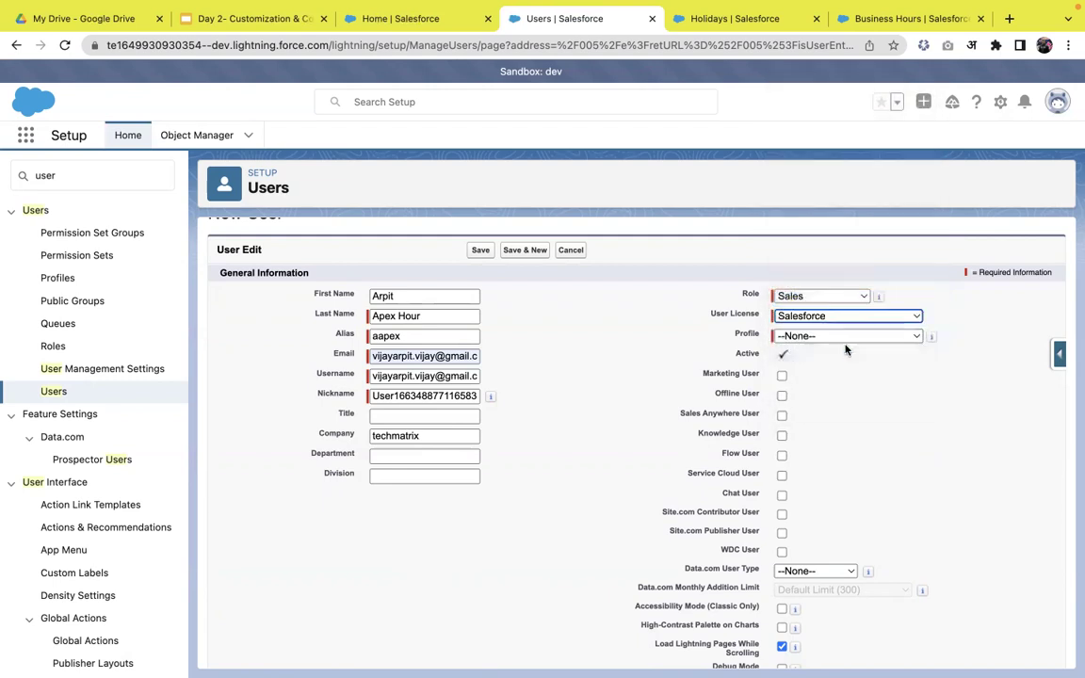
{"action": "left_click", "coordinate": [840, 337]}
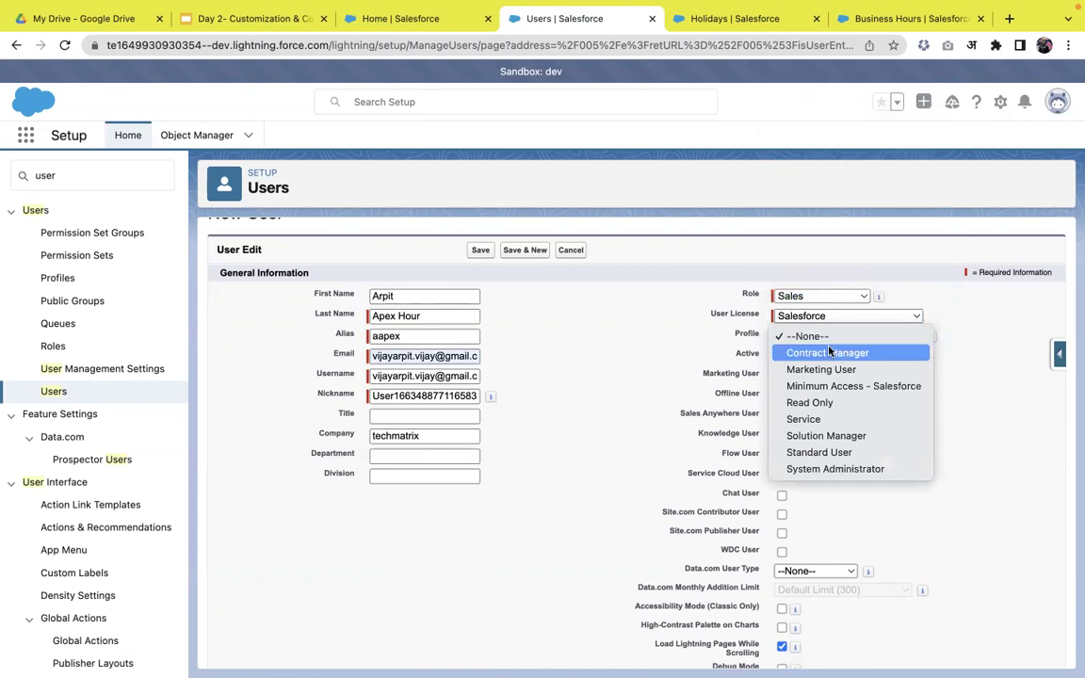
{"action": "left_click", "coordinate": [835, 468]}
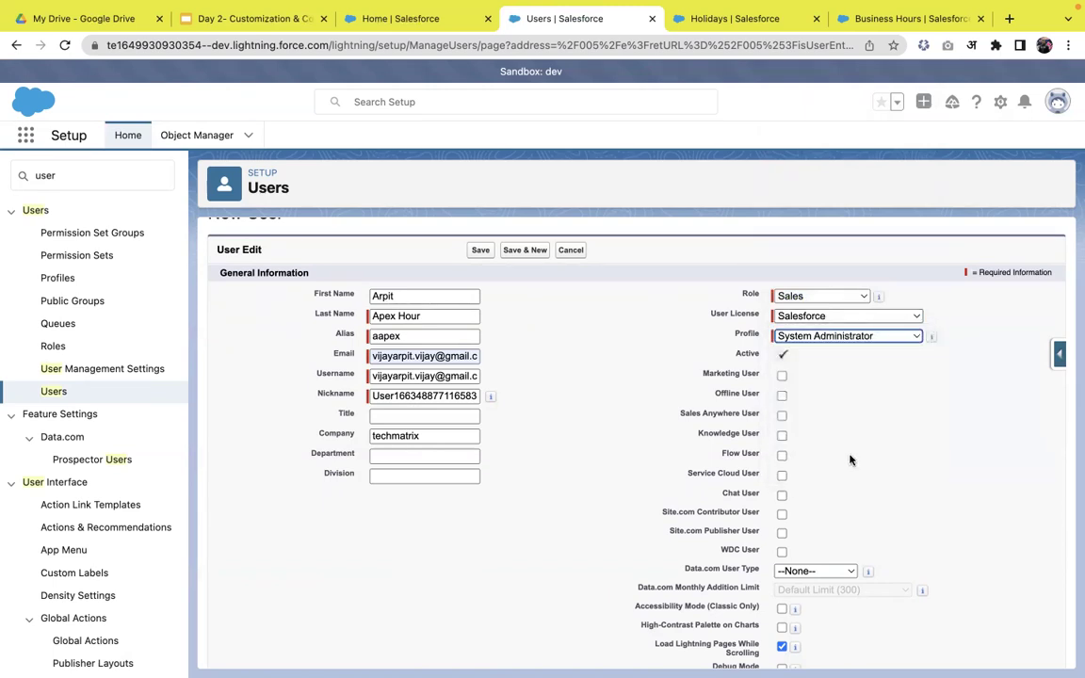
{"action": "scroll", "coordinate": [866, 455], "scroll_direction": "down", "scroll_amount": 1}
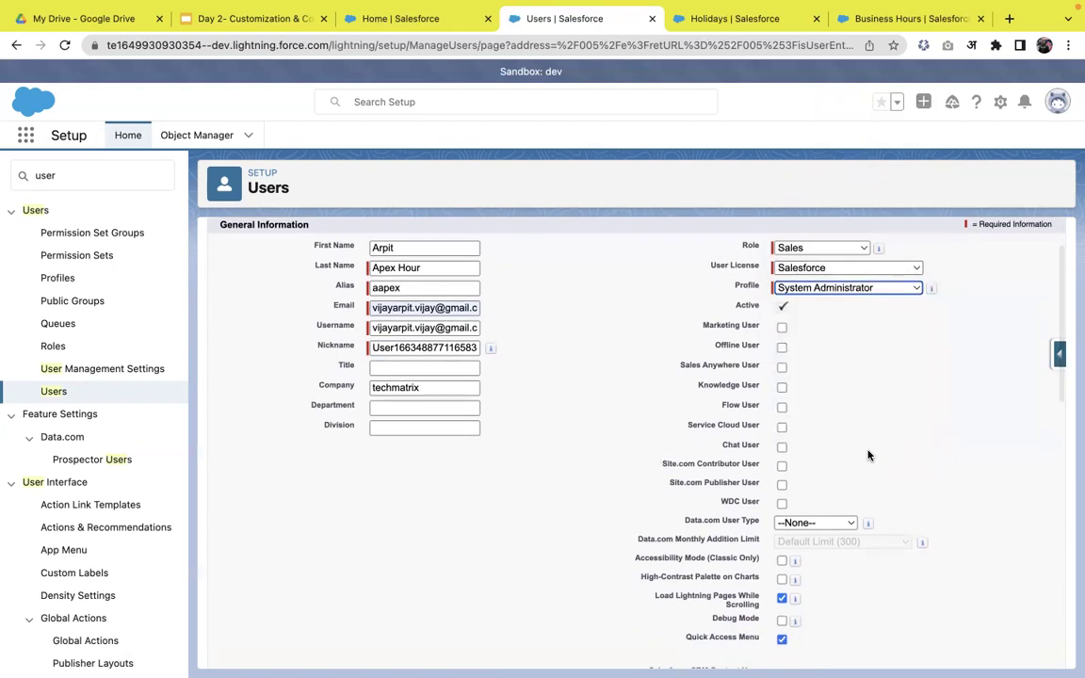
{"action": "scroll", "coordinate": [868, 455], "scroll_direction": "down", "scroll_amount": 5}
{"action": "scroll", "coordinate": [868, 454], "scroll_direction": "down", "scroll_amount": 3}
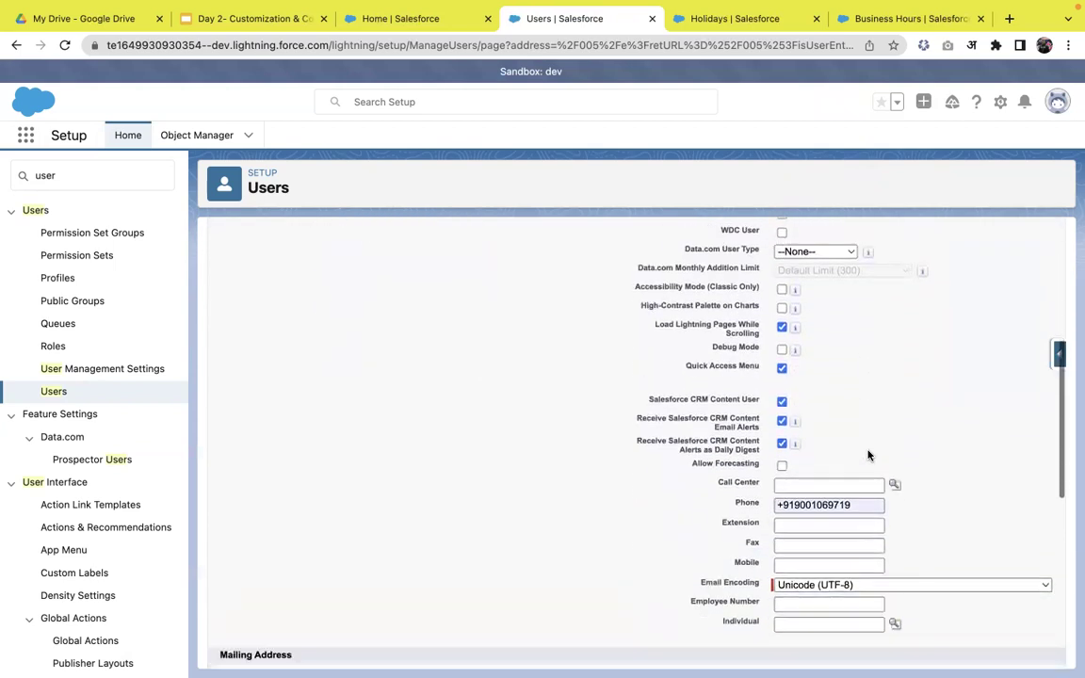
{"action": "scroll", "coordinate": [856, 412], "scroll_direction": "down", "scroll_amount": 2}
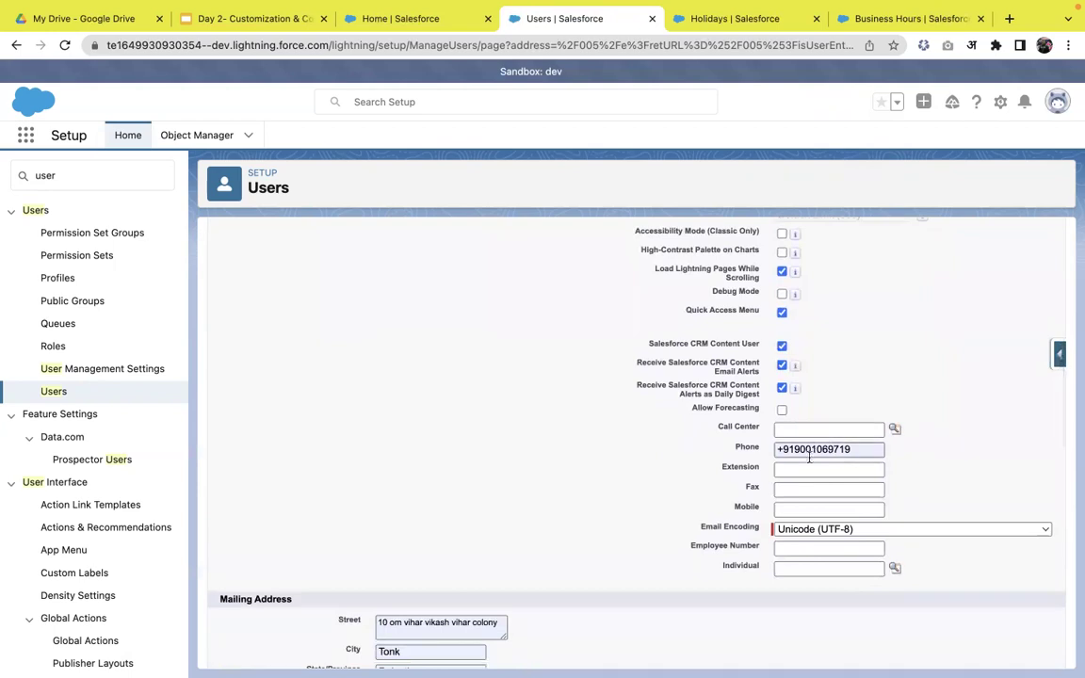
{"action": "scroll", "coordinate": [807, 469], "scroll_direction": "down", "scroll_amount": 1}
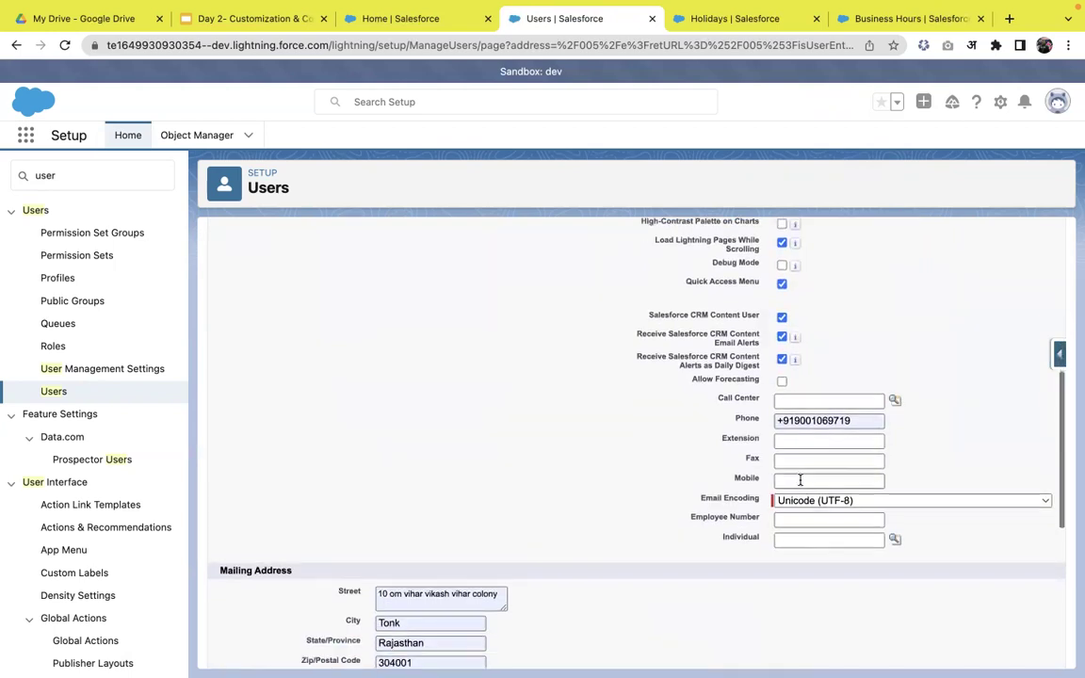
{"action": "scroll", "coordinate": [806, 475], "scroll_direction": "down", "scroll_amount": 3}
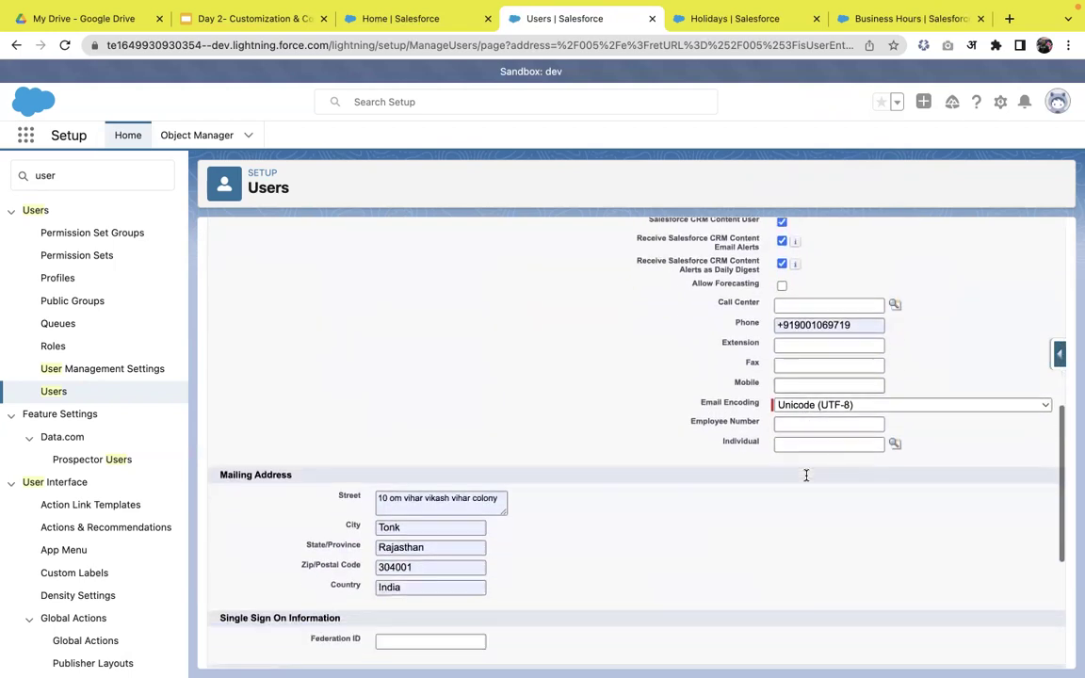
{"action": "scroll", "coordinate": [604, 517], "scroll_direction": "down", "scroll_amount": 3}
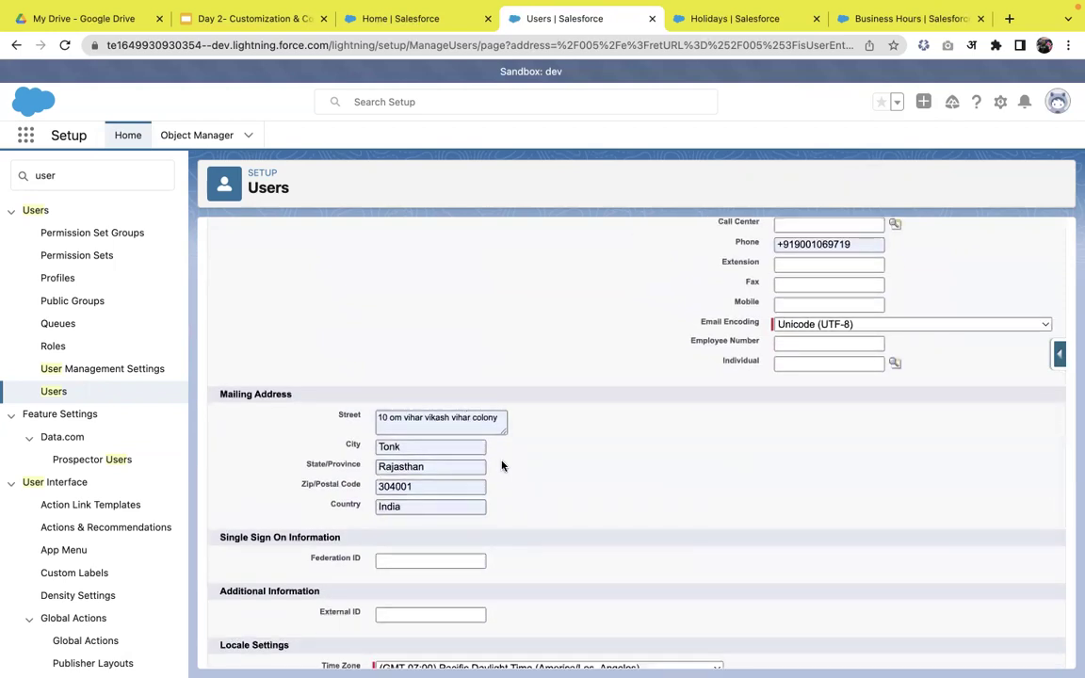
{"action": "scroll", "coordinate": [508, 494], "scroll_direction": "down", "scroll_amount": 6}
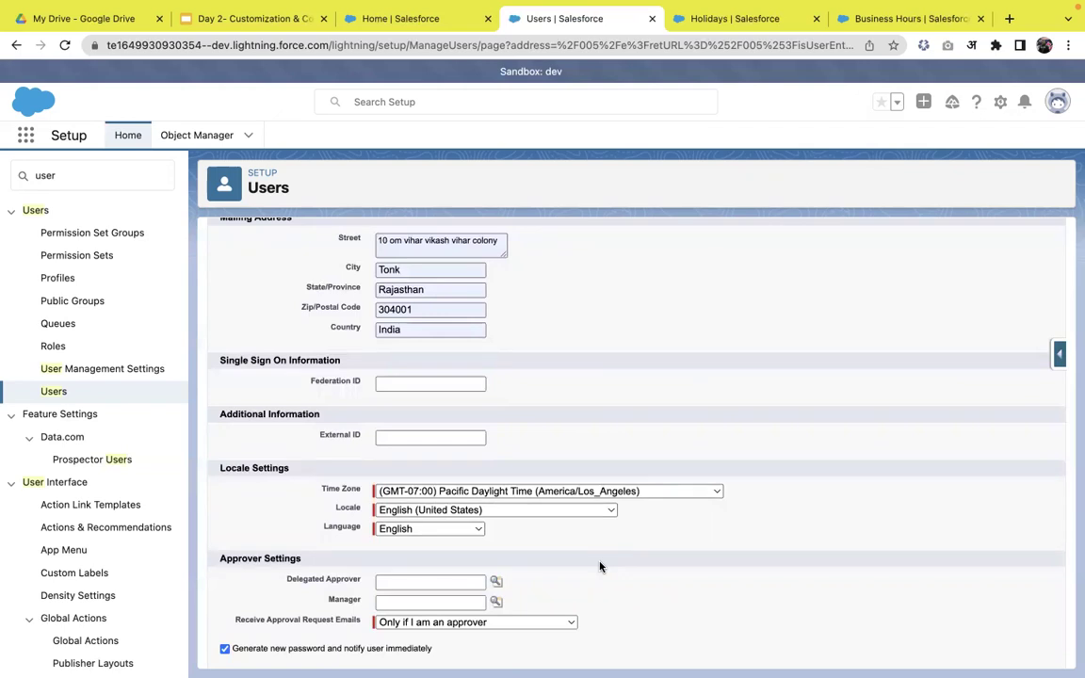
- Change the user's time zone to (GMT+05:30) India Standard Time (Asia/Colombo)
{"action": "left_click", "coordinate": [670, 493]}
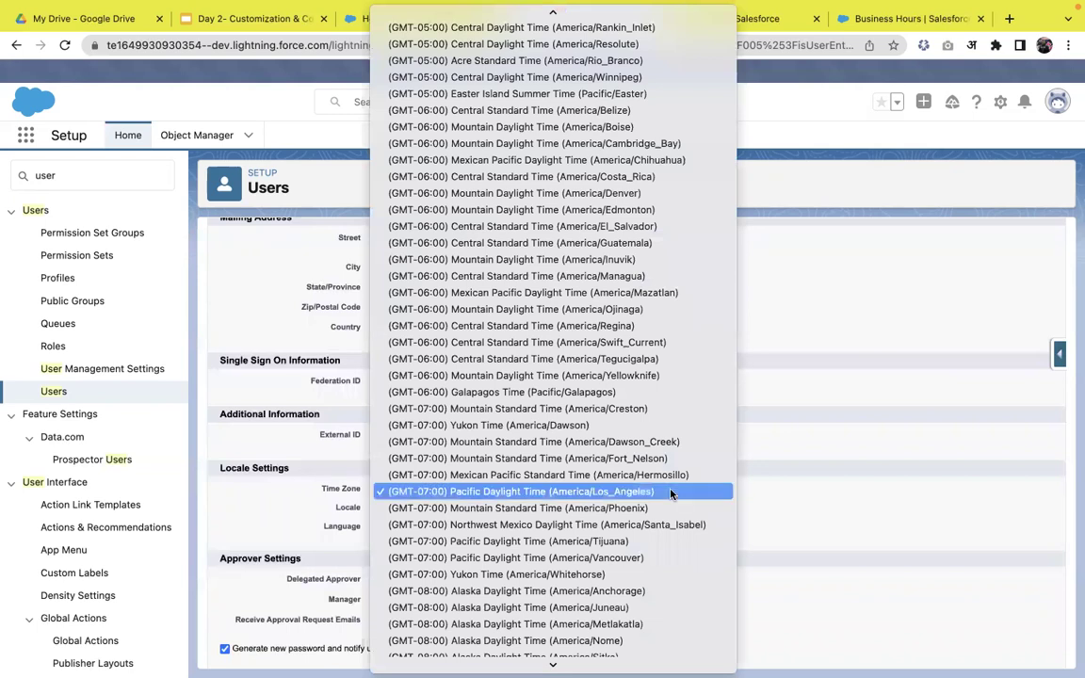
{"action": "left_click", "coordinate": [670, 491]}
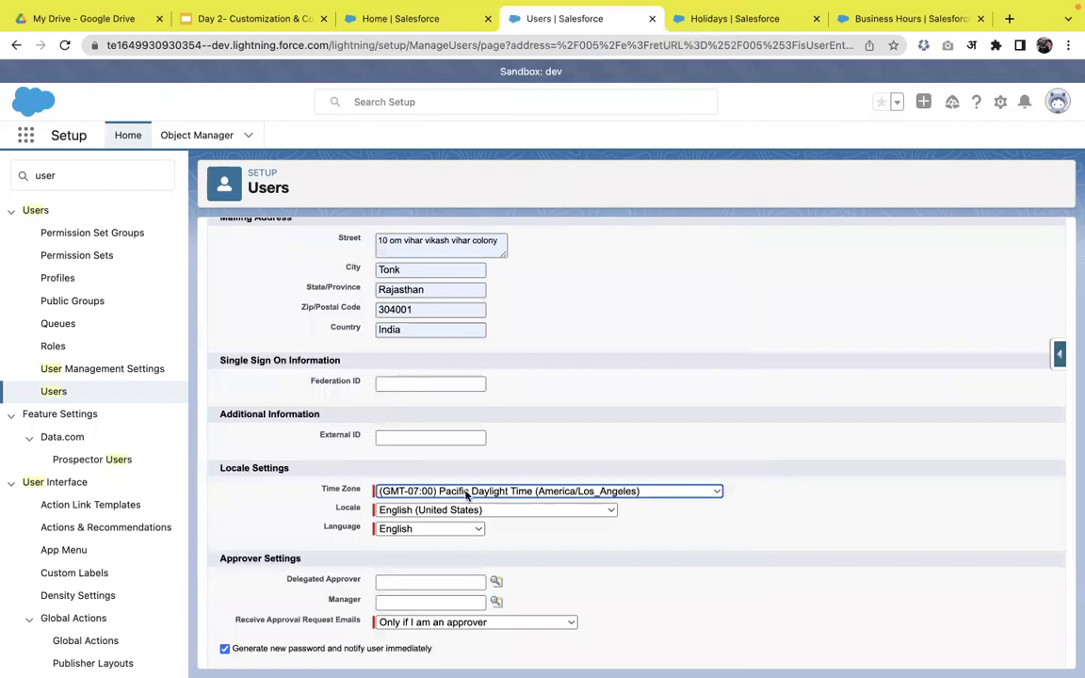
{"action": "left_click", "coordinate": [405, 491]}
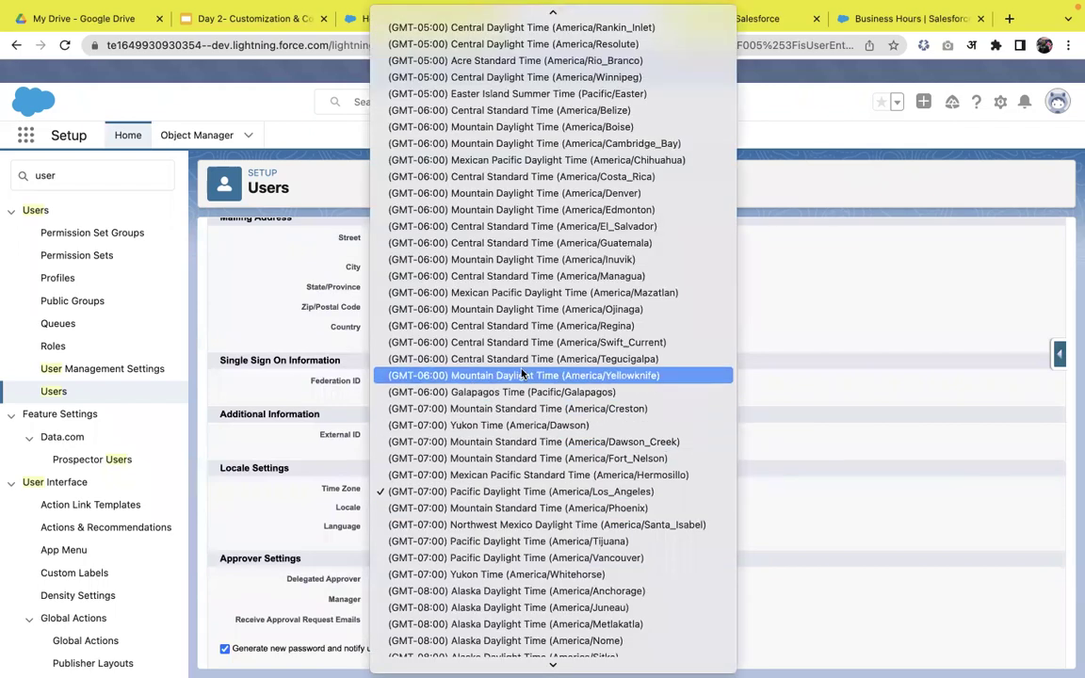
{"action": "scroll", "coordinate": [527, 461], "scroll_direction": "down", "scroll_amount": 3}
{"action": "scroll", "coordinate": [525, 464], "scroll_direction": "up", "scroll_amount": 10}
{"action": "scroll", "coordinate": [523, 466], "scroll_direction": "up", "scroll_amount": 20}
{"action": "scroll", "coordinate": [524, 466], "scroll_direction": "up", "scroll_amount": 20}
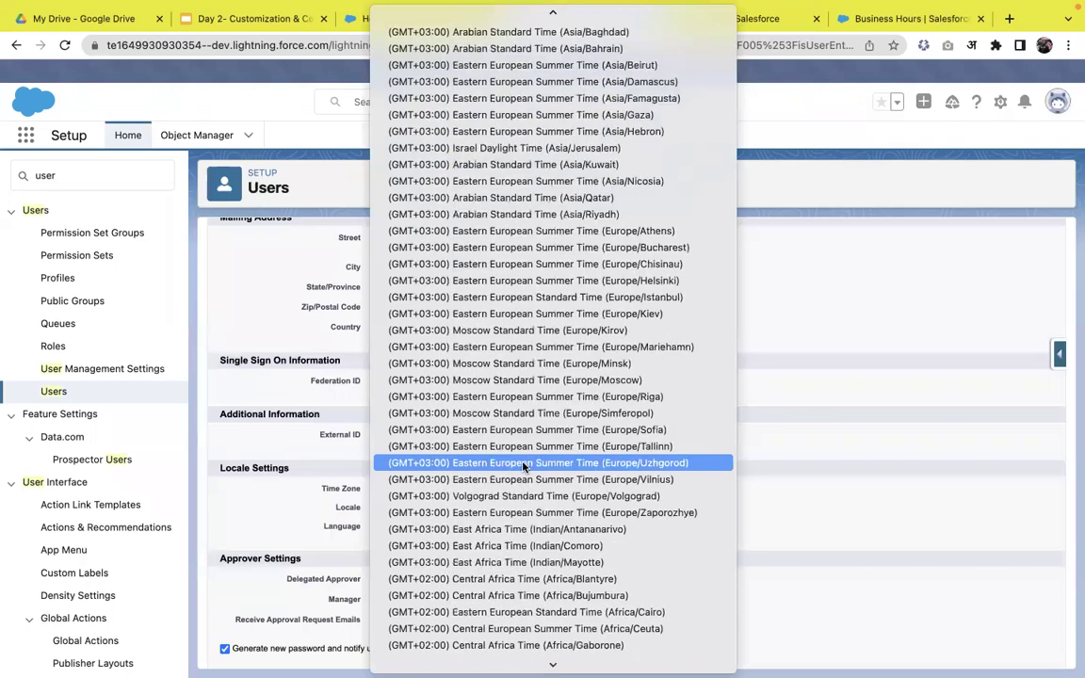
{"action": "scroll", "coordinate": [523, 466], "scroll_direction": "up", "scroll_amount": 20}
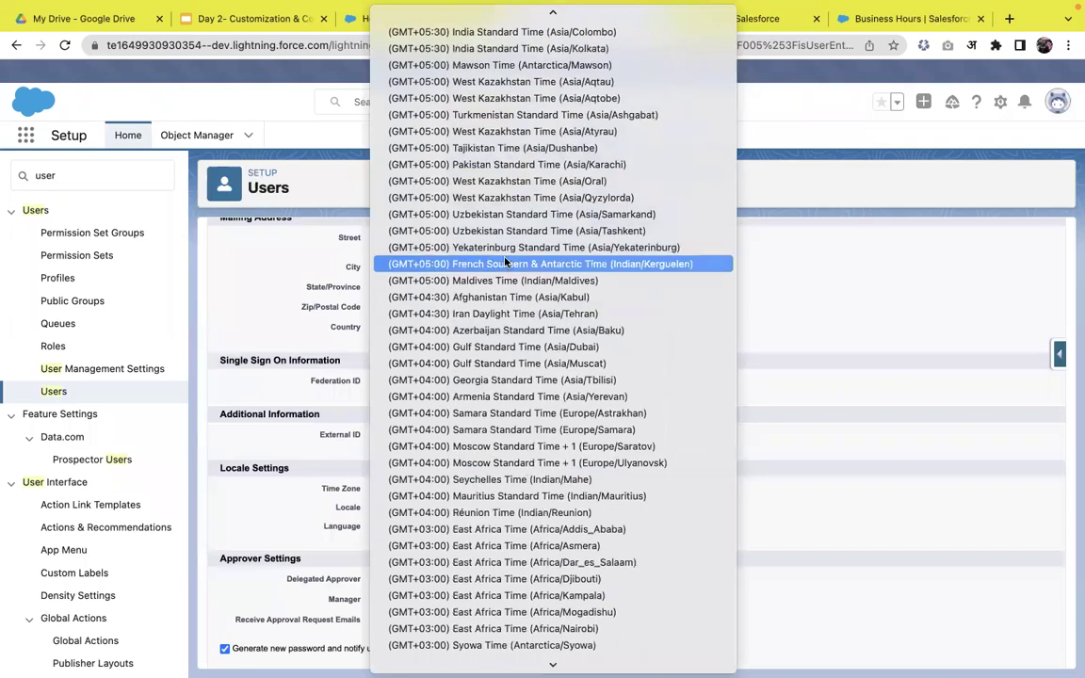
{"action": "scroll", "coordinate": [505, 263], "scroll_direction": "up", "scroll_amount": 5}
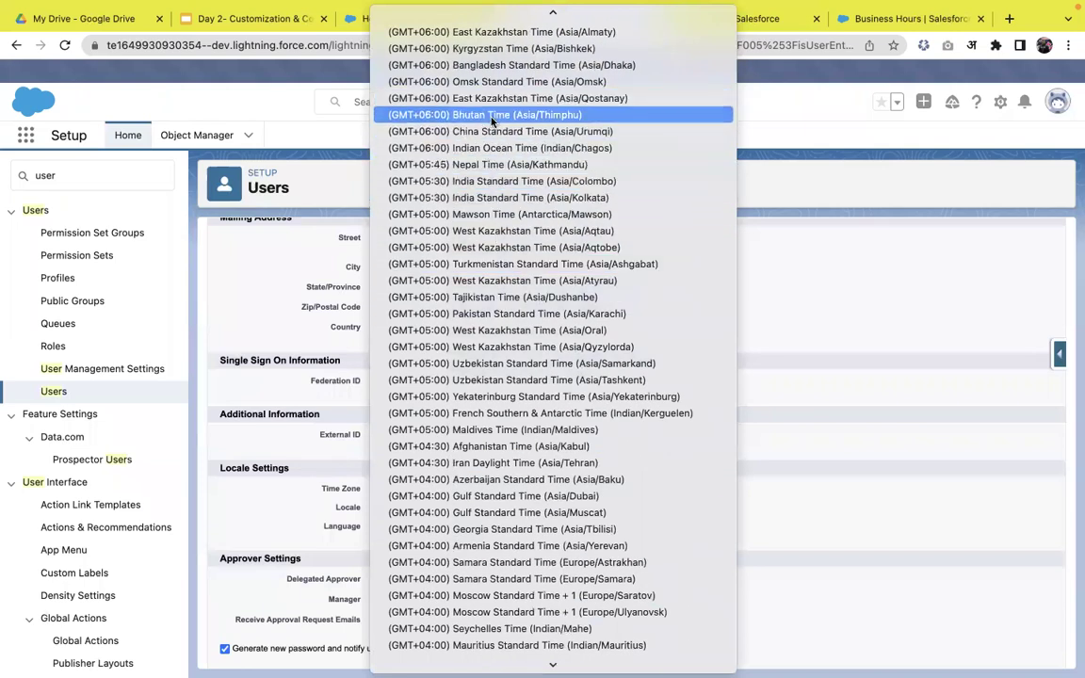
{"action": "left_click", "coordinate": [491, 181]}
{"action": "scroll", "coordinate": [661, 440], "scroll_direction": "down", "scroll_amount": 1}
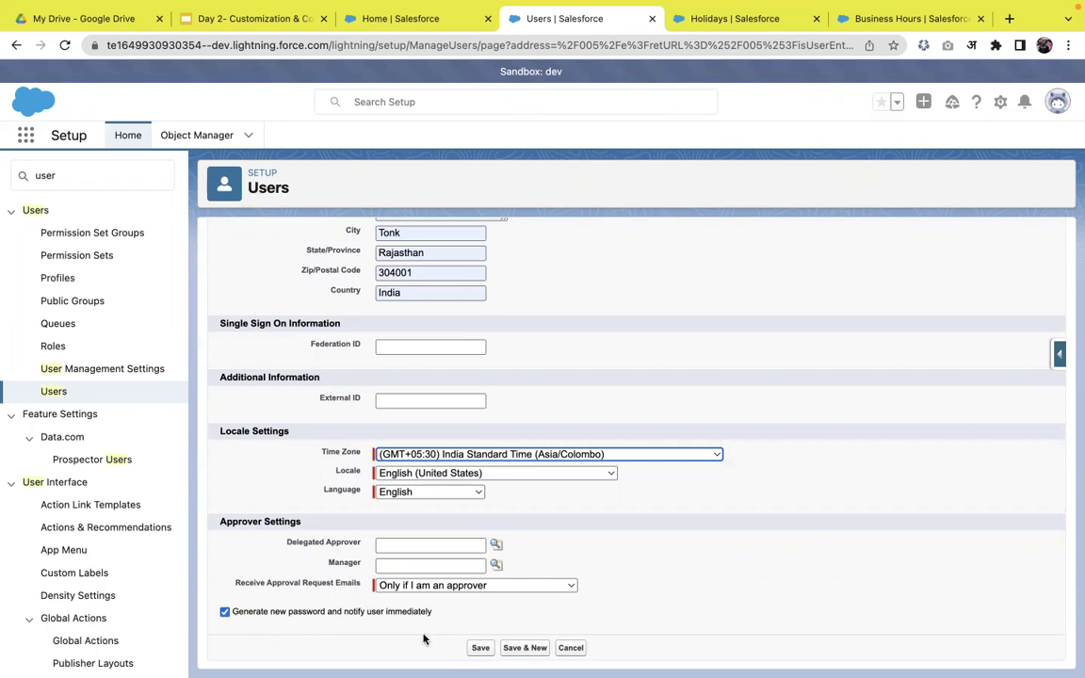
- Save the new user, decline the browser's address prompt, and return to the Users list
{"action": "left_click", "coordinate": [479, 649]}
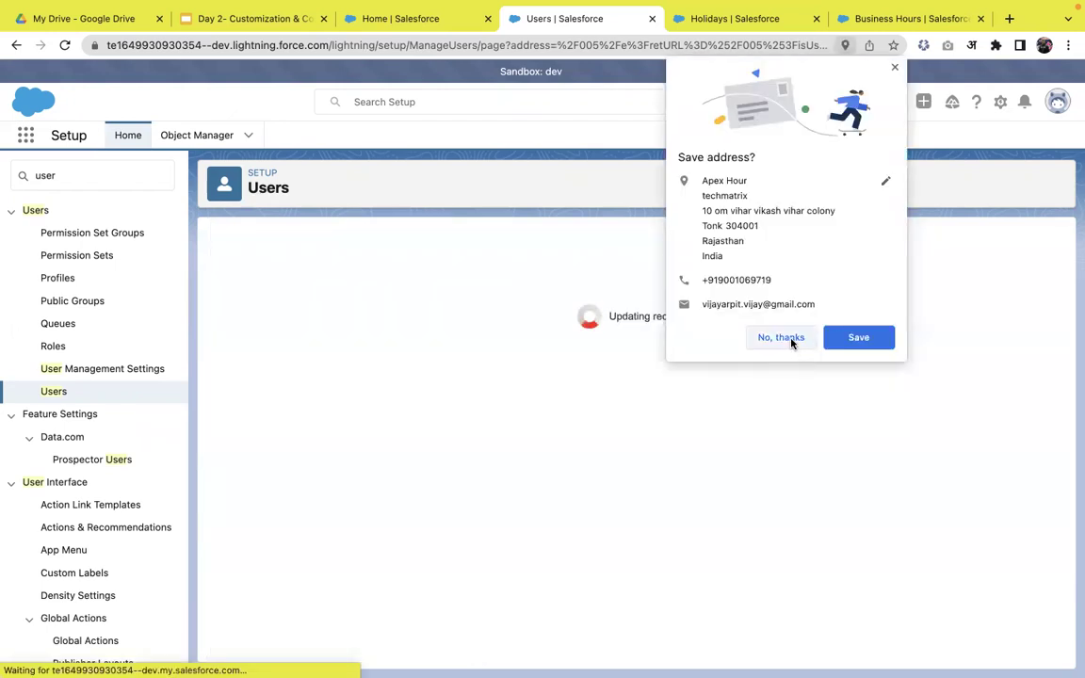
{"action": "left_click", "coordinate": [781, 338]}
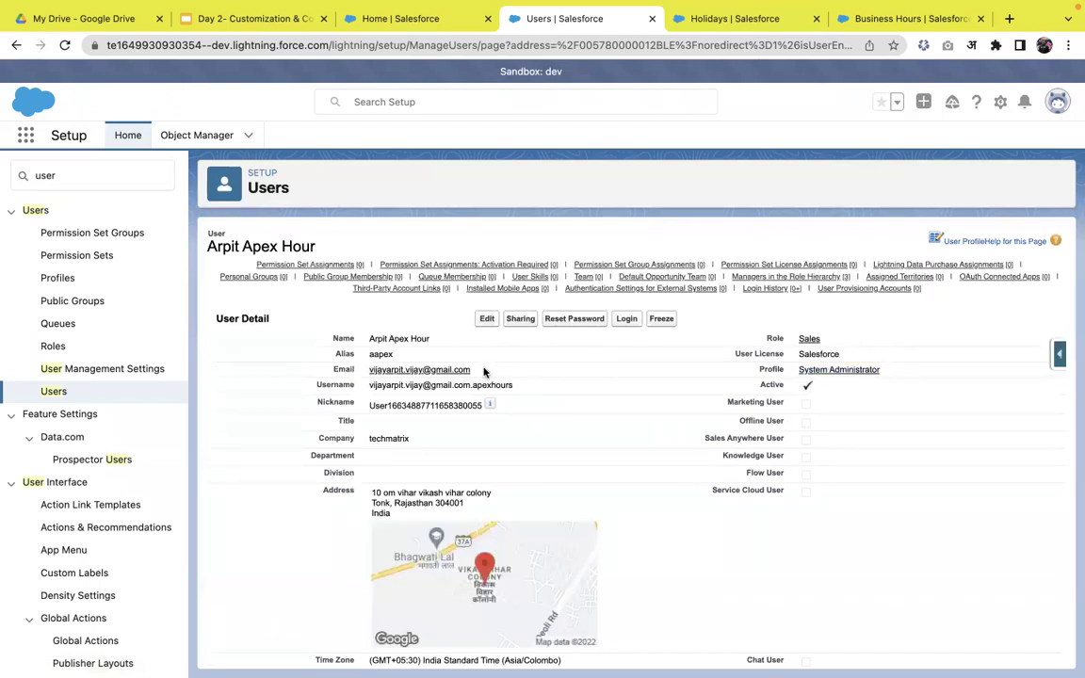
{"action": "left_click", "coordinate": [62, 391]}
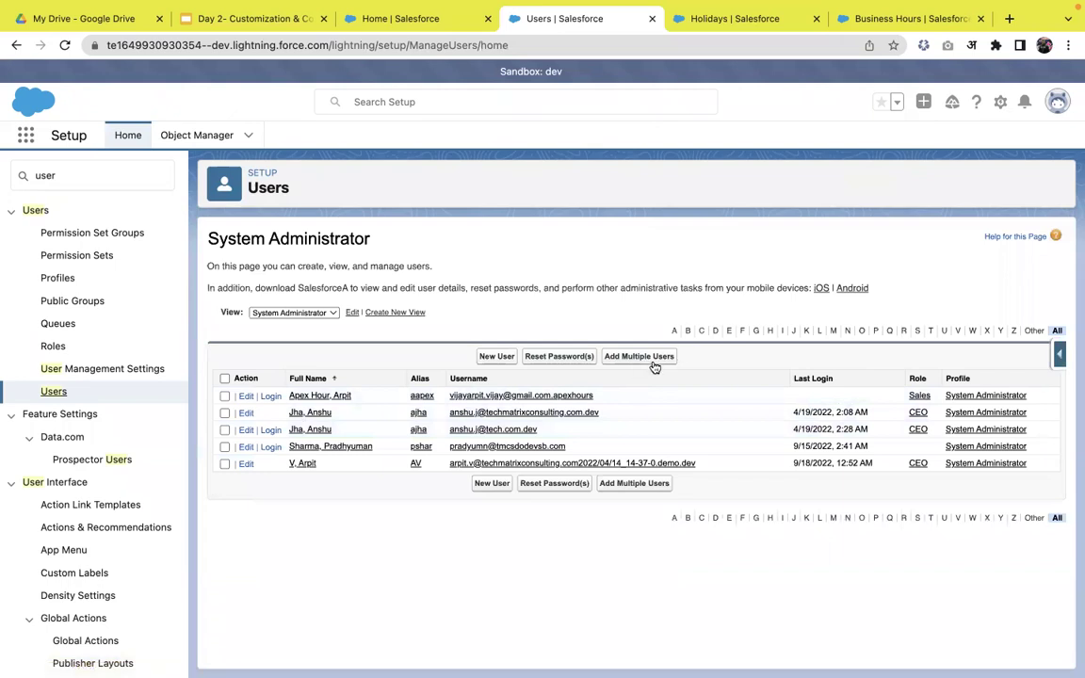
- Open Add Multiple Users and select Salesforce as the user licence
{"action": "left_click", "coordinate": [650, 359]}
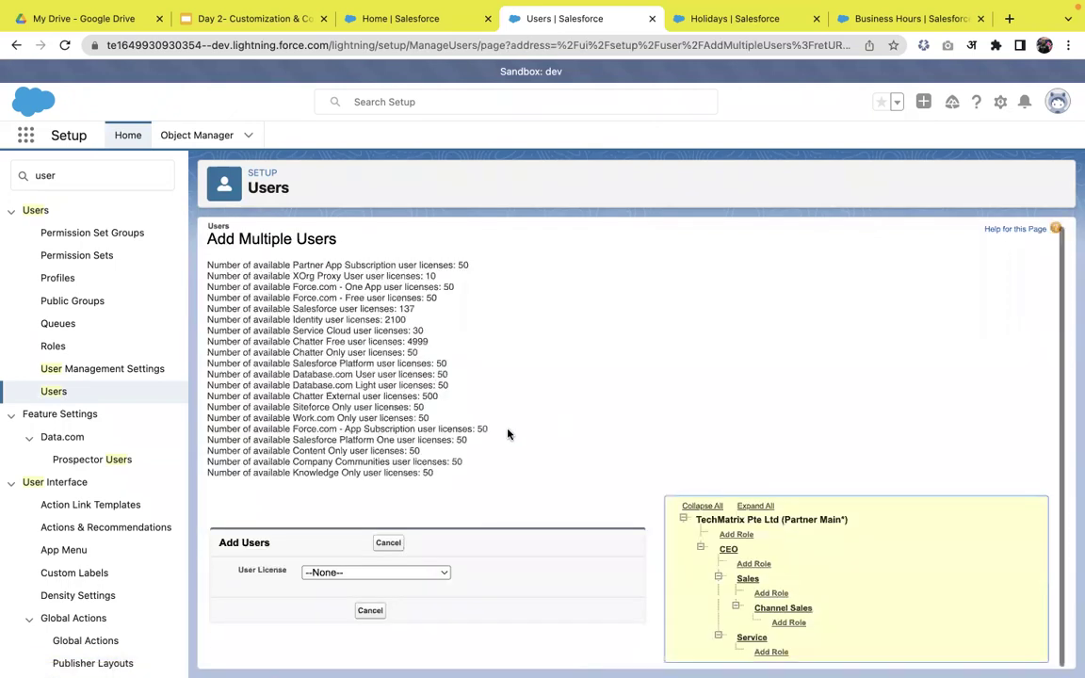
{"action": "left_click", "coordinate": [414, 572]}
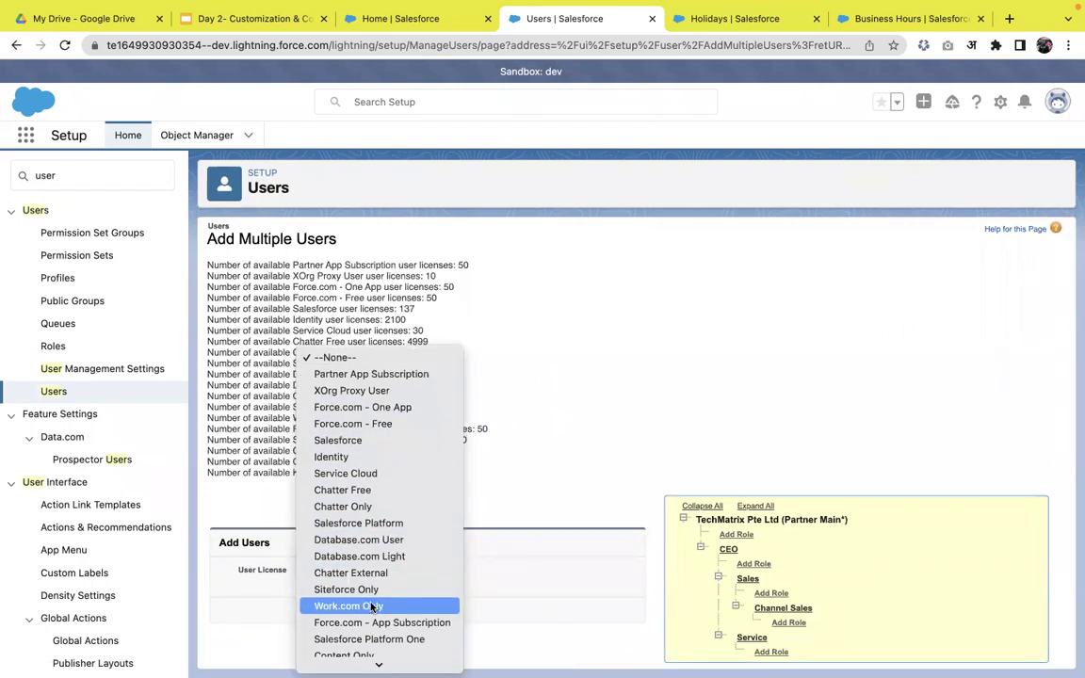
{"action": "scroll", "coordinate": [372, 607], "scroll_direction": "down", "scroll_amount": 1}
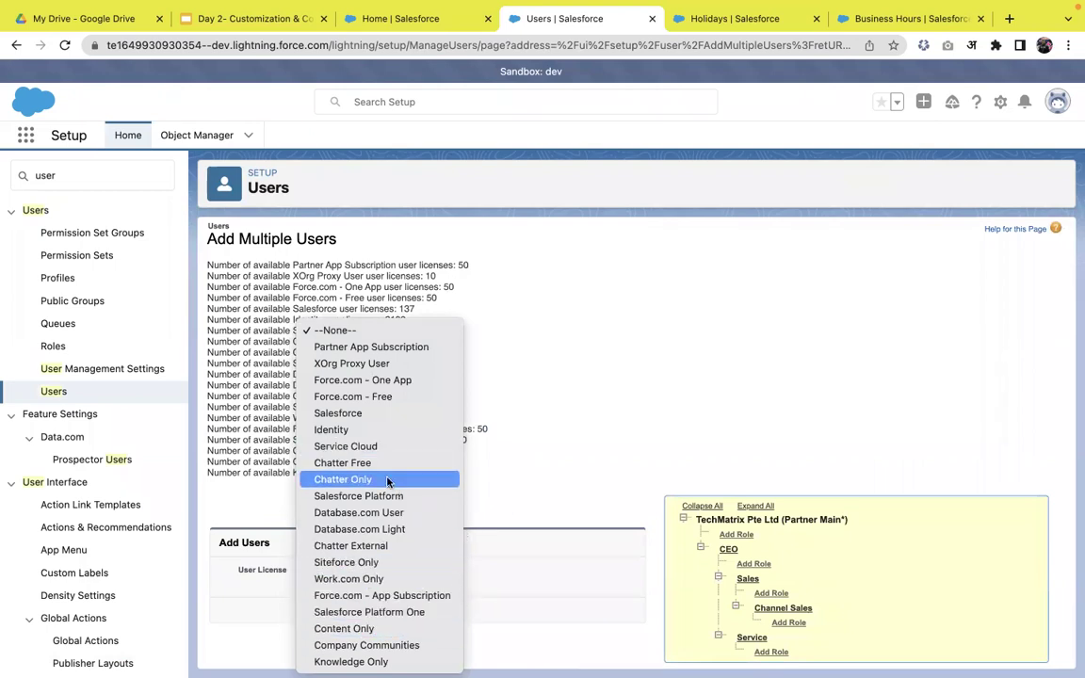
{"action": "key", "text": "w"}
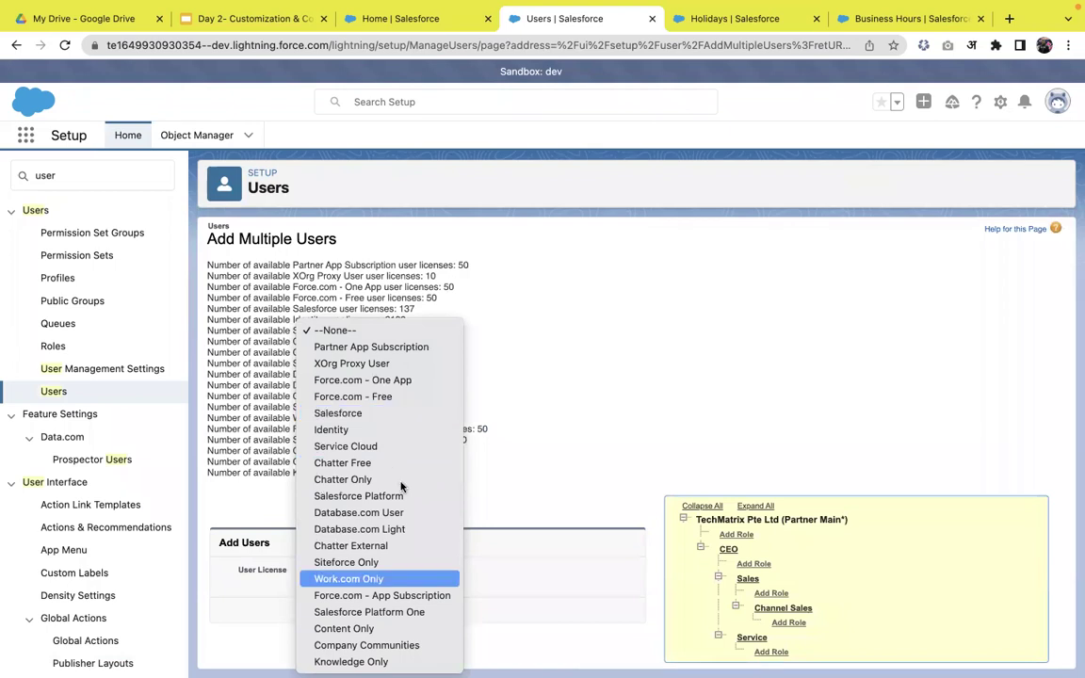
{"action": "left_click", "coordinate": [546, 543]}
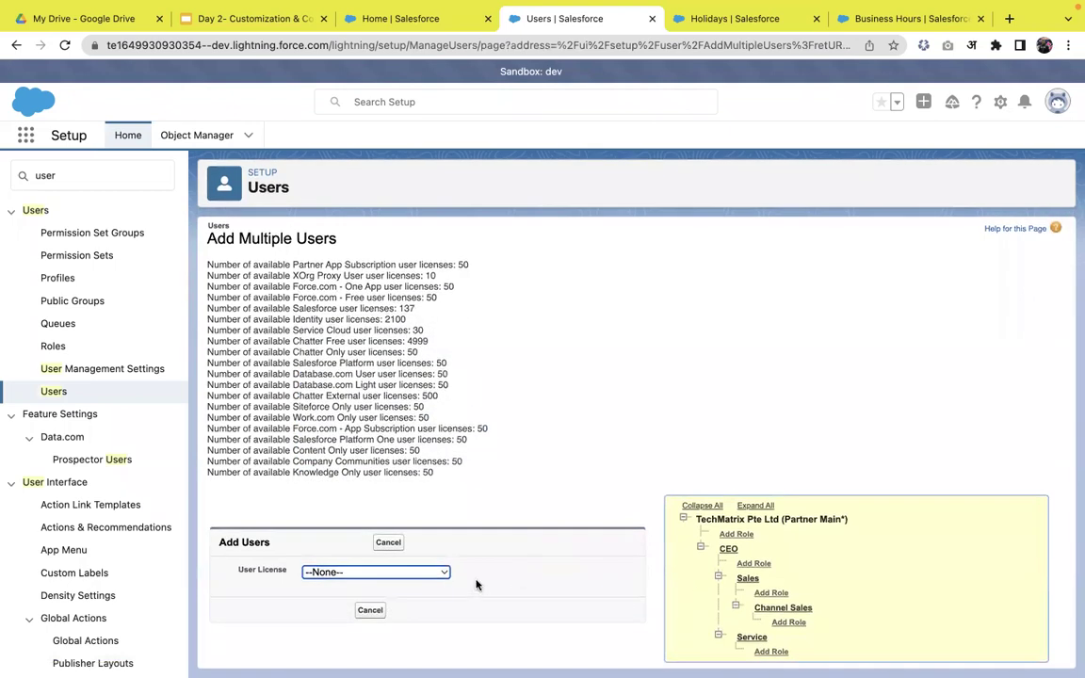
{"action": "left_click", "coordinate": [386, 574]}
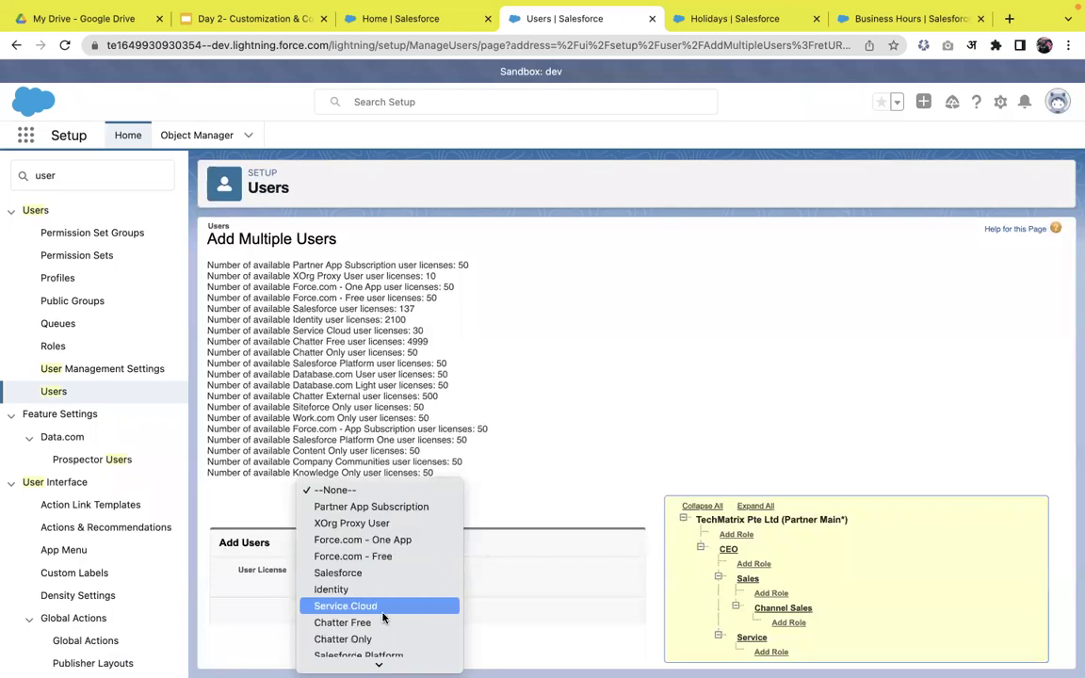
{"action": "left_click", "coordinate": [365, 572]}
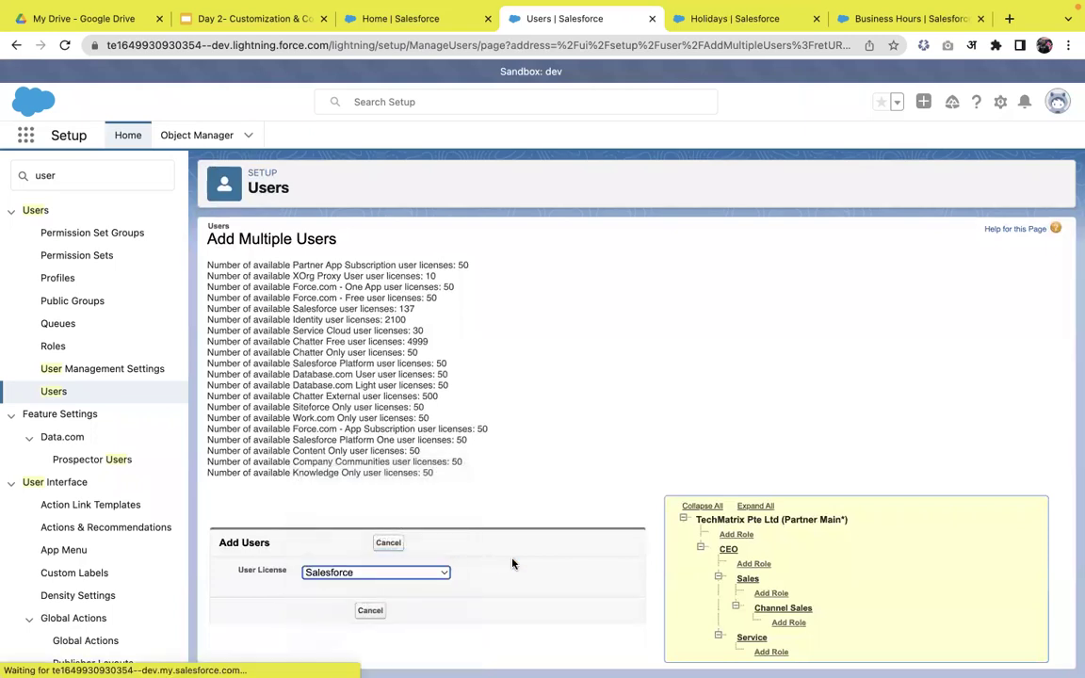
- Review the blank new-user rows and add more user rows to the form
{"action": "scroll", "coordinate": [452, 565], "scroll_direction": "down", "scroll_amount": 3}
{"action": "scroll", "coordinate": [420, 569], "scroll_direction": "down", "scroll_amount": 5}
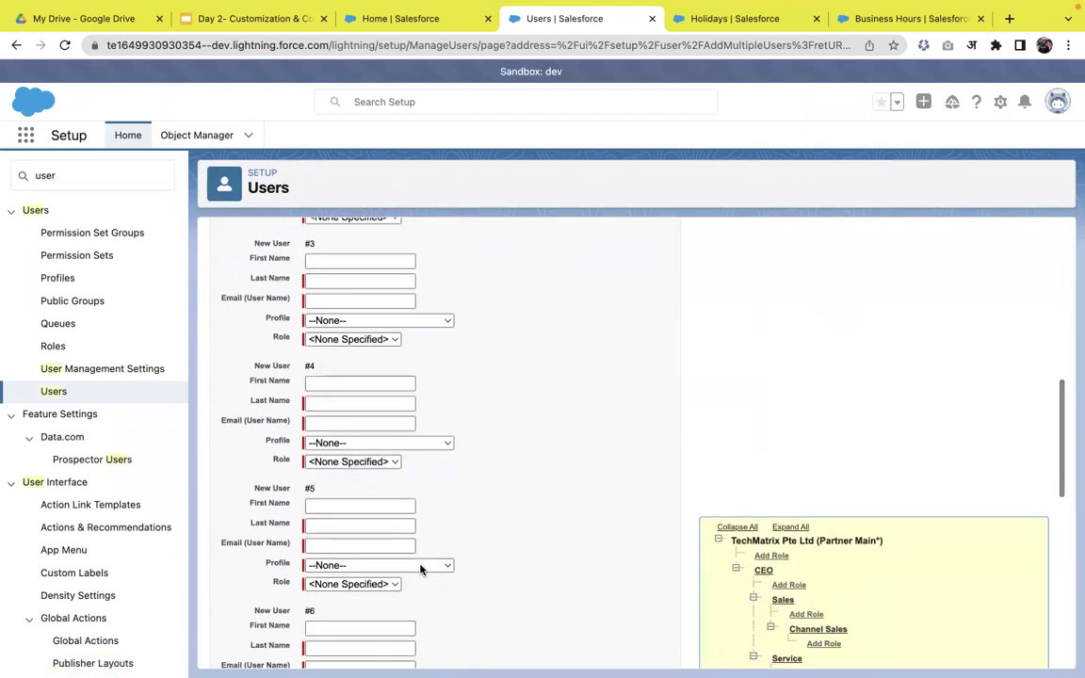
{"action": "scroll", "coordinate": [419, 567], "scroll_direction": "up", "scroll_amount": 5}
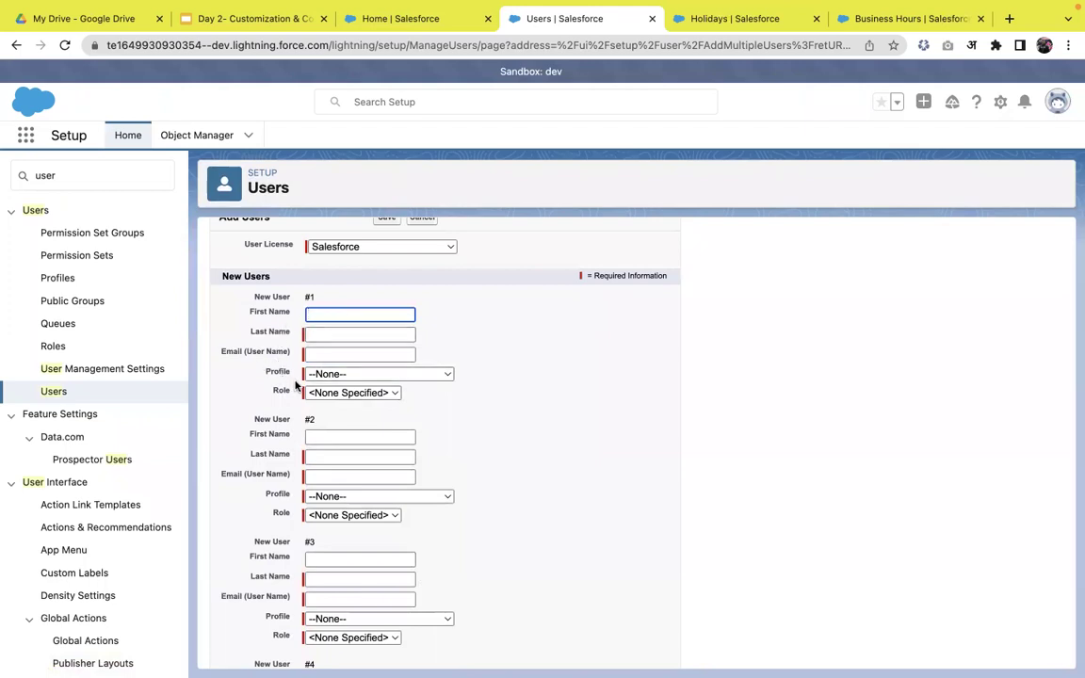
{"action": "scroll", "coordinate": [412, 428], "scroll_direction": "down", "scroll_amount": 1}
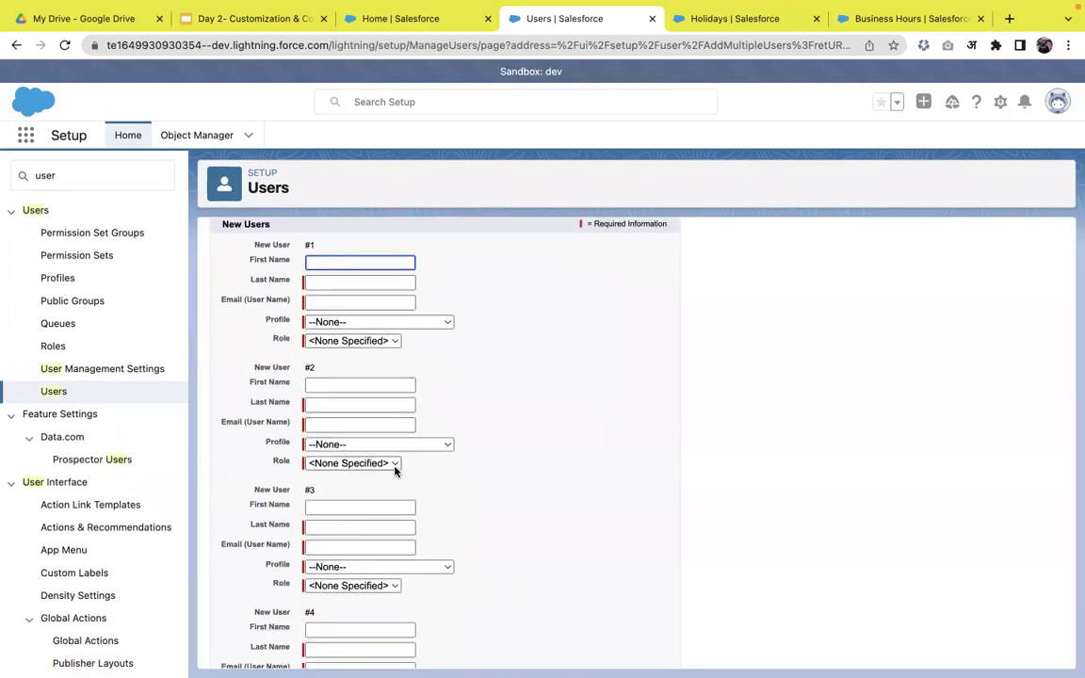
{"action": "scroll", "coordinate": [414, 492], "scroll_direction": "down", "scroll_amount": 2}
{"action": "scroll", "coordinate": [414, 492], "scroll_direction": "down", "scroll_amount": 12}
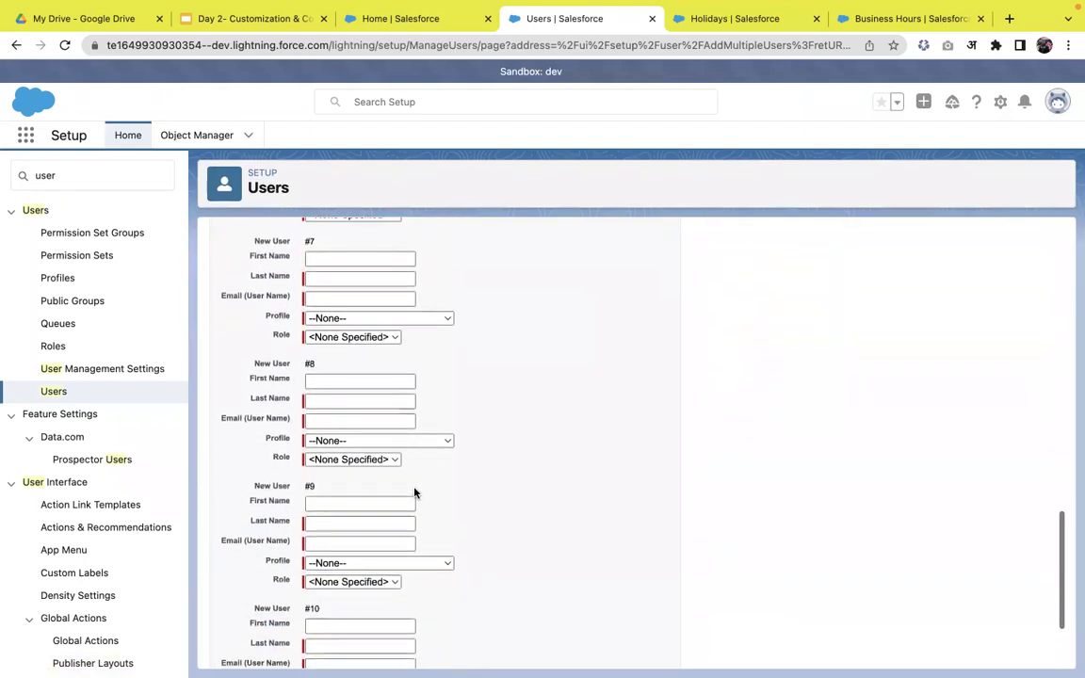
{"action": "scroll", "coordinate": [414, 491], "scroll_direction": "down", "scroll_amount": 3}
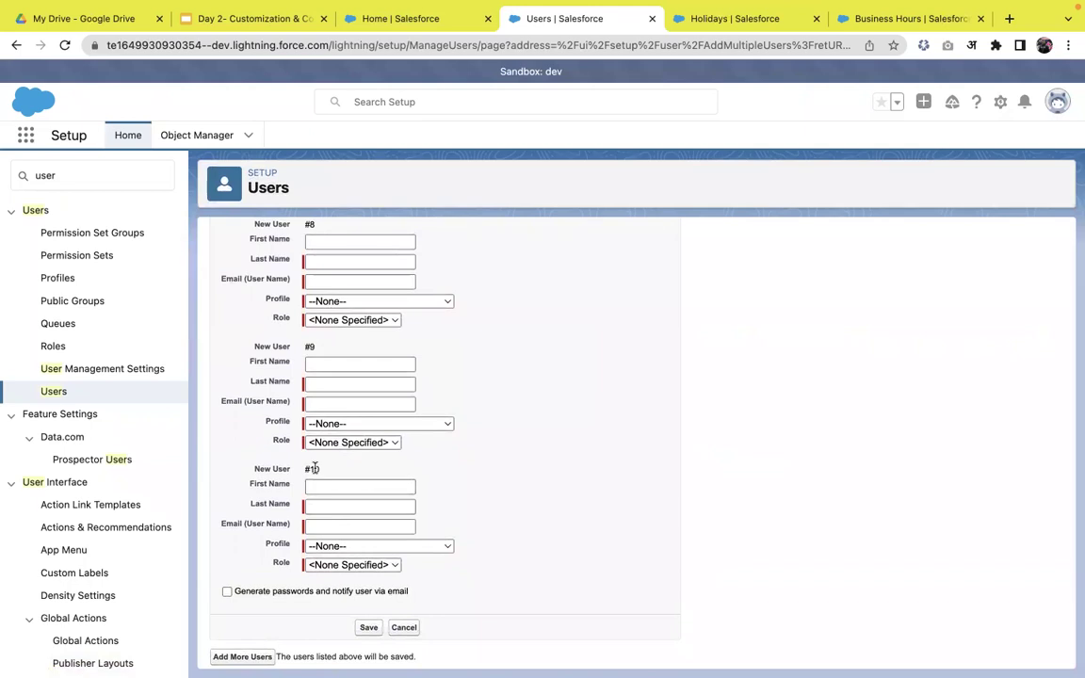
{"action": "left_click", "coordinate": [259, 655]}
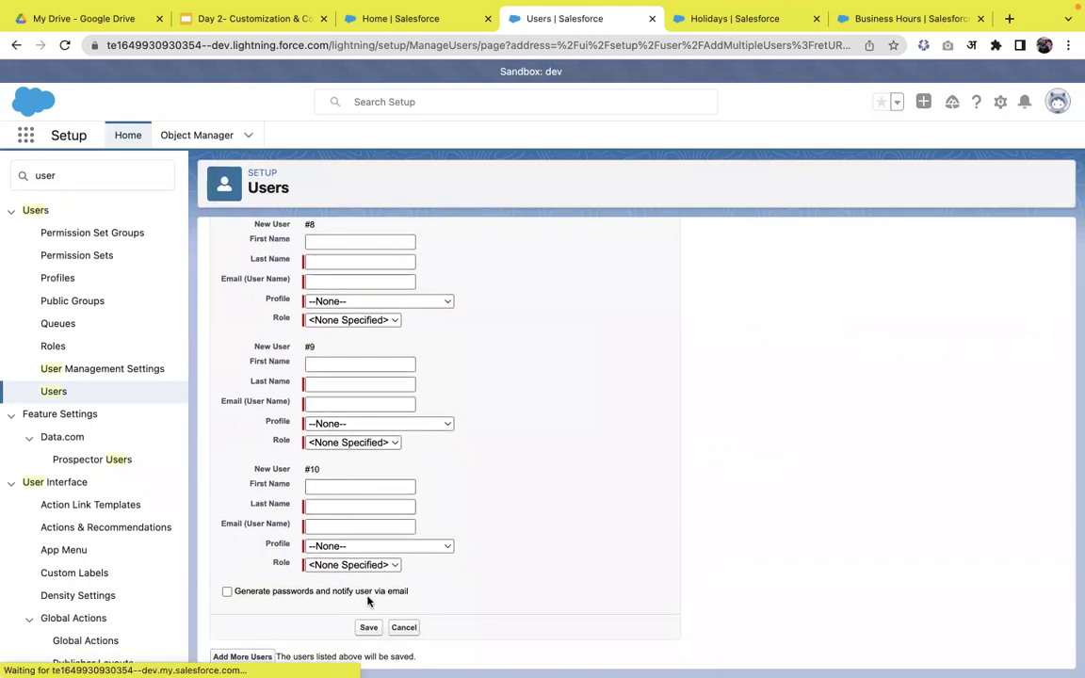
{"action": "scroll", "coordinate": [325, 520], "scroll_direction": "down", "scroll_amount": 5}
{"action": "scroll", "coordinate": [362, 584], "scroll_direction": "down", "scroll_amount": 10}
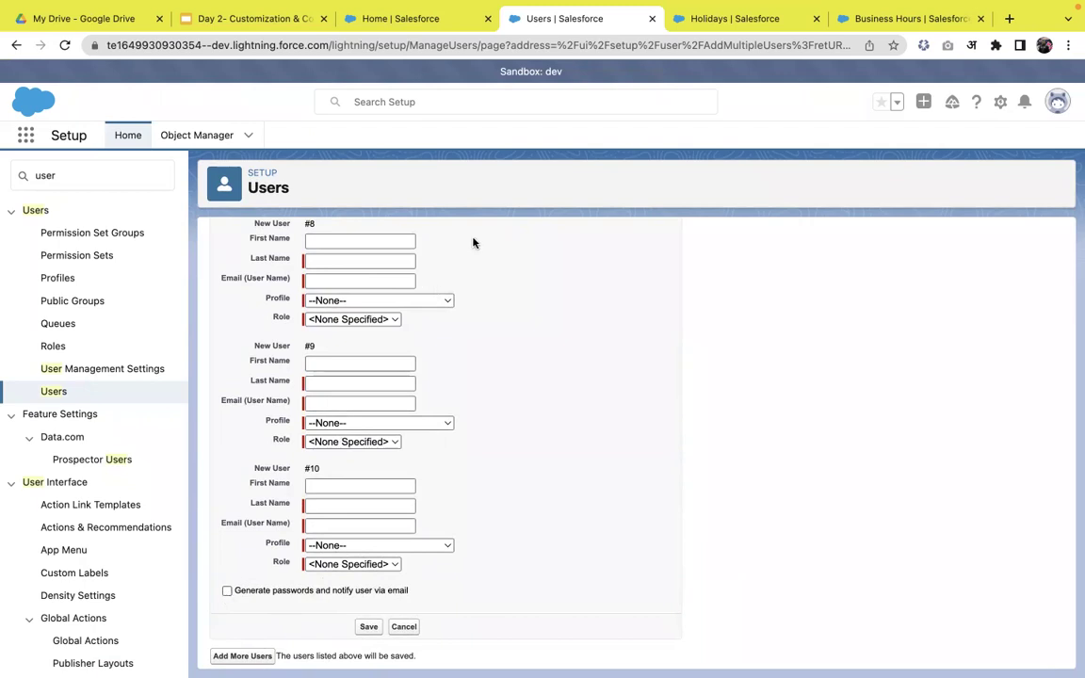
- Start the Day 2- Customization & Configuration slideshow full screen
{"action": "scroll", "coordinate": [416, 385], "scroll_direction": "up", "scroll_amount": 3}
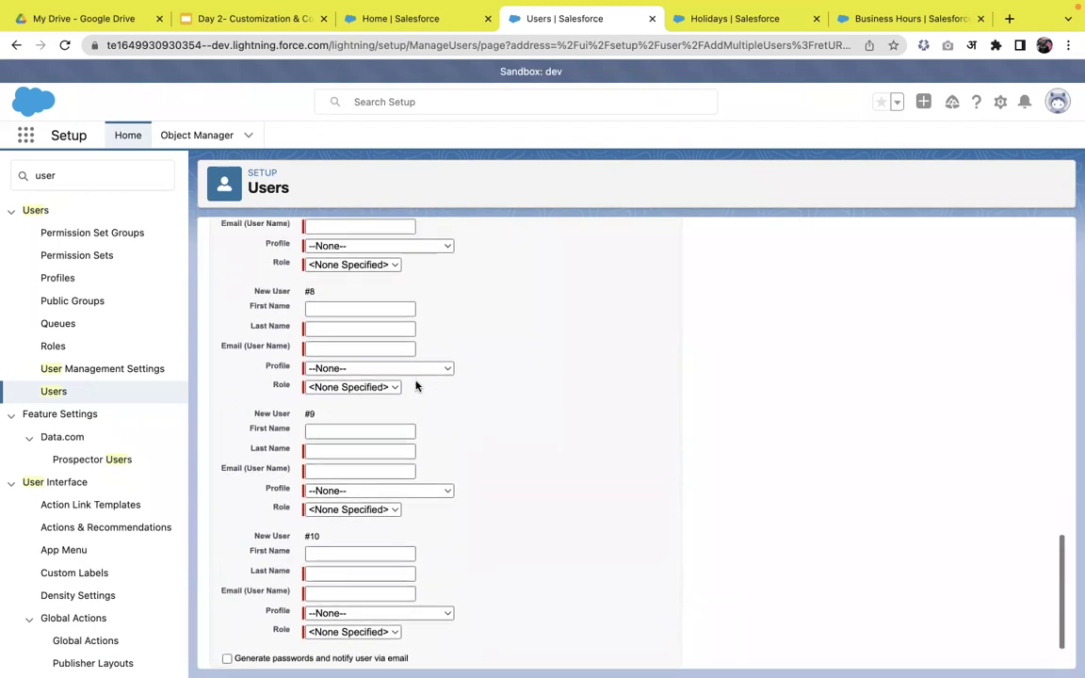
{"action": "scroll", "coordinate": [472, 378], "scroll_direction": "up", "scroll_amount": 3}
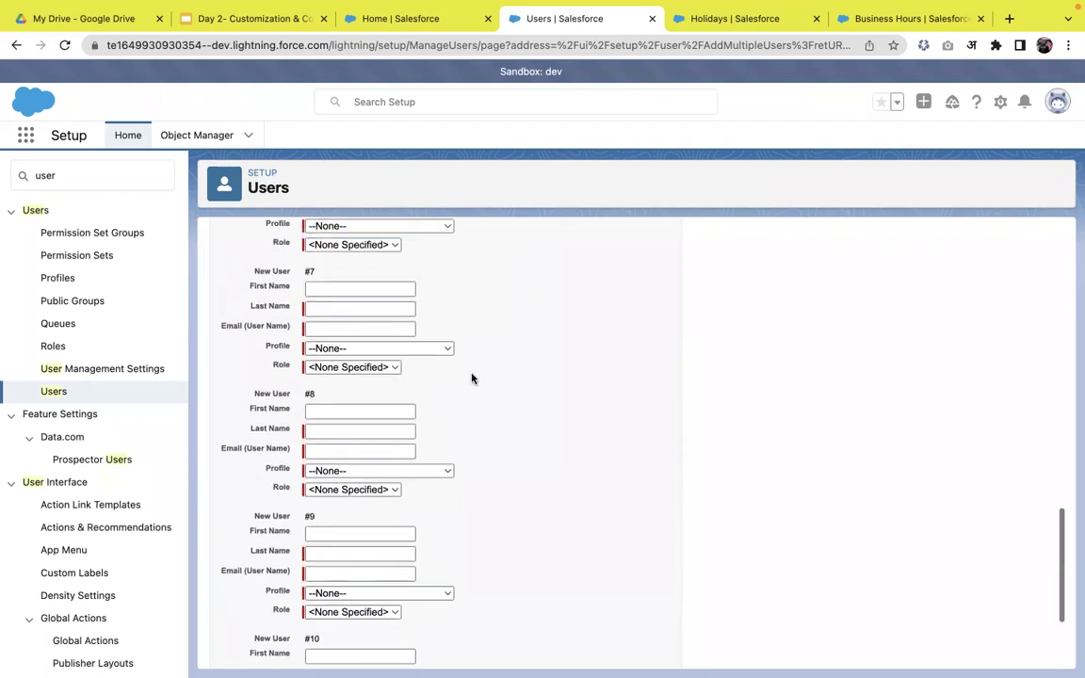
{"action": "left_click", "coordinate": [260, 29]}
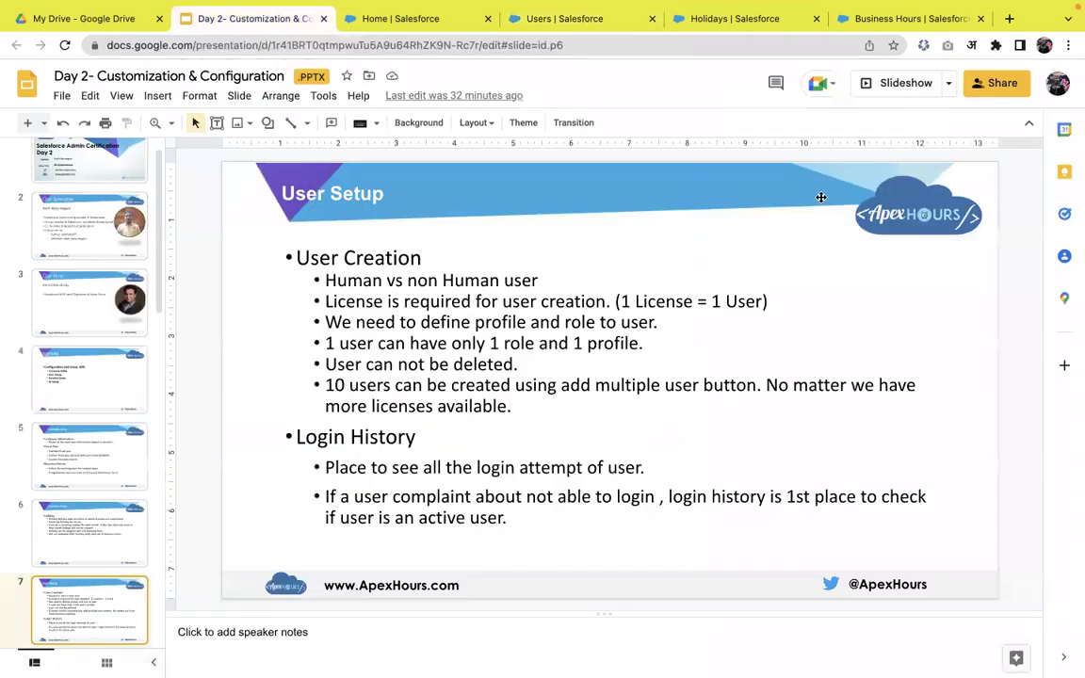
{"action": "left_click", "coordinate": [913, 98]}
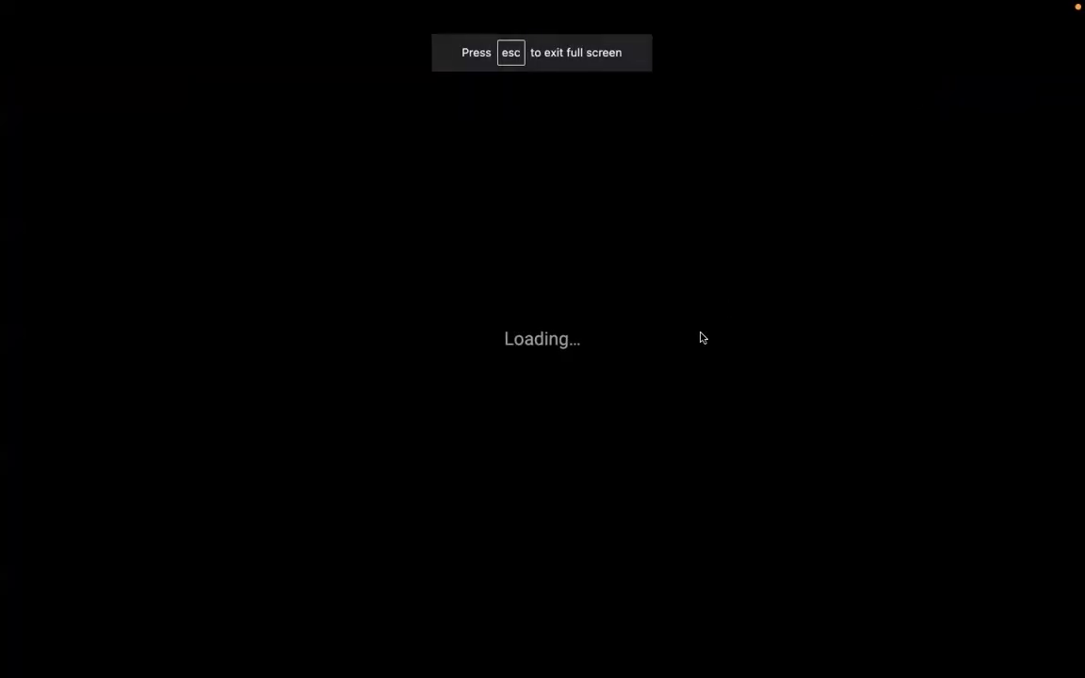
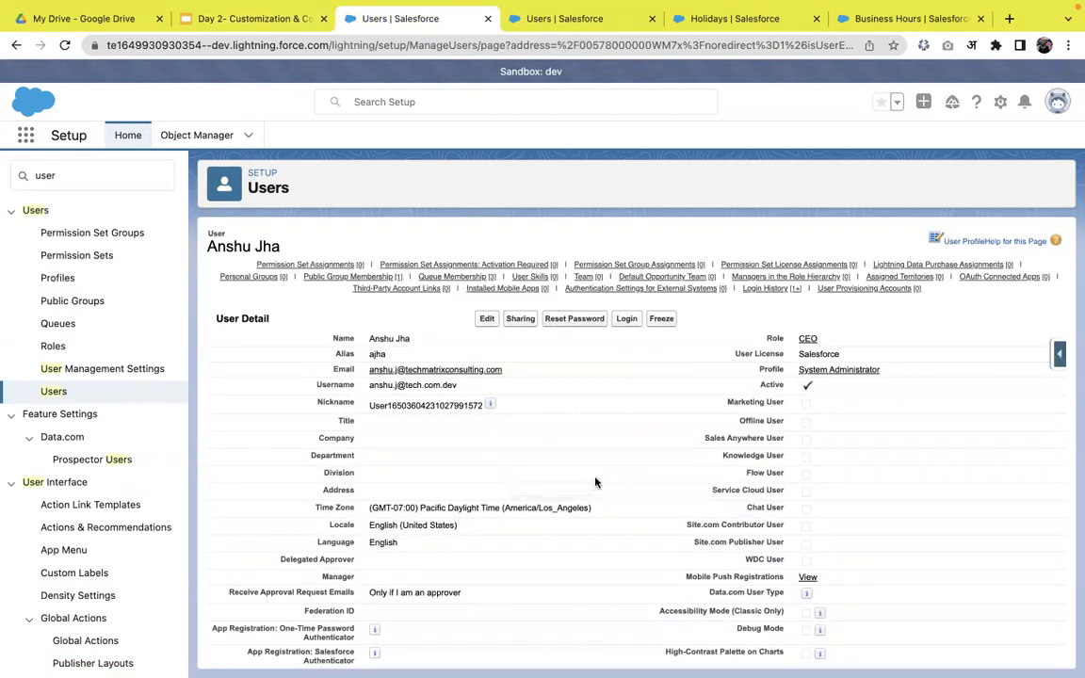
- Freeze the CEO user's login from the User Detail page
{"action": "left_click", "coordinate": [661, 321]}
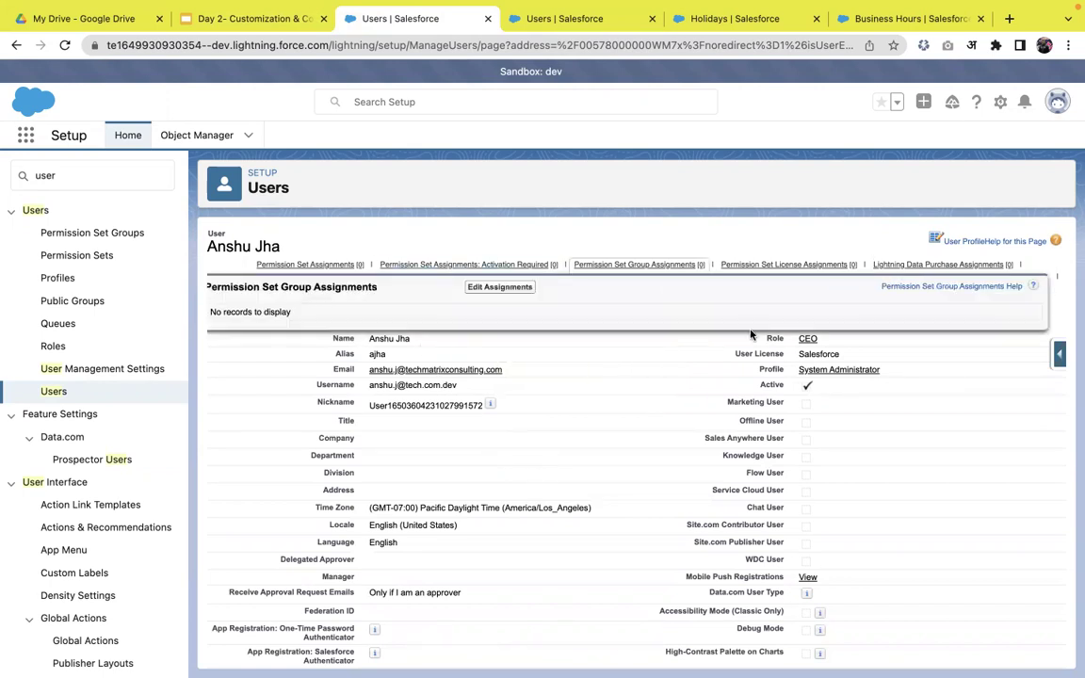
- Unfreeze the CEO user and filter the Setup Quick Find for 'compa'
{"action": "left_click", "coordinate": [666, 319]}
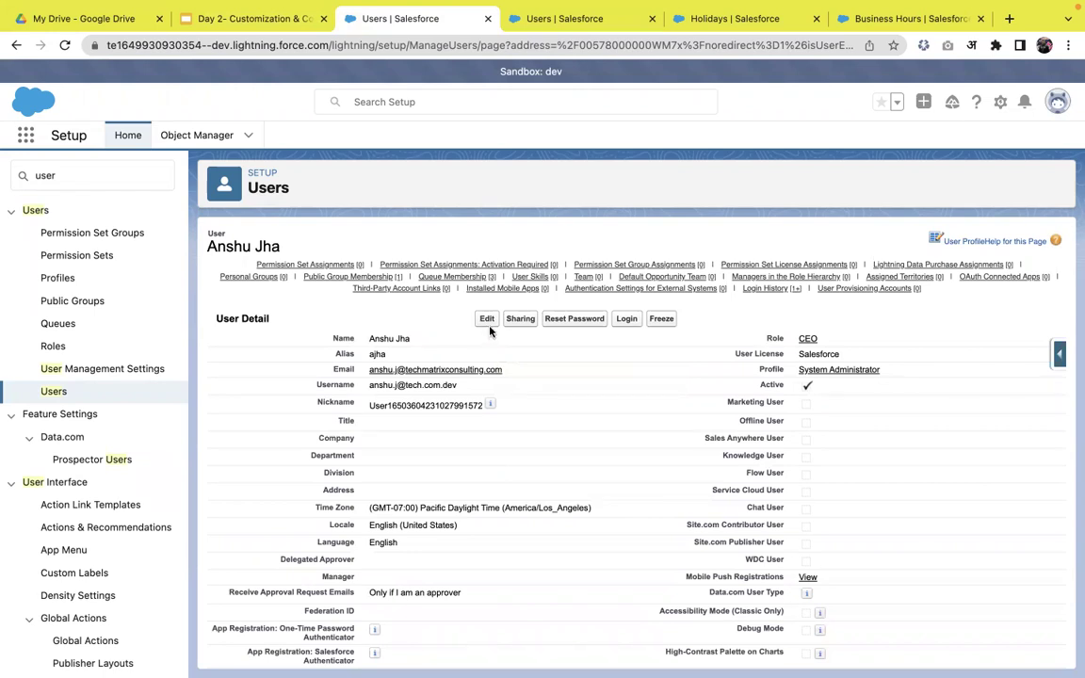
{"action": "left_click", "coordinate": [138, 177]}
{"action": "double_click", "coordinate": [139, 177]}
{"action": "type", "text": "dompam"}
{"action": "key", "text": "BackSpace"}
- Open Company Information in a new browser tab
{"action": "left_click", "coordinate": [93, 354]}
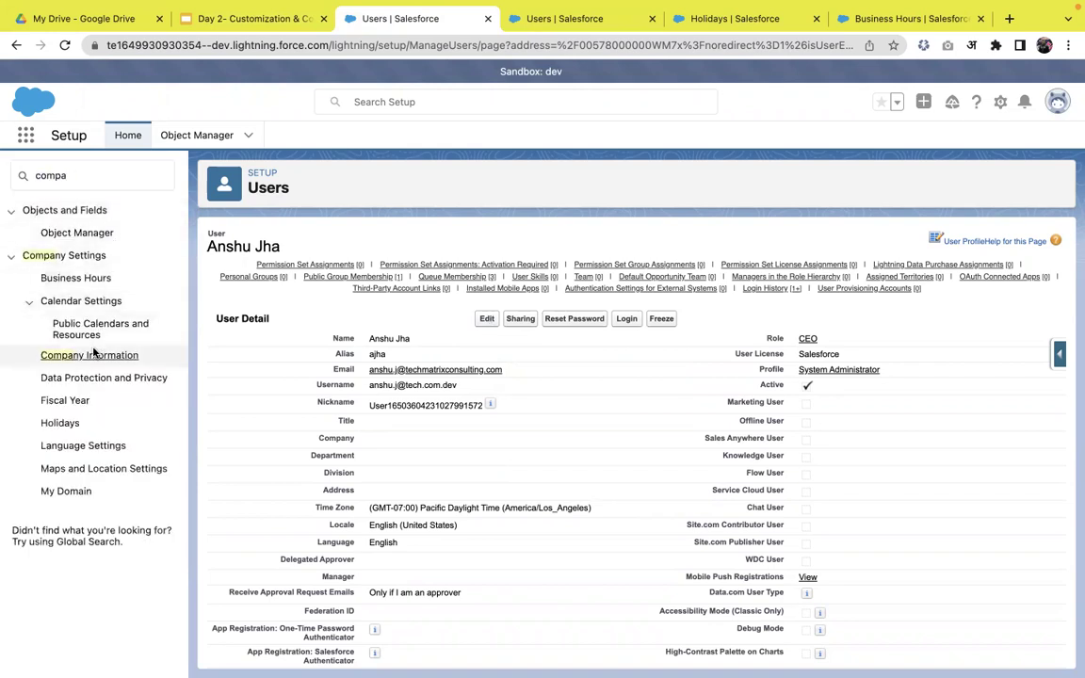
{"action": "right_click", "coordinate": [91, 350]}
{"action": "right_click", "coordinate": [80, 361]}
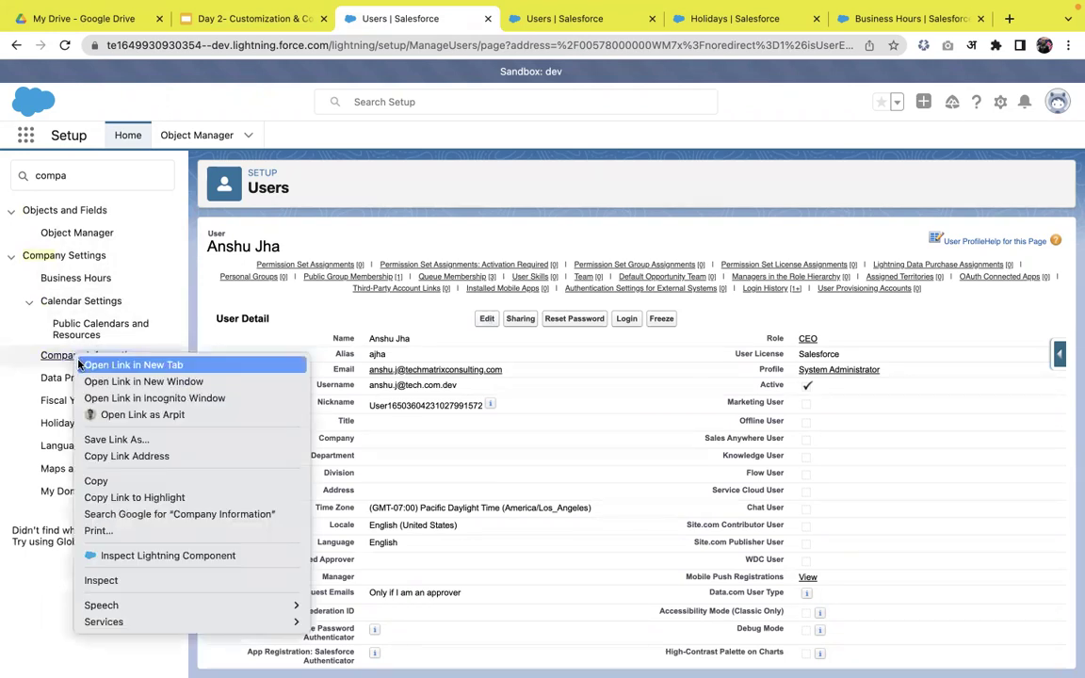
{"action": "left_click", "coordinate": [83, 364]}
- Review the User Licenses table showing 13 of 150 Salesforce licenses used, then return to the user
{"action": "left_click", "coordinate": [471, 18]}
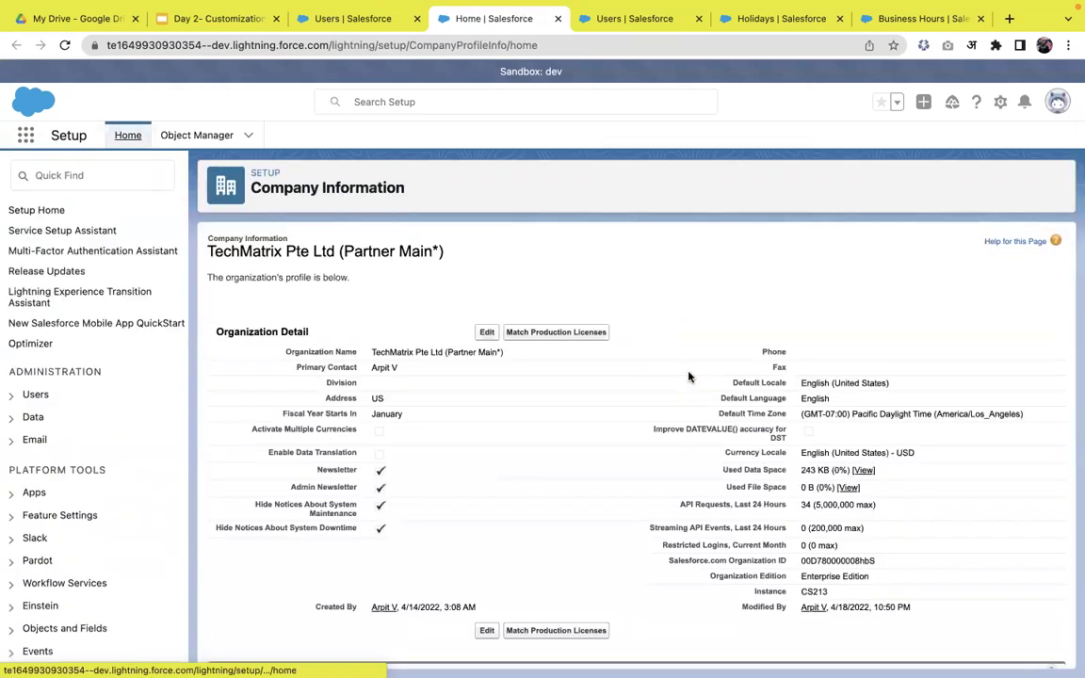
{"action": "scroll", "coordinate": [688, 377], "scroll_direction": "down", "scroll_amount": 5}
{"action": "scroll", "coordinate": [688, 377], "scroll_direction": "down", "scroll_amount": 2}
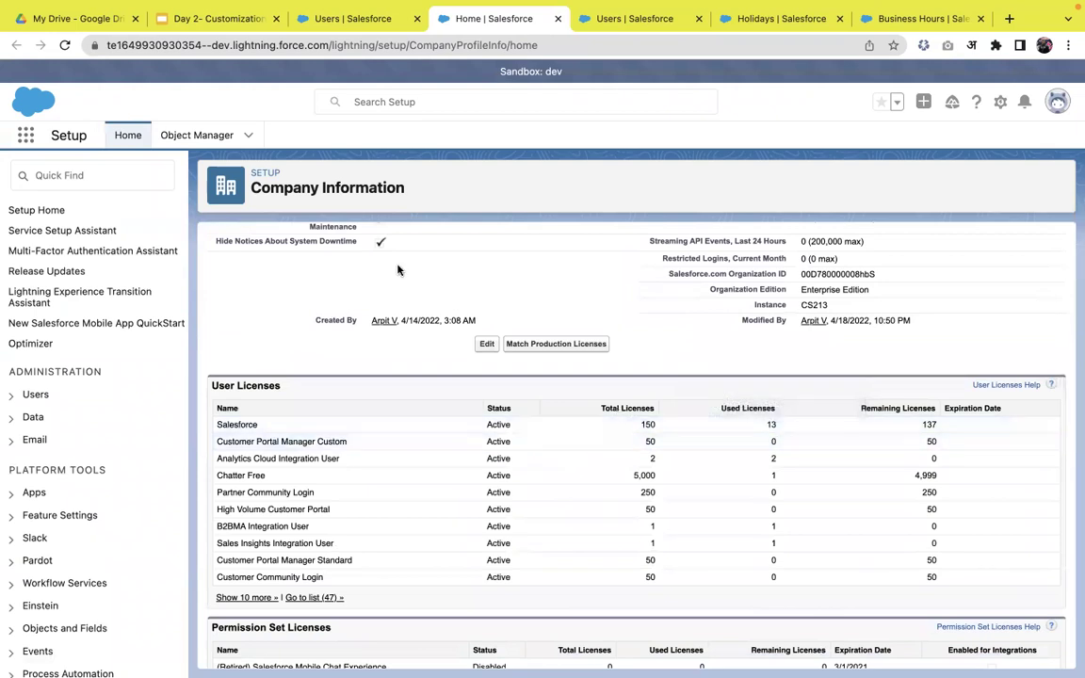
{"action": "left_click", "coordinate": [63, 43]}
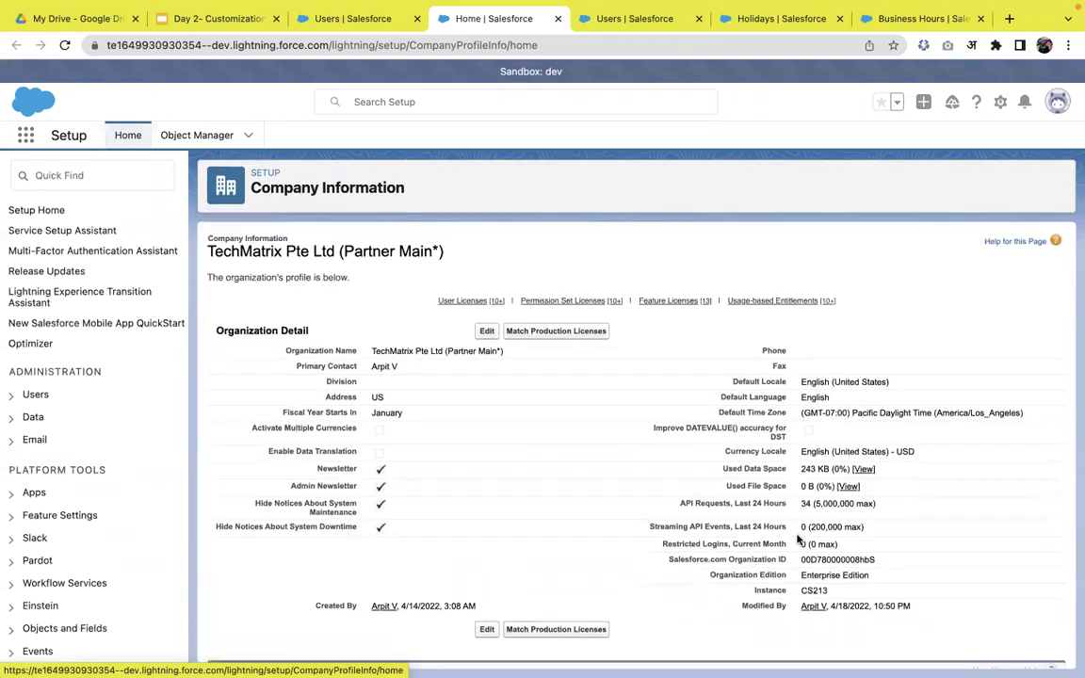
{"action": "scroll", "coordinate": [796, 539], "scroll_direction": "down", "scroll_amount": 3}
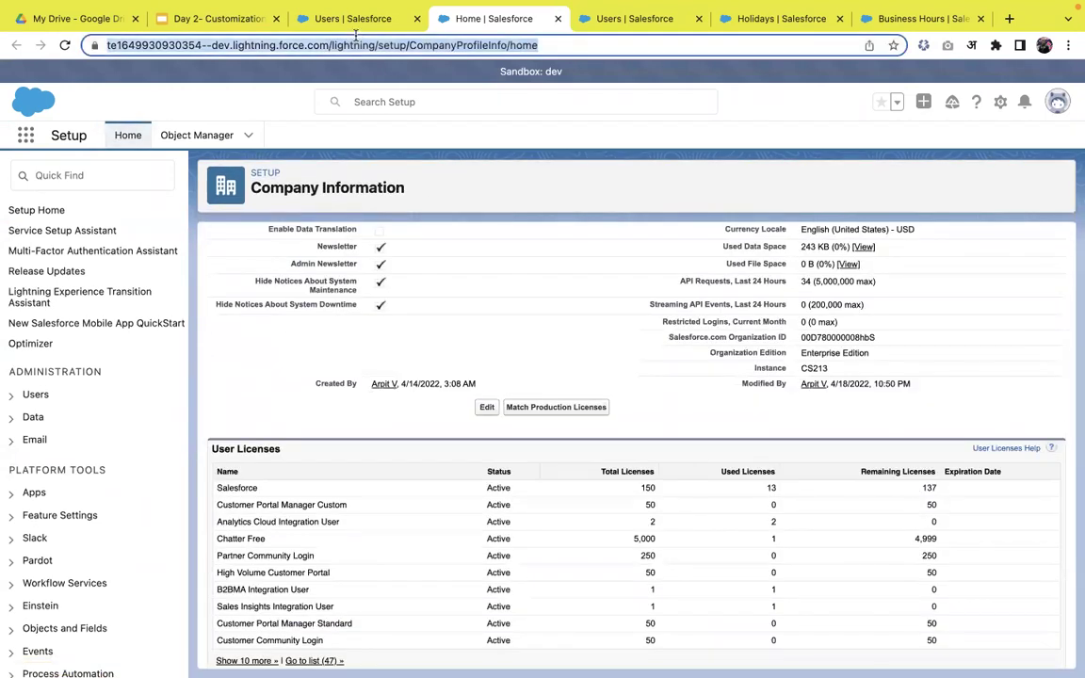
{"action": "left_click", "coordinate": [354, 20]}
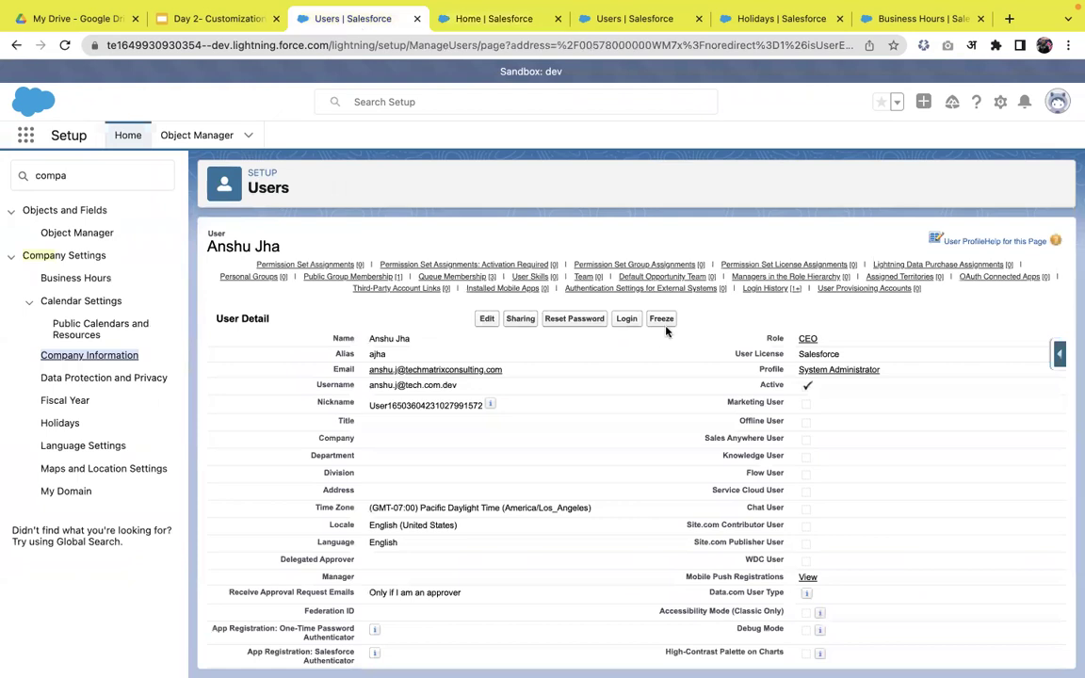
- Try to deactivate the CEO user by unchecking Active and saving
{"action": "left_click", "coordinate": [487, 320]}
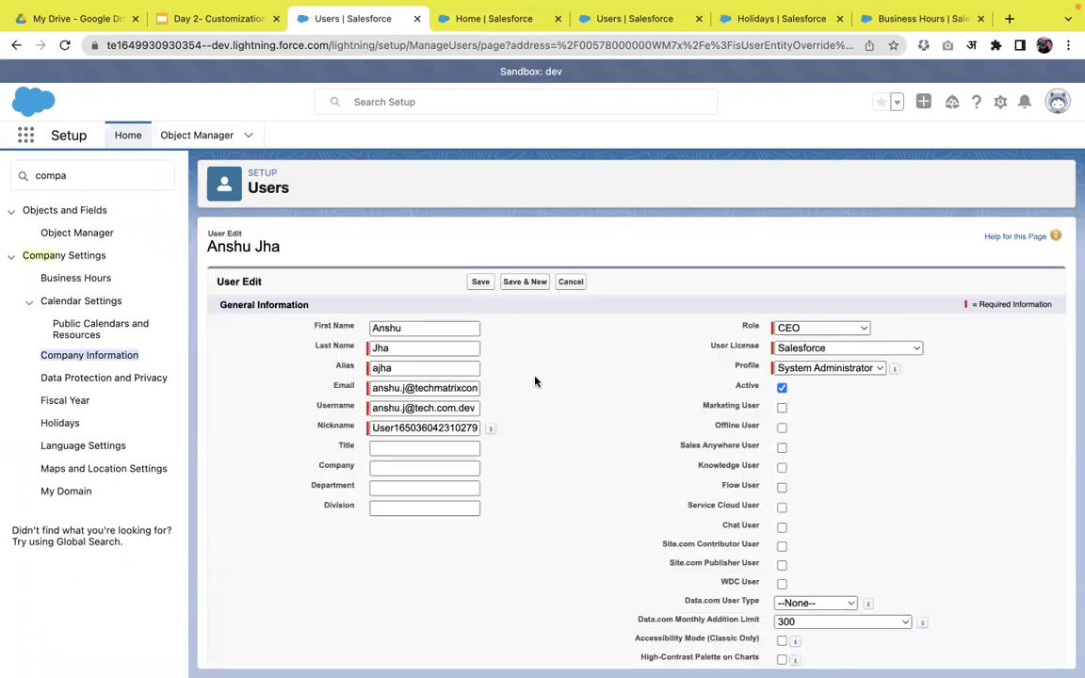
{"action": "left_click", "coordinate": [782, 387]}
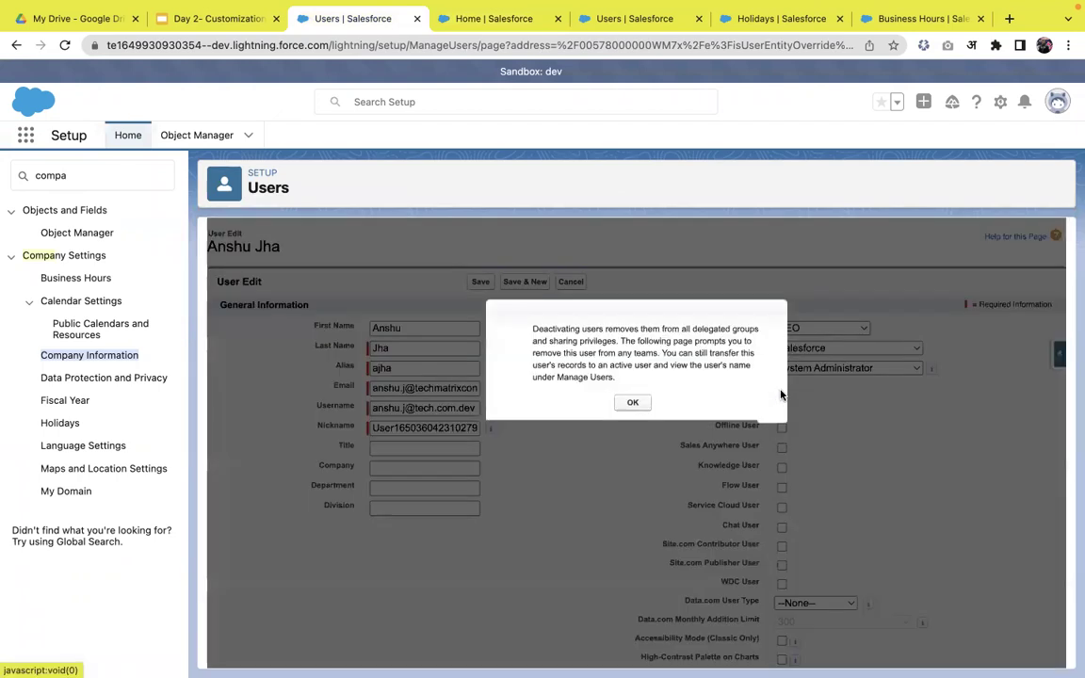
{"action": "left_click", "coordinate": [630, 404]}
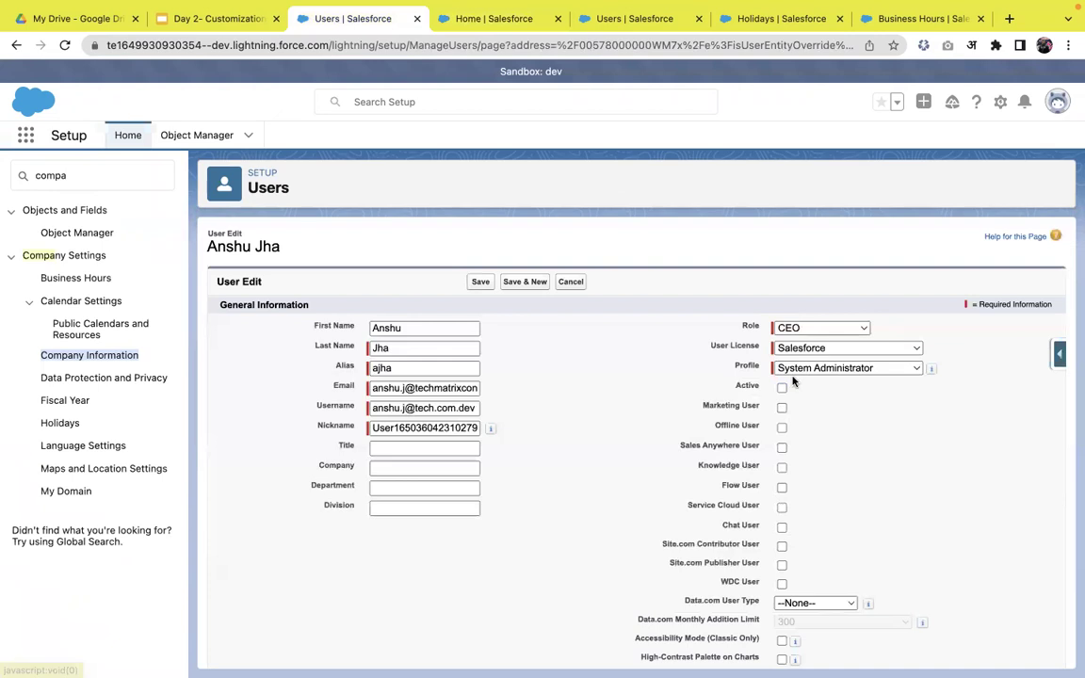
{"action": "left_click", "coordinate": [478, 282]}
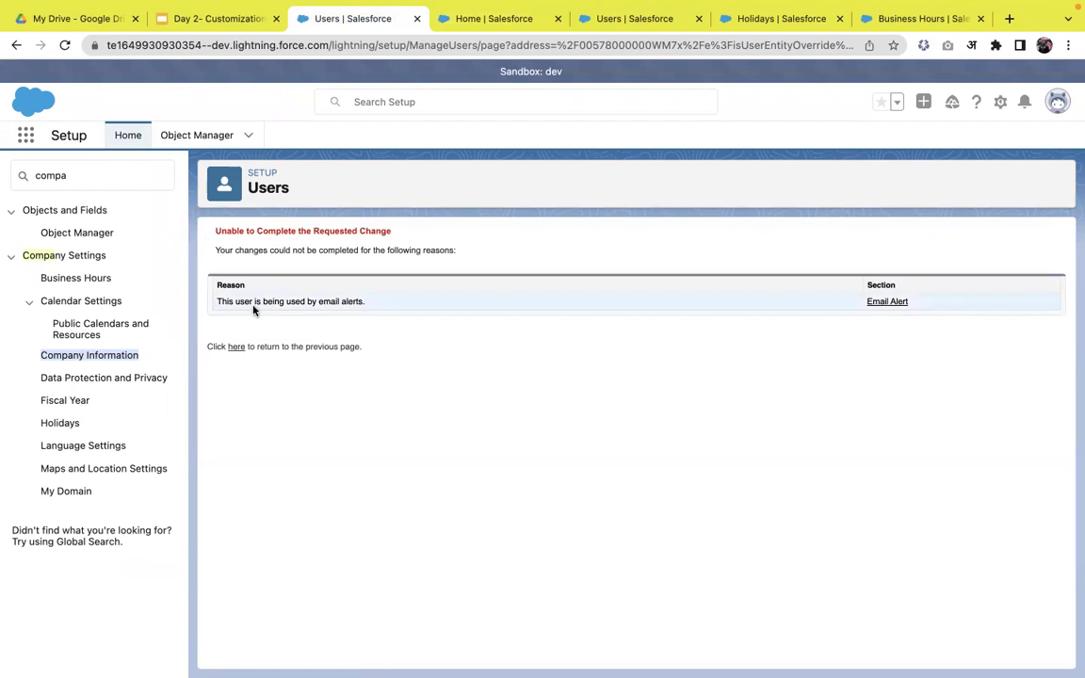
- Read the error: the CEO user can't be deactivated because email alerts use it
{"action": "right_click", "coordinate": [873, 304]}
{"action": "left_click", "coordinate": [803, 329]}
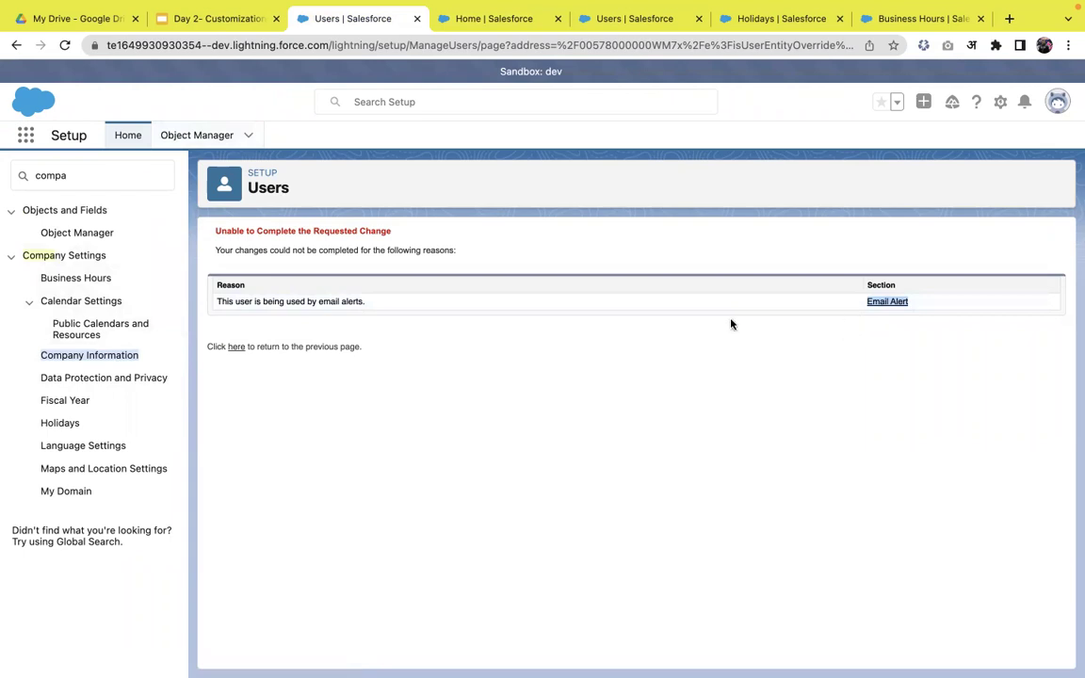
{"action": "left_click", "coordinate": [83, 180]}
- Search Setup for 'user' and open the Sales-role System Administrator's detail page
{"action": "double_click", "coordinate": [83, 180]}
{"action": "key", "text": "BackSpace"}
{"action": "type", "text": "user"}
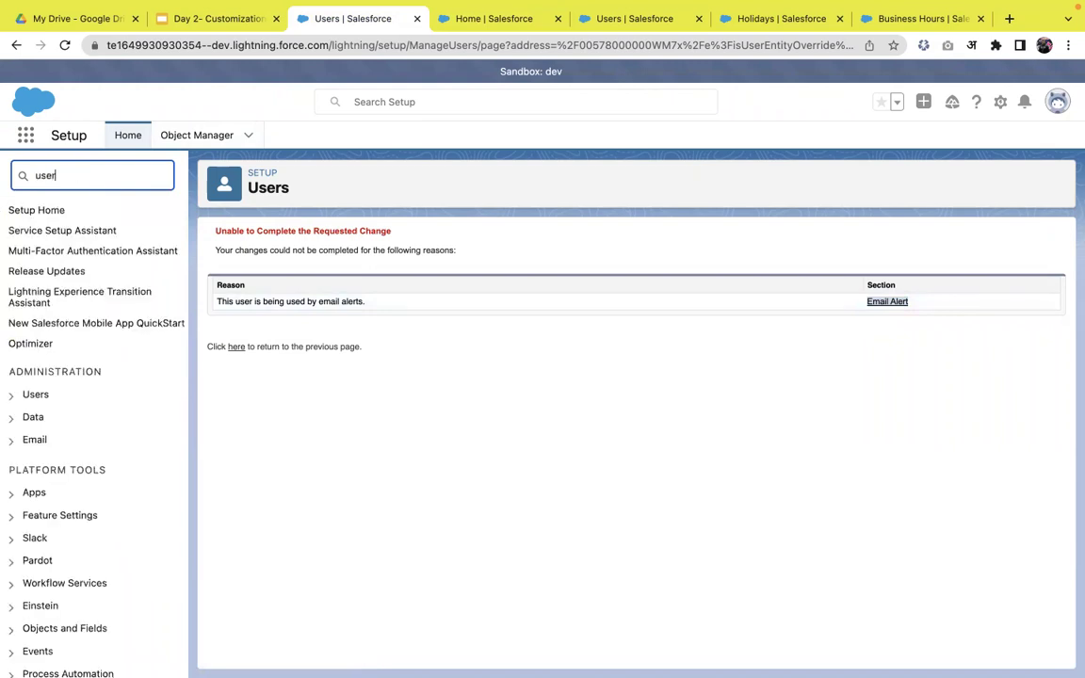
{"action": "left_click", "coordinate": [56, 394]}
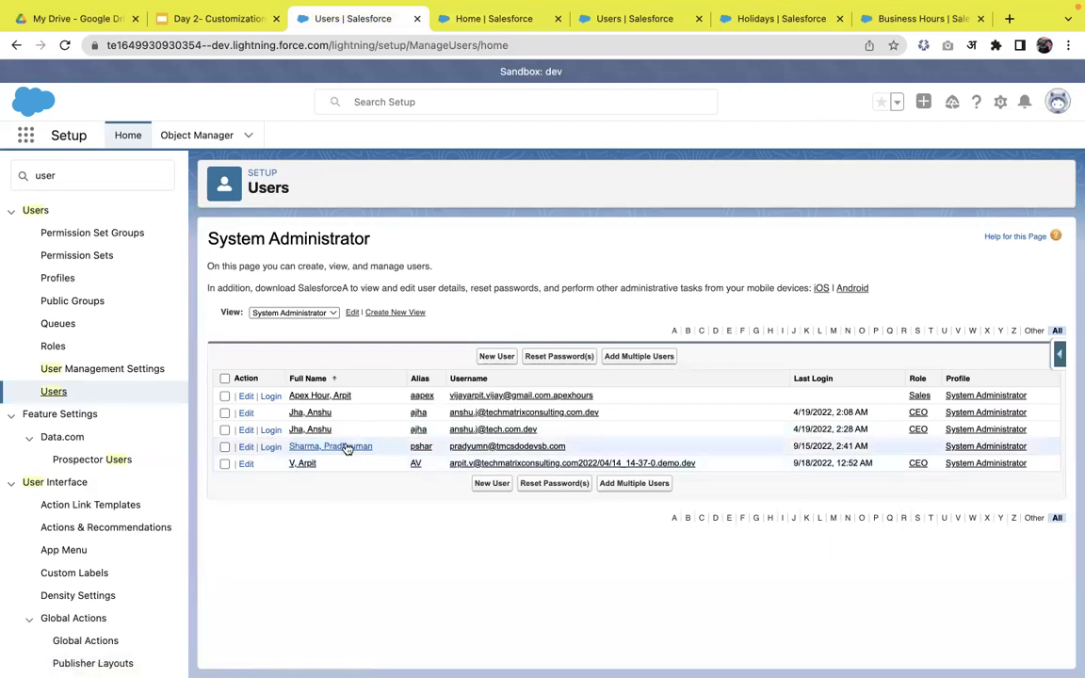
{"action": "left_click", "coordinate": [328, 398]}
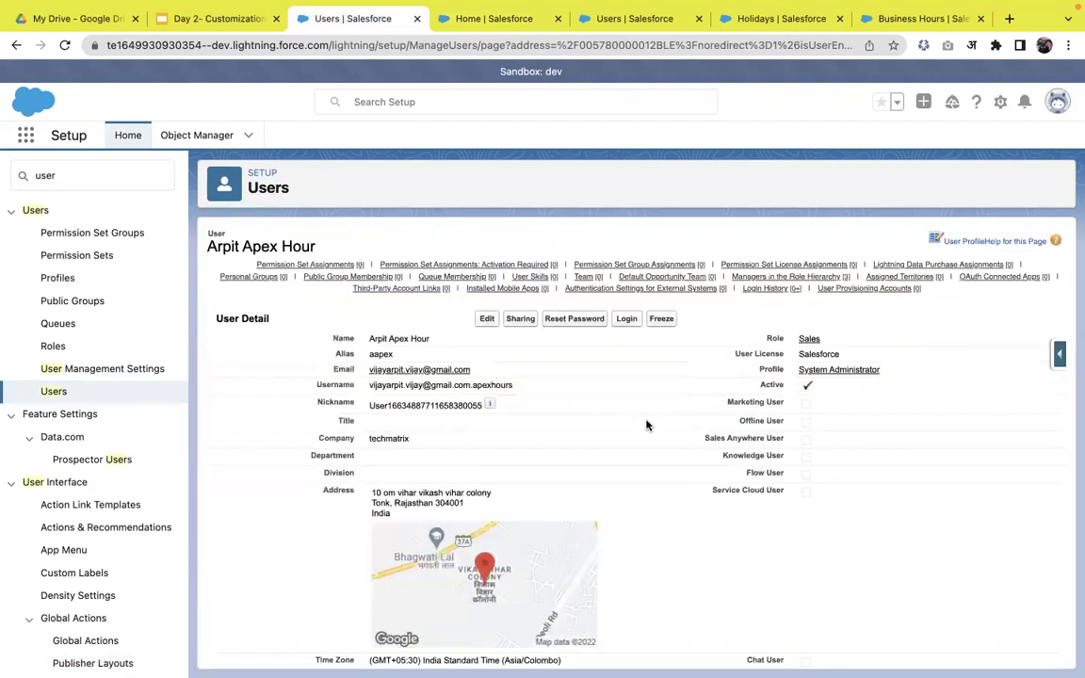
- Deactivate the Sales-role user by unchecking Active and saving
{"action": "left_click", "coordinate": [486, 320]}
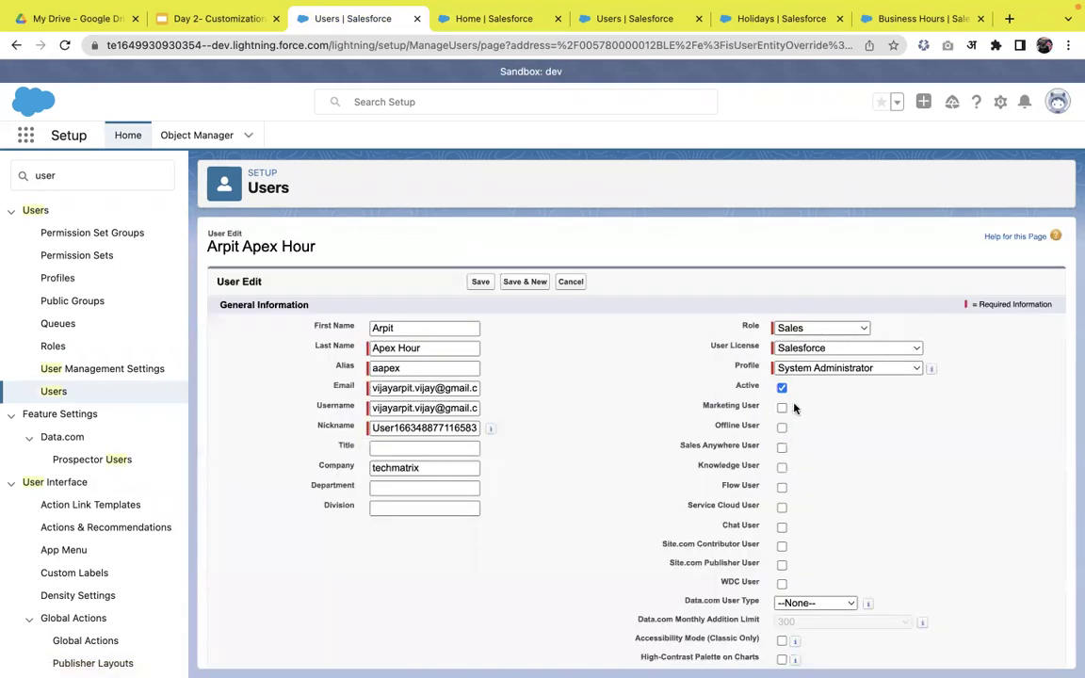
{"action": "left_click", "coordinate": [781, 387]}
{"action": "left_click", "coordinate": [631, 402]}
{"action": "left_click", "coordinate": [482, 283]}
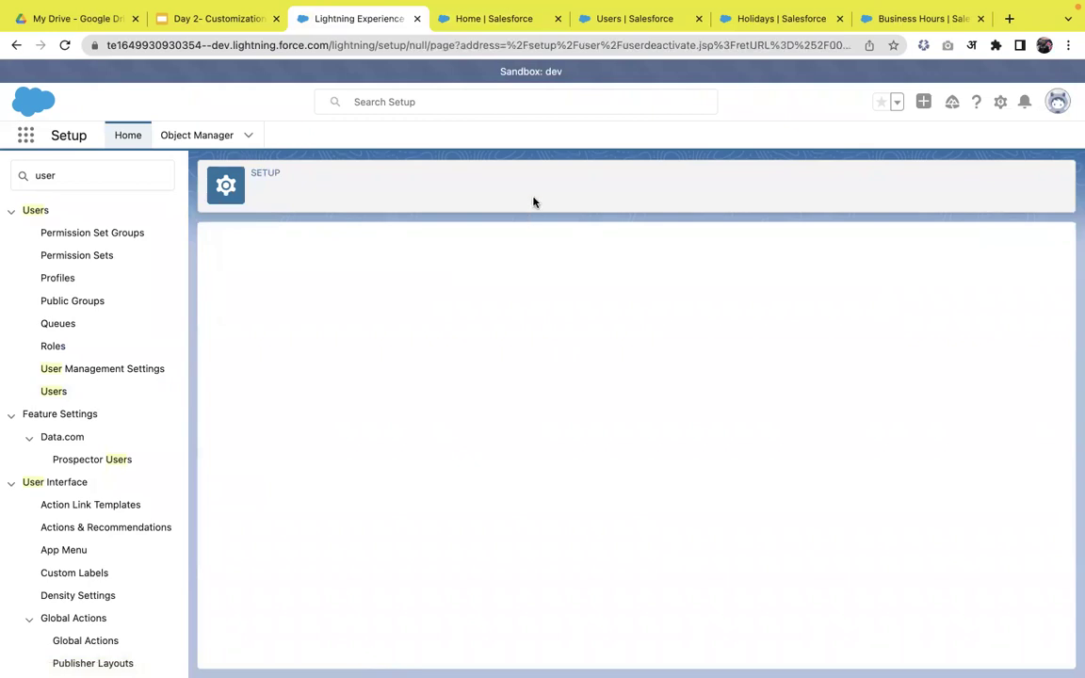
- Recheck Company Information (12 used, 138 remaining licenses) and cancel the user deactivation page
{"action": "left_click", "coordinate": [504, 23]}
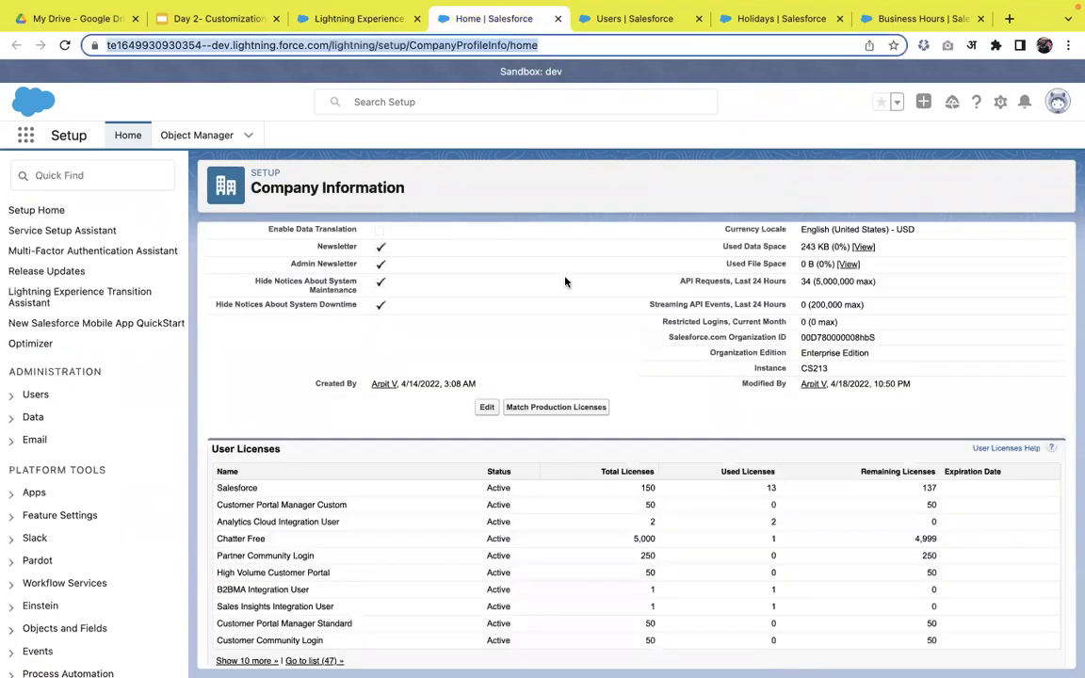
{"action": "key", "text": "Return"}
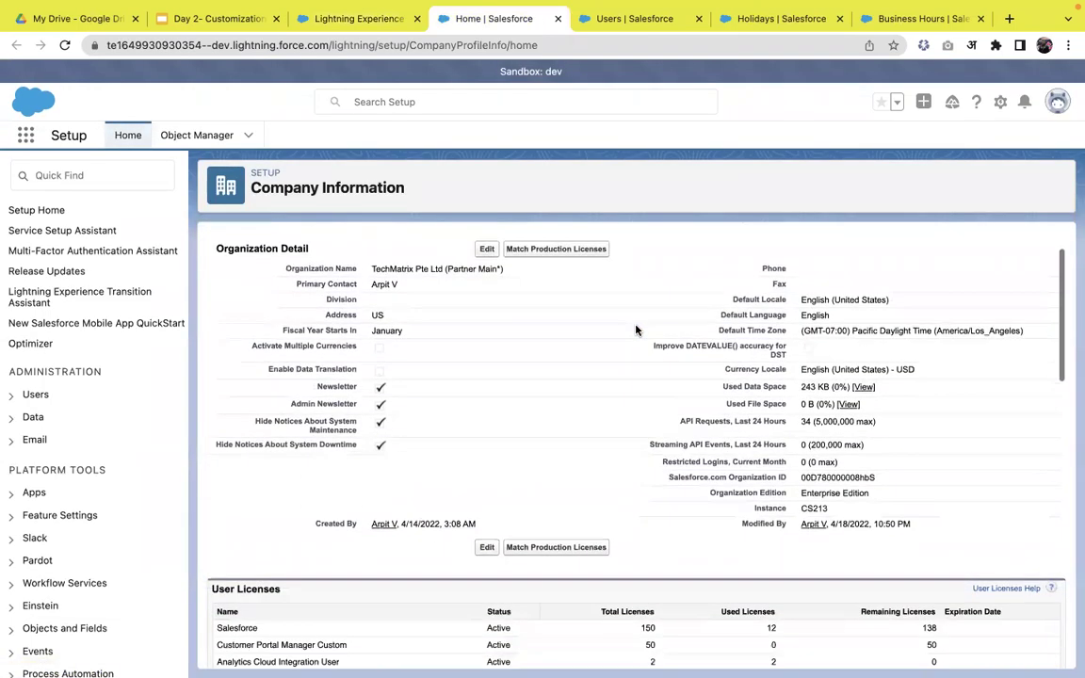
{"action": "scroll", "coordinate": [636, 329], "scroll_direction": "down", "scroll_amount": 3}
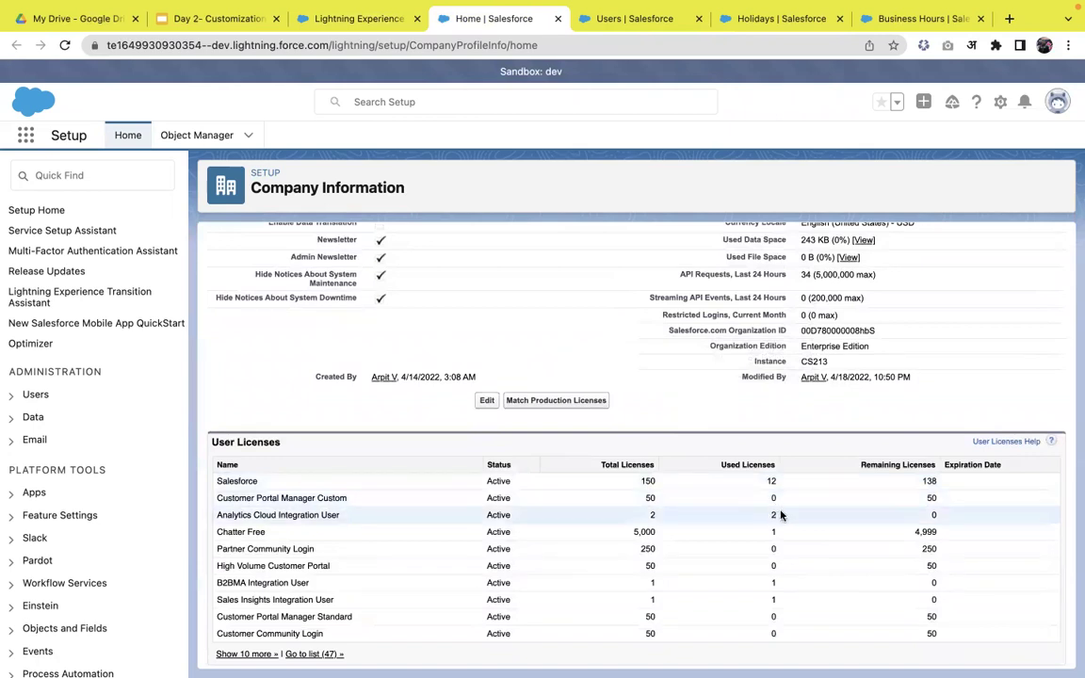
{"action": "left_click", "coordinate": [357, 20]}
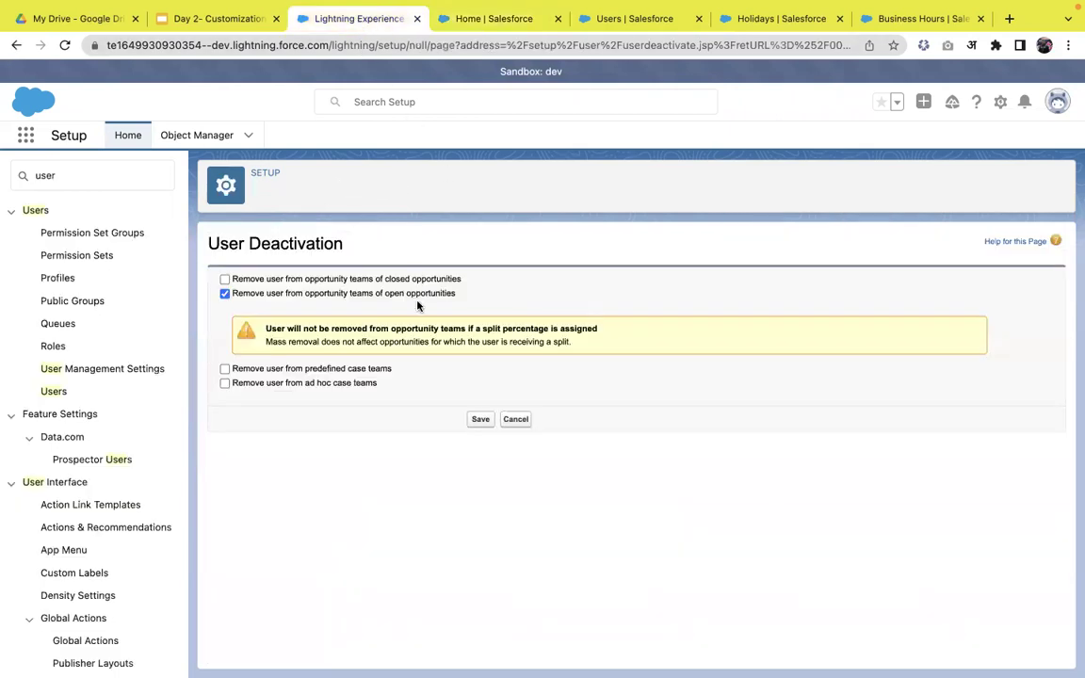
{"action": "left_click", "coordinate": [516, 419]}
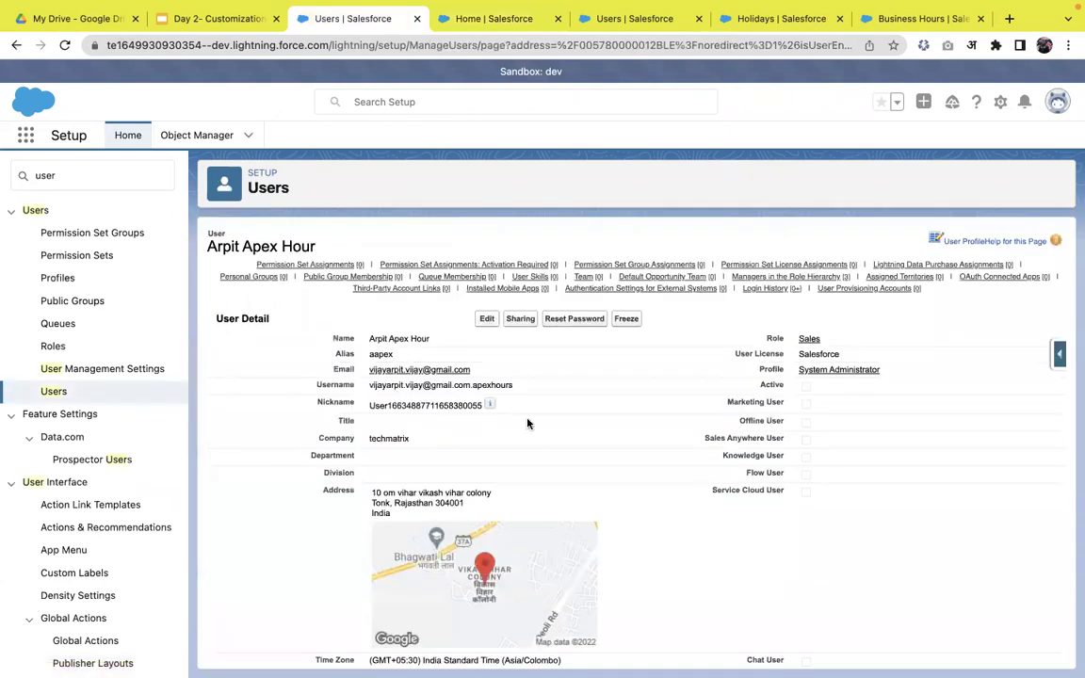
- Reactivate the Sales-role user by checking Active and saving
{"action": "left_click", "coordinate": [480, 320]}
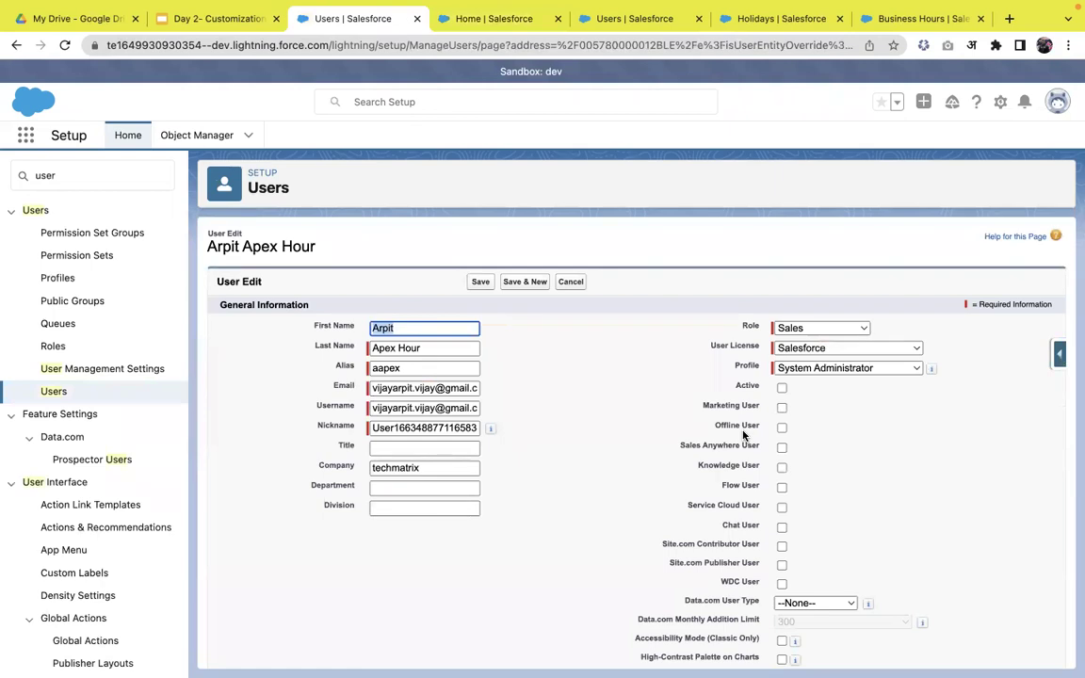
{"action": "left_click", "coordinate": [782, 388]}
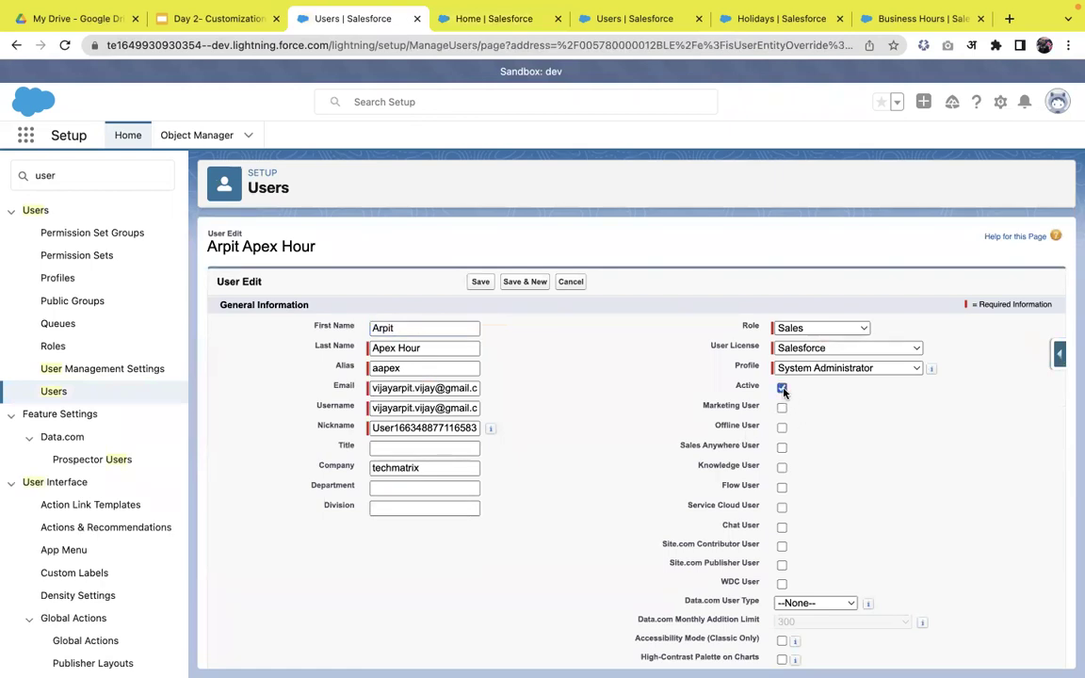
{"action": "left_click", "coordinate": [478, 284]}
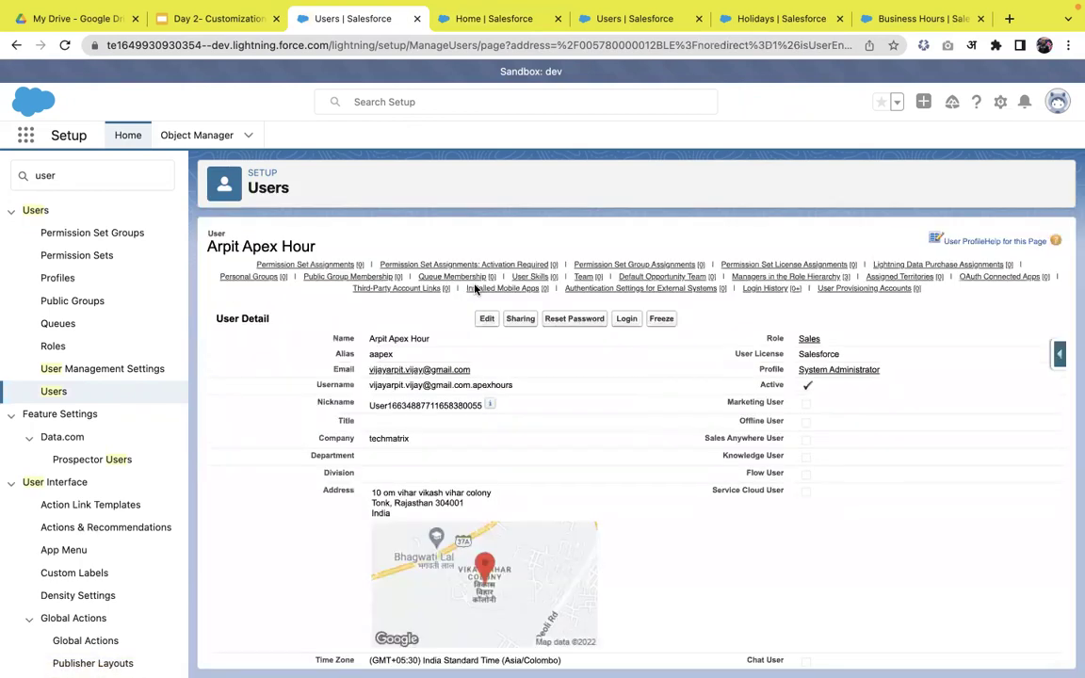
- Confirm Company Information shows 13 used, 137 remaining Salesforce licenses, then return to the user
{"action": "left_click", "coordinate": [501, 22]}
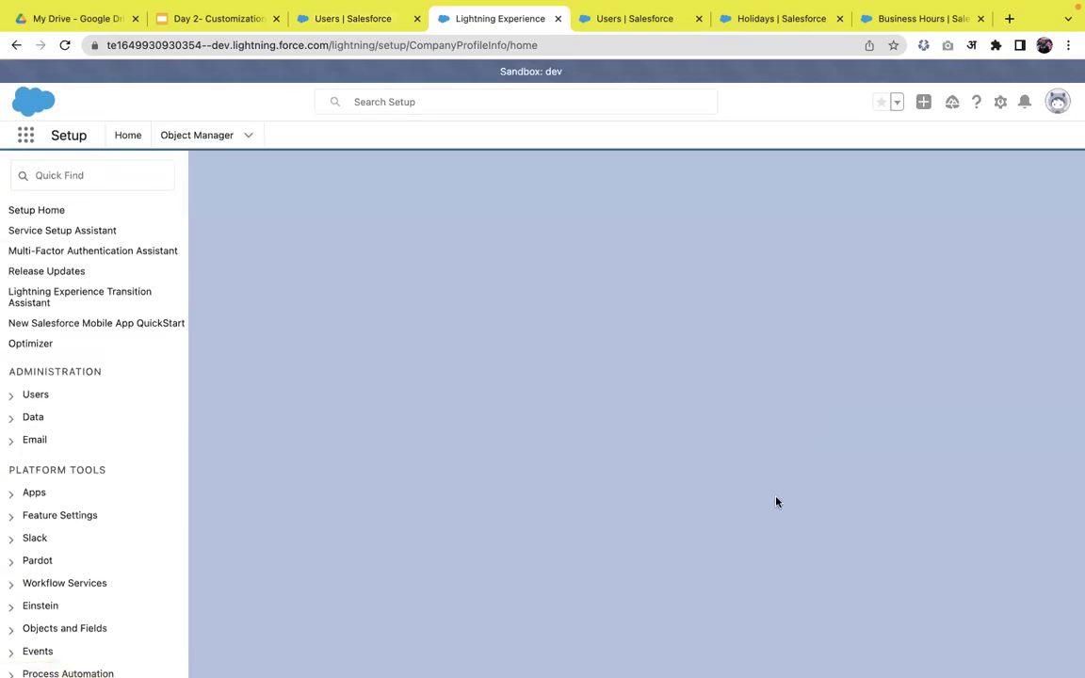
{"action": "scroll", "coordinate": [750, 505], "scroll_direction": "down", "scroll_amount": 3}
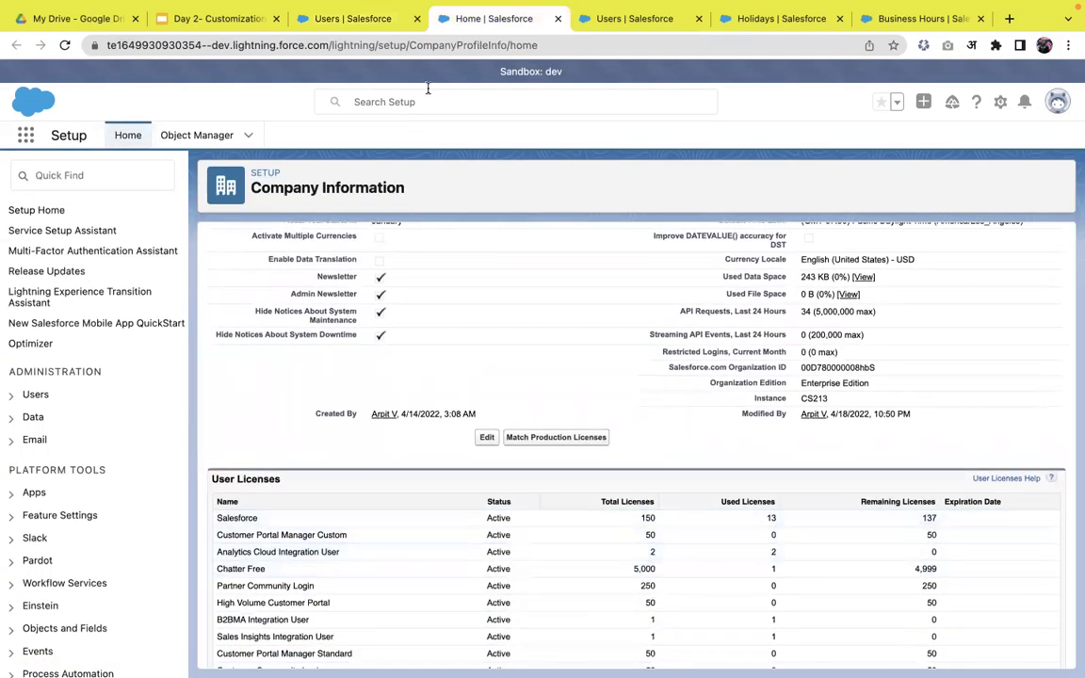
{"action": "left_click", "coordinate": [362, 19]}
- Freeze the Sales-role user and confirm licenses stay at 13 used, 137 remaining
{"action": "left_click", "coordinate": [663, 323]}
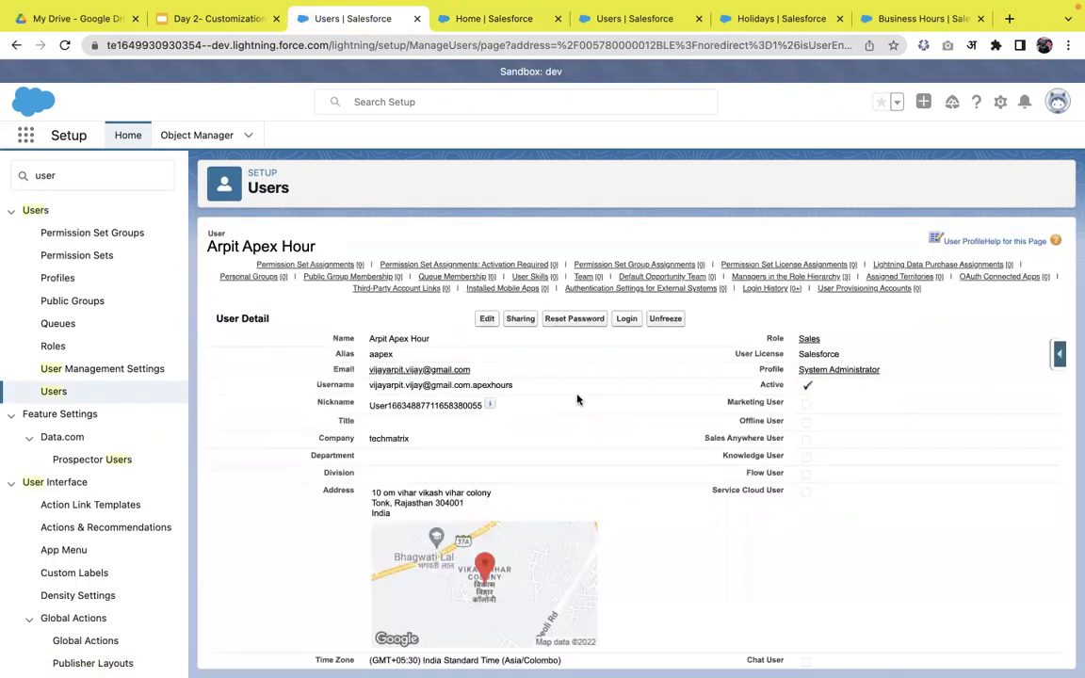
{"action": "left_click", "coordinate": [496, 21]}
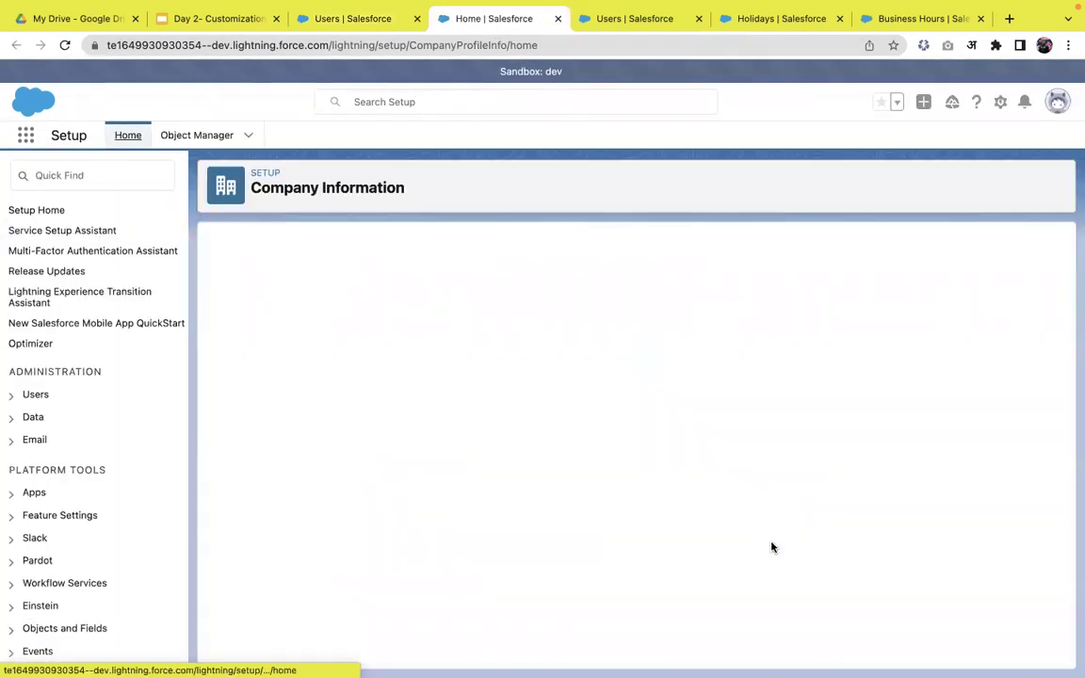
{"action": "scroll", "coordinate": [771, 536], "scroll_direction": "down", "scroll_amount": 2}
{"action": "scroll", "coordinate": [770, 525], "scroll_direction": "down", "scroll_amount": 2}
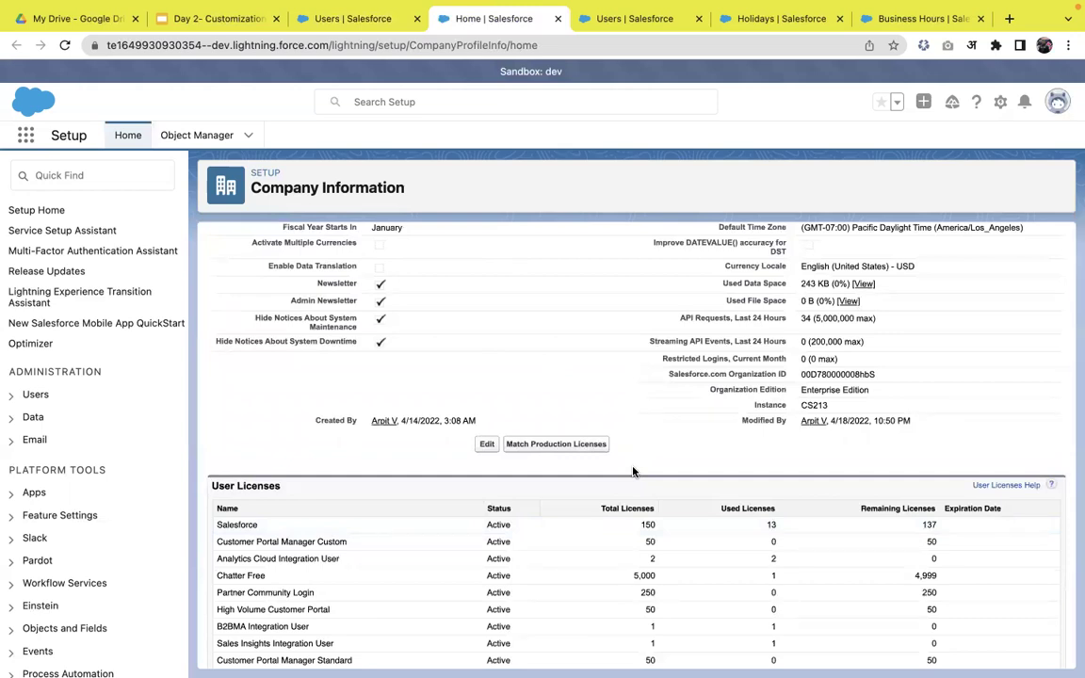
- Present the Day 2 slides full screen on the Security Setup slide
{"action": "left_click", "coordinate": [216, 26]}
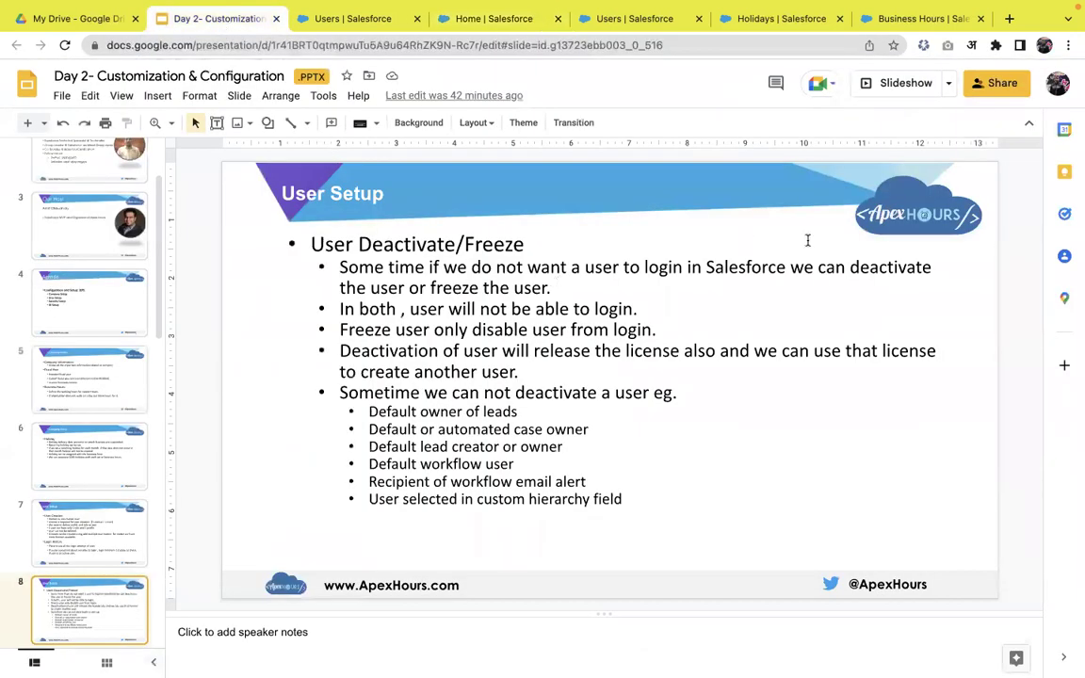
{"action": "left_click", "coordinate": [905, 90]}
{"action": "key", "text": "Right"}
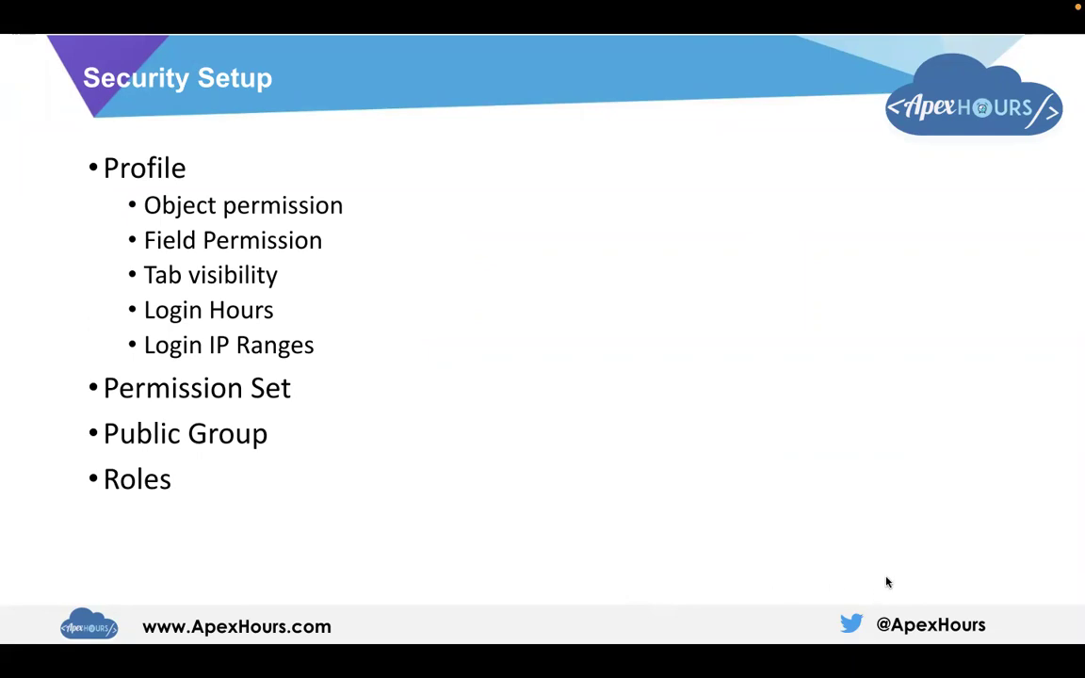
{"action": "key", "text": "Escape"}
{"action": "left_click", "coordinate": [876, 84]}
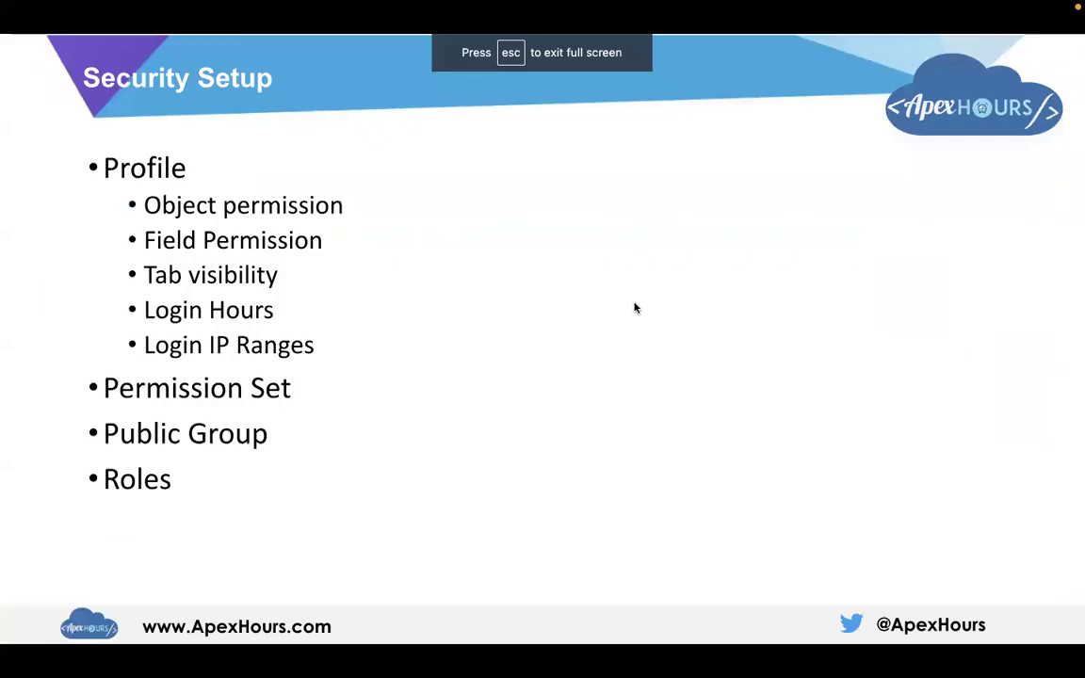
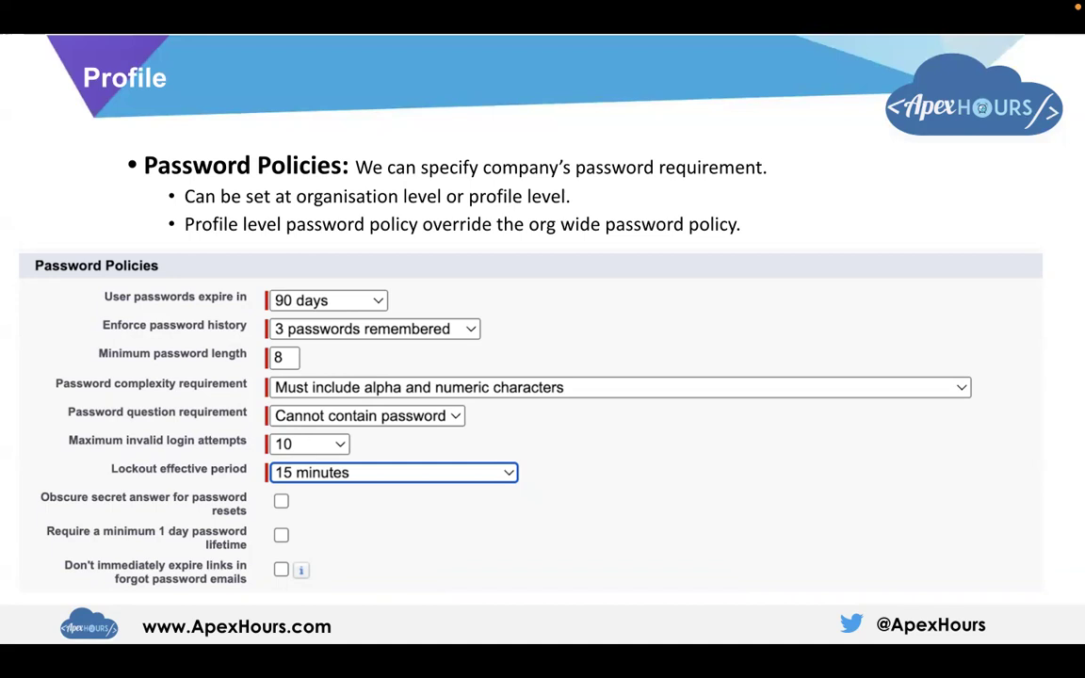
- Exit the Google Slides slideshow after the Password Policies slide
{"action": "key", "text": "Escape"}
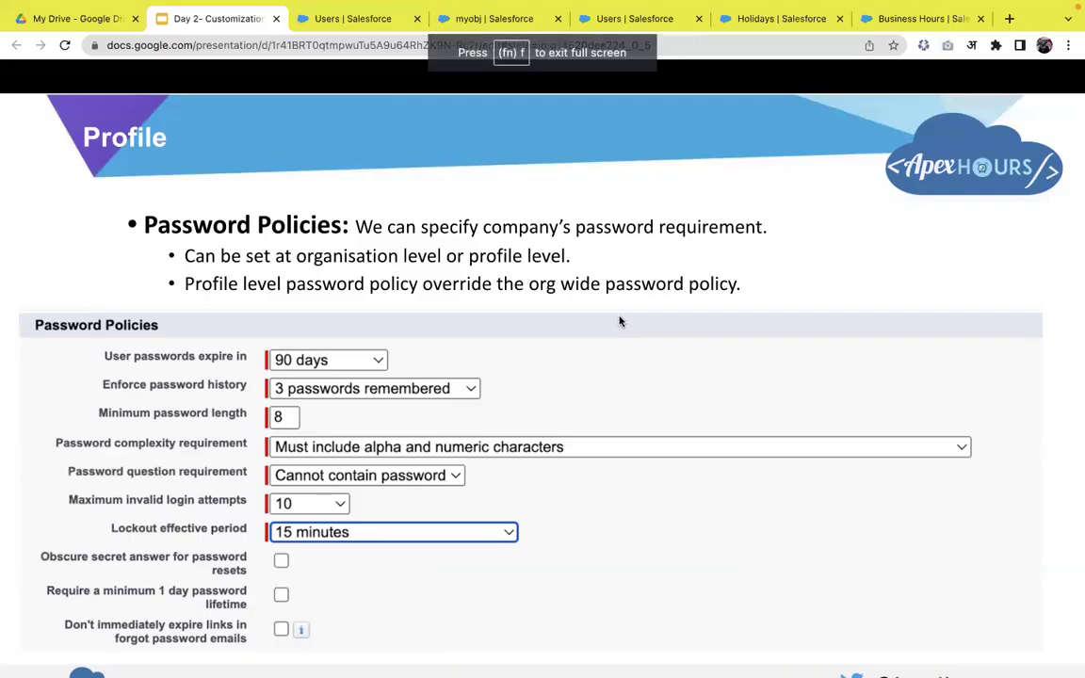
- From the Users tab, find and open the Profiles setup page via Quick Find 'profil'
{"action": "left_click", "coordinate": [622, 19]}
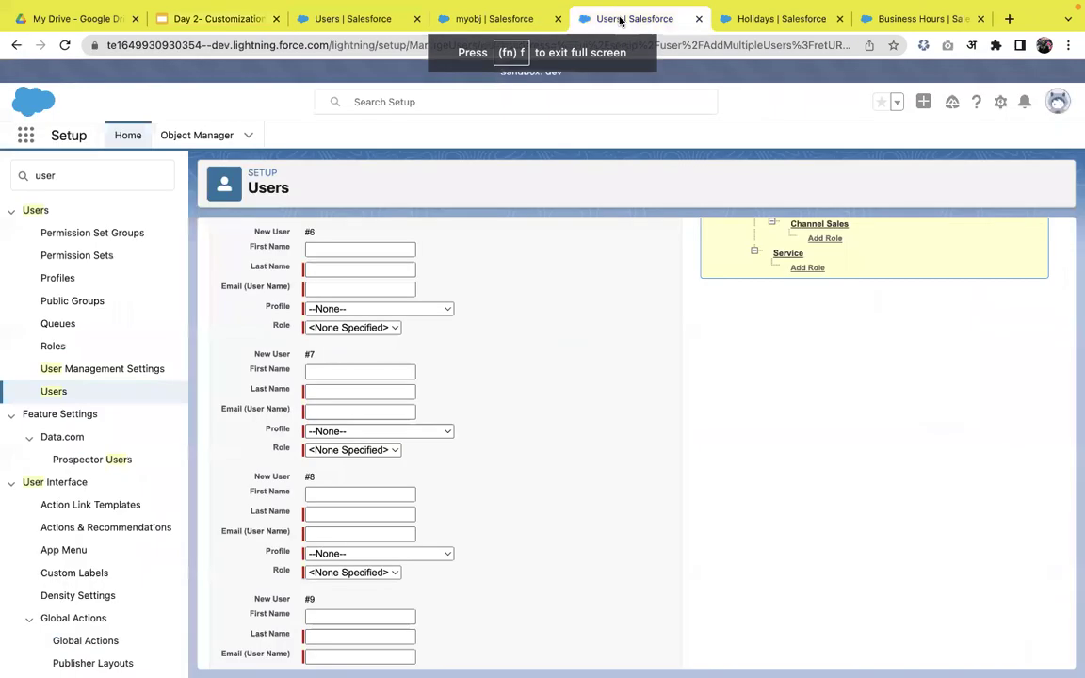
{"action": "key", "text": "BackSpace"}
{"action": "key", "text": "BackSpace"}
{"action": "key", "text": "BackSpace"}
{"action": "key", "text": "BackSpace"}
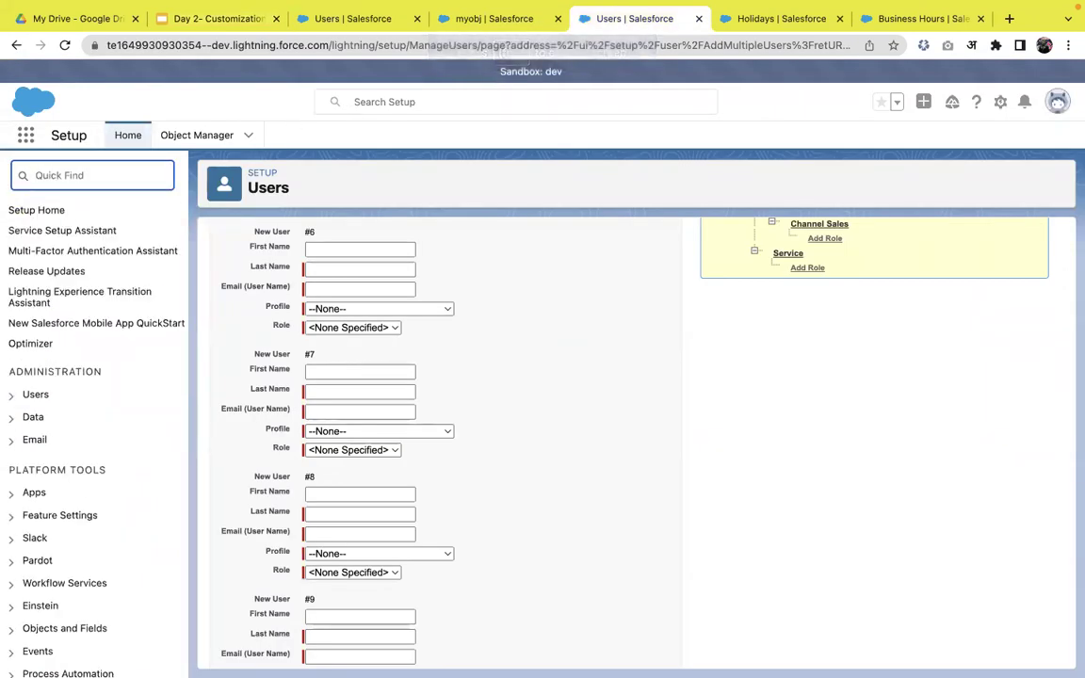
{"action": "type", "text": "profil"}
{"action": "left_click", "coordinate": [65, 239]}
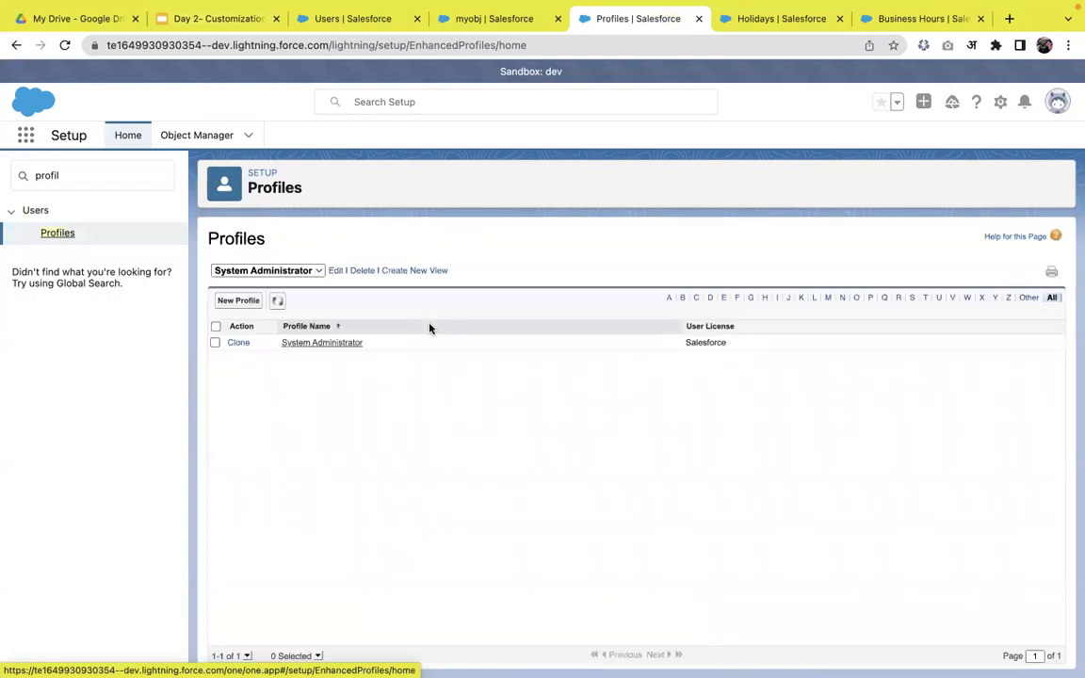
- Switch to the All Profiles view and show all 57 profiles on one page
{"action": "left_click", "coordinate": [288, 271]}
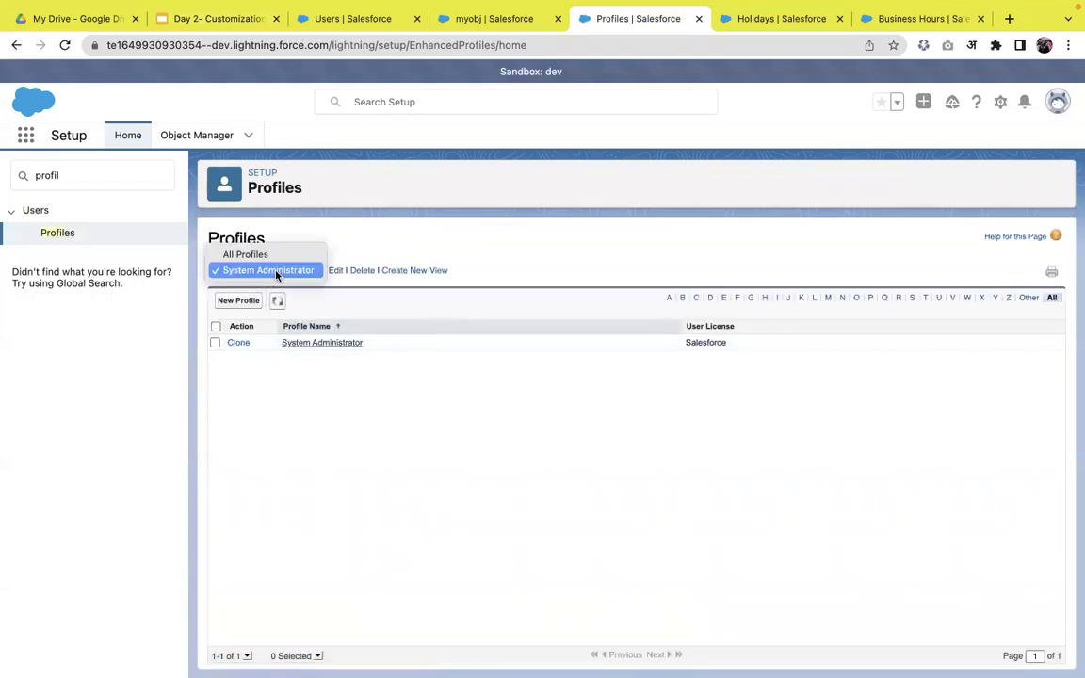
{"action": "left_click", "coordinate": [275, 261]}
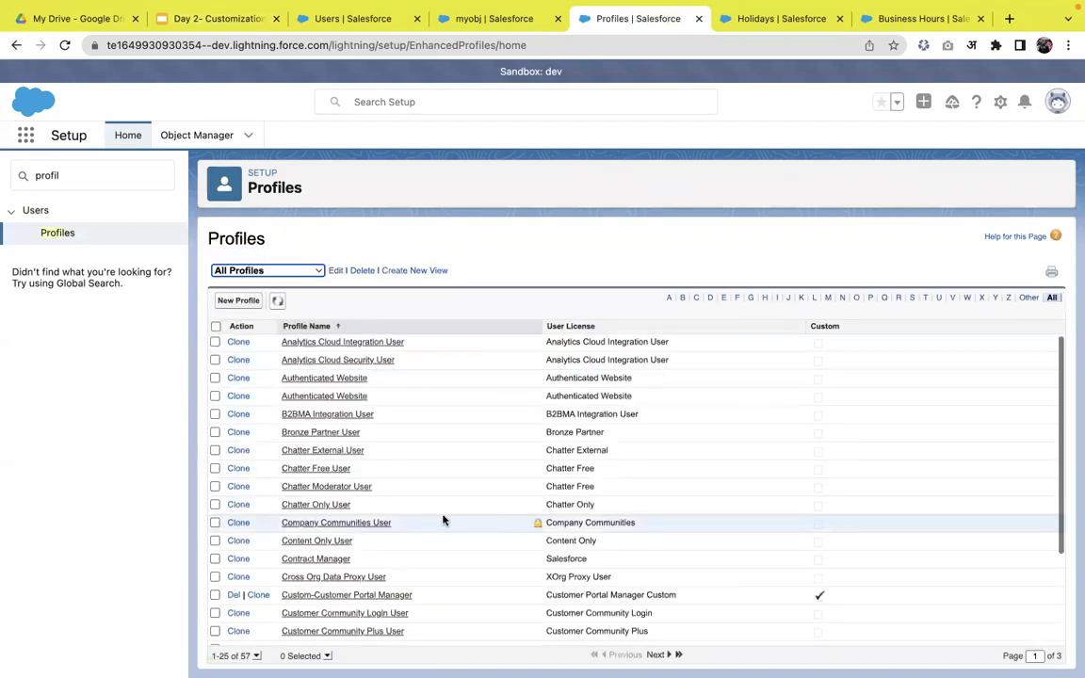
{"action": "scroll", "coordinate": [442, 518], "scroll_direction": "down", "scroll_amount": 3}
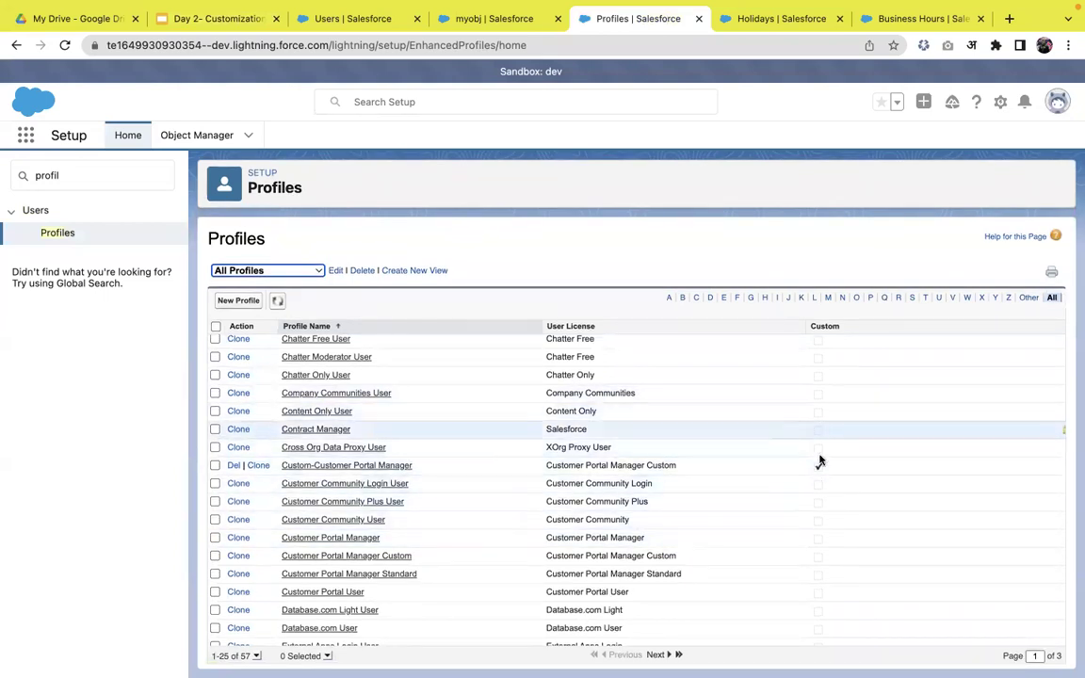
{"action": "left_click", "coordinate": [257, 655]}
{"action": "left_click", "coordinate": [254, 633]}
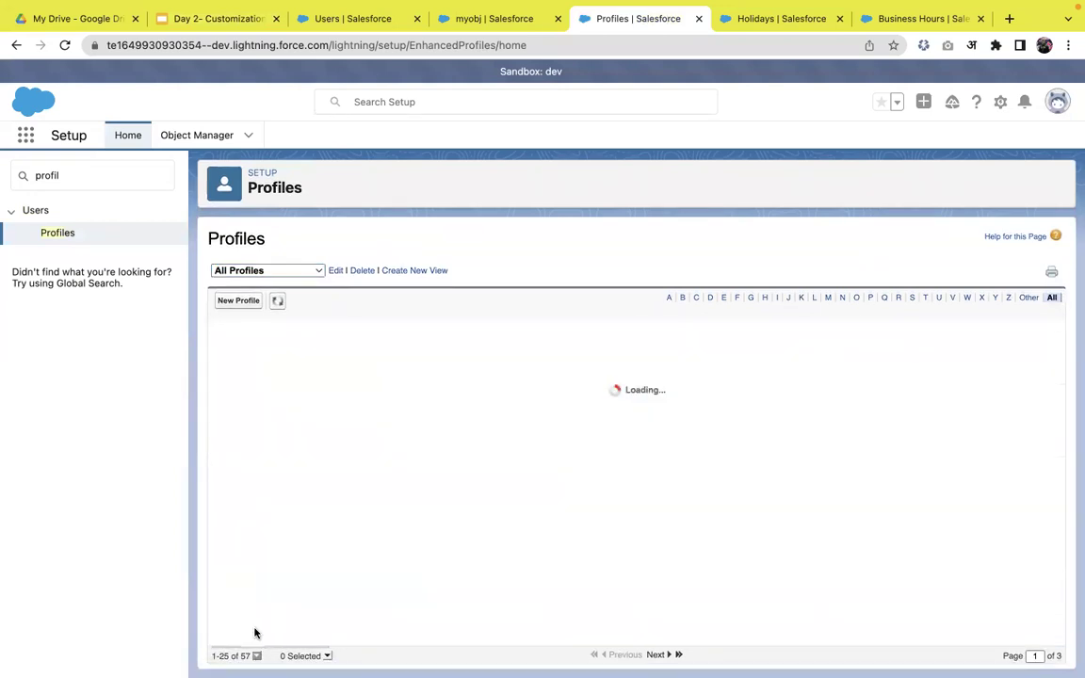
{"action": "scroll", "coordinate": [373, 562], "scroll_direction": "down", "scroll_amount": 10}
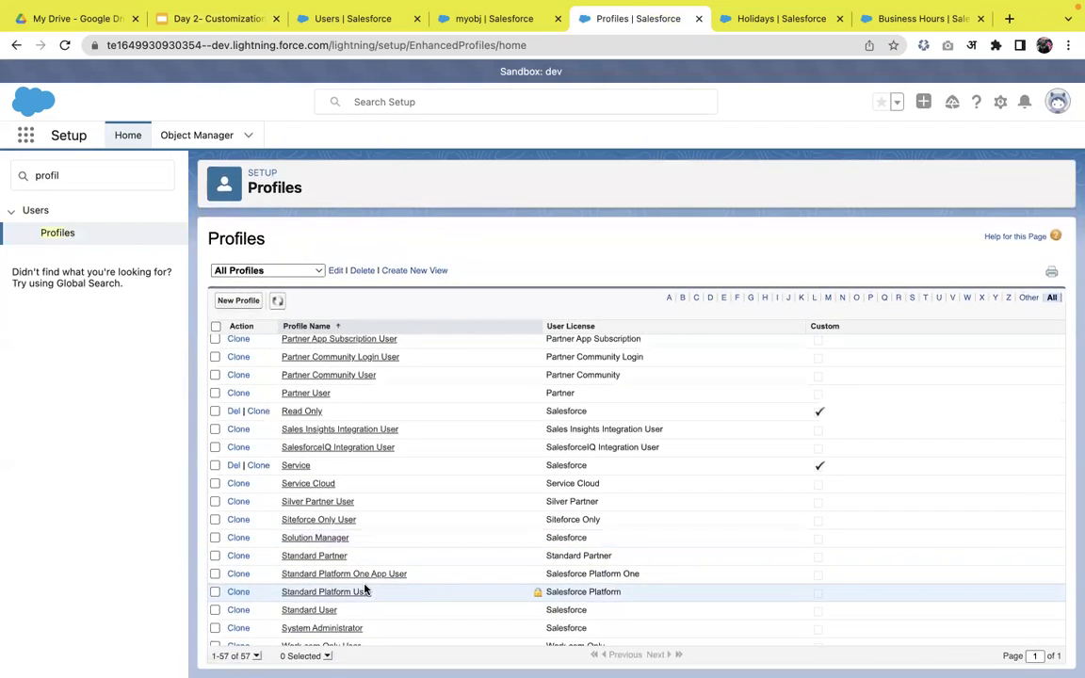
{"action": "left_click", "coordinate": [315, 630]}
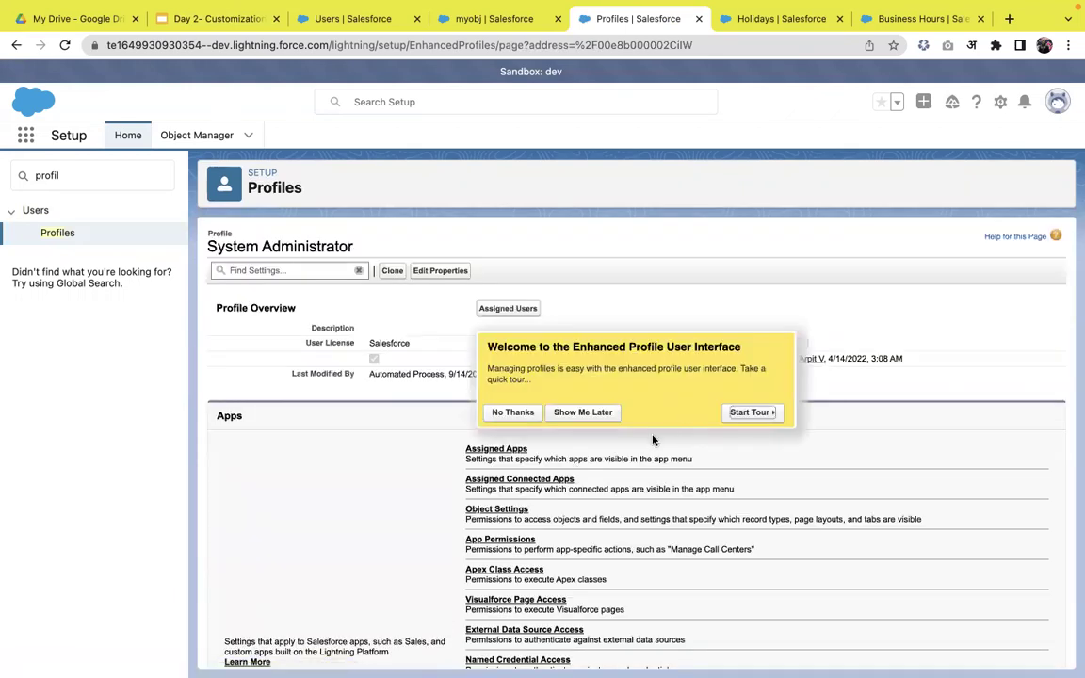
{"action": "left_click", "coordinate": [513, 412]}
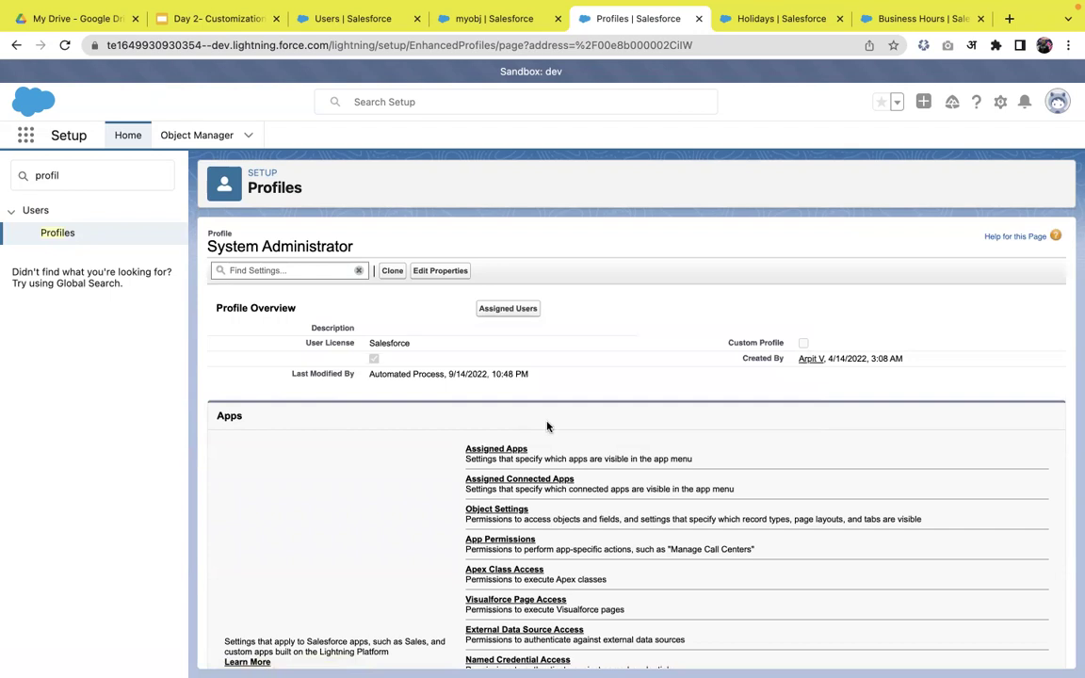
{"action": "scroll", "coordinate": [547, 425], "scroll_direction": "down", "scroll_amount": 5}
{"action": "scroll", "coordinate": [547, 426], "scroll_direction": "down", "scroll_amount": 3}
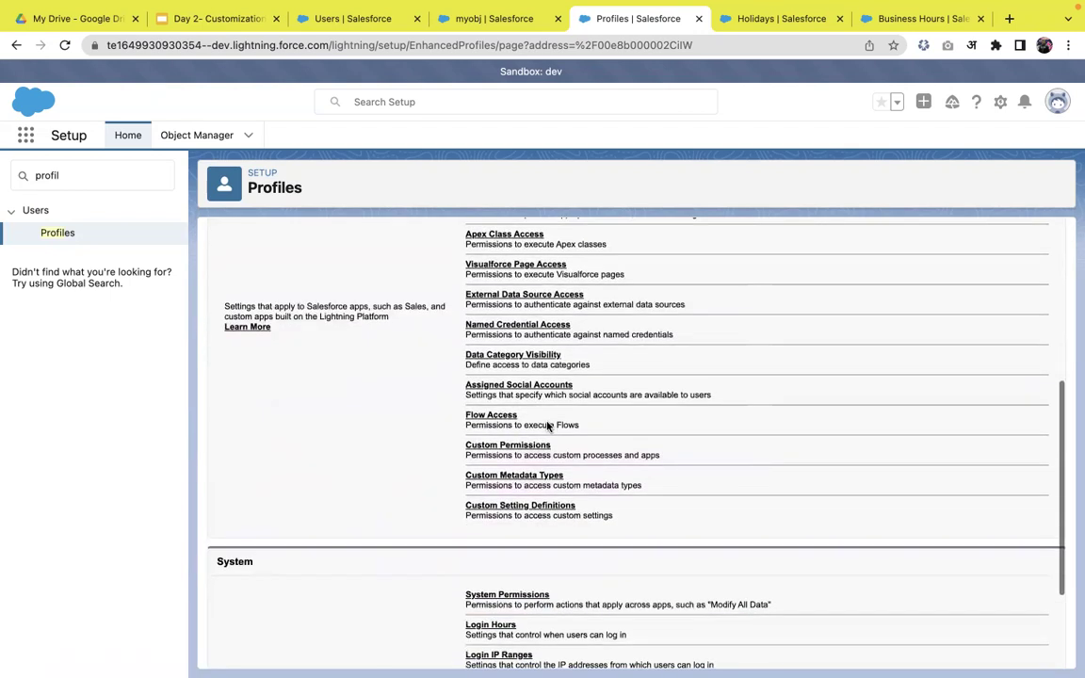
{"action": "scroll", "coordinate": [587, 424], "scroll_direction": "down", "scroll_amount": 3}
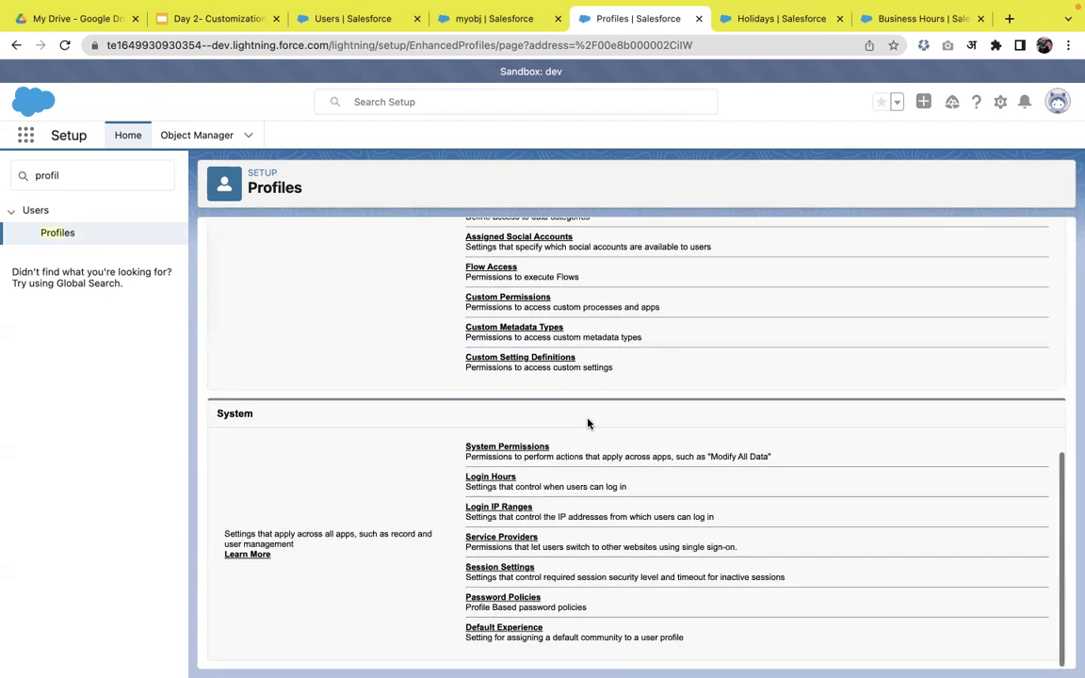
{"action": "left_click", "coordinate": [518, 450]}
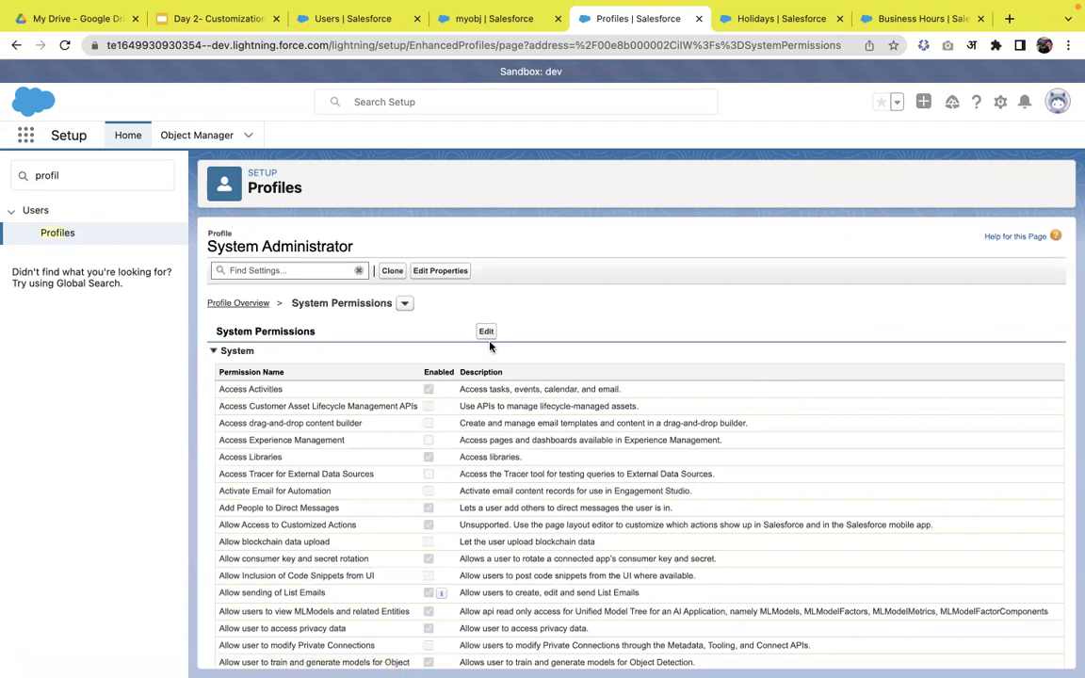
{"action": "left_click", "coordinate": [488, 340]}
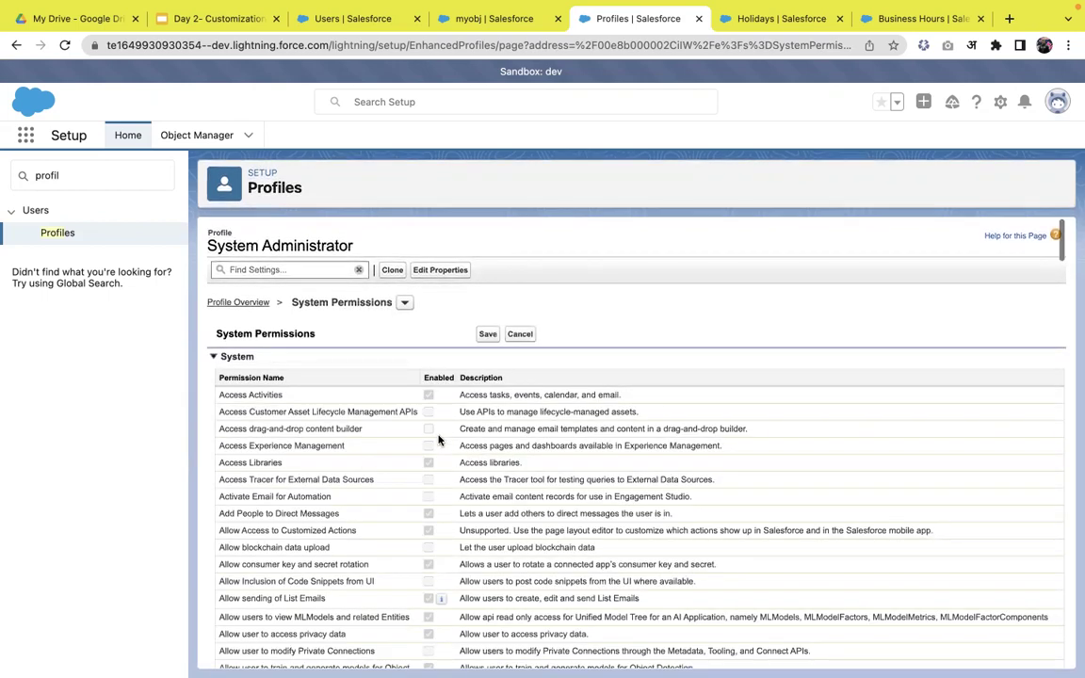
{"action": "scroll", "coordinate": [438, 439], "scroll_direction": "down", "scroll_amount": 1}
{"action": "scroll", "coordinate": [438, 438], "scroll_direction": "down", "scroll_amount": 10}
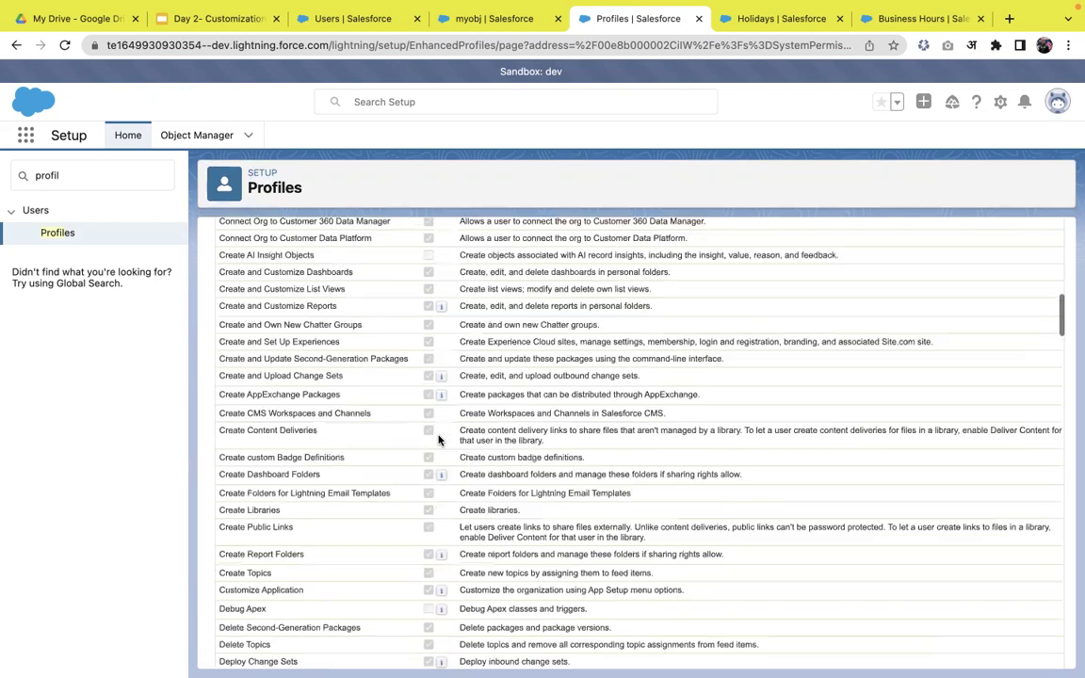
{"action": "scroll", "coordinate": [437, 438], "scroll_direction": "down", "scroll_amount": 8}
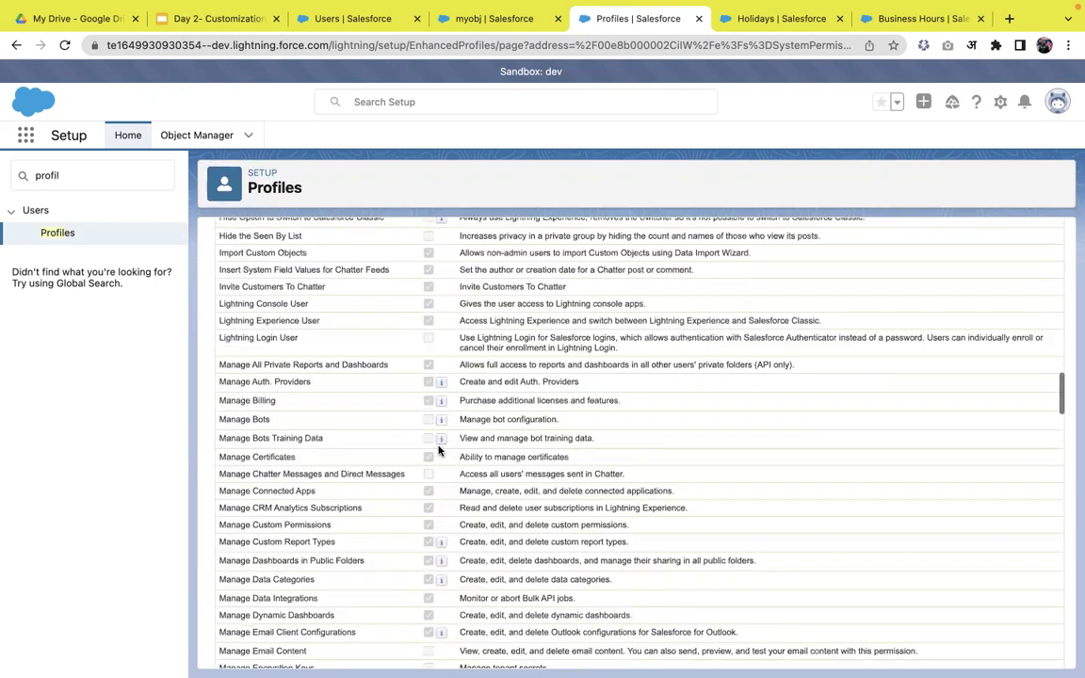
{"action": "scroll", "coordinate": [438, 450], "scroll_direction": "up", "scroll_amount": 4}
{"action": "left_click", "coordinate": [52, 235]}
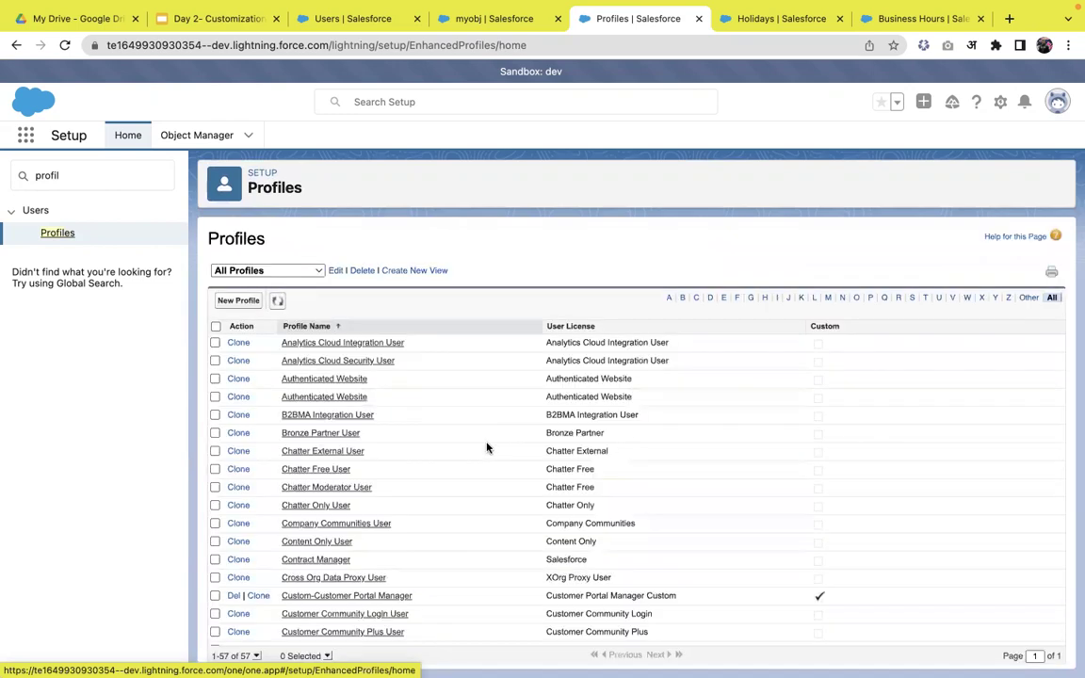
- Show all profiles on a single page again
{"action": "scroll", "coordinate": [508, 504], "scroll_direction": "down", "scroll_amount": 10}
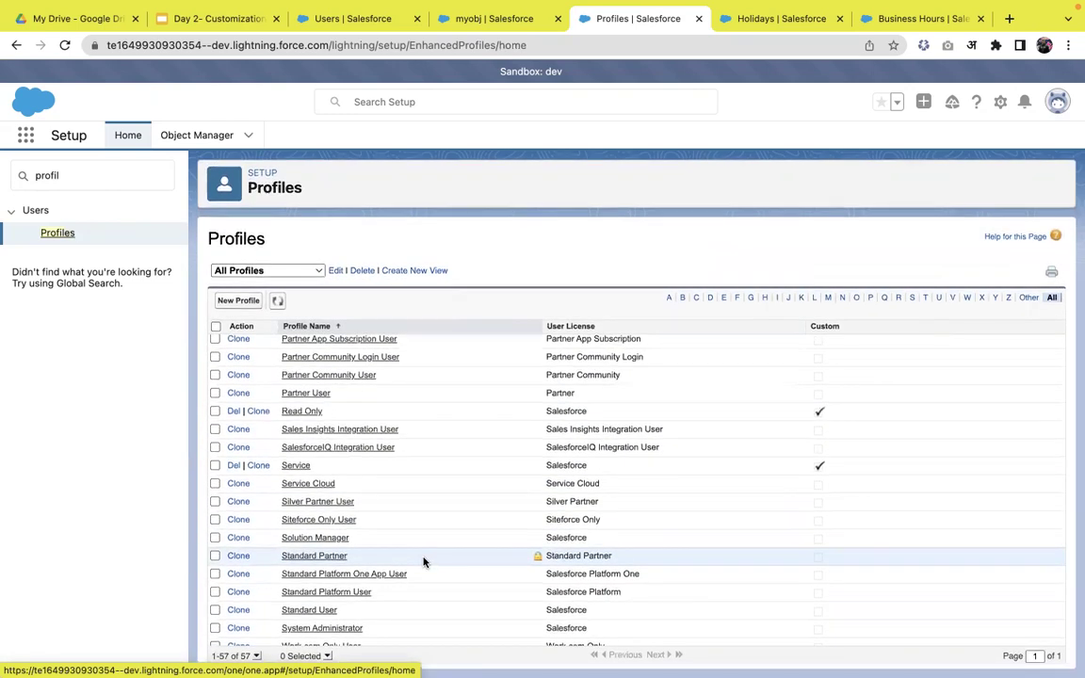
{"action": "left_click", "coordinate": [256, 655]}
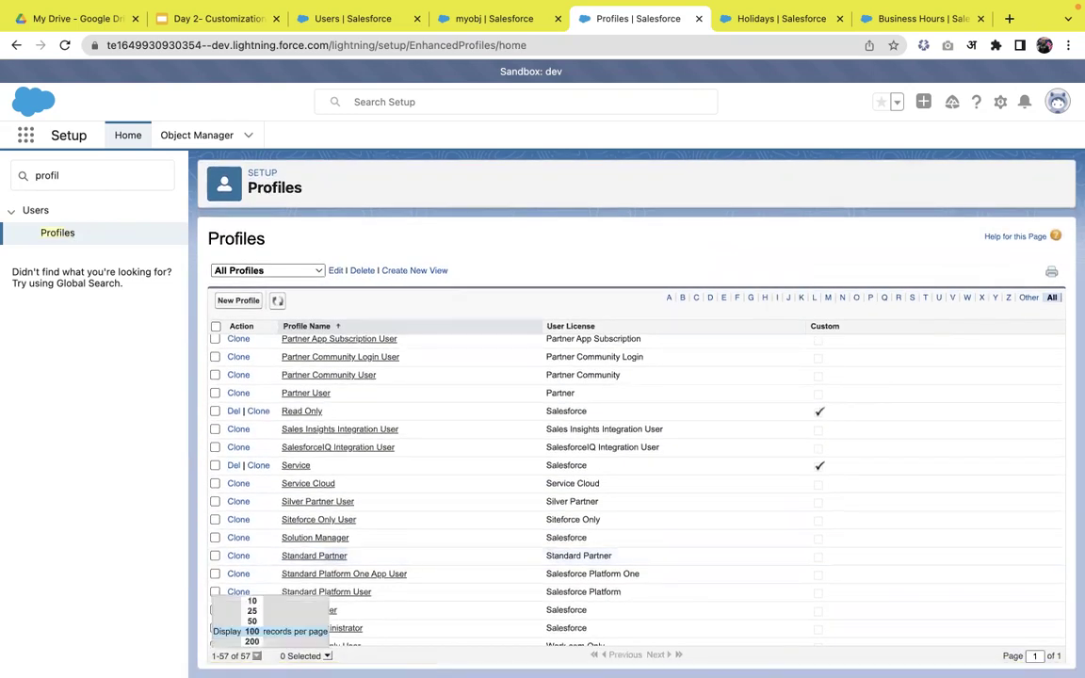
{"action": "left_click", "coordinate": [254, 639]}
- Create a new profile 'System Admin Clone' copied from System Administrator and save it
{"action": "left_click", "coordinate": [233, 301]}
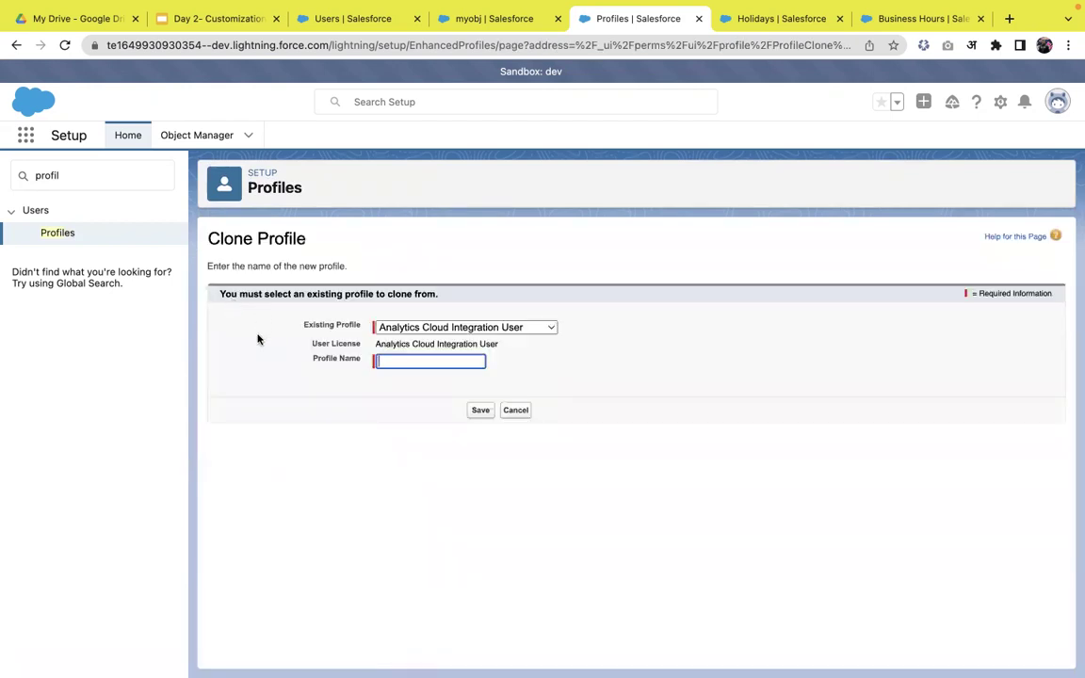
{"action": "left_click", "coordinate": [411, 333]}
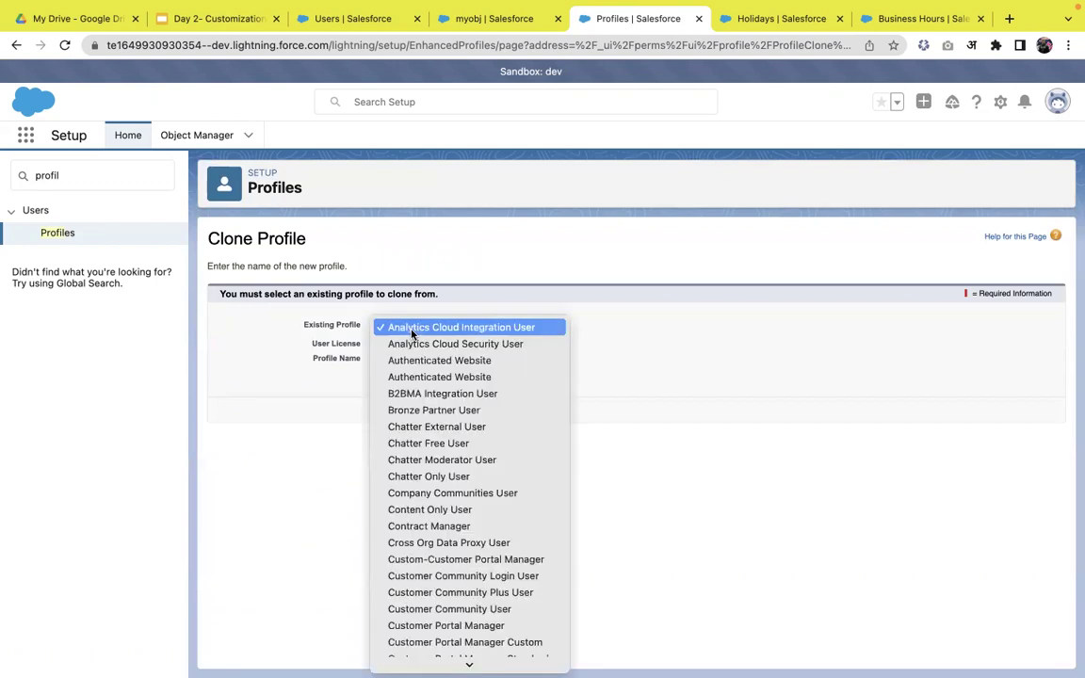
{"action": "scroll", "coordinate": [411, 333], "scroll_direction": "down", "scroll_amount": 10}
{"action": "scroll", "coordinate": [414, 636], "scroll_direction": "down", "scroll_amount": 4}
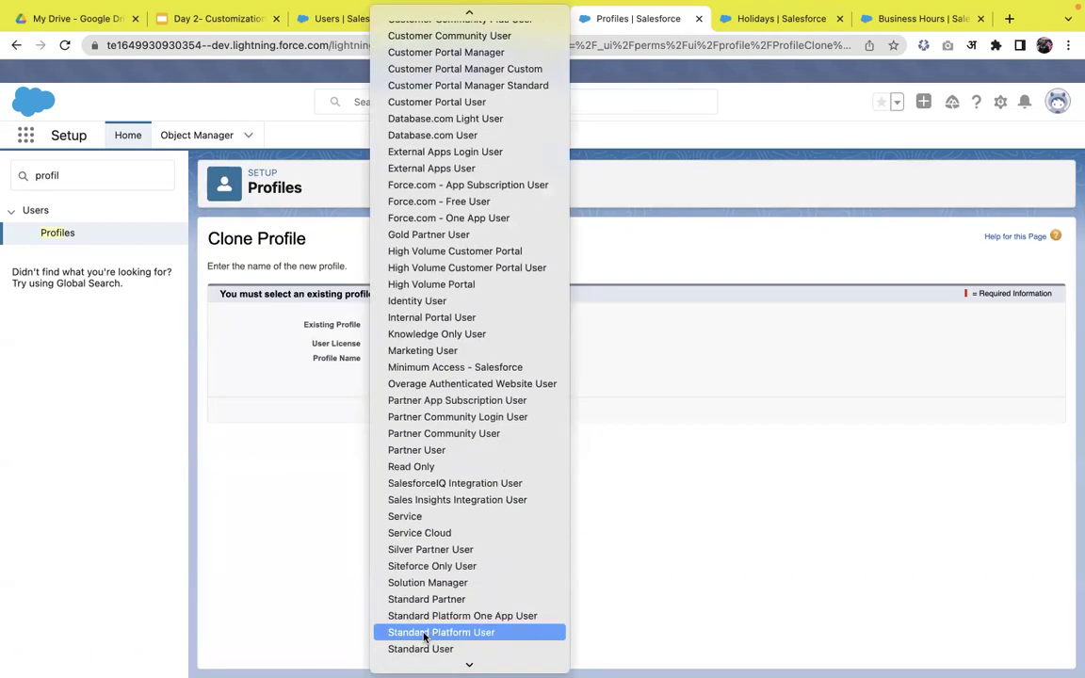
{"action": "scroll", "coordinate": [424, 638], "scroll_direction": "down", "scroll_amount": 1}
{"action": "left_click", "coordinate": [423, 649]}
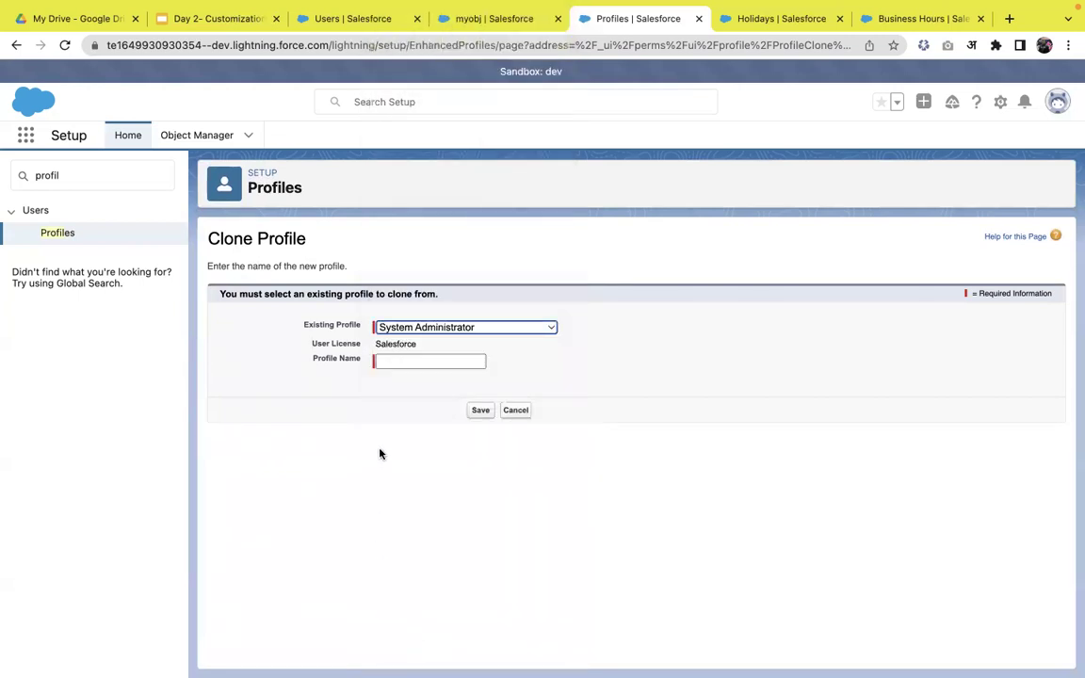
{"action": "left_click", "coordinate": [424, 363]}
{"action": "type", "text": "System Admin "}
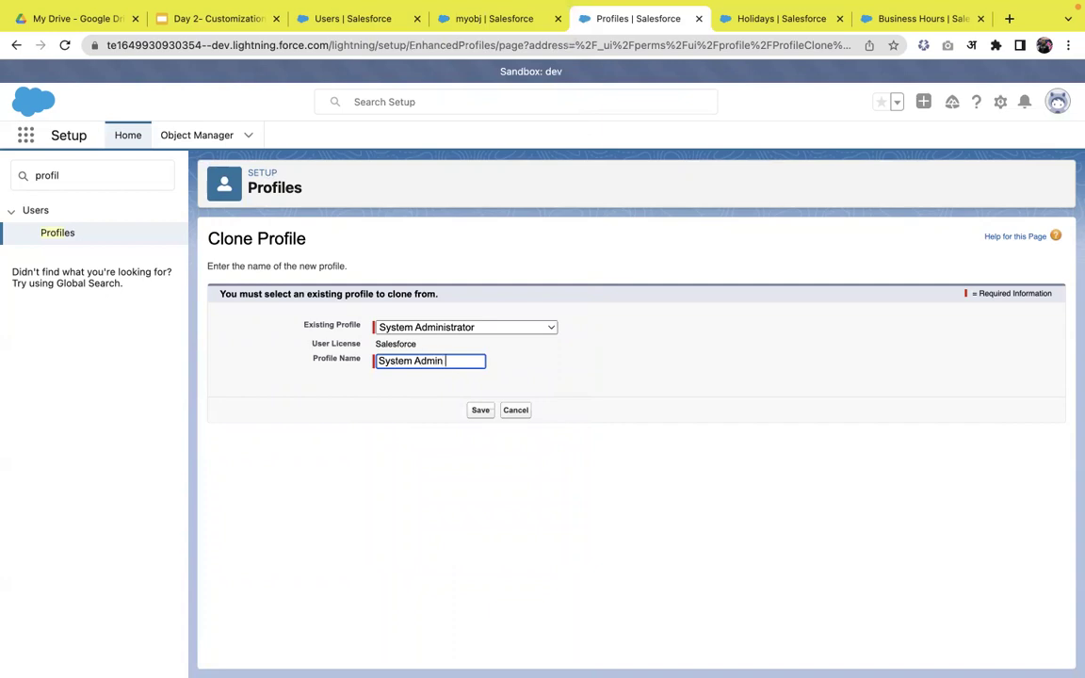
{"action": "type", "text": "Clone"}
{"action": "left_click", "coordinate": [392, 387]}
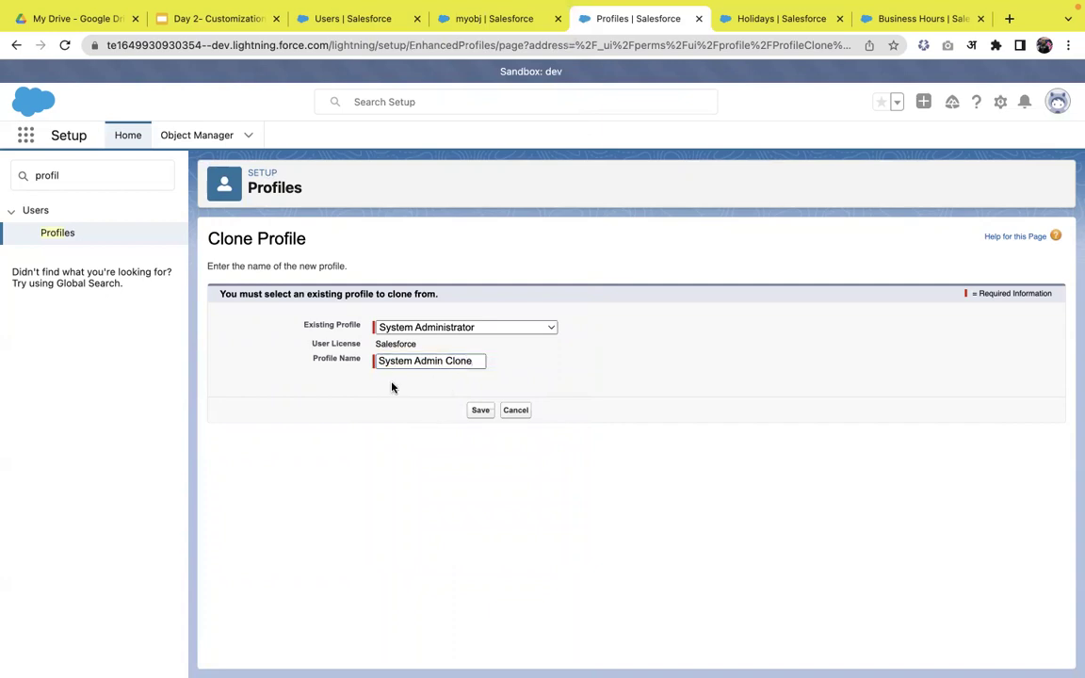
{"action": "left_click", "coordinate": [475, 412]}
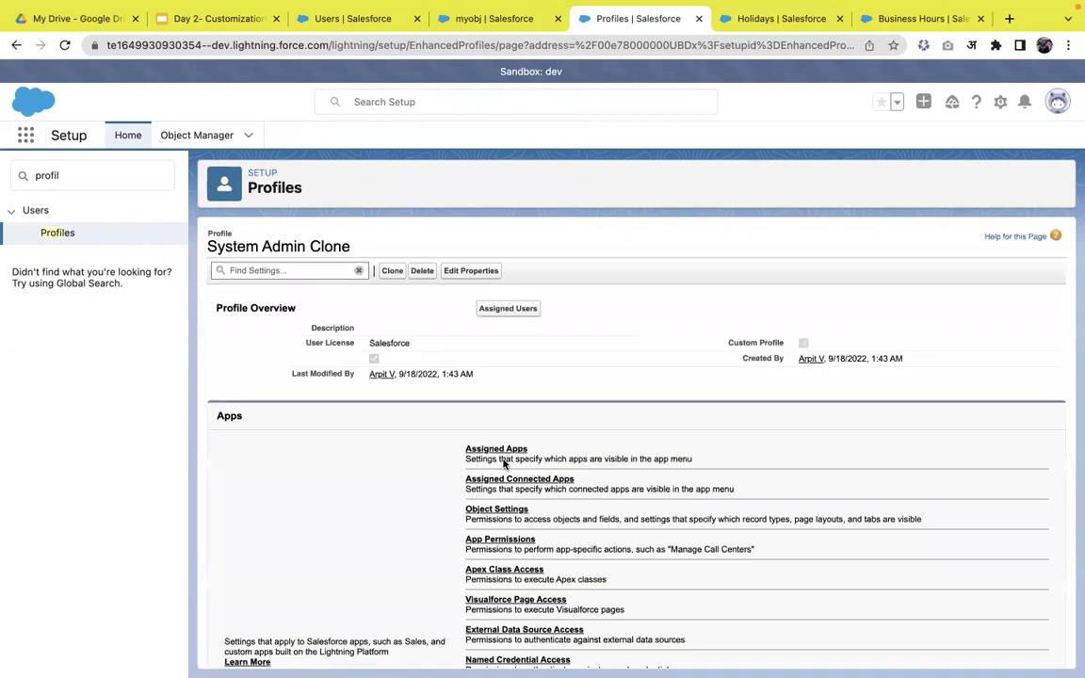
- Open the clone's System Permissions for editing, leaving the drag-and-drop content builder permission off
{"action": "scroll", "coordinate": [504, 461], "scroll_direction": "down", "scroll_amount": 5}
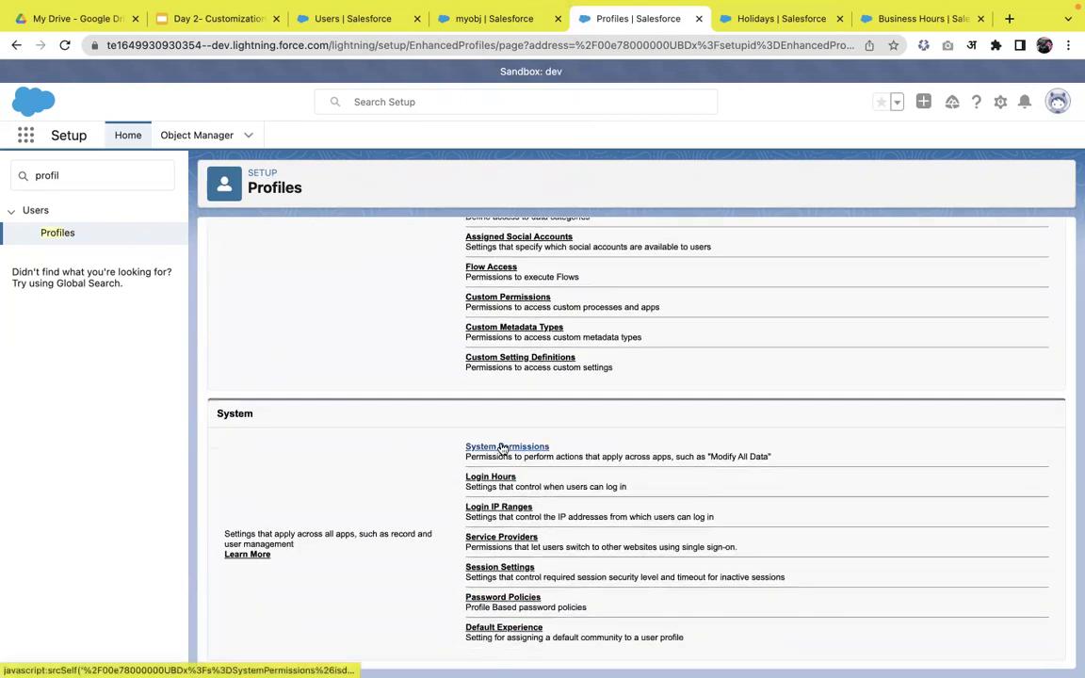
{"action": "left_click", "coordinate": [502, 448]}
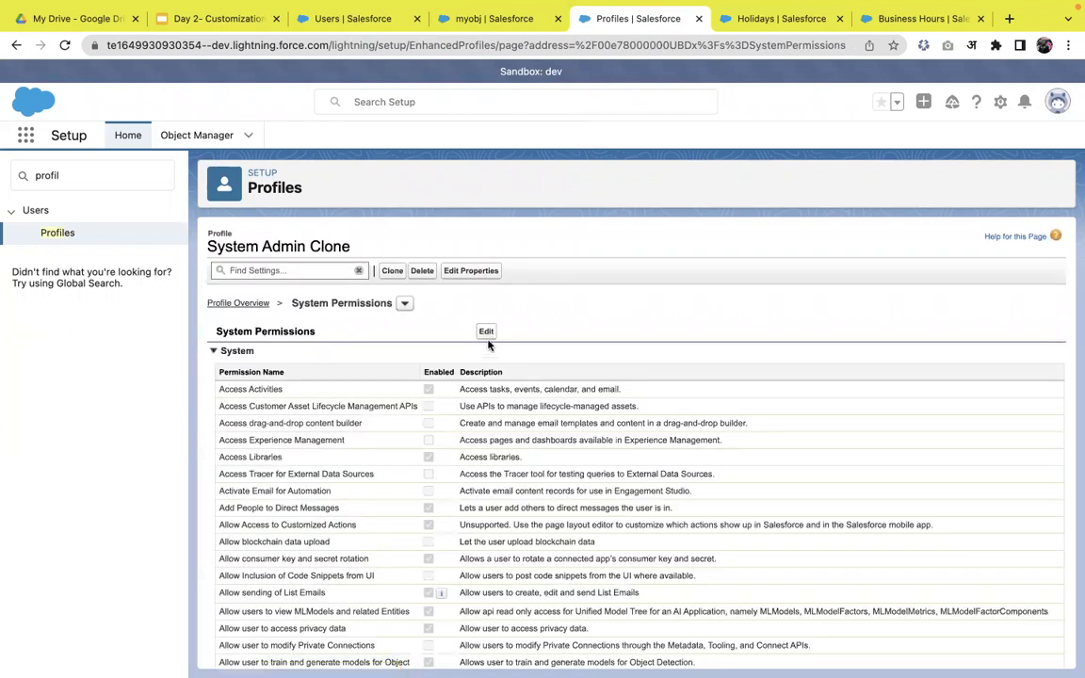
{"action": "left_click", "coordinate": [486, 330]}
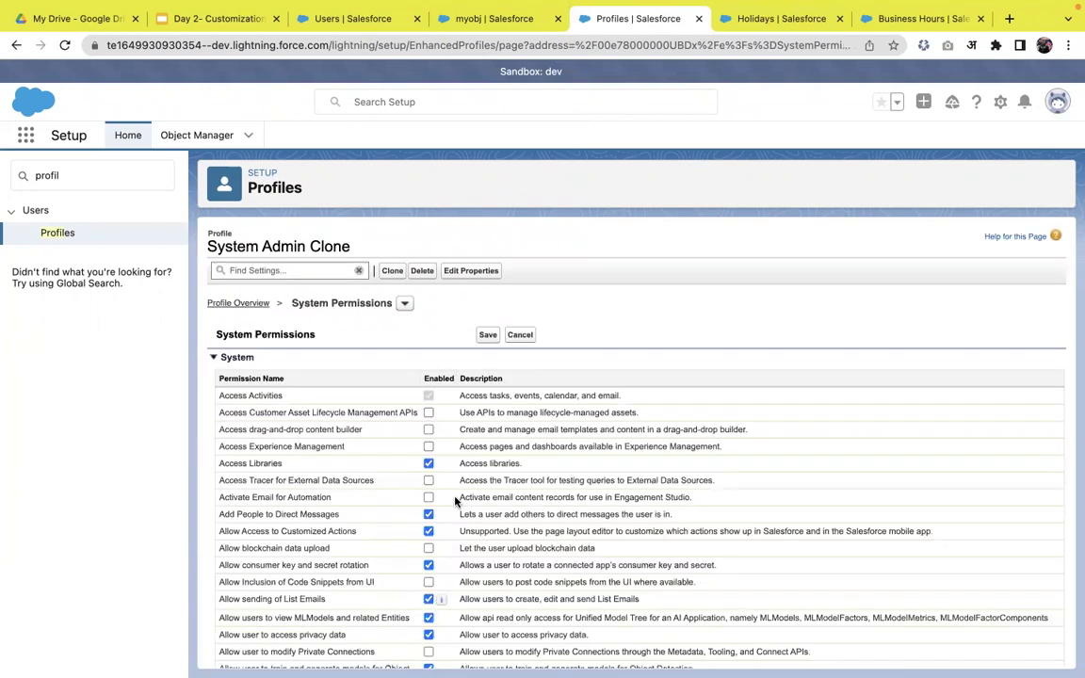
{"action": "scroll", "coordinate": [474, 470], "scroll_direction": "down", "scroll_amount": 2}
{"action": "left_click", "coordinate": [429, 351]}
{"action": "left_click", "coordinate": [429, 351]}
- Search the page for the 'export re' and 'password ne' permissions
{"action": "key", "text": "super+f"}
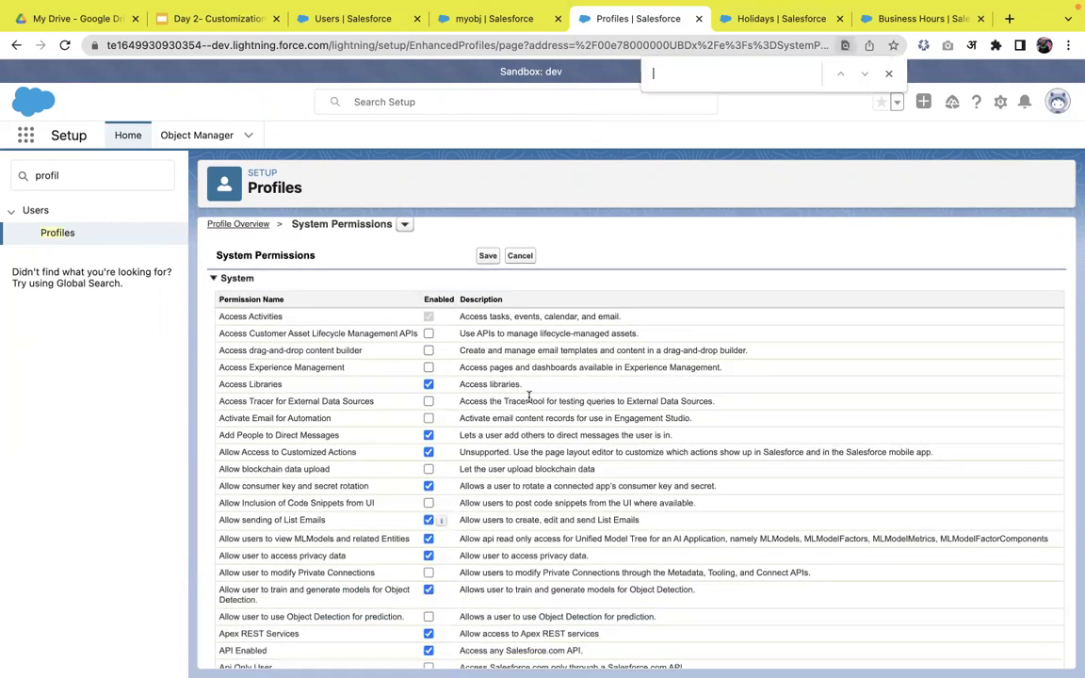
{"action": "type", "text": "expo"}
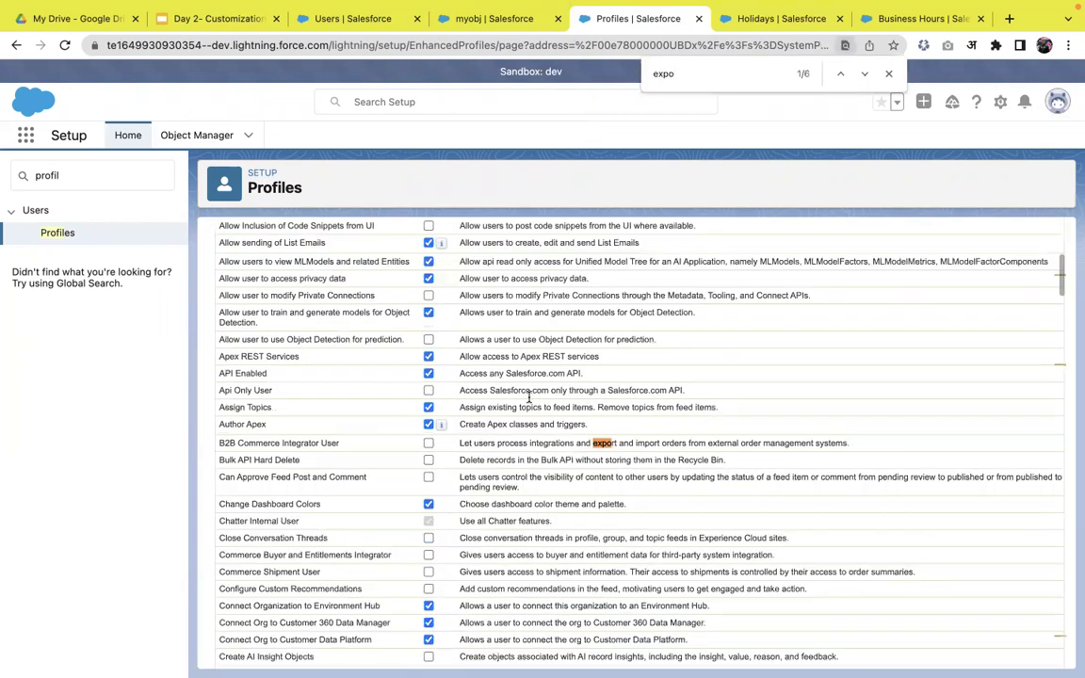
{"action": "type", "text": "rt re"}
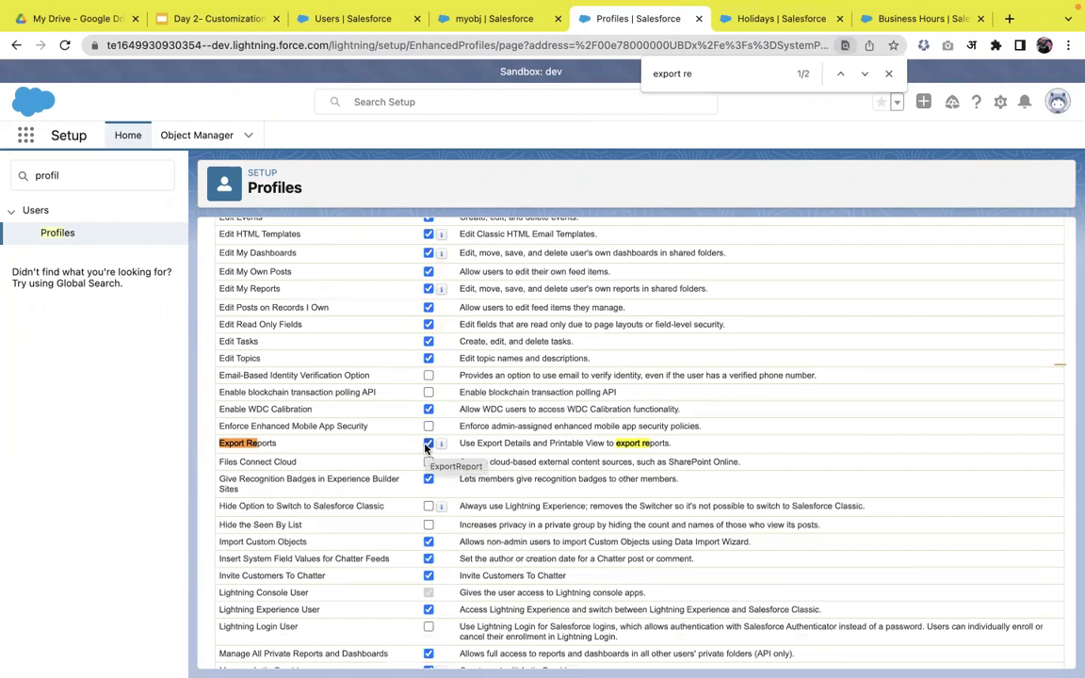
{"action": "key", "text": "super+a"}
{"action": "type", "text": "password ne"}
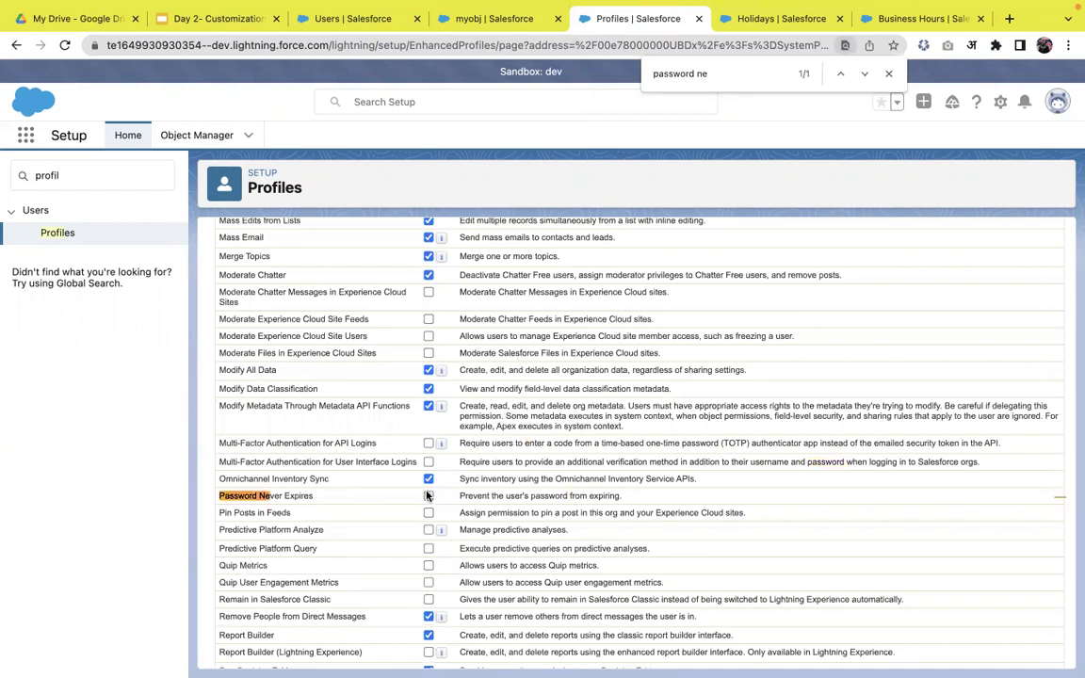
{"action": "scroll", "coordinate": [359, 390], "scroll_direction": "up", "scroll_amount": 2}
{"action": "scroll", "coordinate": [359, 389], "scroll_direction": "up", "scroll_amount": 10}
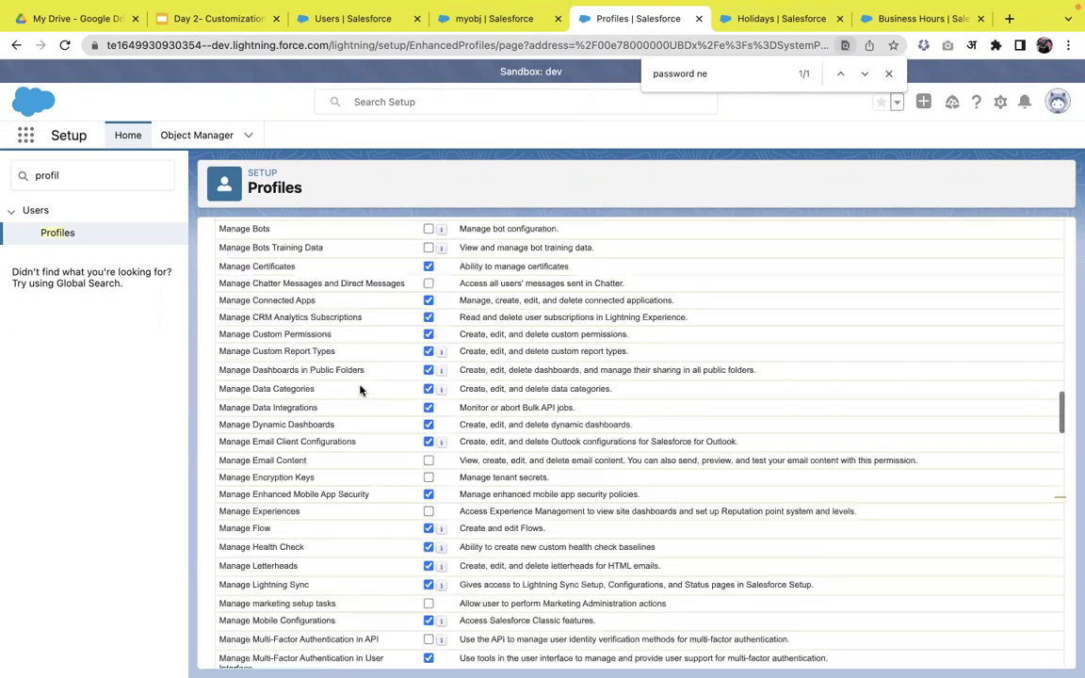
- Return to the Profiles list and open the System Admin Clone profile overview
{"action": "left_click", "coordinate": [59, 232]}
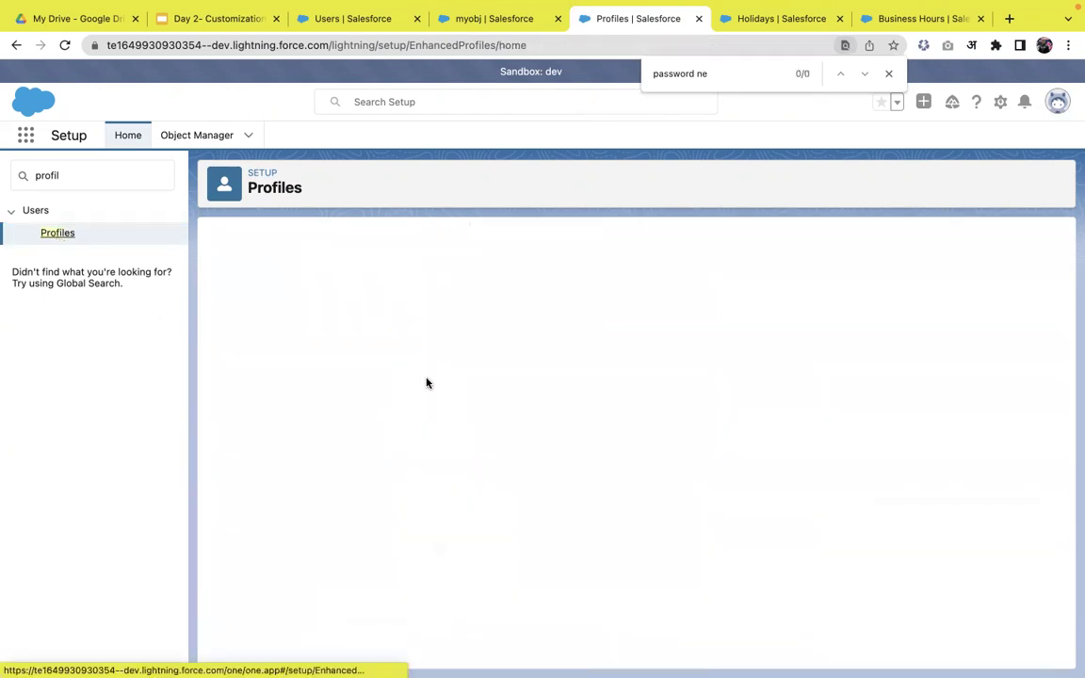
{"action": "scroll", "coordinate": [331, 489], "scroll_direction": "down", "scroll_amount": 7}
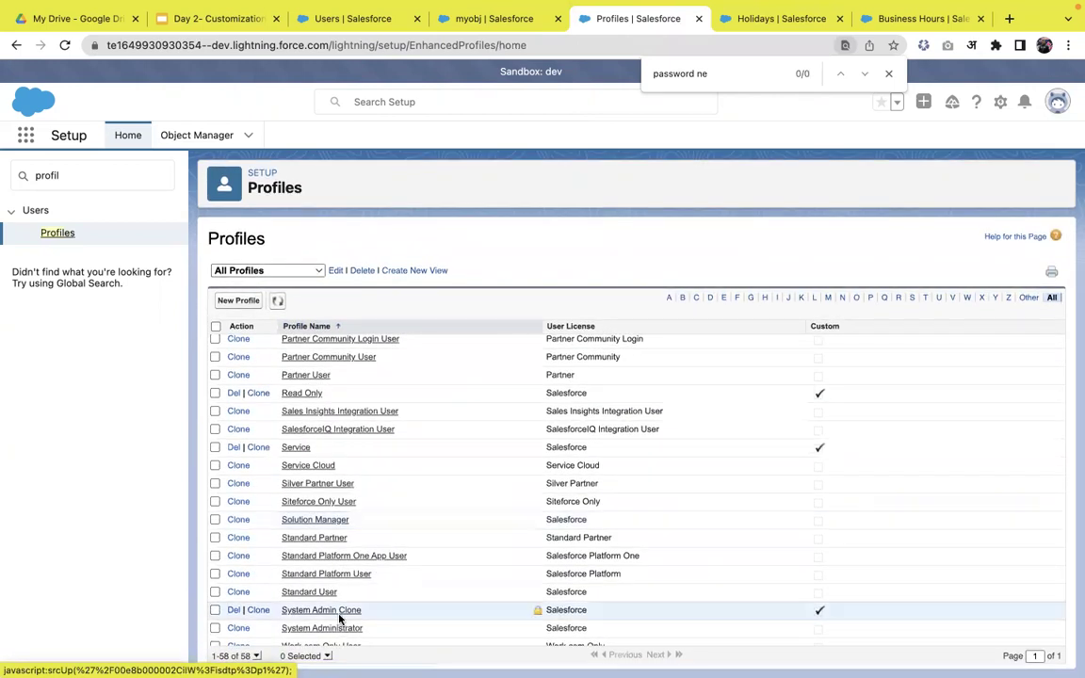
{"action": "left_click", "coordinate": [341, 612]}
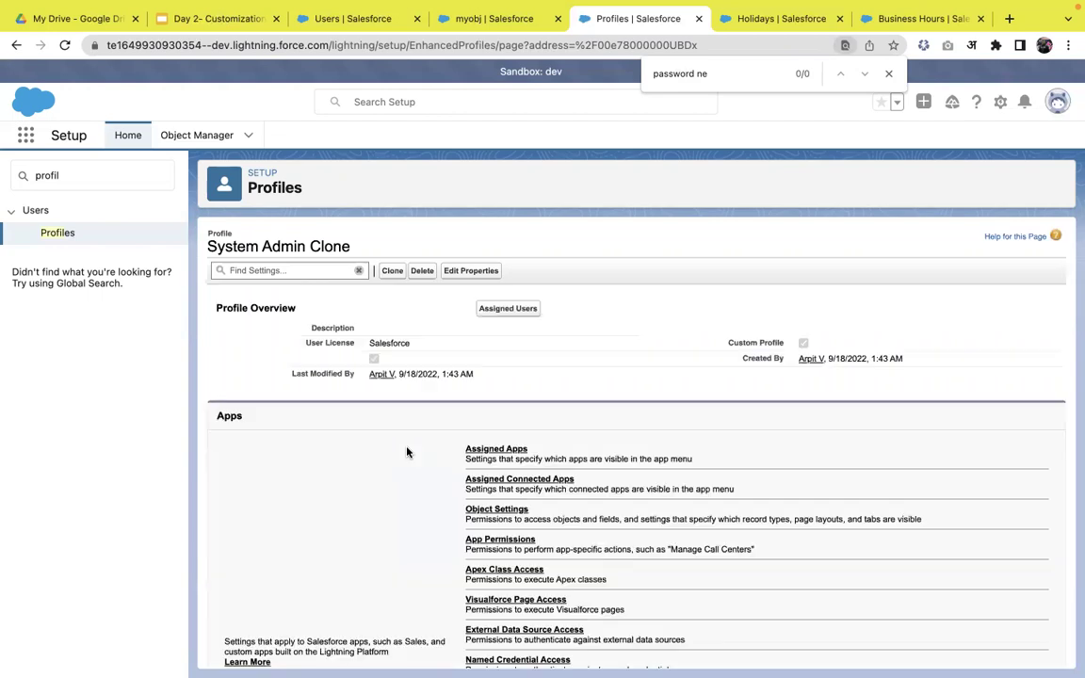
{"action": "scroll", "coordinate": [406, 452], "scroll_direction": "down", "scroll_amount": 1}
{"action": "scroll", "coordinate": [407, 452], "scroll_direction": "down", "scroll_amount": 1}
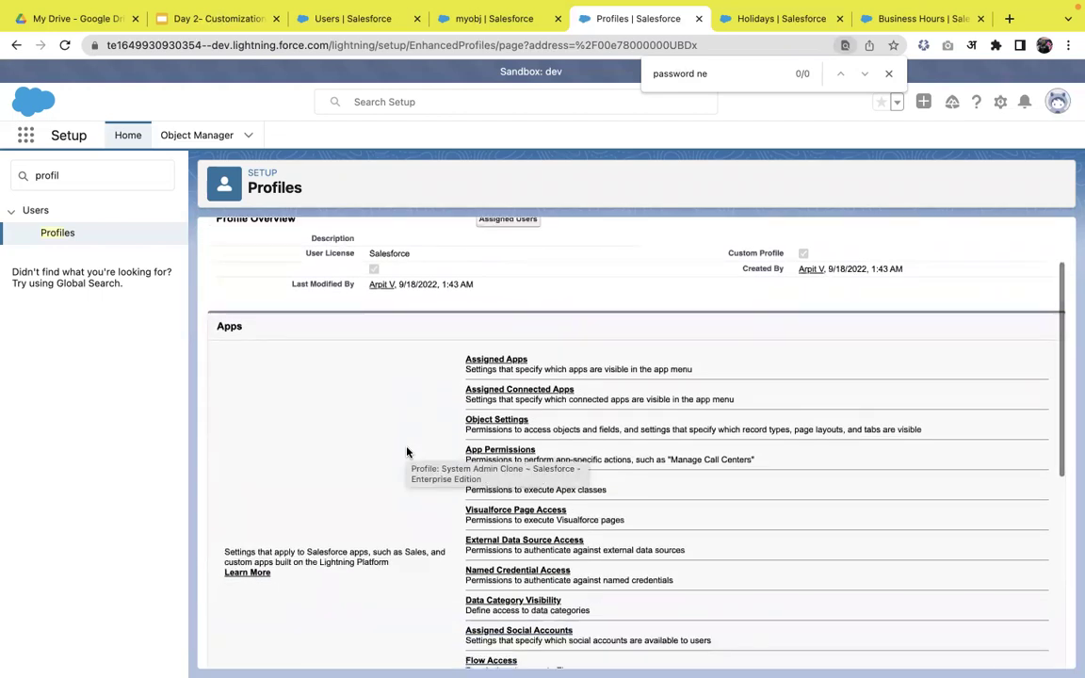
- Open the clone's Assigned Apps, toggling Service visibility off and back on, with Q Branch the default
{"action": "left_click", "coordinate": [497, 363]}
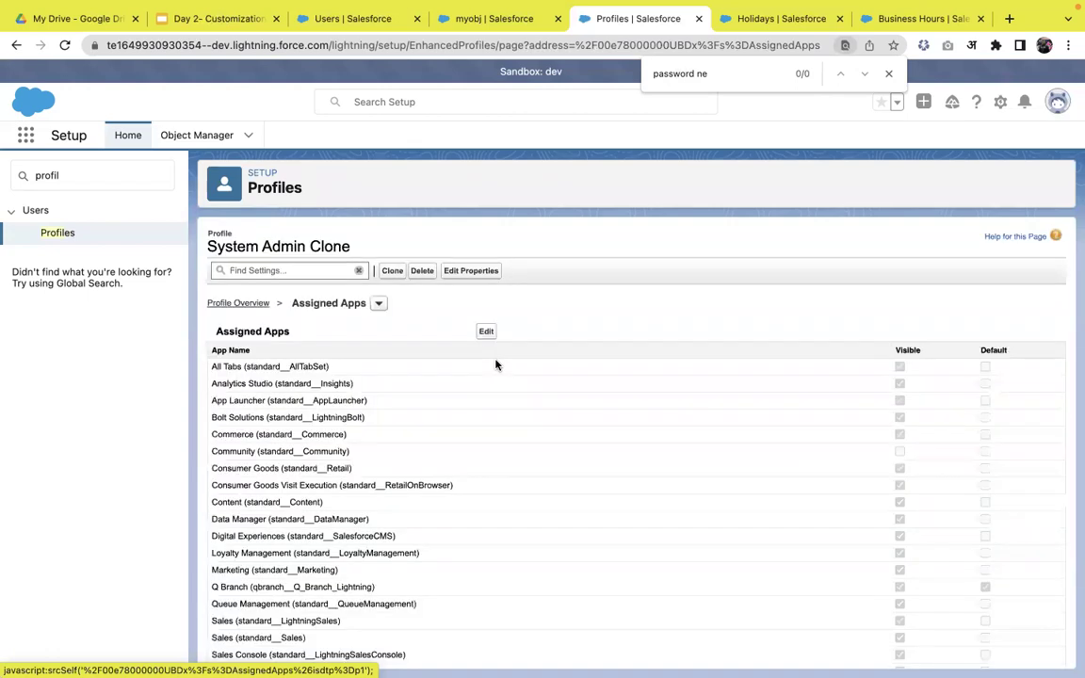
{"action": "scroll", "coordinate": [499, 419], "scroll_direction": "down", "scroll_amount": 2}
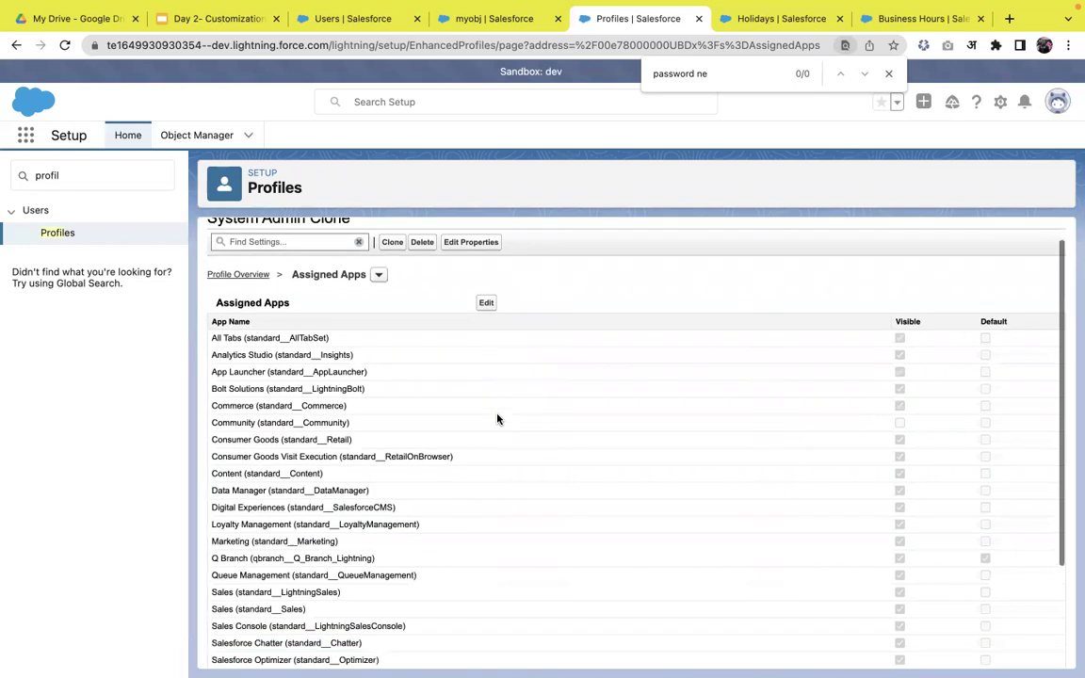
{"action": "scroll", "coordinate": [498, 419], "scroll_direction": "down", "scroll_amount": 2}
{"action": "scroll", "coordinate": [491, 369], "scroll_direction": "up", "scroll_amount": 5}
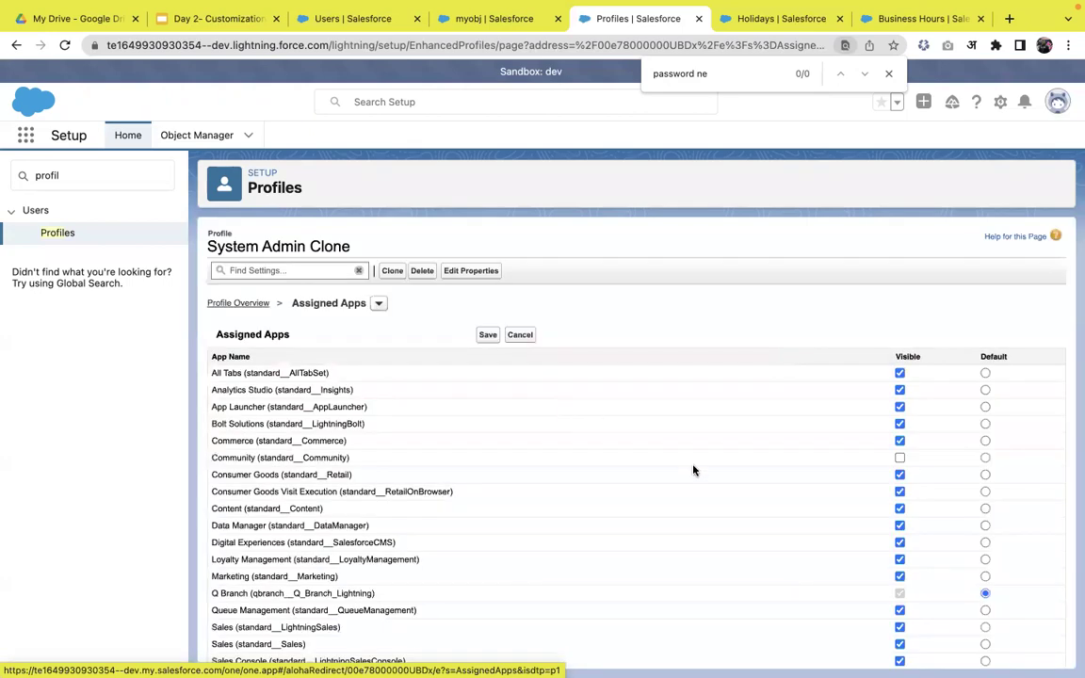
{"action": "scroll", "coordinate": [693, 469], "scroll_direction": "down", "scroll_amount": 3}
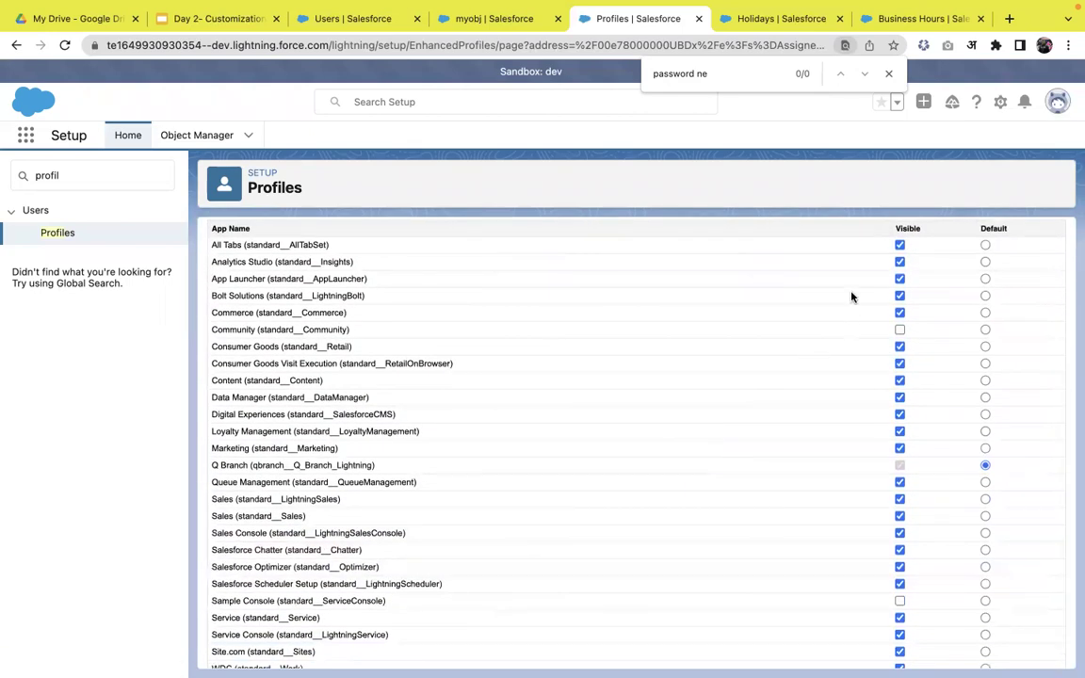
{"action": "scroll", "coordinate": [852, 431], "scroll_direction": "down", "scroll_amount": 1}
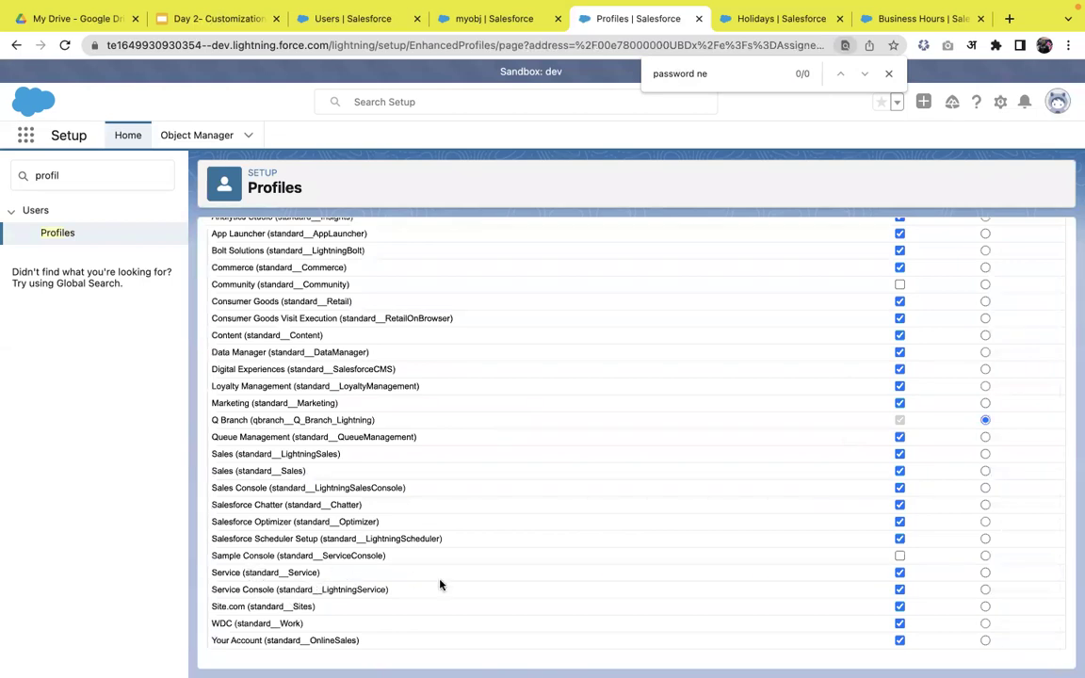
{"action": "left_click", "coordinate": [899, 573]}
{"action": "left_click", "coordinate": [899, 572]}
{"action": "scroll", "coordinate": [863, 420], "scroll_direction": "up", "scroll_amount": 3}
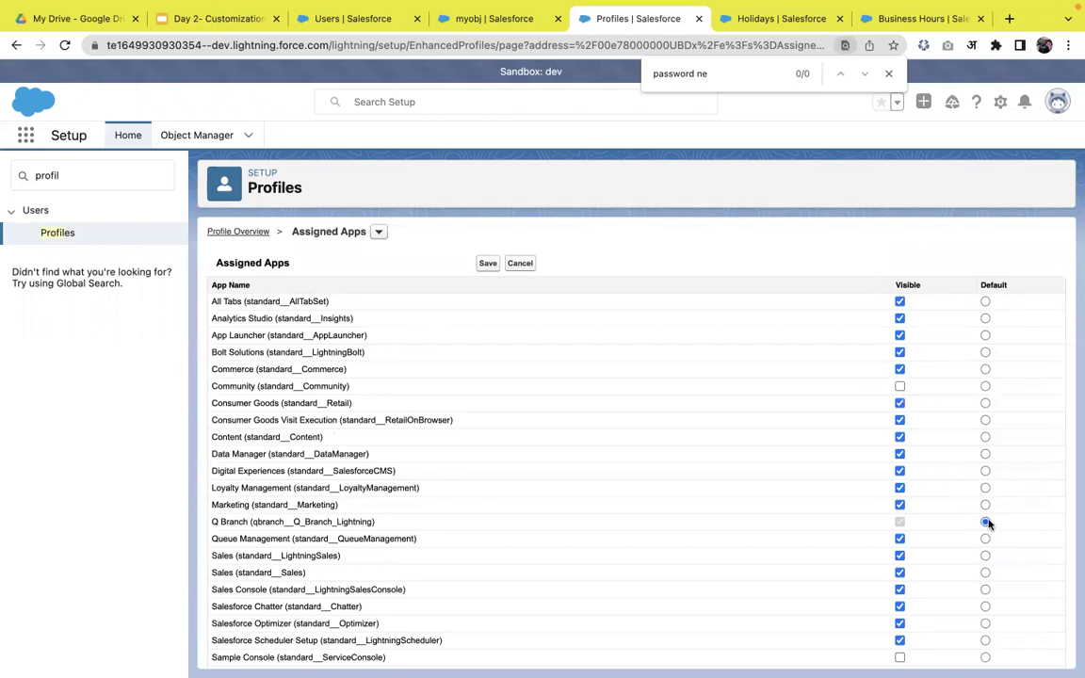
- Leave the app edits, go back to Profiles and reopen System Admin Clone's Apps settings
{"action": "left_click", "coordinate": [58, 236]}
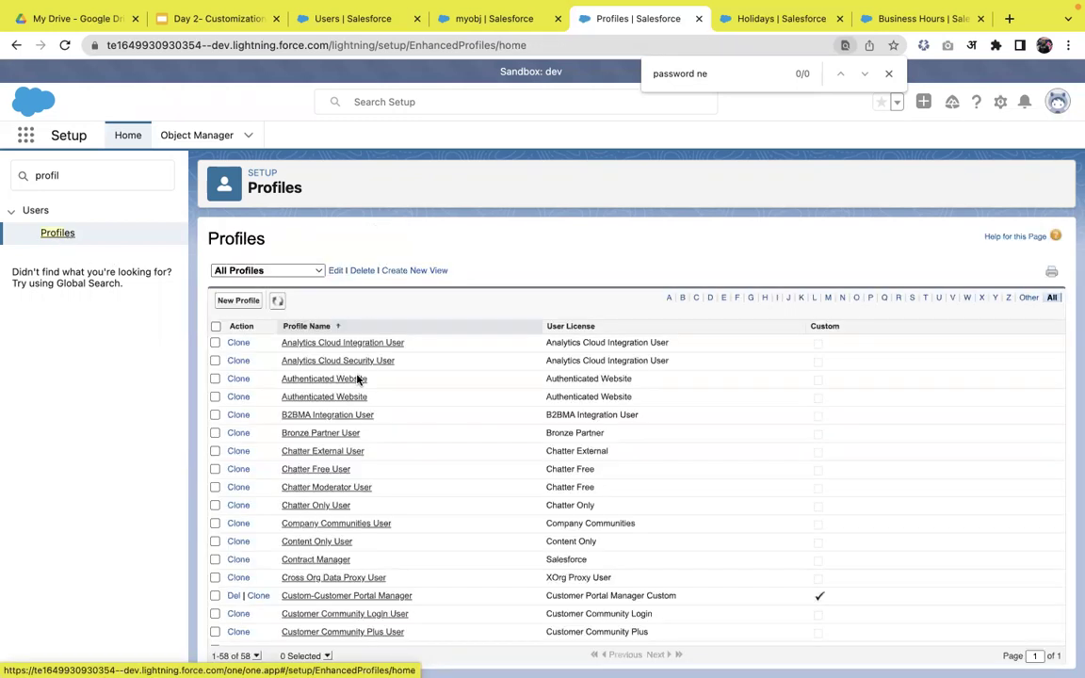
{"action": "scroll", "coordinate": [395, 509], "scroll_direction": "down", "scroll_amount": 10}
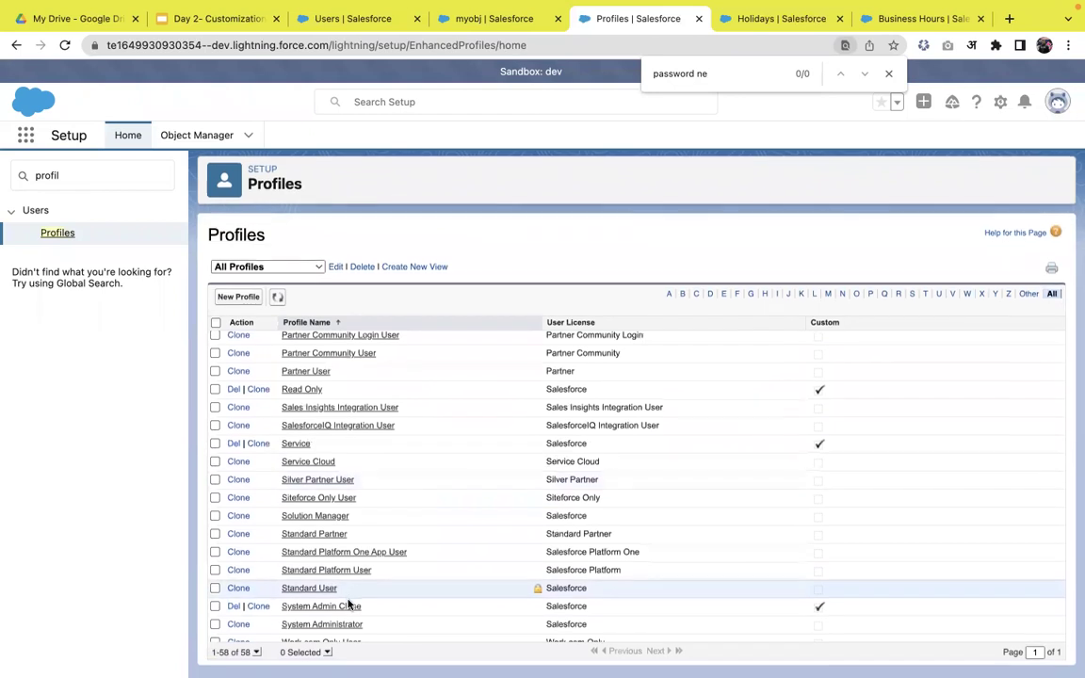
{"action": "left_click", "coordinate": [341, 612]}
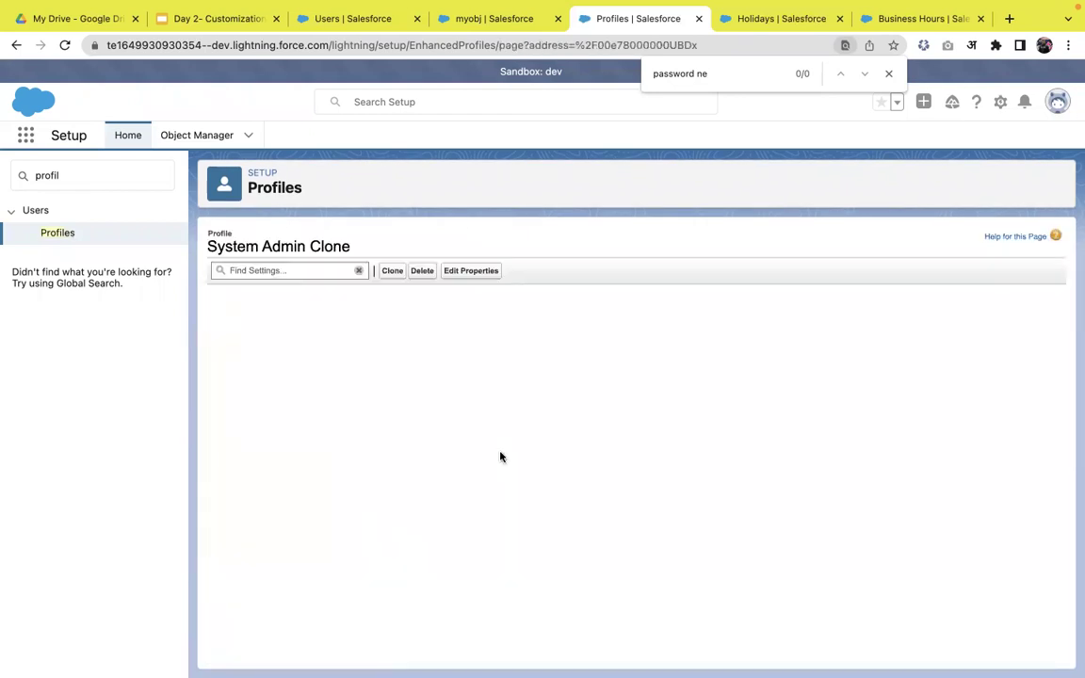
{"action": "scroll", "coordinate": [602, 469], "scroll_direction": "down", "scroll_amount": 3}
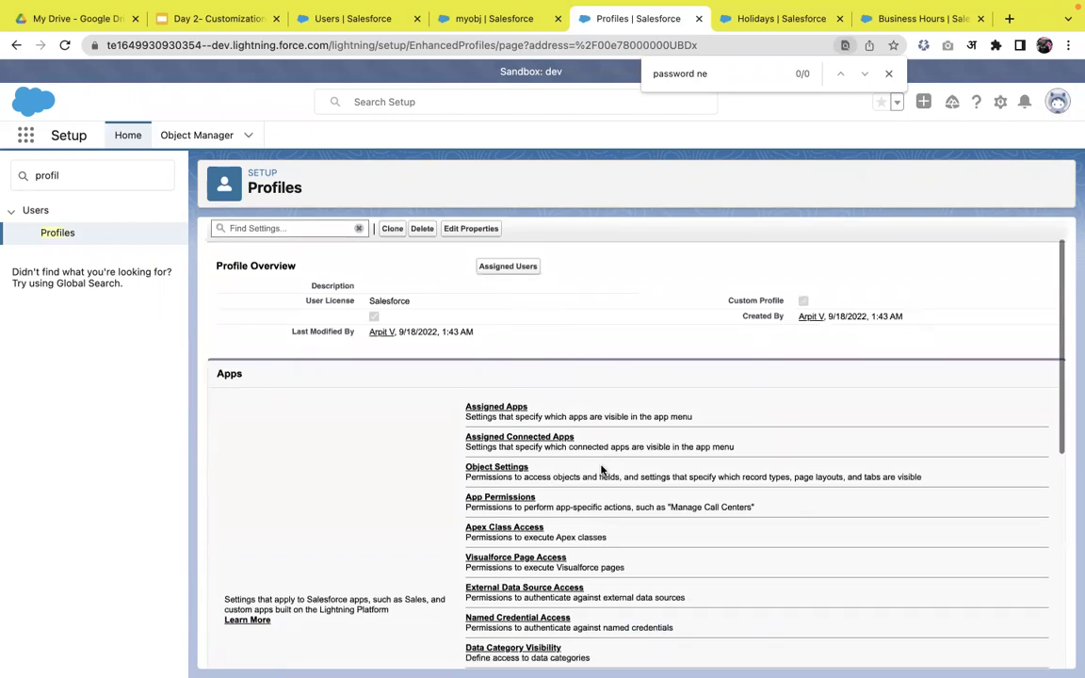
{"action": "scroll", "coordinate": [602, 469], "scroll_direction": "down", "scroll_amount": 1}
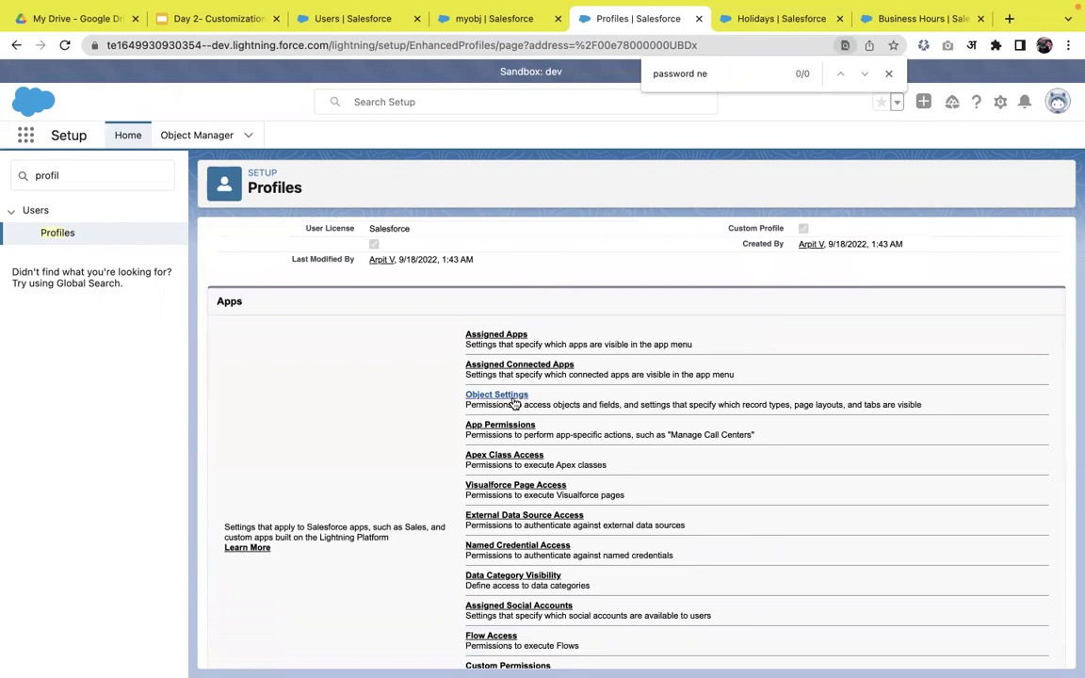
- Open Object Settings, skip the tour, and view the clone's Accounts object settings
{"action": "left_click", "coordinate": [497, 396]}
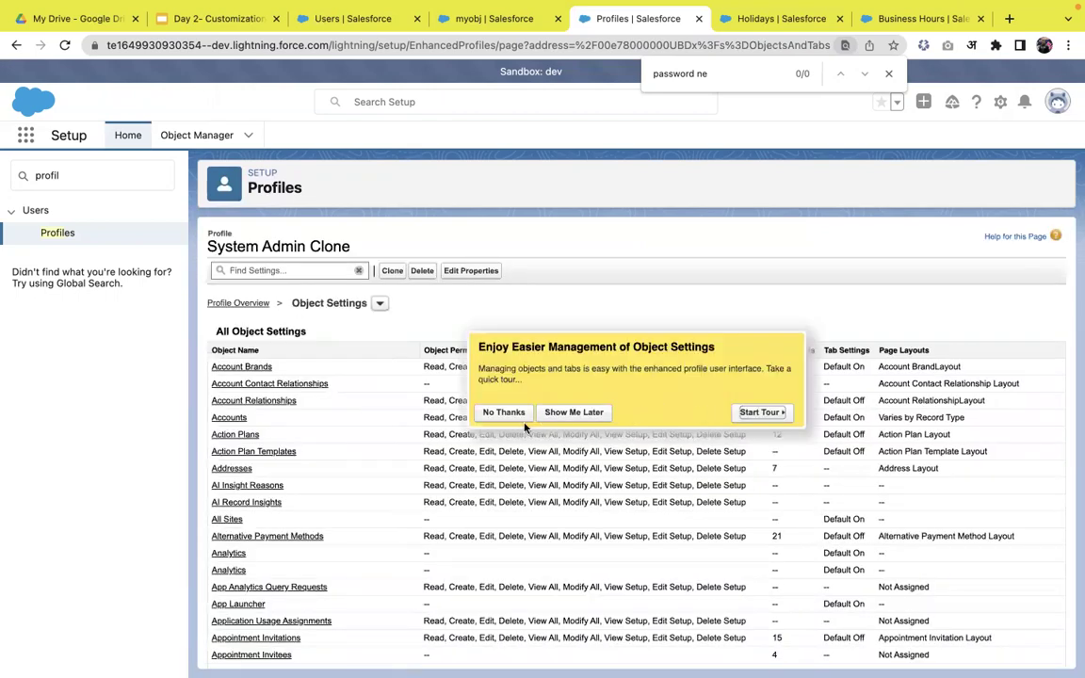
{"action": "left_click", "coordinate": [502, 412]}
{"action": "scroll", "coordinate": [405, 480], "scroll_direction": "down", "scroll_amount": 1}
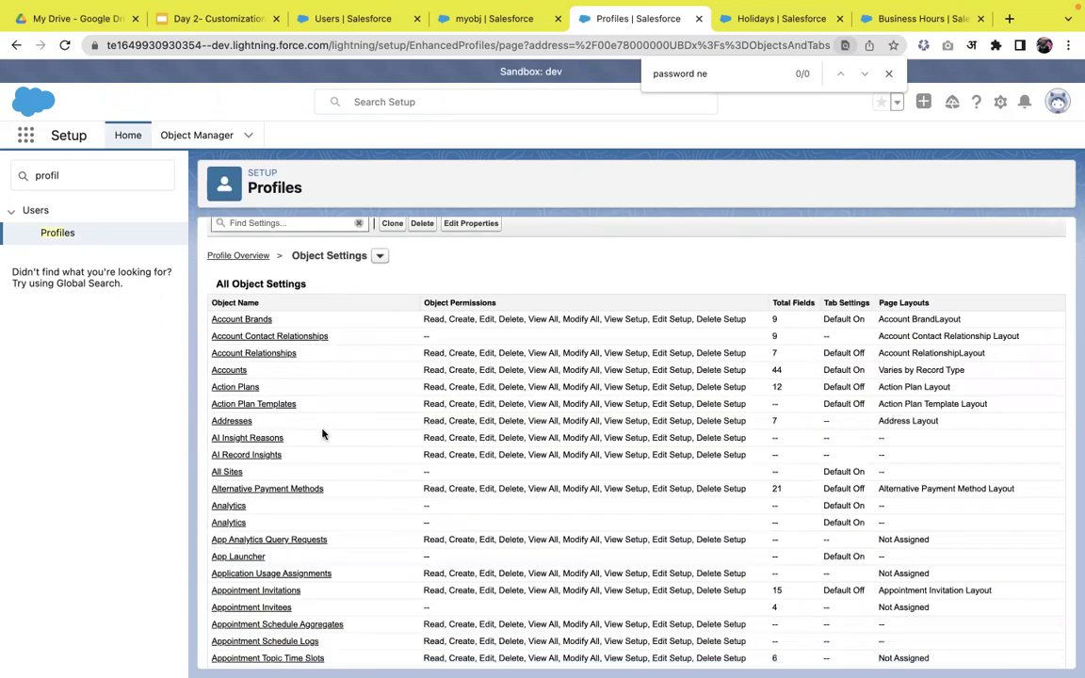
{"action": "left_click", "coordinate": [229, 370]}
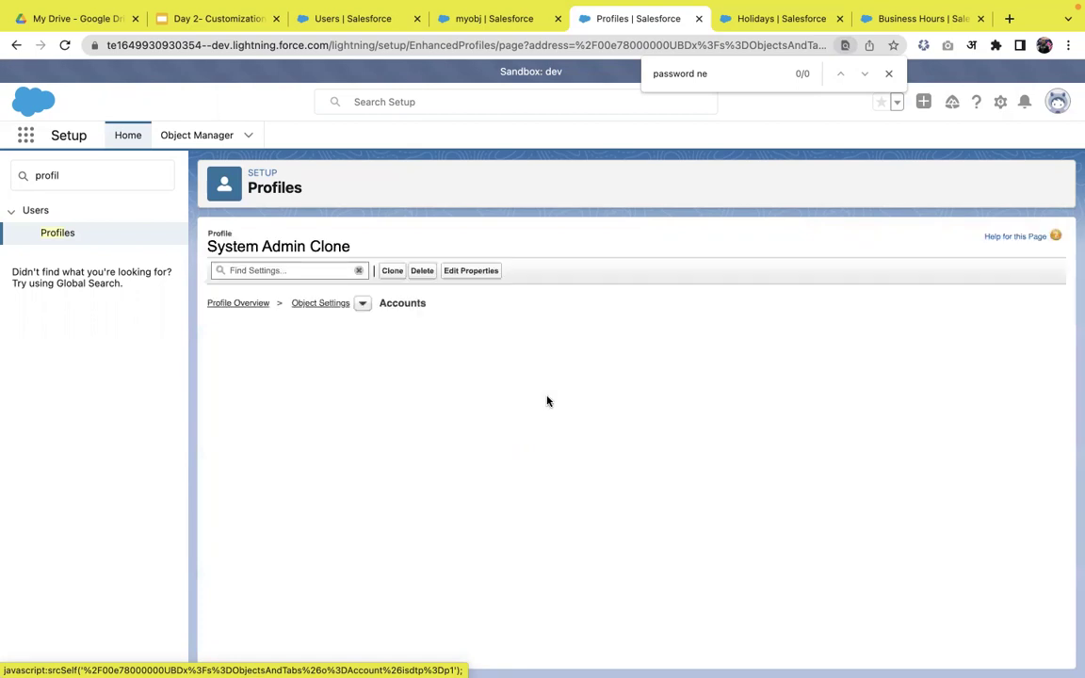
{"action": "scroll", "coordinate": [496, 482], "scroll_direction": "down", "scroll_amount": 2}
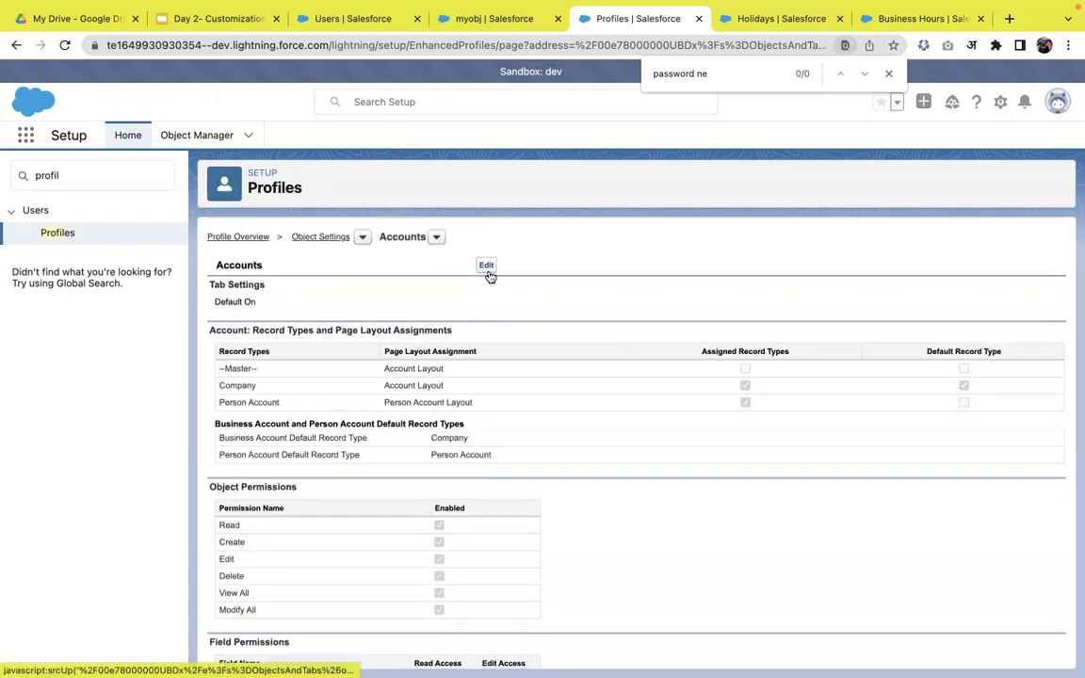
- Edit the Accounts settings, keep tab visibility Default On, and scroll to Field Permissions
{"action": "left_click", "coordinate": [487, 267]}
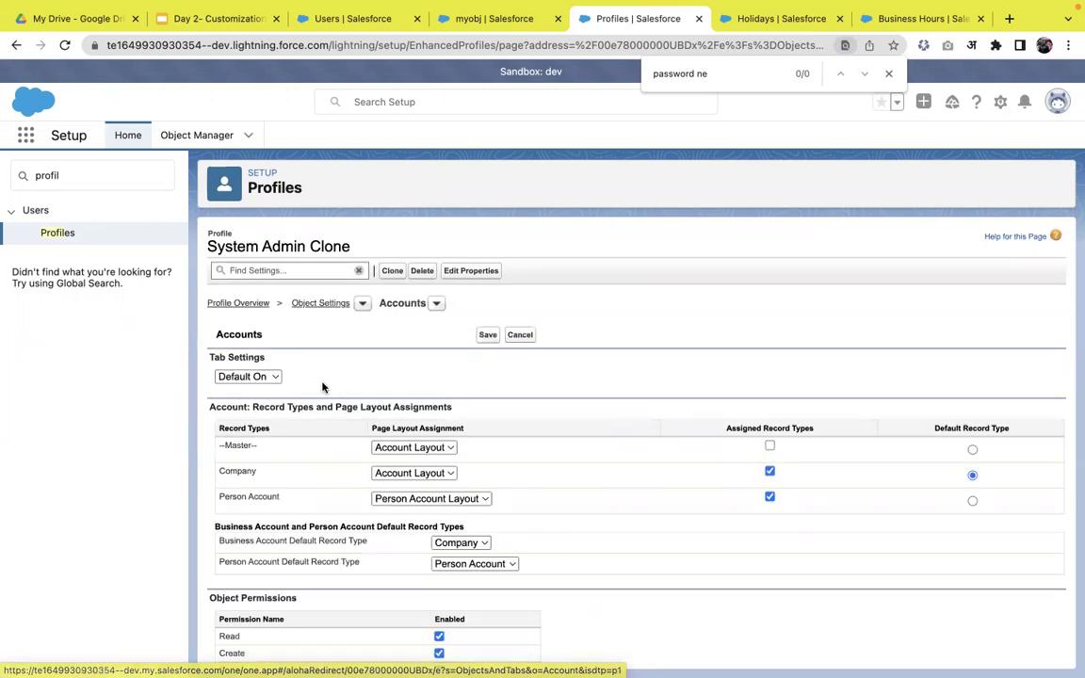
{"action": "left_click", "coordinate": [263, 376]}
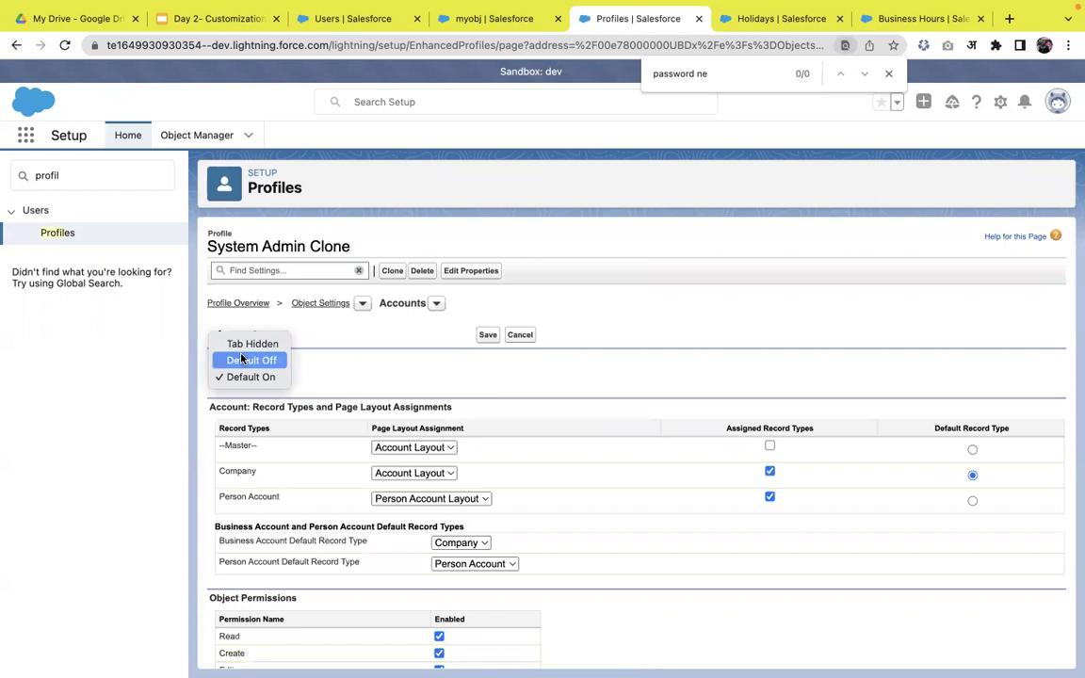
{"action": "left_click", "coordinate": [369, 381]}
{"action": "scroll", "coordinate": [369, 380], "scroll_direction": "down", "scroll_amount": 5}
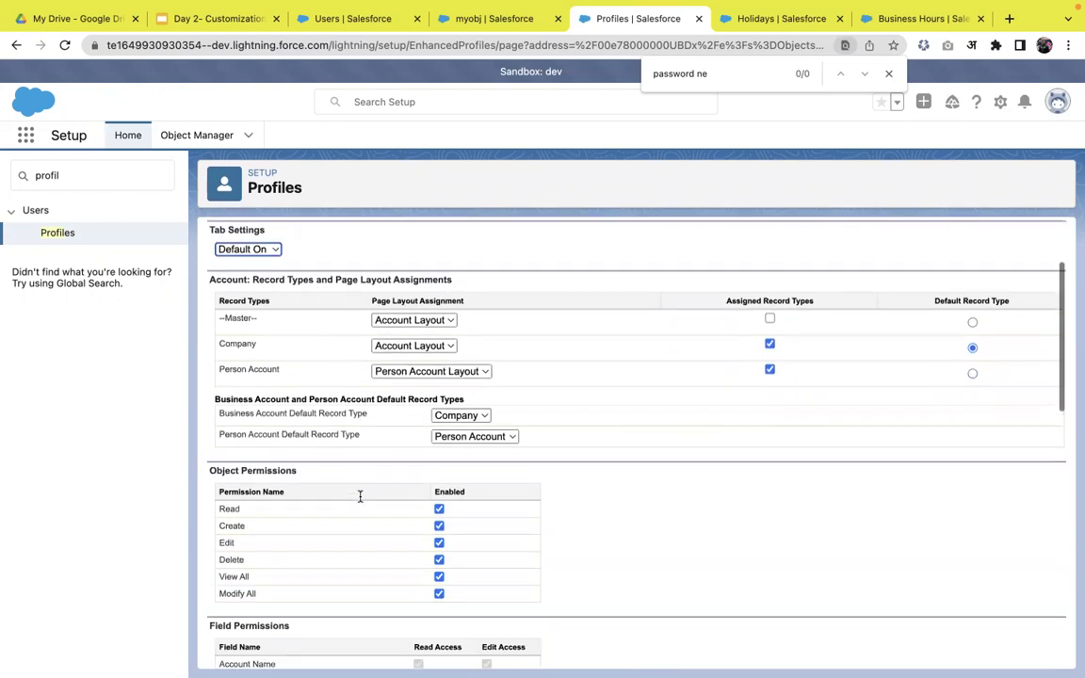
{"action": "scroll", "coordinate": [301, 452], "scroll_direction": "down", "scroll_amount": 1}
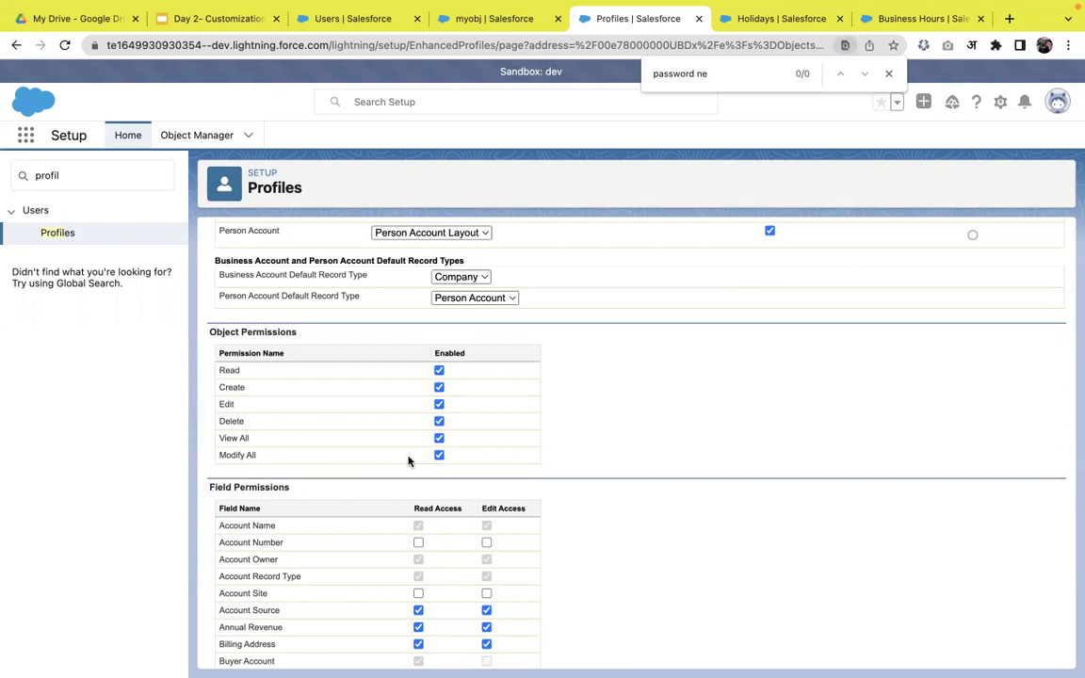
{"action": "scroll", "coordinate": [408, 457], "scroll_direction": "down", "scroll_amount": 2}
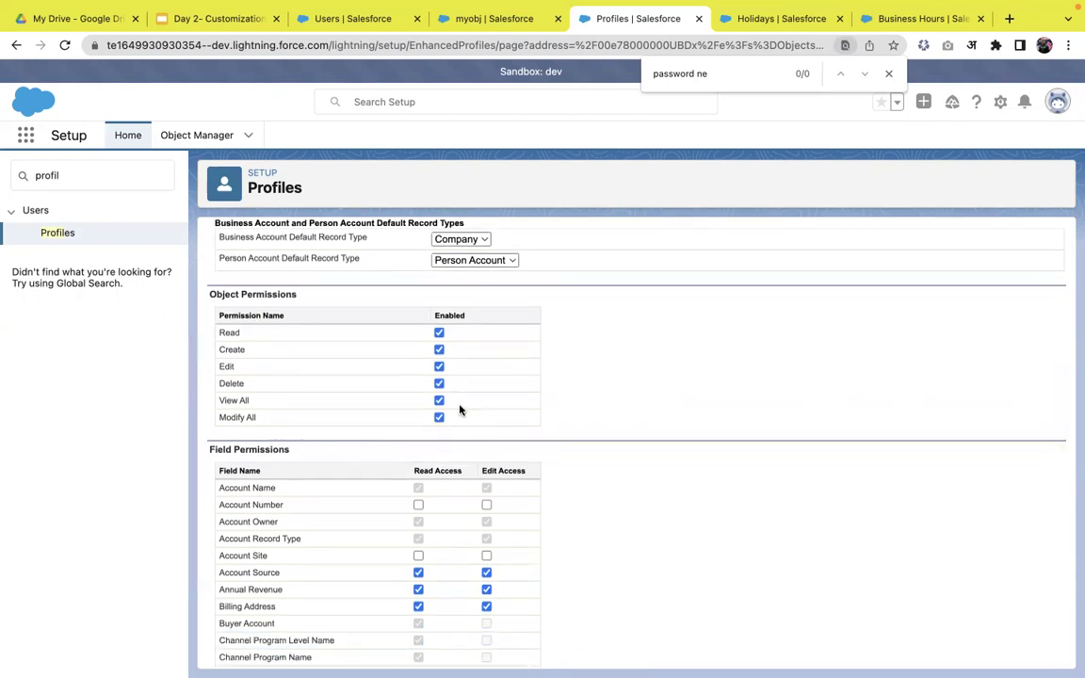
{"action": "scroll", "coordinate": [459, 409], "scroll_direction": "down", "scroll_amount": 2}
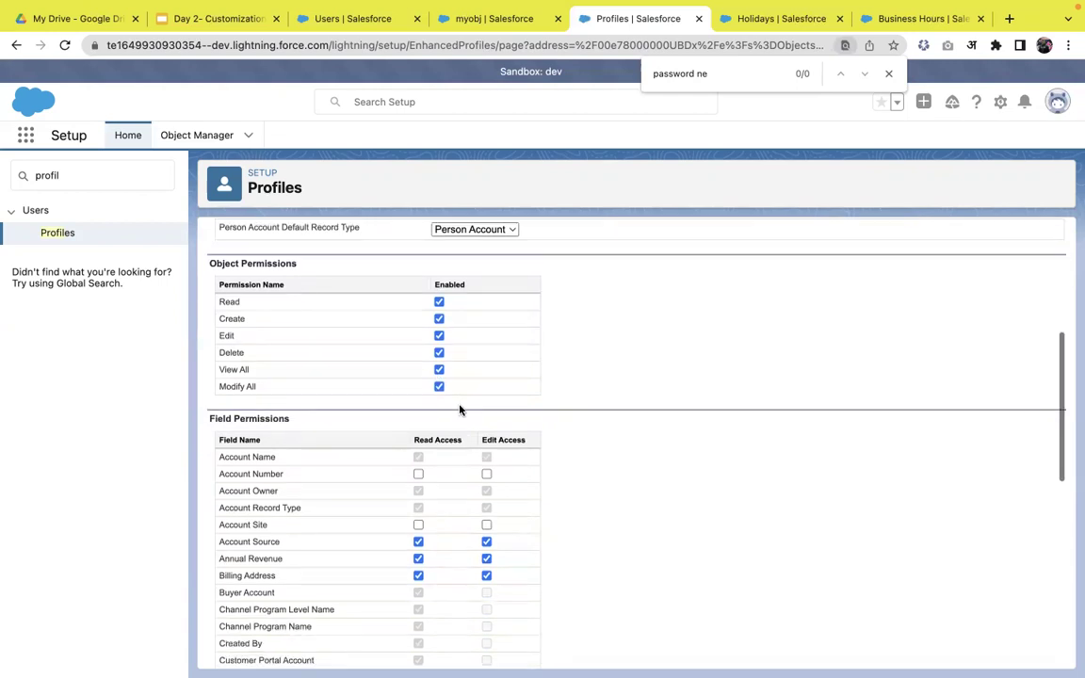
{"action": "scroll", "coordinate": [429, 502], "scroll_direction": "down", "scroll_amount": 2}
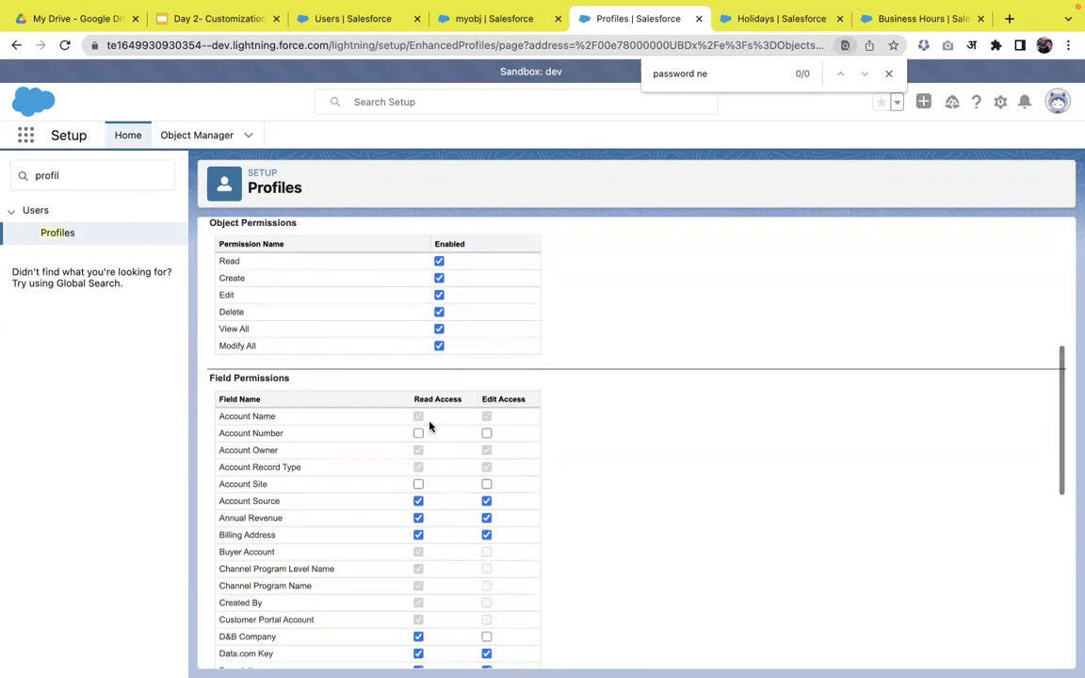
{"action": "scroll", "coordinate": [428, 481], "scroll_direction": "down", "scroll_amount": 2}
{"action": "scroll", "coordinate": [432, 480], "scroll_direction": "down", "scroll_amount": 2}
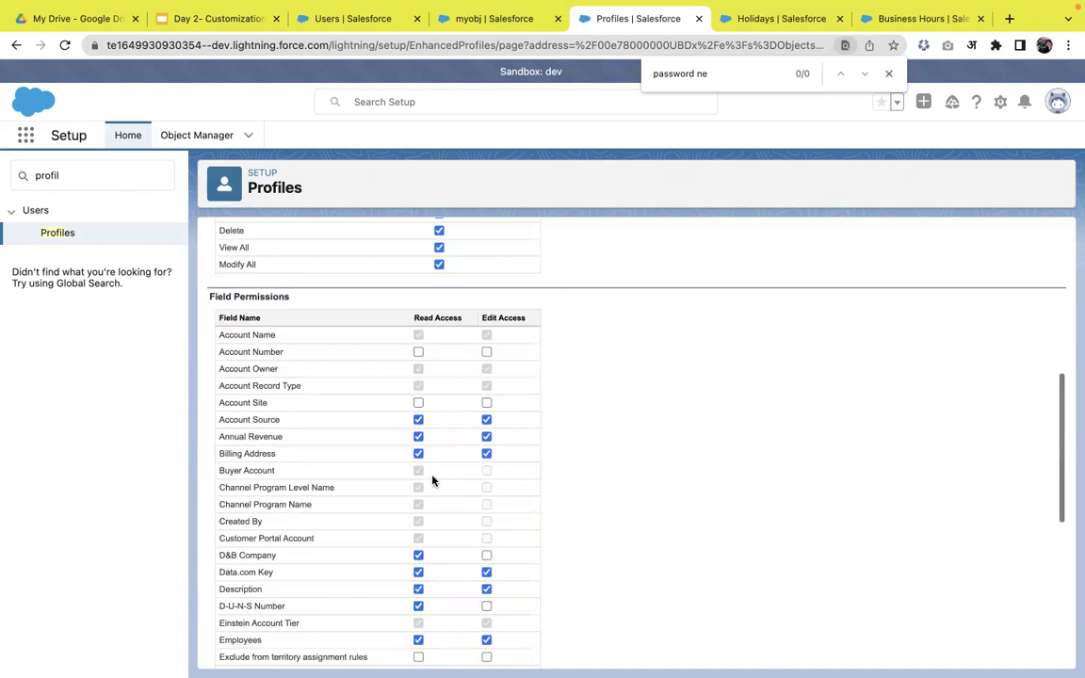
- Remove edit access for Account Source, Annual Revenue and Billing Address
{"action": "left_click", "coordinate": [486, 421]}
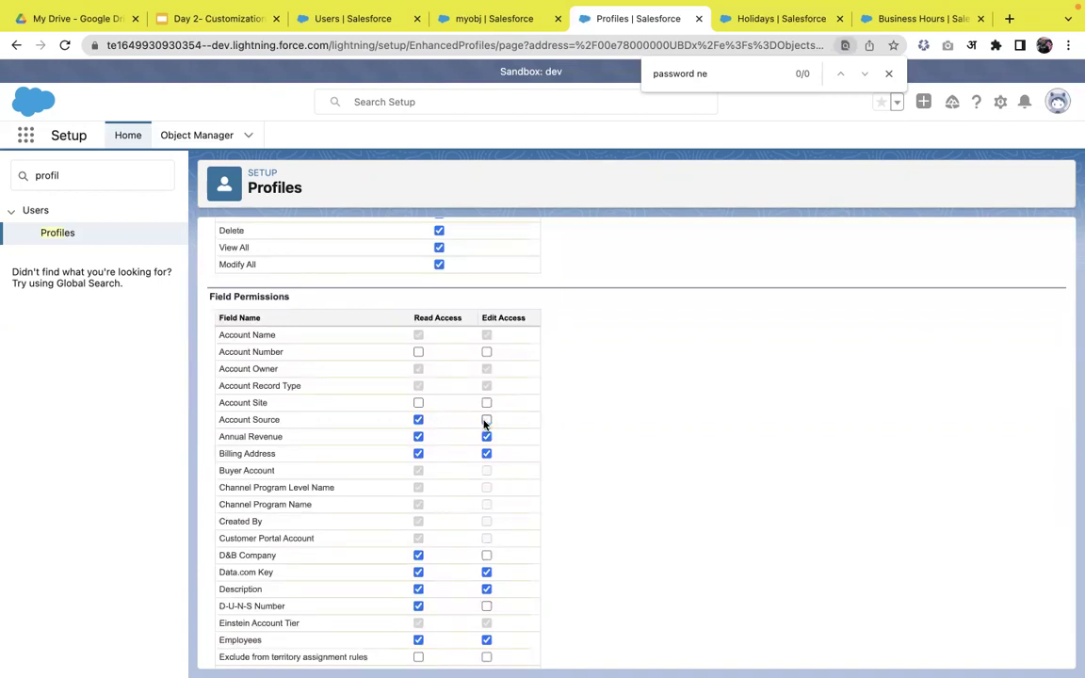
{"action": "left_click", "coordinate": [486, 437]}
{"action": "left_click", "coordinate": [486, 454]}
{"action": "scroll", "coordinate": [486, 458], "scroll_direction": "down", "scroll_amount": 3}
{"action": "scroll", "coordinate": [485, 458], "scroll_direction": "down", "scroll_amount": 2}
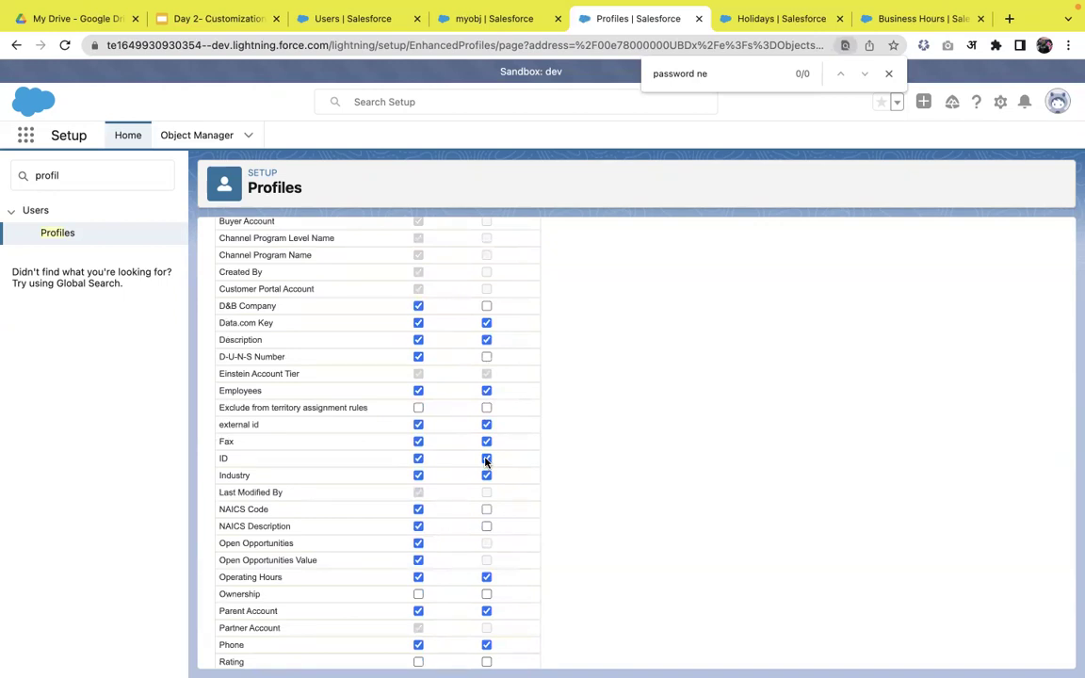
{"action": "scroll", "coordinate": [485, 387], "scroll_direction": "up", "scroll_amount": 7}
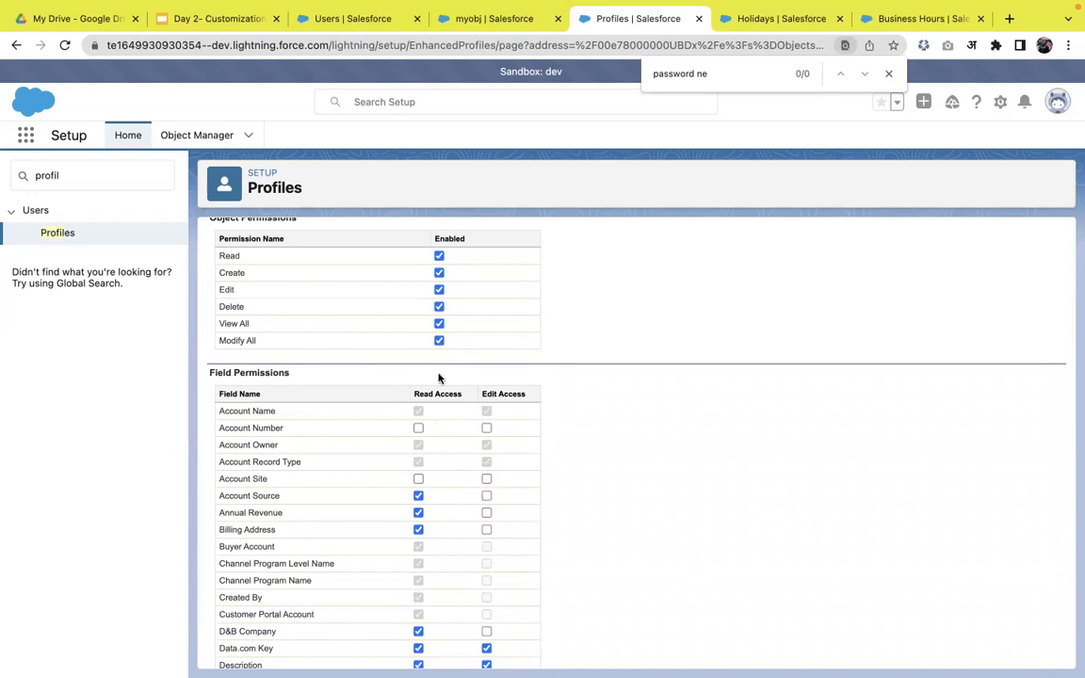
{"action": "scroll", "coordinate": [479, 474], "scroll_direction": "down", "scroll_amount": 1}
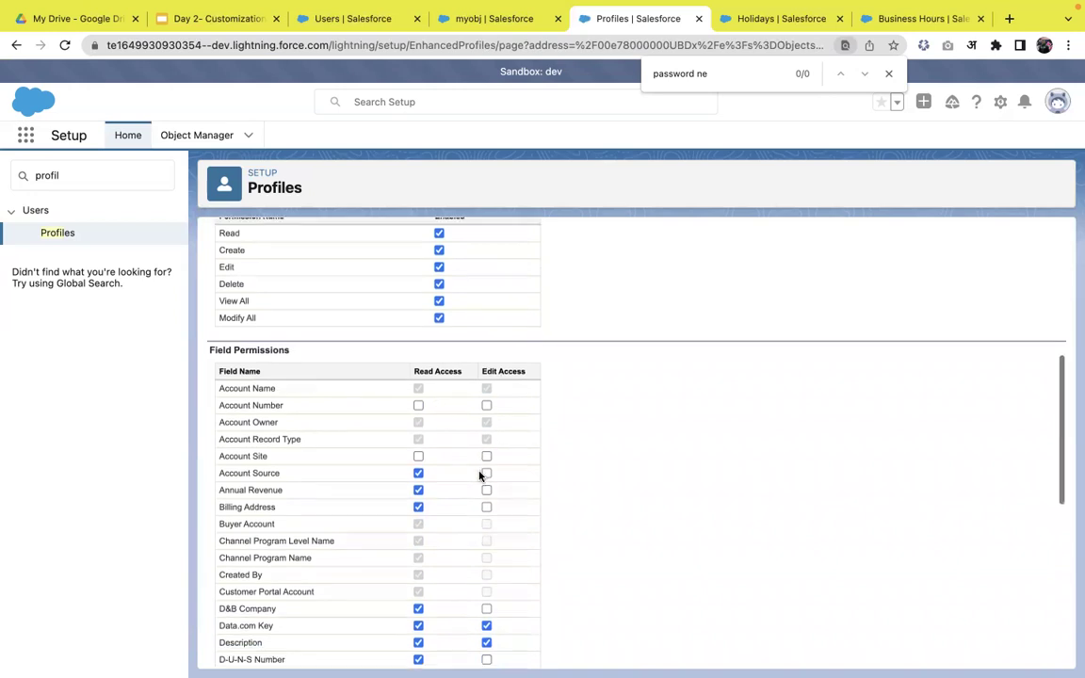
- Restore read and edit access for Account Source and Billing Address, leaving Annual Revenue with none
{"action": "left_click", "coordinate": [419, 507]}
{"action": "left_click", "coordinate": [419, 491]}
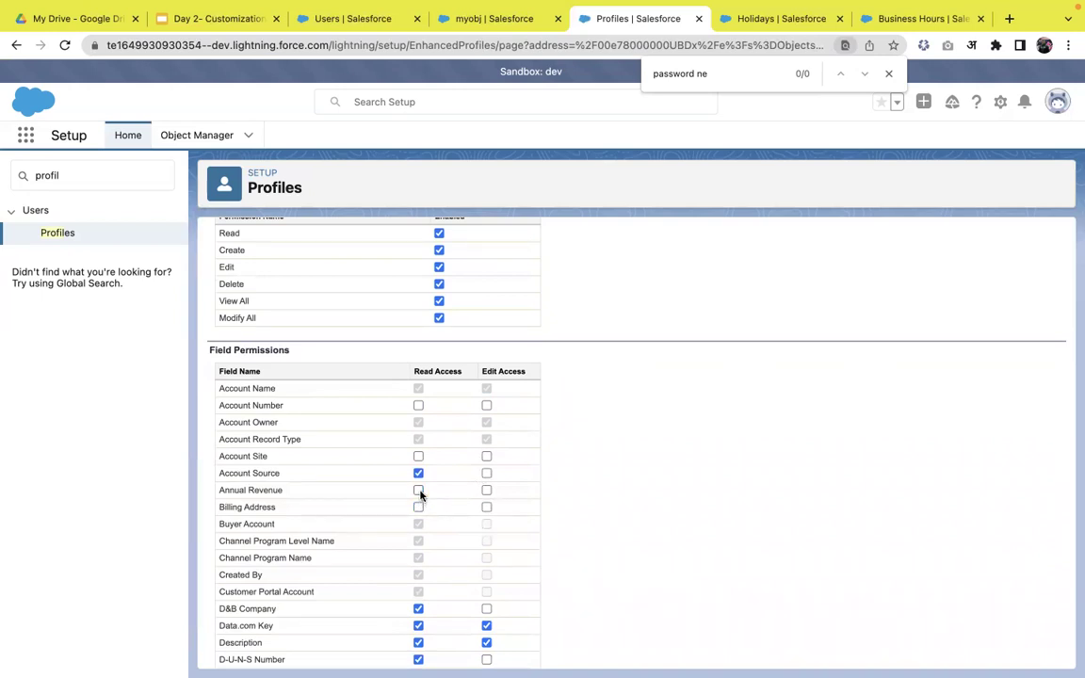
{"action": "left_click", "coordinate": [486, 473]}
{"action": "left_click", "coordinate": [485, 490]}
{"action": "left_click", "coordinate": [486, 506]}
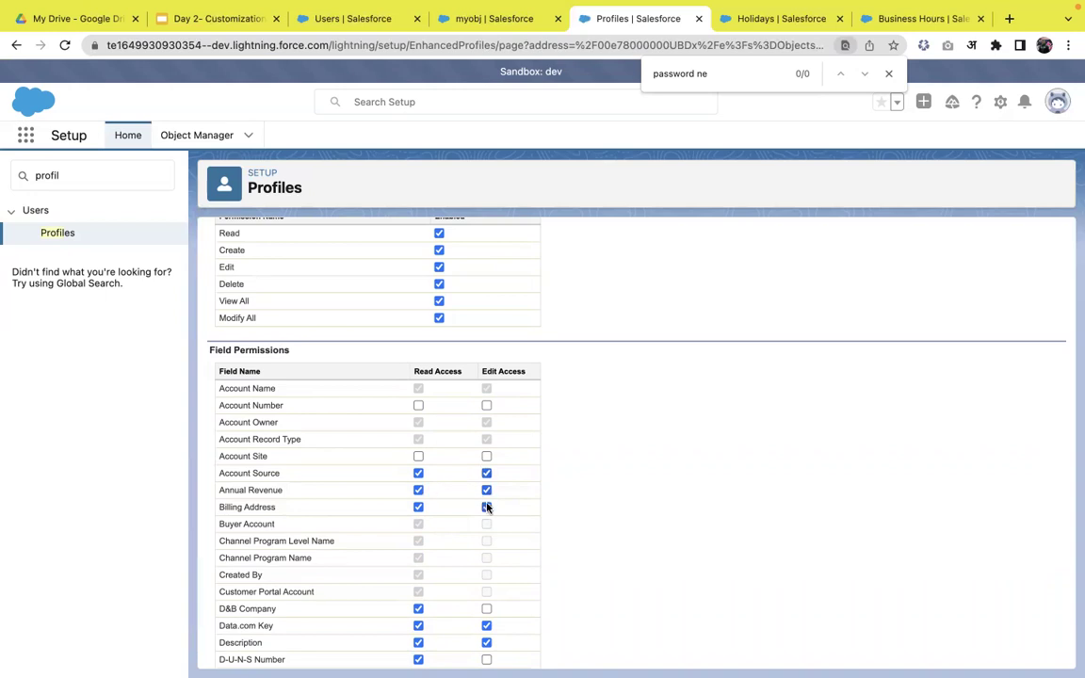
{"action": "left_click", "coordinate": [419, 491]}
{"action": "scroll", "coordinate": [419, 496], "scroll_direction": "down", "scroll_amount": 2}
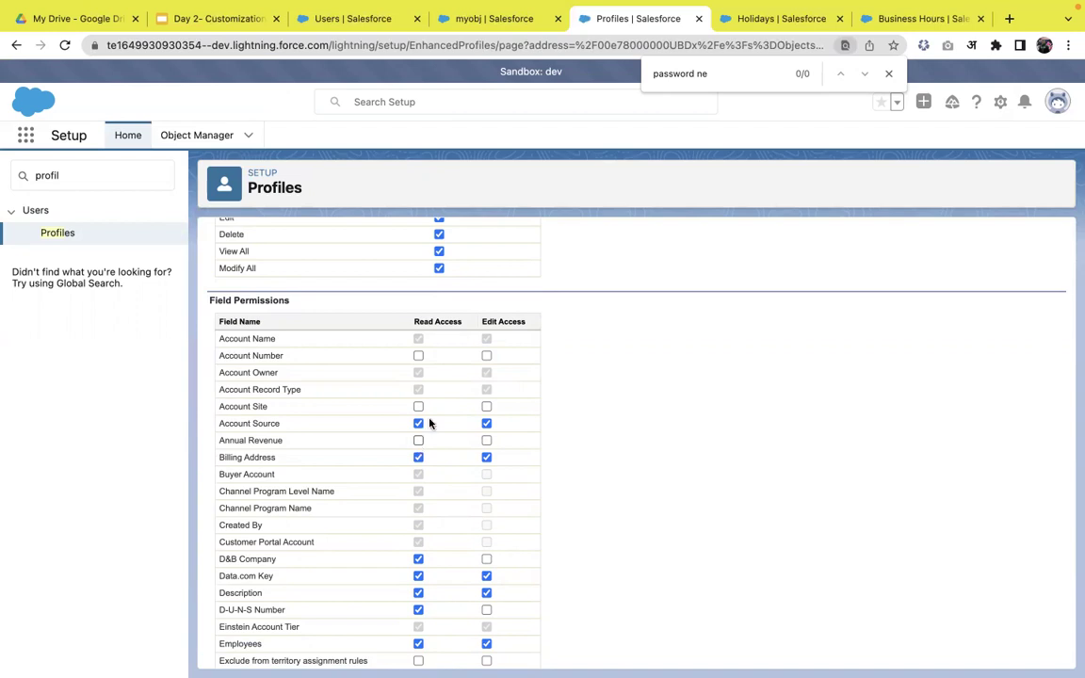
{"action": "scroll", "coordinate": [477, 430], "scroll_direction": "down", "scroll_amount": 1}
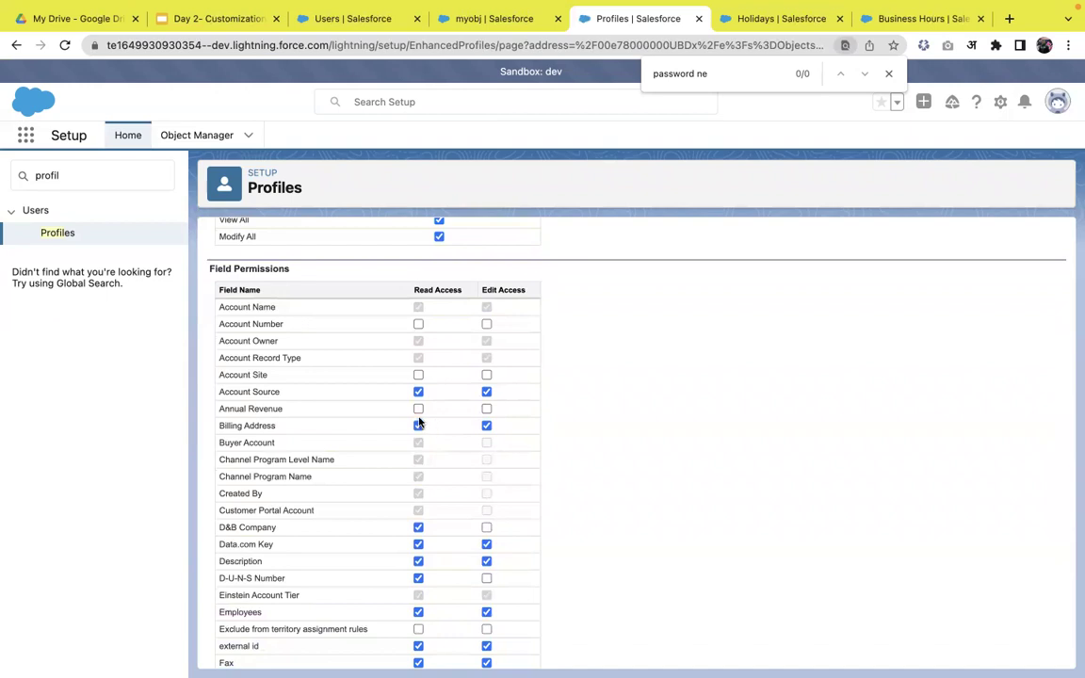
{"action": "scroll", "coordinate": [419, 414], "scroll_direction": "up", "scroll_amount": 5}
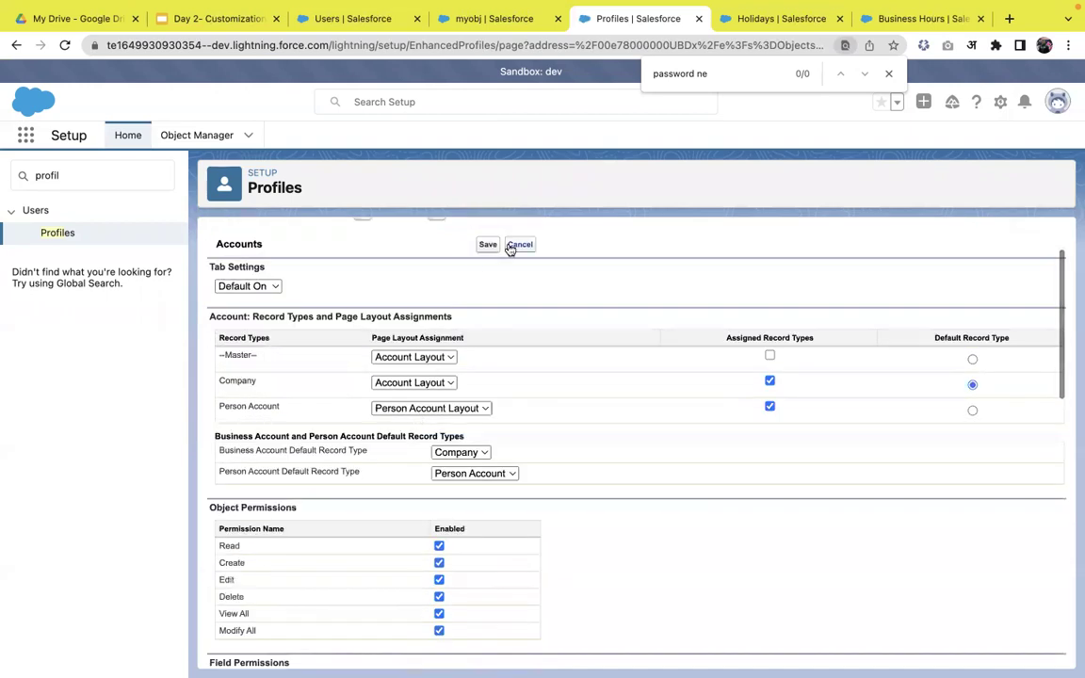
- Cancel the field-permission edits and show the profile overview's System section with Login Hours and Password Policies
{"action": "left_click", "coordinate": [518, 247]}
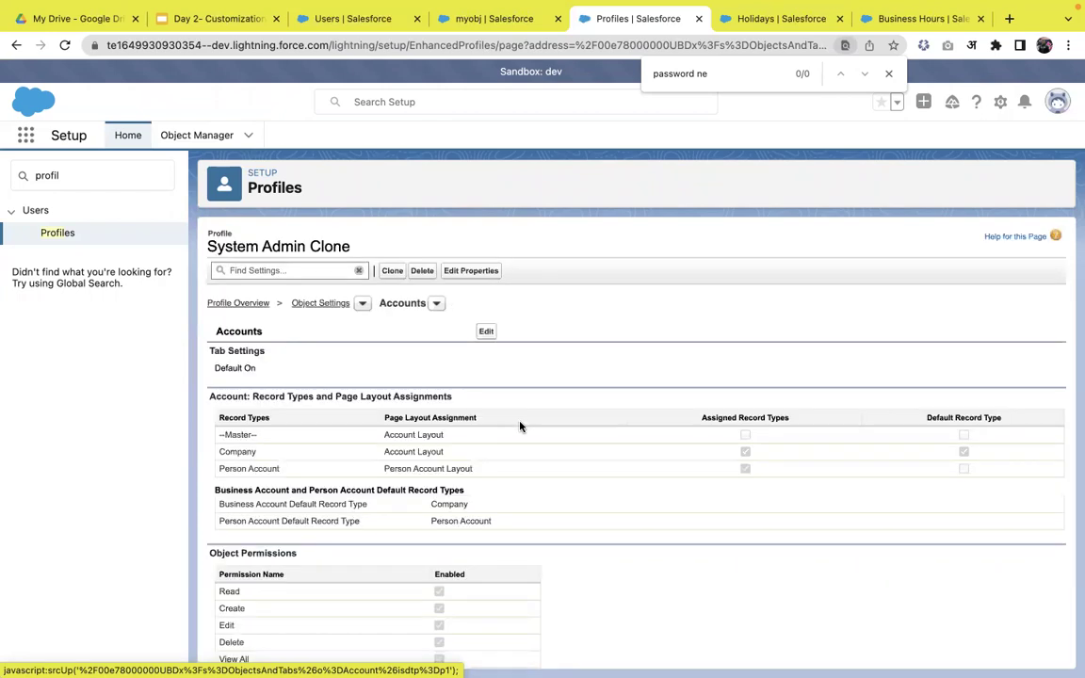
{"action": "left_click", "coordinate": [252, 304]}
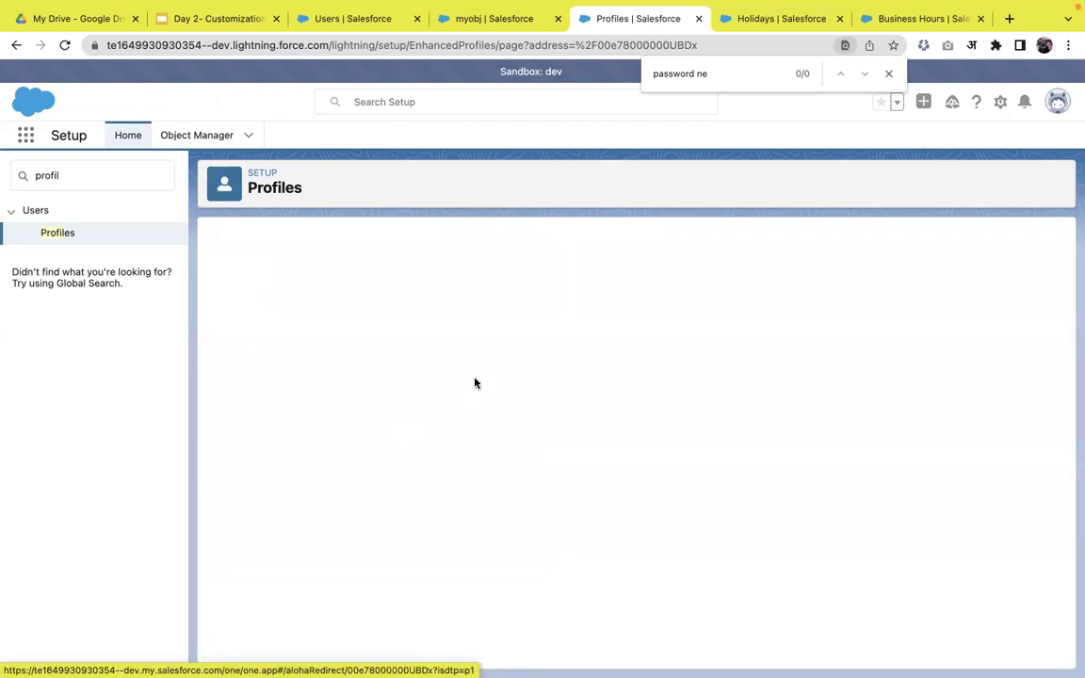
{"action": "scroll", "coordinate": [475, 380], "scroll_direction": "down", "scroll_amount": 10}
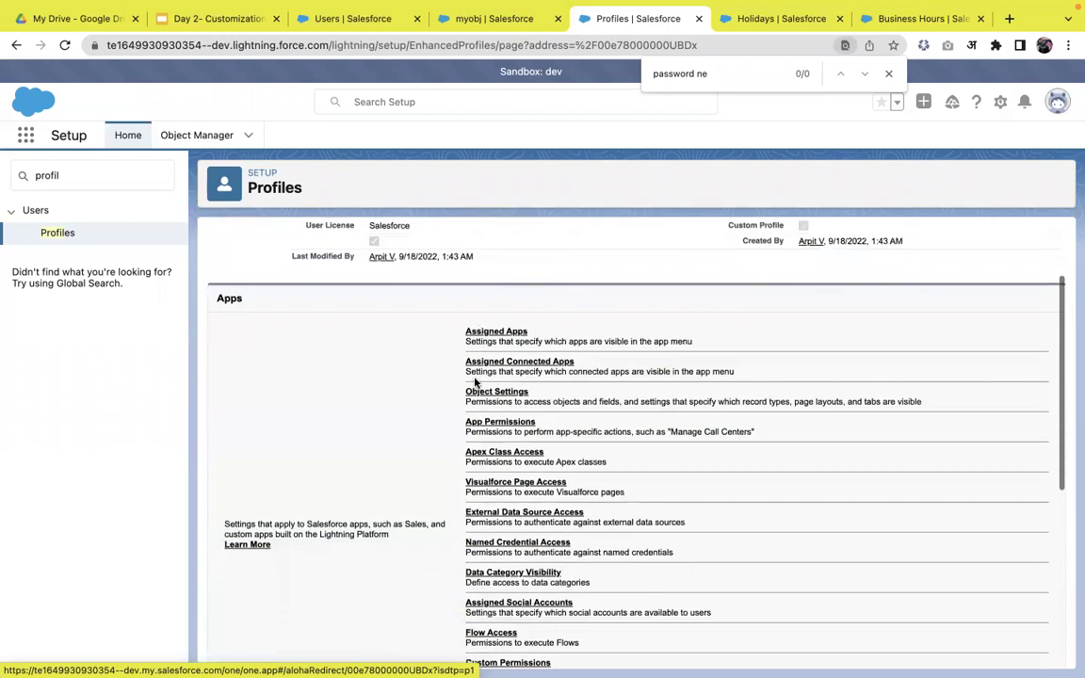
{"action": "scroll", "coordinate": [475, 380], "scroll_direction": "down", "scroll_amount": 2}
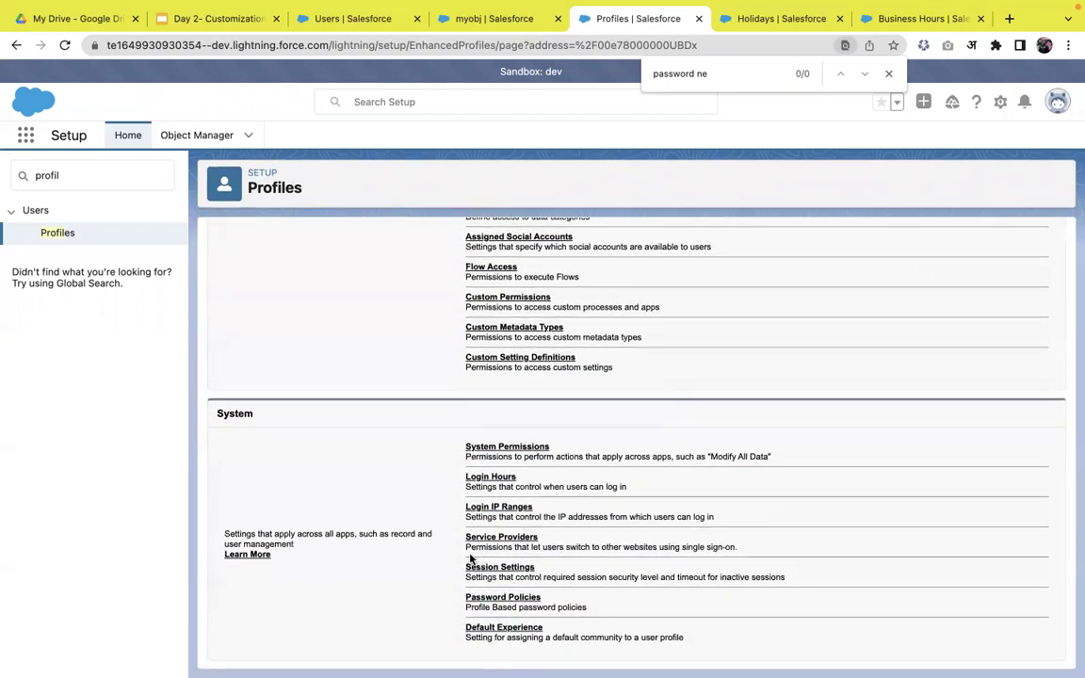
{"action": "scroll", "coordinate": [471, 560], "scroll_direction": "up", "scroll_amount": 1}
{"action": "scroll", "coordinate": [470, 559], "scroll_direction": "down", "scroll_amount": 1}
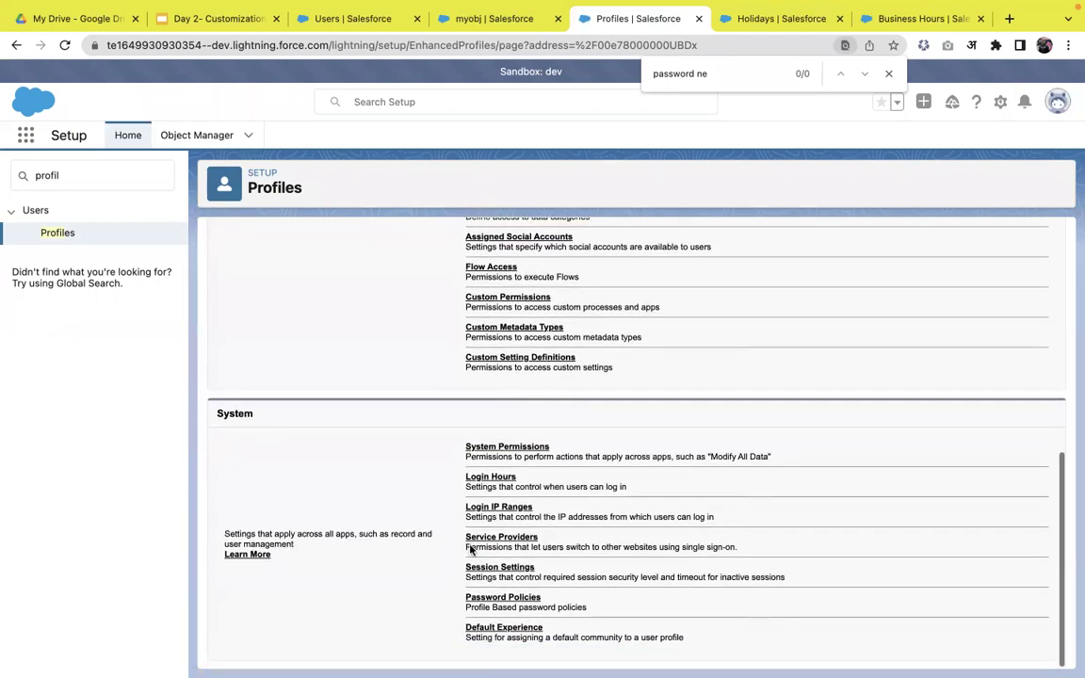
- Open the System Admin Clone's Login Hours in a new tab and start editing them
{"action": "right_click", "coordinate": [490, 479]}
{"action": "left_click", "coordinate": [545, 410]}
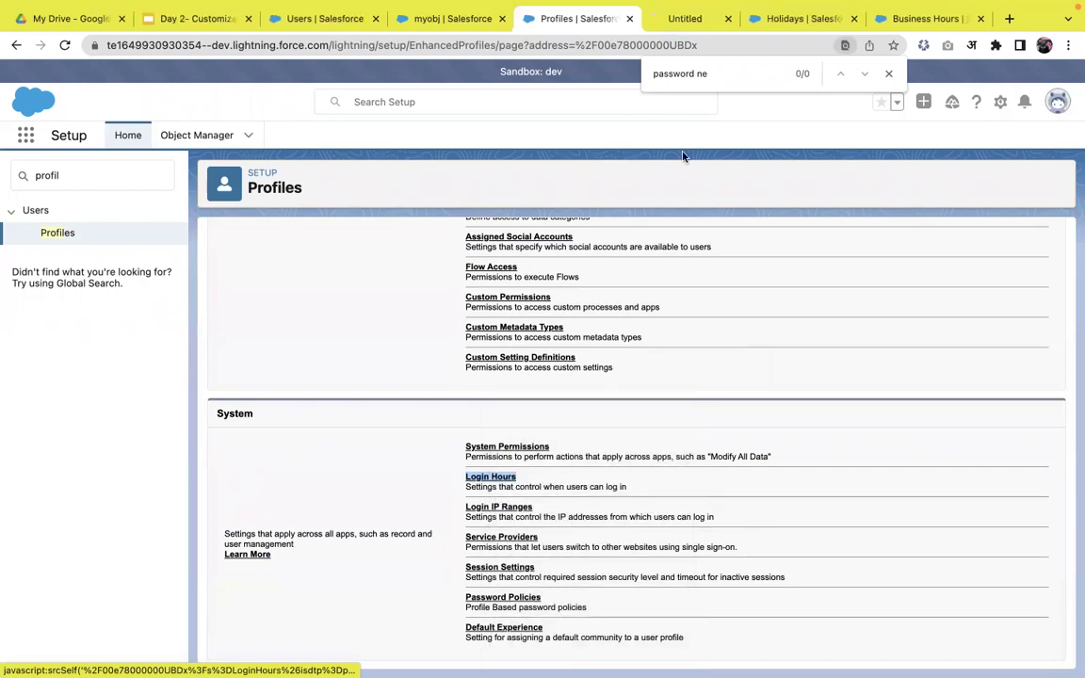
{"action": "left_click", "coordinate": [685, 18]}
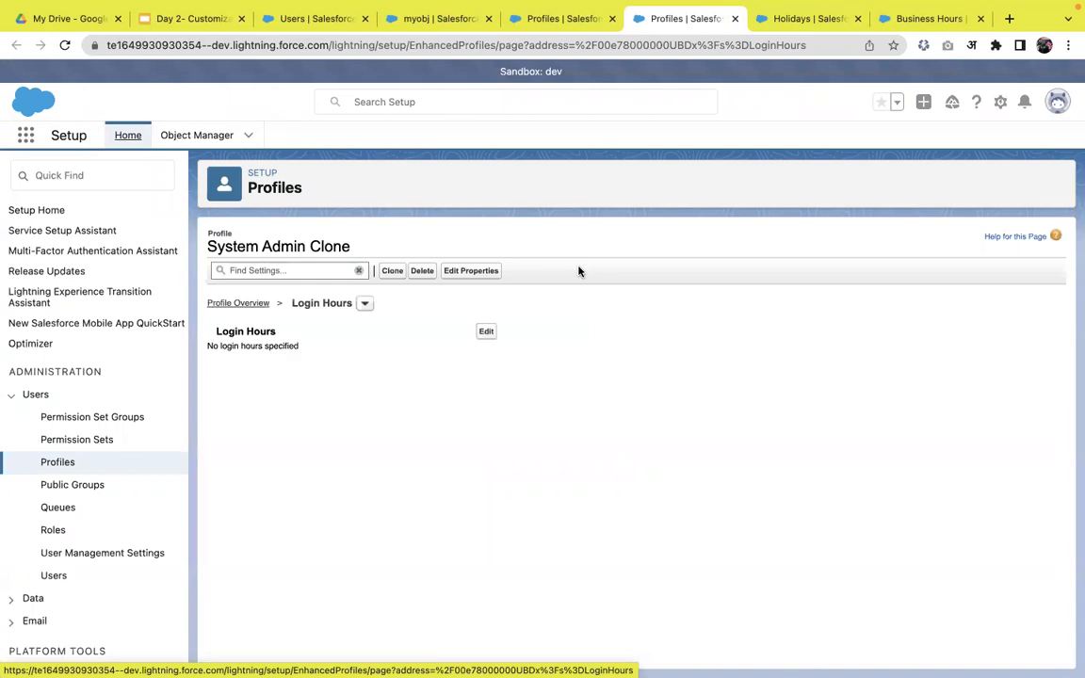
{"action": "left_click", "coordinate": [488, 333]}
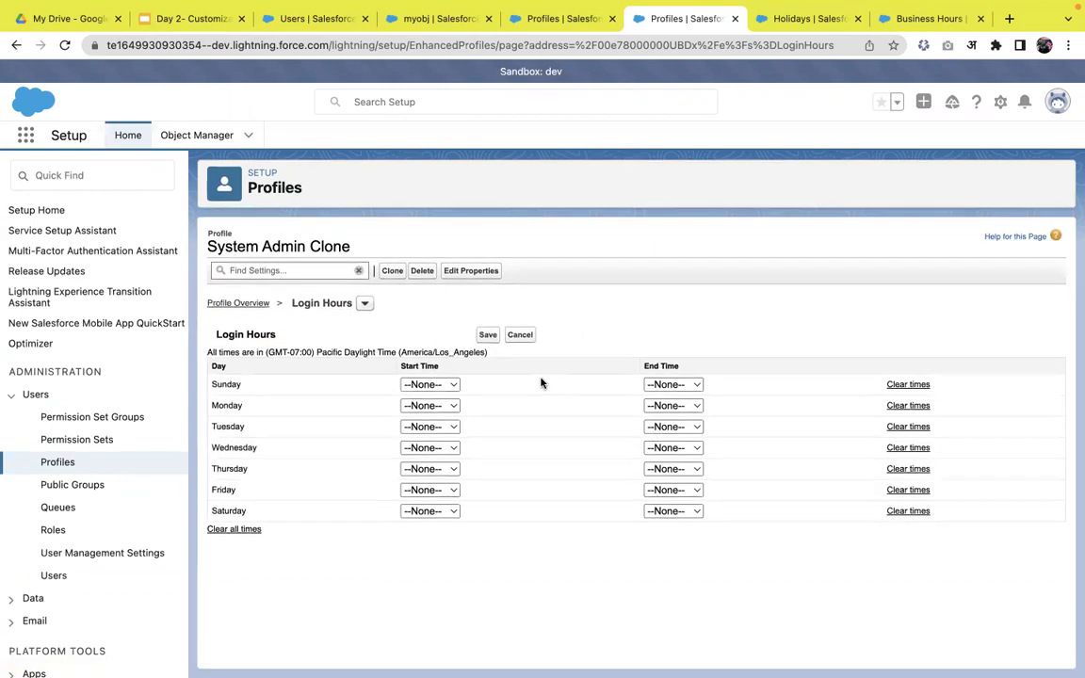
- Set Monday's login hours to 1:00 PM–8:00 PM, leaving Sunday unchanged, and save
{"action": "left_click", "coordinate": [439, 387]}
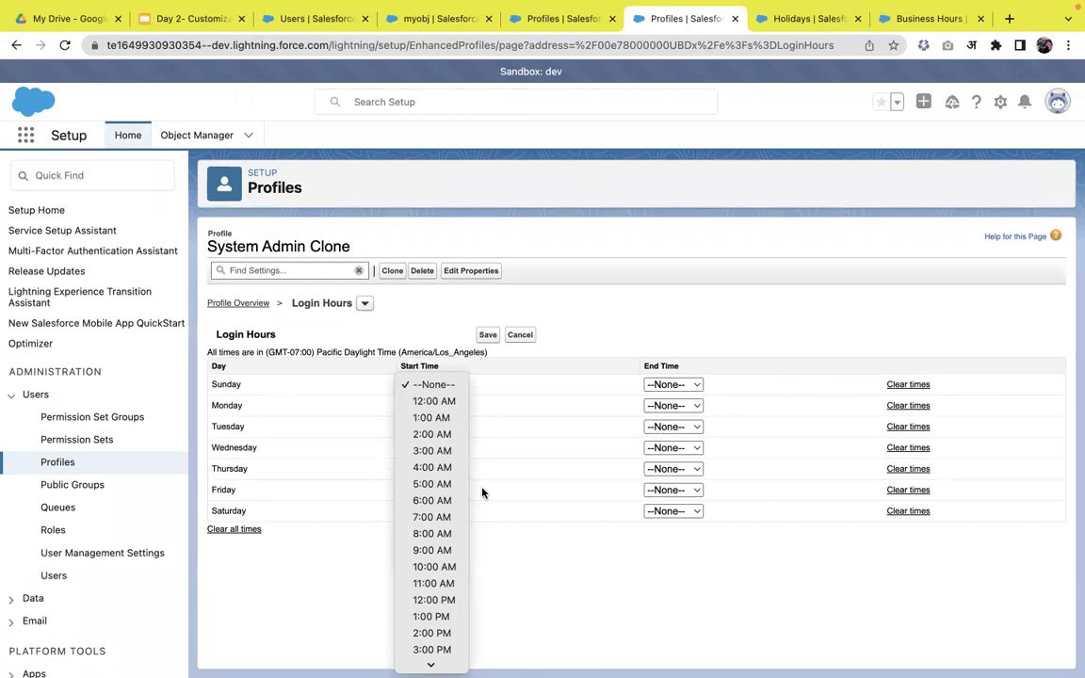
{"action": "left_click", "coordinate": [552, 447]}
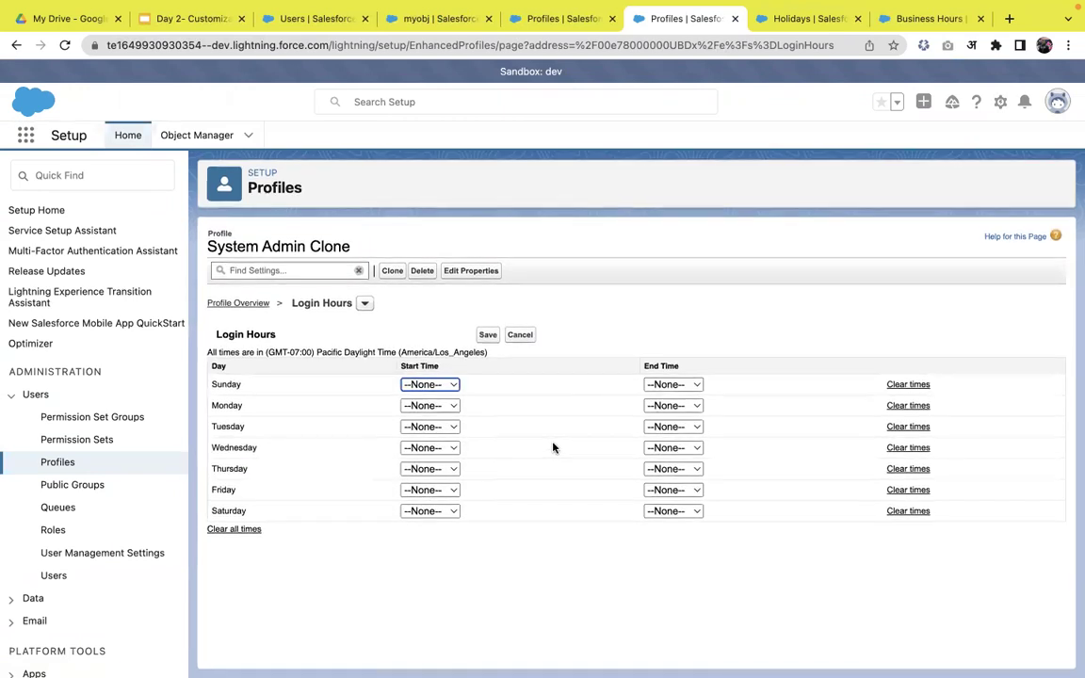
{"action": "left_click", "coordinate": [431, 405]}
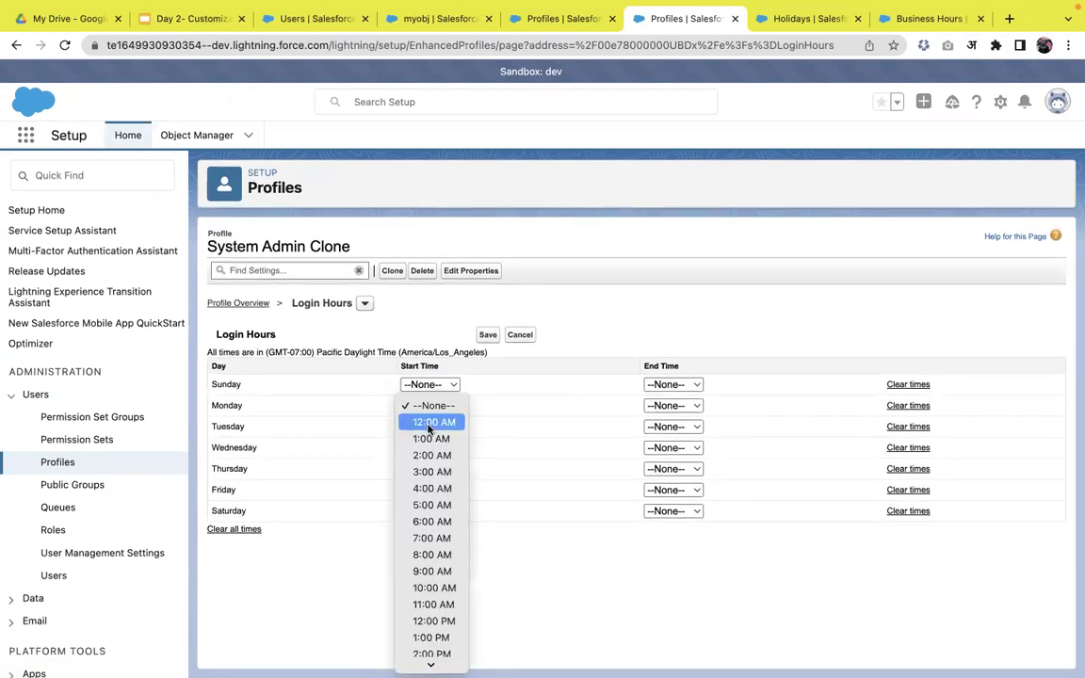
{"action": "scroll", "coordinate": [428, 439], "scroll_direction": "down", "scroll_amount": 3}
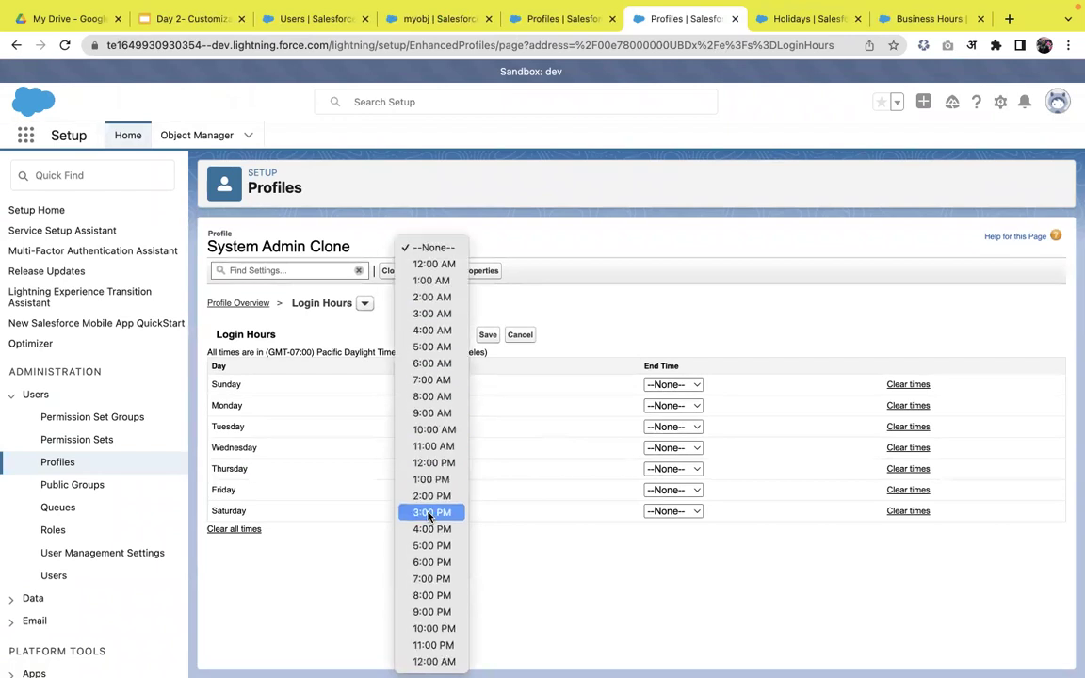
{"action": "left_click", "coordinate": [435, 484]}
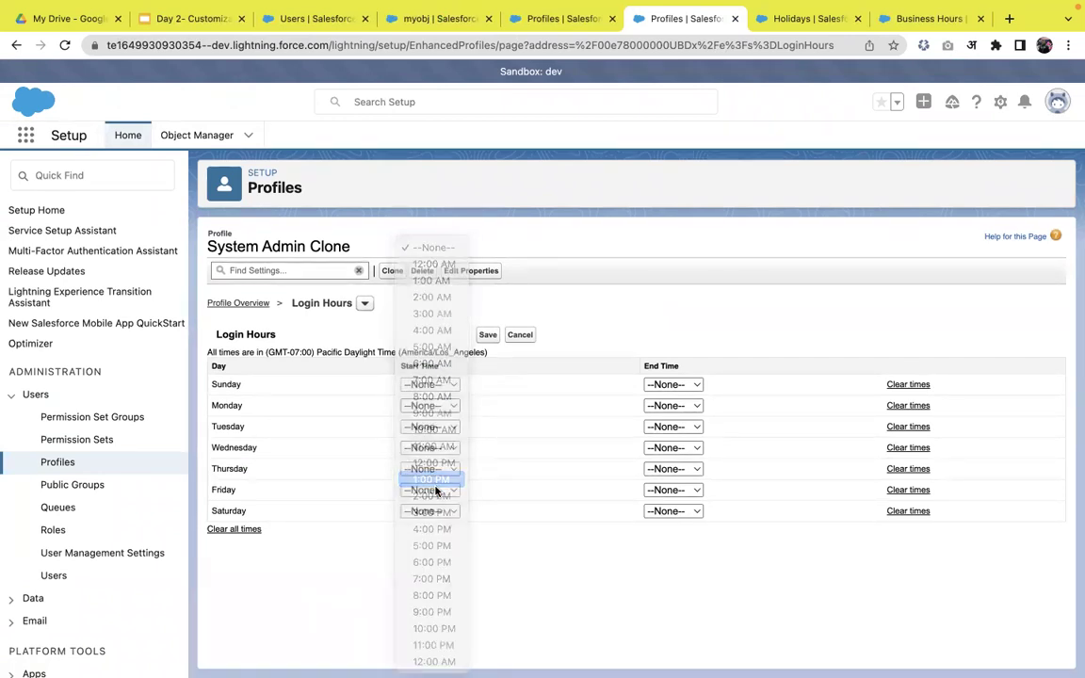
{"action": "left_click", "coordinate": [686, 406]}
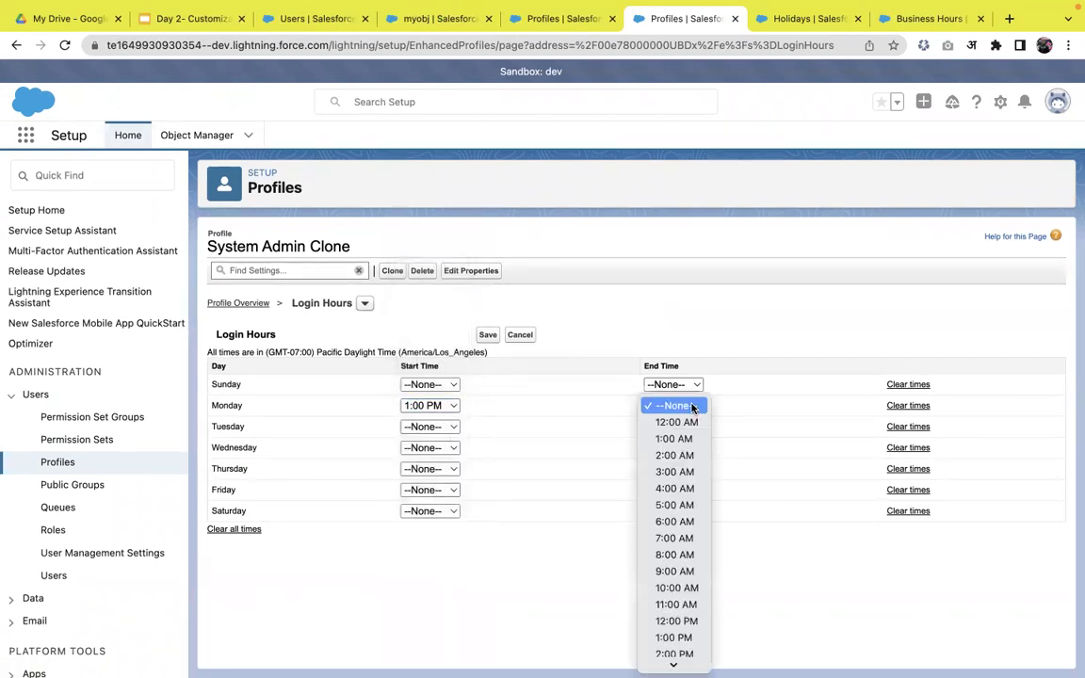
{"action": "scroll", "coordinate": [694, 612], "scroll_direction": "down", "scroll_amount": 3}
{"action": "left_click", "coordinate": [694, 595]}
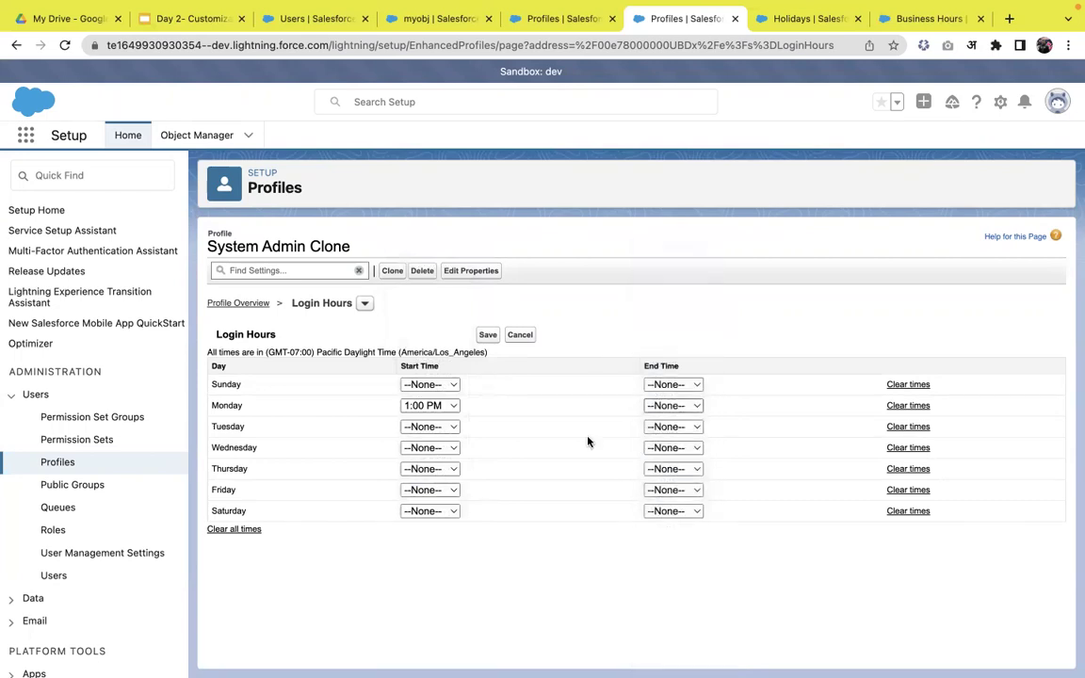
{"action": "left_click", "coordinate": [489, 338]}
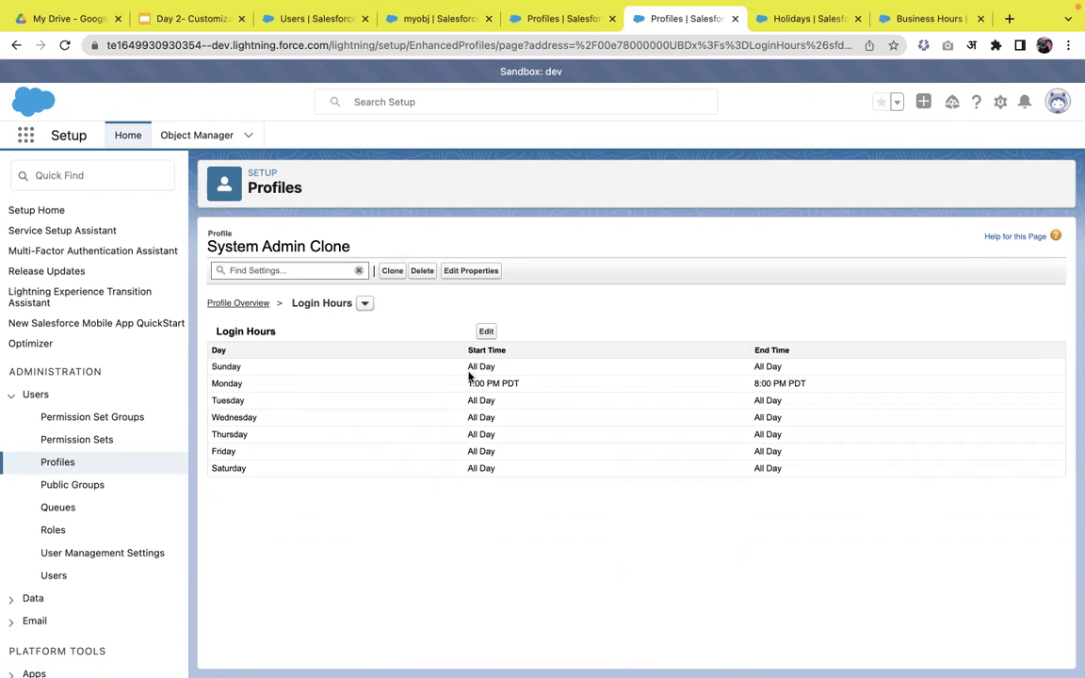
{"action": "left_click_drag", "start_coordinate": [469, 367], "coordinate": [586, 359]}
{"action": "left_click", "coordinate": [760, 365]}
- From the profile overview, open Login IP Ranges in a new tab
{"action": "left_click", "coordinate": [583, 28]}
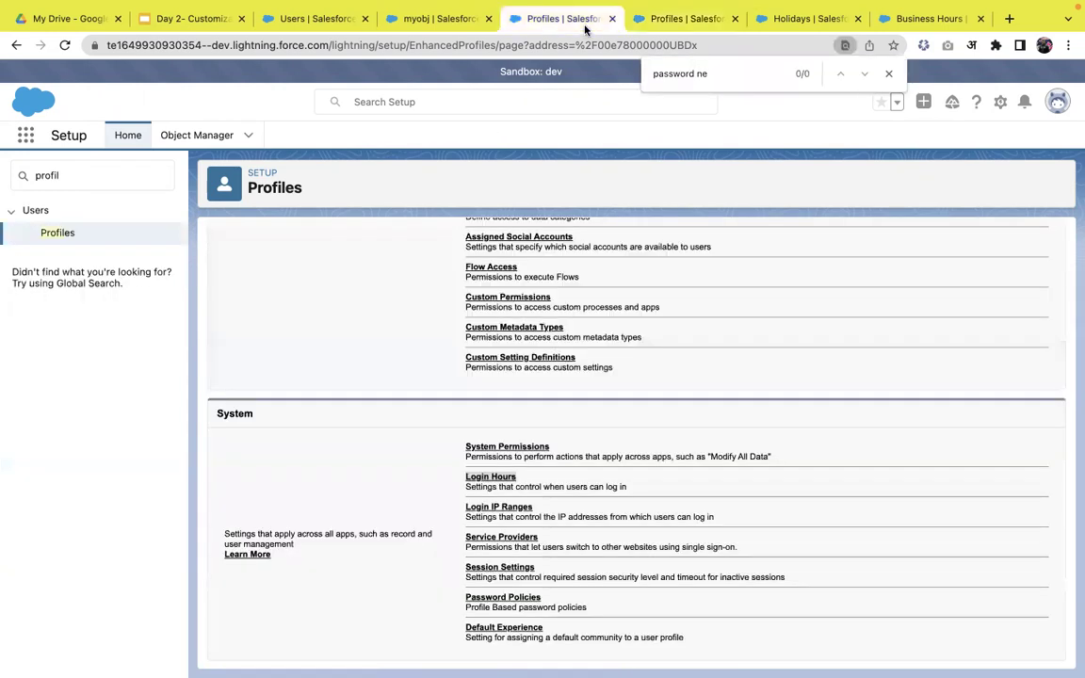
{"action": "right_click", "coordinate": [508, 510]}
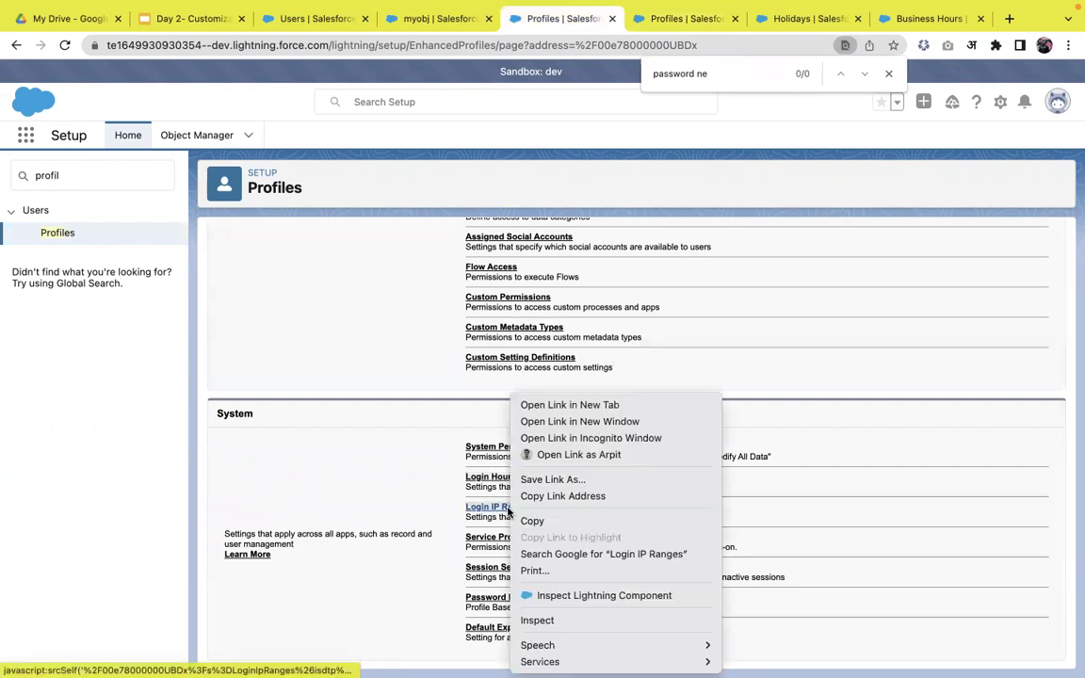
{"action": "left_click", "coordinate": [579, 406]}
{"action": "left_click", "coordinate": [708, 18]}
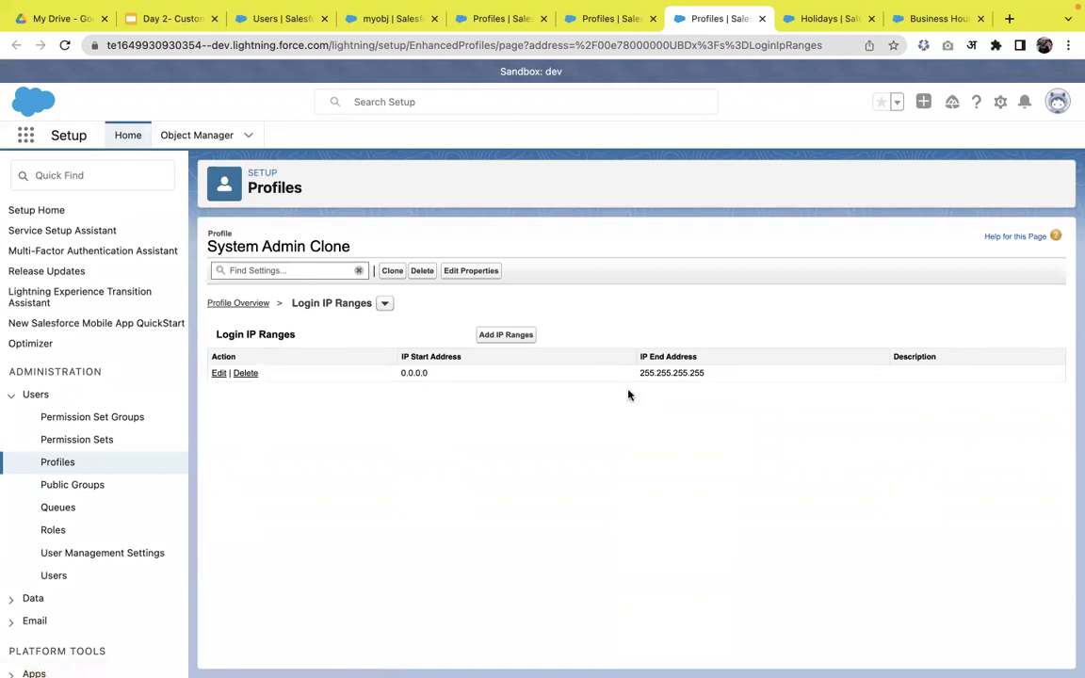
- Cancel the new IP range, keeping only 0.0.0.0–255.255.255.255, and return to System settings
{"action": "left_click", "coordinate": [506, 336]}
{"action": "left_click", "coordinate": [501, 450]}
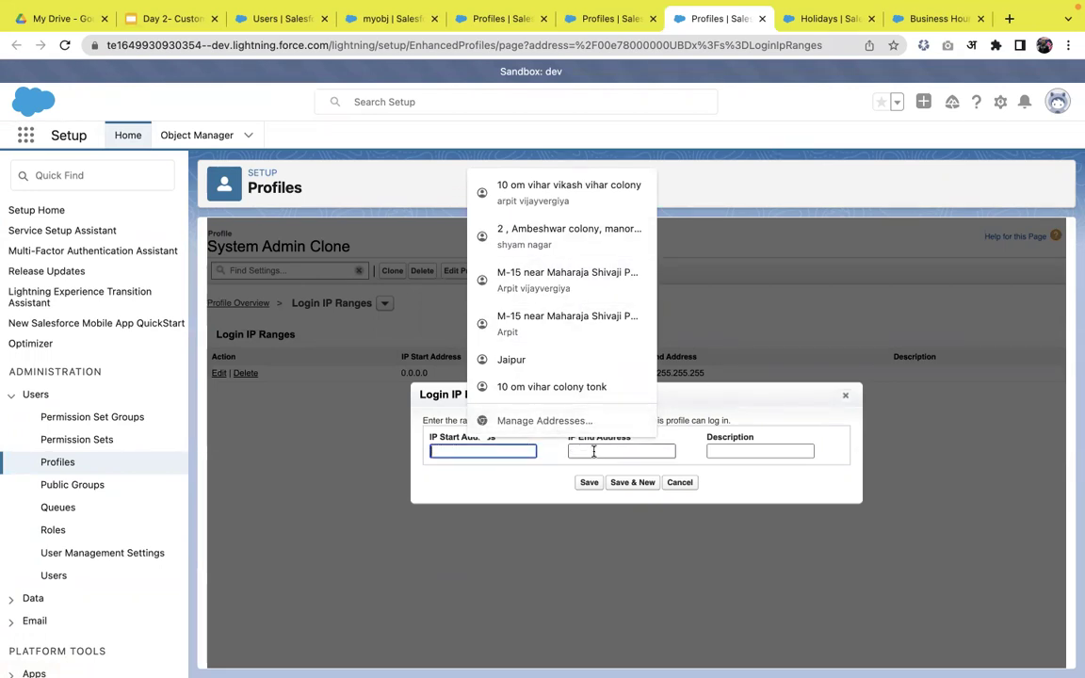
{"action": "left_click", "coordinate": [454, 467]}
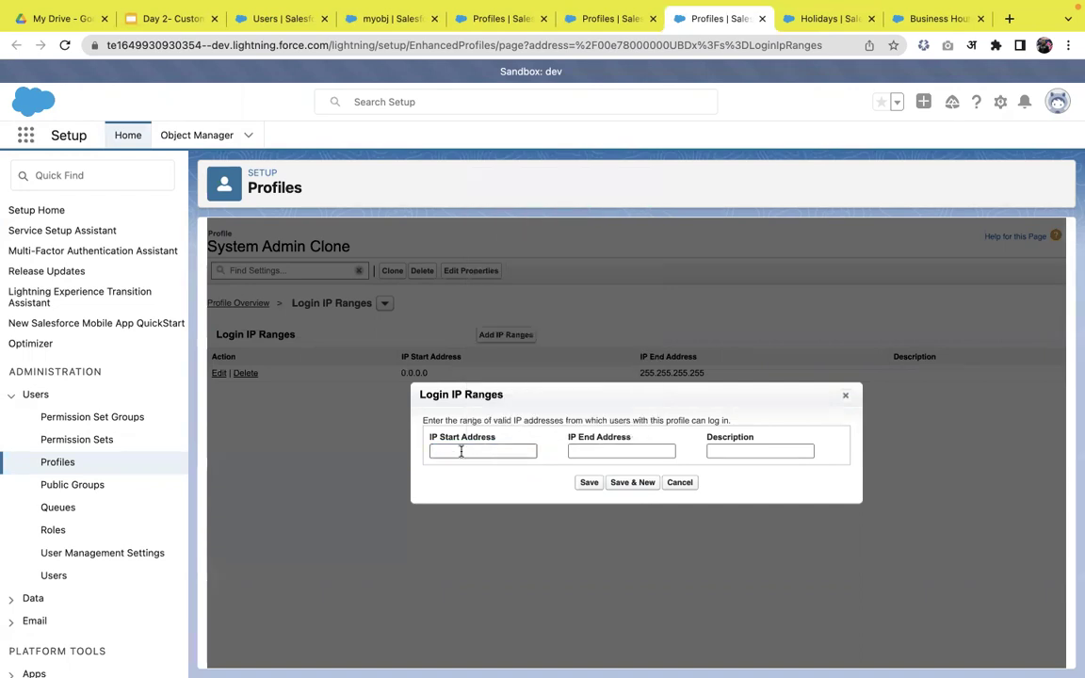
{"action": "left_click", "coordinate": [680, 483]}
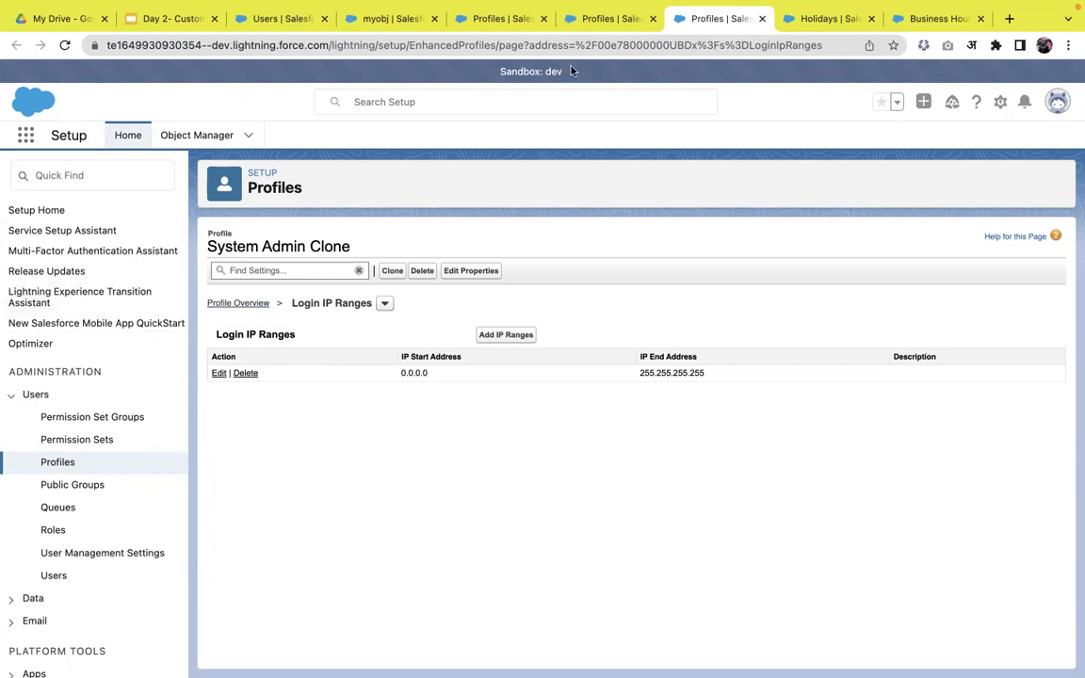
{"action": "left_click", "coordinate": [595, 22]}
{"action": "left_click", "coordinate": [514, 20]}
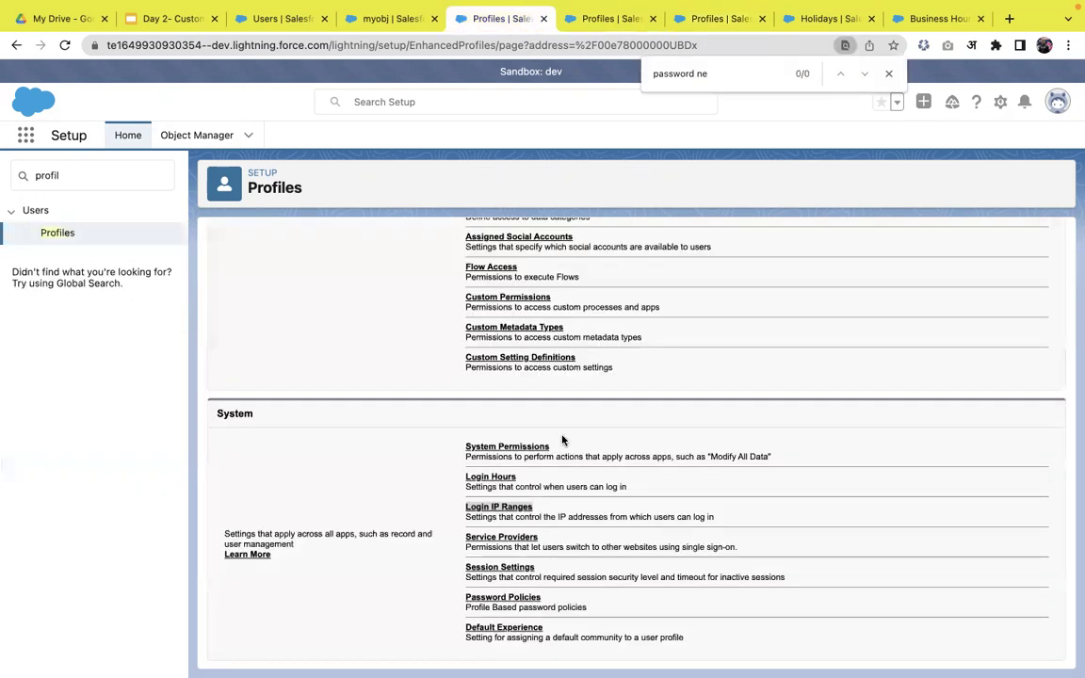
- Open the profile's Password Policies in a new tab
{"action": "scroll", "coordinate": [558, 442], "scroll_direction": "up", "scroll_amount": 1}
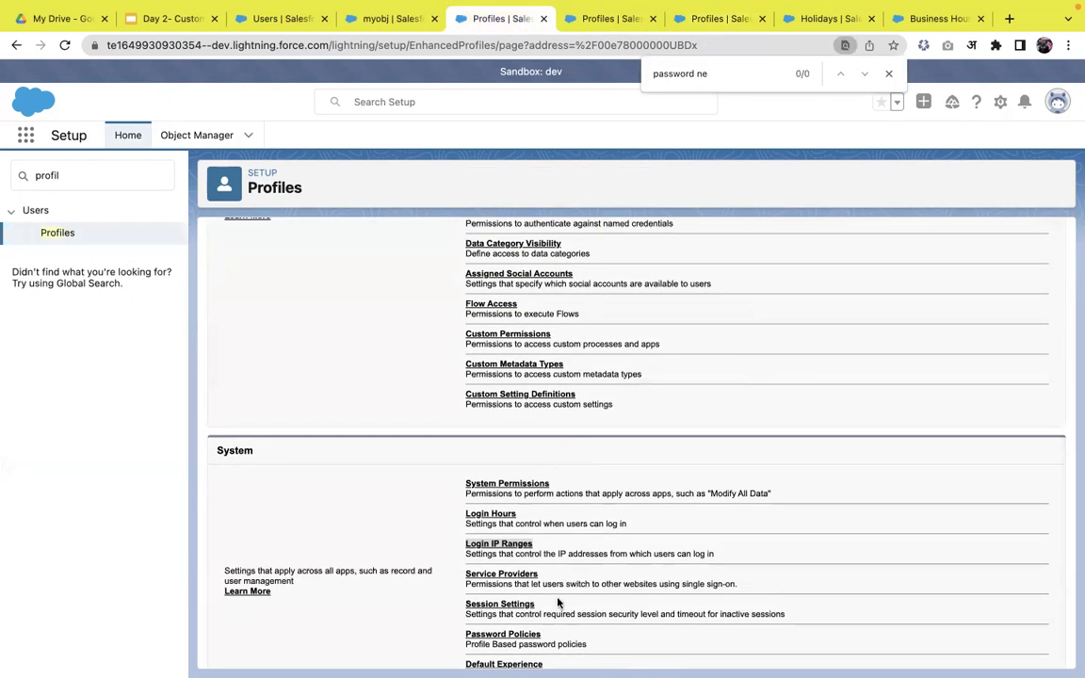
{"action": "right_click", "coordinate": [516, 638]}
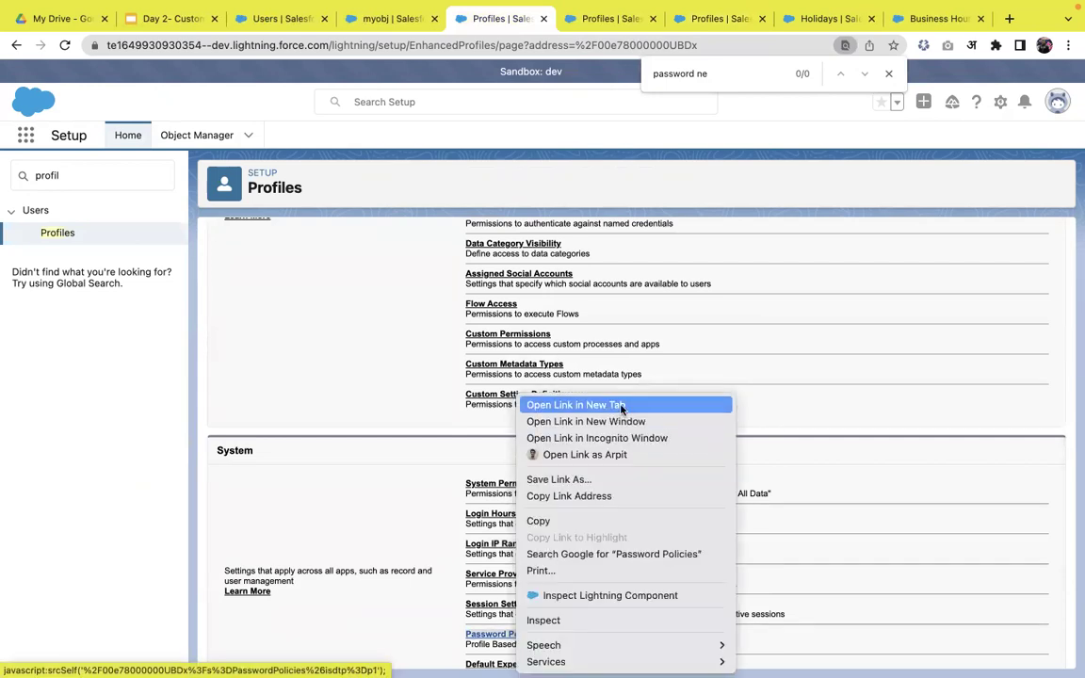
{"action": "left_click", "coordinate": [621, 409]}
{"action": "left_click_drag", "start_coordinate": [743, 19], "coordinate": [564, 22]}
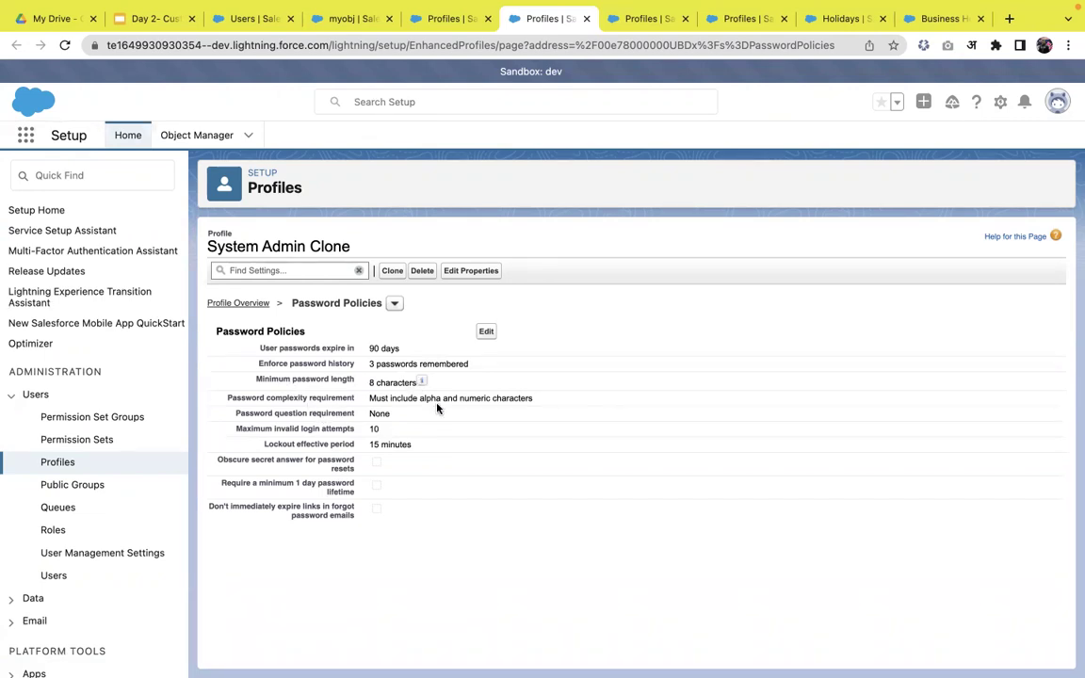
- Edit the password policies, leaving the alphanumeric complexity requirement unchanged
{"action": "left_click", "coordinate": [486, 333]}
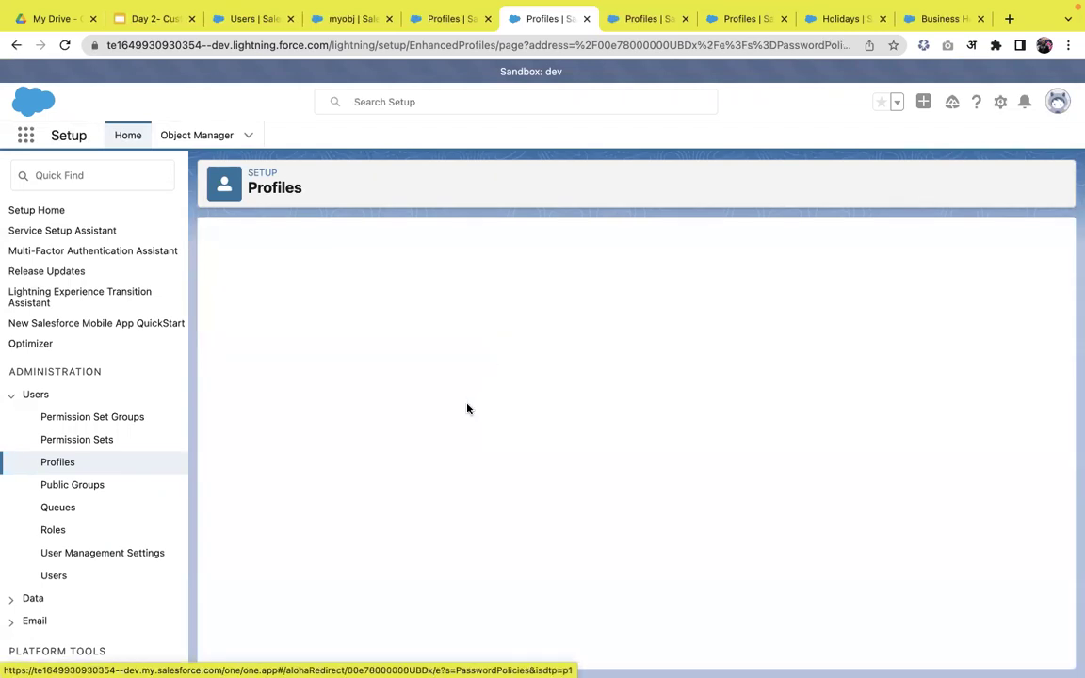
{"action": "left_click", "coordinate": [524, 416]}
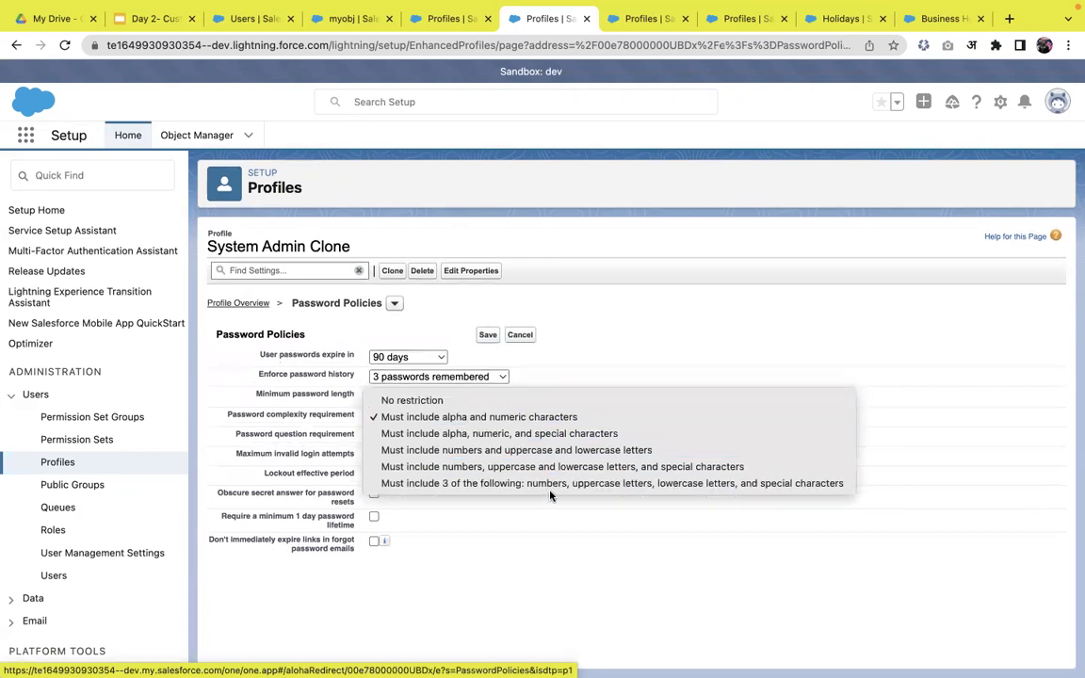
{"action": "left_click", "coordinate": [655, 338]}
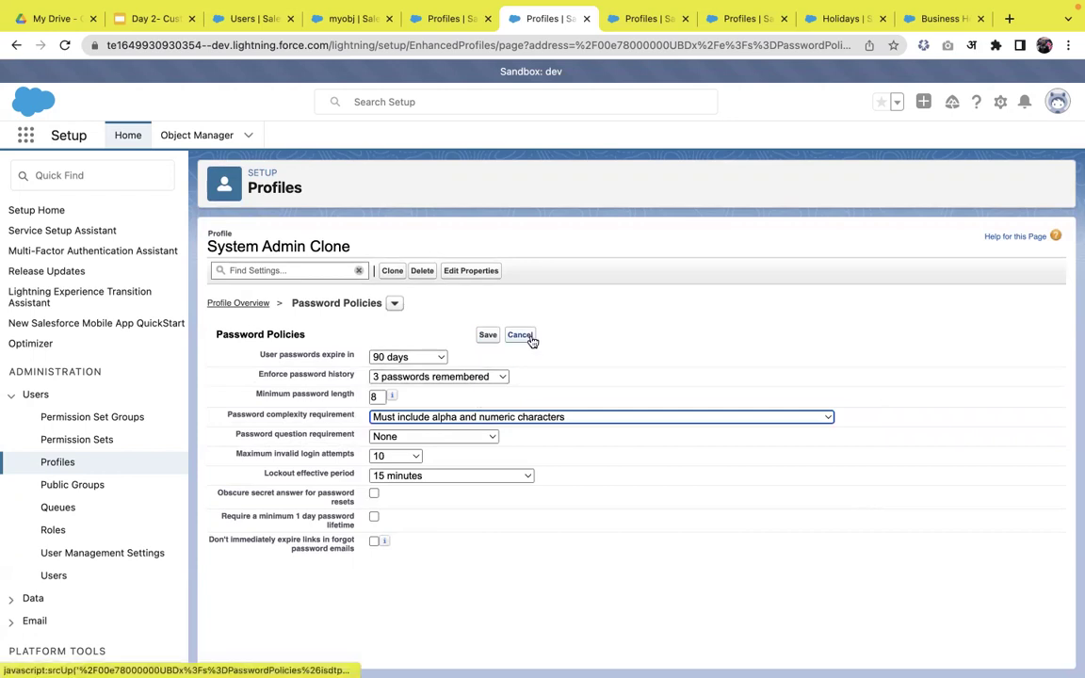
{"action": "left_click", "coordinate": [70, 176]}
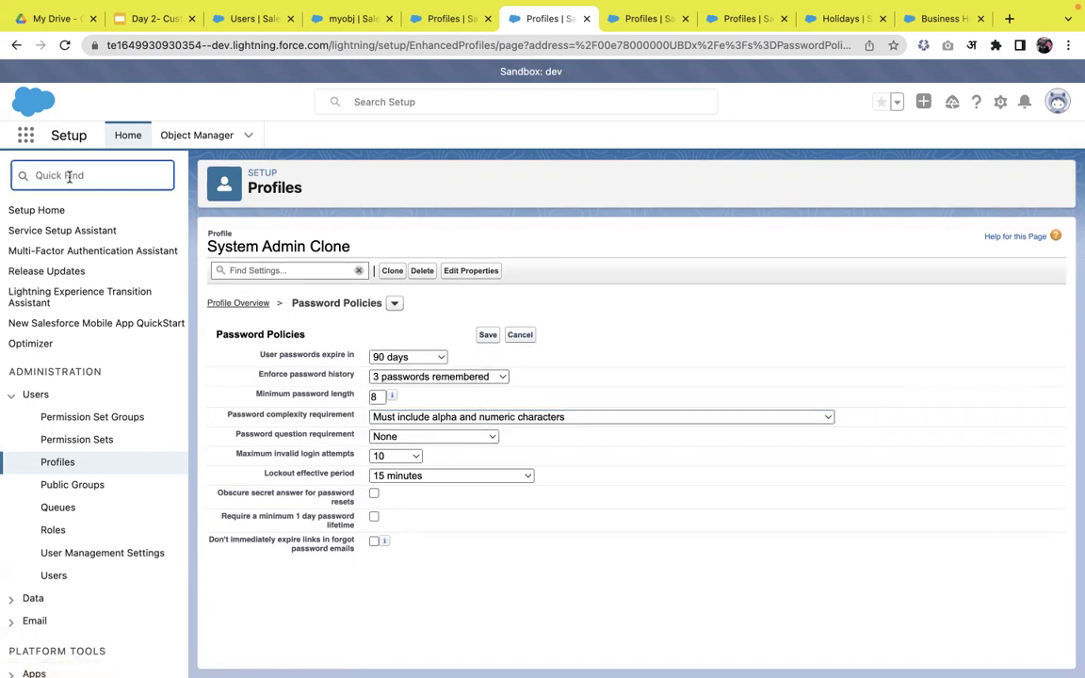
- Find 'passwor' in Quick Find and open org-wide Password Policies in a new tab
{"action": "type", "text": "passwor"}
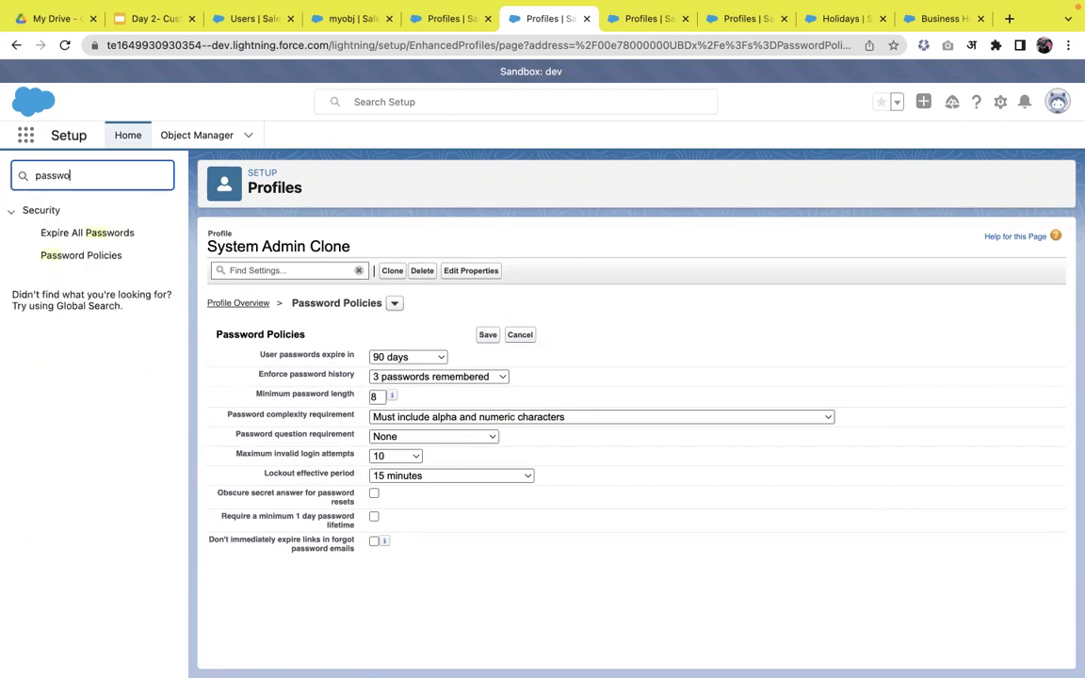
{"action": "right_click", "coordinate": [87, 269]}
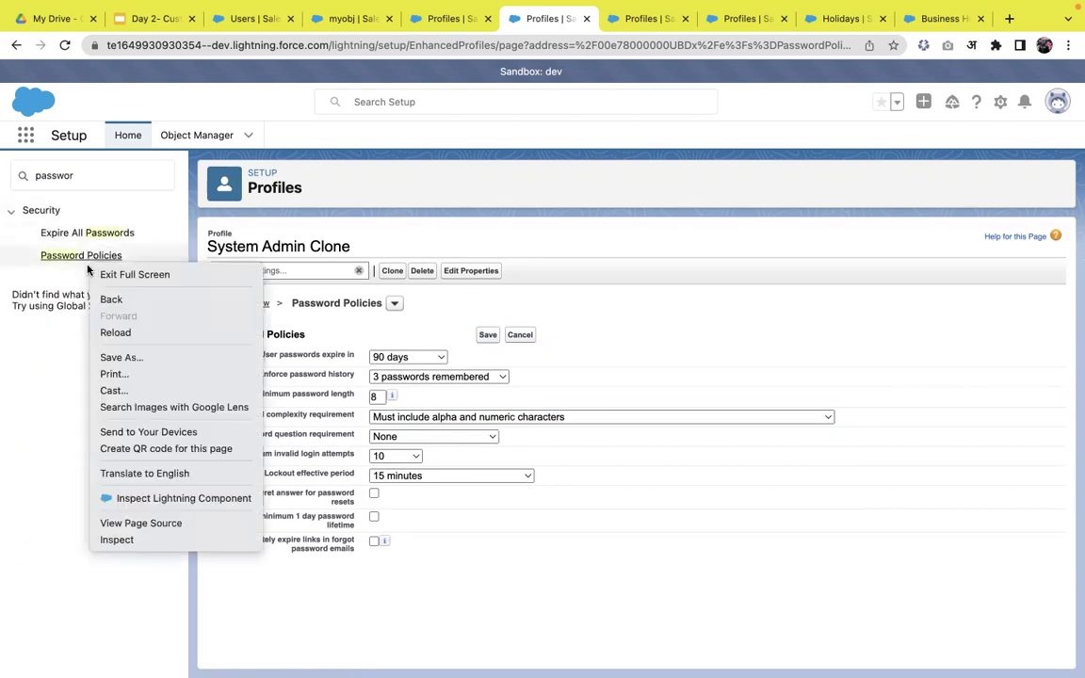
{"action": "right_click", "coordinate": [73, 263]}
{"action": "key", "text": "Escape"}
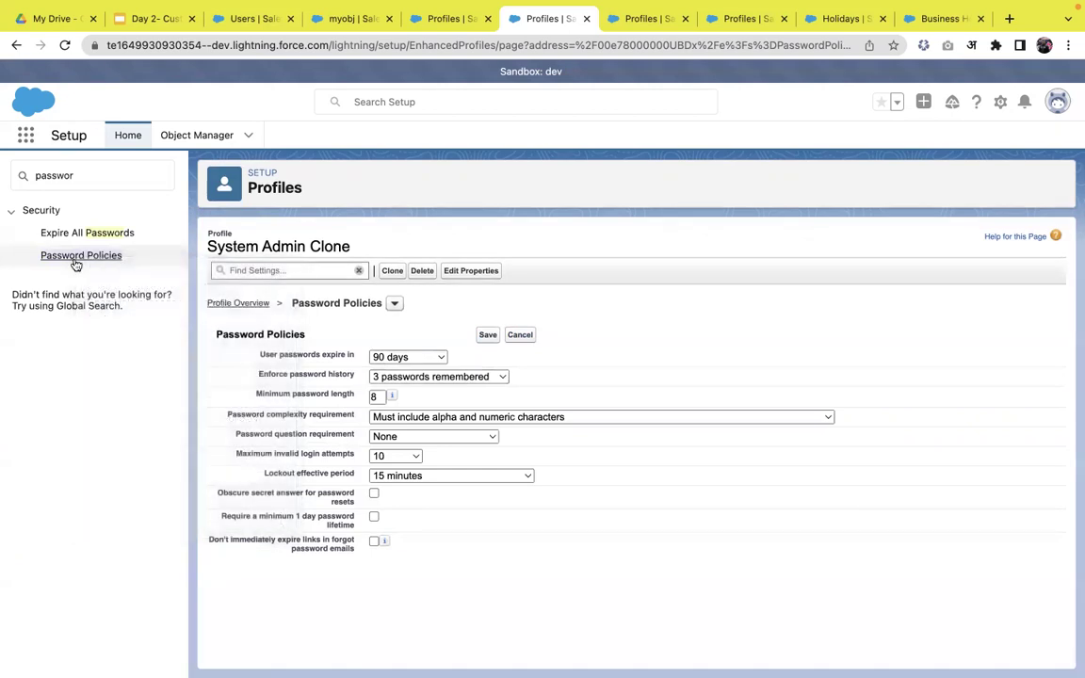
{"action": "right_click", "coordinate": [75, 265]}
{"action": "left_click", "coordinate": [99, 271]}
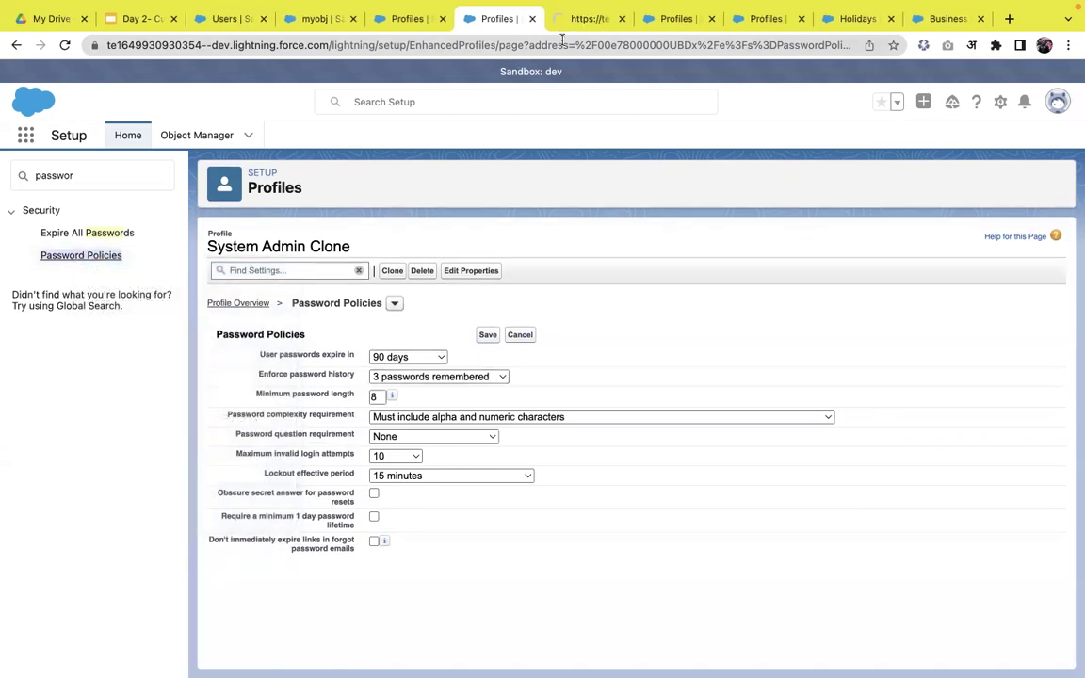
{"action": "left_click", "coordinate": [593, 18]}
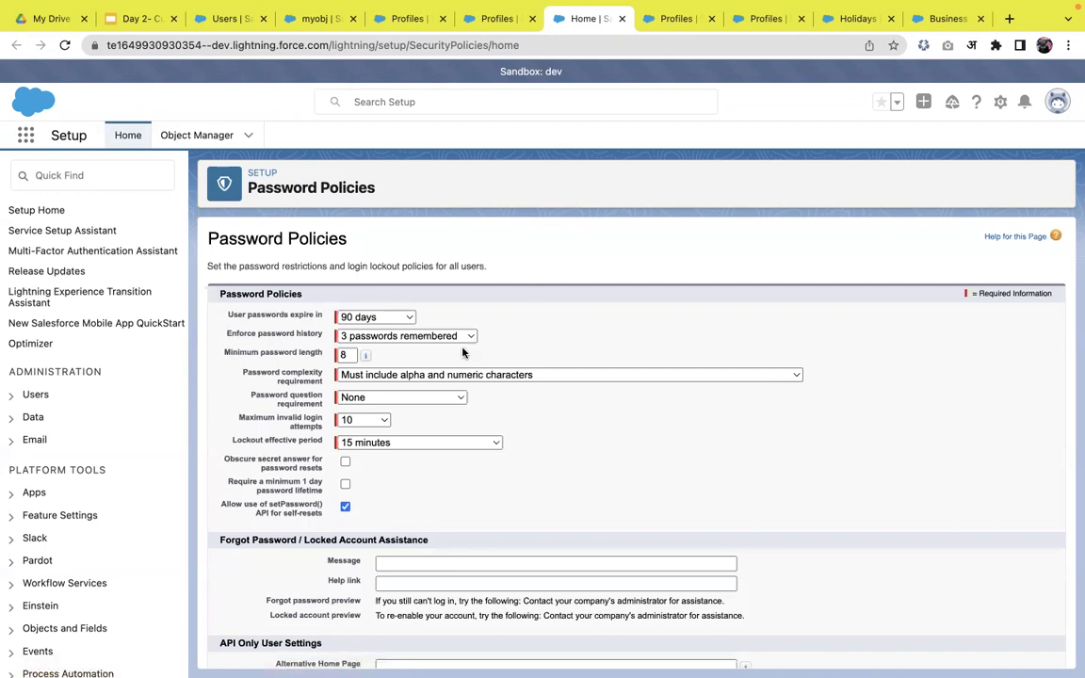
- Compare the org-wide policies with the clone's form, ending on the profile's editable policies
{"action": "left_click", "coordinate": [486, 21]}
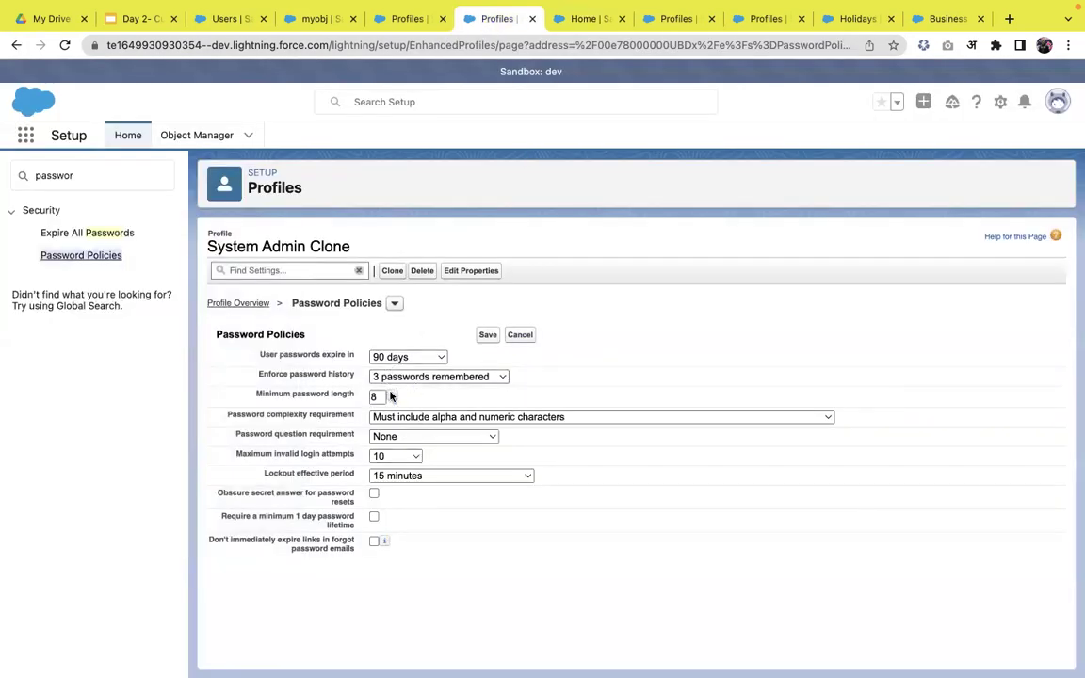
{"action": "left_click", "coordinate": [571, 18]}
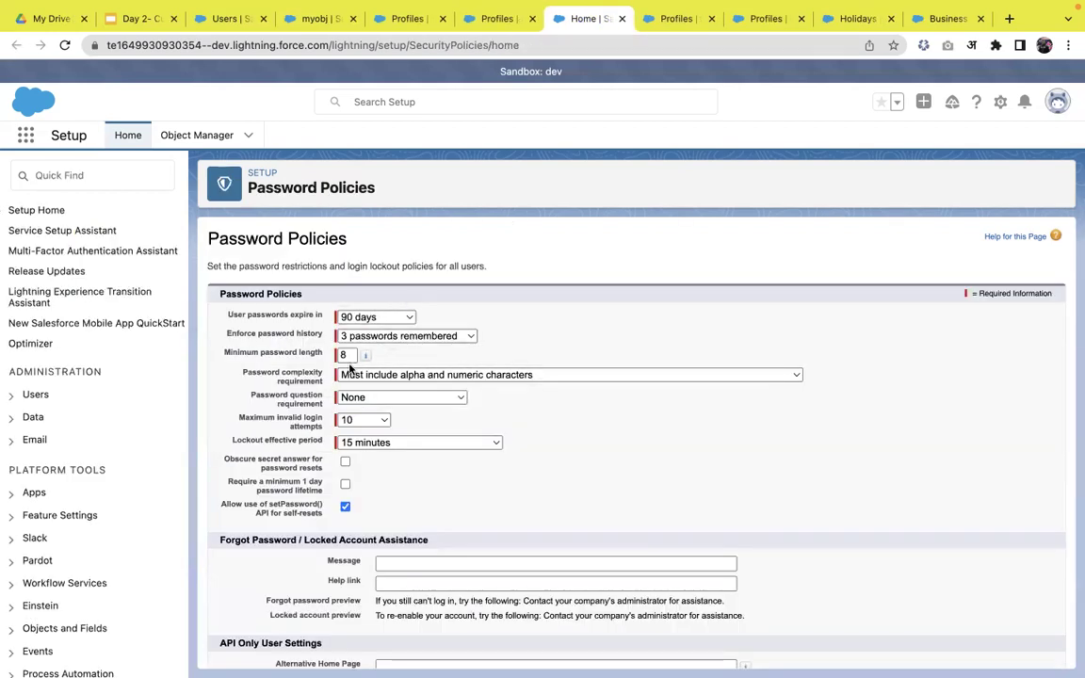
{"action": "scroll", "coordinate": [465, 437], "scroll_direction": "down", "scroll_amount": 2}
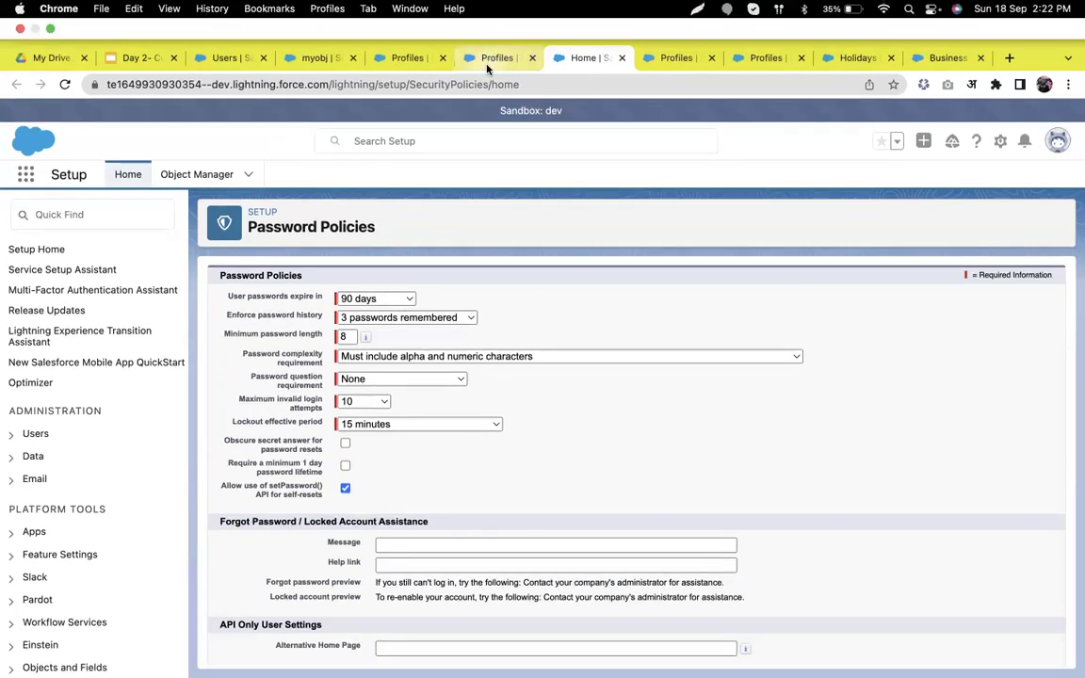
{"action": "left_click", "coordinate": [487, 60]}
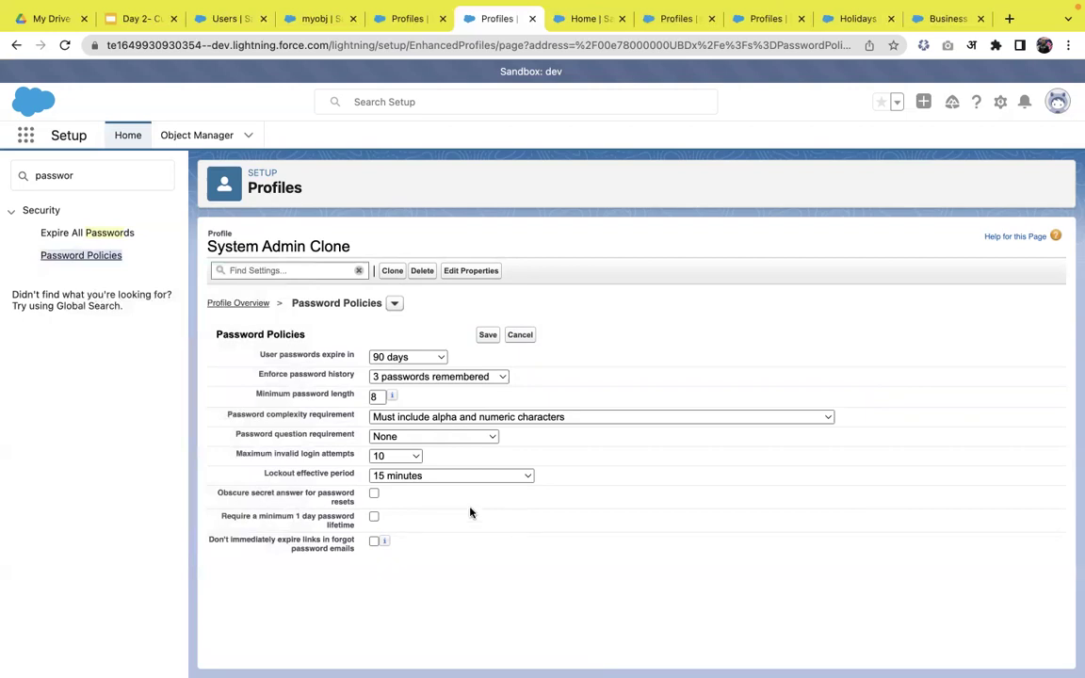
- Change 'User passwords expire in' to Never expires and save the clone's password policy
{"action": "left_click", "coordinate": [416, 358]}
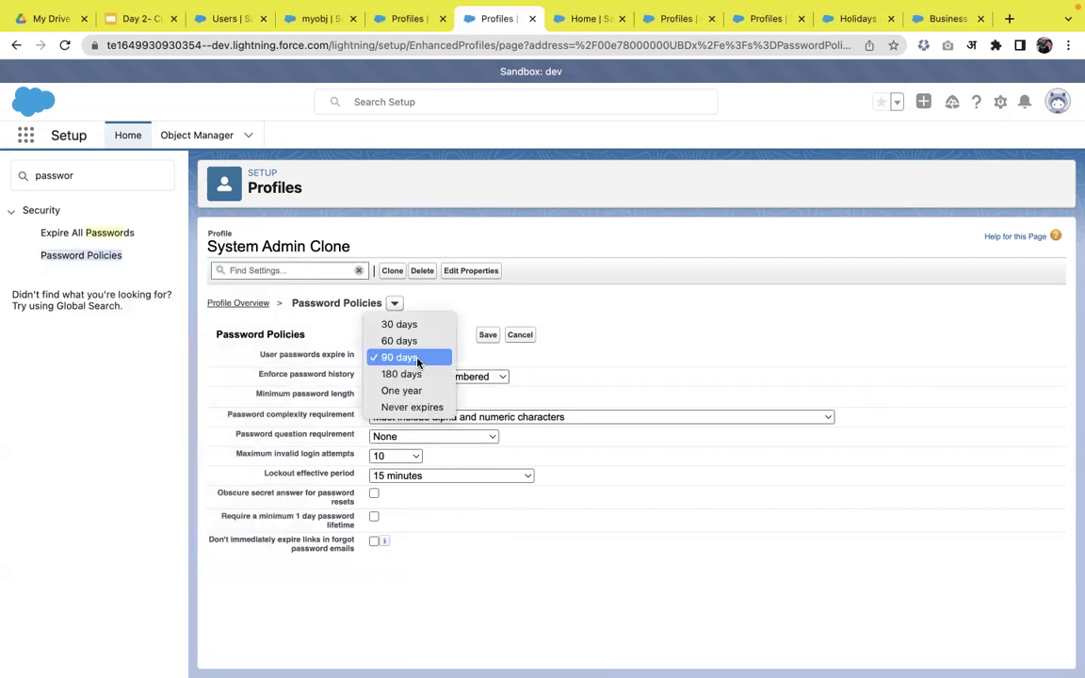
{"action": "left_click", "coordinate": [409, 407]}
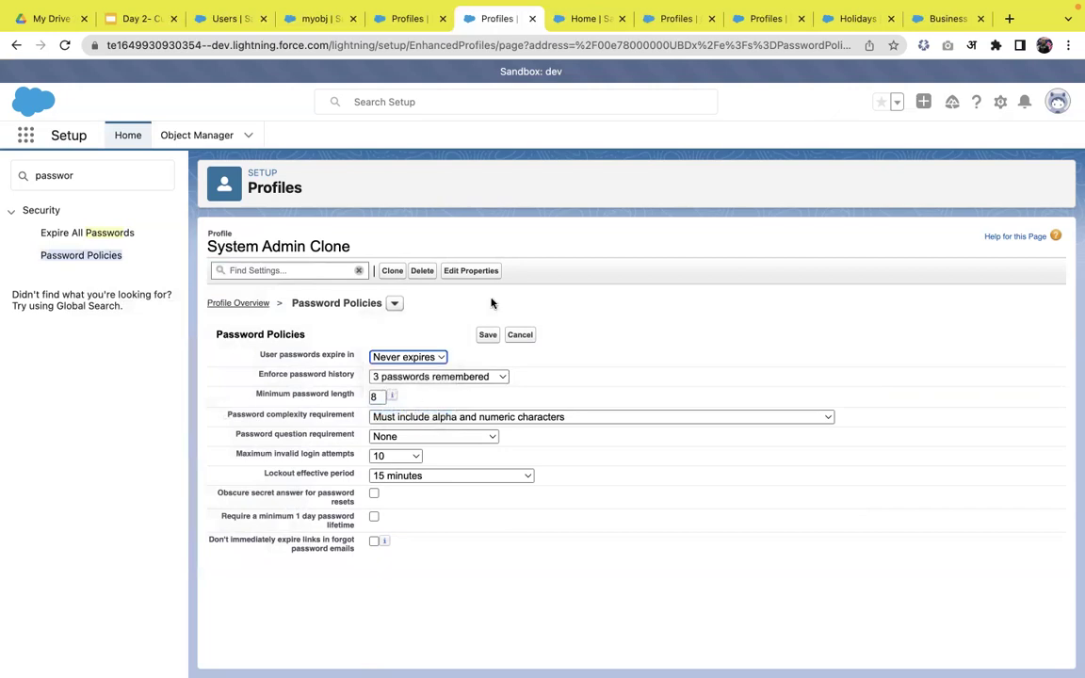
{"action": "left_click", "coordinate": [488, 334]}
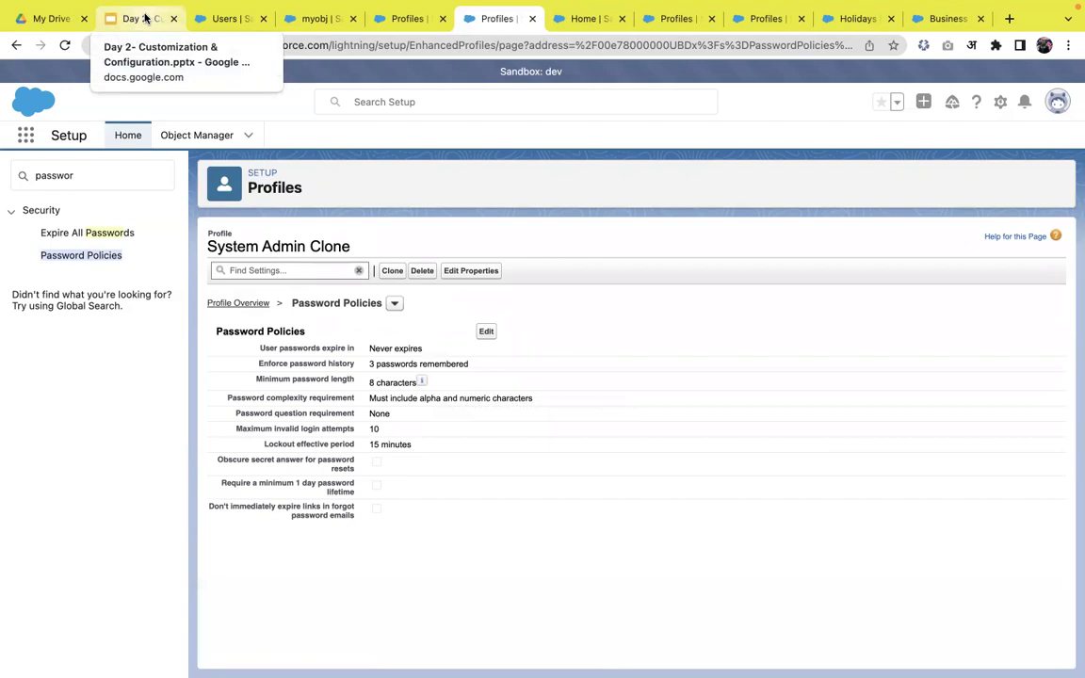
{"action": "left_click", "coordinate": [145, 17]}
- Present the Day 2 deck full screen, settling on the Profile vs Permission Set slide
{"action": "left_click", "coordinate": [867, 90]}
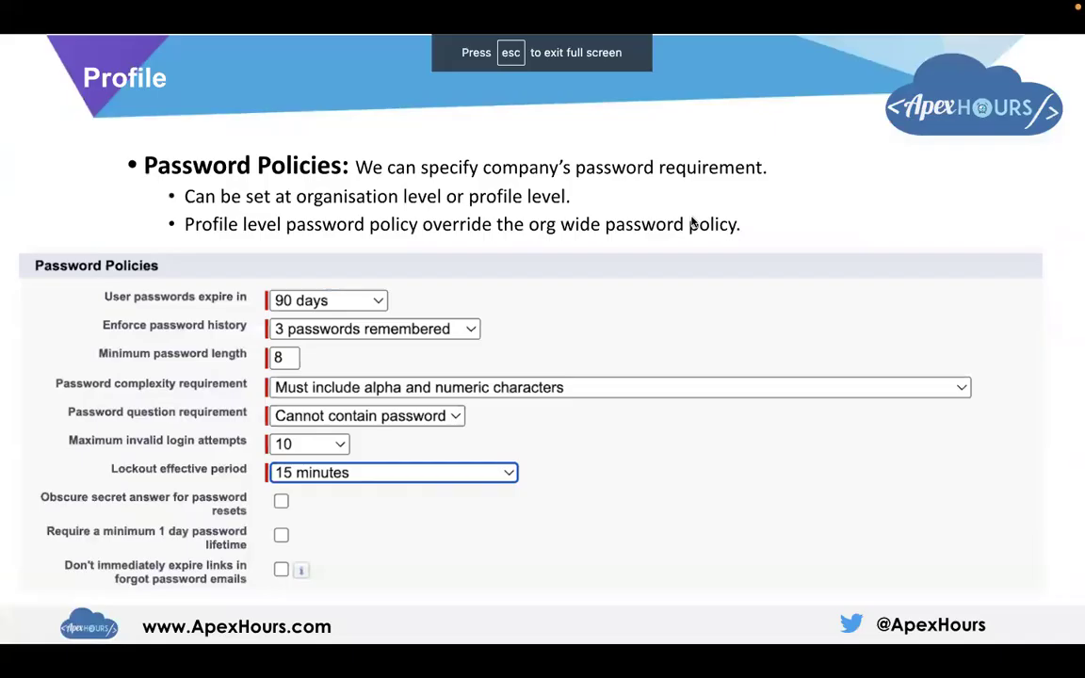
{"action": "key", "text": "Right"}
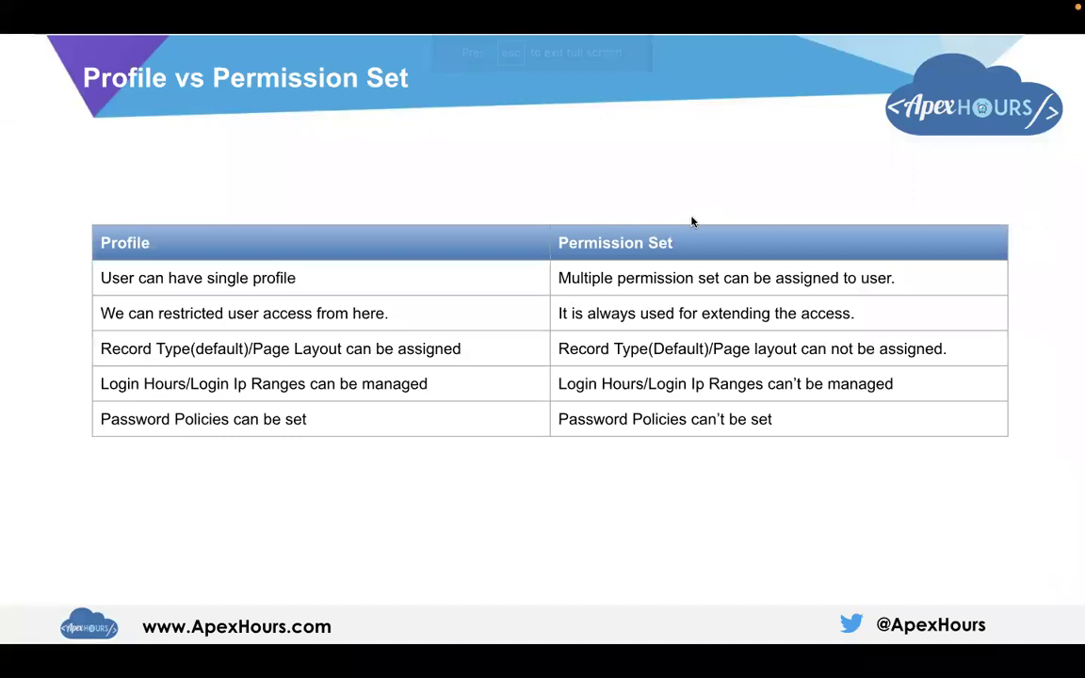
{"action": "key", "text": "Left"}
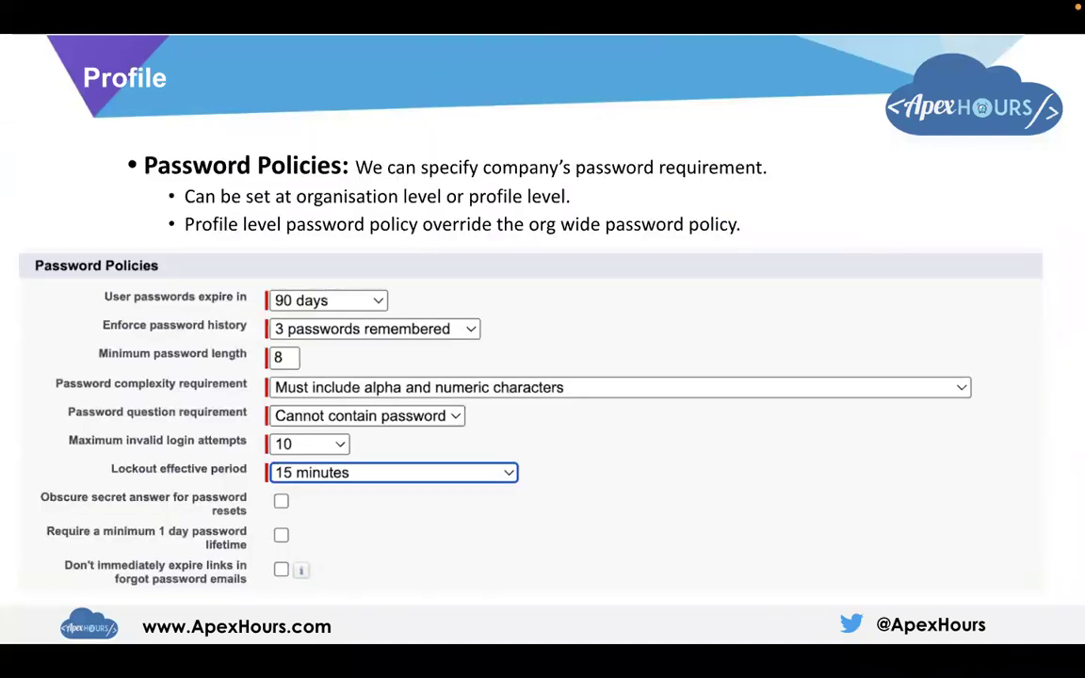
{"action": "key", "text": "Right"}
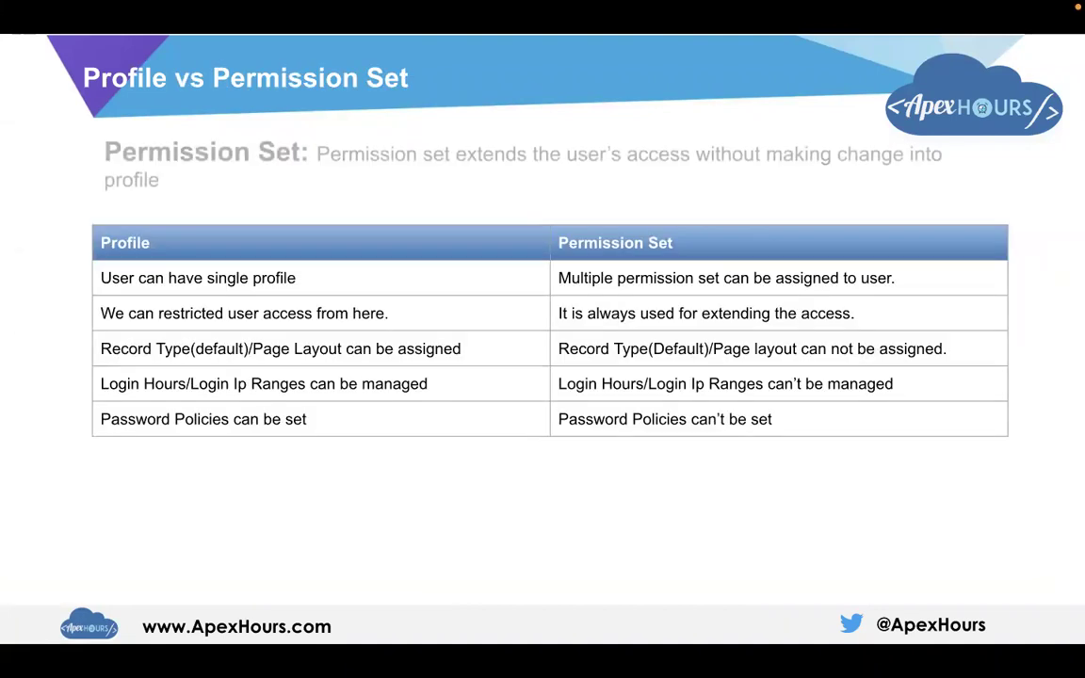
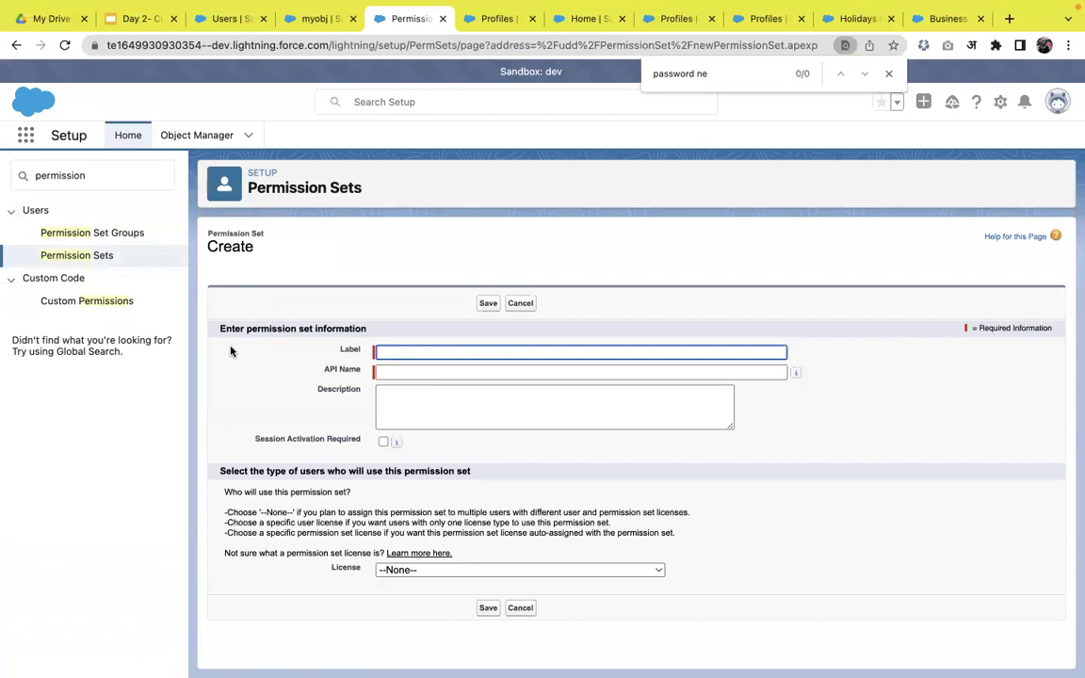
- Enter the label 'Apex Hours', let the API name fill in as Apex_Hours, and save
{"action": "type", "text": "Apex Hours"}
{"action": "left_click", "coordinate": [416, 392]}
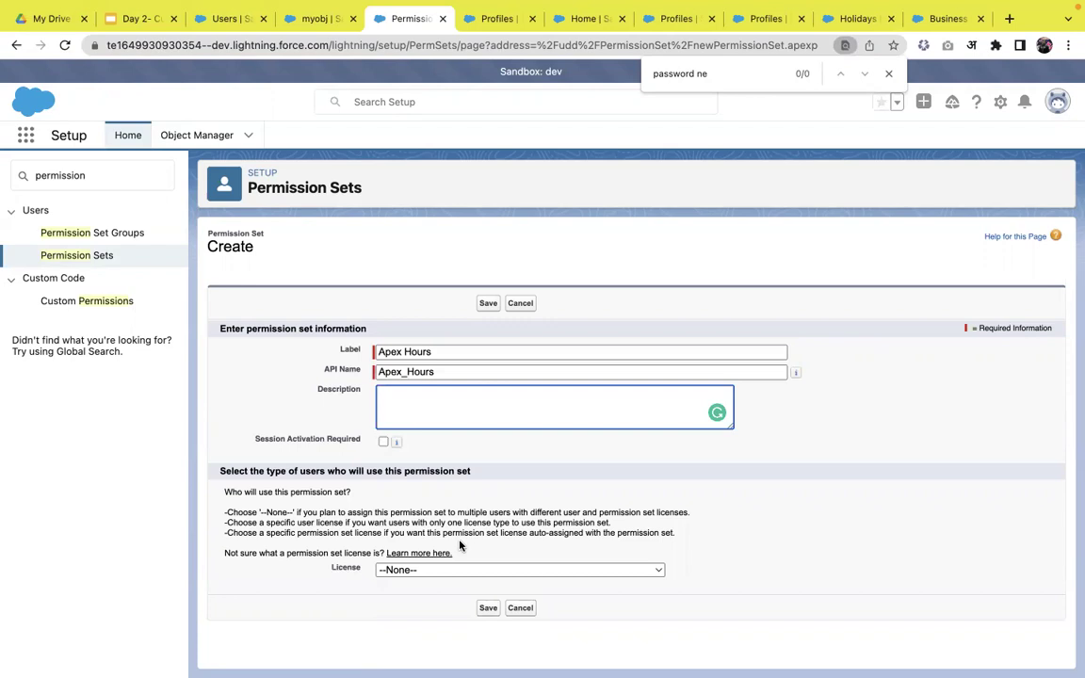
{"action": "left_click", "coordinate": [486, 610]}
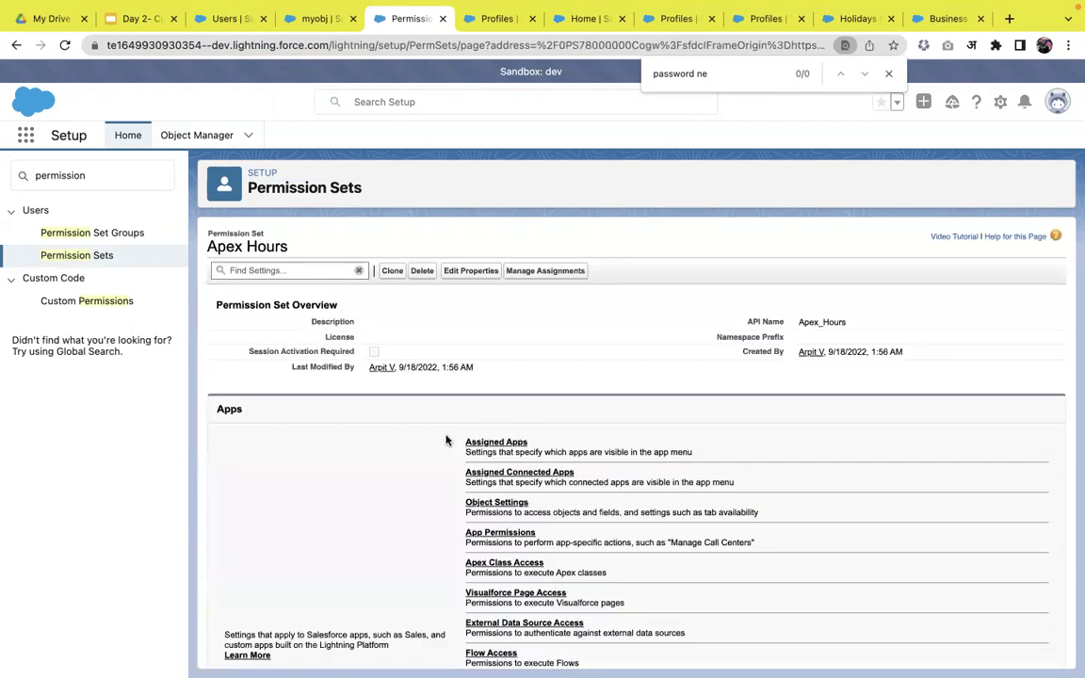
{"action": "scroll", "coordinate": [447, 440], "scroll_direction": "down", "scroll_amount": 2}
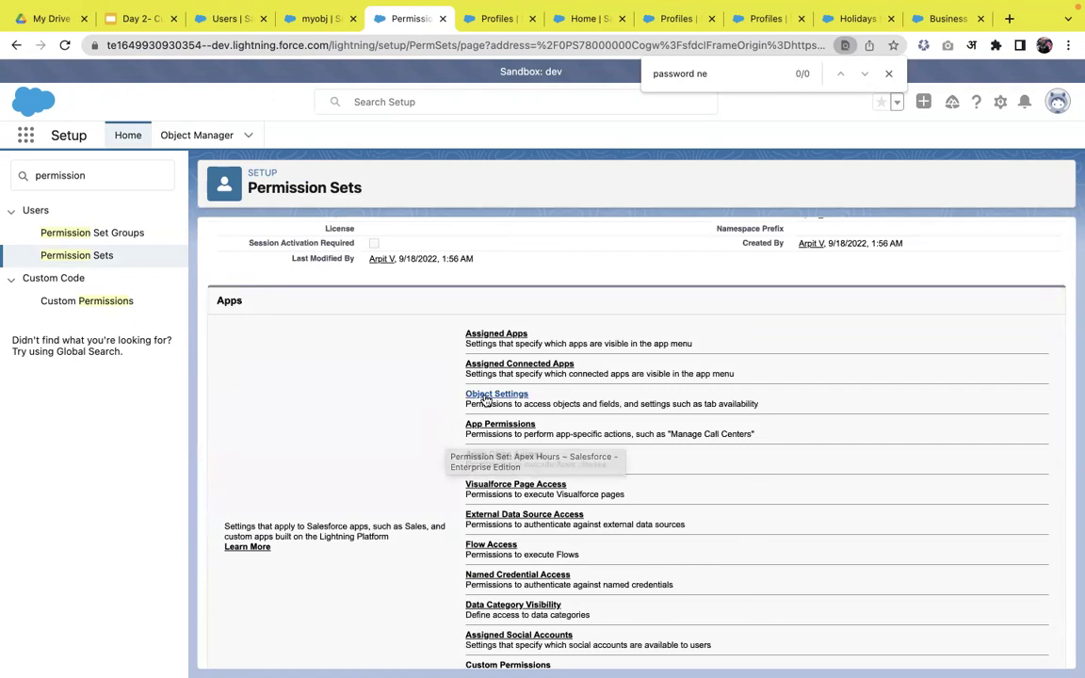
- In the Accounts object settings, tick Read, Edit and Delete and save
{"action": "left_click", "coordinate": [485, 397]}
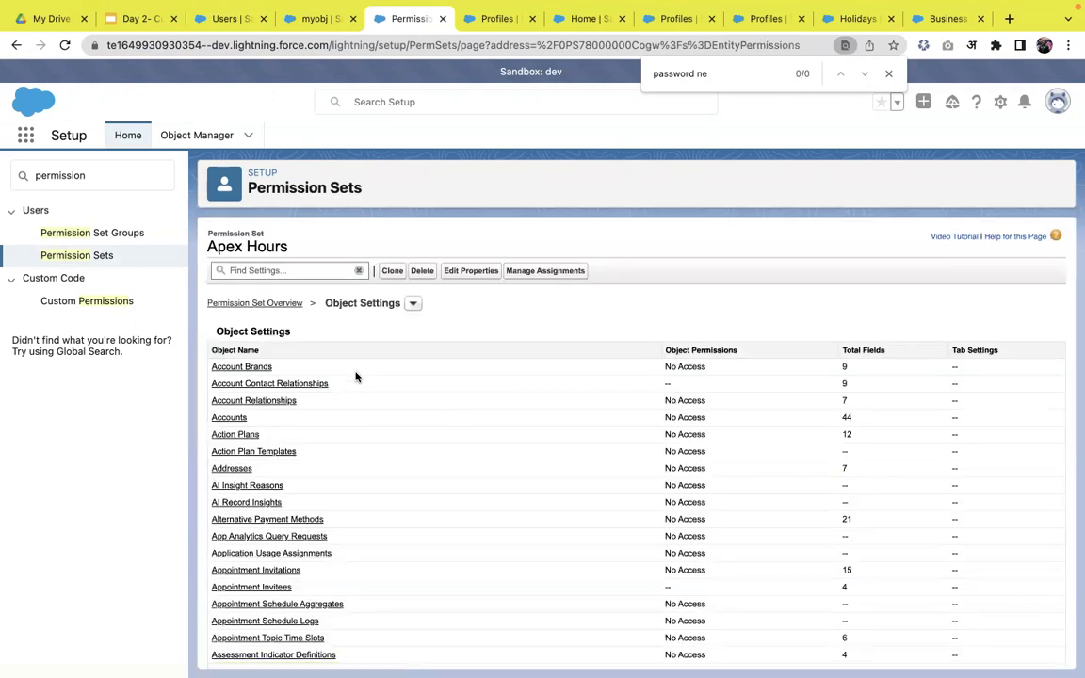
{"action": "left_click", "coordinate": [236, 423]}
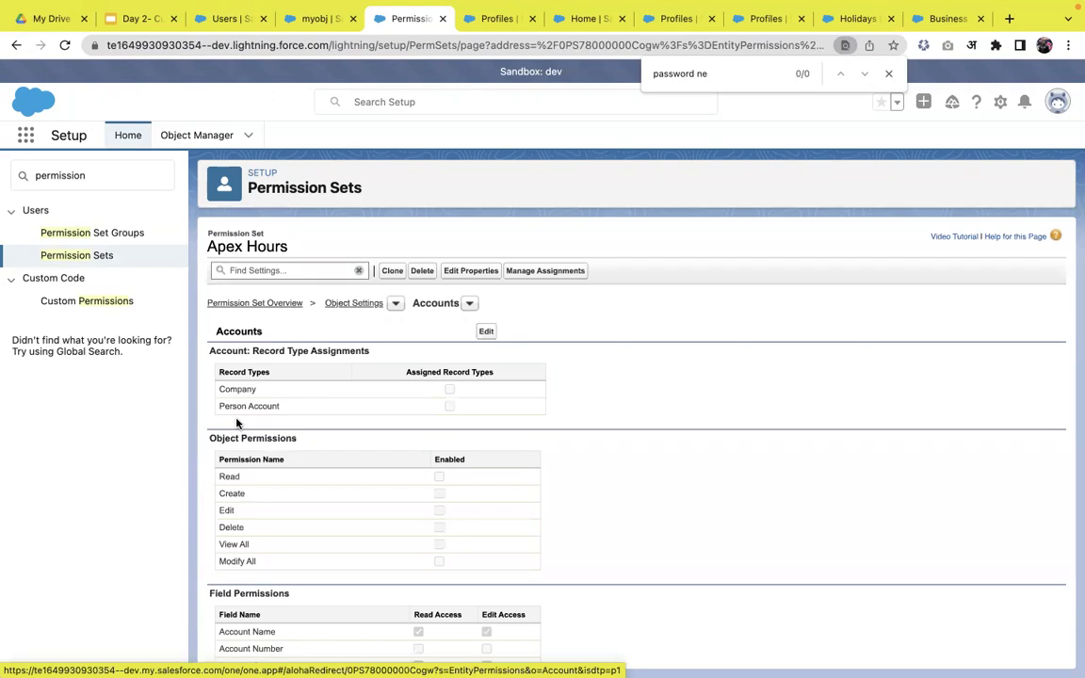
{"action": "scroll", "coordinate": [236, 423], "scroll_direction": "down", "scroll_amount": 1}
{"action": "scroll", "coordinate": [308, 484], "scroll_direction": "down", "scroll_amount": 2}
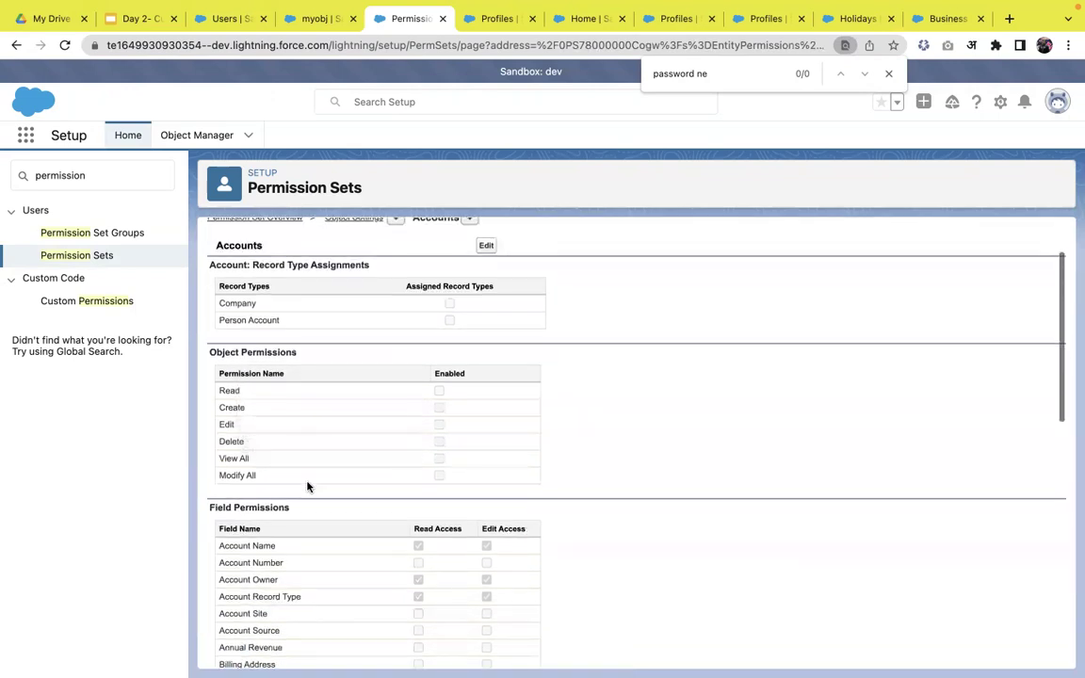
{"action": "scroll", "coordinate": [354, 452], "scroll_direction": "up", "scroll_amount": 1}
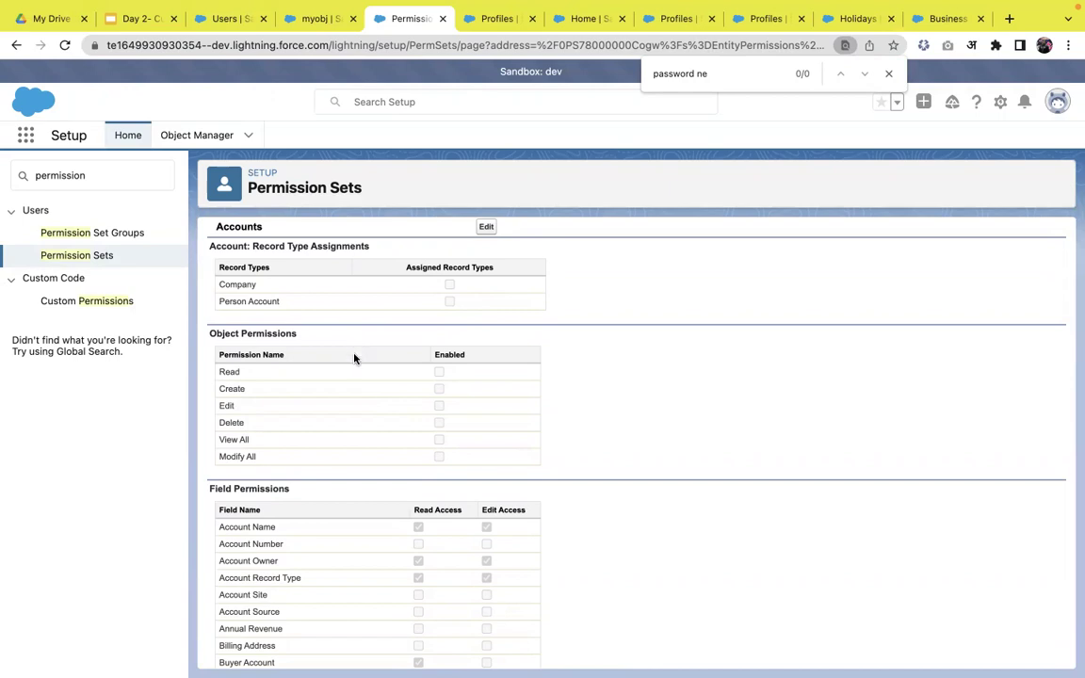
{"action": "left_click", "coordinate": [485, 228]}
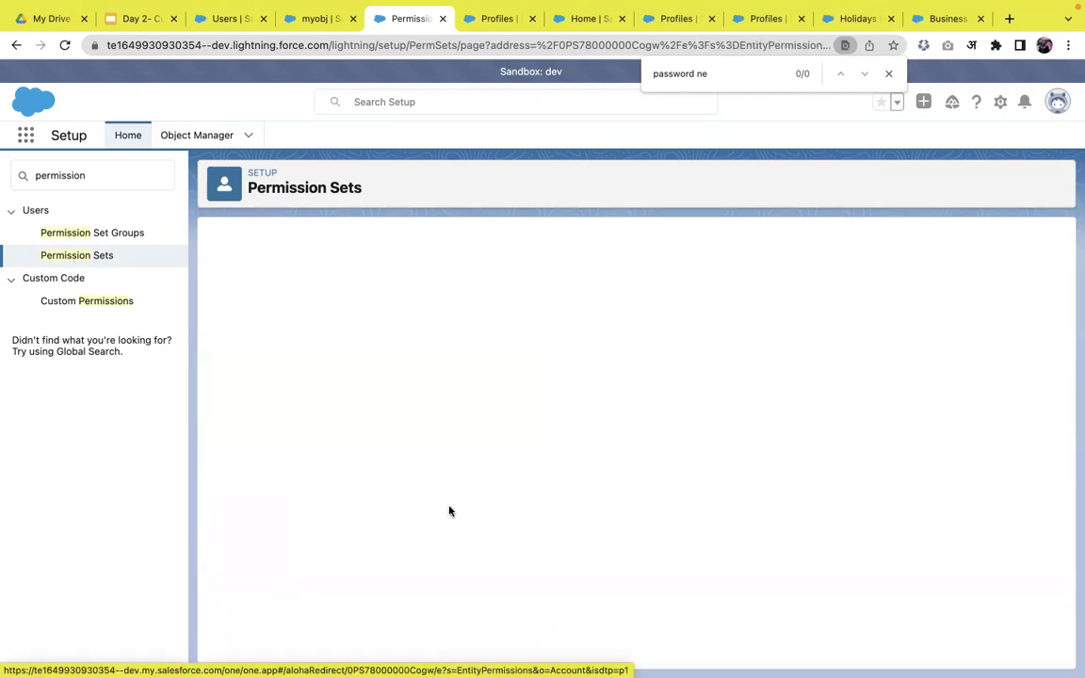
{"action": "scroll", "coordinate": [449, 511], "scroll_direction": "down", "scroll_amount": 1}
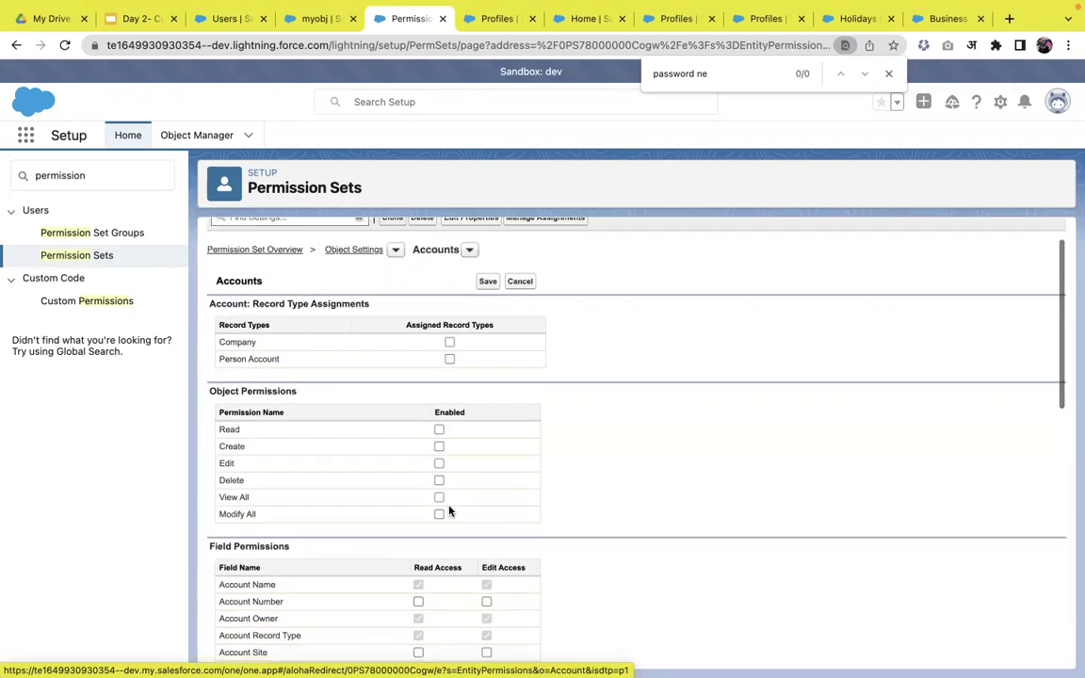
{"action": "left_click", "coordinate": [439, 480]}
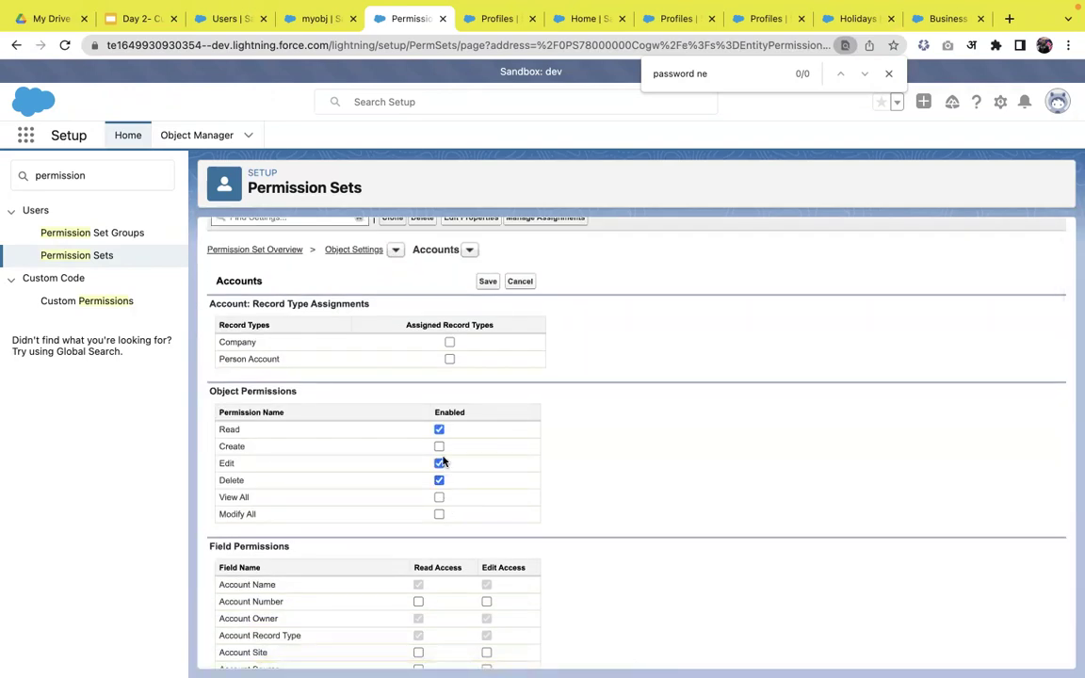
{"action": "left_click", "coordinate": [440, 430]}
{"action": "left_click", "coordinate": [438, 480]}
{"action": "left_click", "coordinate": [488, 282]}
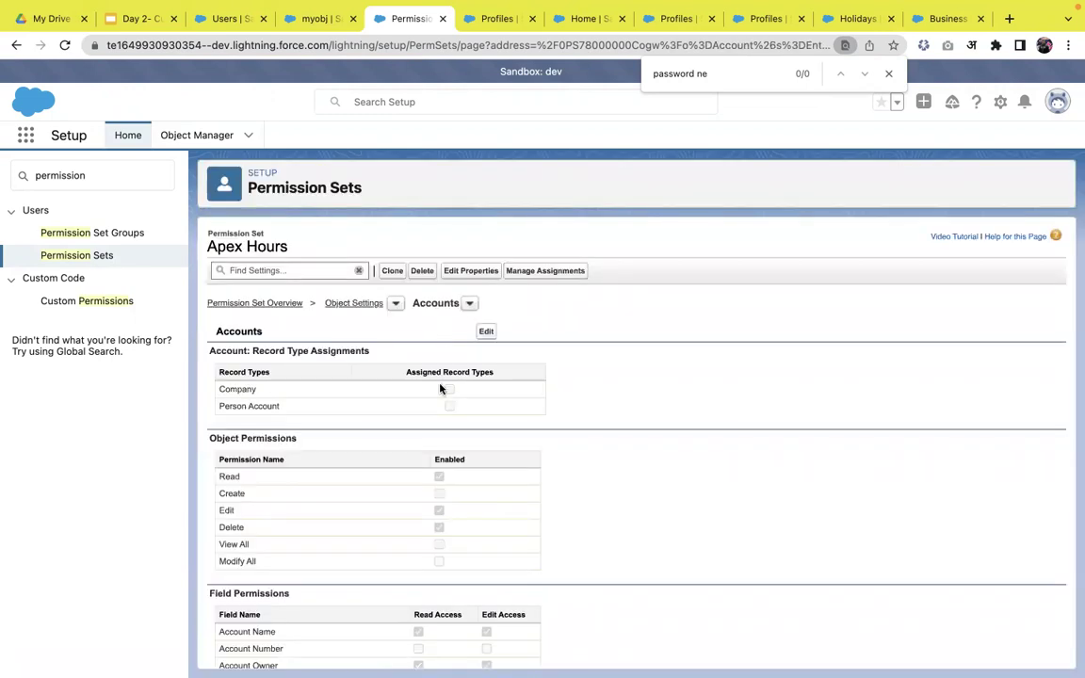
{"action": "left_click", "coordinate": [352, 306]}
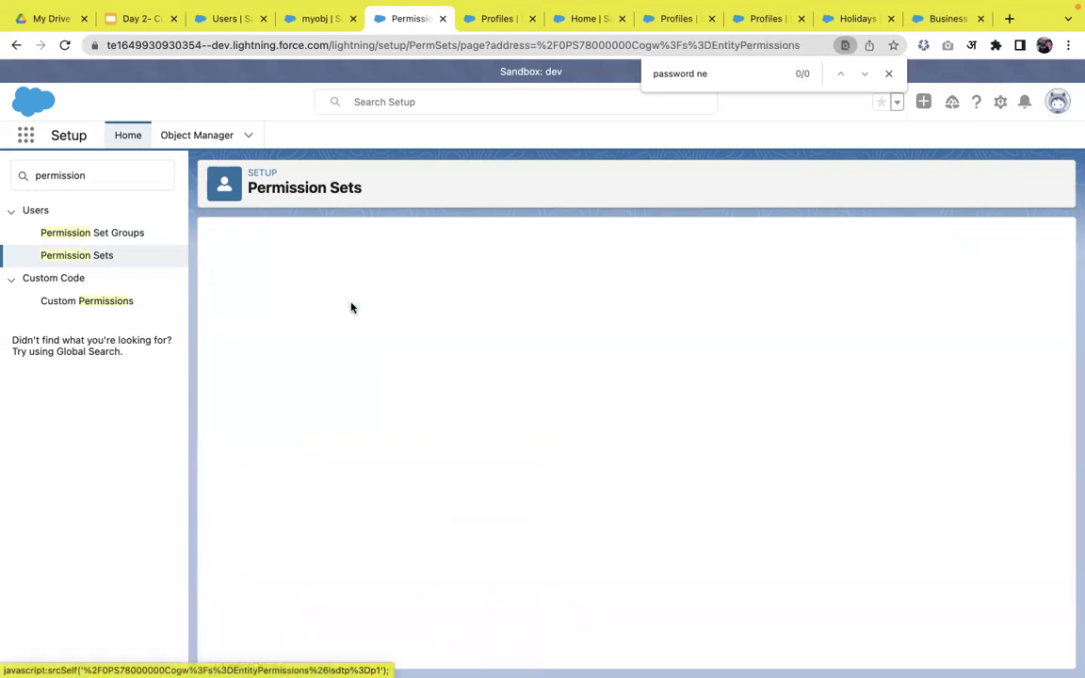
- Find Leads in Object Settings with Ctrl+F, then tick Delete, Read and Edit and save
{"action": "scroll", "coordinate": [382, 445], "scroll_direction": "down", "scroll_amount": 1}
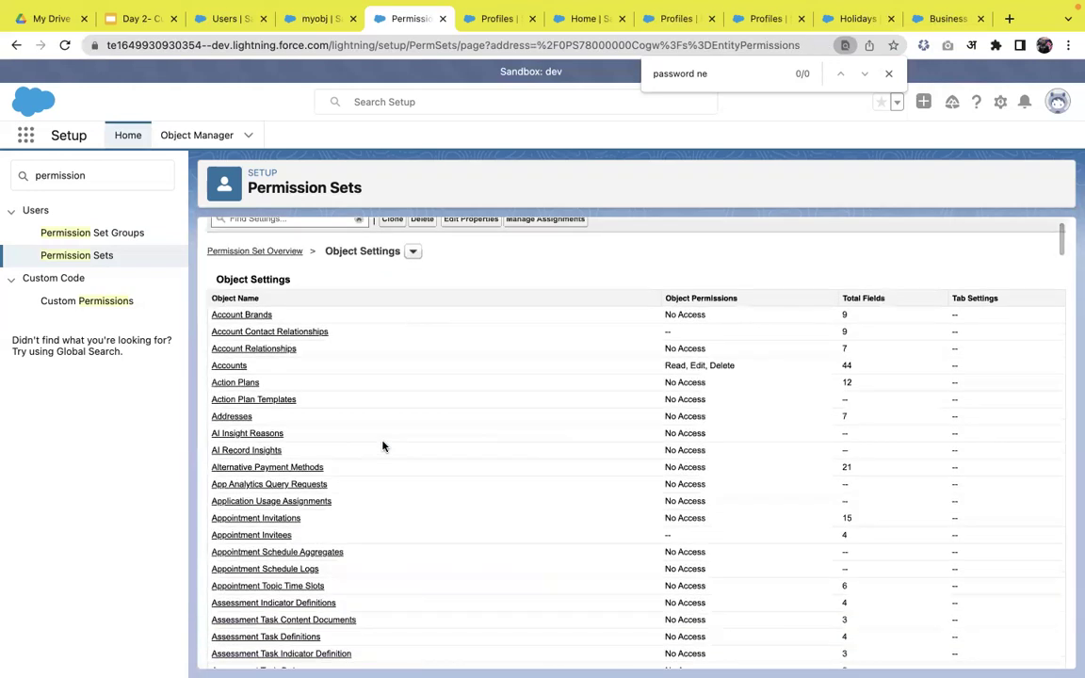
{"action": "scroll", "coordinate": [361, 409], "scroll_direction": "down", "scroll_amount": 1}
{"action": "scroll", "coordinate": [360, 409], "scroll_direction": "down", "scroll_amount": 8}
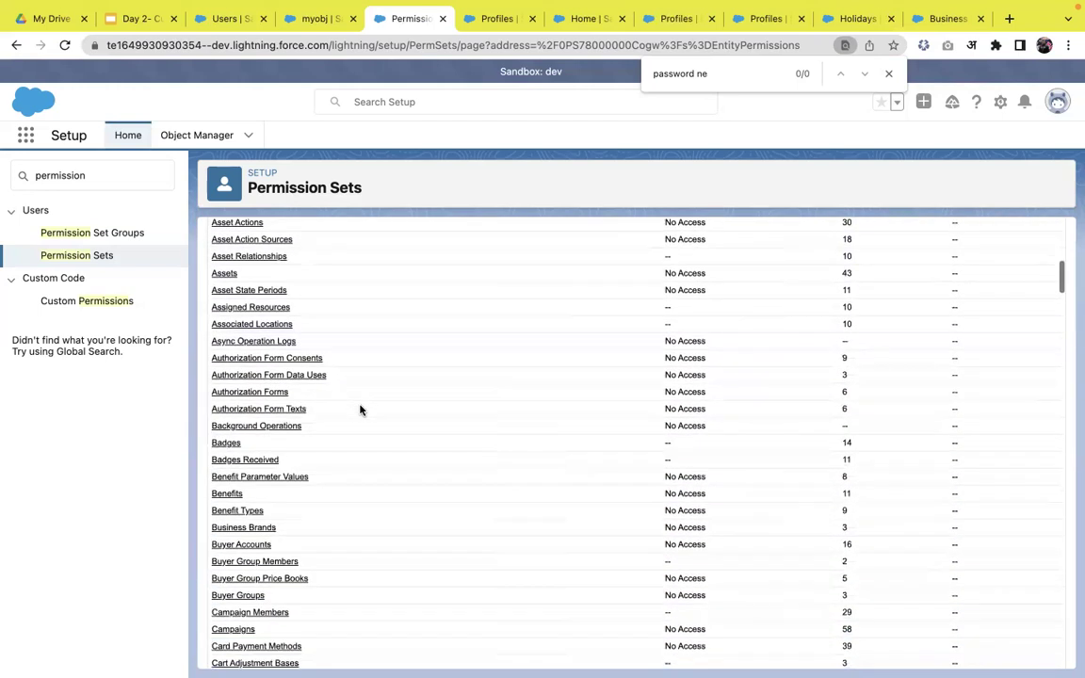
{"action": "scroll", "coordinate": [329, 508], "scroll_direction": "down", "scroll_amount": 2}
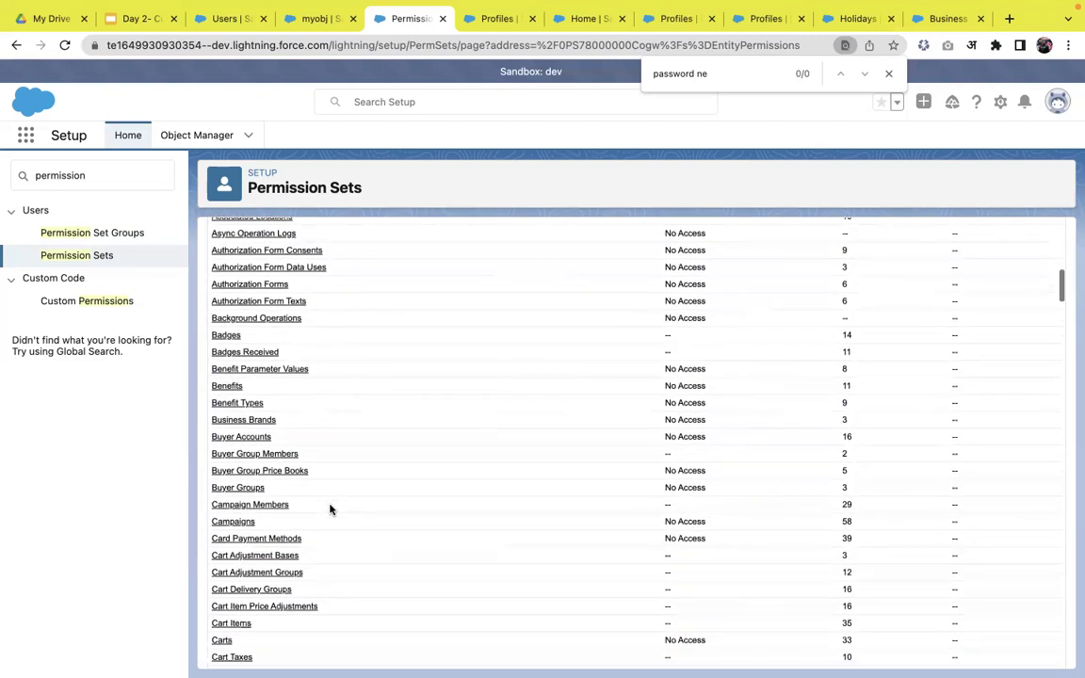
{"action": "key", "text": "ctrl+f"}
{"action": "type", "text": "lead"}
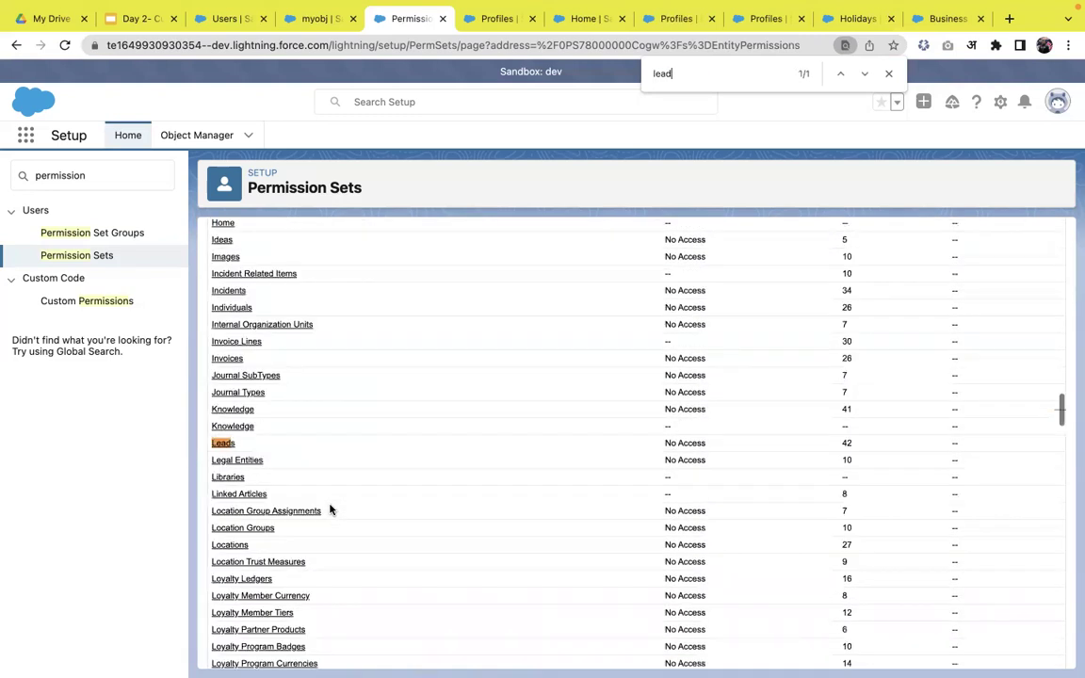
{"action": "left_click", "coordinate": [222, 443]}
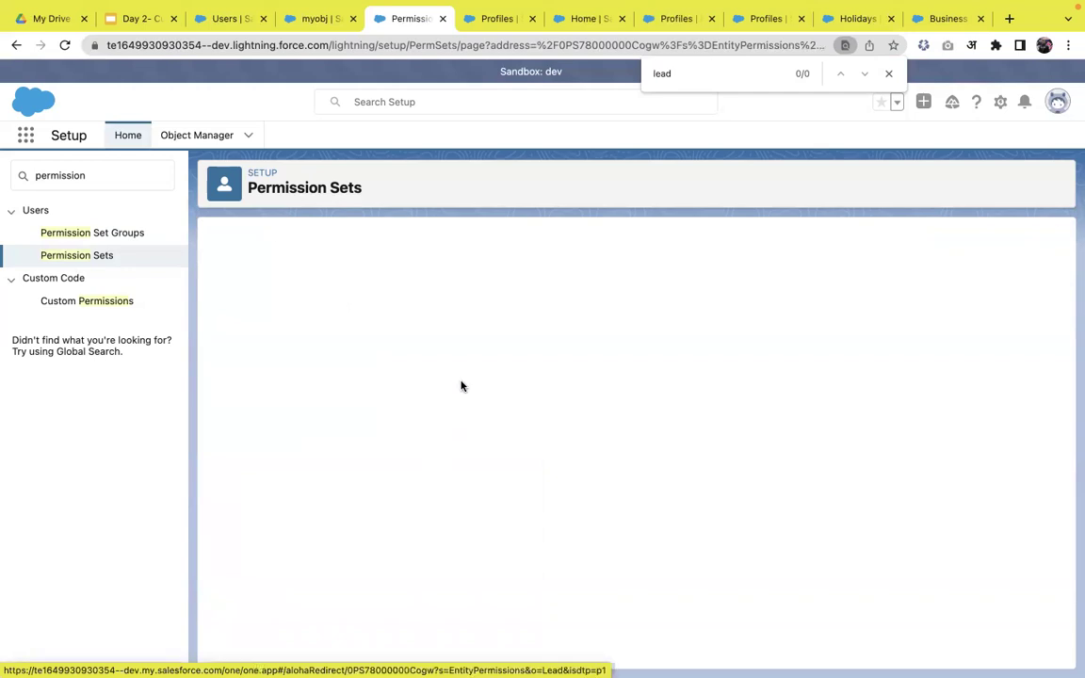
{"action": "left_click", "coordinate": [483, 331]}
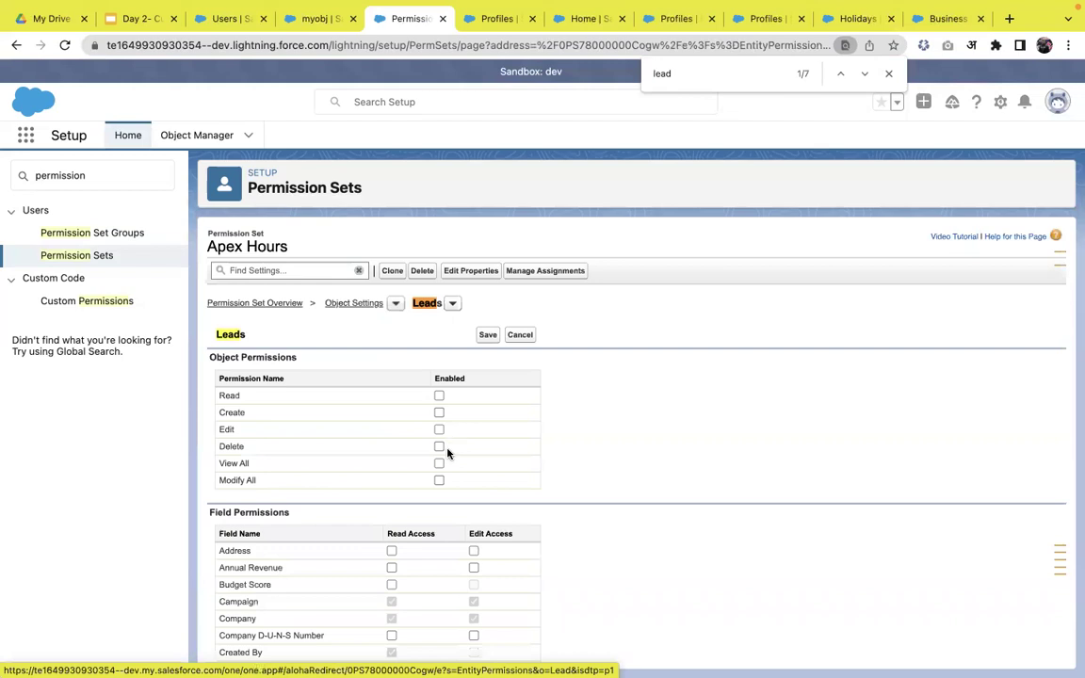
{"action": "left_click", "coordinate": [438, 446]}
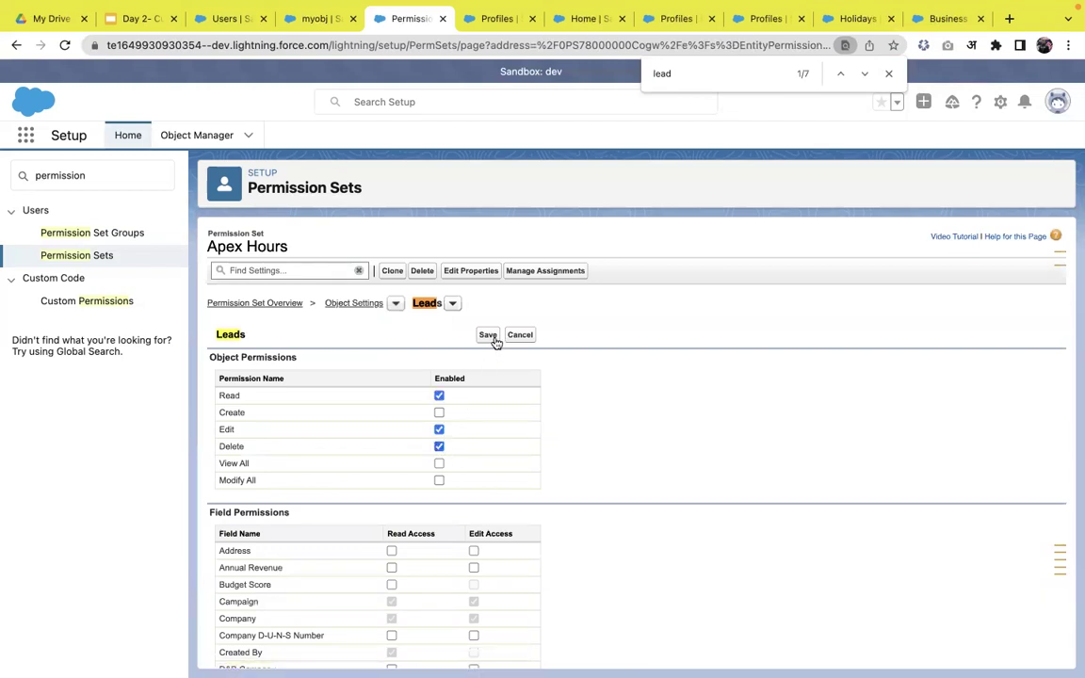
{"action": "left_click", "coordinate": [495, 341]}
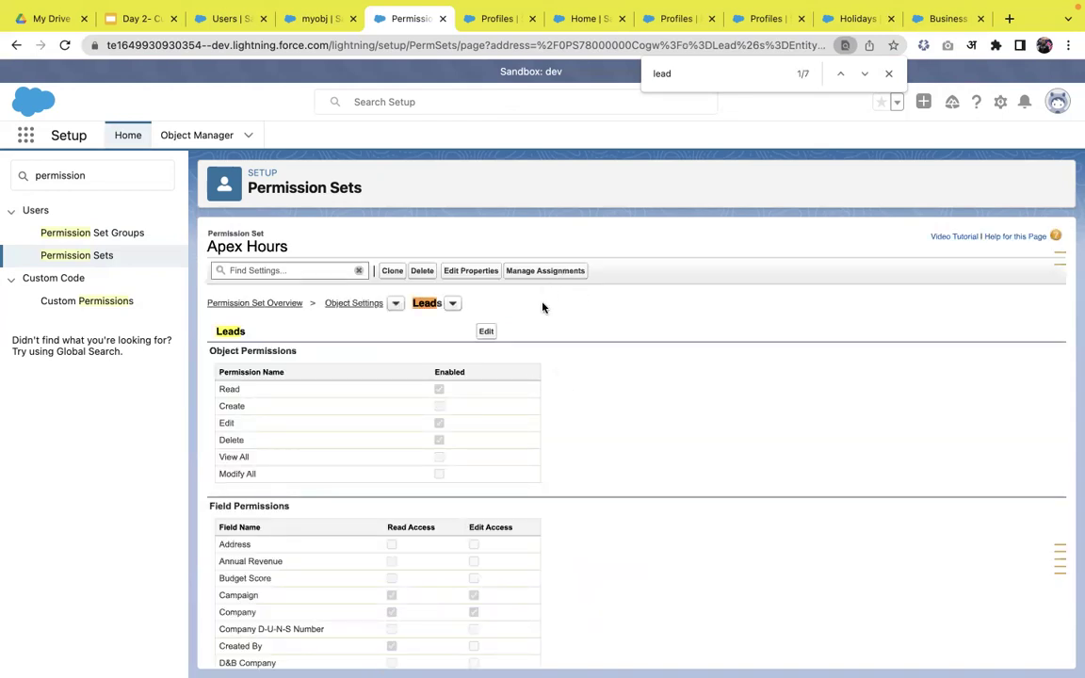
- Select two users under Manage Assignments and assign Apex Hours with No expiration date
{"action": "left_click", "coordinate": [576, 271]}
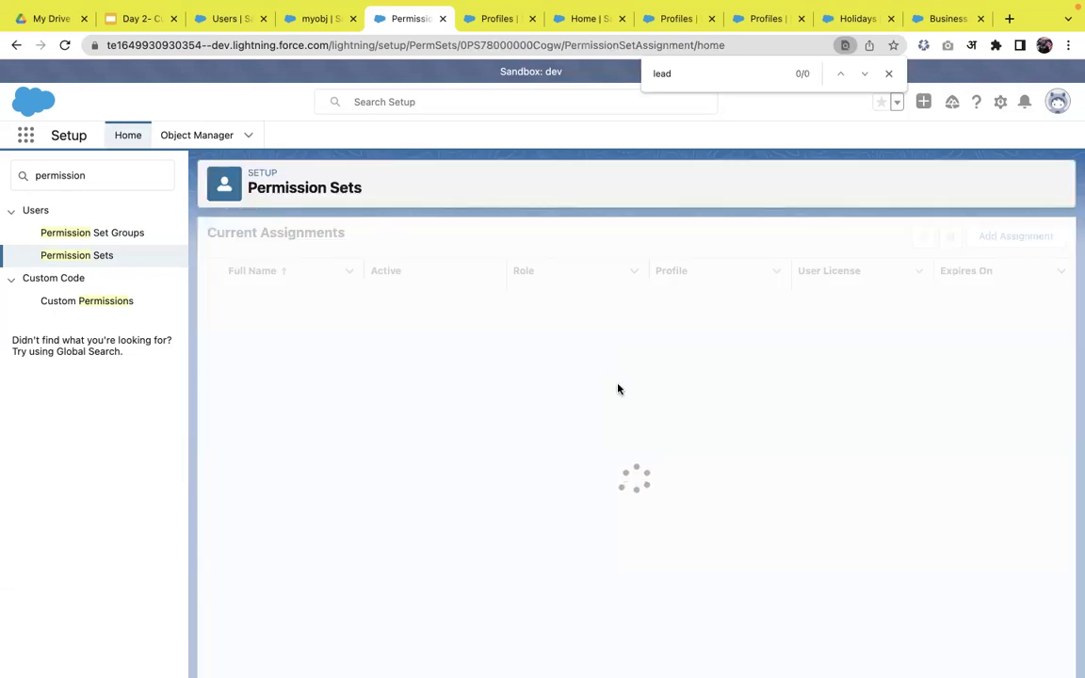
{"action": "left_click", "coordinate": [1024, 240]}
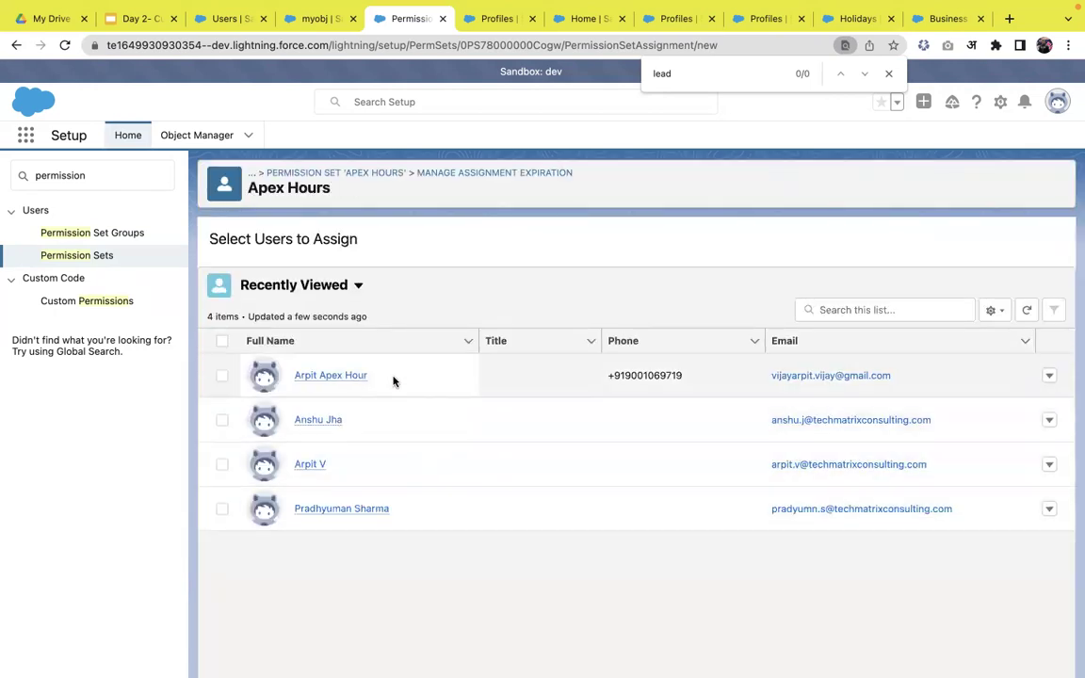
{"action": "left_click", "coordinate": [223, 466]}
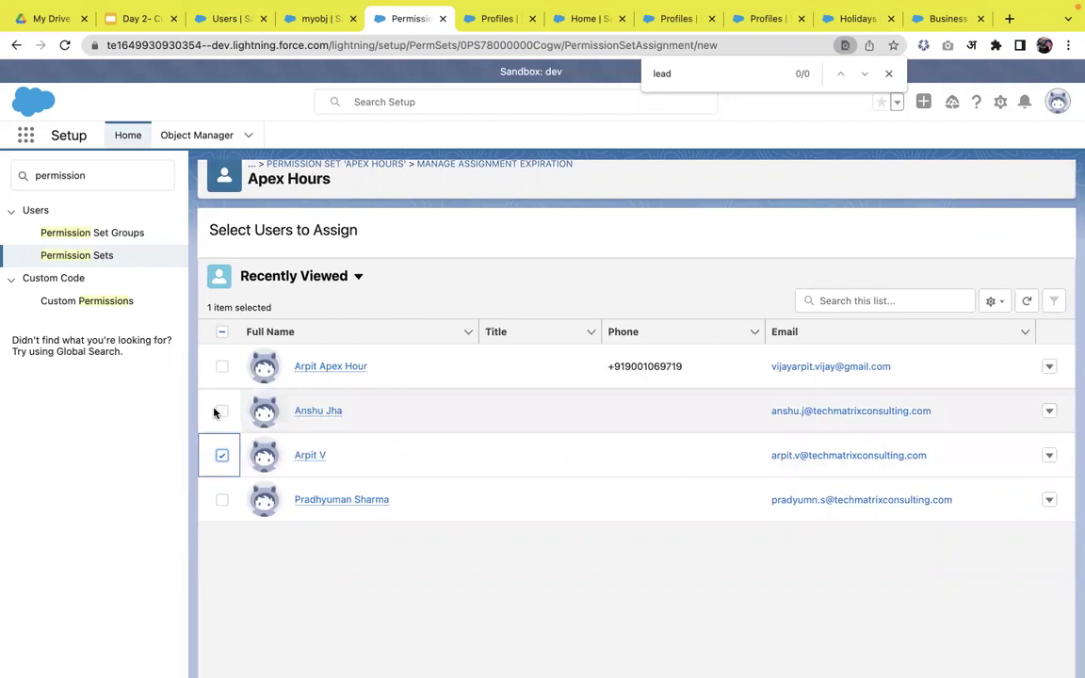
{"action": "scroll", "coordinate": [339, 495], "scroll_direction": "down", "scroll_amount": 2}
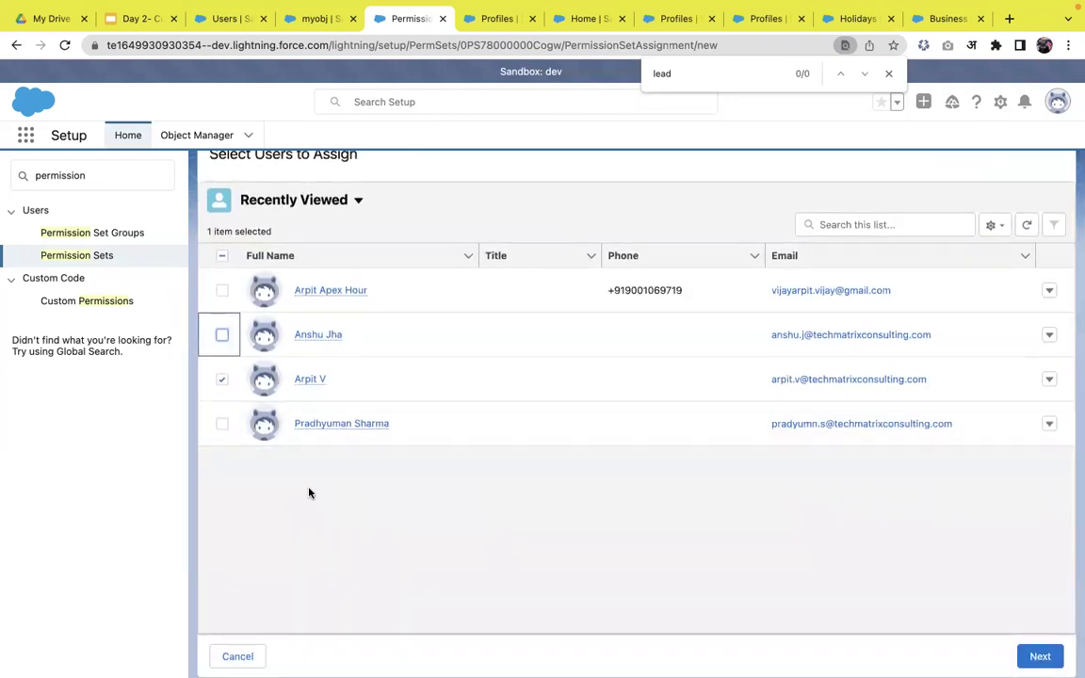
{"action": "left_click", "coordinate": [223, 336]}
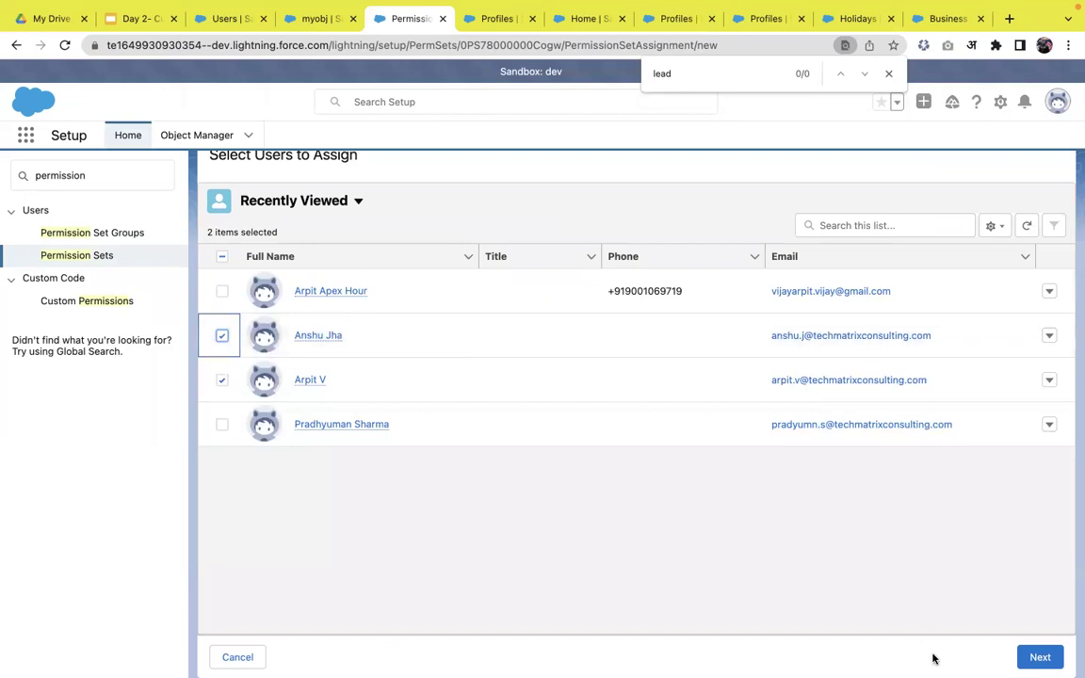
{"action": "left_click", "coordinate": [1039, 656]}
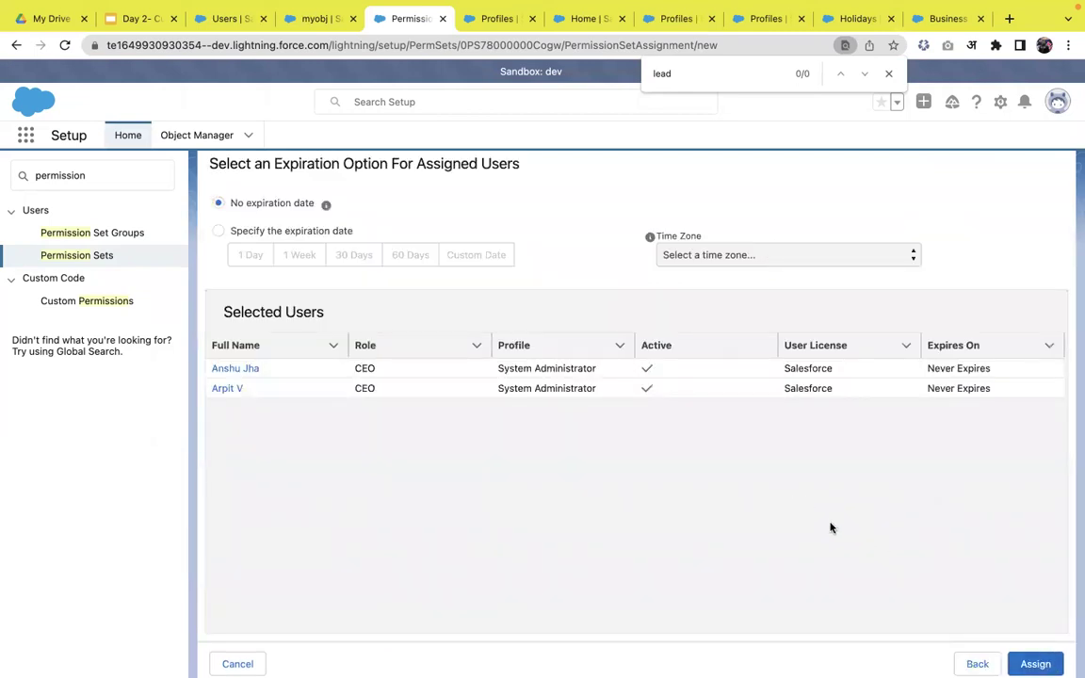
{"action": "scroll", "coordinate": [906, 562], "scroll_direction": "down", "scroll_amount": 1}
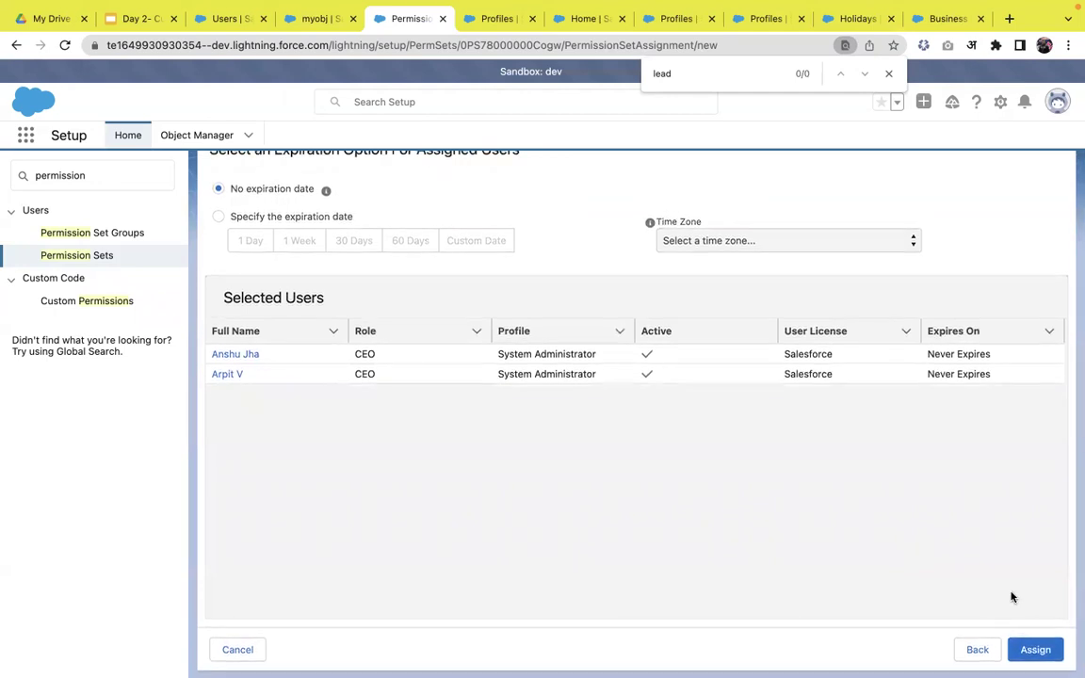
{"action": "left_click", "coordinate": [1050, 649]}
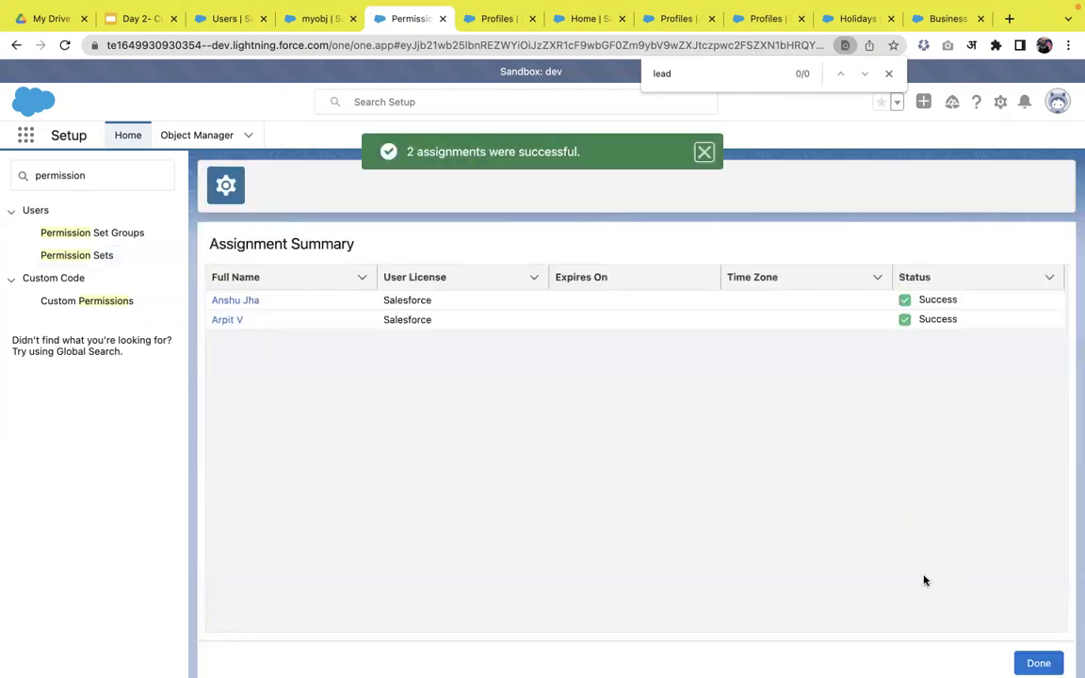
{"action": "left_click", "coordinate": [1037, 663]}
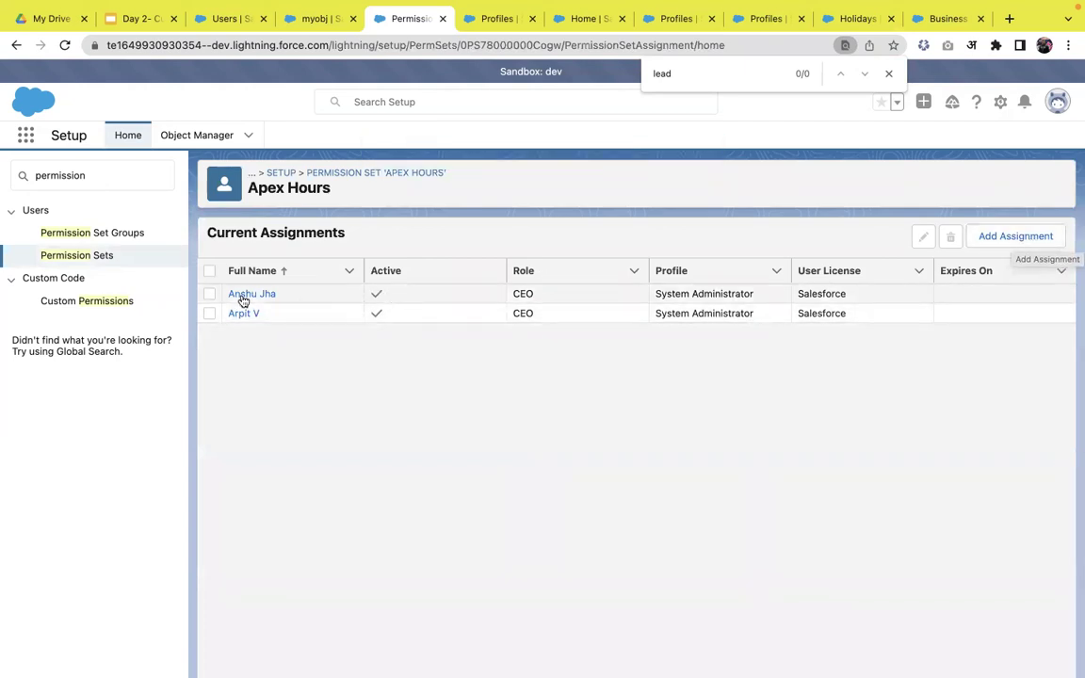
- Set the chosen user's Apex Hours assignment to expire in 1 Week, on Sep 25, 2022
{"action": "left_click", "coordinate": [209, 293]}
{"action": "scroll", "coordinate": [619, 476], "scroll_direction": "down", "scroll_amount": 2}
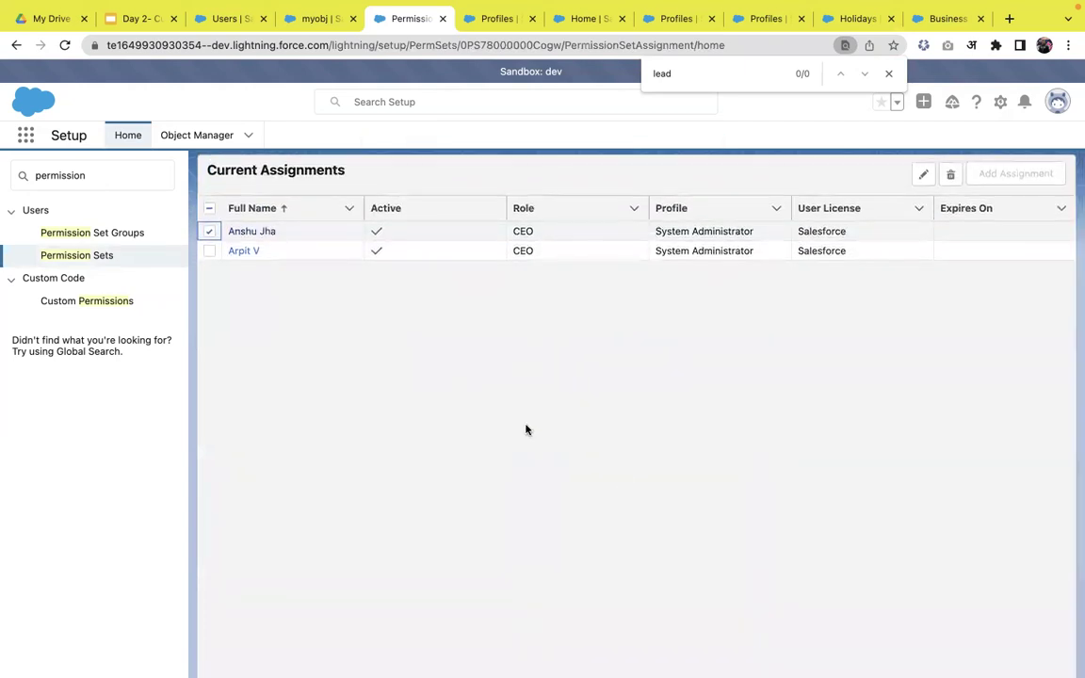
{"action": "left_click", "coordinate": [923, 175]}
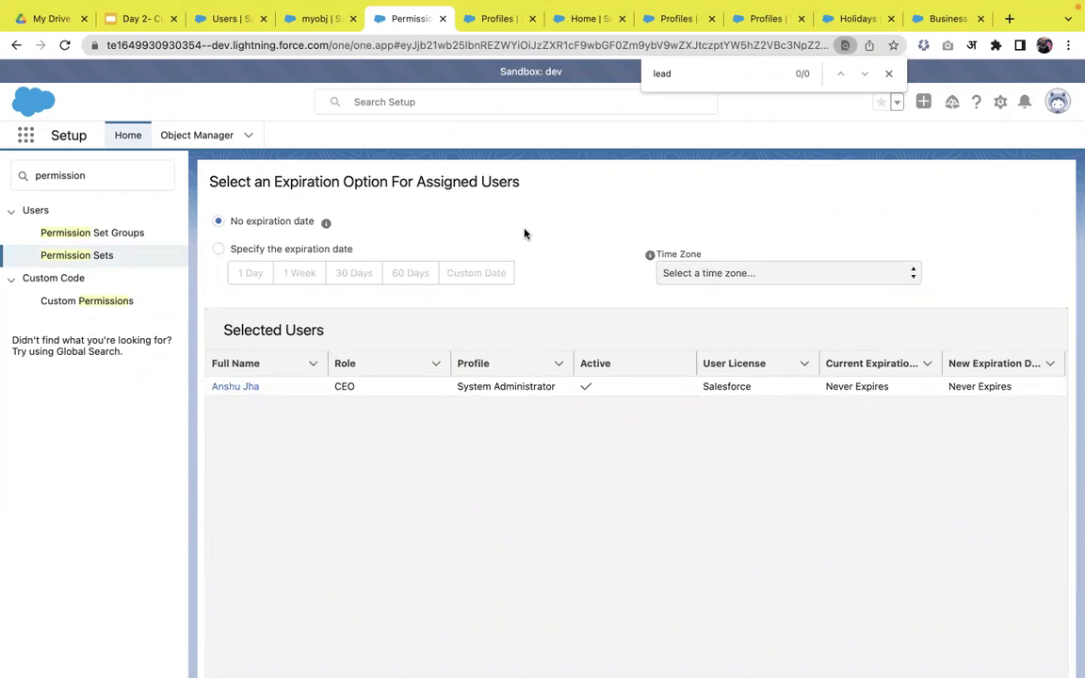
{"action": "left_click", "coordinate": [218, 250]}
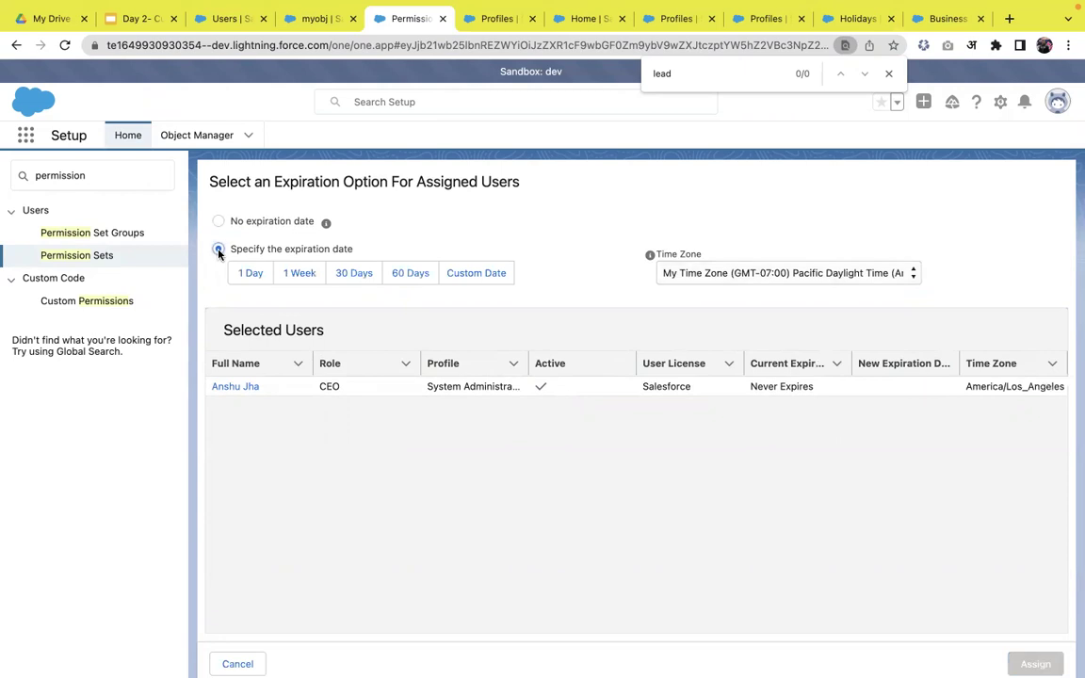
{"action": "left_click", "coordinate": [300, 274]}
{"action": "left_click", "coordinate": [1032, 663]}
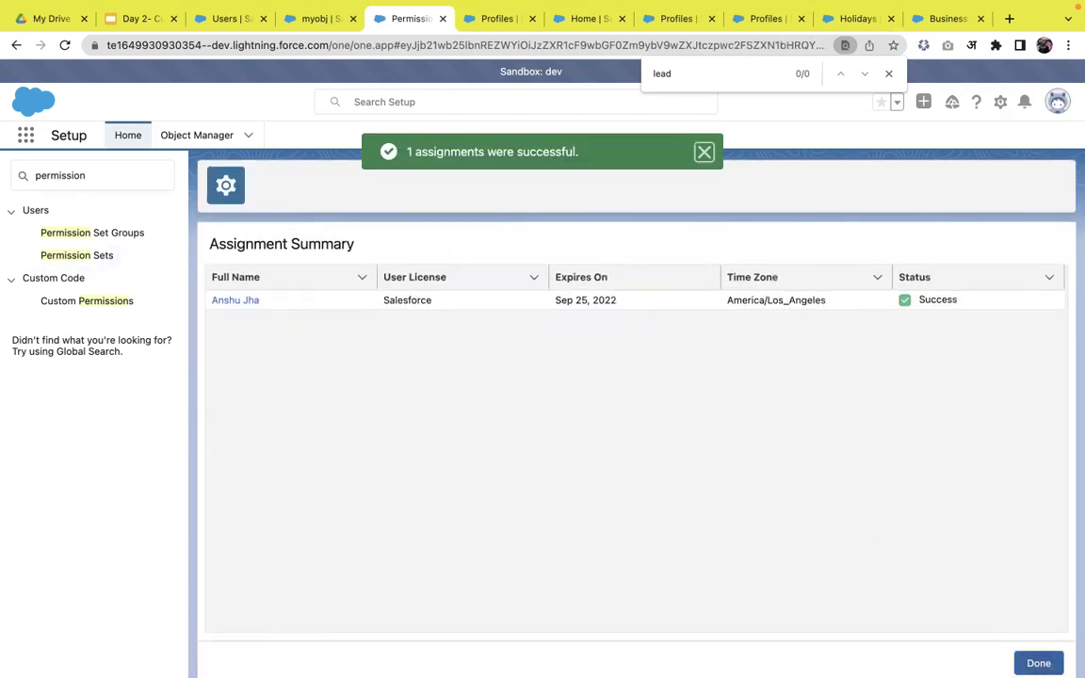
{"action": "left_click", "coordinate": [1037, 662]}
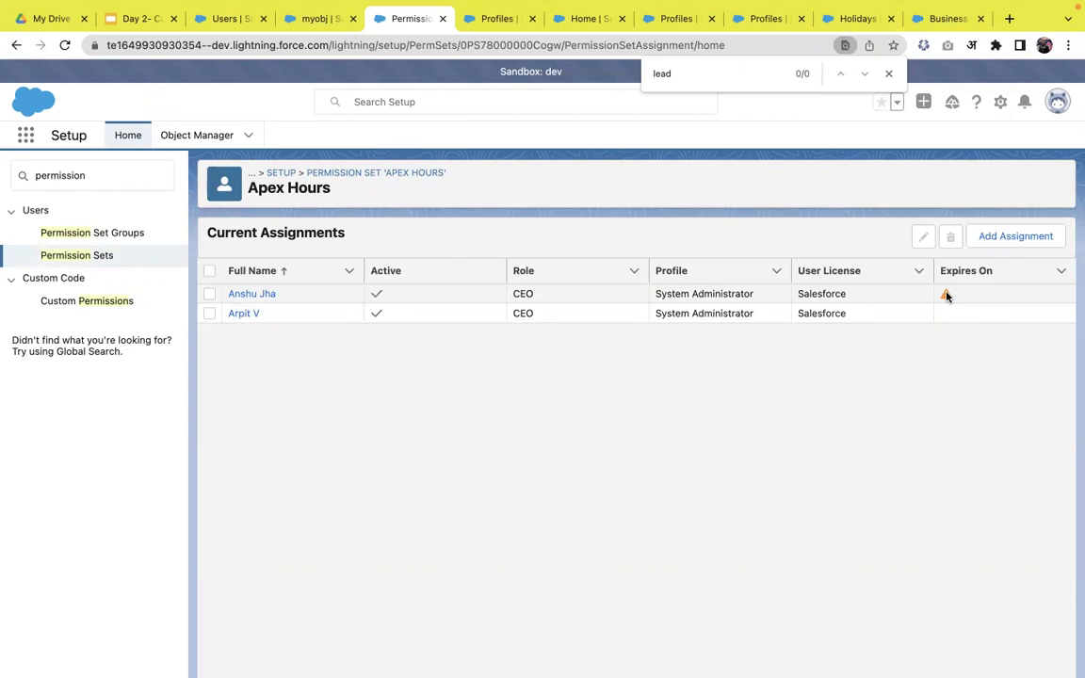
{"action": "left_click", "coordinate": [949, 294]}
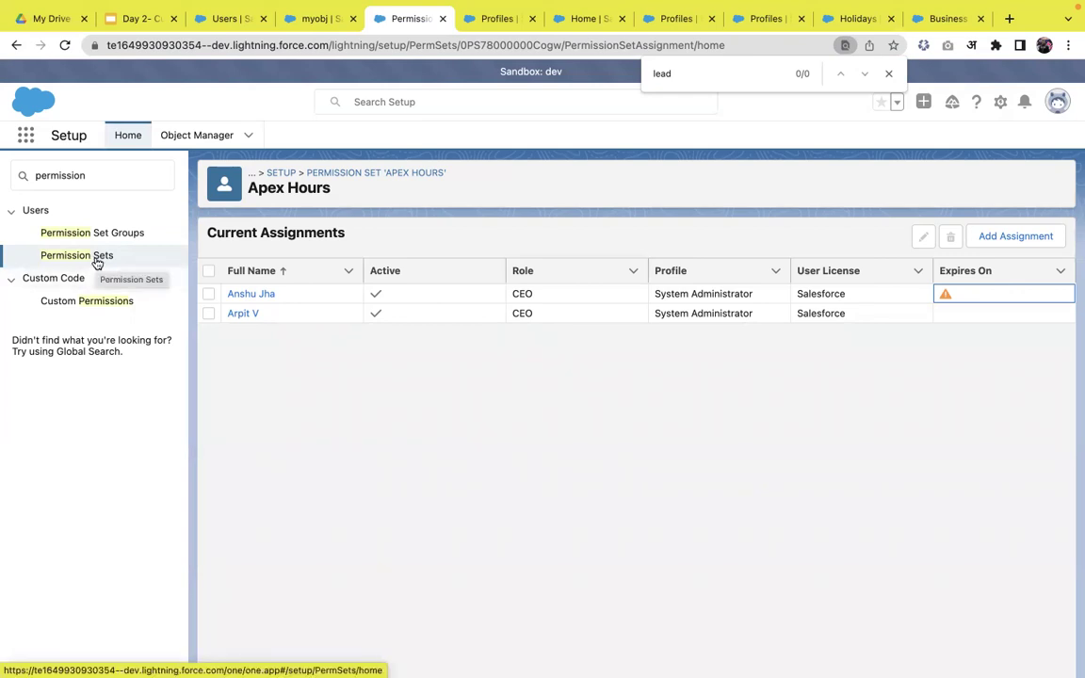
- Search Setup for 'user' and open the Users list
{"action": "left_click", "coordinate": [108, 176]}
{"action": "double_click", "coordinate": [107, 176]}
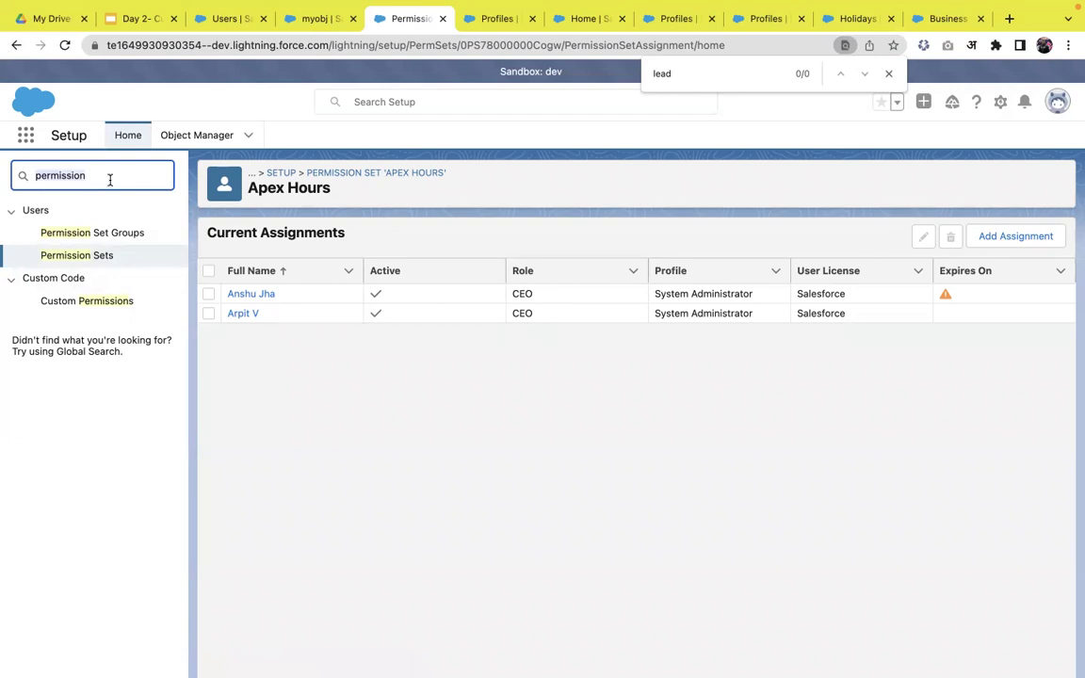
{"action": "key", "text": "BackSpace"}
{"action": "type", "text": "user"}
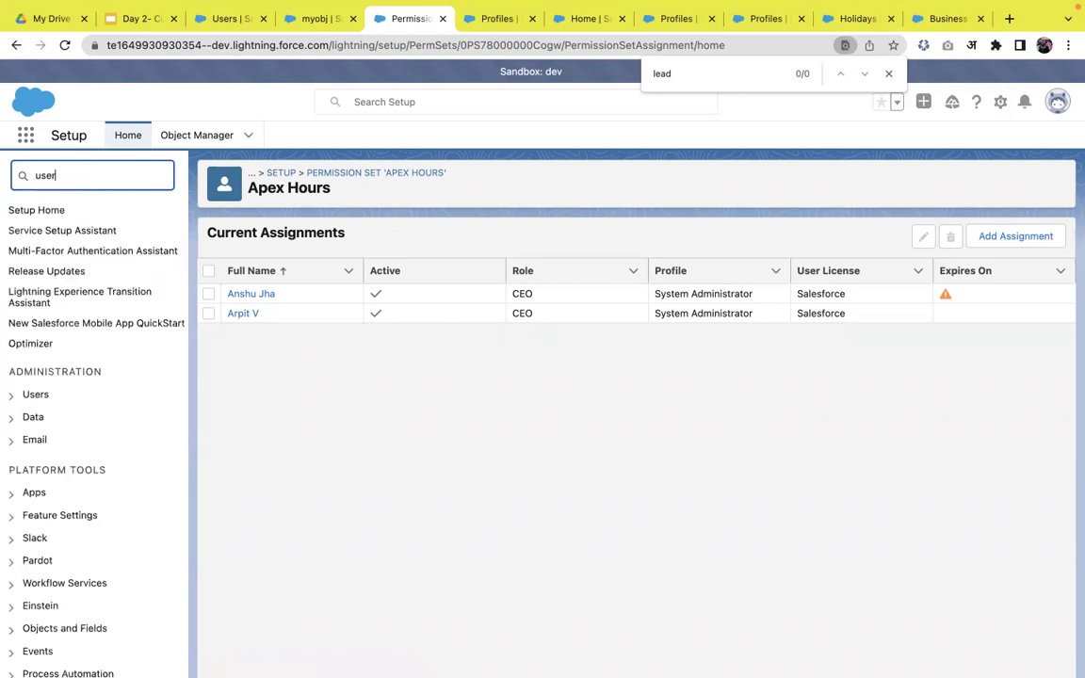
{"action": "left_click", "coordinate": [55, 393]}
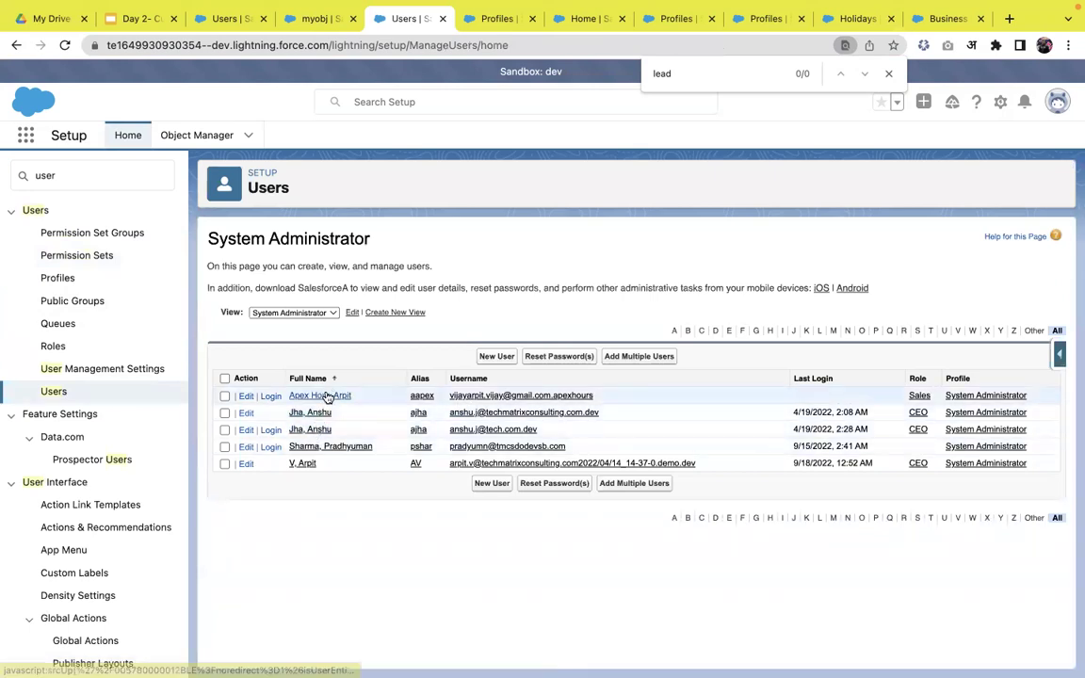
- On a not-yet-assigned user's record, enable the Apex Hours permission set and save
{"action": "left_click", "coordinate": [326, 395]}
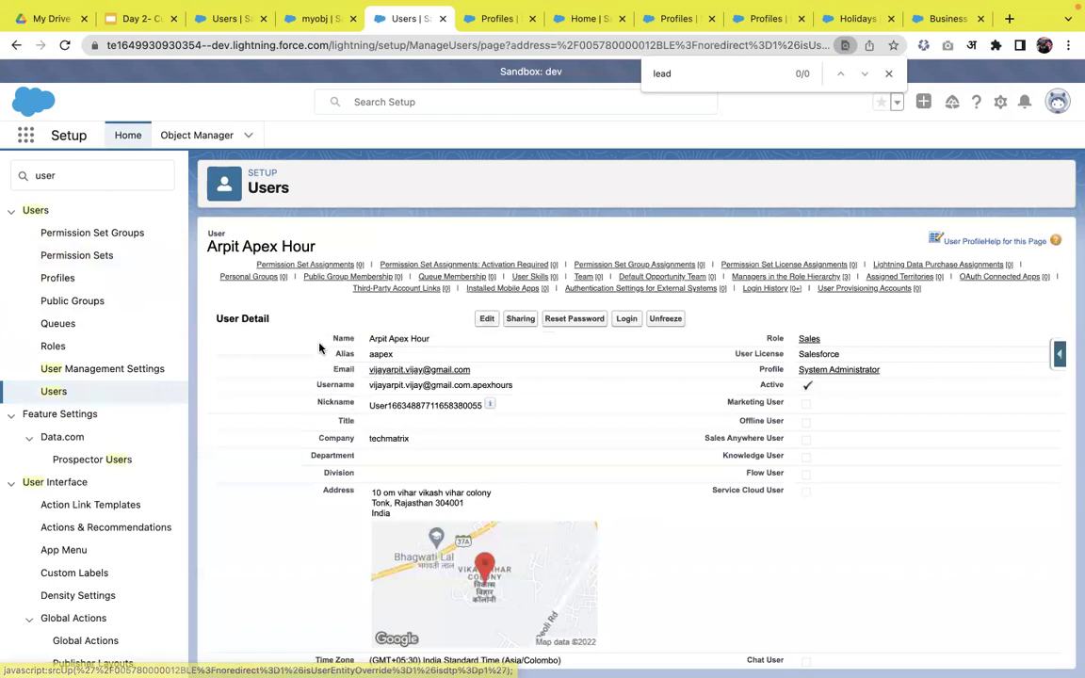
{"action": "mouse_move", "coordinate": [341, 269]}
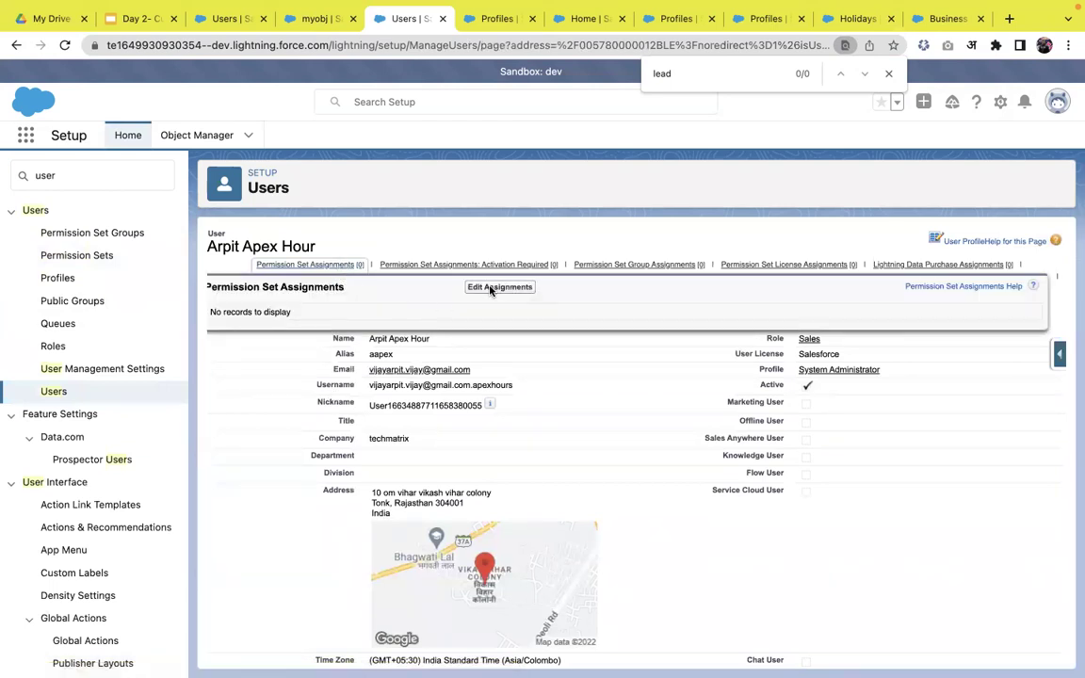
{"action": "left_click", "coordinate": [492, 288]}
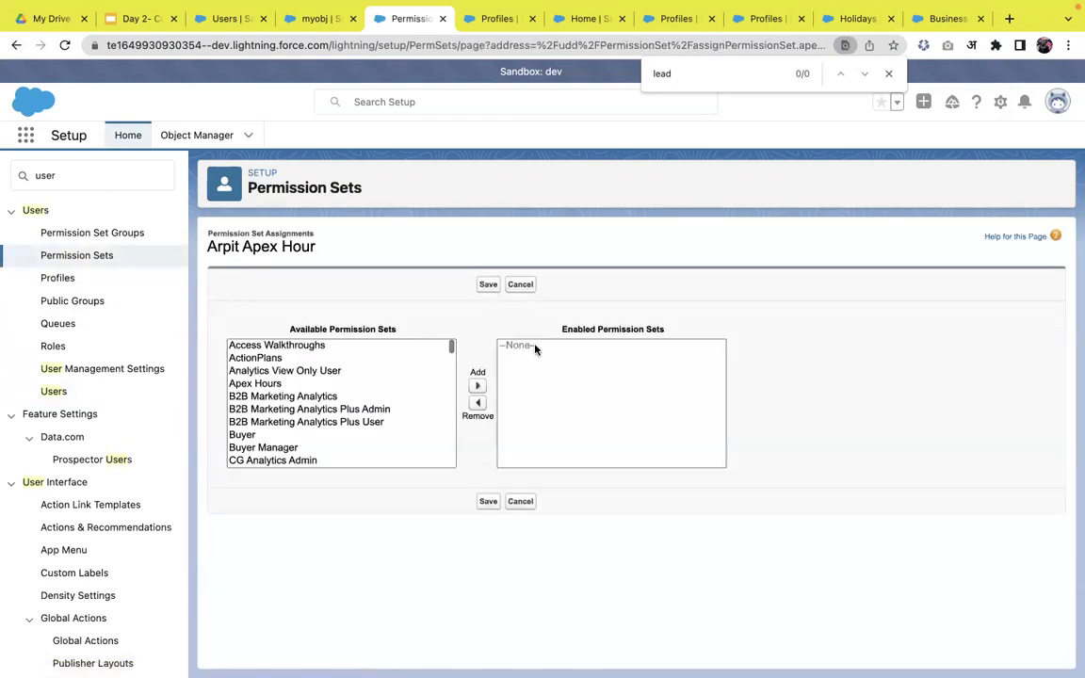
{"action": "left_click", "coordinate": [312, 375]}
{"action": "left_click", "coordinate": [311, 383]}
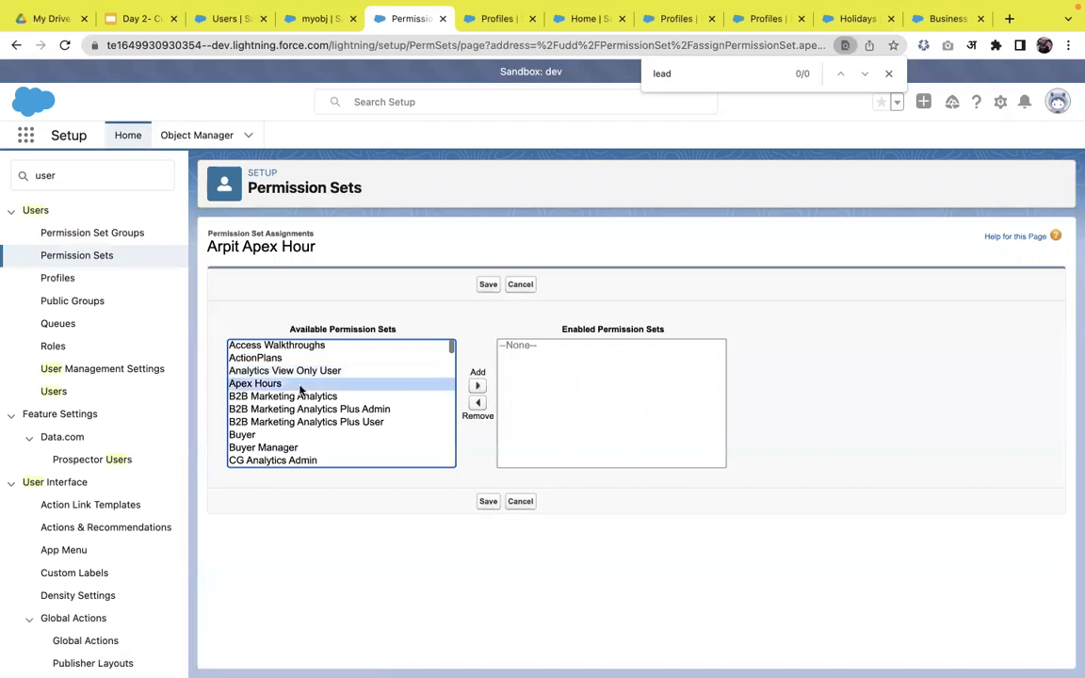
{"action": "left_click", "coordinate": [477, 386]}
{"action": "left_click", "coordinate": [488, 284]}
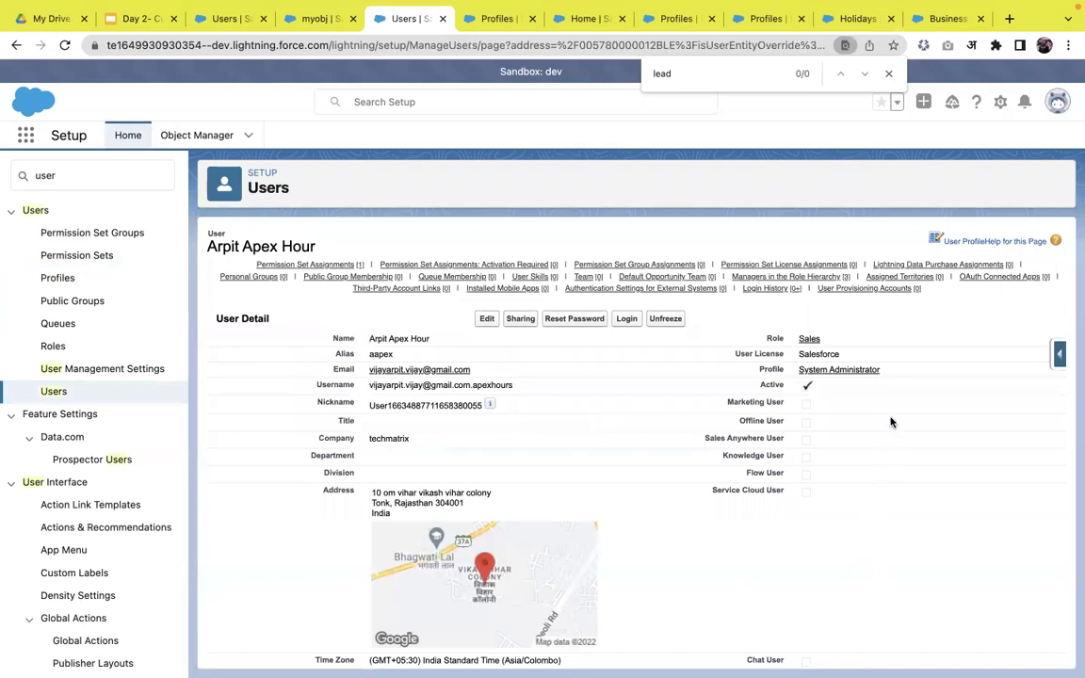
- Present the slides full screen, advancing to the Record level Security slide
{"action": "key", "text": "super+2"}
{"action": "left_click", "coordinate": [907, 86]}
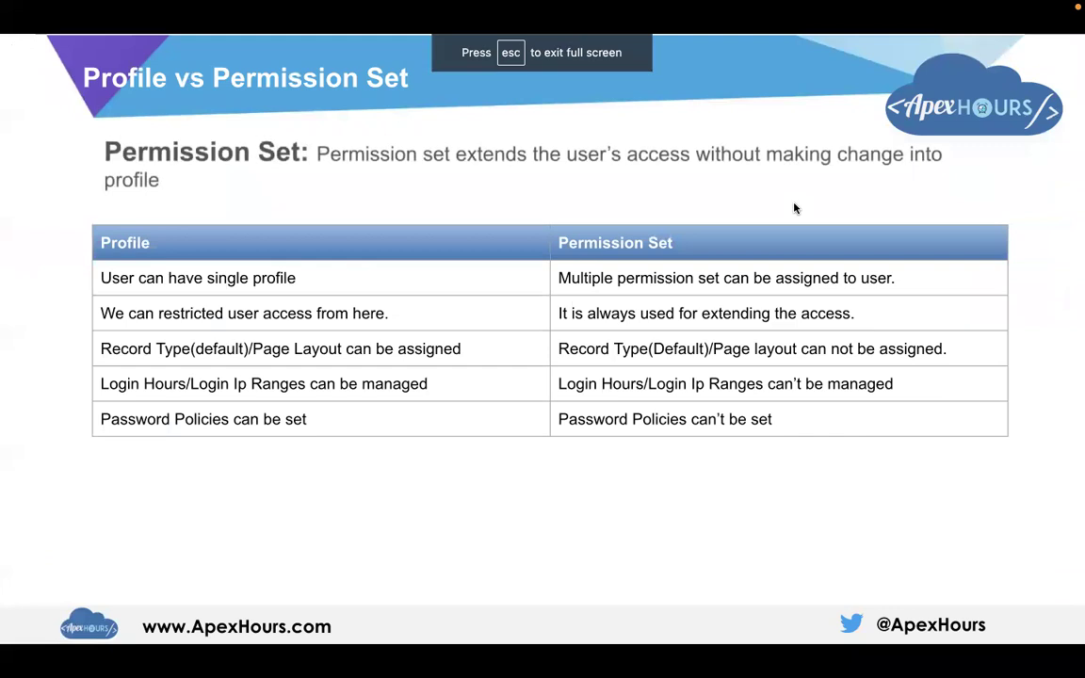
{"action": "key", "text": "Right"}
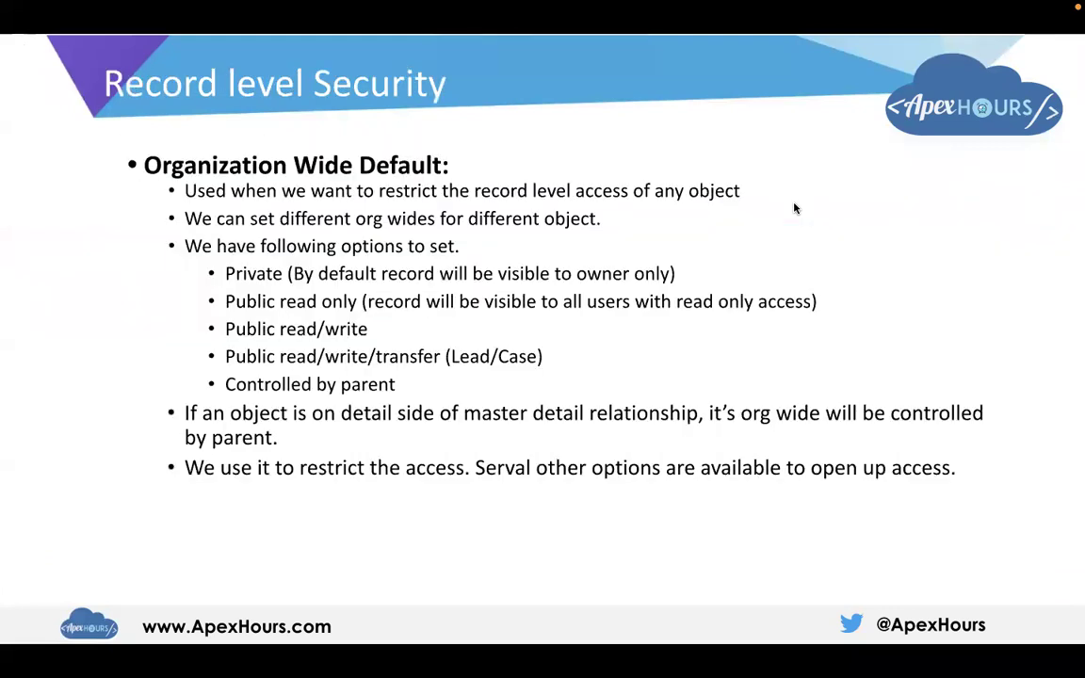
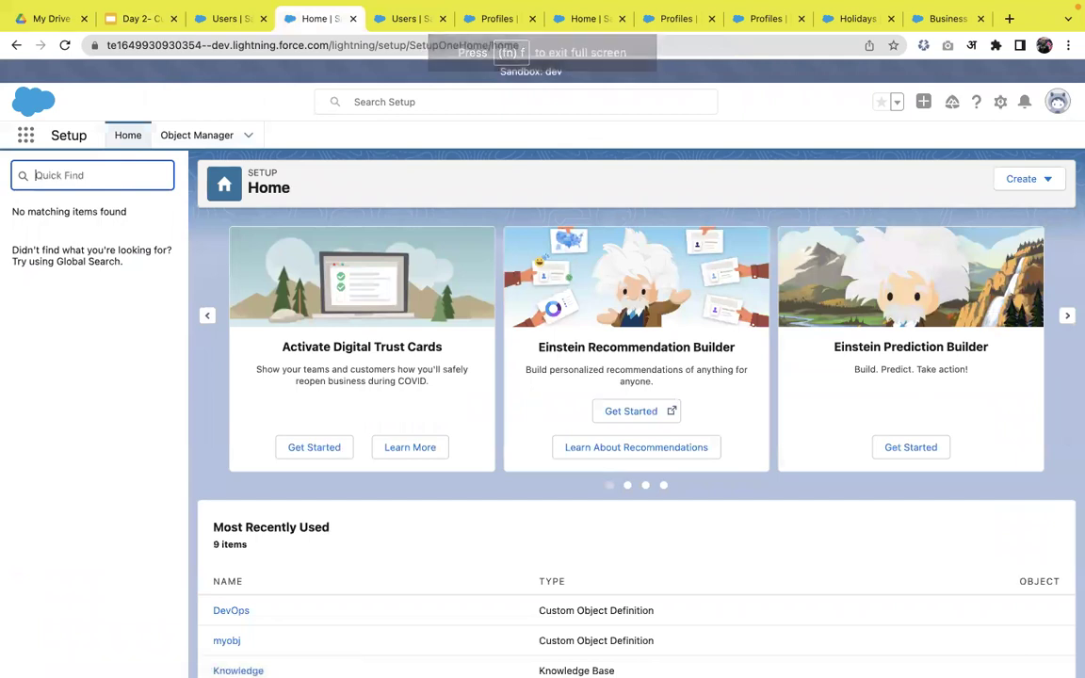
- Open Sharing Settings and edit Organization-Wide Defaults, leaving Lead, Account and Opportunity unchanged
{"action": "type", "text": "sharing"}
{"action": "left_click", "coordinate": [77, 318]}
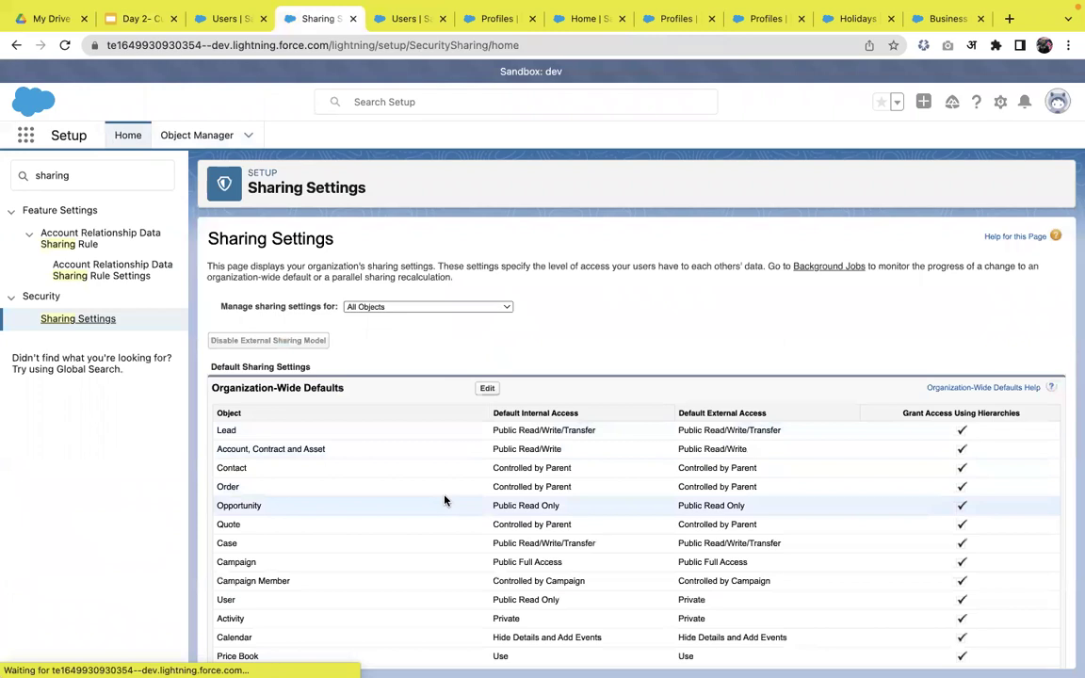
{"action": "scroll", "coordinate": [445, 500], "scroll_direction": "down", "scroll_amount": 1}
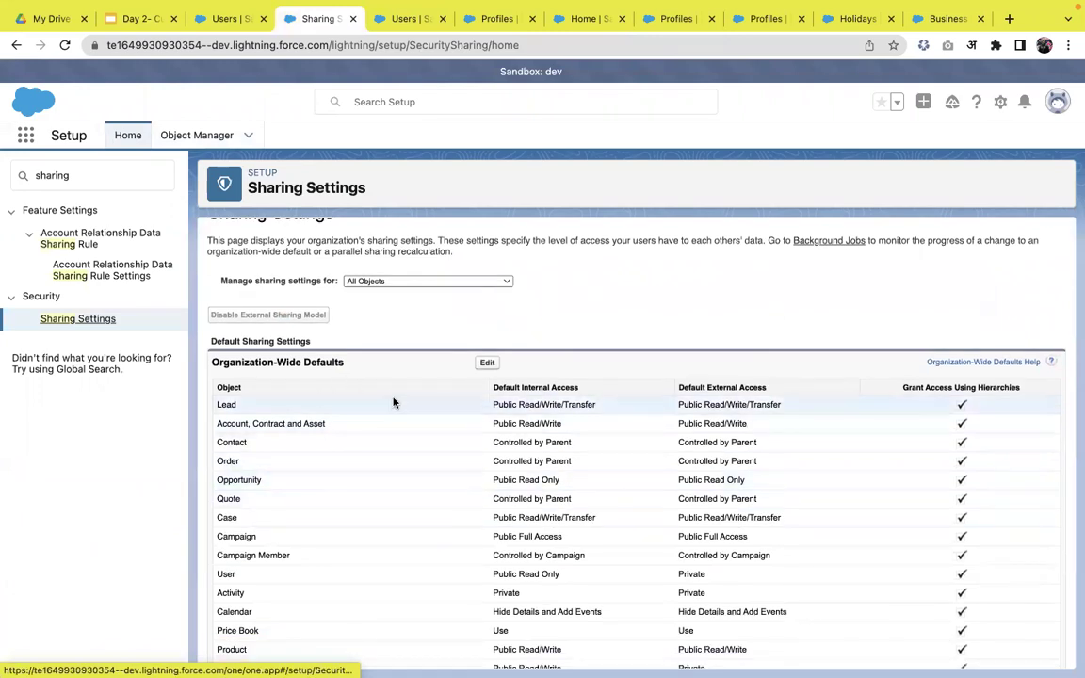
{"action": "scroll", "coordinate": [357, 489], "scroll_direction": "down", "scroll_amount": 3}
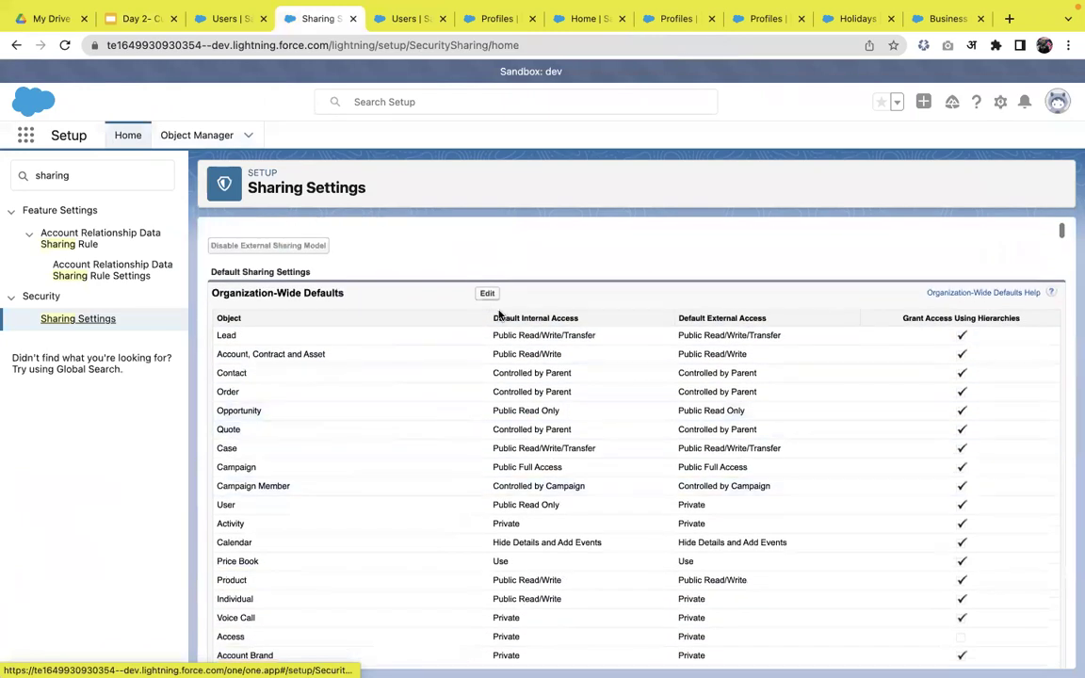
{"action": "left_click", "coordinate": [490, 296]}
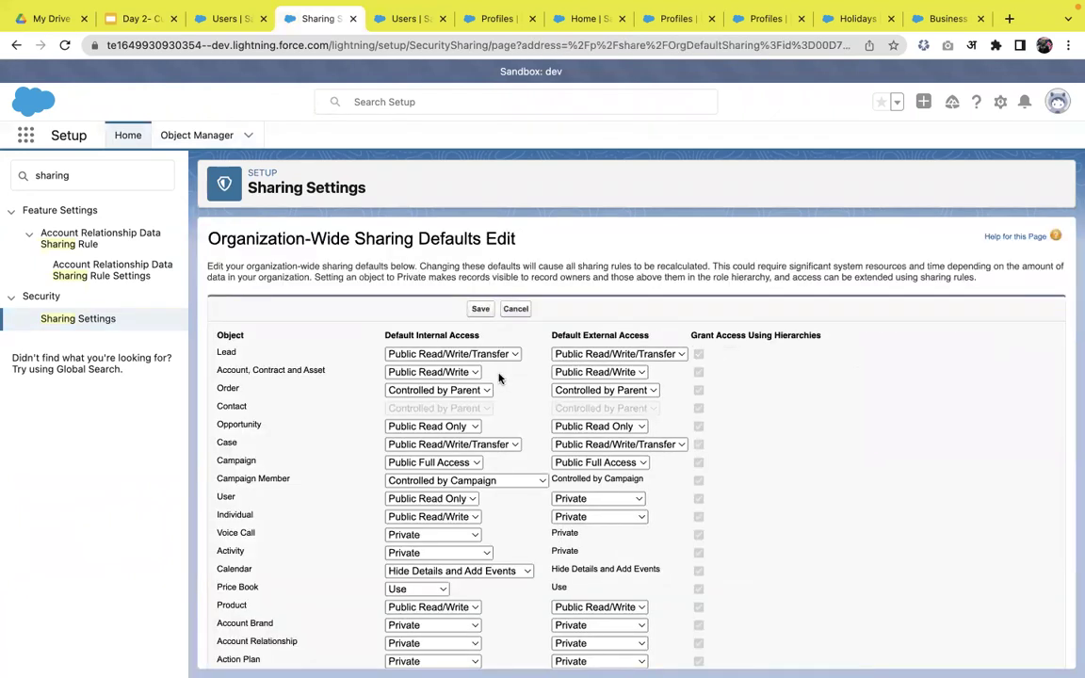
{"action": "left_click", "coordinate": [477, 354]}
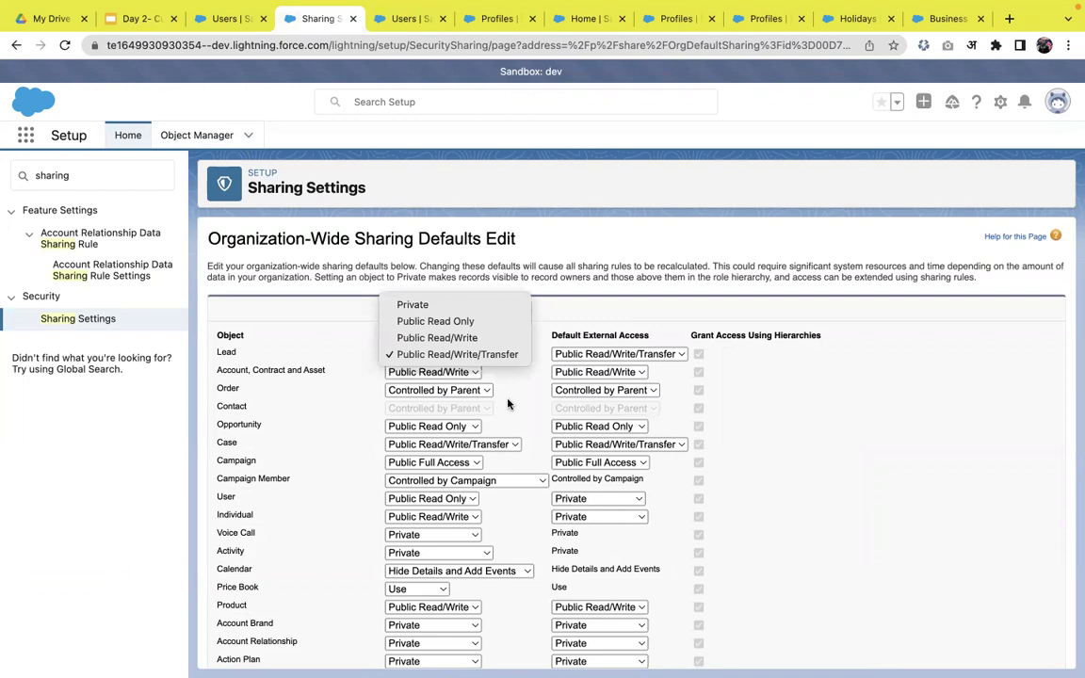
{"action": "left_click", "coordinate": [499, 360]}
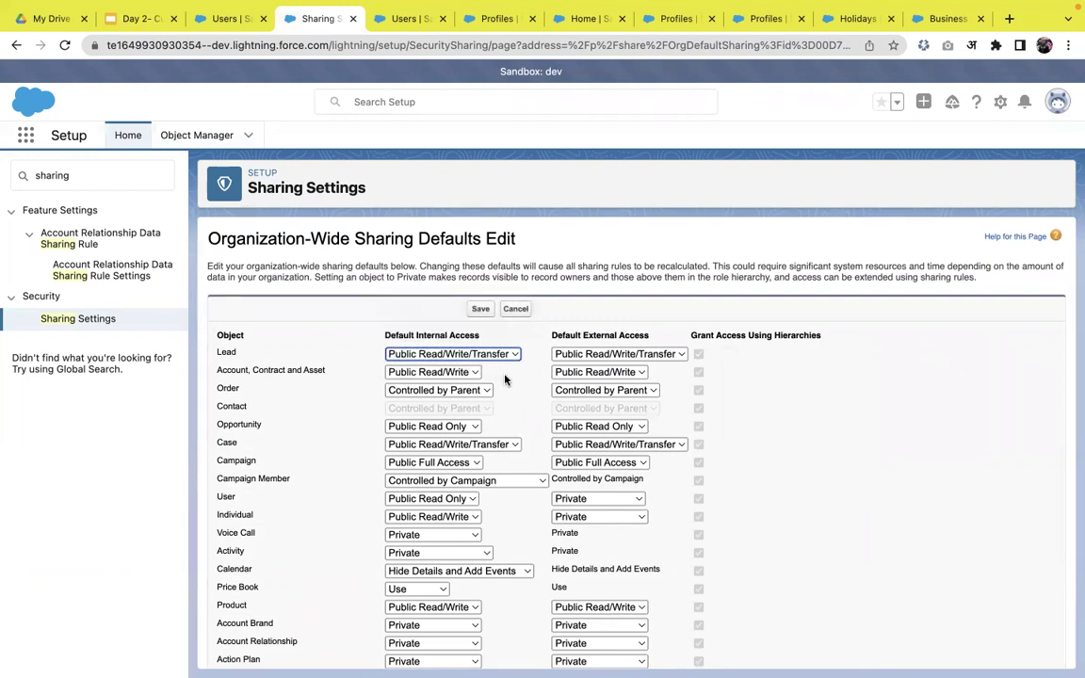
{"action": "left_click", "coordinate": [465, 373]}
{"action": "left_click", "coordinate": [464, 373]}
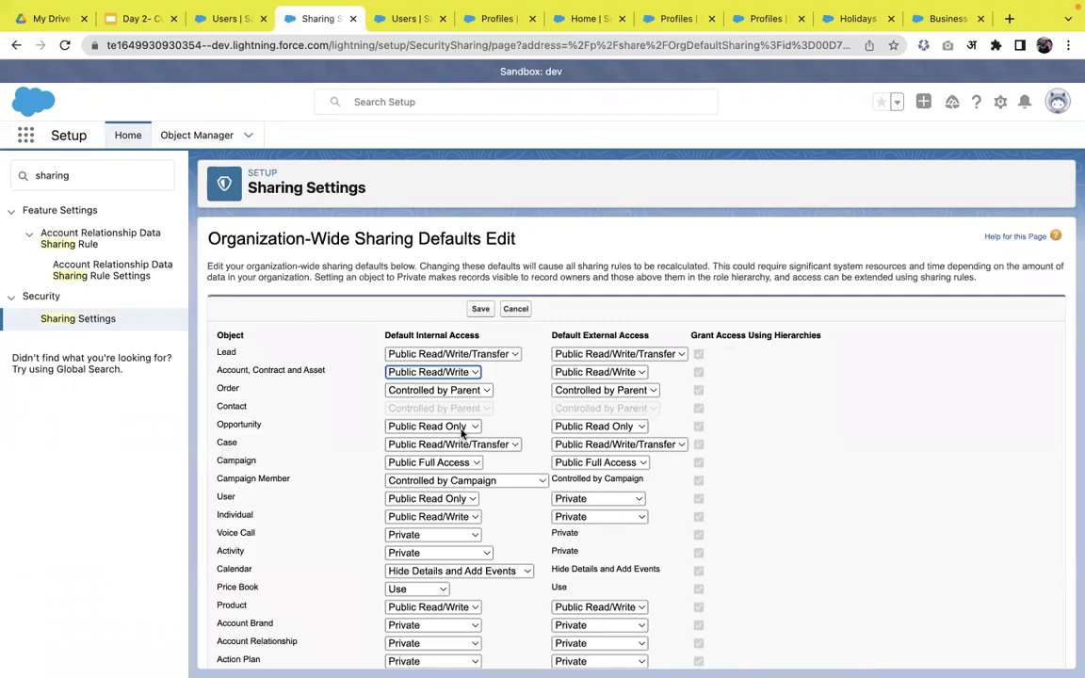
{"action": "left_click", "coordinate": [460, 427]}
{"action": "left_click", "coordinate": [521, 422]}
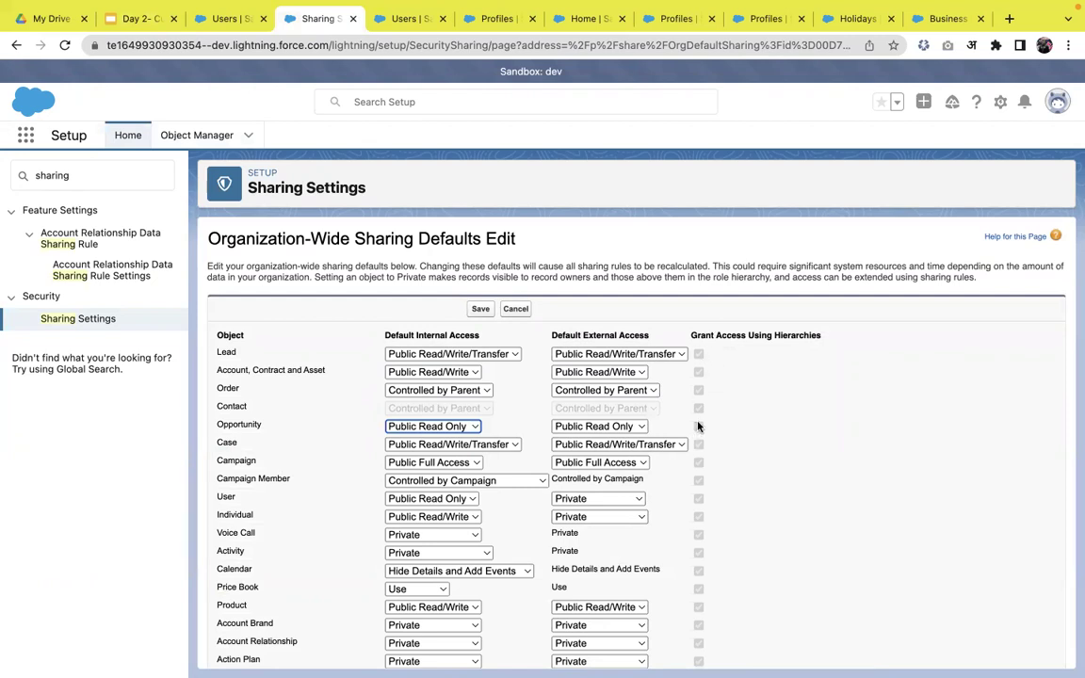
{"action": "scroll", "coordinate": [697, 429], "scroll_direction": "down", "scroll_amount": 5}
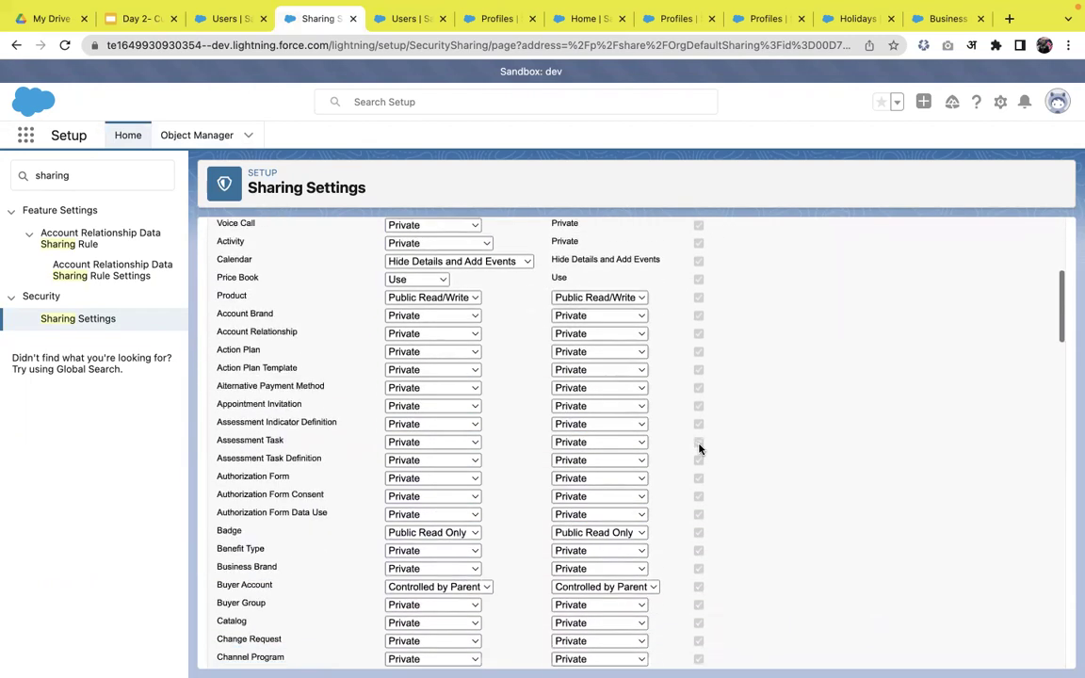
- Set myobj's default internal access to Private and save the organization-wide defaults
{"action": "key", "text": "super+f"}
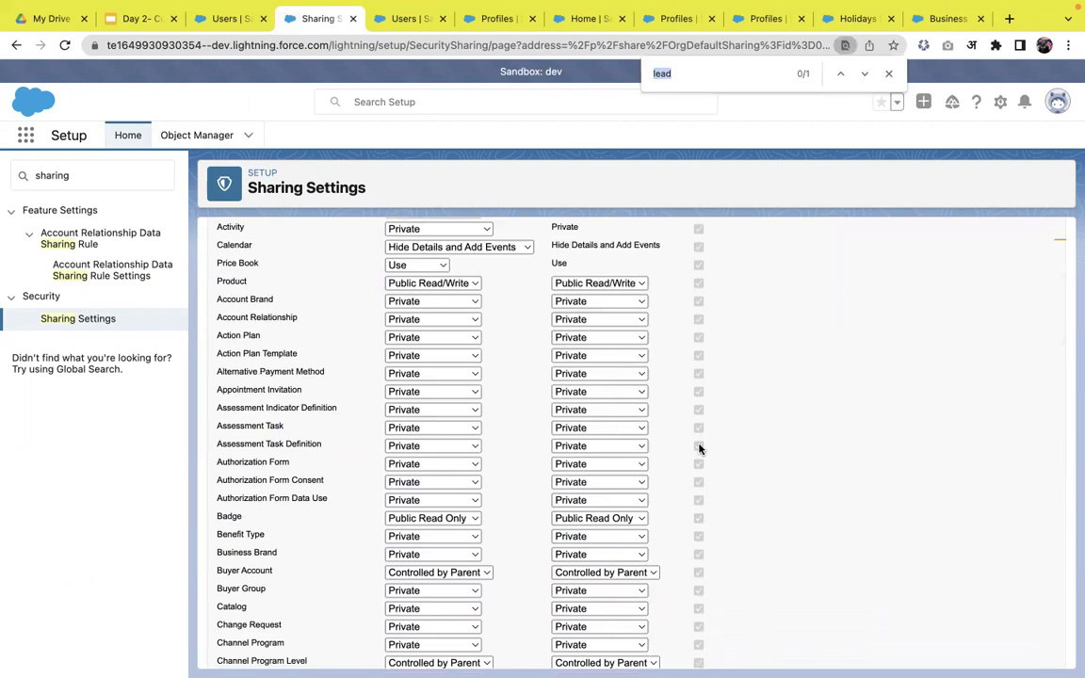
{"action": "type", "text": "myobj"}
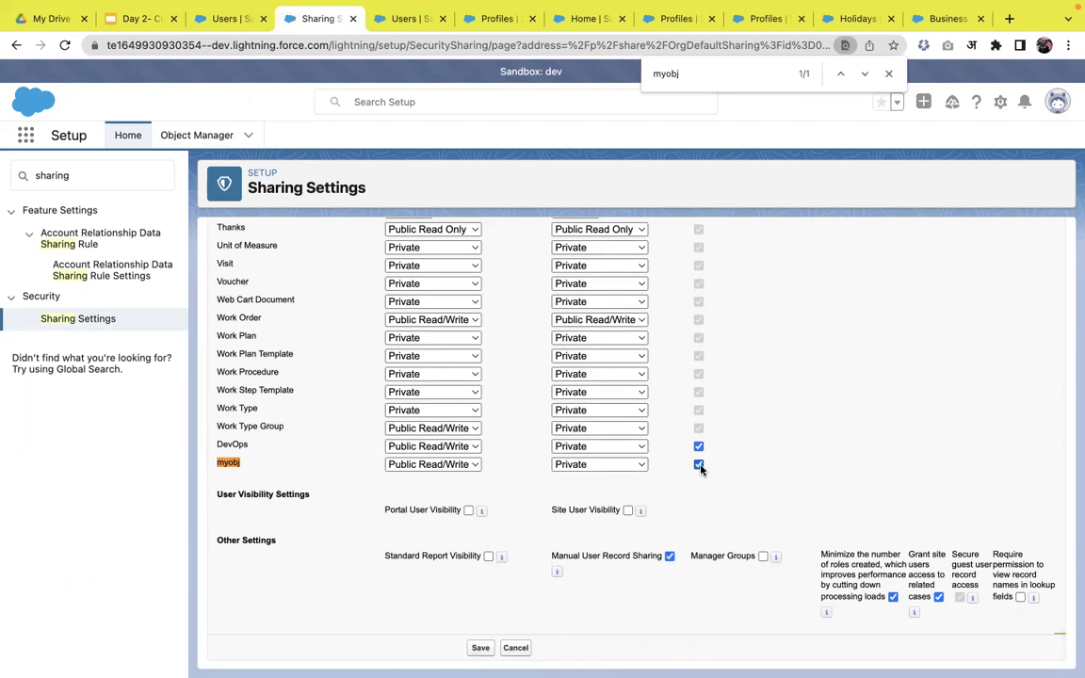
{"action": "left_click", "coordinate": [419, 465]}
{"action": "left_click", "coordinate": [412, 431]}
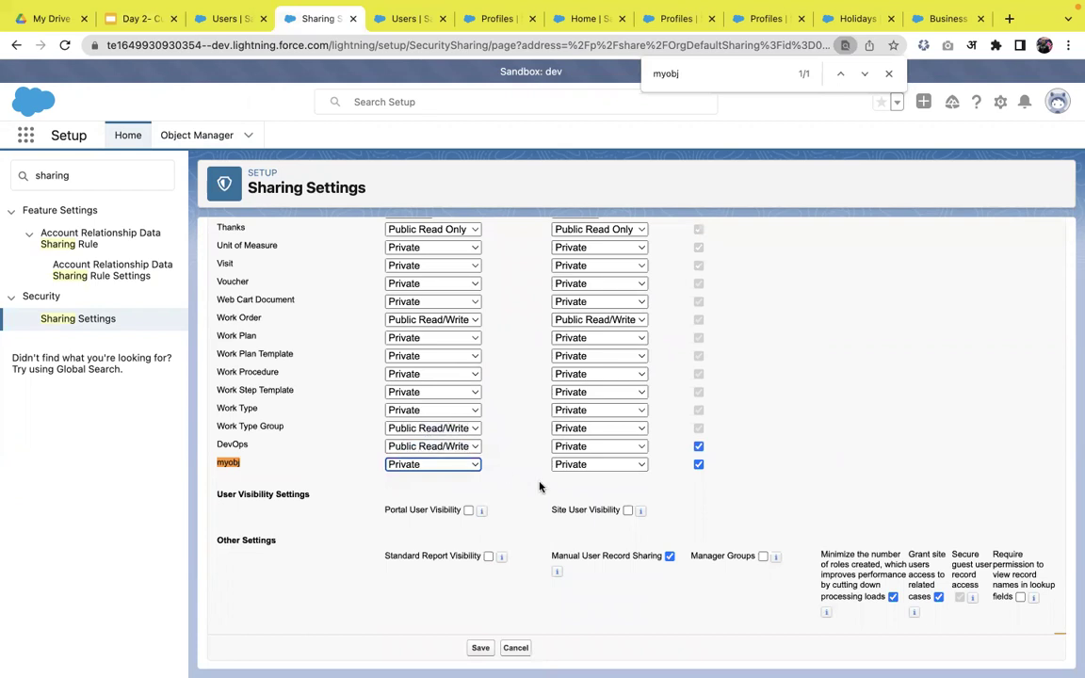
{"action": "left_click", "coordinate": [480, 647]}
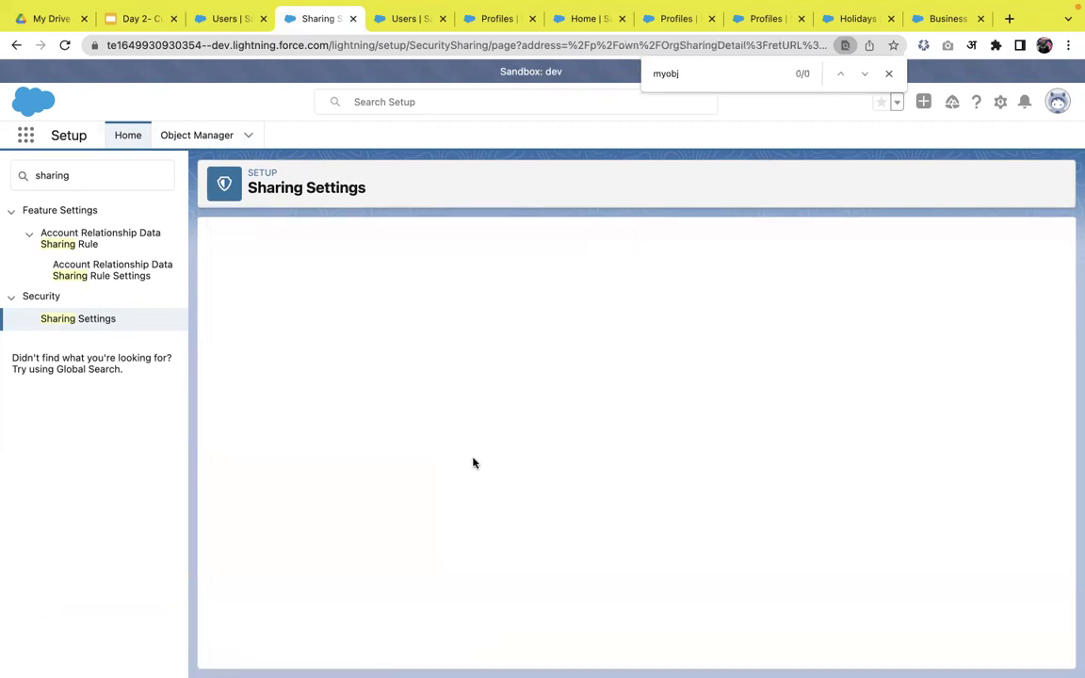
{"action": "scroll", "coordinate": [473, 462], "scroll_direction": "down", "scroll_amount": 5}
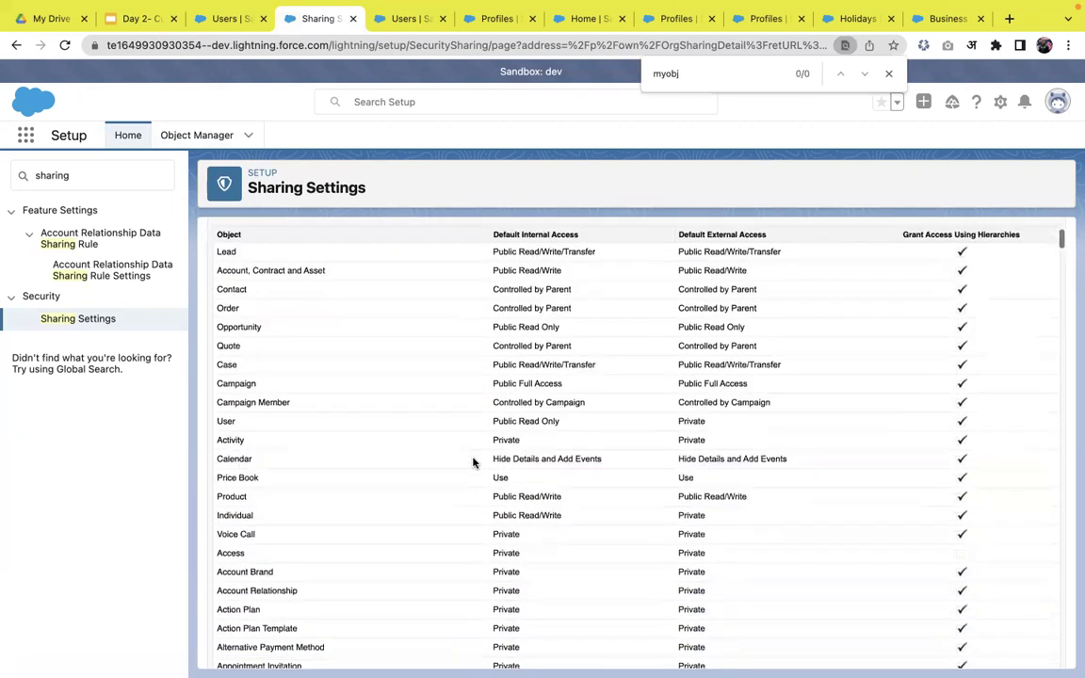
{"action": "key", "text": "Return"}
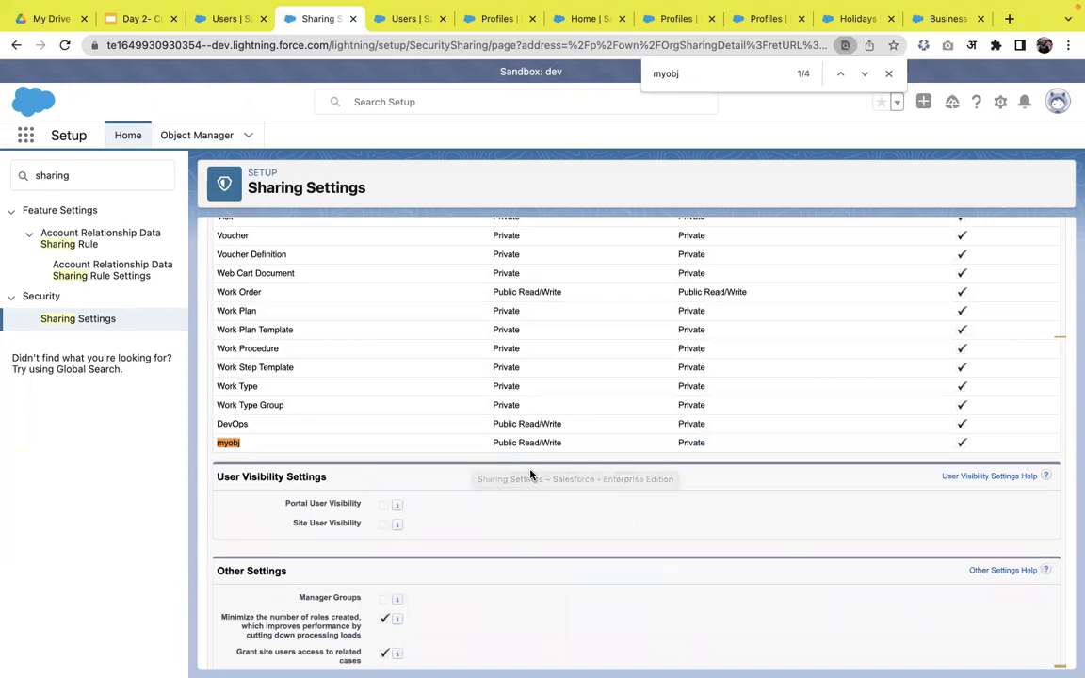
{"action": "scroll", "coordinate": [530, 472], "scroll_direction": "up", "scroll_amount": 10}
{"action": "scroll", "coordinate": [531, 473], "scroll_direction": "up", "scroll_amount": 15}
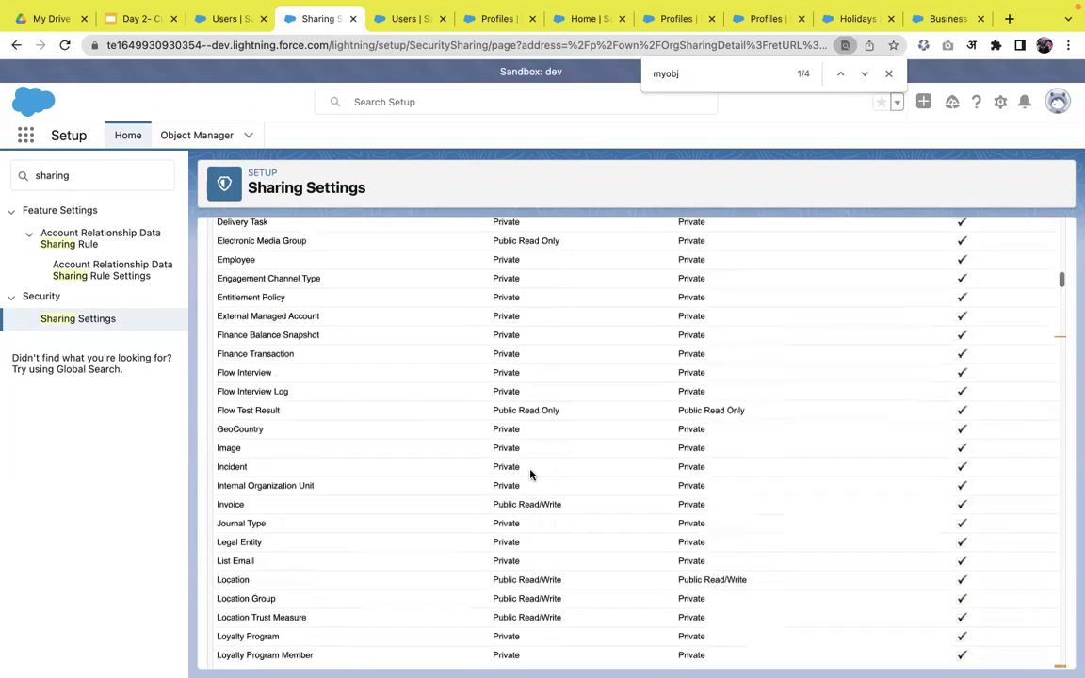
{"action": "scroll", "coordinate": [530, 472], "scroll_direction": "up", "scroll_amount": 2}
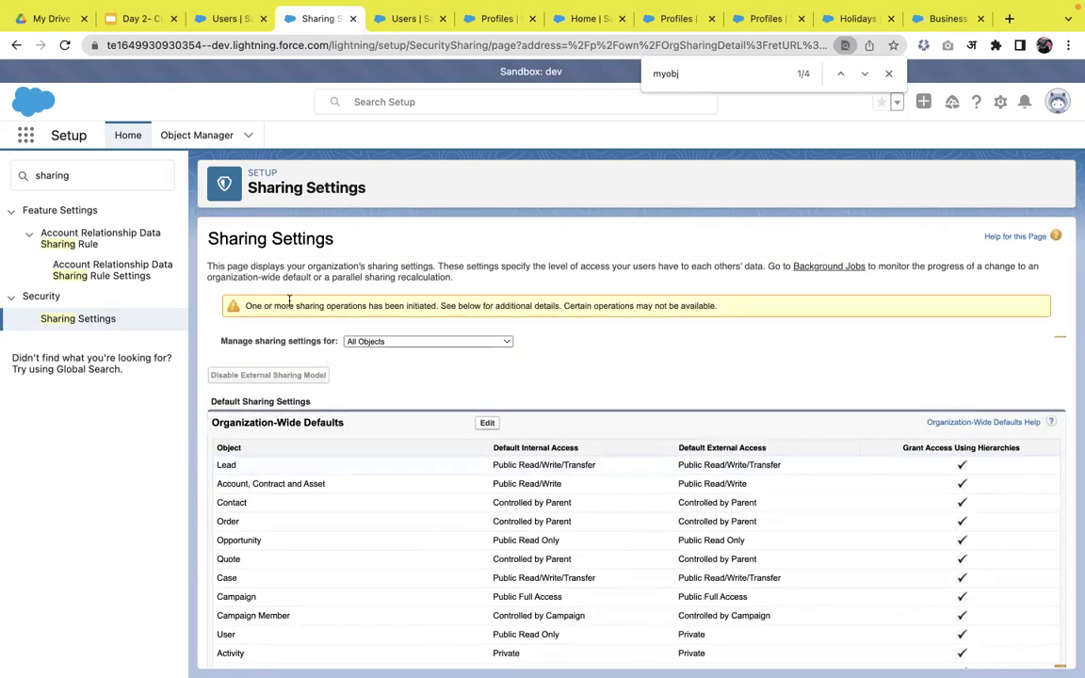
{"action": "left_click", "coordinate": [64, 47]}
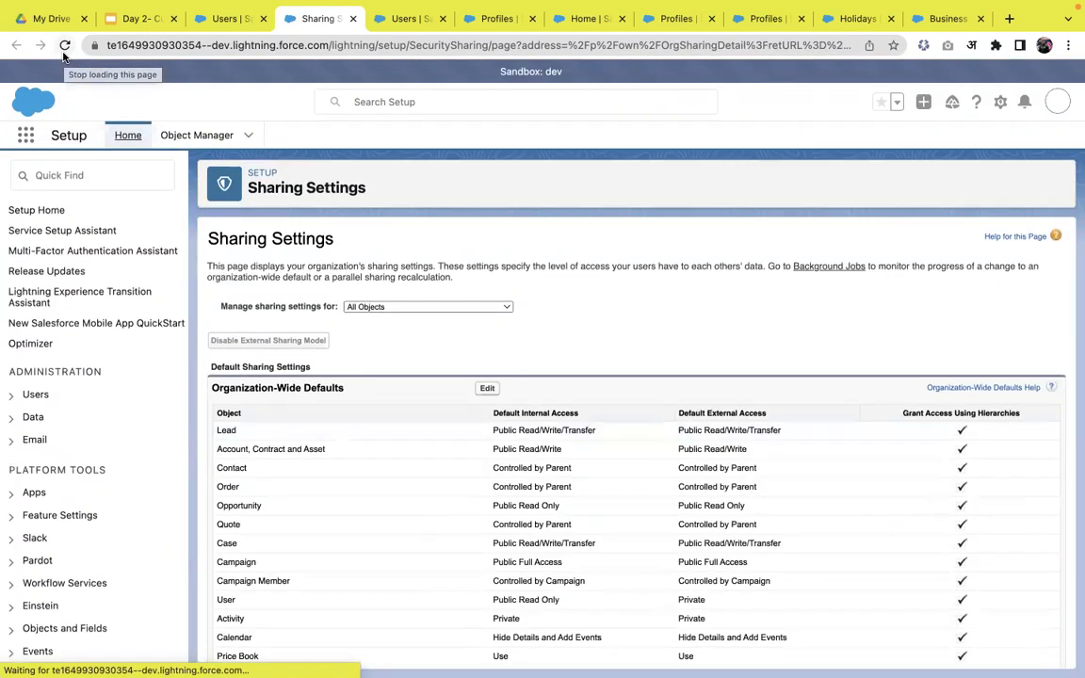
{"action": "scroll", "coordinate": [355, 436], "scroll_direction": "down", "scroll_amount": 20}
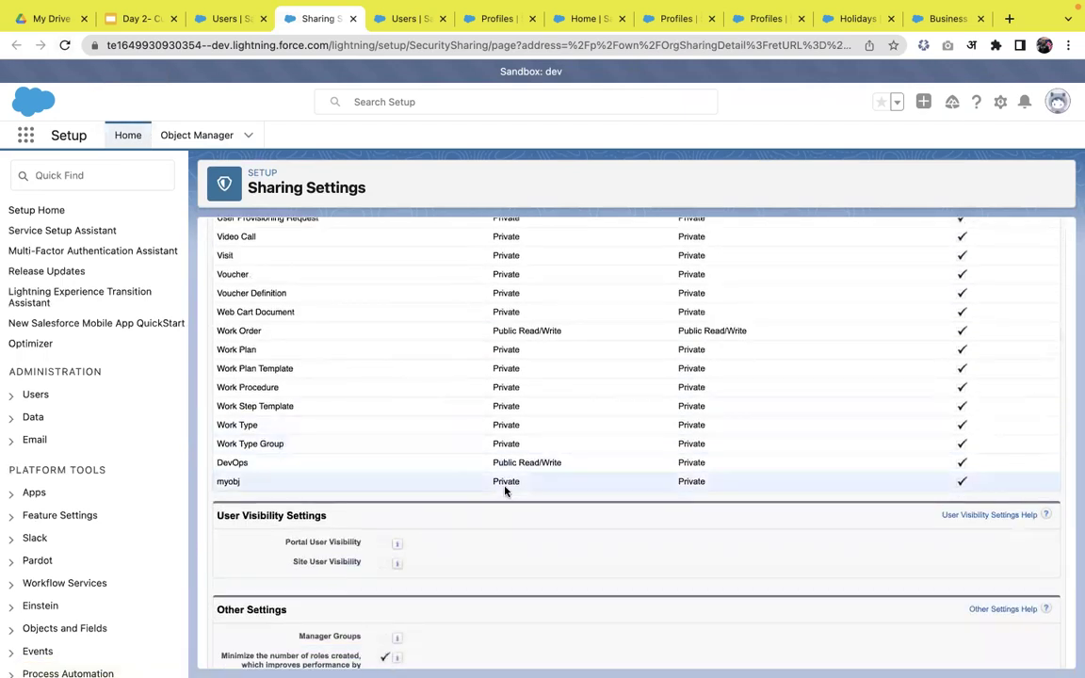
{"action": "scroll", "coordinate": [504, 489], "scroll_direction": "down", "scroll_amount": 1}
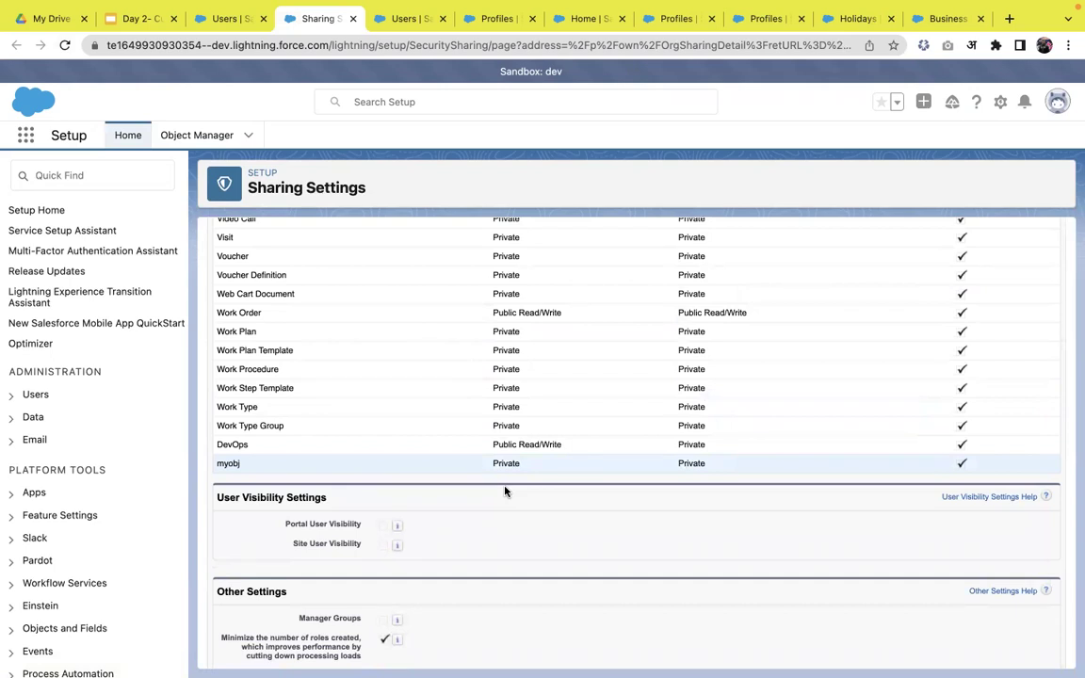
{"action": "left_click", "coordinate": [25, 138]}
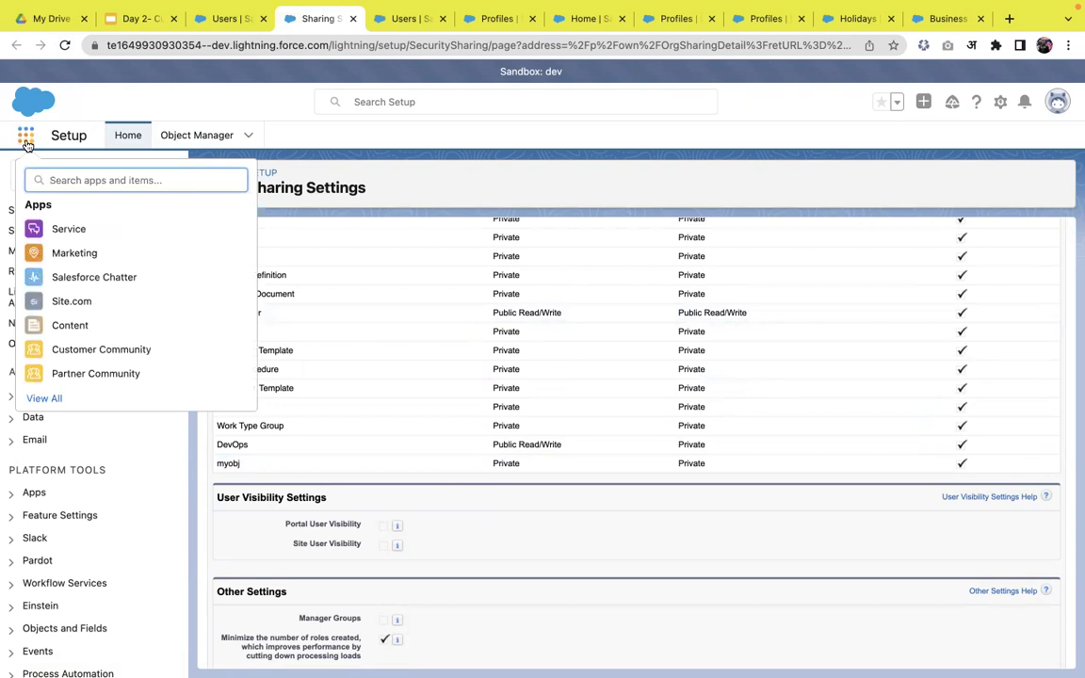
{"action": "type", "text": "muo"}
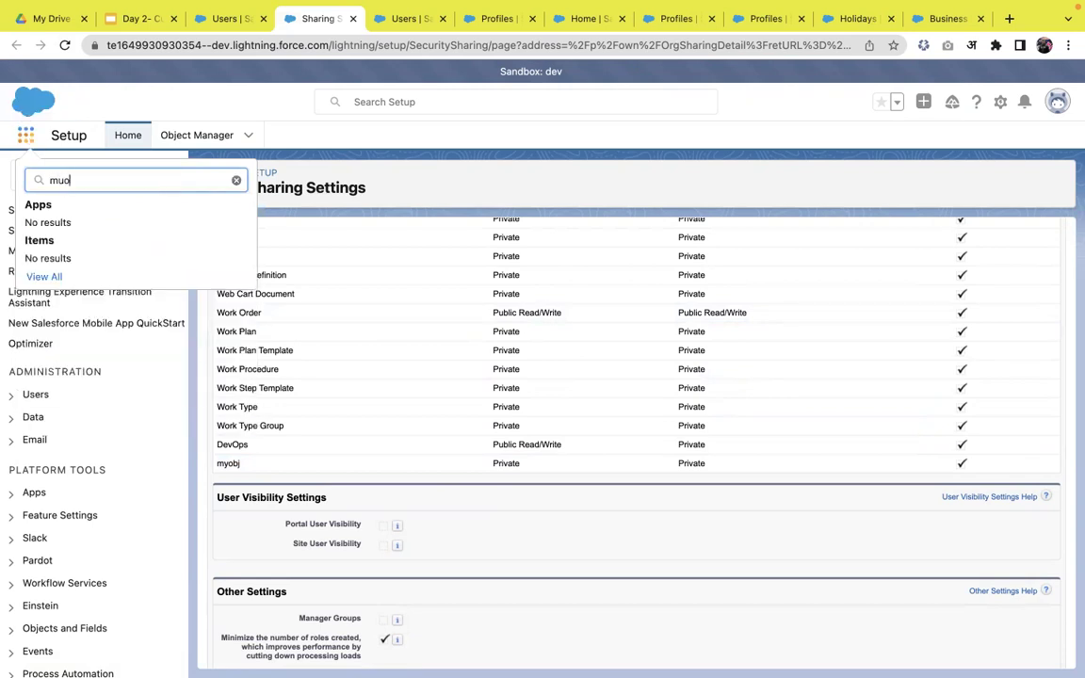
{"action": "key", "text": "BackSpace"}
{"action": "key", "text": "BackSpace"}
{"action": "type", "text": "yo"}
{"action": "left_click", "coordinate": [431, 166]}
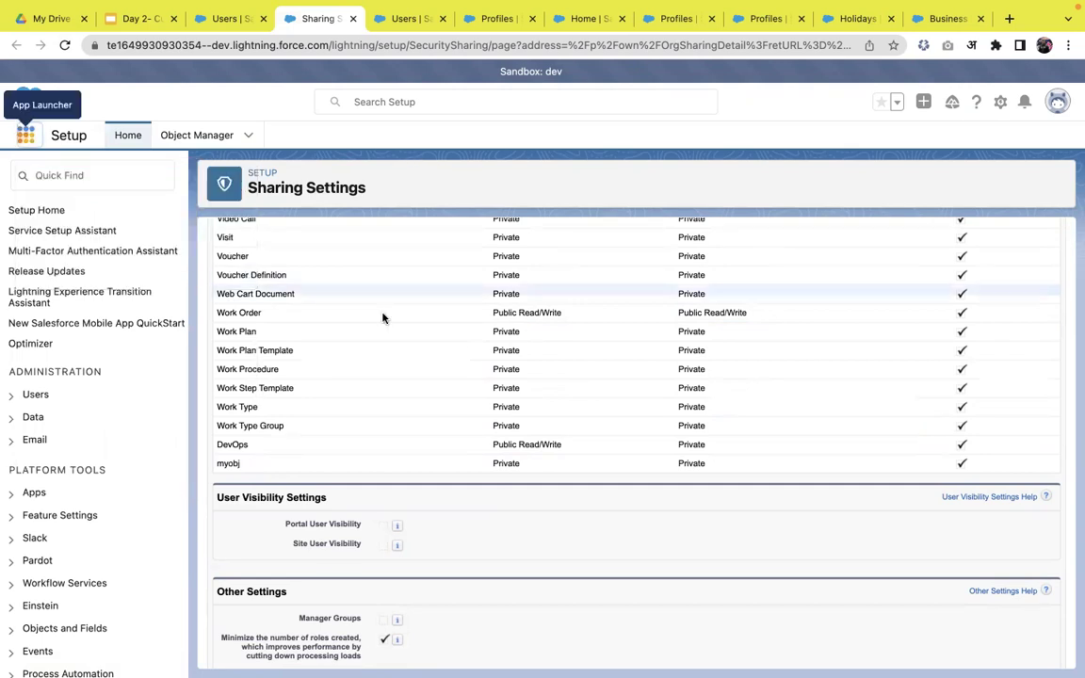
{"action": "left_click", "coordinate": [27, 142]}
{"action": "left_click", "coordinate": [28, 141]}
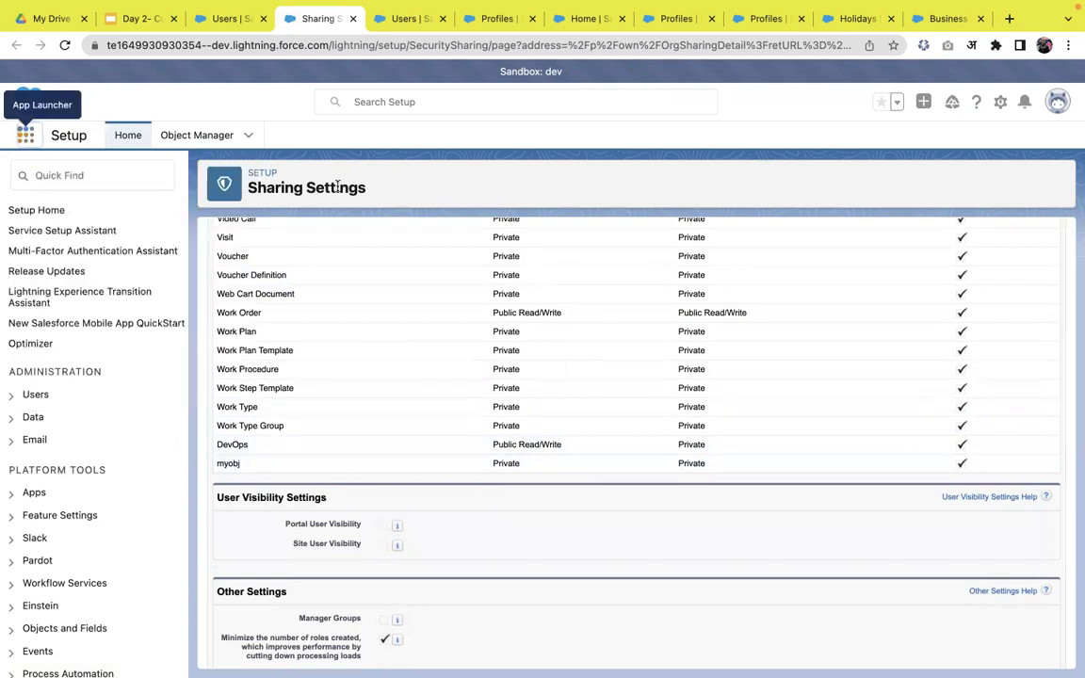
- Create and save a new myobj record named after its owner, then return to the profile tab
{"action": "left_click", "coordinate": [71, 170]}
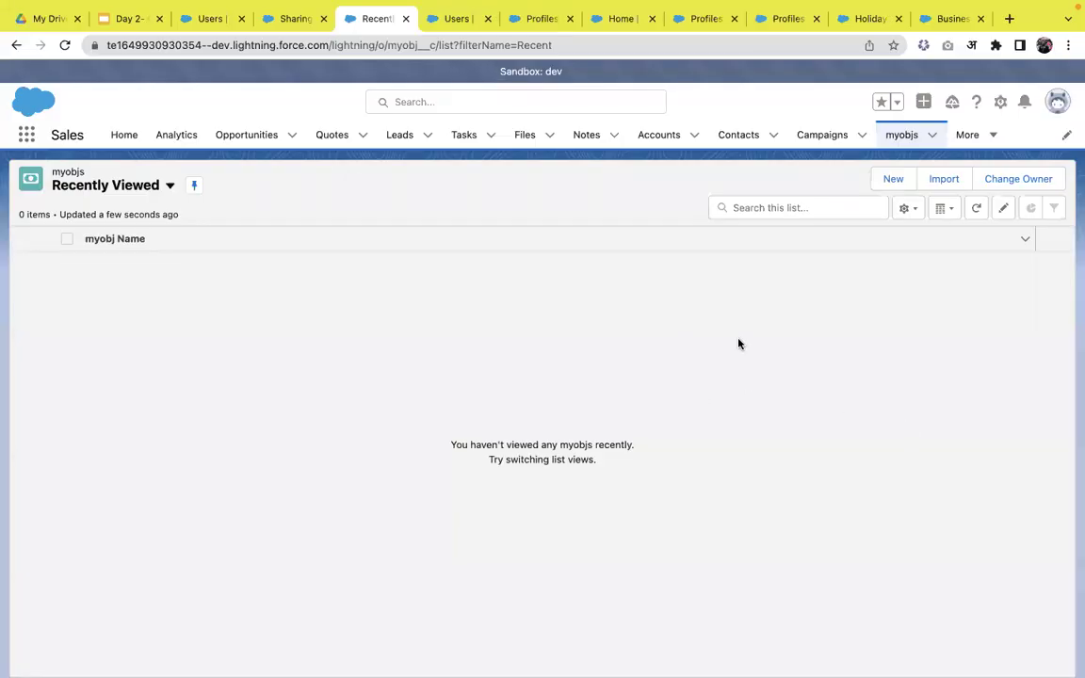
{"action": "left_click", "coordinate": [899, 179]}
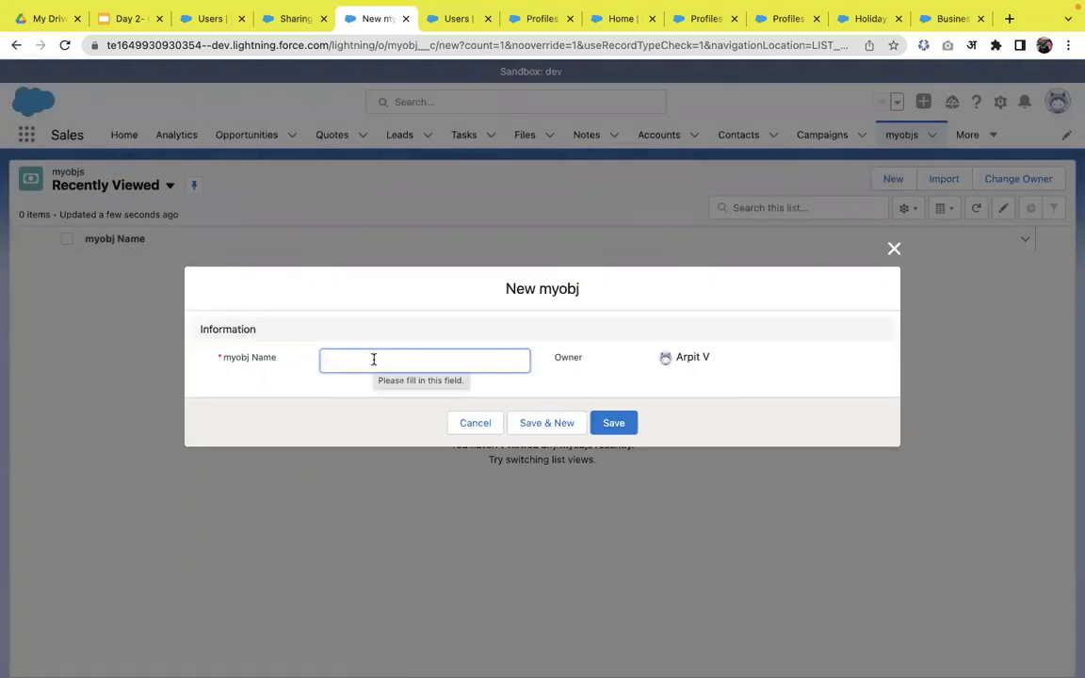
{"action": "type", "text": "Arpit"}
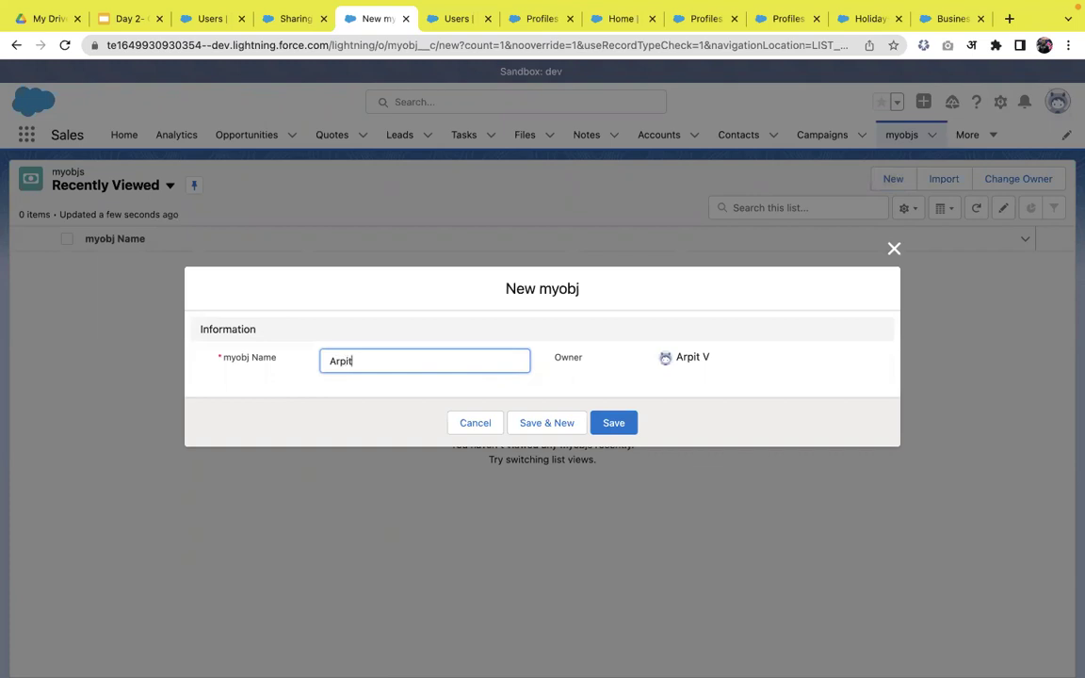
{"action": "left_click", "coordinate": [621, 430]}
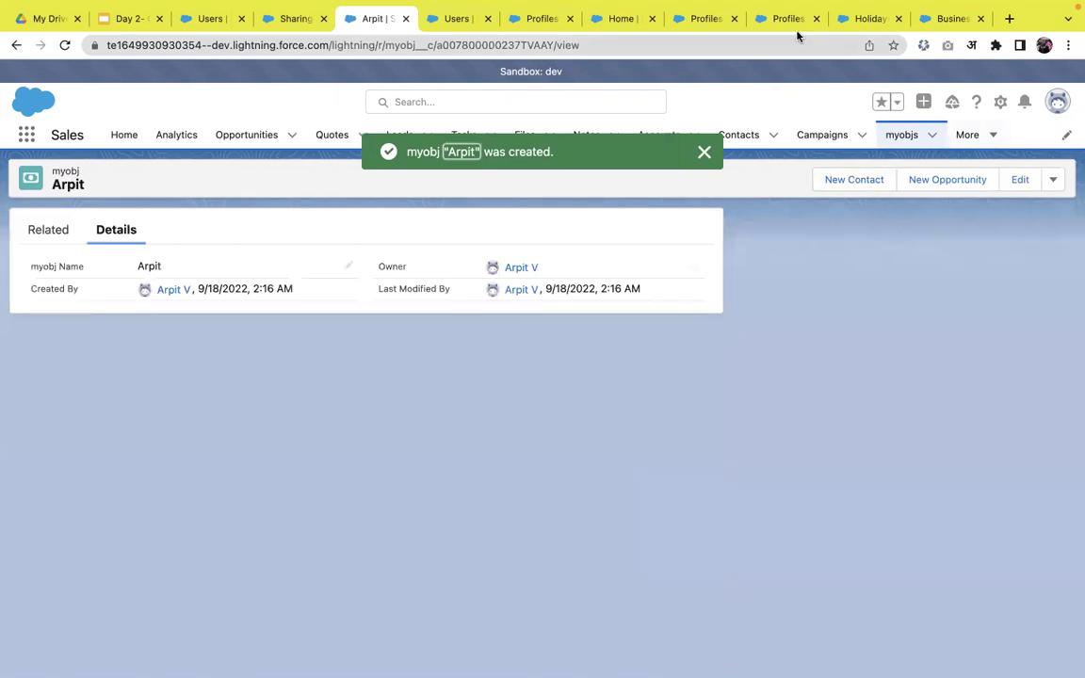
{"action": "left_click", "coordinate": [787, 19]}
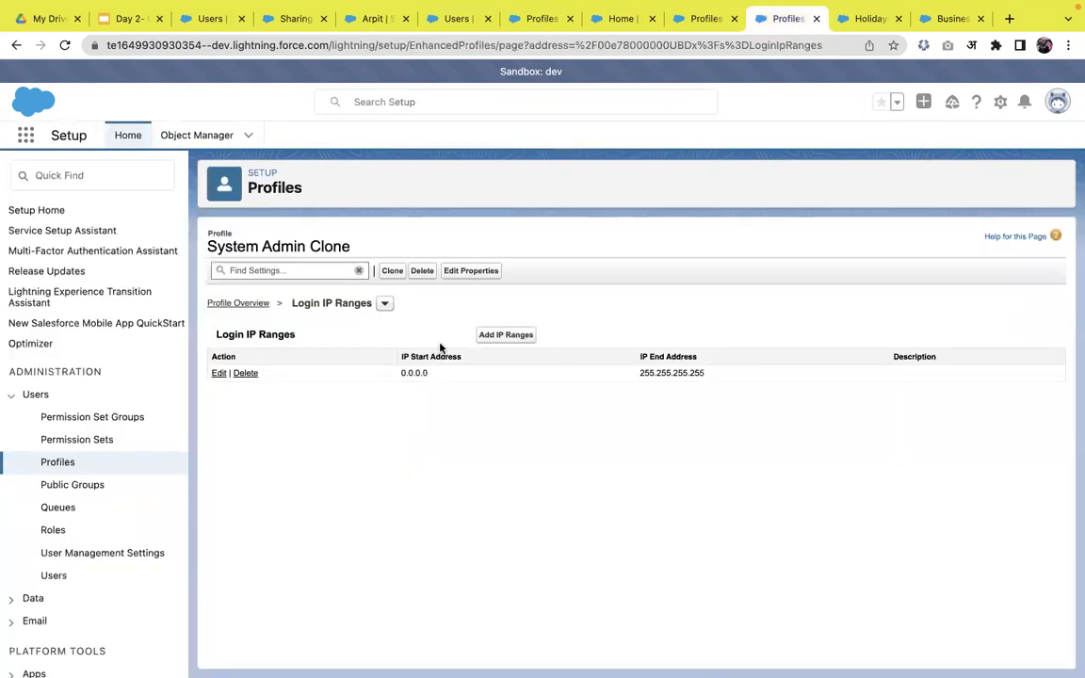
- Open the System Admin Clone profile's System Permissions for editing
{"action": "left_click", "coordinate": [249, 303]}
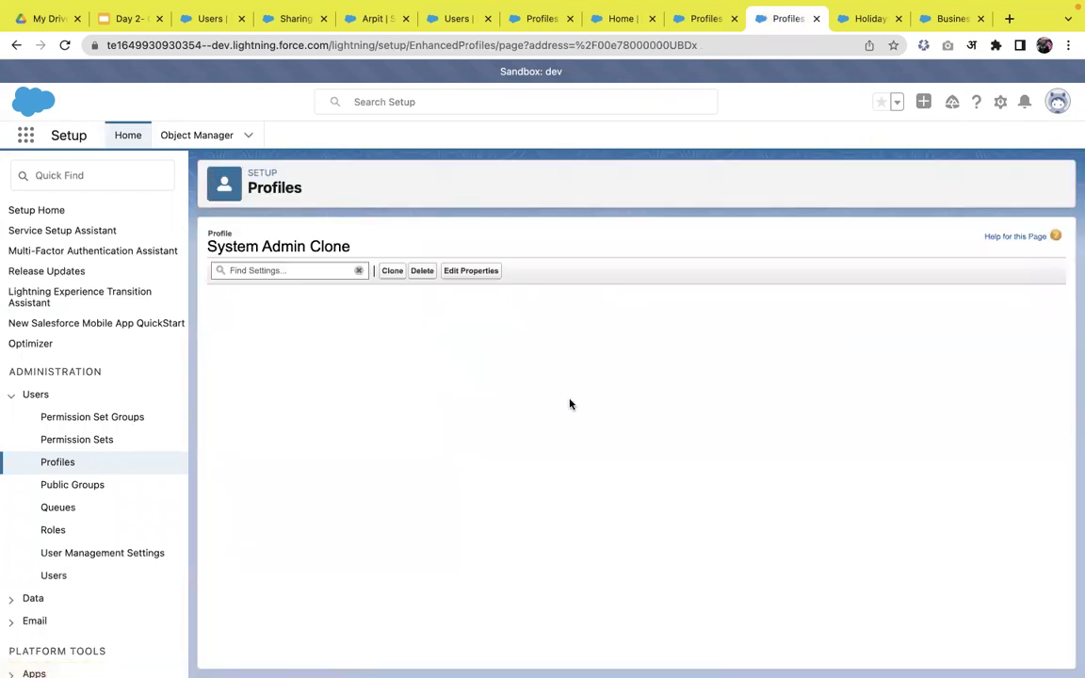
{"action": "scroll", "coordinate": [569, 404], "scroll_direction": "down", "scroll_amount": 5}
{"action": "scroll", "coordinate": [569, 404], "scroll_direction": "down", "scroll_amount": 3}
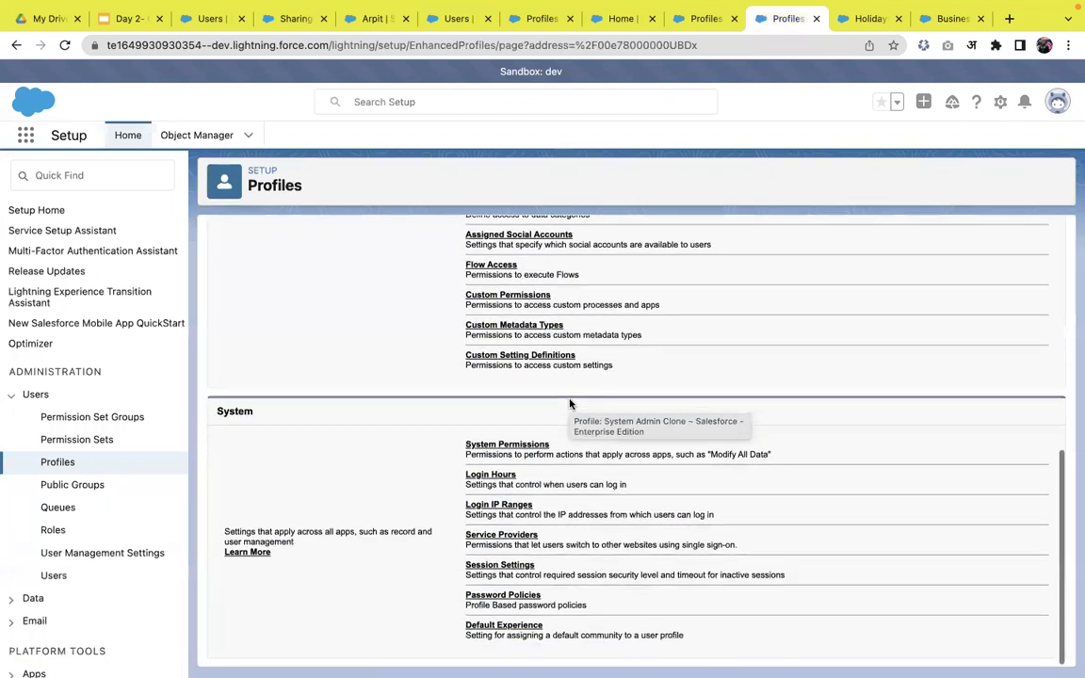
{"action": "left_click", "coordinate": [509, 447]}
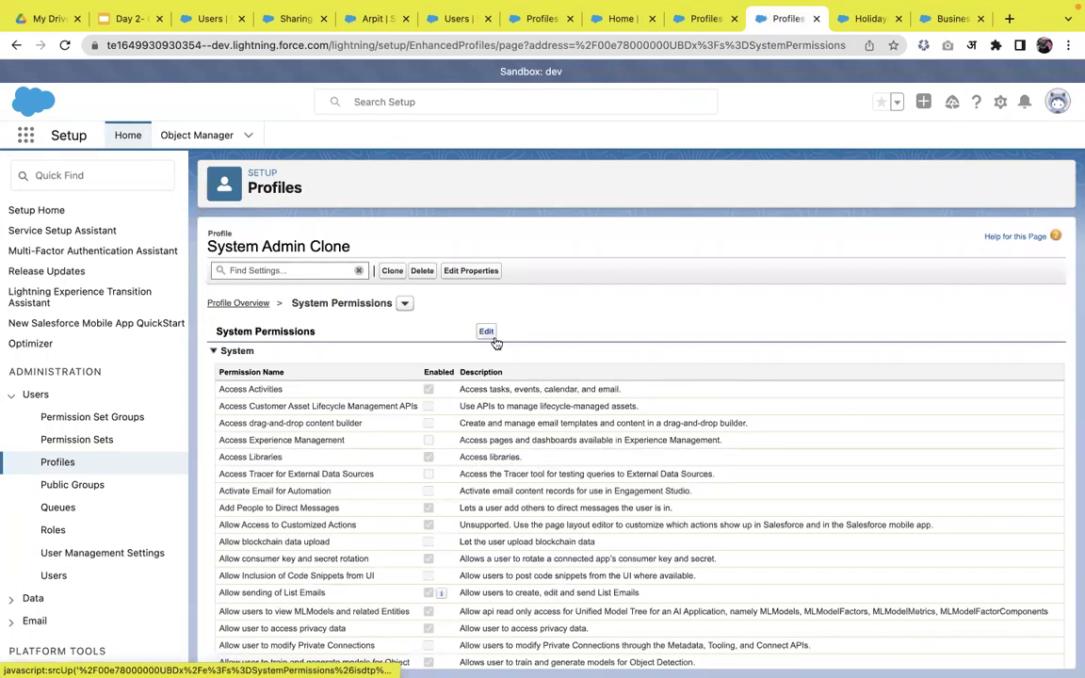
{"action": "left_click", "coordinate": [493, 337]}
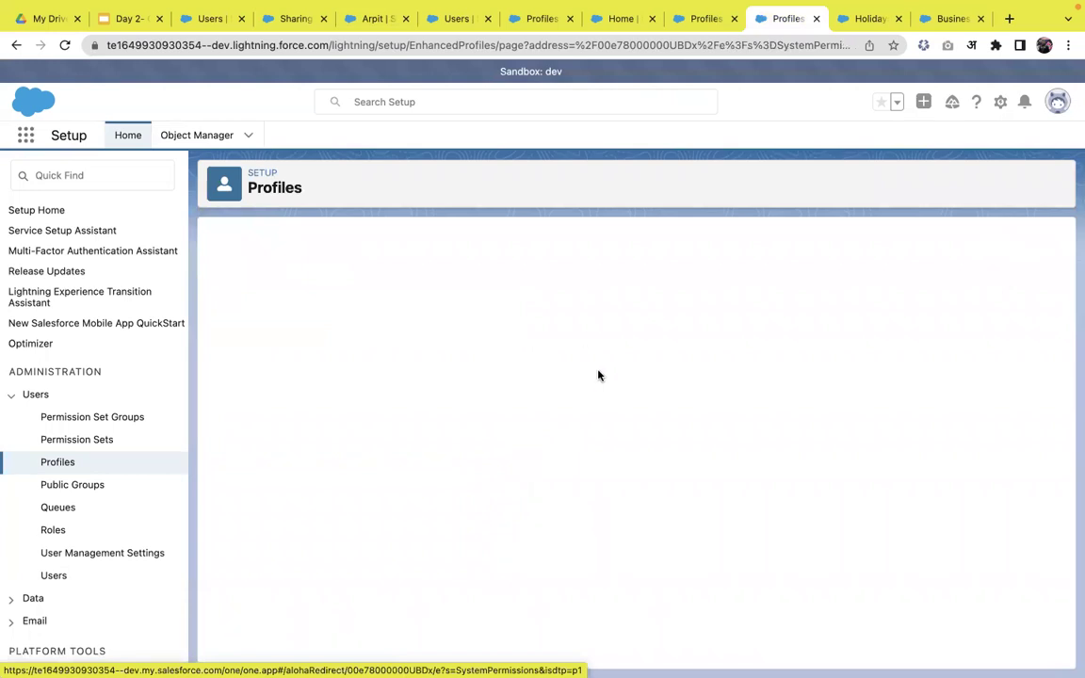
- Uncheck View All Data, which also clears Modify All Data, and save with confirmation
{"action": "key", "text": "ctrl+f"}
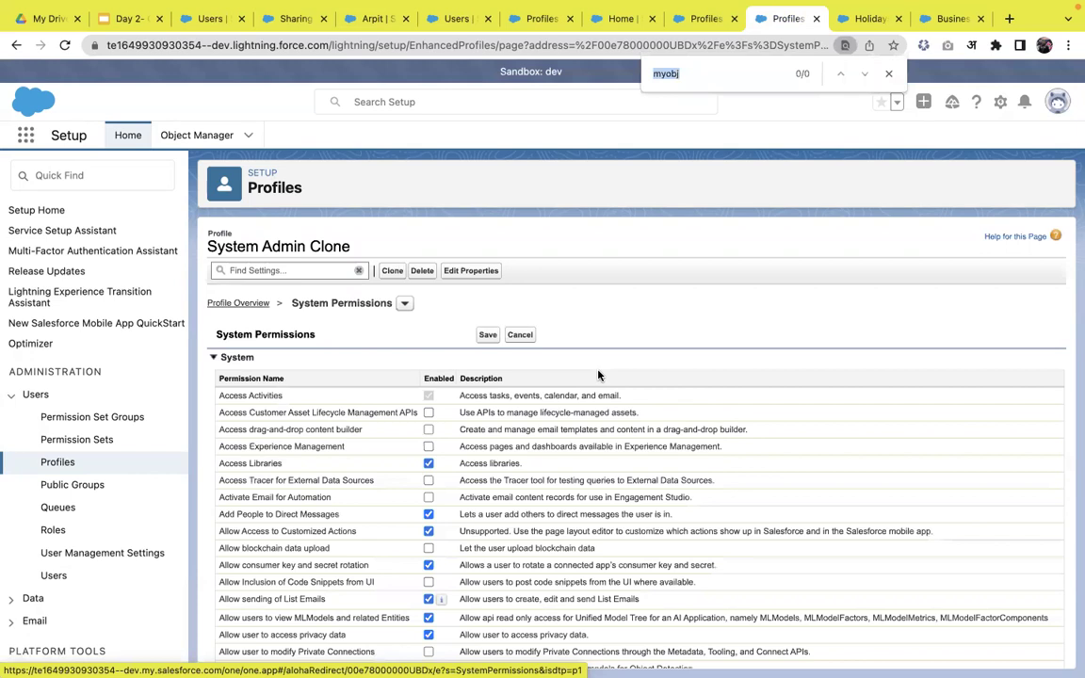
{"action": "type", "text": "view a"}
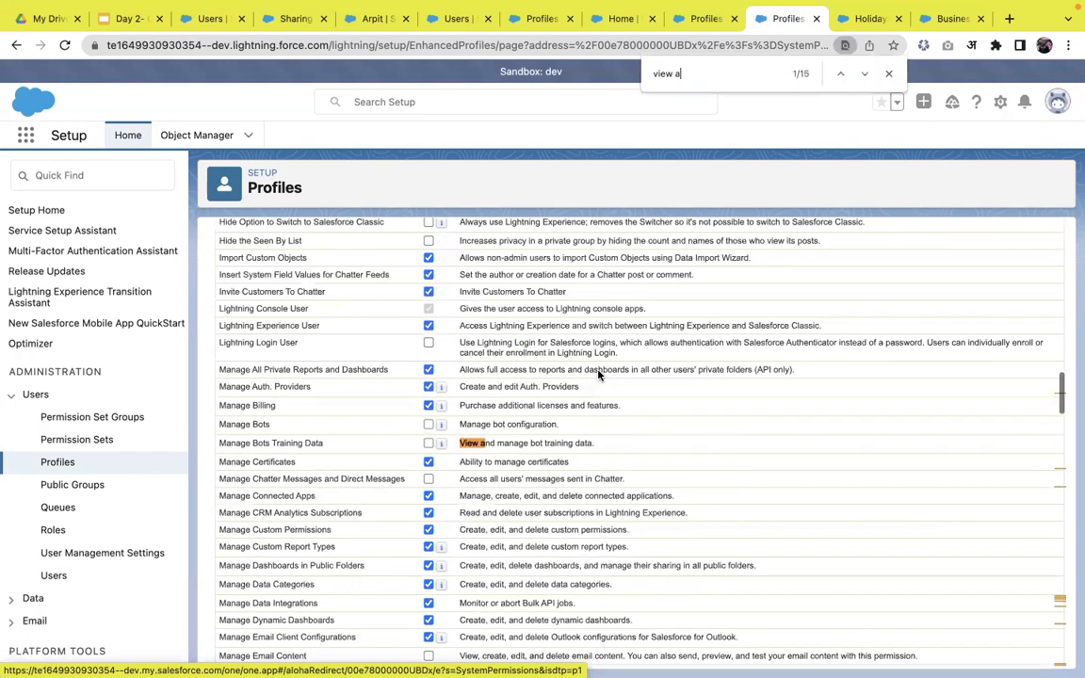
{"action": "type", "text": "ll"}
{"action": "left_click", "coordinate": [428, 461]}
{"action": "left_click", "coordinate": [722, 75]}
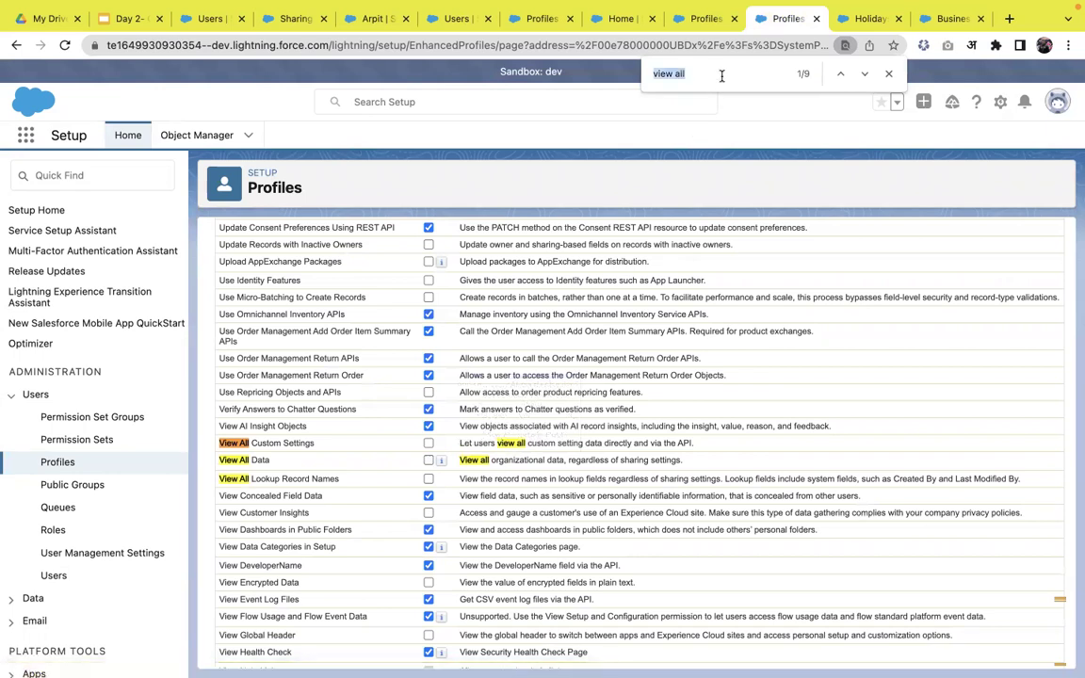
{"action": "type", "text": "modify "}
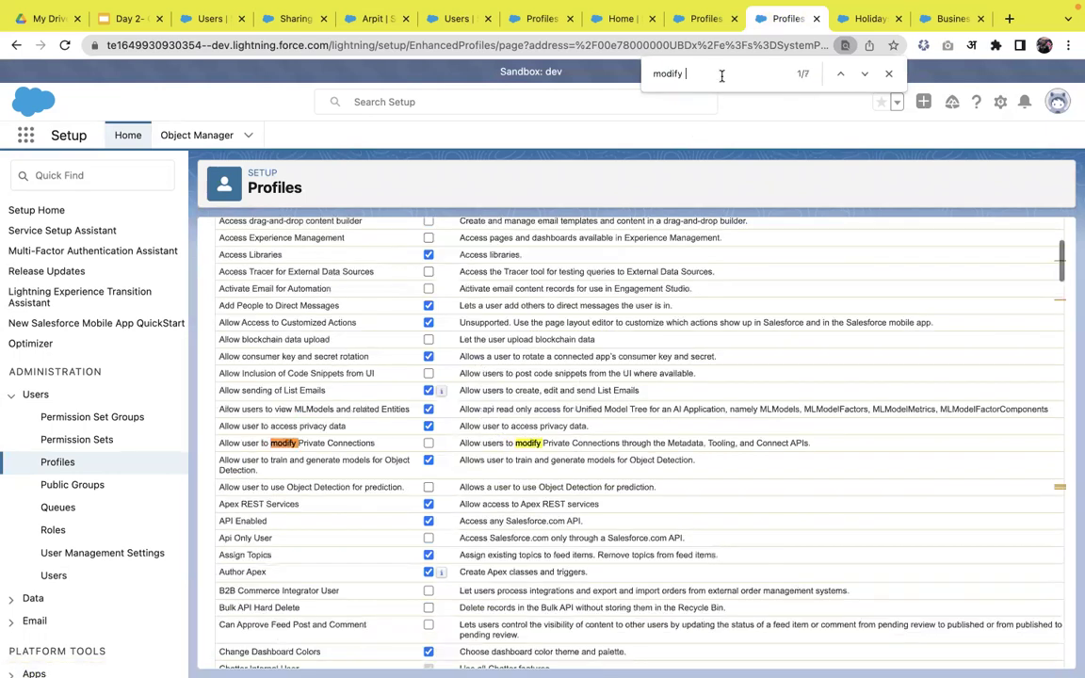
{"action": "type", "text": "all"}
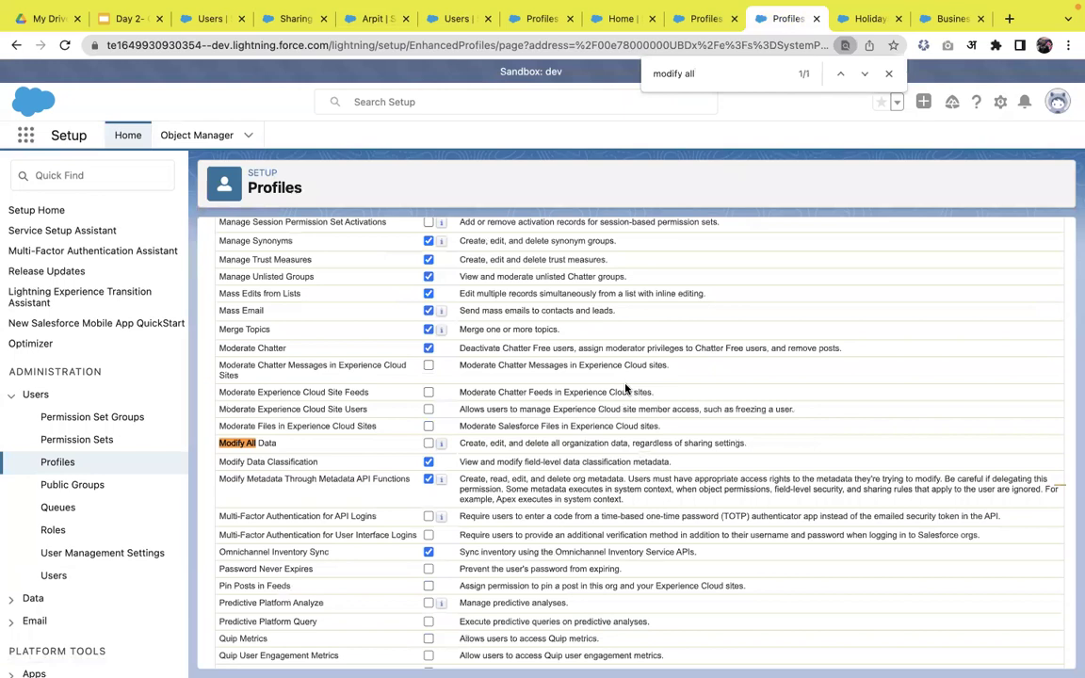
{"action": "scroll", "coordinate": [625, 386], "scroll_direction": "up", "scroll_amount": 5}
{"action": "scroll", "coordinate": [625, 386], "scroll_direction": "up", "scroll_amount": 15}
{"action": "left_click", "coordinate": [489, 337]}
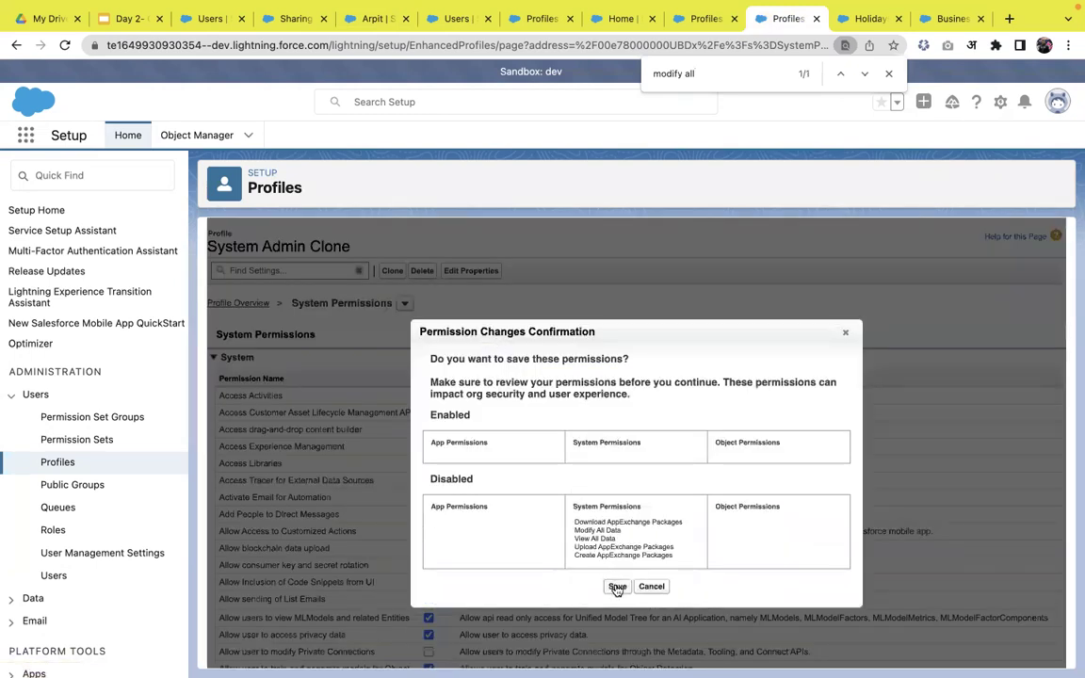
{"action": "left_click", "coordinate": [617, 587]}
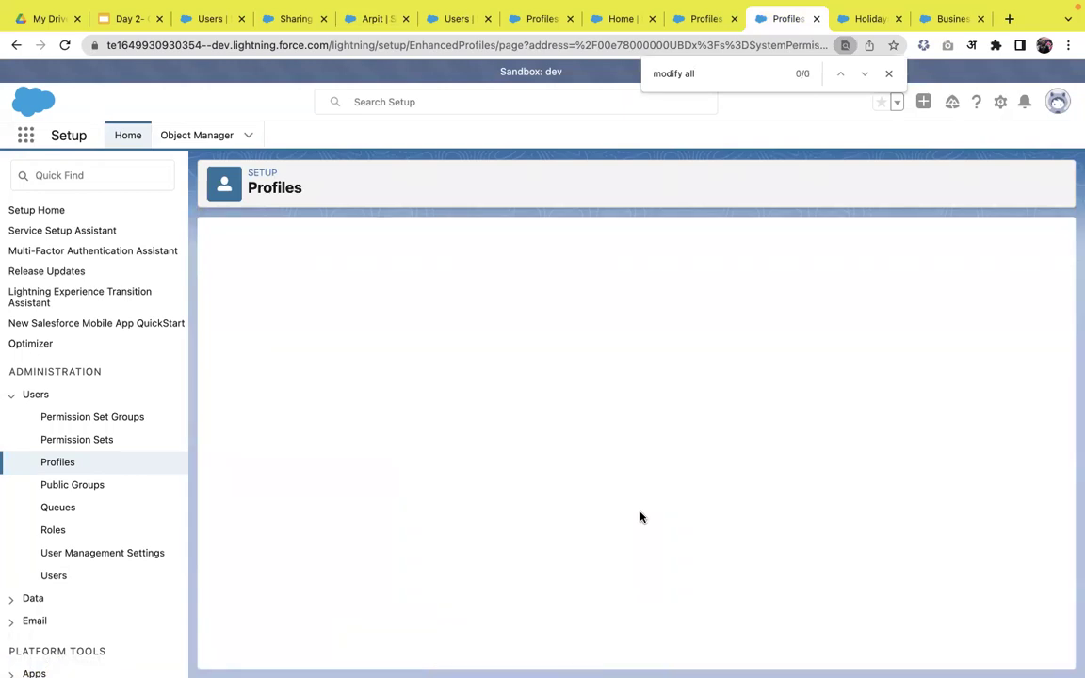
{"action": "key", "text": "Return"}
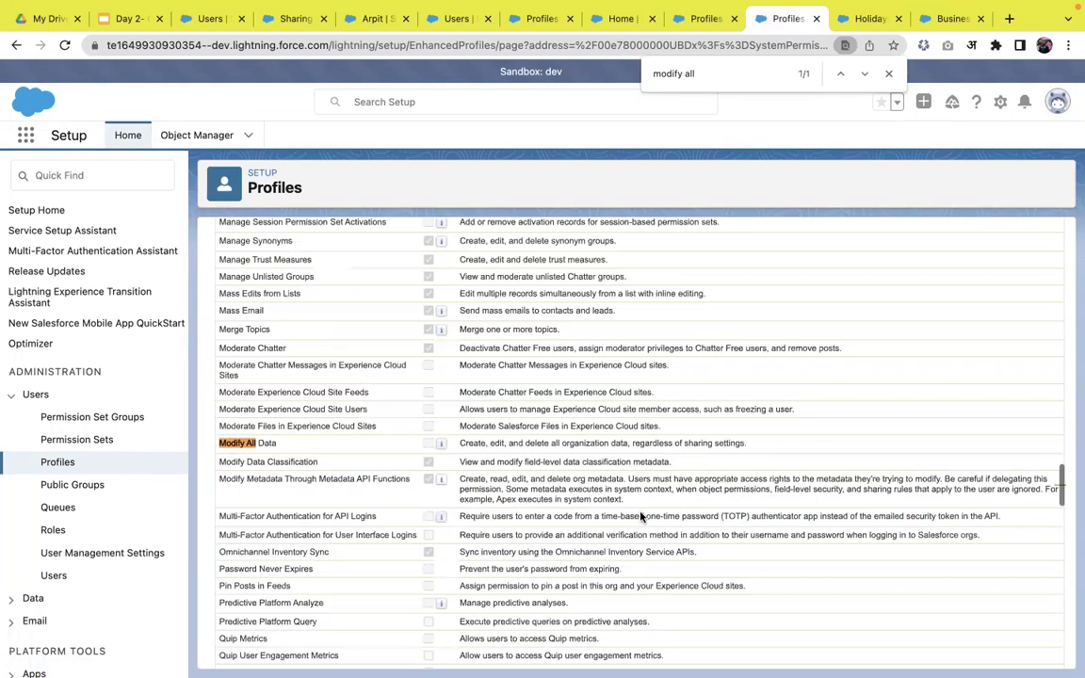
{"action": "scroll", "coordinate": [499, 433], "scroll_direction": "up", "scroll_amount": 10}
{"action": "scroll", "coordinate": [417, 431], "scroll_direction": "up", "scroll_amount": 10}
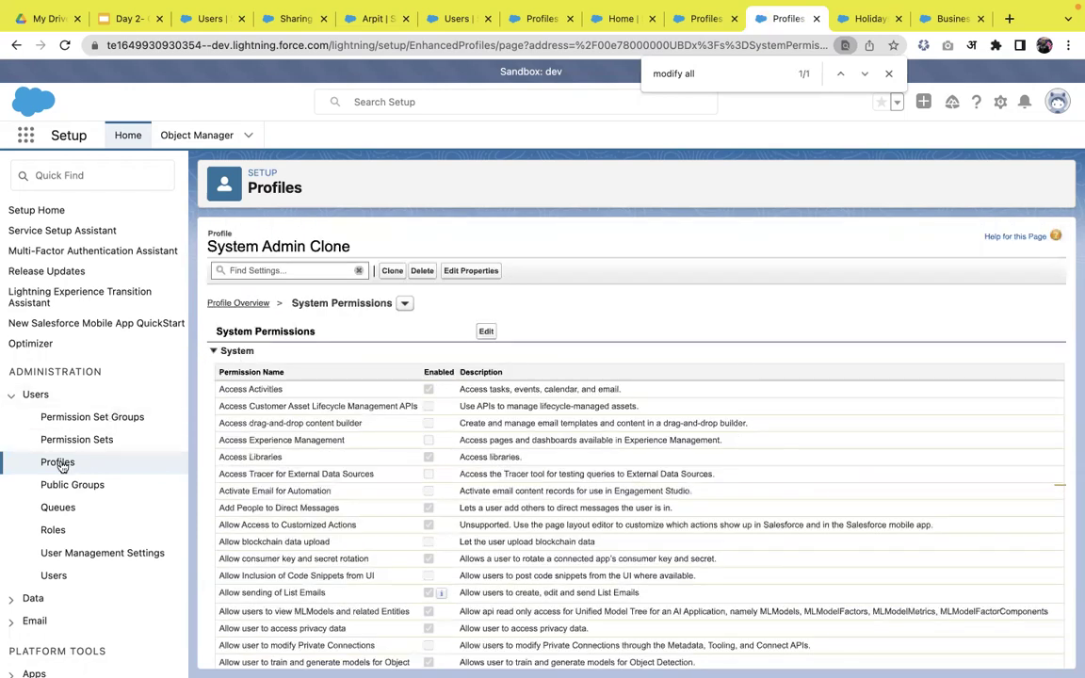
{"action": "left_click", "coordinate": [240, 303]}
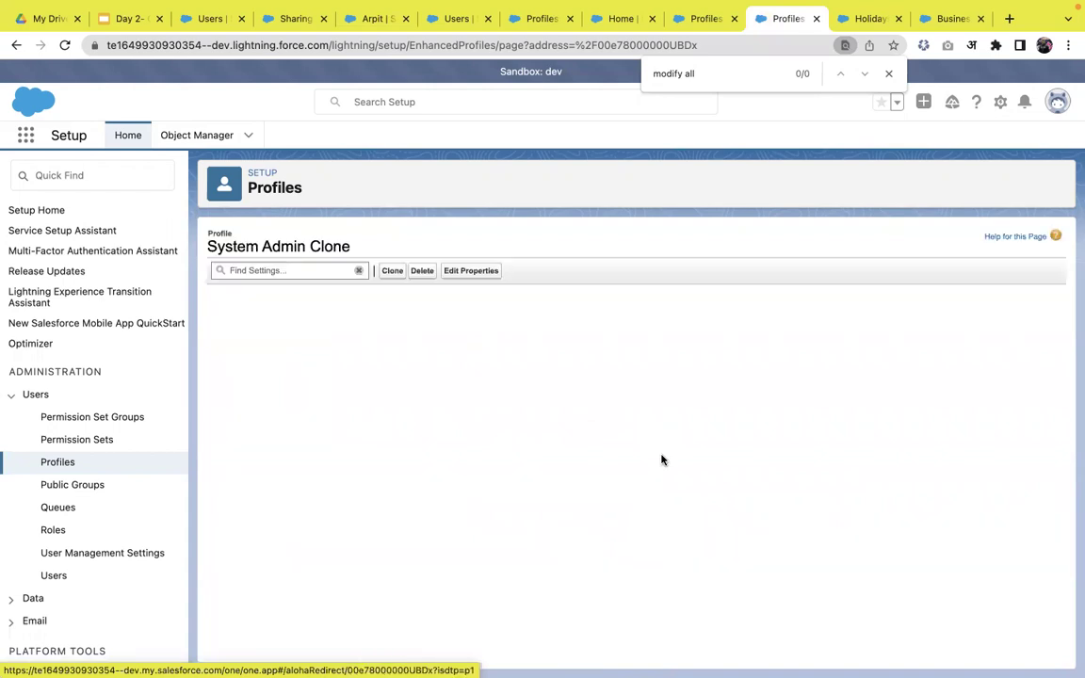
- Find myobjs under the profile's Object Settings and start editing its permissions
{"action": "scroll", "coordinate": [662, 381], "scroll_direction": "up", "scroll_amount": 5}
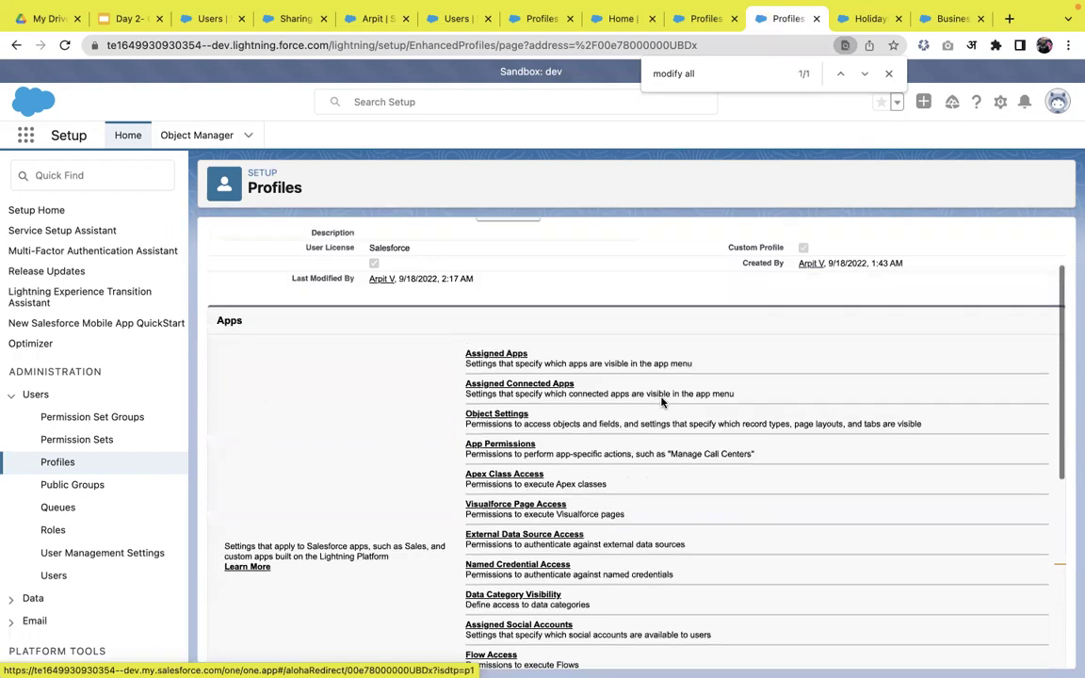
{"action": "left_click", "coordinate": [496, 421]}
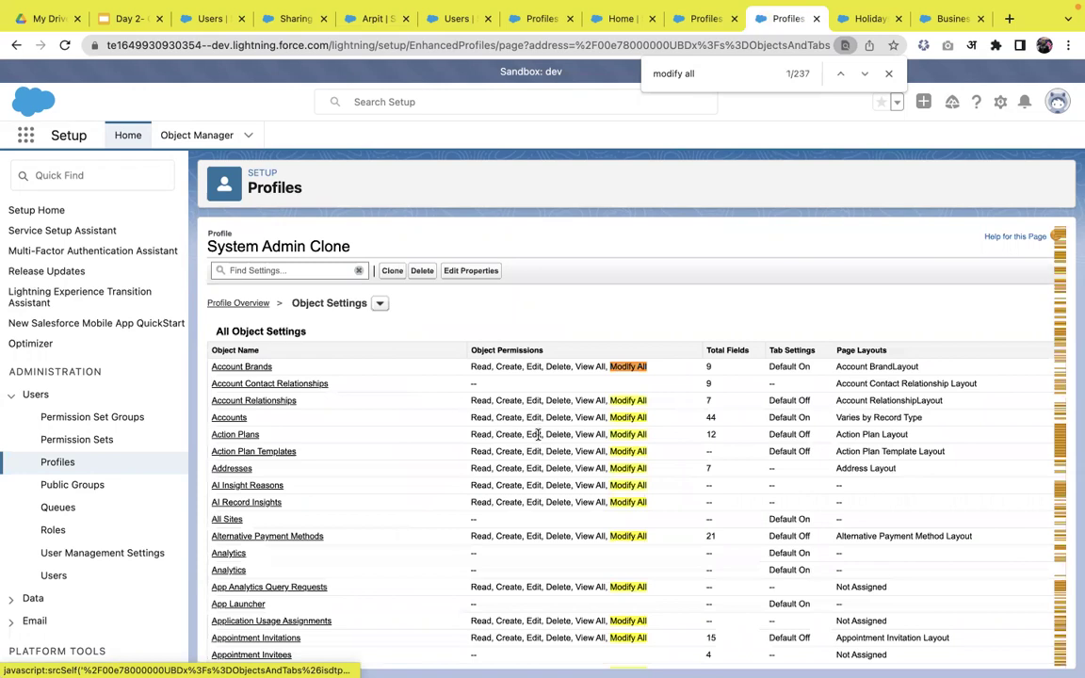
{"action": "key", "text": "ctrl+f"}
{"action": "type", "text": "myobj"}
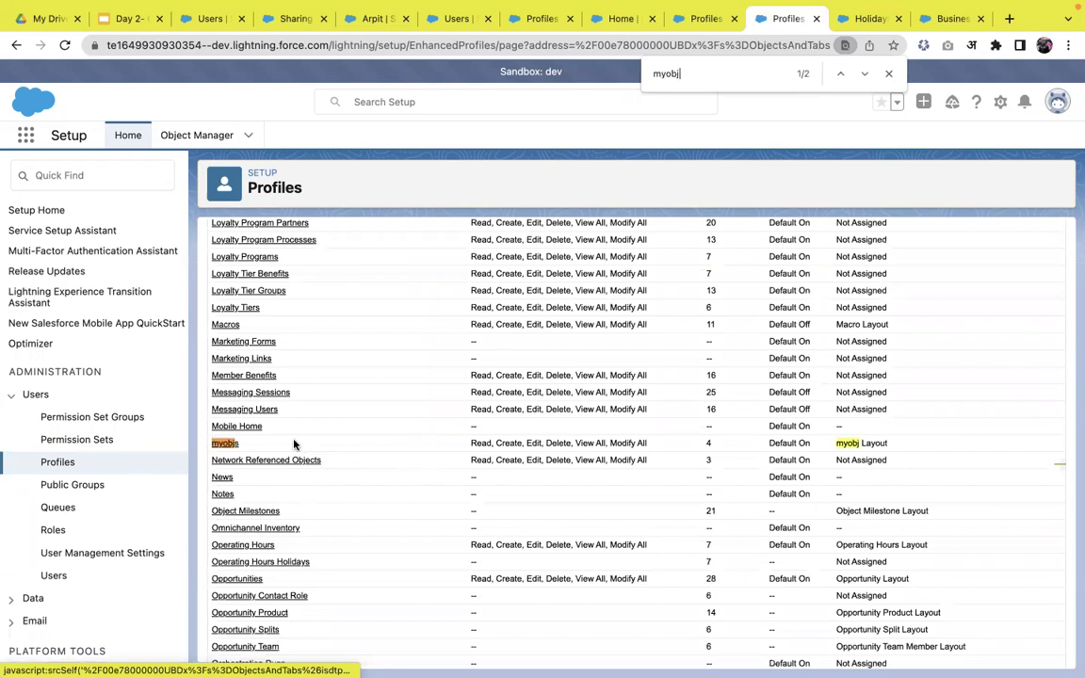
{"action": "left_click", "coordinate": [229, 442]}
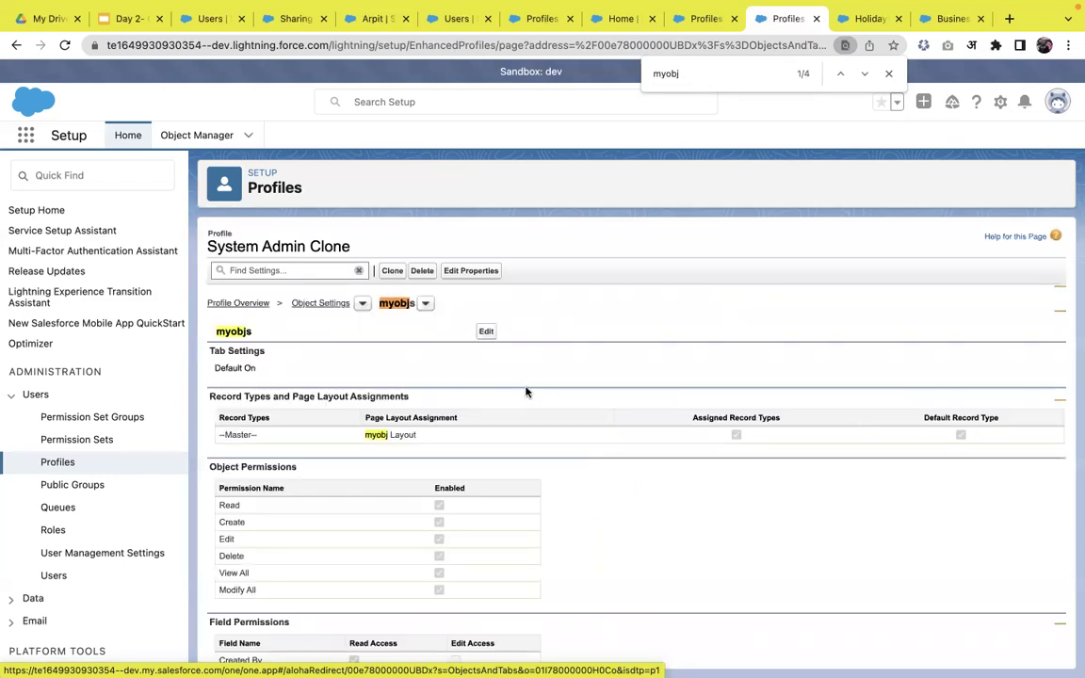
{"action": "left_click", "coordinate": [488, 333]}
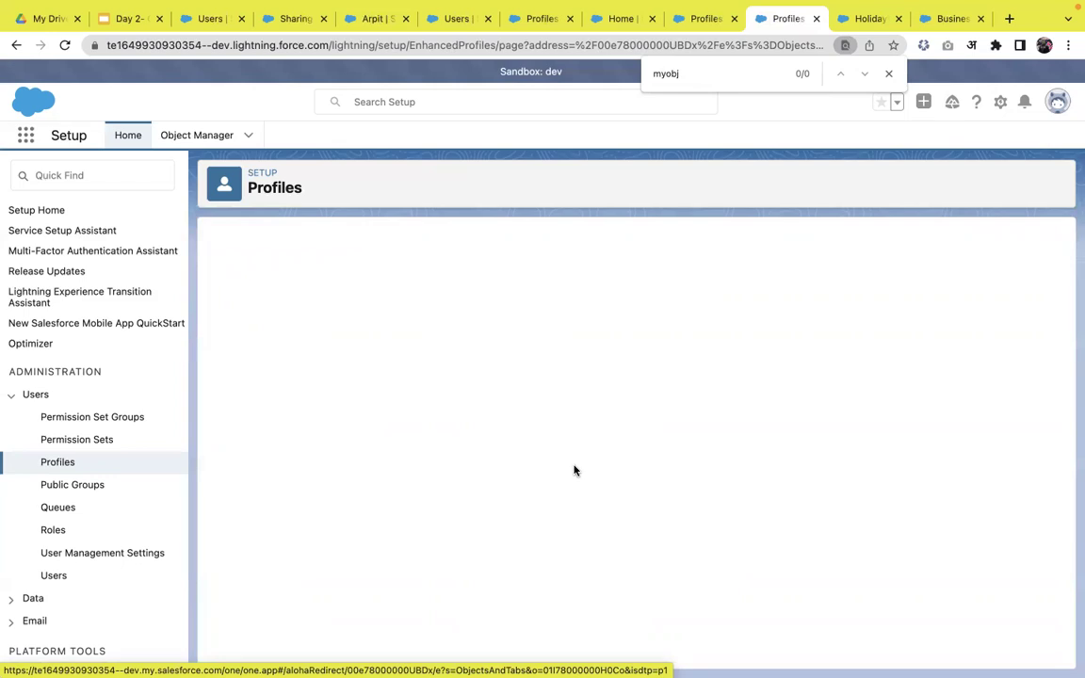
- Uncheck View All and Modify All for myobjs and save the object permissions
{"action": "left_click", "coordinate": [439, 591]}
{"action": "left_click", "coordinate": [488, 336]}
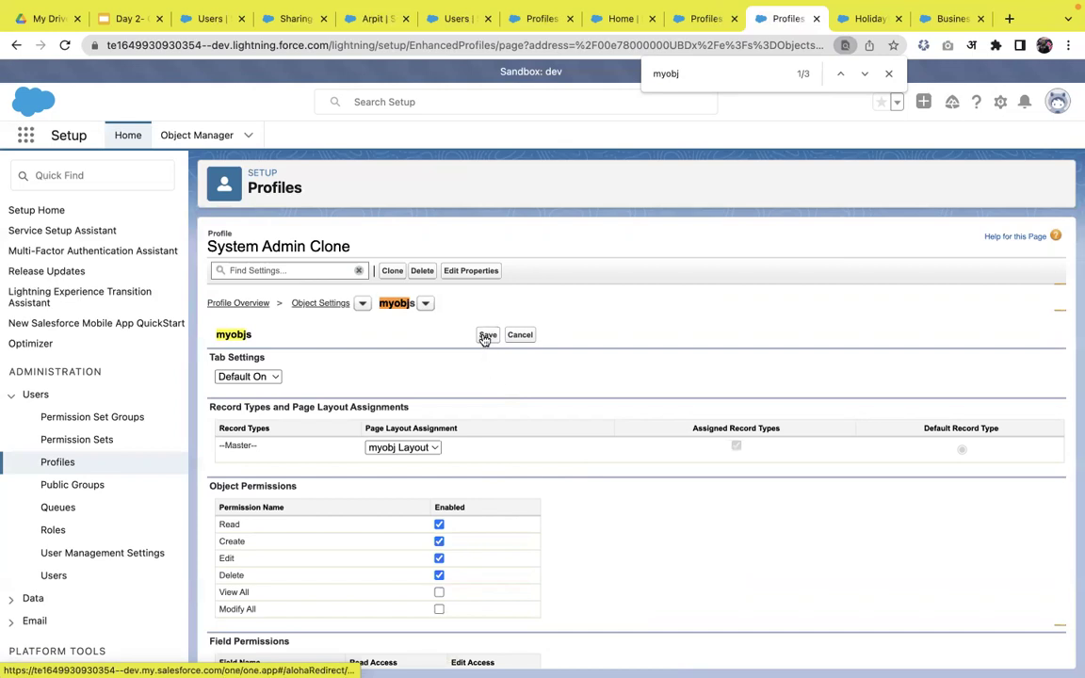
{"action": "left_click", "coordinate": [485, 336]}
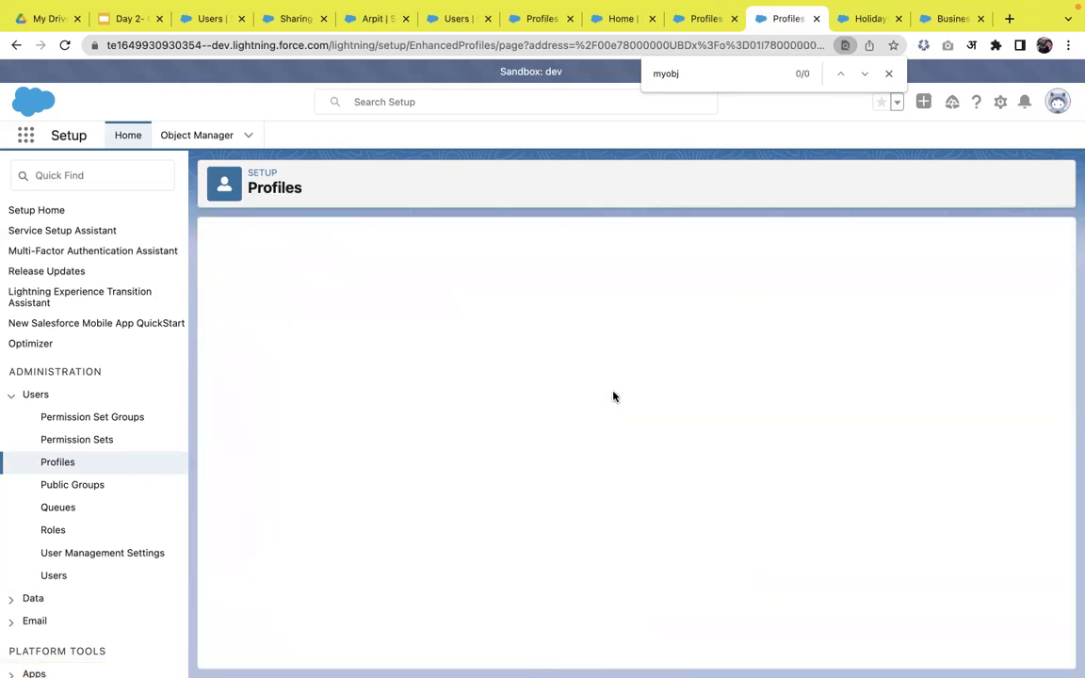
{"action": "left_click", "coordinate": [450, 19]}
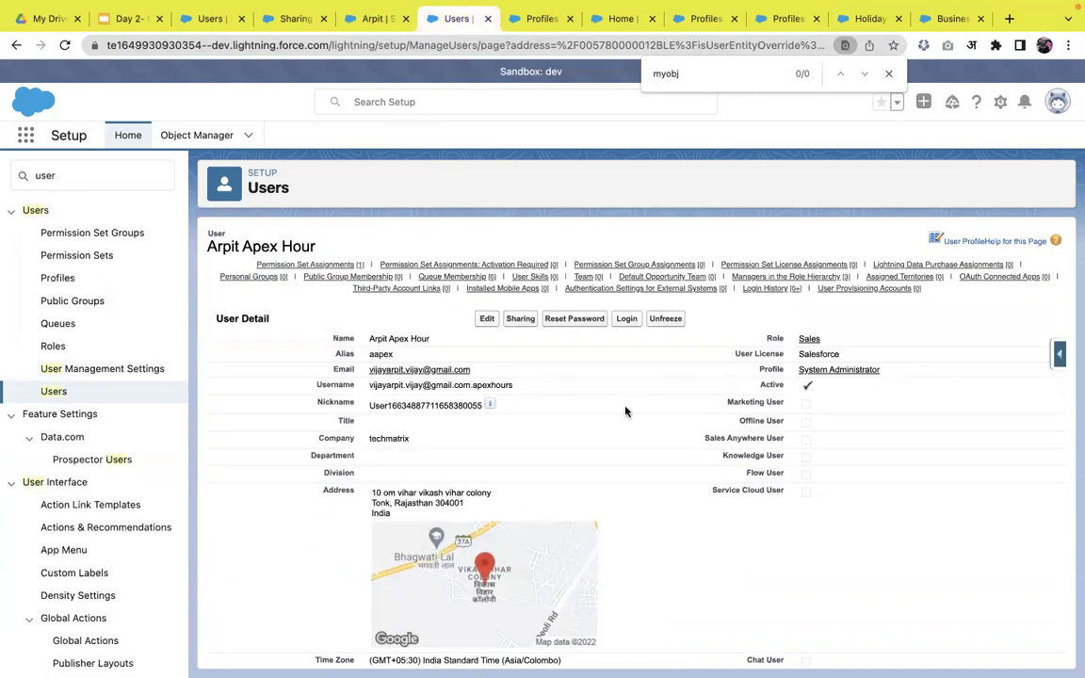
- Edit the third user in the Users list, set Profile to System Admin Clone, and save
{"action": "left_click", "coordinate": [56, 392]}
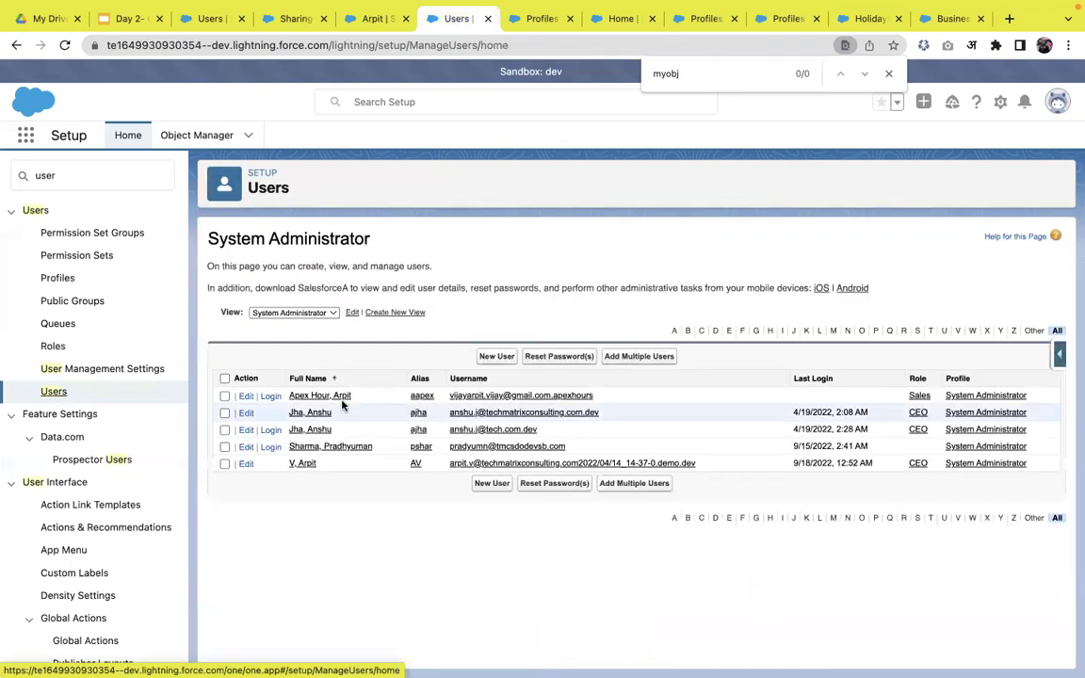
{"action": "left_click", "coordinate": [337, 396]}
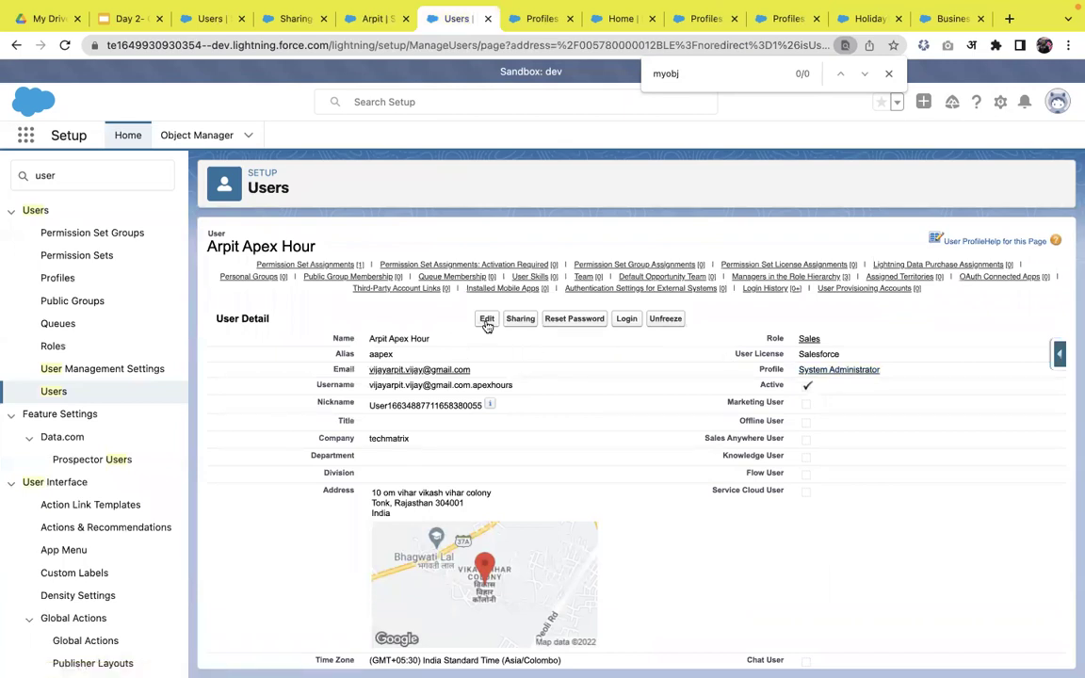
{"action": "left_click", "coordinate": [485, 320]}
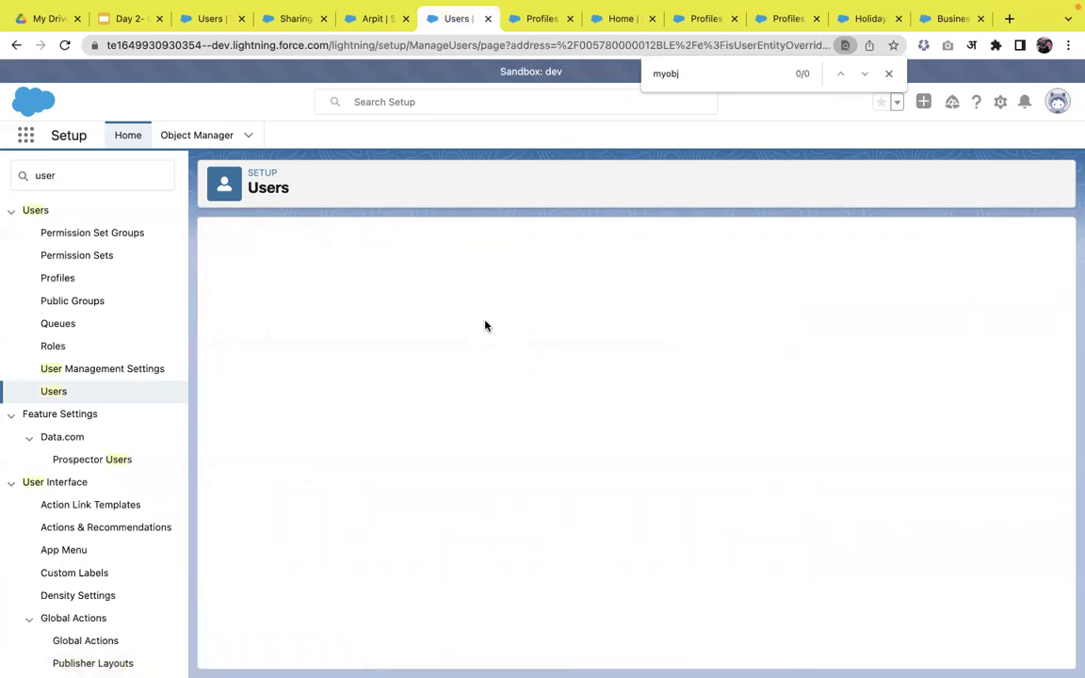
{"action": "left_click", "coordinate": [53, 390]}
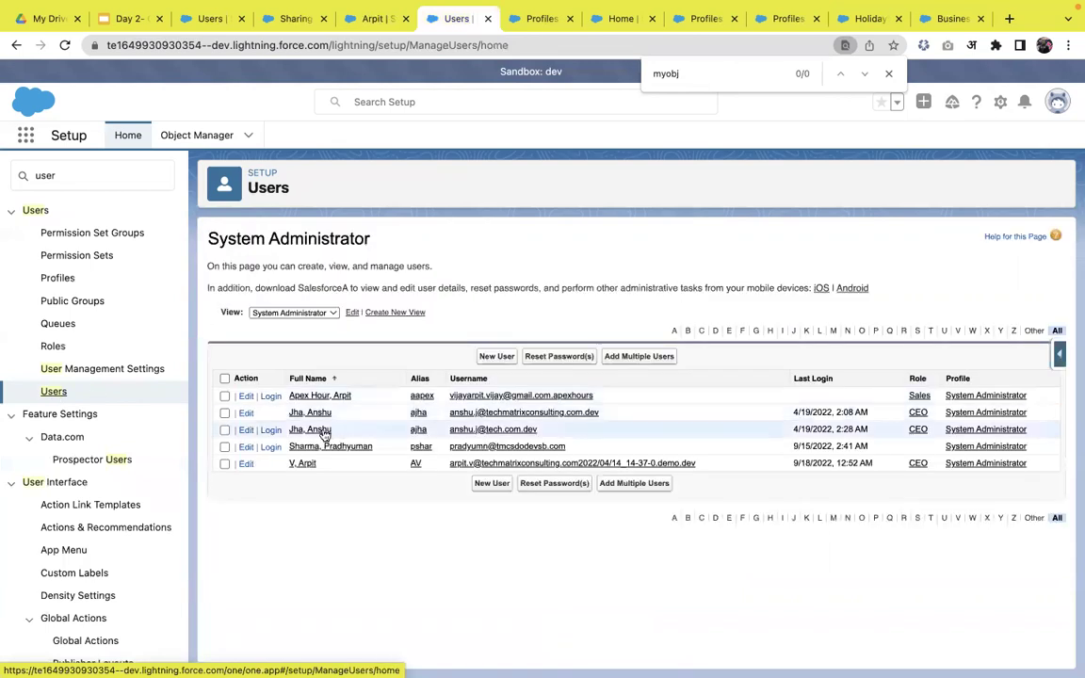
{"action": "left_click", "coordinate": [321, 430]}
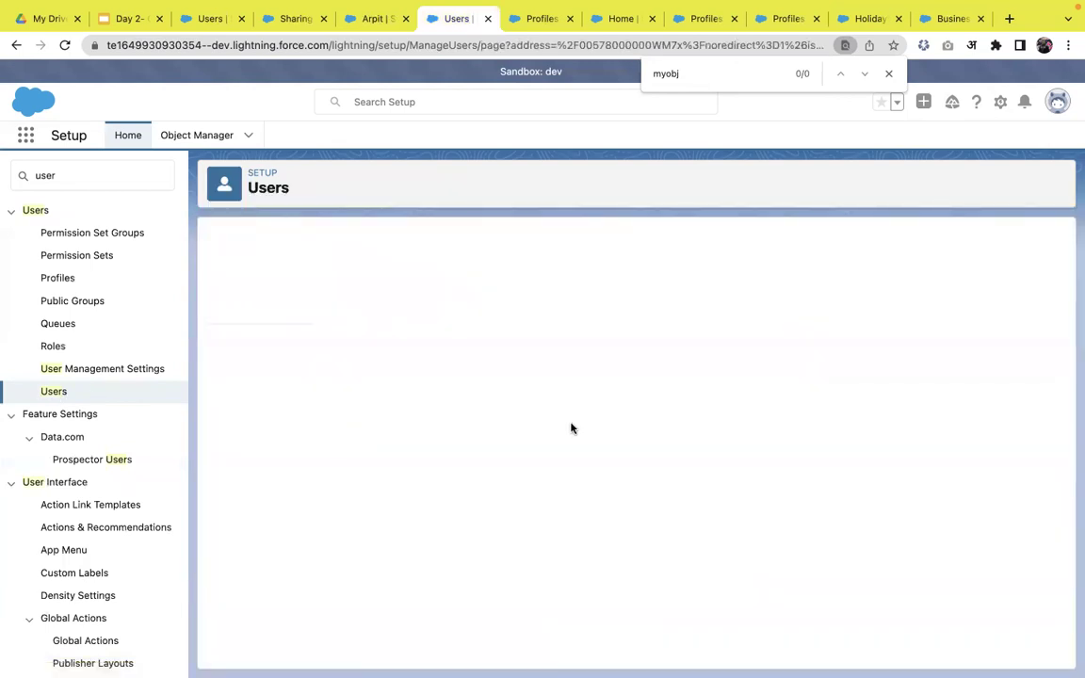
{"action": "left_click", "coordinate": [483, 318]}
{"action": "left_click", "coordinate": [873, 367]}
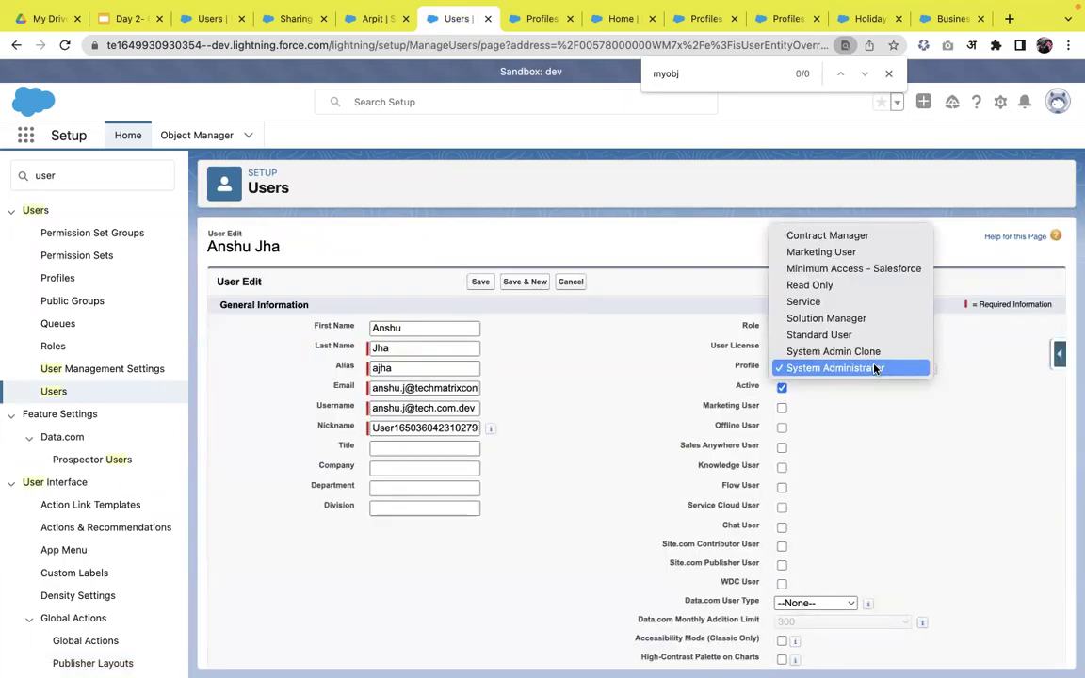
{"action": "left_click", "coordinate": [859, 352]}
{"action": "left_click", "coordinate": [481, 282]}
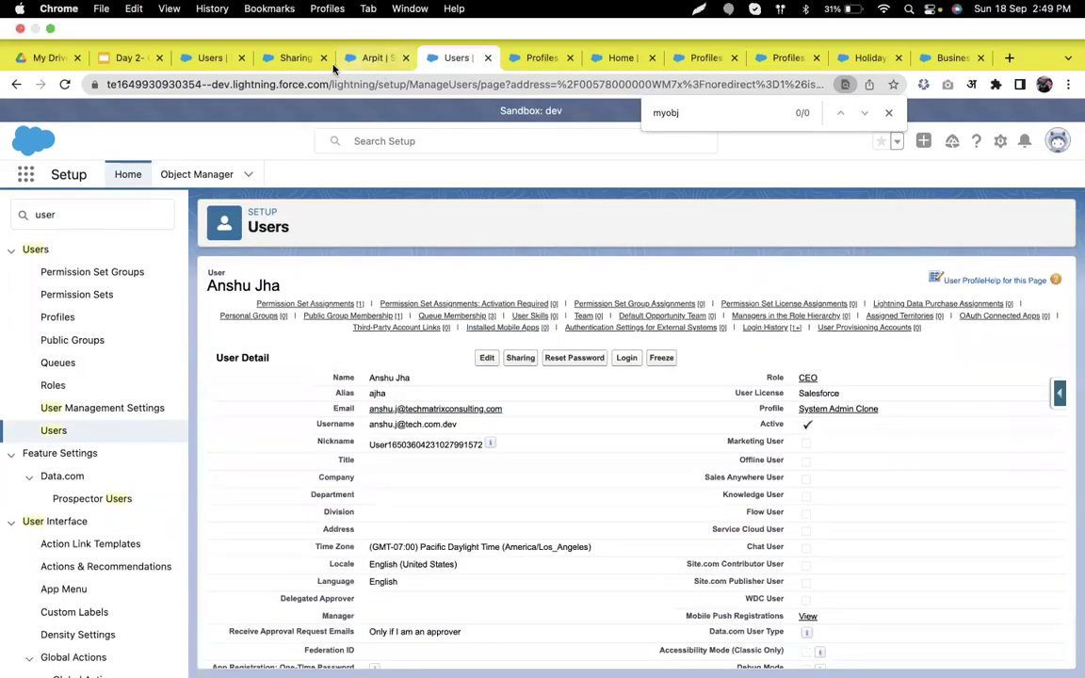
- Check the shared myobj record and sharing settings tabs, then return to the user's details
{"action": "left_click", "coordinate": [370, 59]}
{"action": "left_click", "coordinate": [431, 58]}
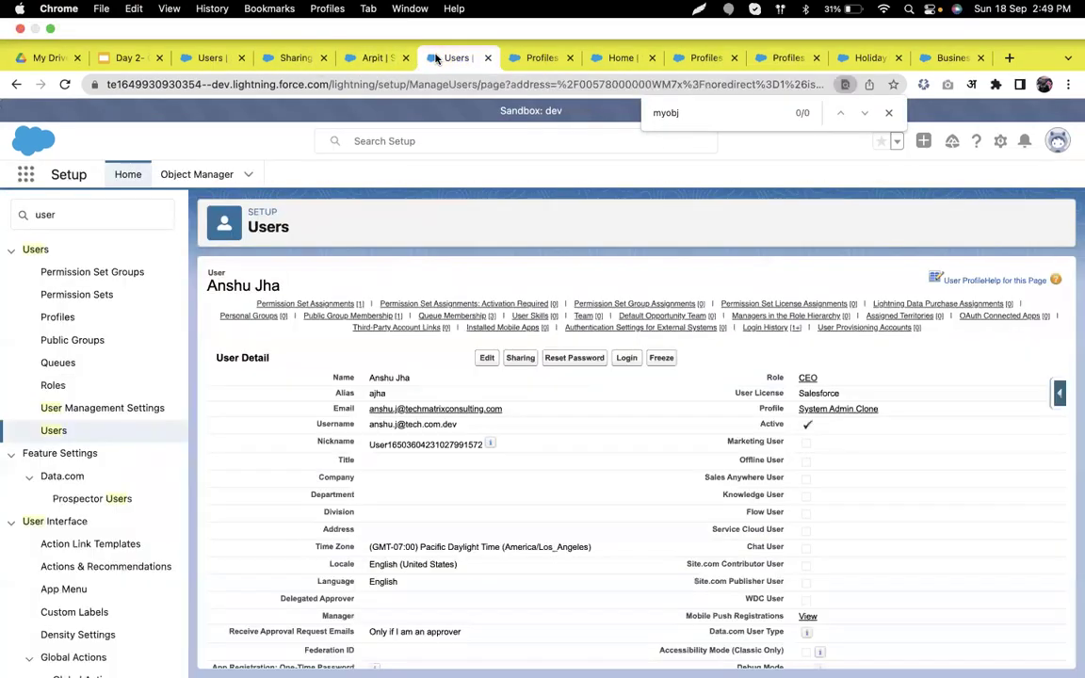
{"action": "left_click", "coordinate": [263, 59]}
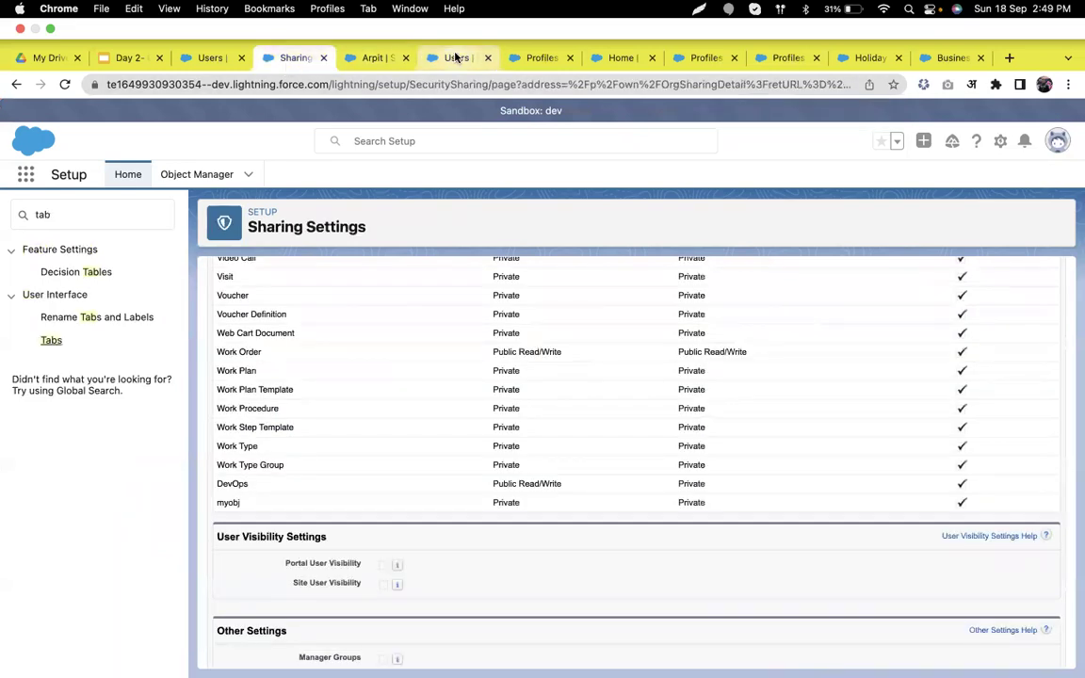
{"action": "left_click", "coordinate": [455, 59]}
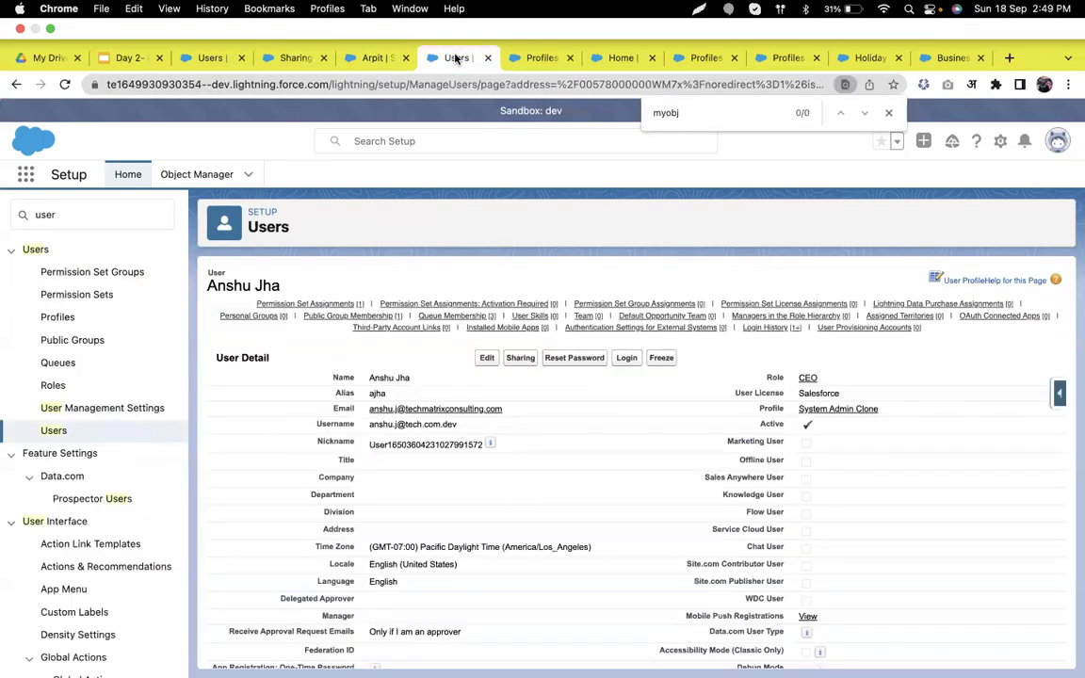
- Log in as this user and open the All myobjs list view via the App Launcher
{"action": "left_click", "coordinate": [627, 359]}
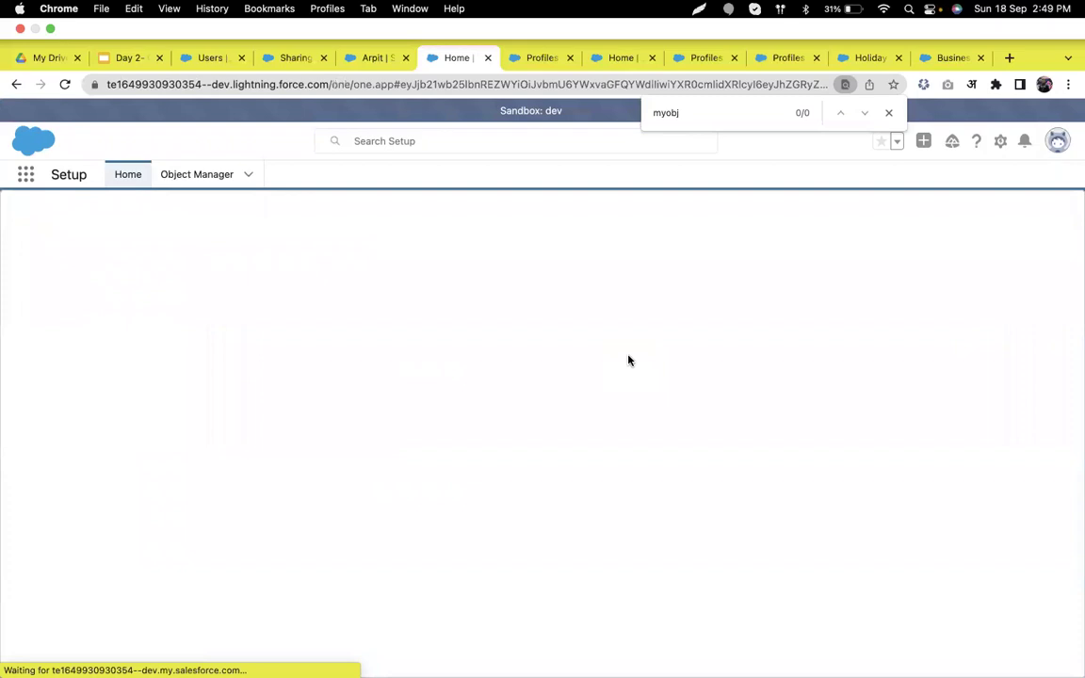
{"action": "key", "text": "ctrl+super+f"}
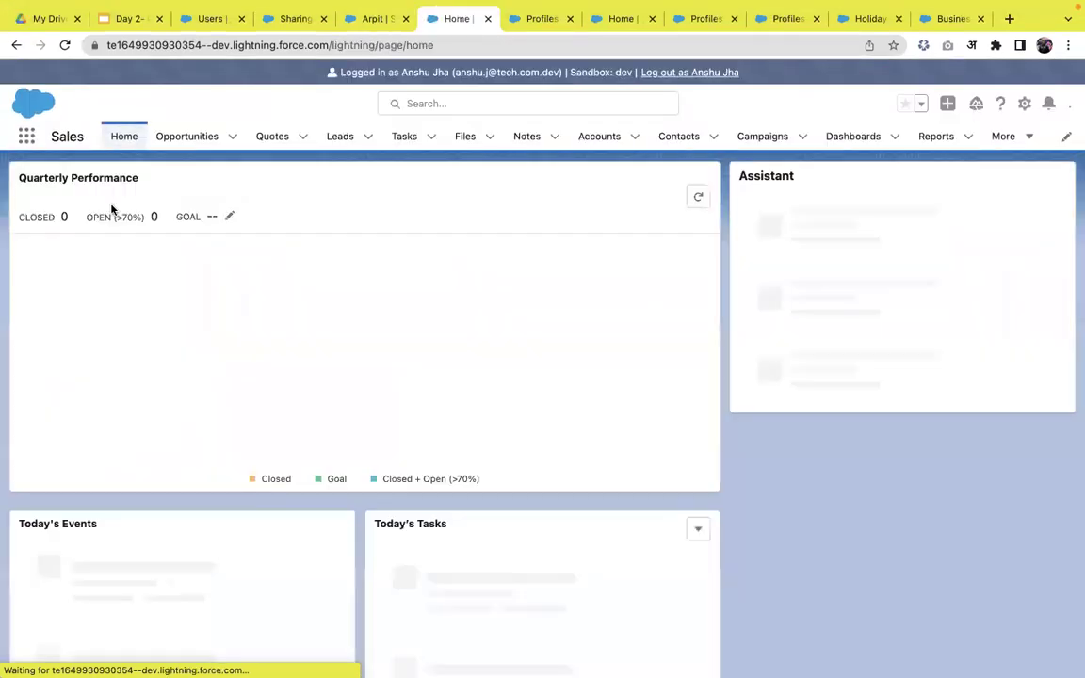
{"action": "left_click", "coordinate": [27, 138]}
{"action": "type", "text": "my"}
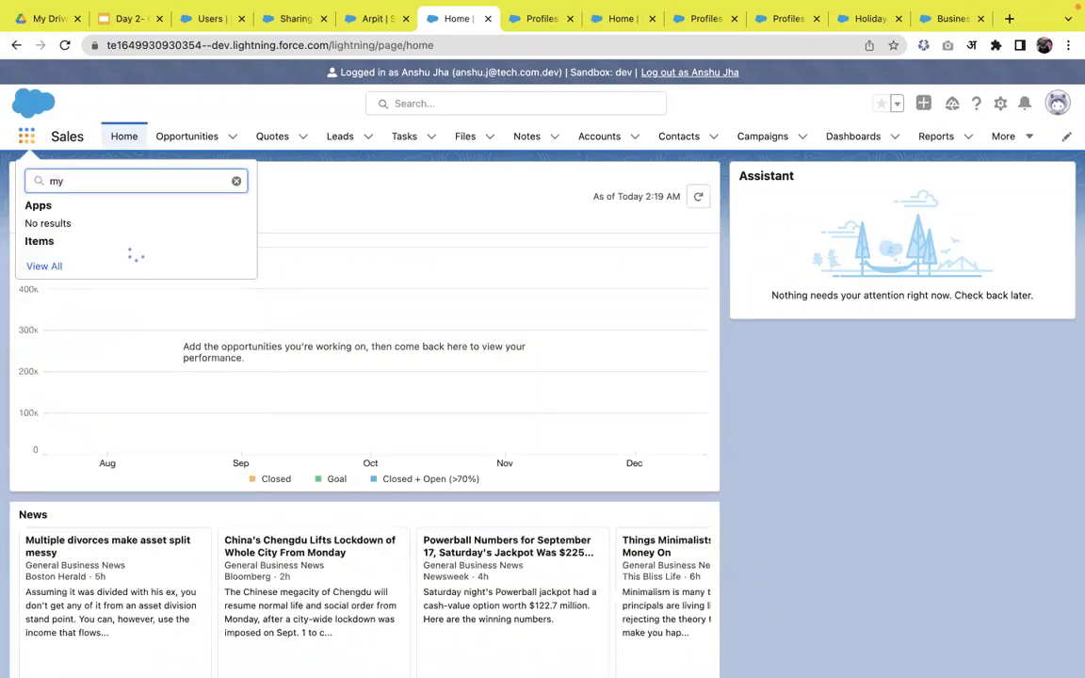
{"action": "key", "text": "Escape"}
{"action": "left_click", "coordinate": [29, 138]}
{"action": "type", "text": "myo"}
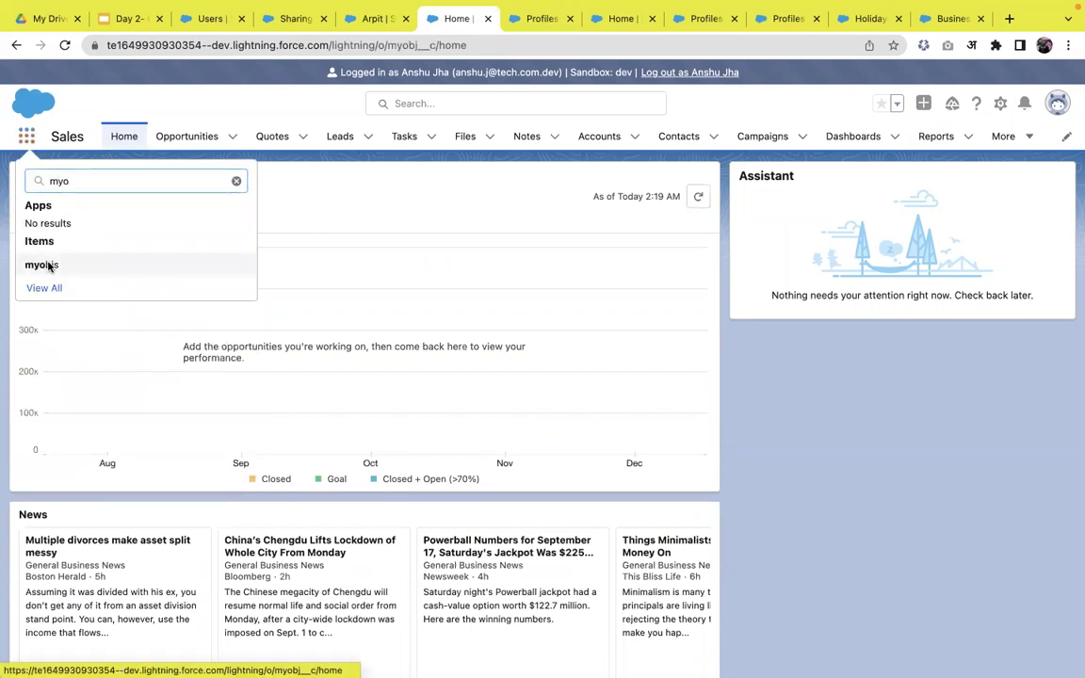
{"action": "left_click", "coordinate": [45, 264]}
{"action": "left_click", "coordinate": [152, 196]}
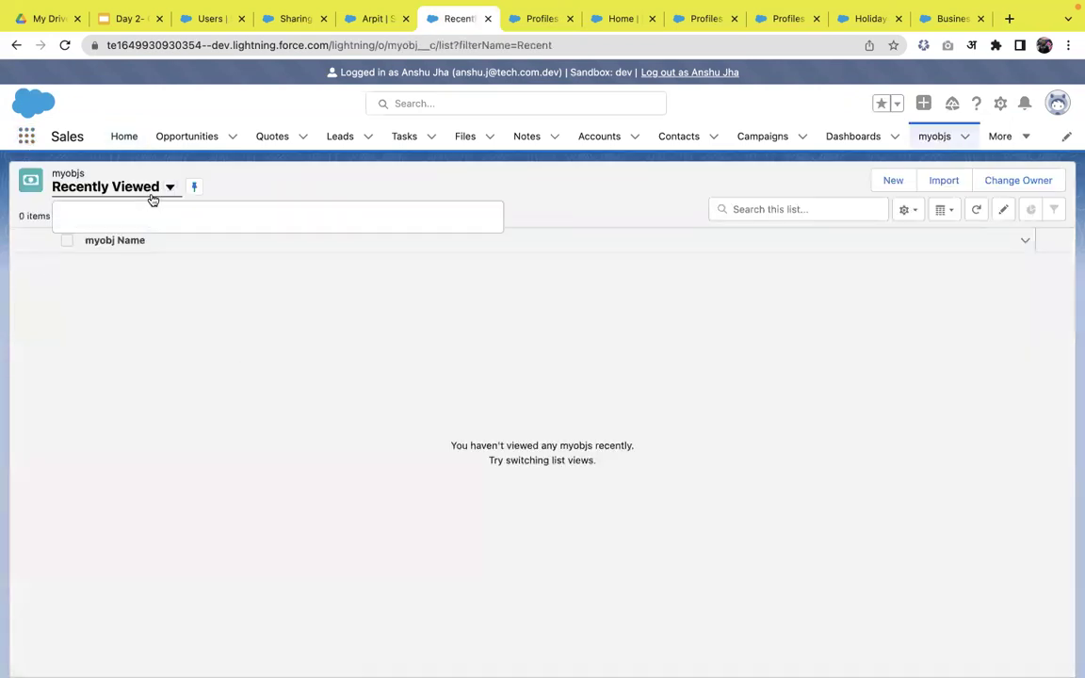
{"action": "left_click", "coordinate": [124, 232]}
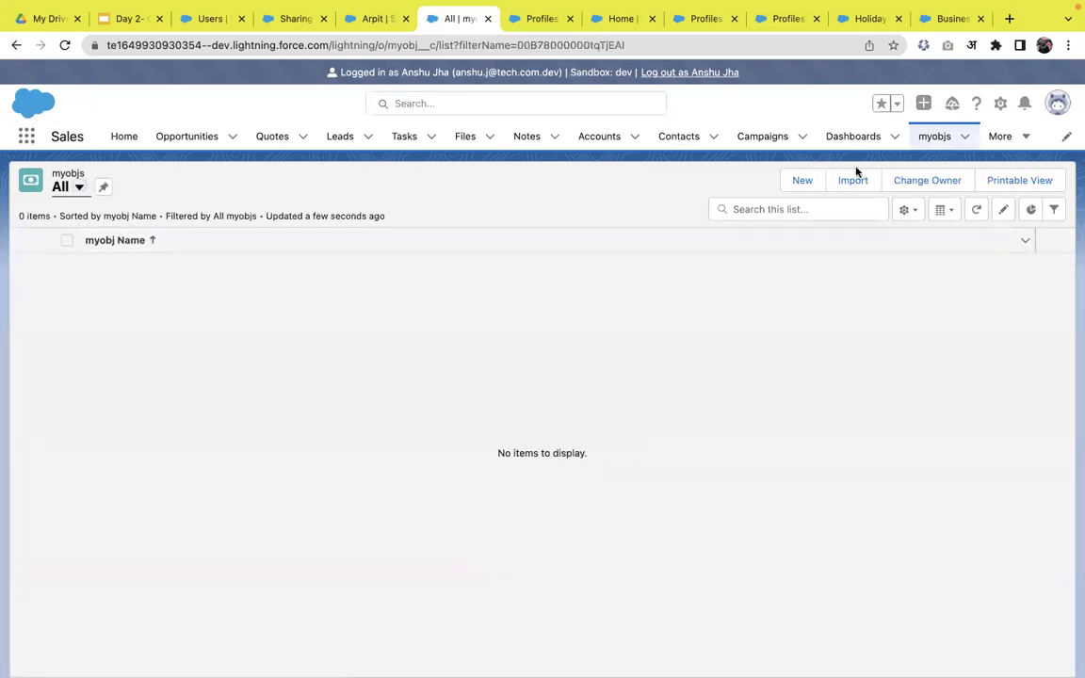
- Create and save a new myobj record named after the logged-in user
{"action": "left_click", "coordinate": [801, 180]}
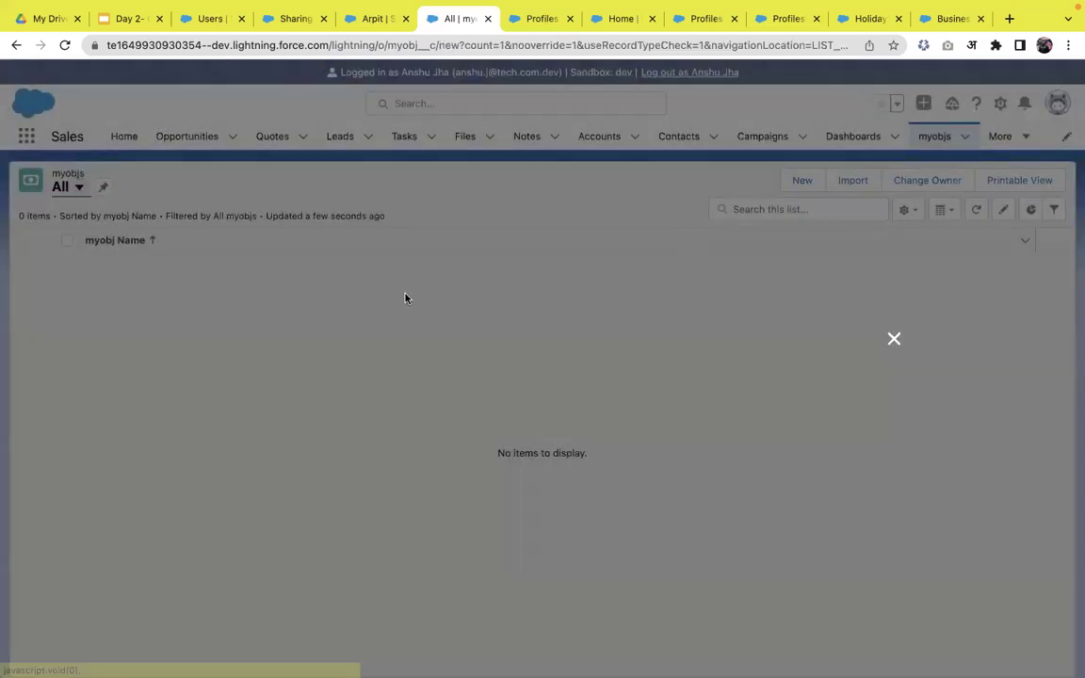
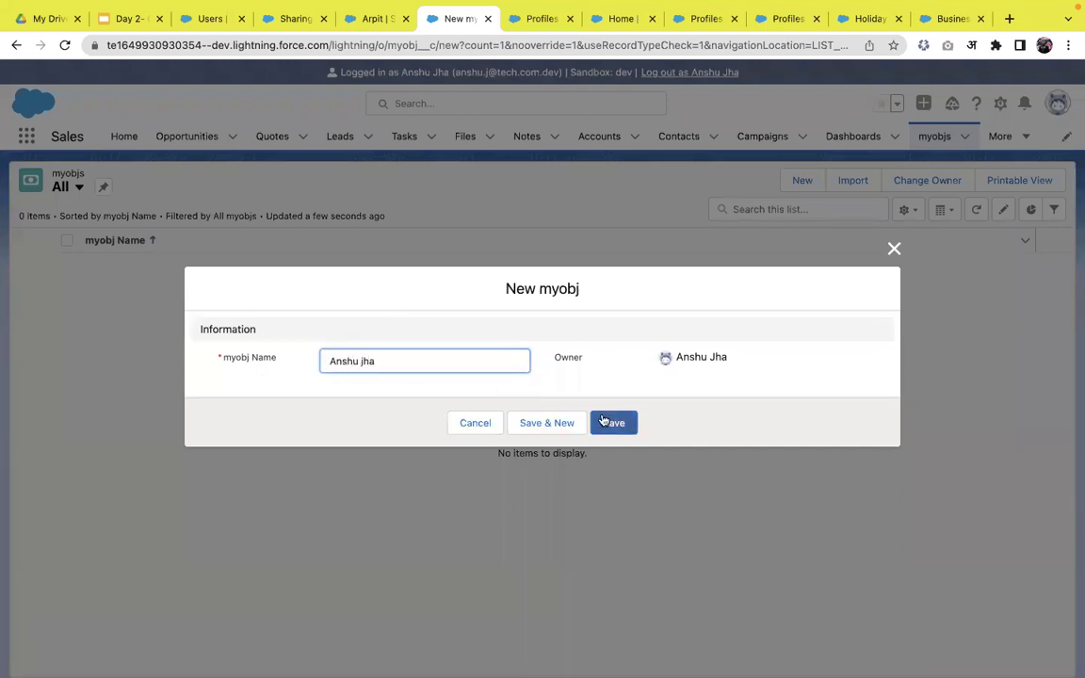
{"action": "left_click", "coordinate": [607, 424]}
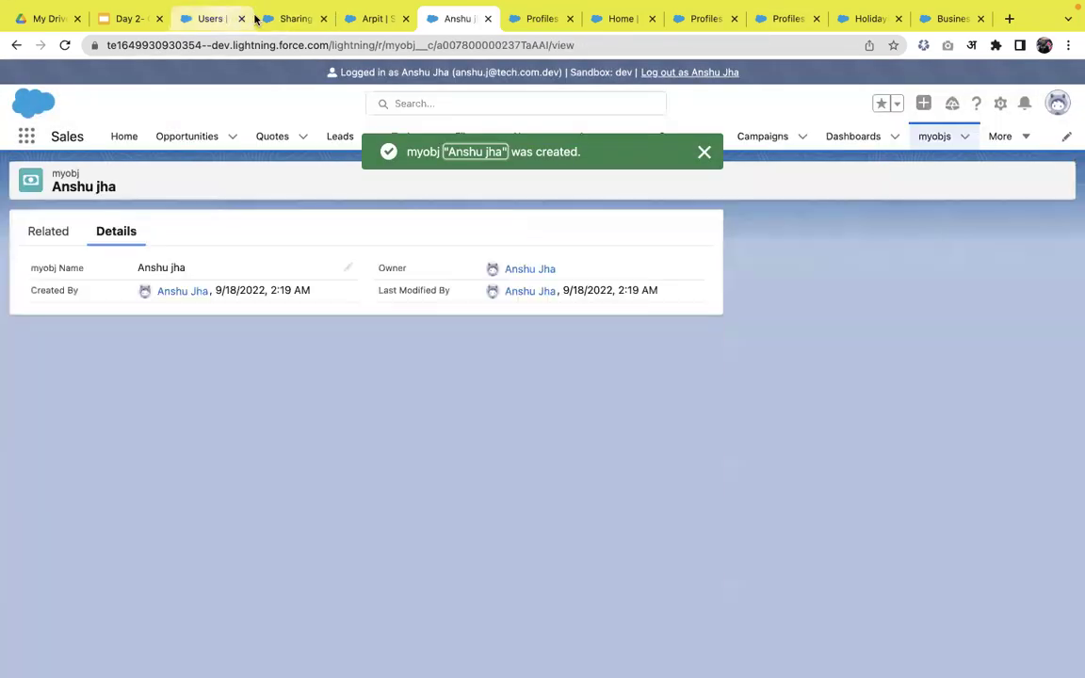
{"action": "left_click", "coordinate": [374, 19]}
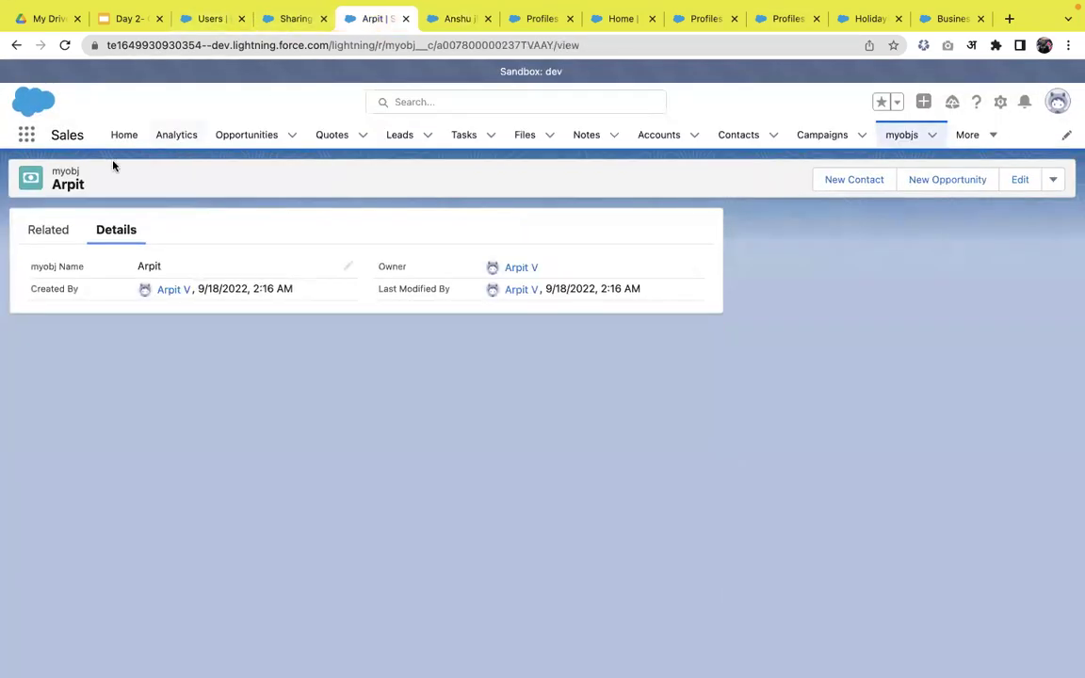
- Refresh the All myobjs list view until both records appear, and confirm the logged-in user
{"action": "left_click", "coordinate": [906, 137]}
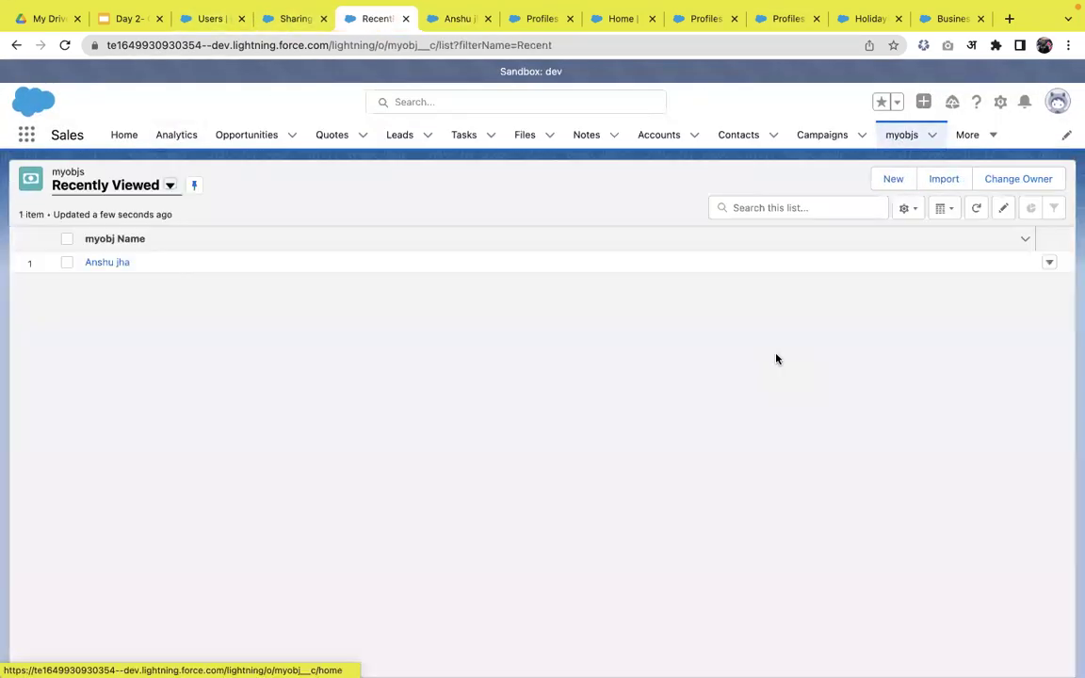
{"action": "left_click", "coordinate": [167, 187]}
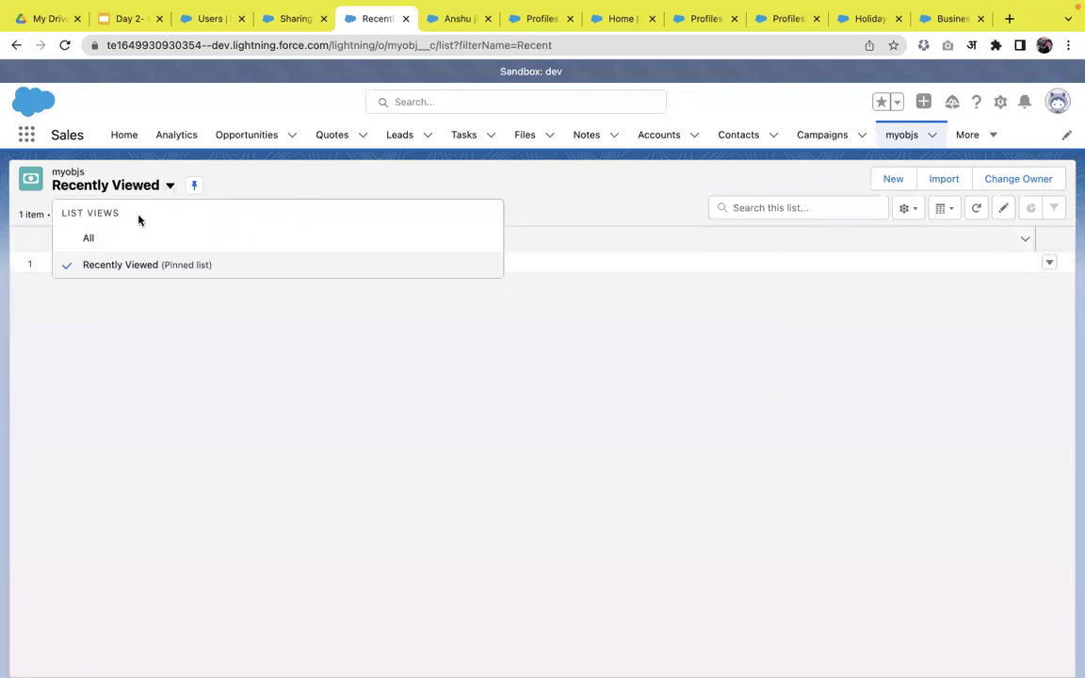
{"action": "left_click", "coordinate": [121, 242]}
{"action": "left_click", "coordinate": [977, 209]}
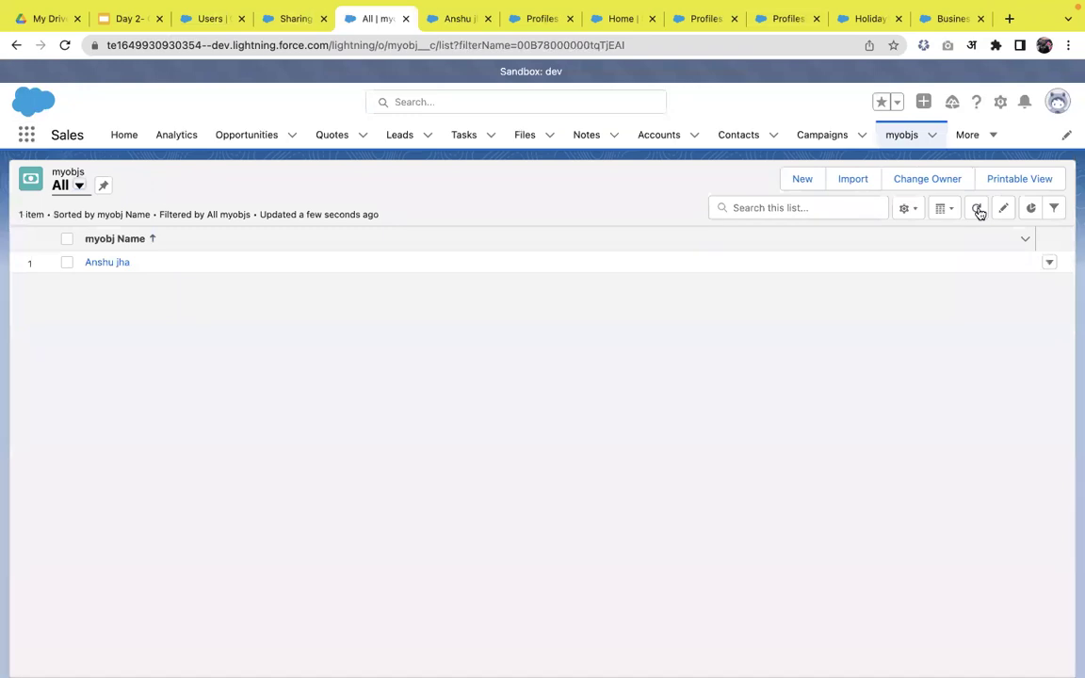
{"action": "left_click", "coordinate": [982, 210]}
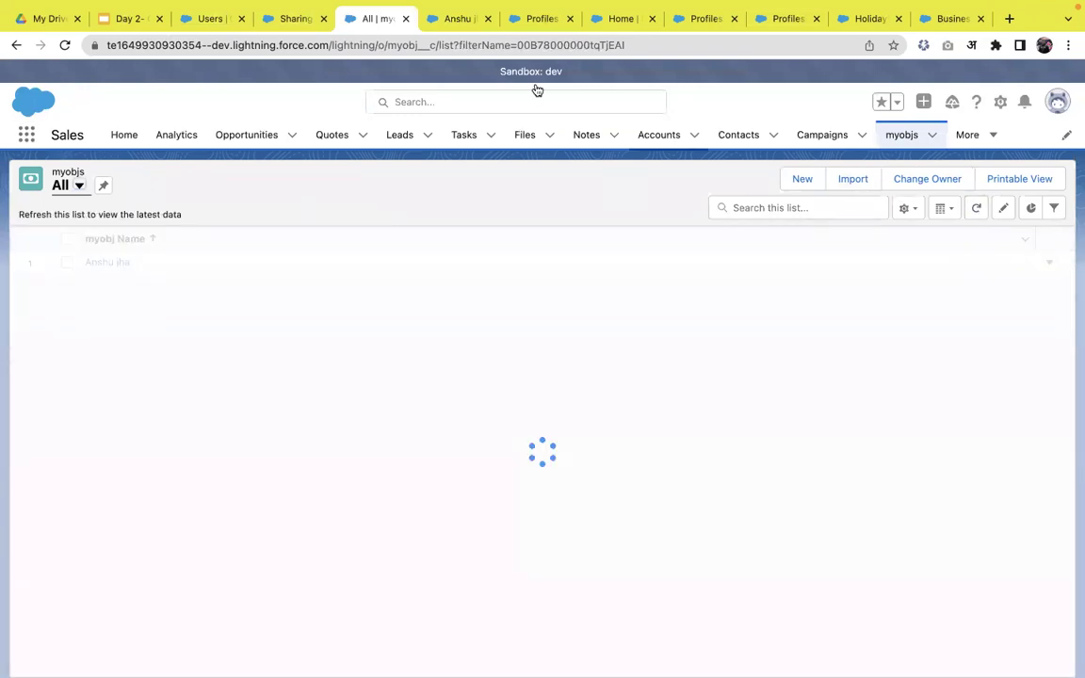
{"action": "left_click", "coordinate": [459, 22]}
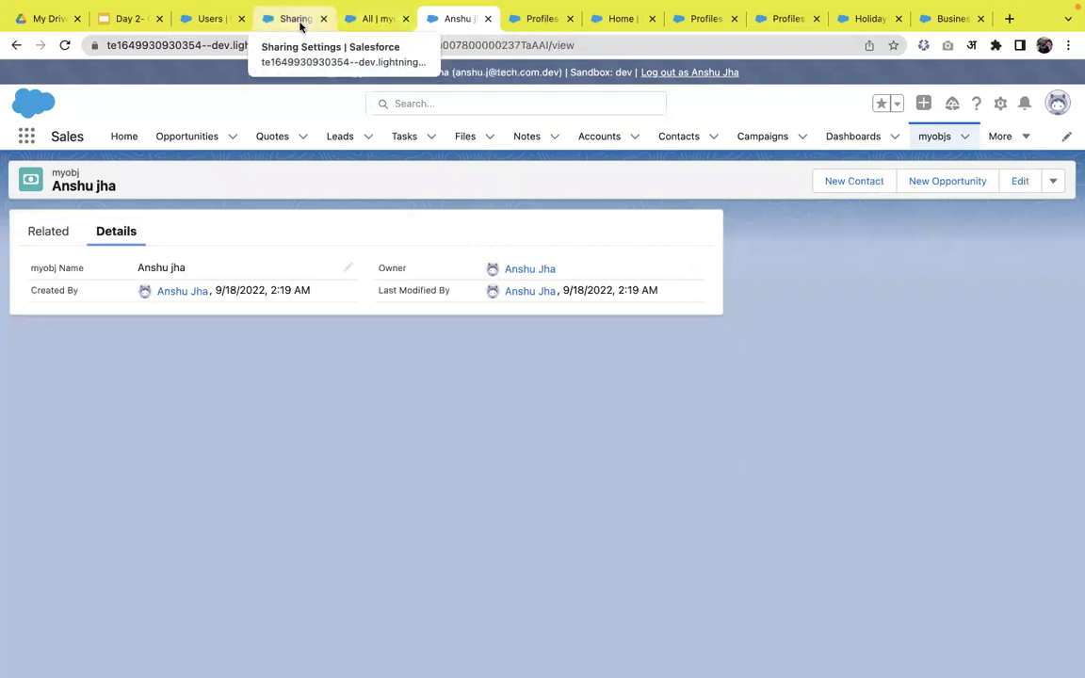
{"action": "left_click", "coordinate": [383, 21]}
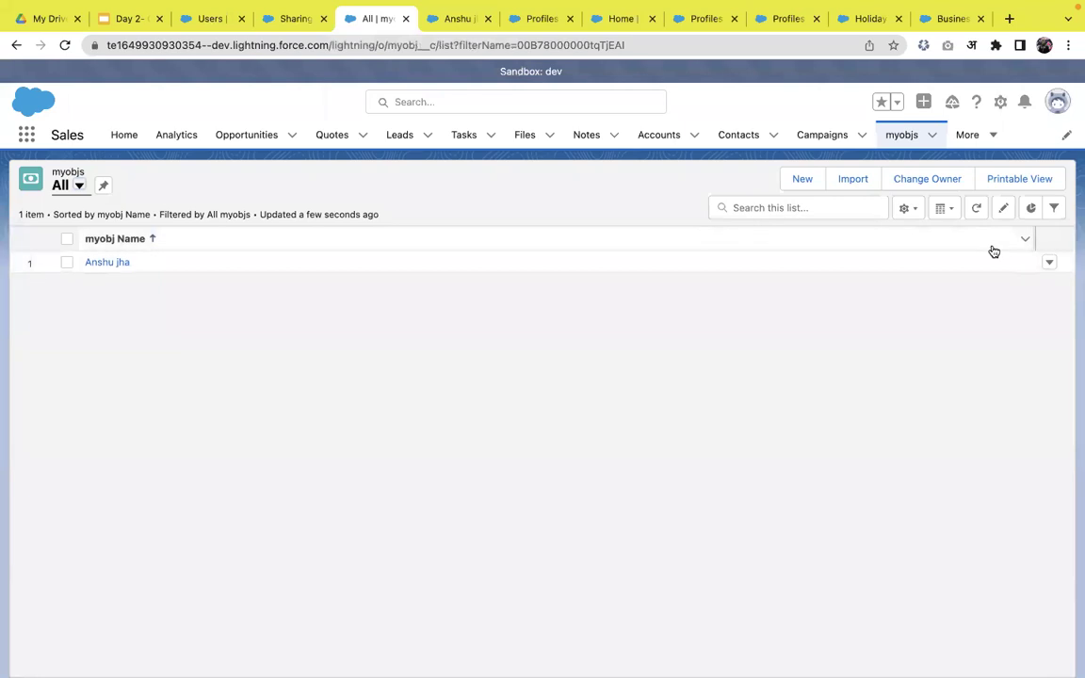
{"action": "left_click", "coordinate": [977, 211]}
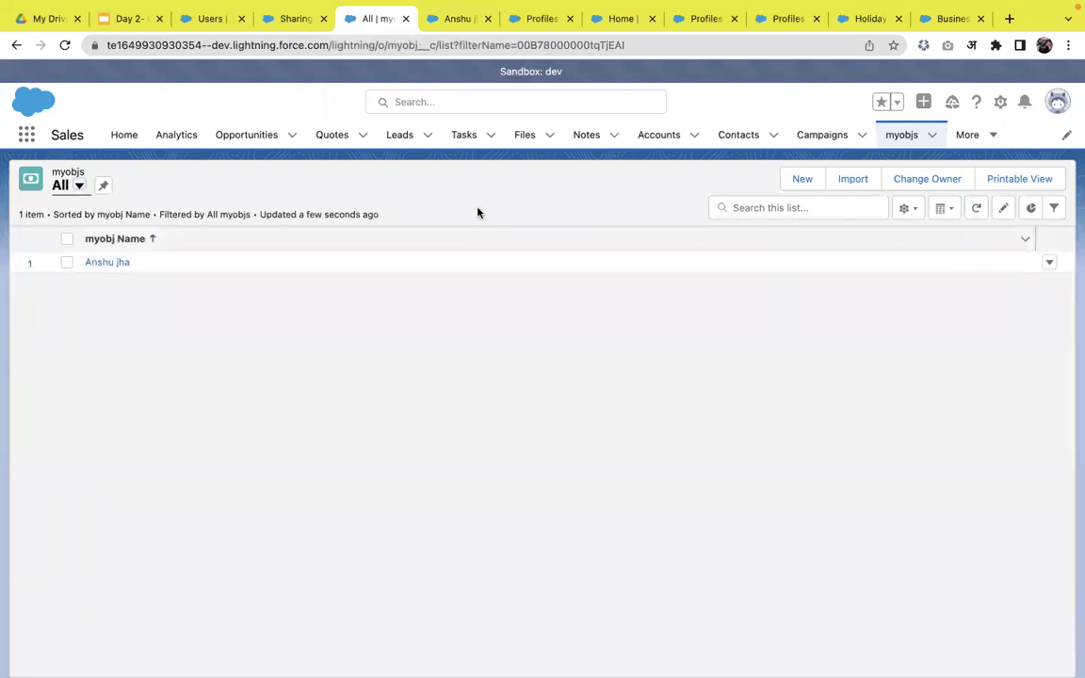
{"action": "left_click", "coordinate": [1054, 207]}
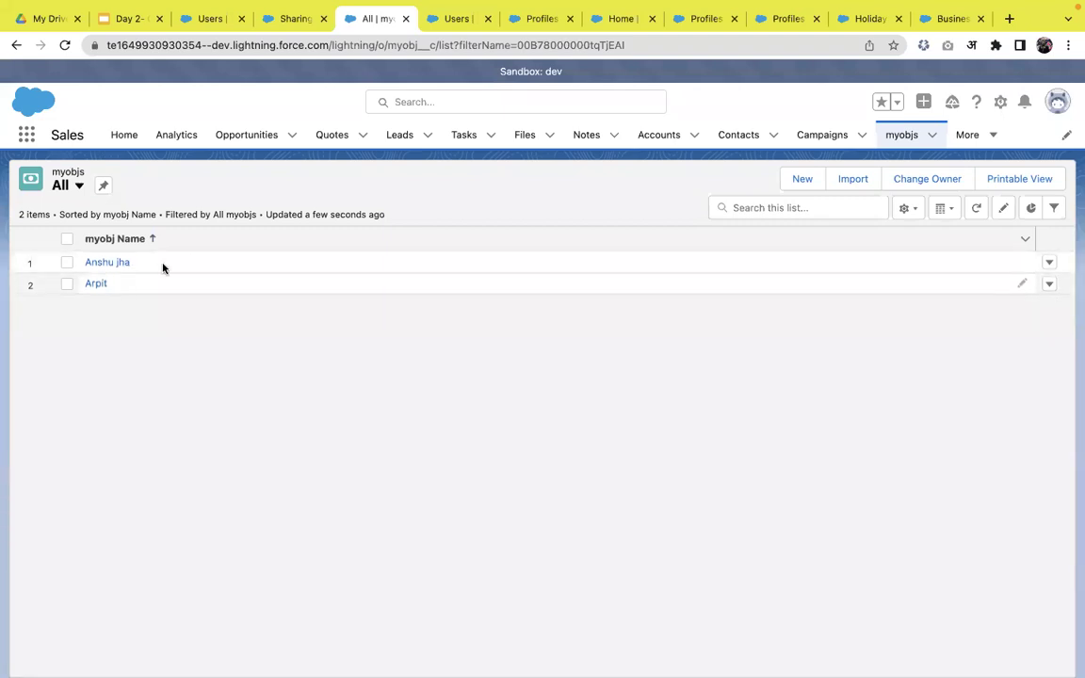
{"action": "left_click", "coordinate": [1056, 102]}
{"action": "left_click", "coordinate": [442, 298]}
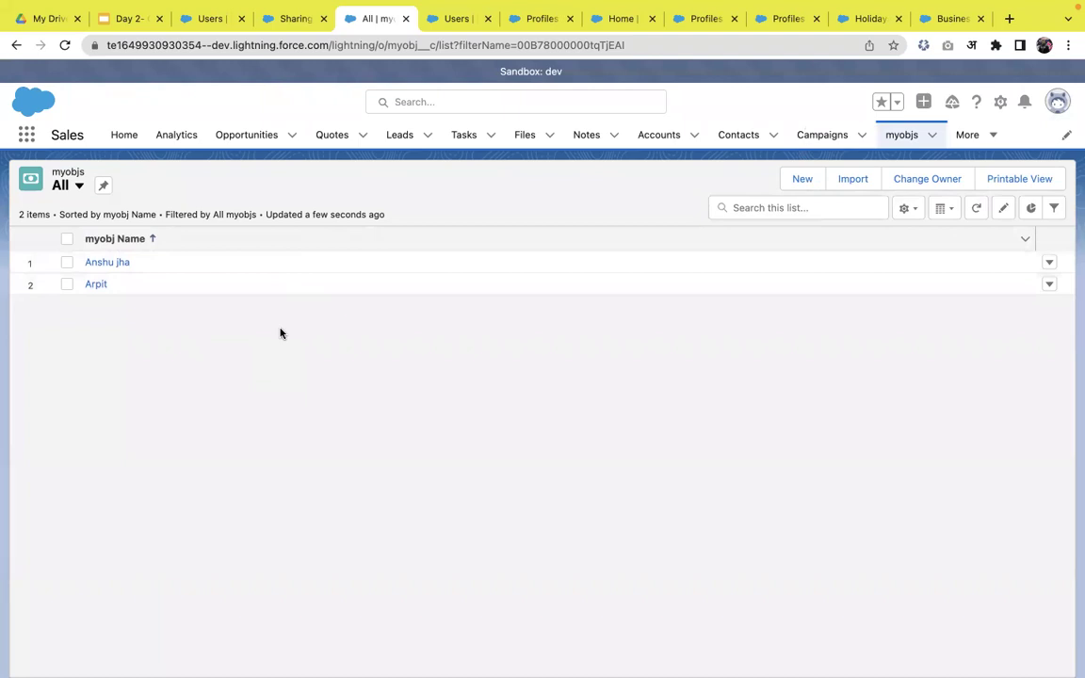
{"action": "left_click", "coordinate": [299, 29]}
- Locate the myobj Sharing Rules section on Sharing Settings and start a new rule
{"action": "scroll", "coordinate": [423, 388], "scroll_direction": "down", "scroll_amount": 5}
{"action": "scroll", "coordinate": [424, 392], "scroll_direction": "down", "scroll_amount": 5}
{"action": "scroll", "coordinate": [423, 392], "scroll_direction": "up", "scroll_amount": 15}
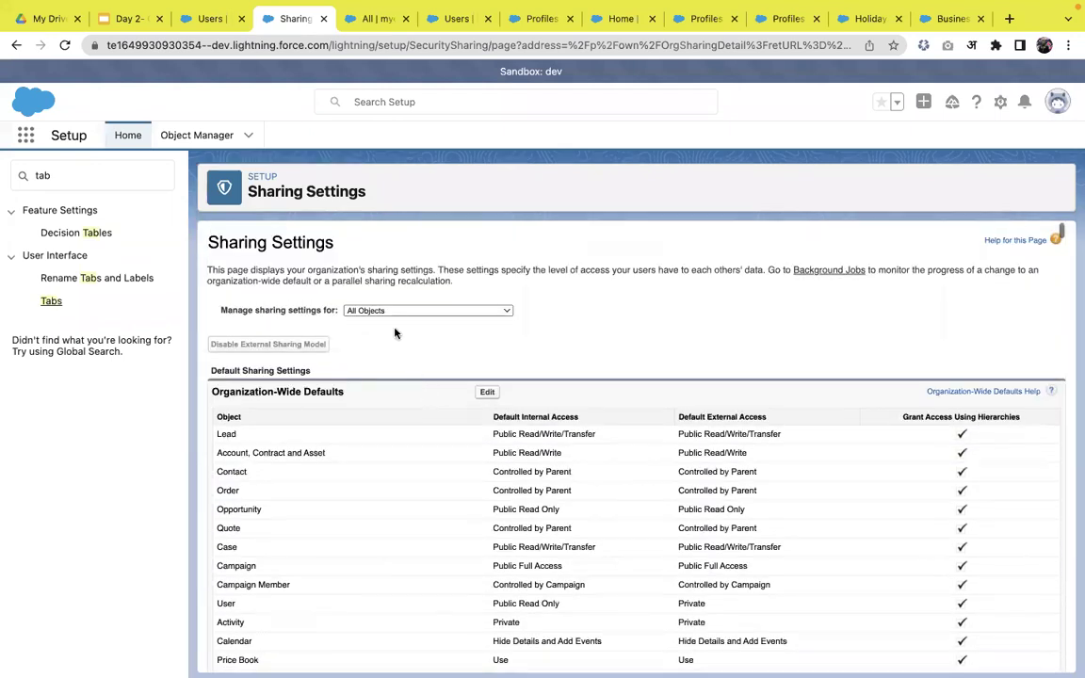
{"action": "left_click", "coordinate": [399, 310]}
{"action": "scroll", "coordinate": [414, 565], "scroll_direction": "down", "scroll_amount": 10}
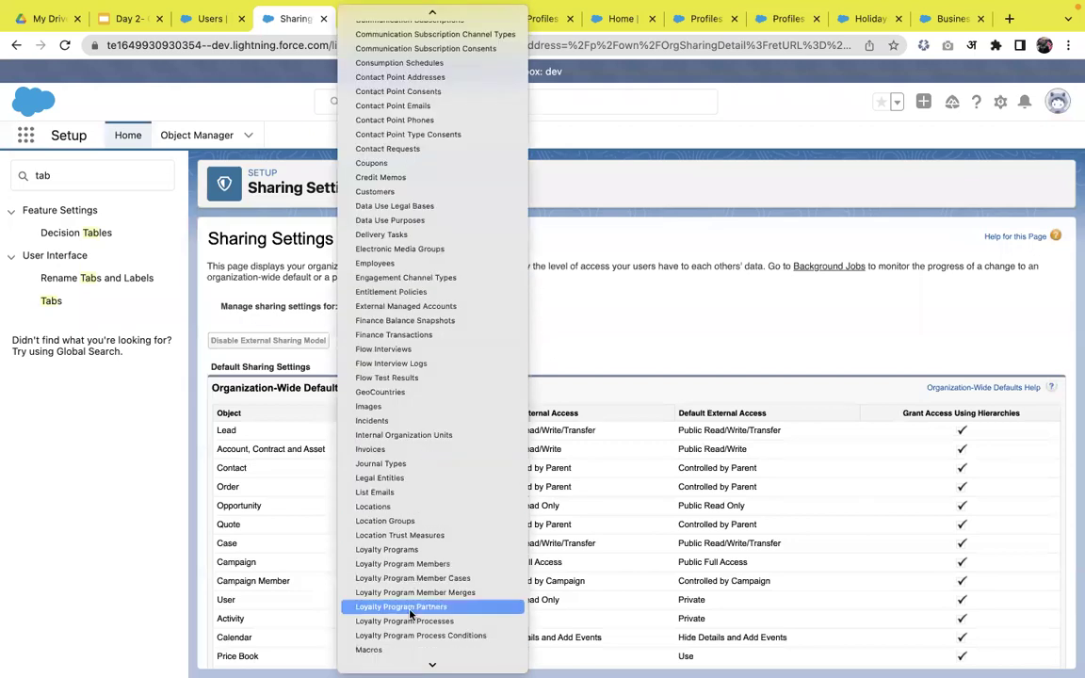
{"action": "scroll", "coordinate": [410, 613], "scroll_direction": "down", "scroll_amount": 15}
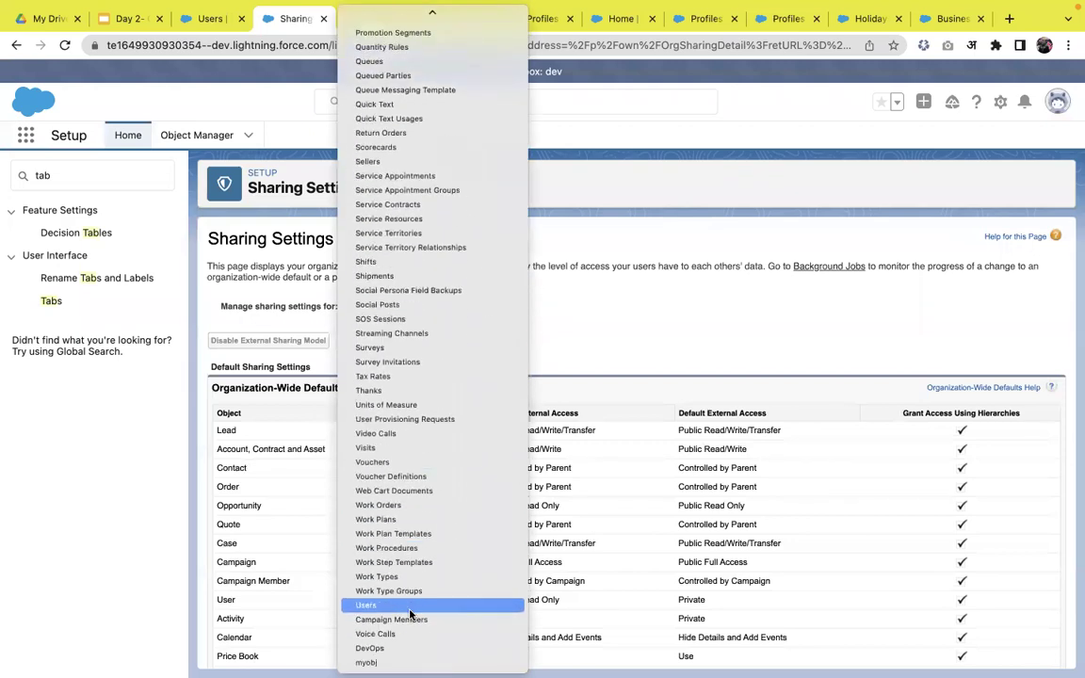
{"action": "left_click", "coordinate": [657, 333]}
{"action": "key", "text": "super+f"}
{"action": "type", "text": "myoj"}
{"action": "type", "text": "bj"}
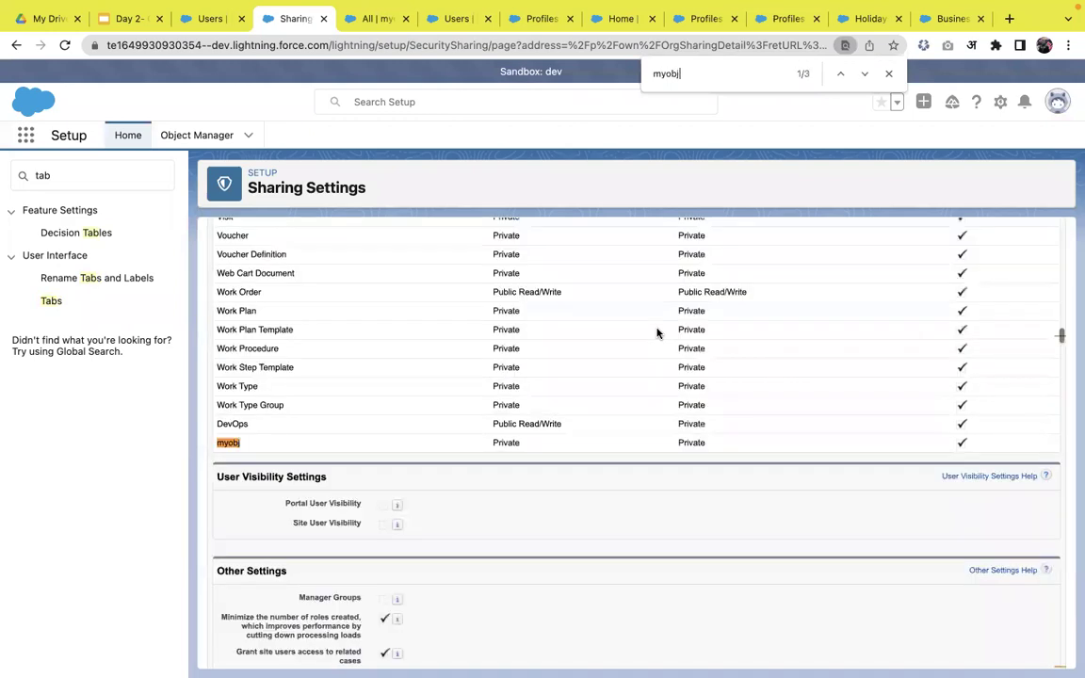
{"action": "key", "text": "Return"}
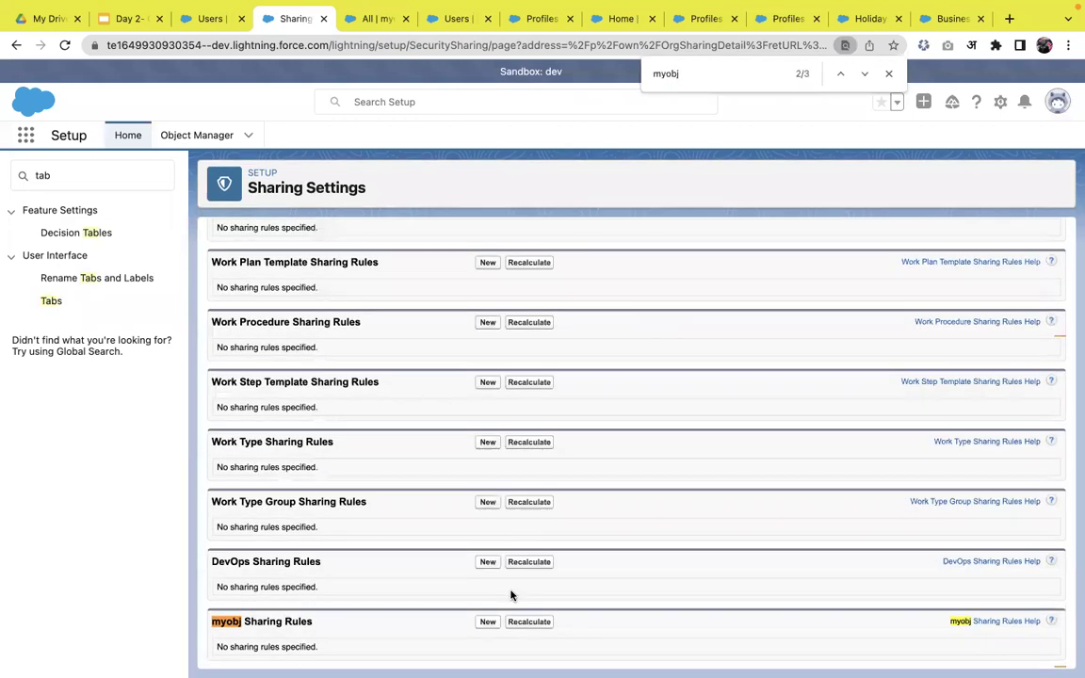
{"action": "left_click", "coordinate": [487, 623]}
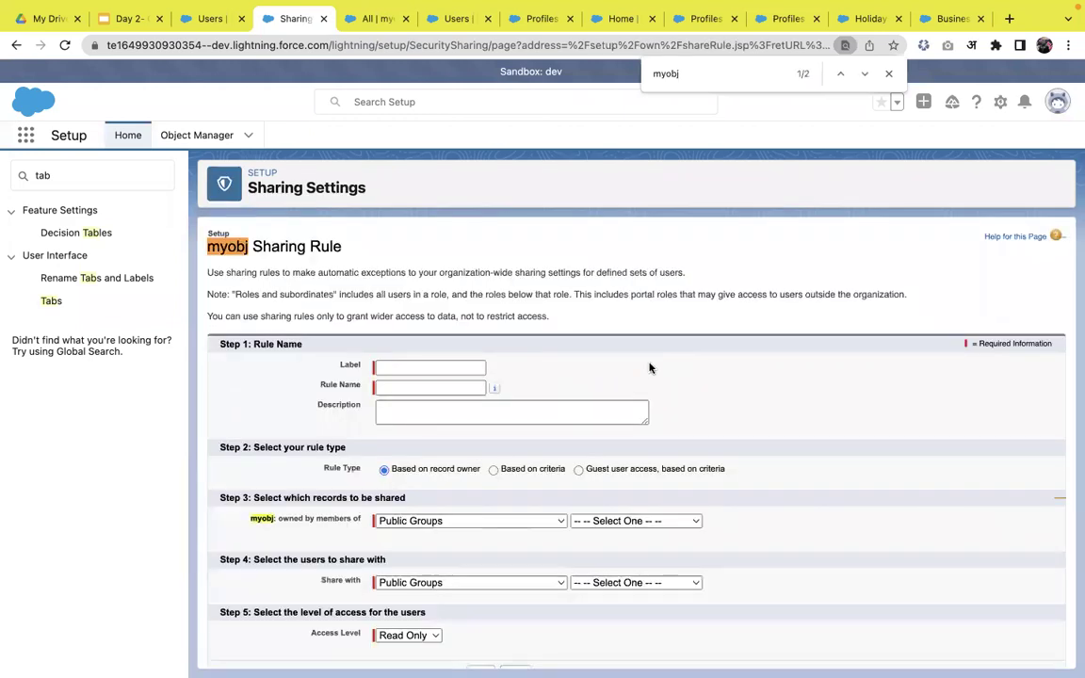
- Label the new sharing rule 'All record'
{"action": "left_click", "coordinate": [477, 373]}
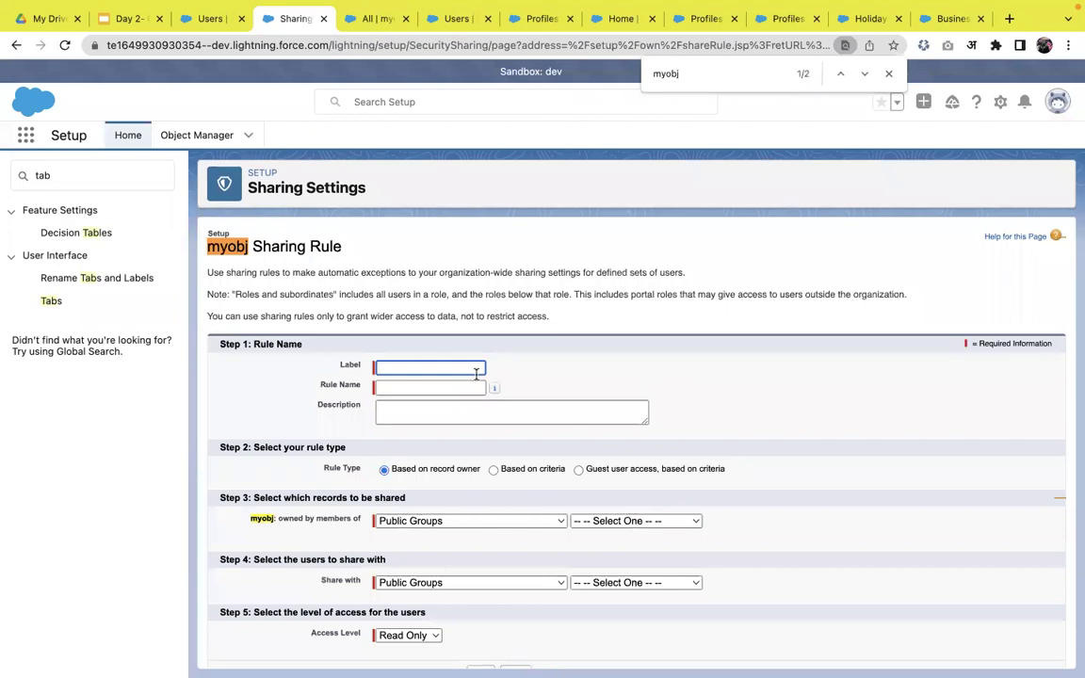
{"action": "type", "text": "All record"}
{"action": "left_click", "coordinate": [599, 386]}
{"action": "scroll", "coordinate": [593, 391], "scroll_direction": "down", "scroll_amount": 1}
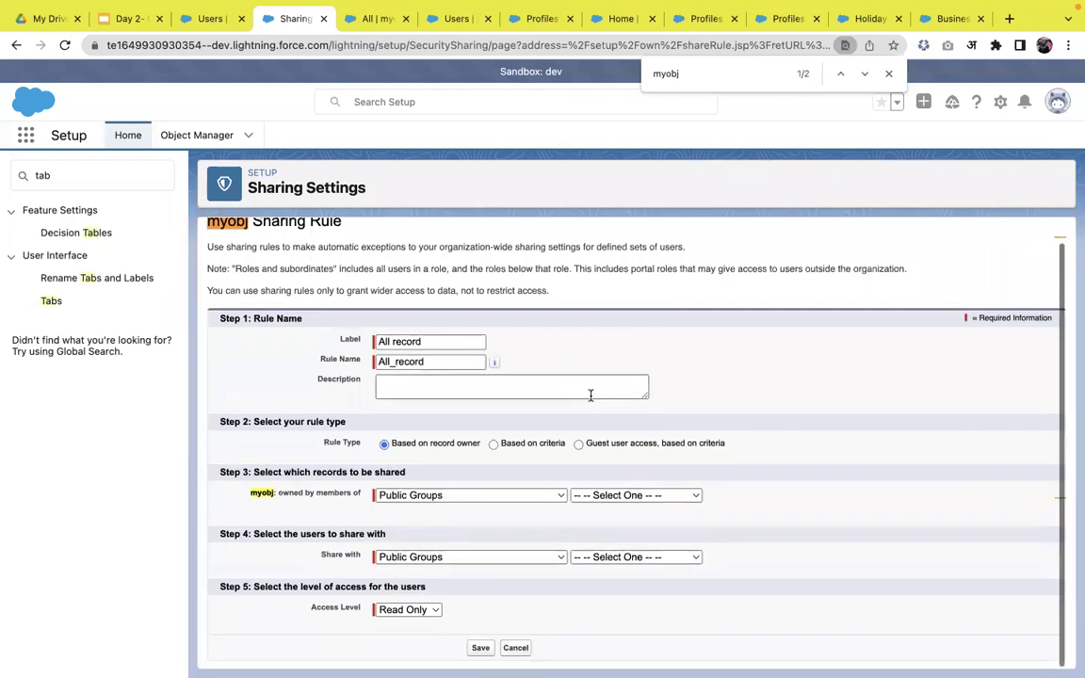
- Share records owned by All Internal Users with All Internal Users as Read Only, and save
{"action": "left_click", "coordinate": [444, 496]}
{"action": "left_click", "coordinate": [444, 496]}
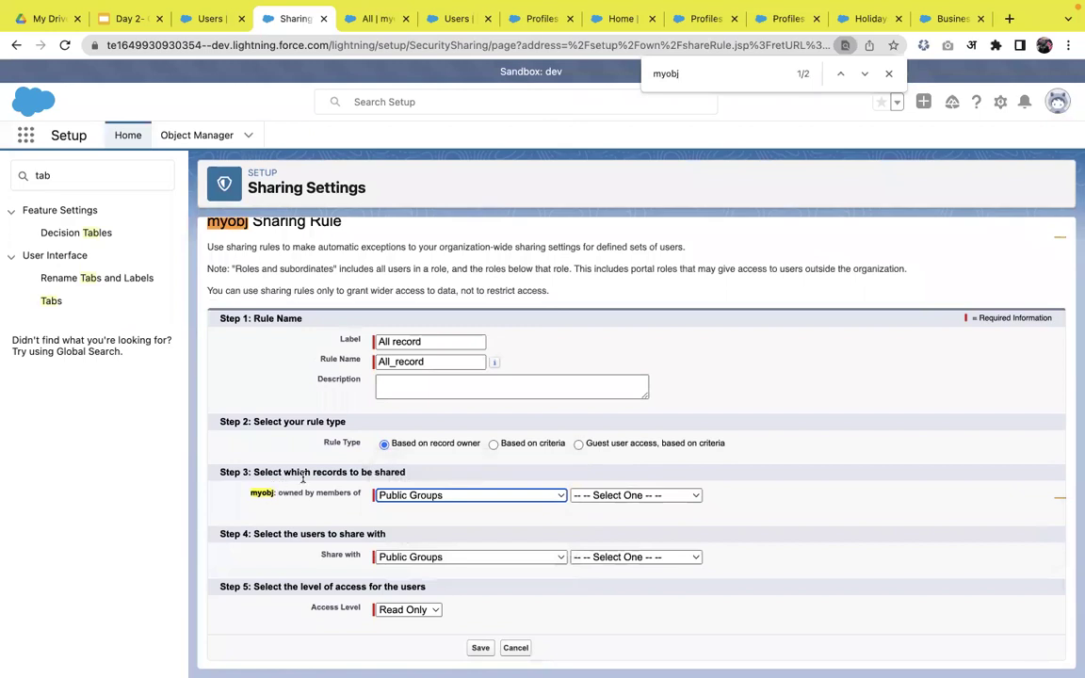
{"action": "left_click", "coordinate": [469, 497]}
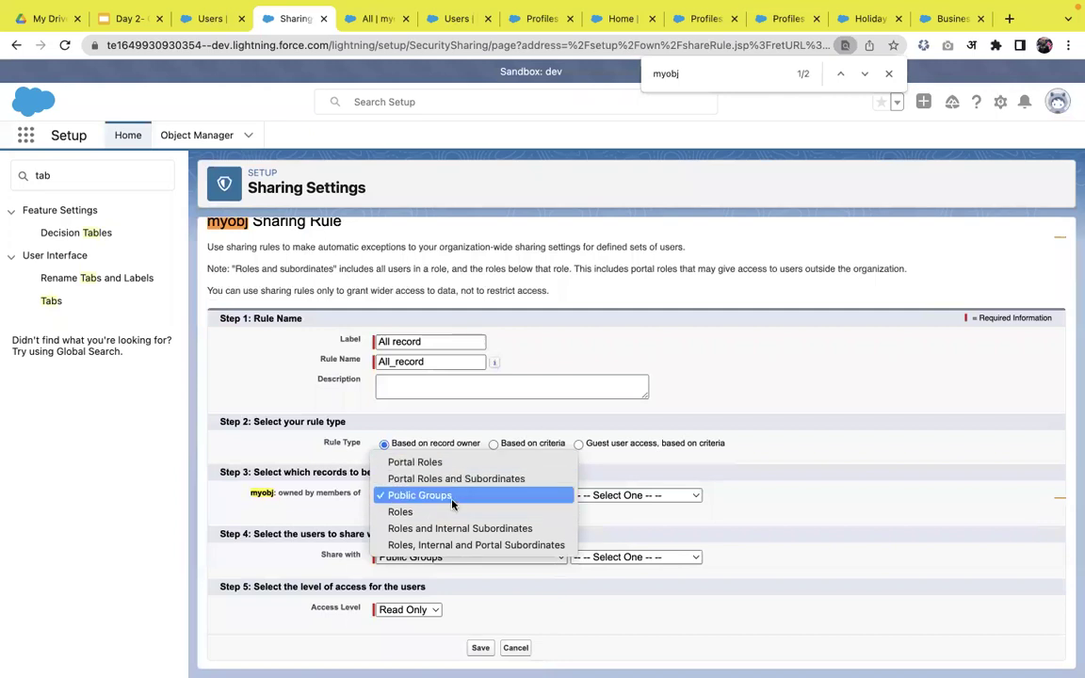
{"action": "left_click", "coordinate": [741, 496]}
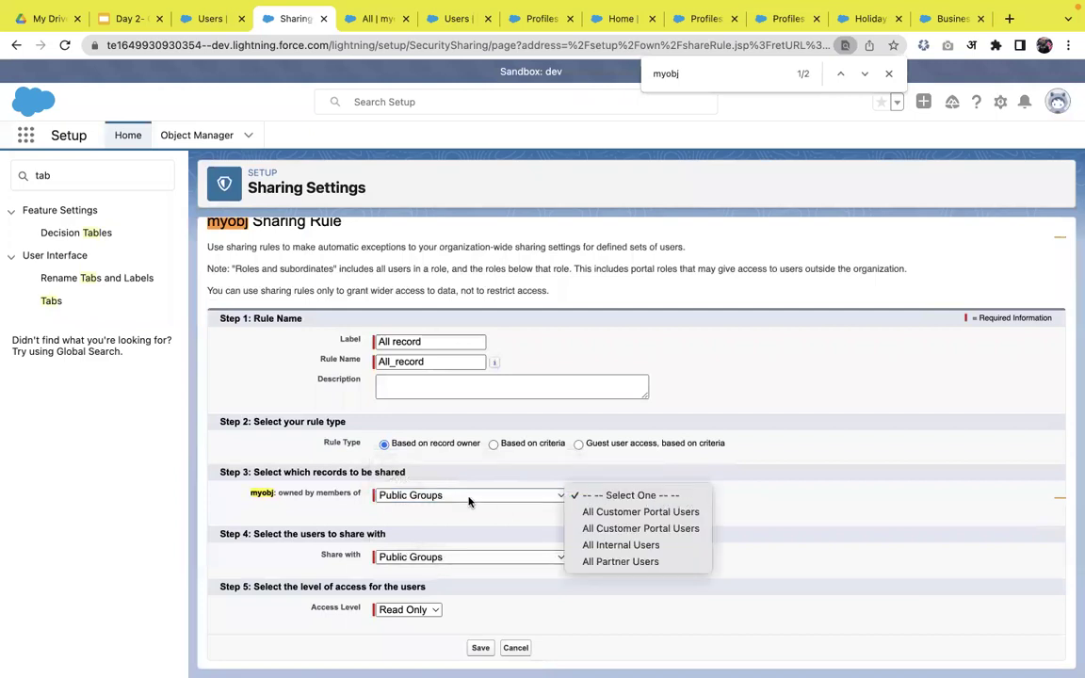
{"action": "left_click", "coordinate": [600, 550]}
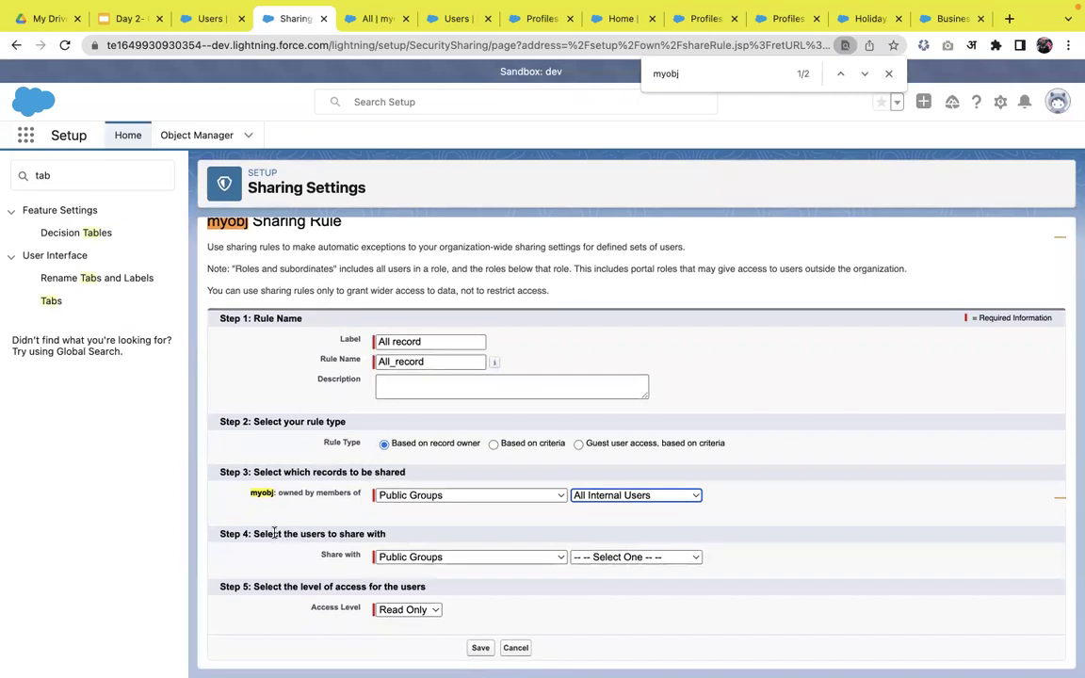
{"action": "left_click", "coordinate": [584, 560]}
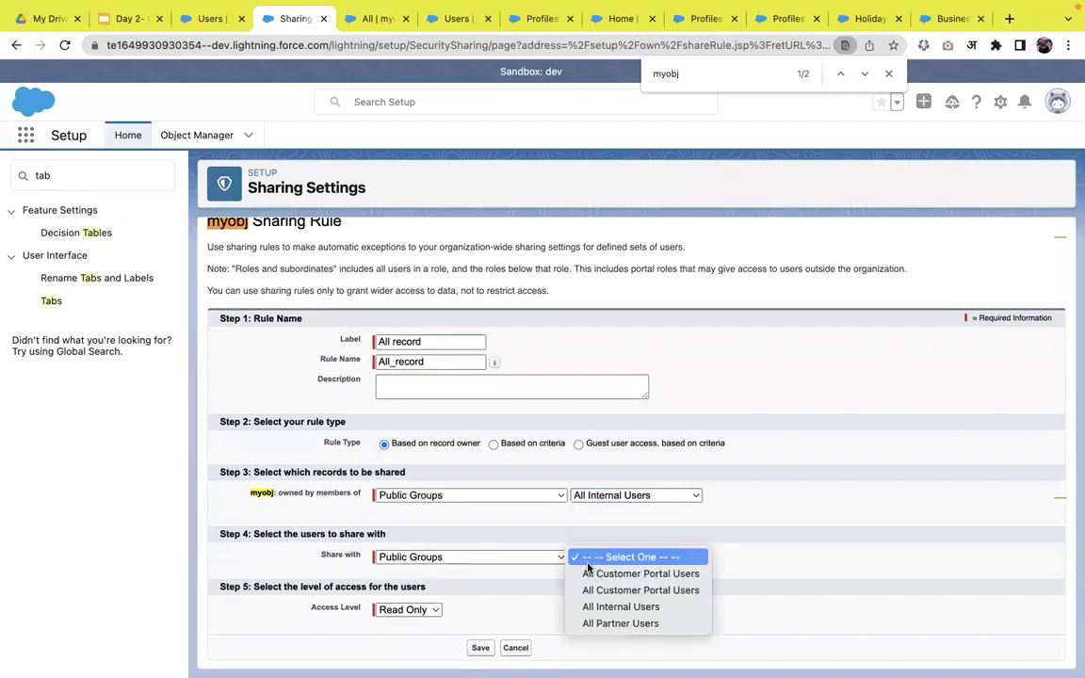
{"action": "left_click", "coordinate": [600, 605]}
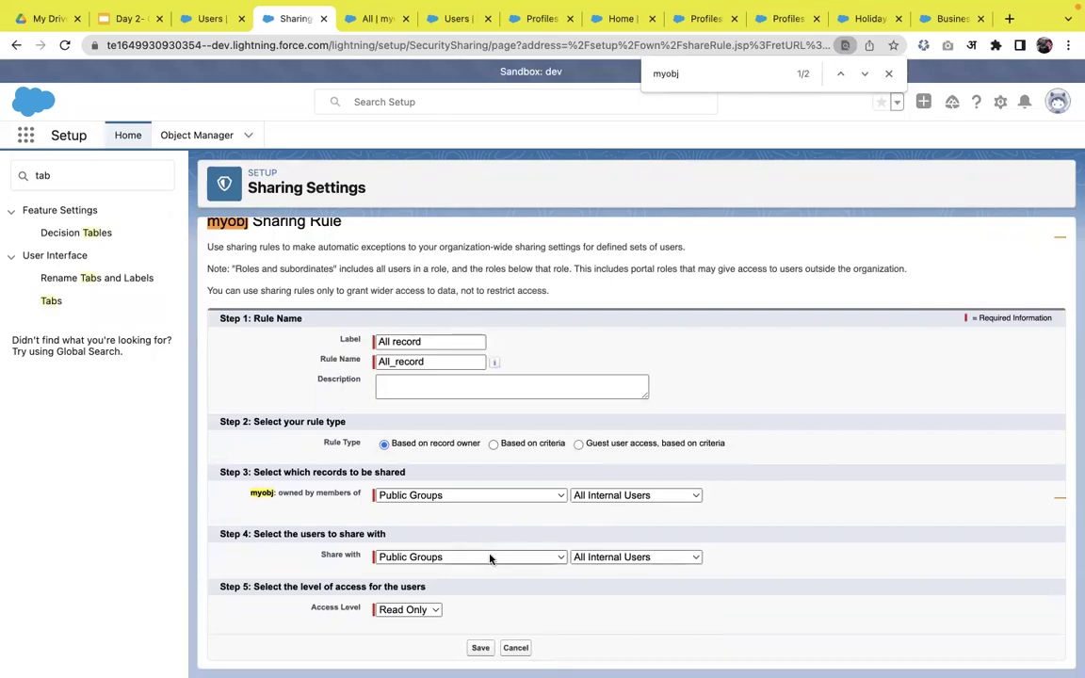
{"action": "left_click", "coordinate": [414, 610]}
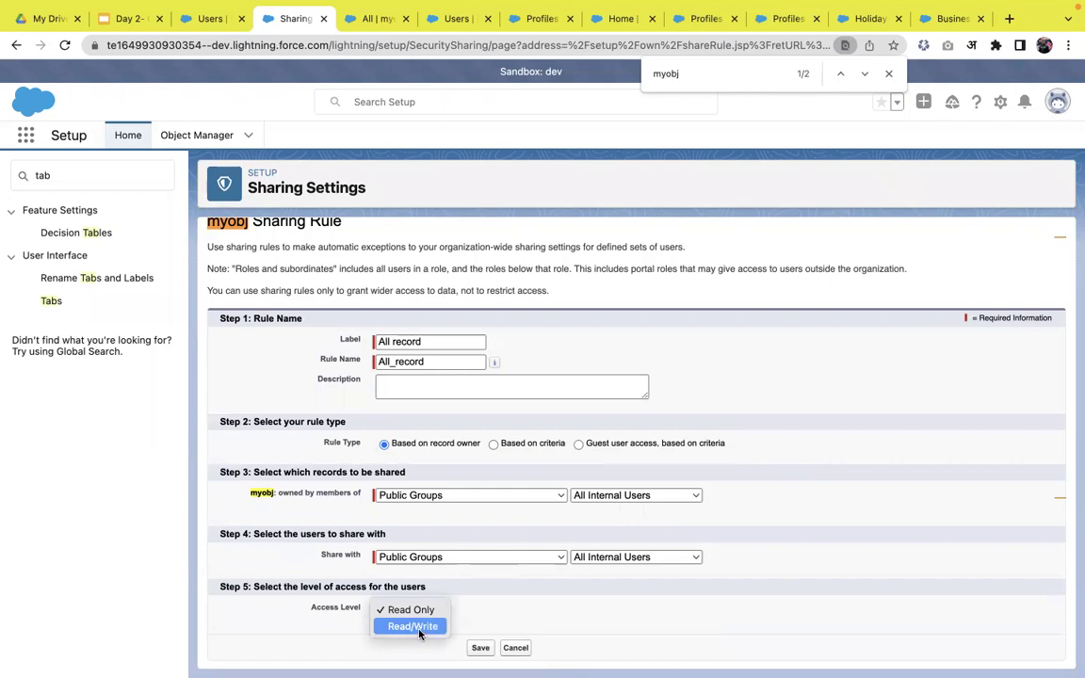
{"action": "left_click", "coordinate": [305, 635]}
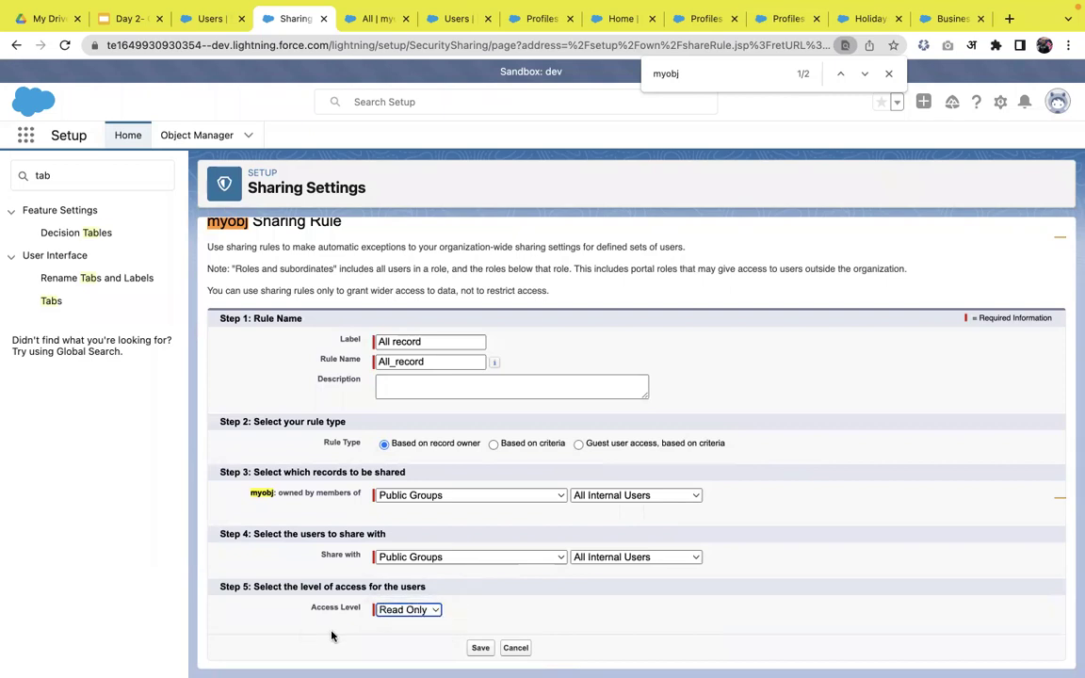
{"action": "left_click", "coordinate": [487, 650]}
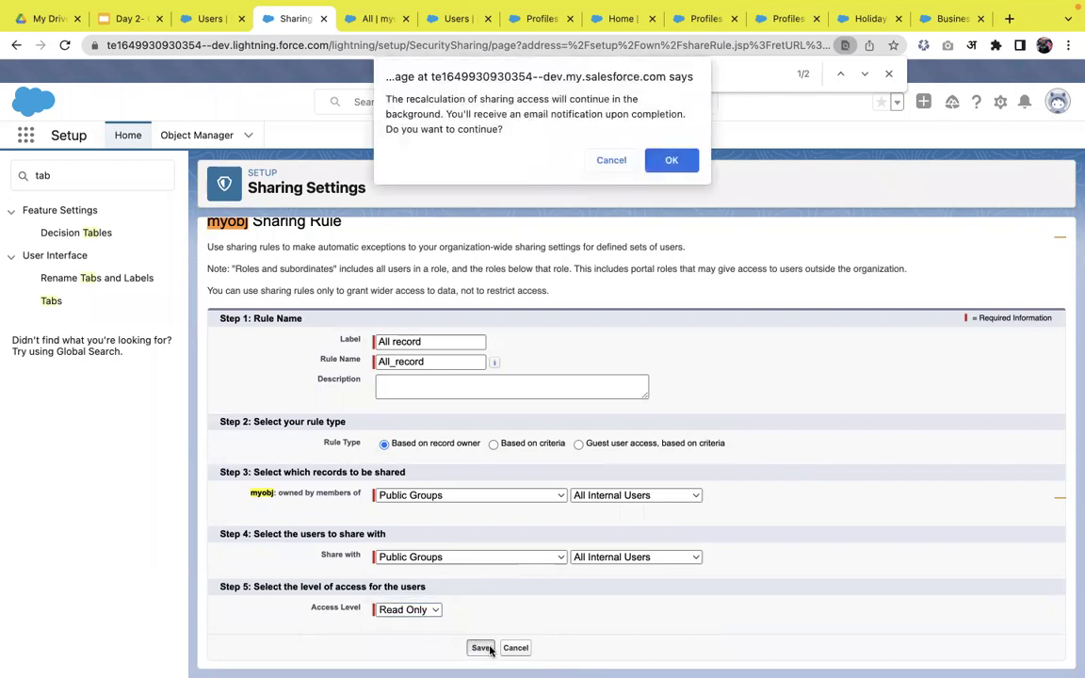
- Confirm the sharing recalculation, reload Sharing Settings and find the myobj sharing rules list
{"action": "left_click", "coordinate": [672, 160]}
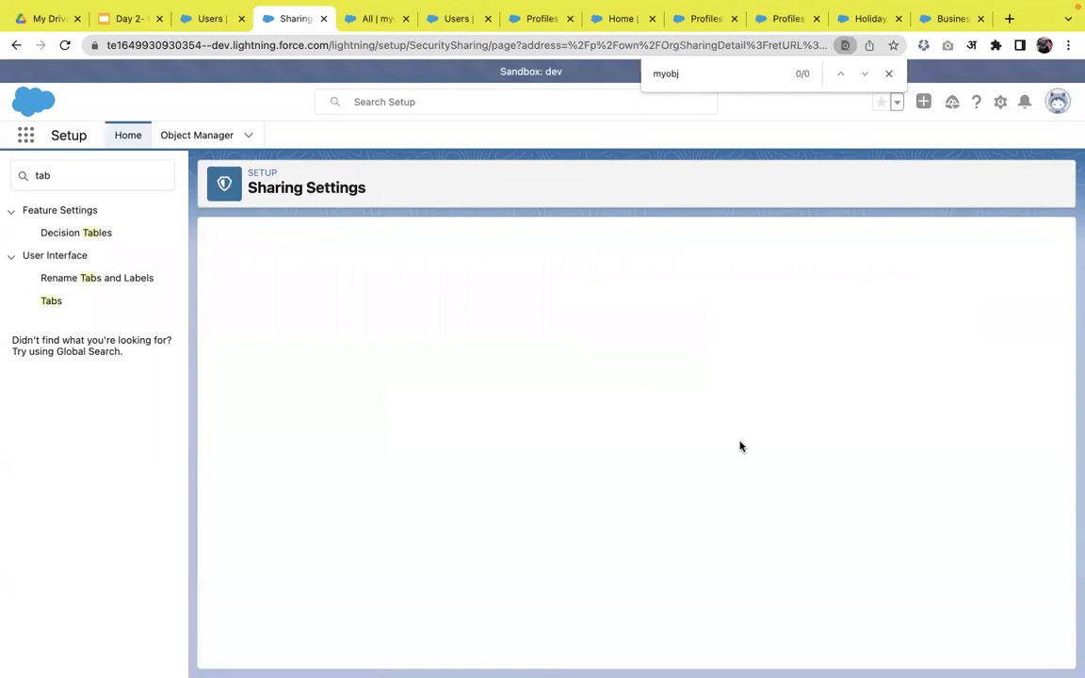
{"action": "key", "text": "Return"}
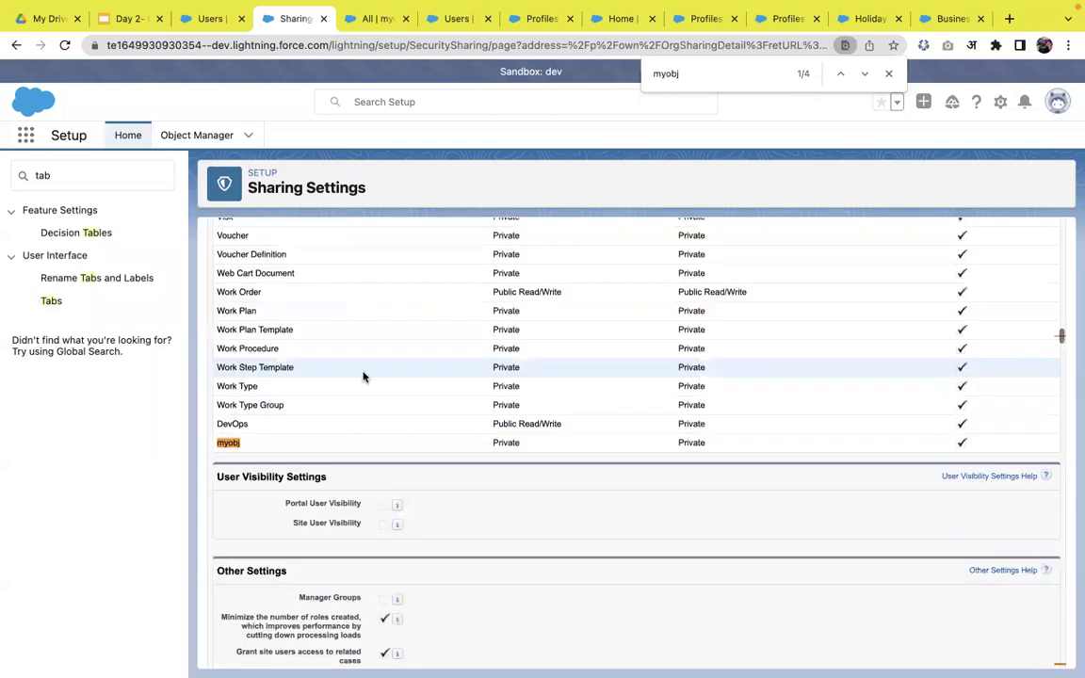
{"action": "scroll", "coordinate": [363, 377], "scroll_direction": "down", "scroll_amount": 1}
{"action": "left_click", "coordinate": [64, 45]}
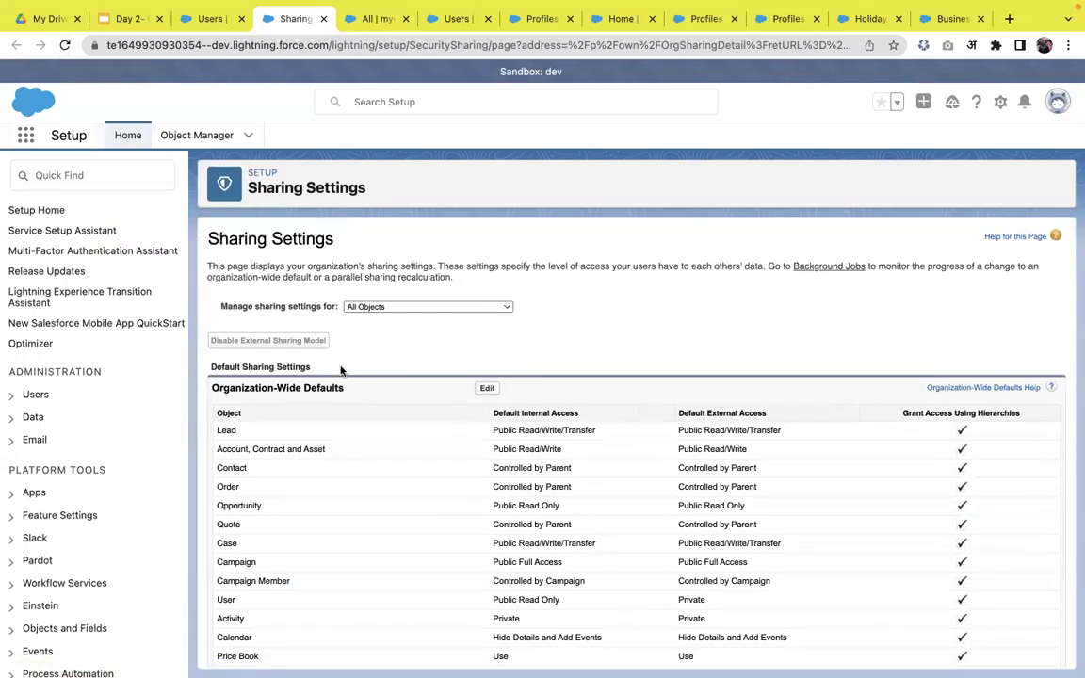
{"action": "scroll", "coordinate": [341, 371], "scroll_direction": "down", "scroll_amount": 10}
{"action": "scroll", "coordinate": [341, 371], "scroll_direction": "down", "scroll_amount": 20}
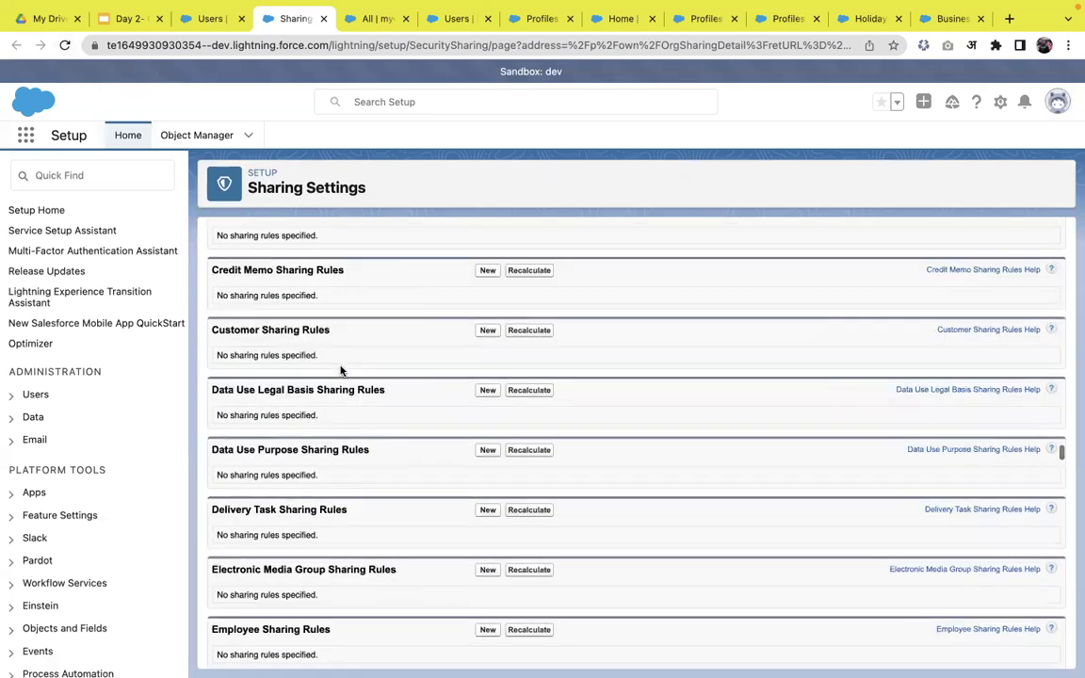
{"action": "scroll", "coordinate": [341, 371], "scroll_direction": "down", "scroll_amount": 20}
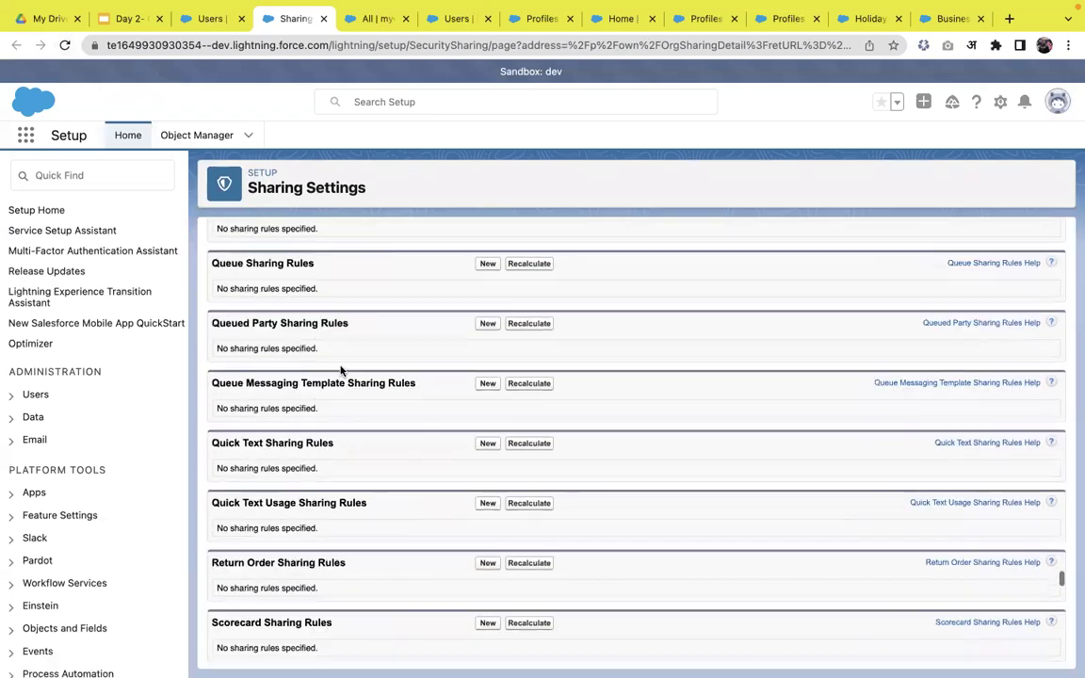
{"action": "scroll", "coordinate": [340, 371], "scroll_direction": "down", "scroll_amount": 1}
{"action": "key", "text": "ctrl+f"}
{"action": "type", "text": "m"}
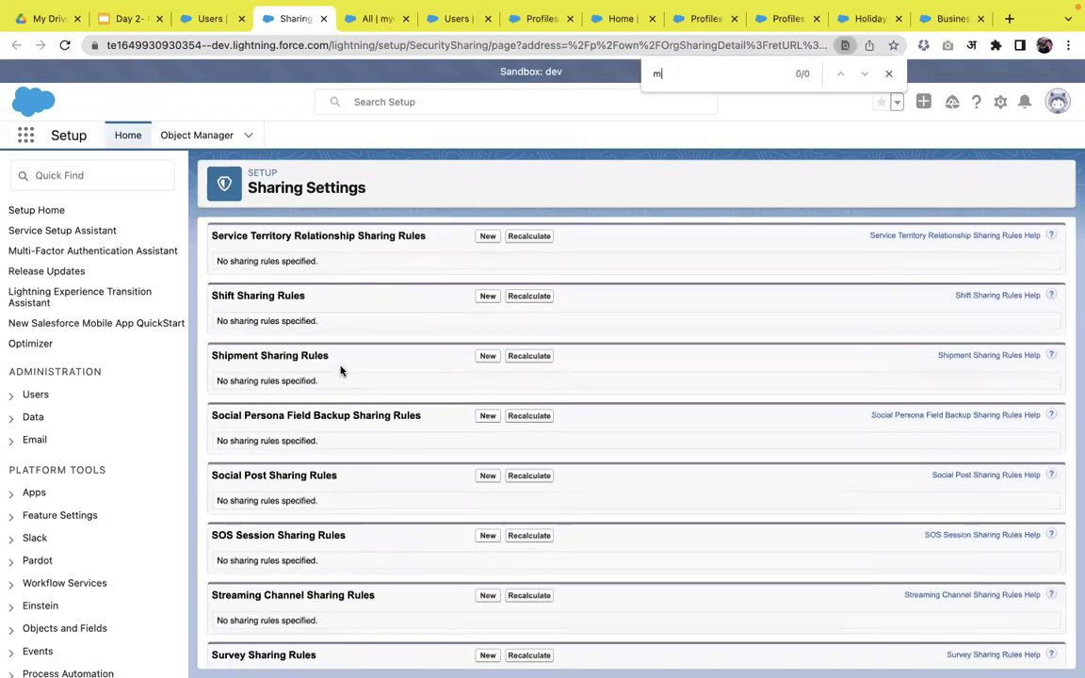
{"action": "type", "text": "yobj"}
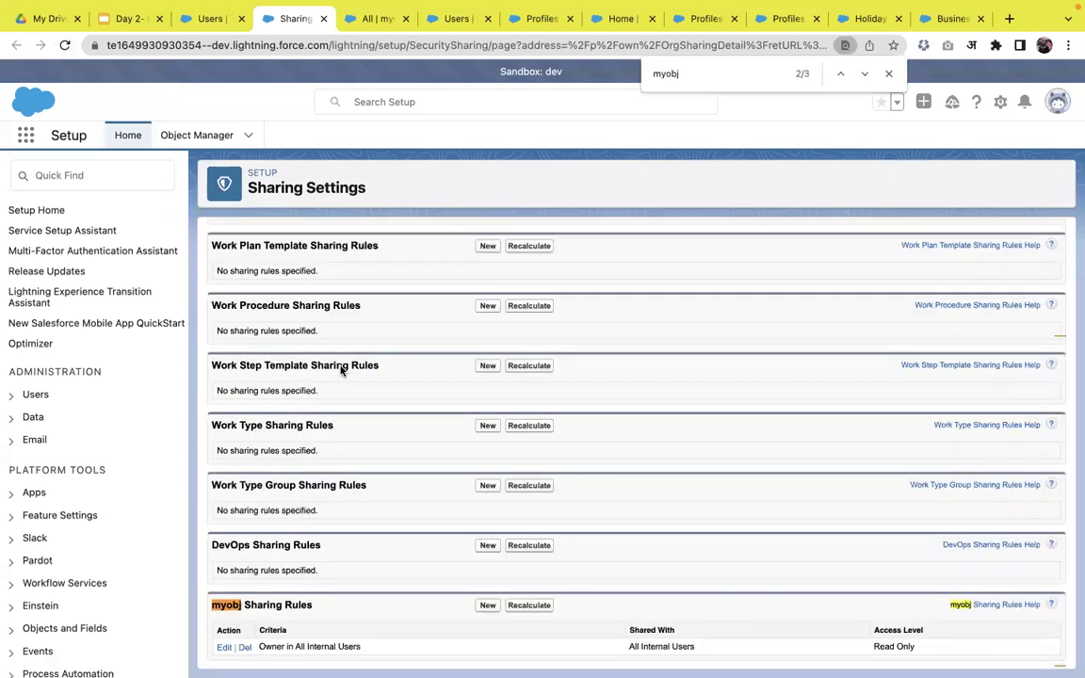
{"action": "left_click", "coordinate": [389, 19]}
- Filter the Users list to Active Users and log in as the CEO user
{"action": "left_click", "coordinate": [460, 16]}
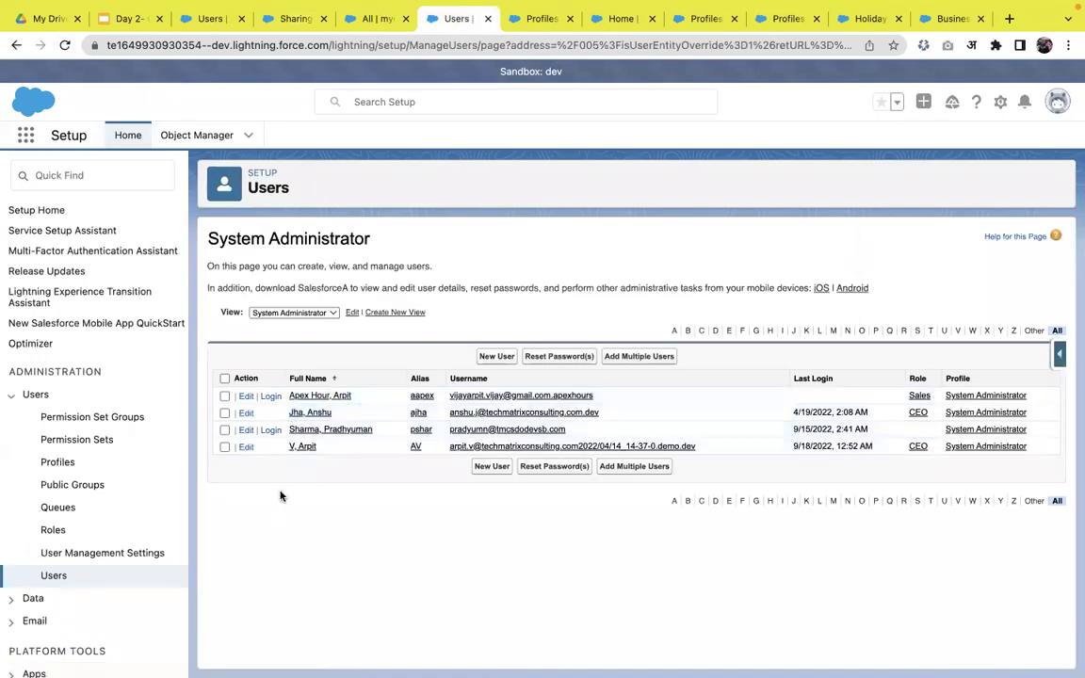
{"action": "left_click", "coordinate": [294, 312]}
{"action": "left_click", "coordinate": [309, 312]}
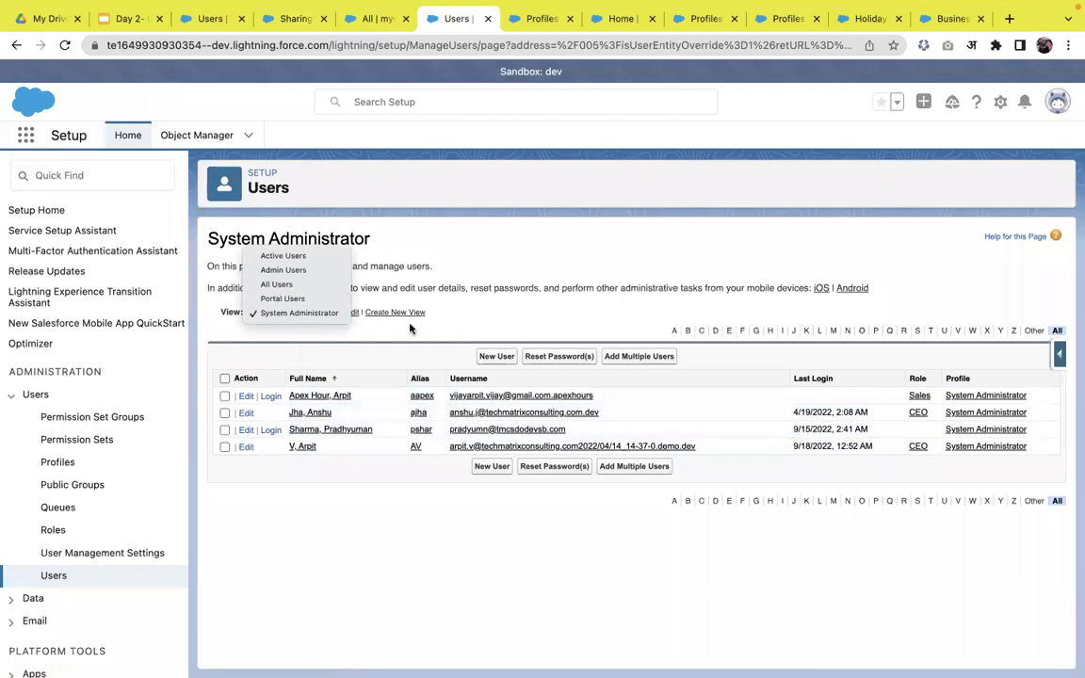
{"action": "left_click", "coordinate": [311, 317]}
{"action": "left_click", "coordinate": [289, 262]}
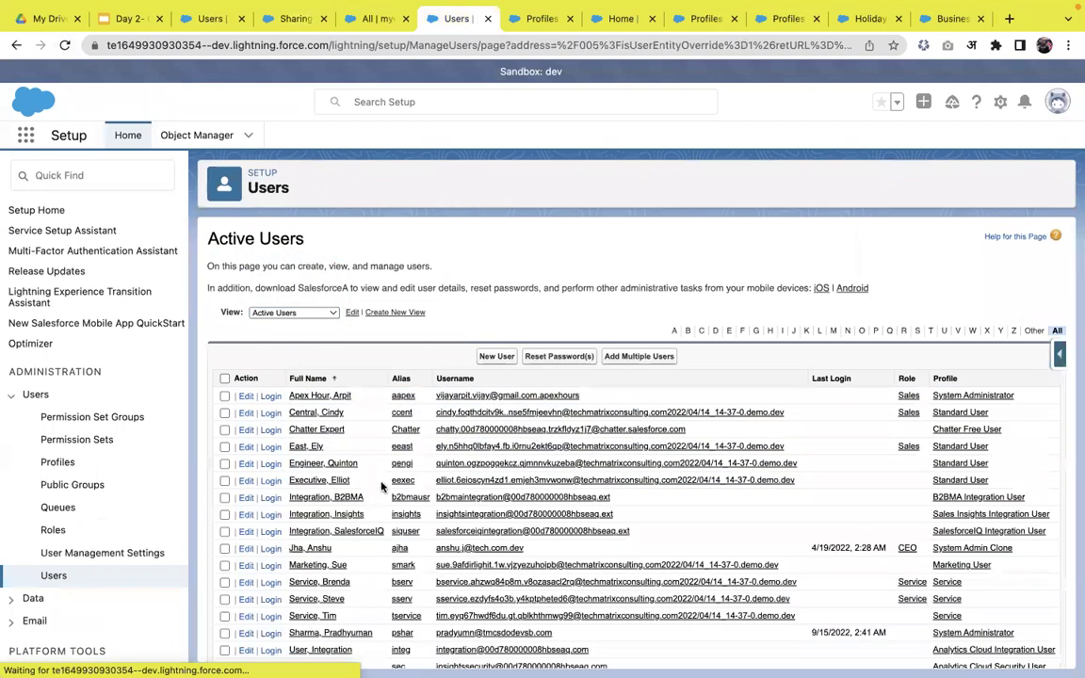
{"action": "scroll", "coordinate": [400, 523], "scroll_direction": "down", "scroll_amount": 1}
{"action": "scroll", "coordinate": [400, 524], "scroll_direction": "down", "scroll_amount": 3}
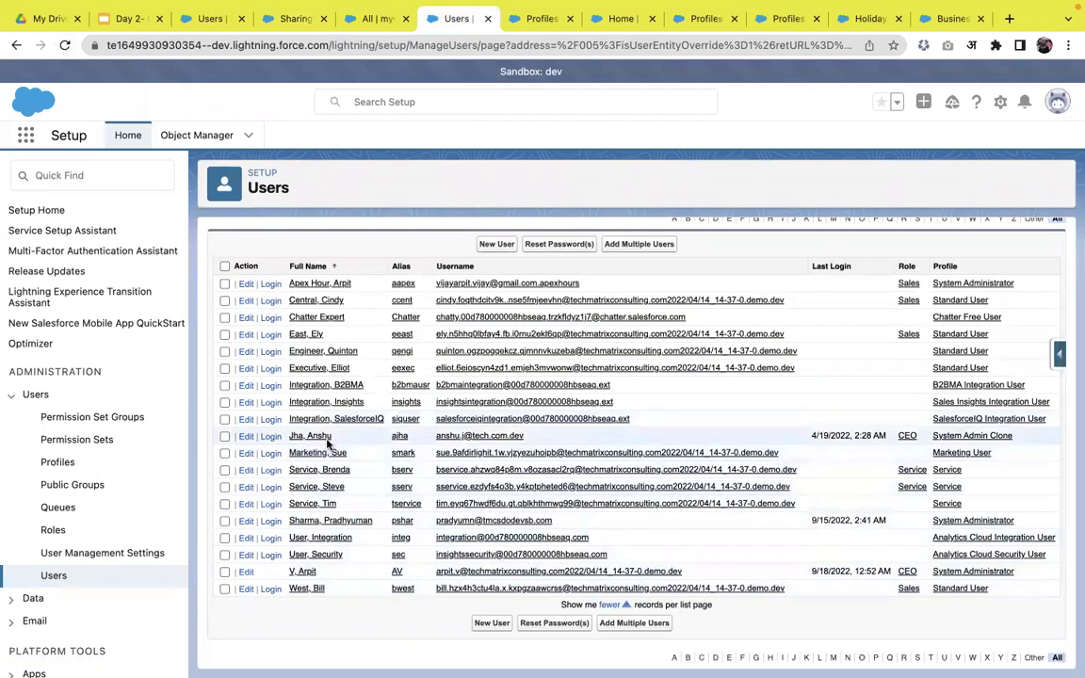
{"action": "left_click", "coordinate": [272, 437]}
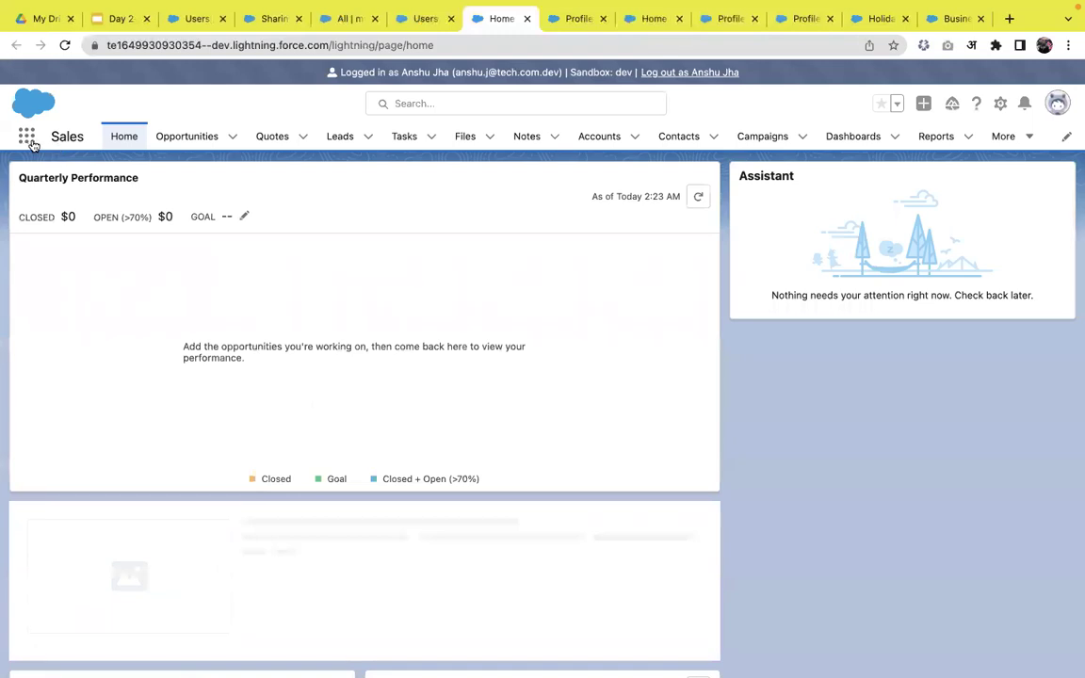
- Open the myobjs records list through the App Launcher search
{"action": "left_click", "coordinate": [27, 136]}
{"action": "type", "text": "mi"}
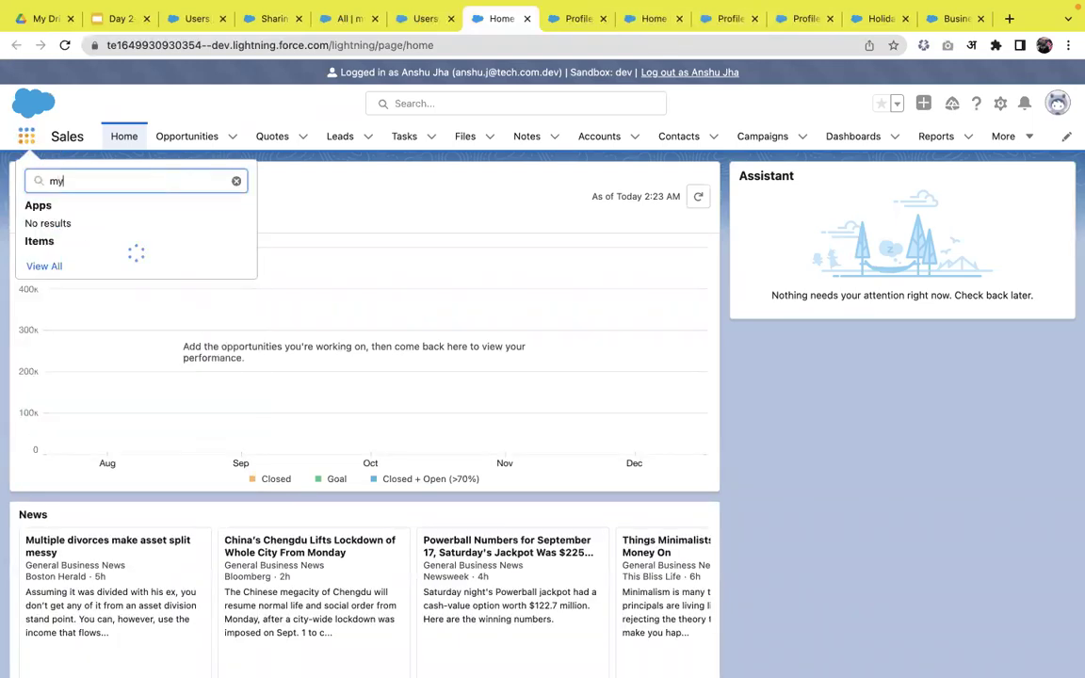
{"action": "key", "text": "Escape"}
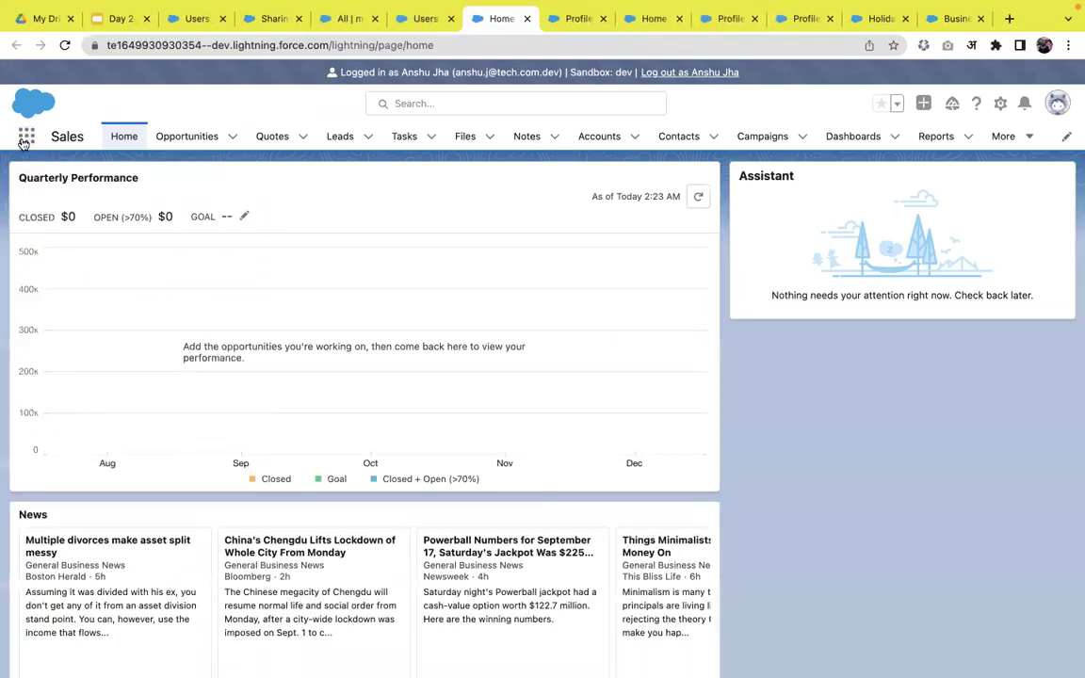
{"action": "left_click", "coordinate": [26, 136]}
{"action": "type", "text": "myo"}
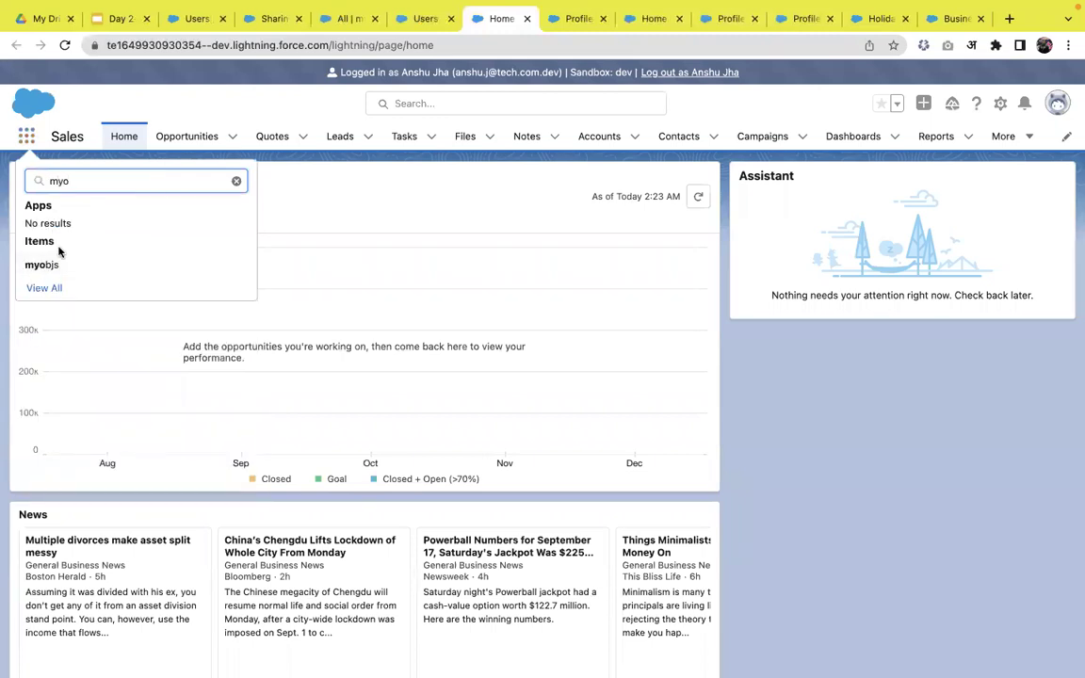
{"action": "left_click", "coordinate": [53, 262]}
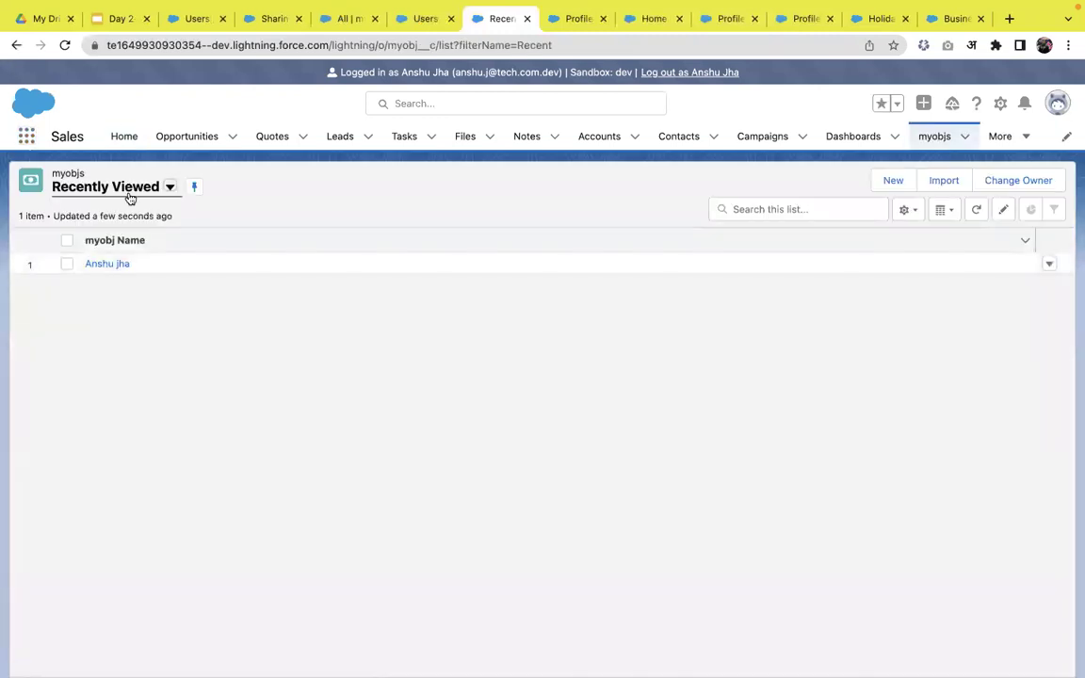
- Switch the myobjs list view to All and rename and save the user's own record
{"action": "left_click", "coordinate": [126, 191]}
{"action": "left_click", "coordinate": [92, 240]}
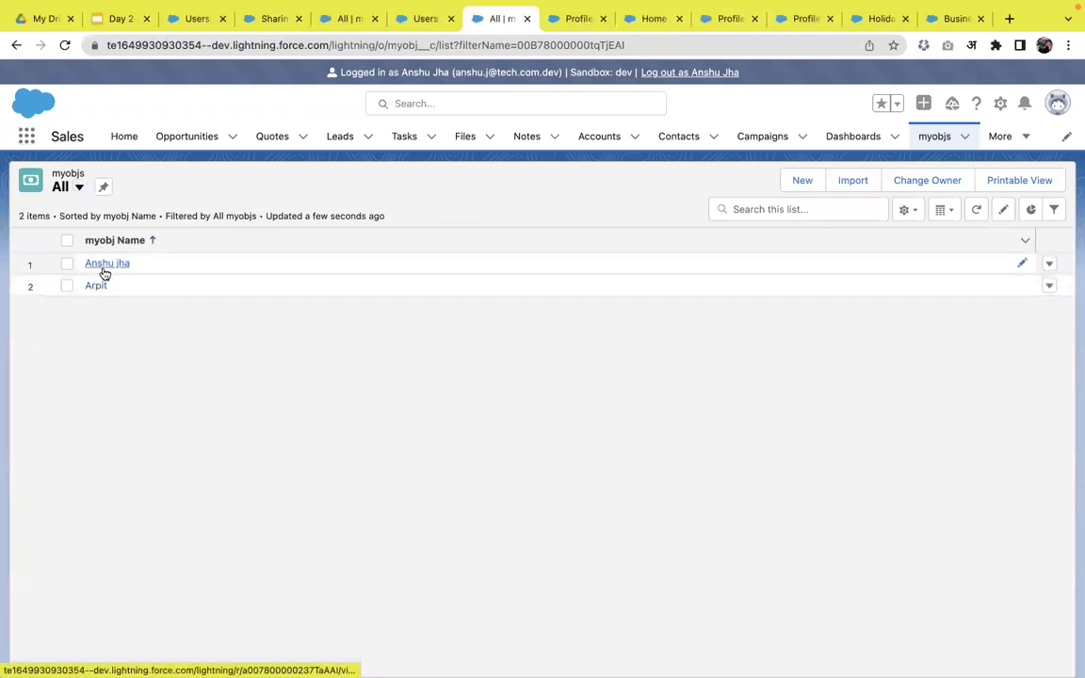
{"action": "left_click", "coordinate": [104, 271]}
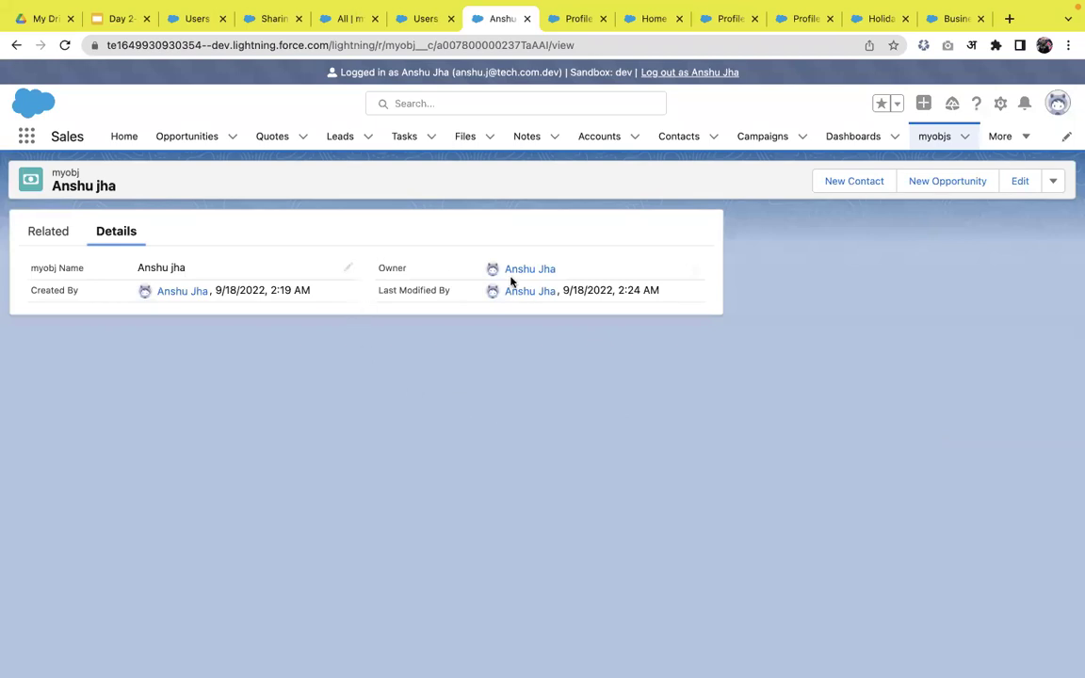
{"action": "left_click", "coordinate": [348, 271]}
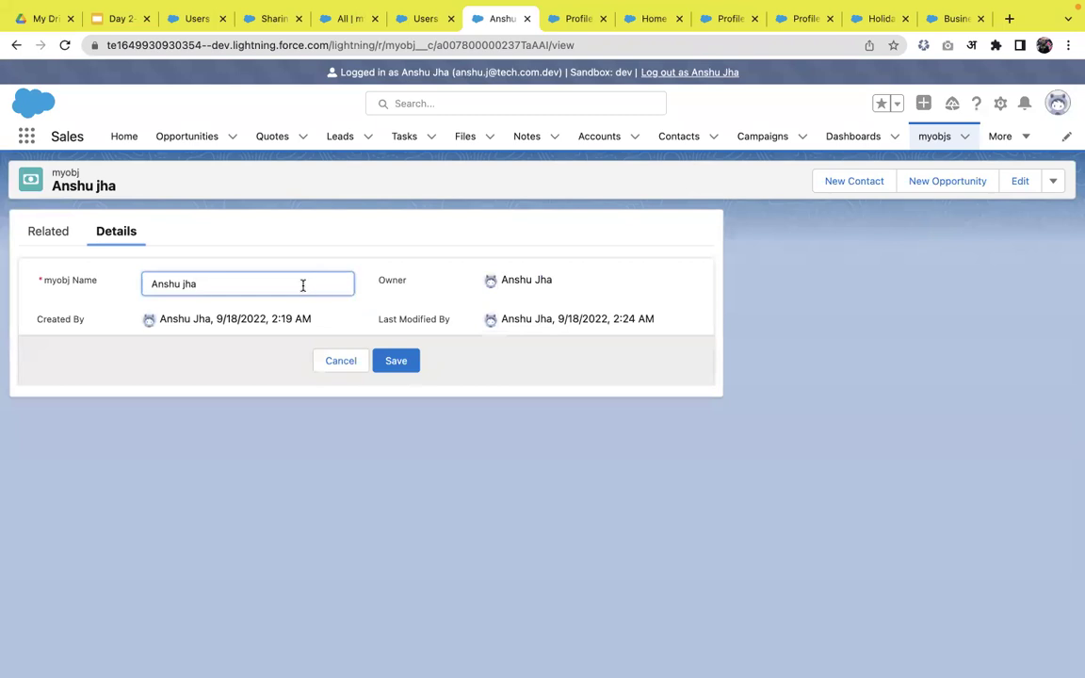
{"action": "left_click", "coordinate": [399, 358]}
{"action": "left_click", "coordinate": [411, 378]}
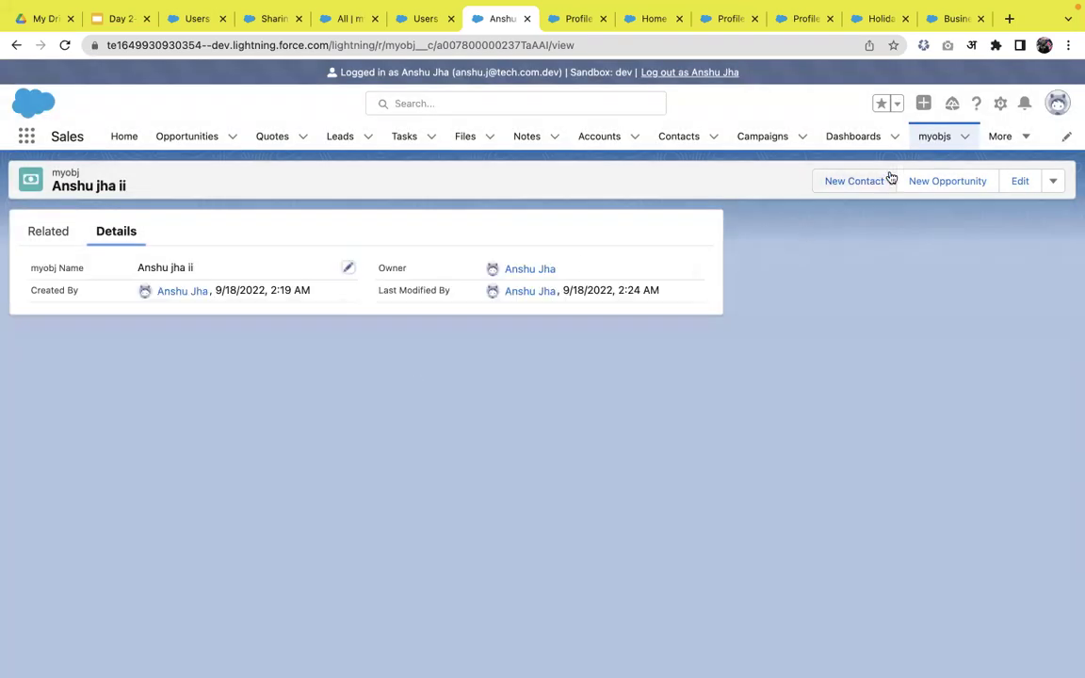
- Try renaming the other owner's myobj record, then cancel after the save fails
{"action": "left_click", "coordinate": [935, 137]}
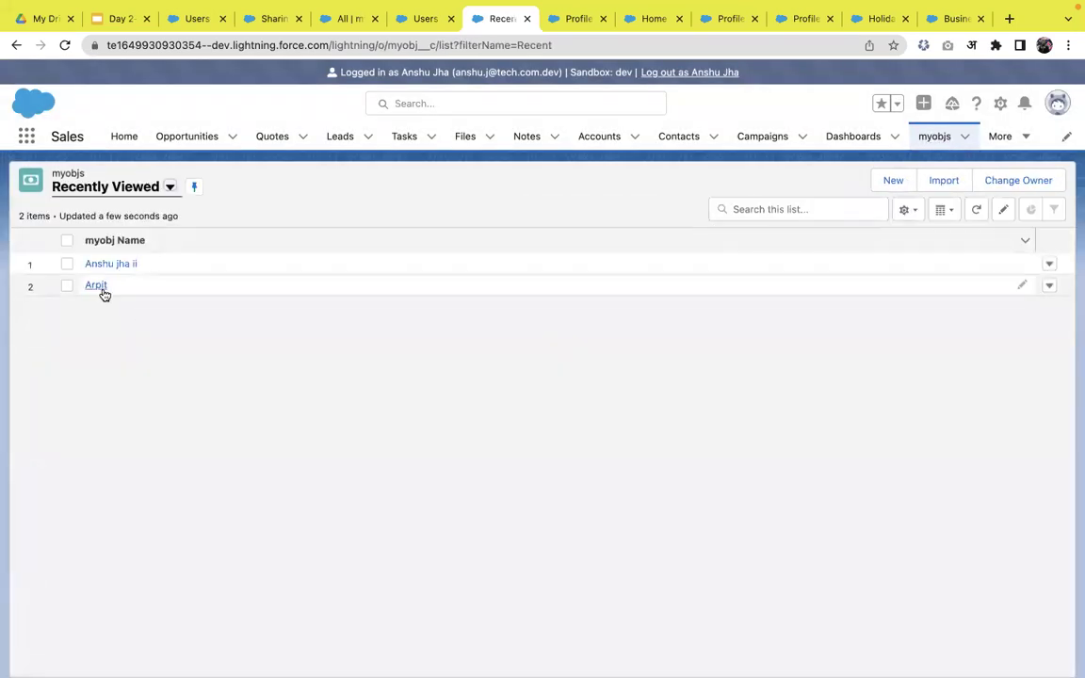
{"action": "left_click", "coordinate": [99, 288]}
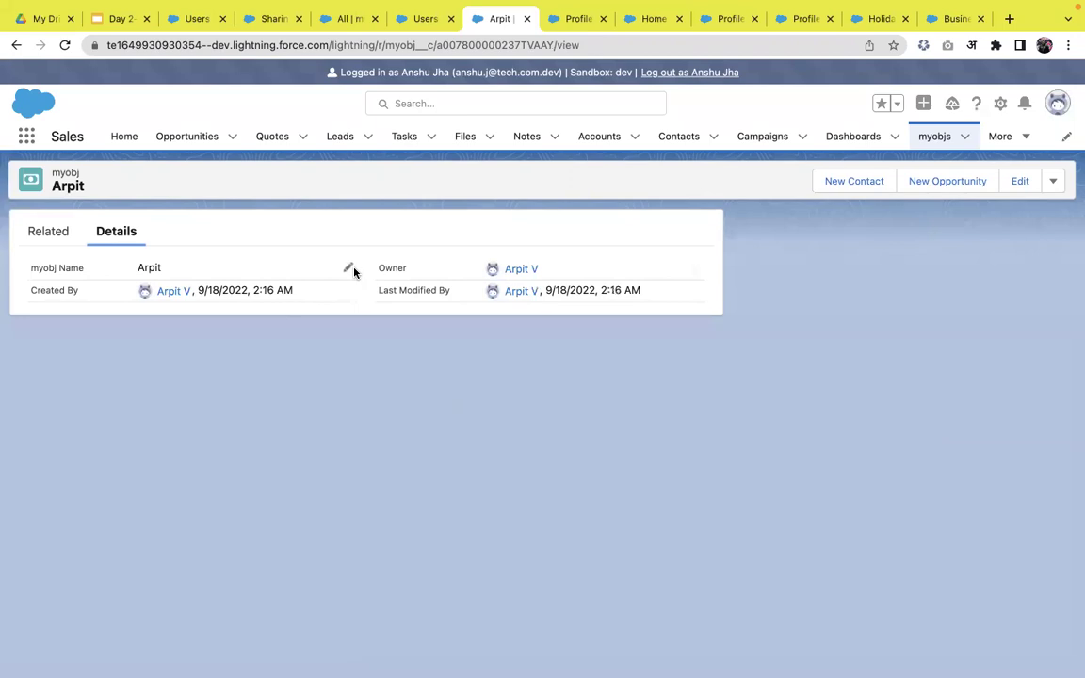
{"action": "left_click", "coordinate": [349, 271]}
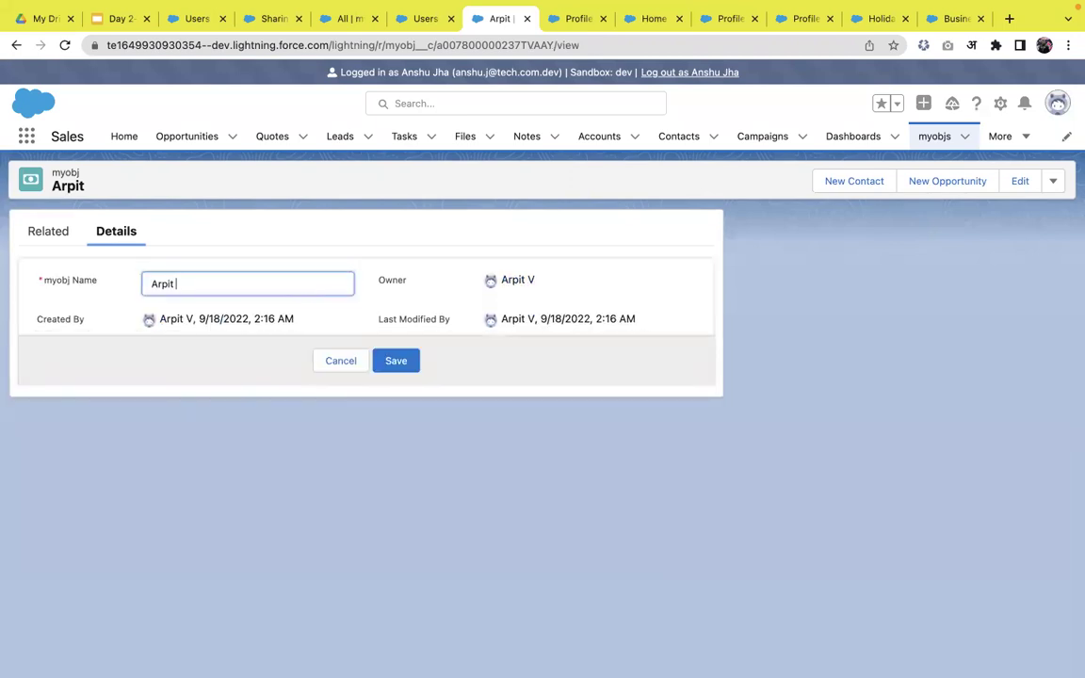
{"action": "type", "text": "j"}
{"action": "key", "text": "BackSpace"}
{"action": "key", "text": "BackSpace"}
{"action": "type", "text": "ii"}
{"action": "left_click", "coordinate": [415, 363]}
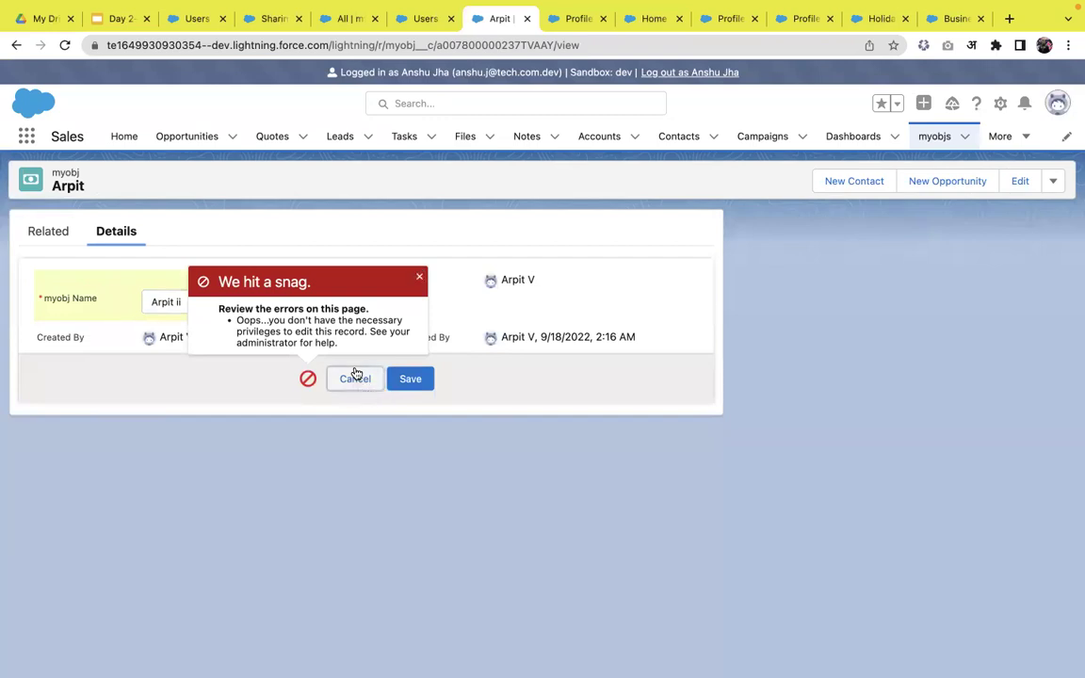
{"action": "left_click", "coordinate": [355, 378]}
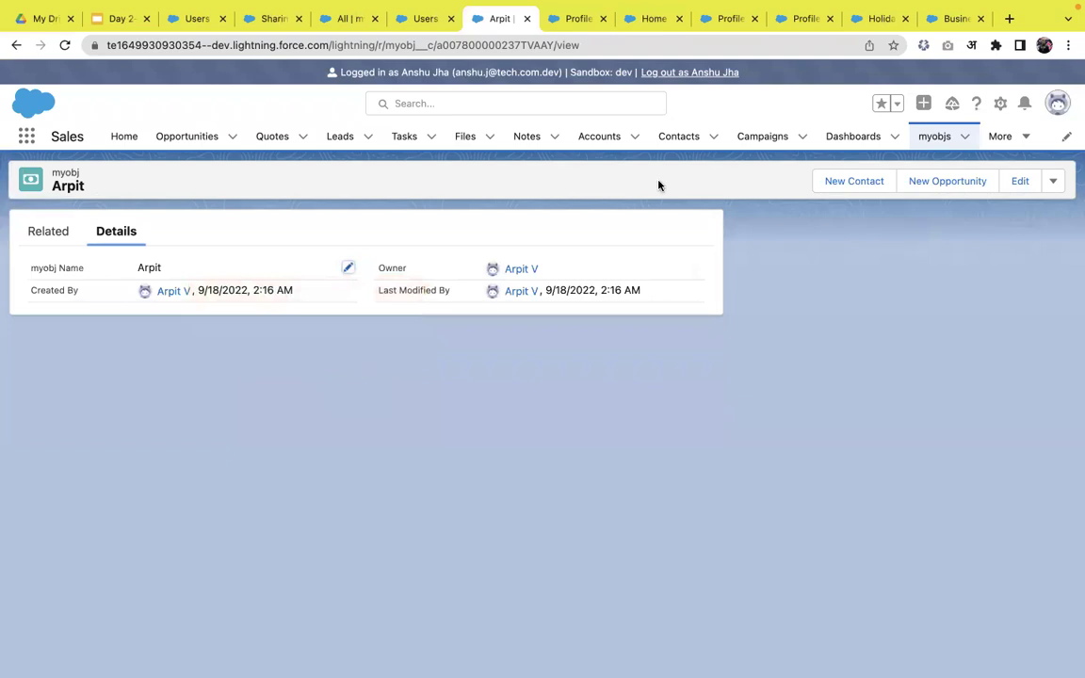
- Log out of the impersonated user and present the 'Record level Security' slides
{"action": "left_click", "coordinate": [1055, 186]}
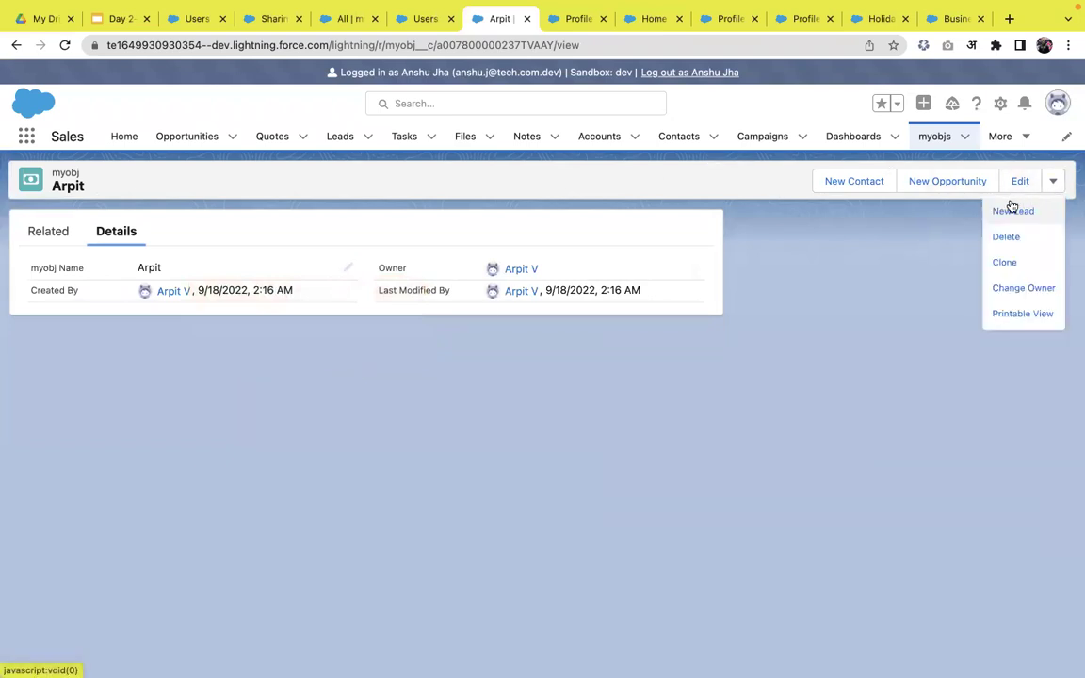
{"action": "left_click", "coordinate": [685, 75]}
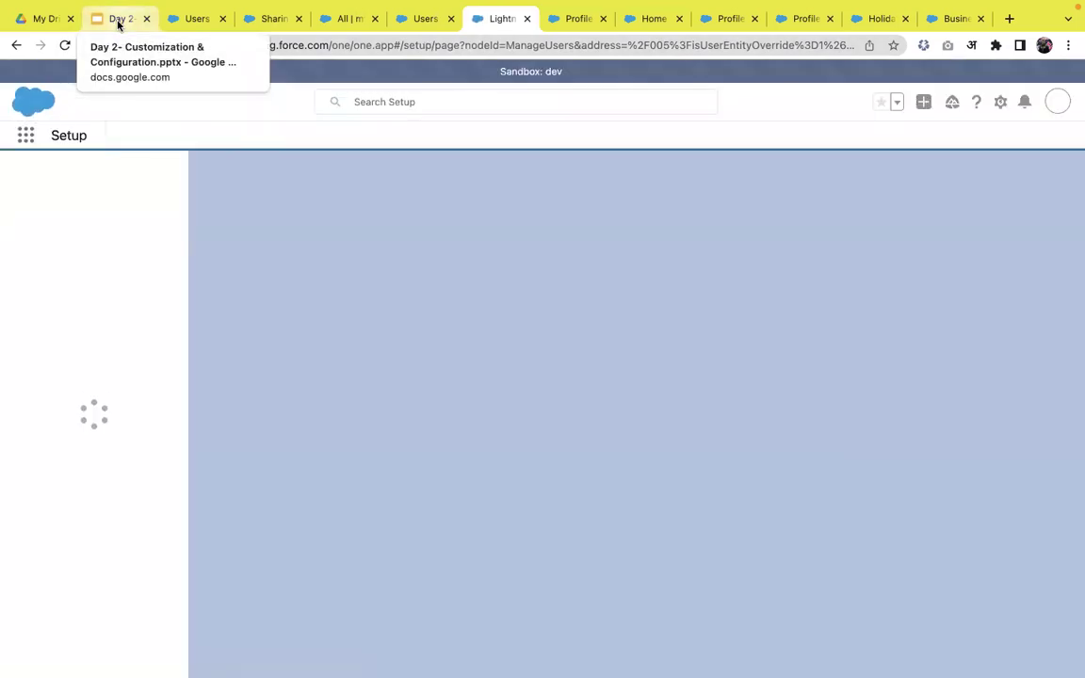
{"action": "left_click", "coordinate": [118, 20]}
{"action": "left_click", "coordinate": [921, 93]}
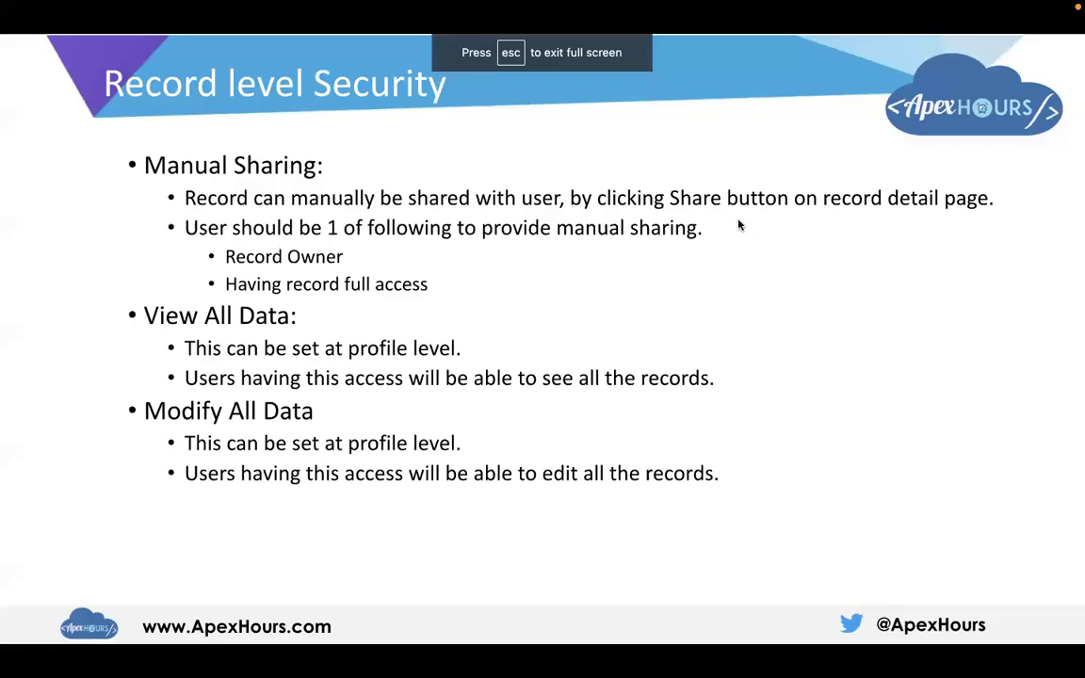
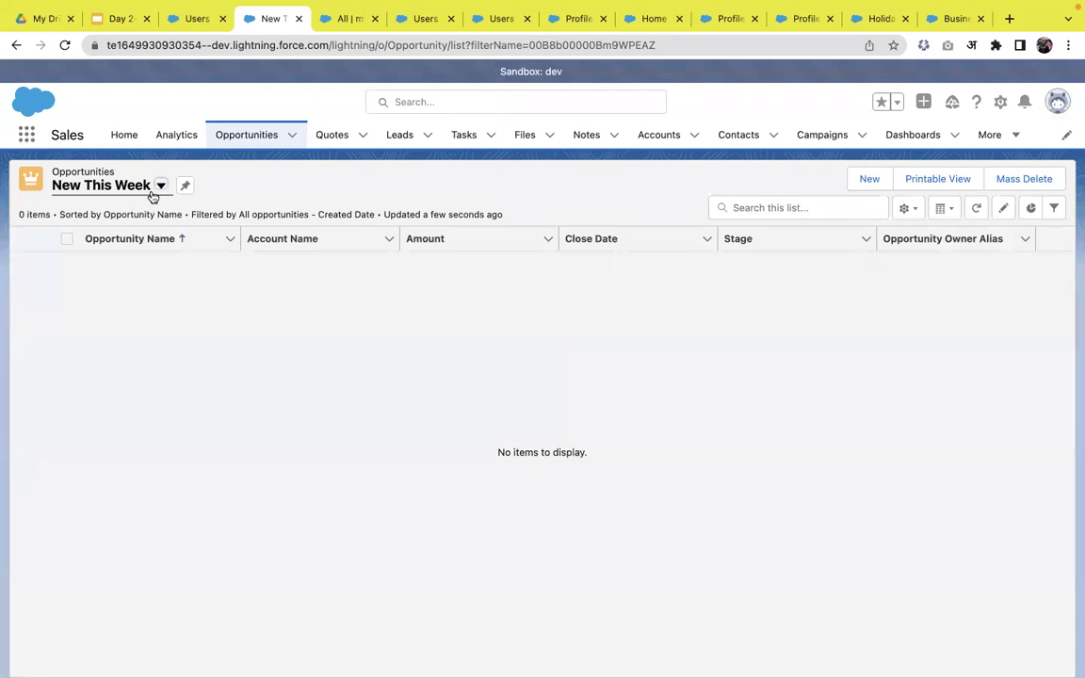
- Review the New This Week filters and available list views, then start a new list view
{"action": "left_click", "coordinate": [1055, 211]}
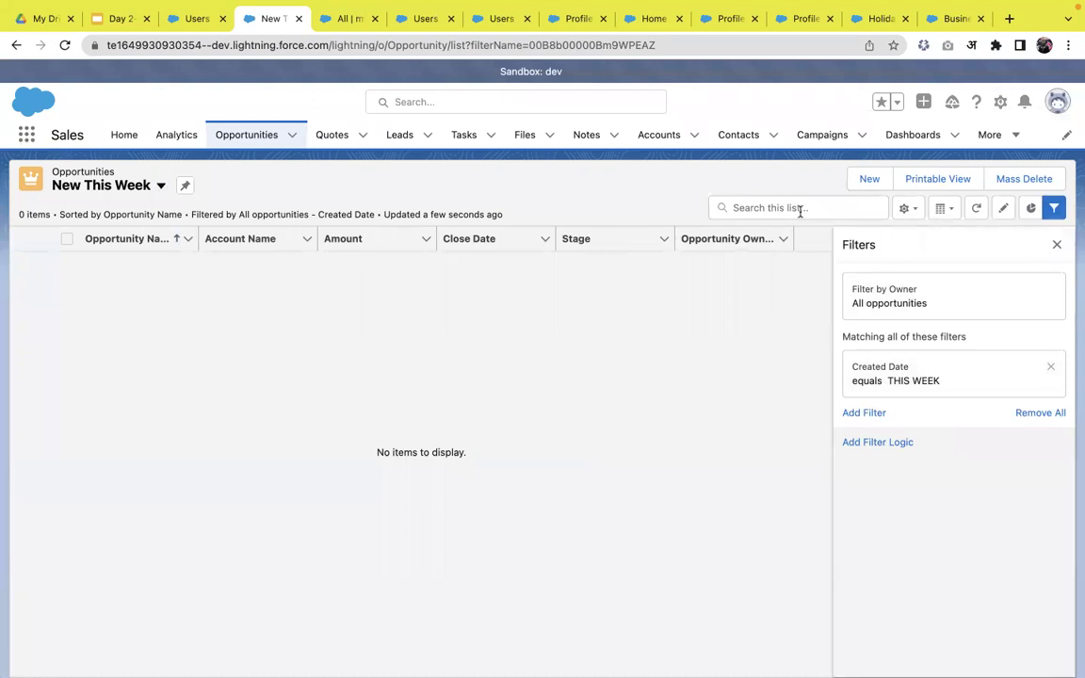
{"action": "left_click", "coordinate": [148, 187]}
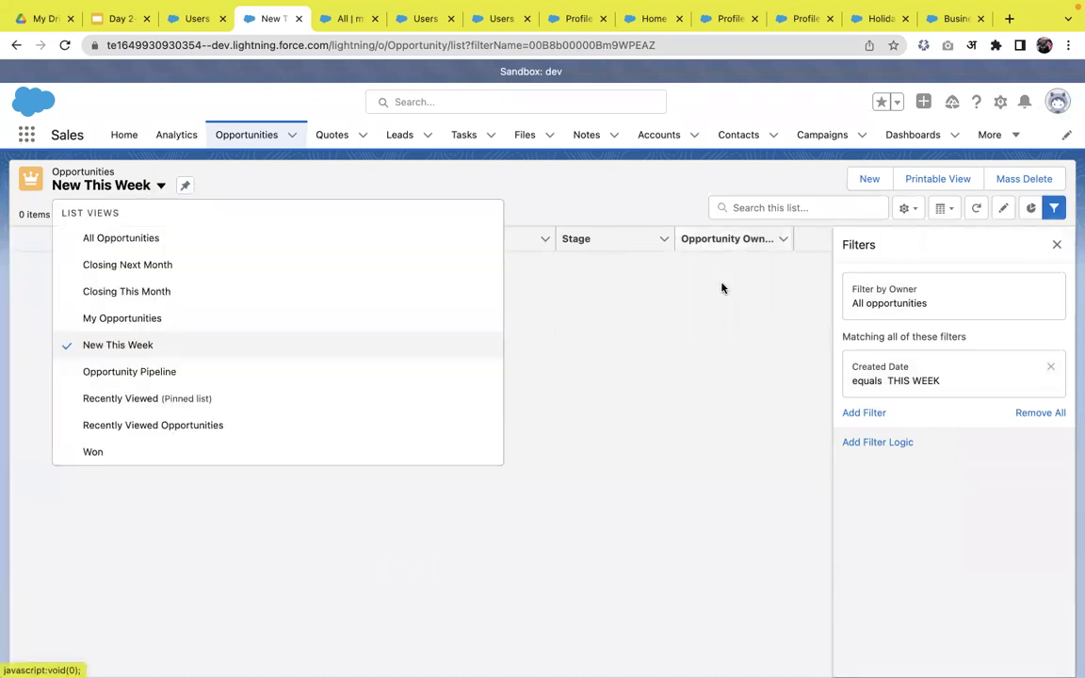
{"action": "left_click", "coordinate": [730, 311]}
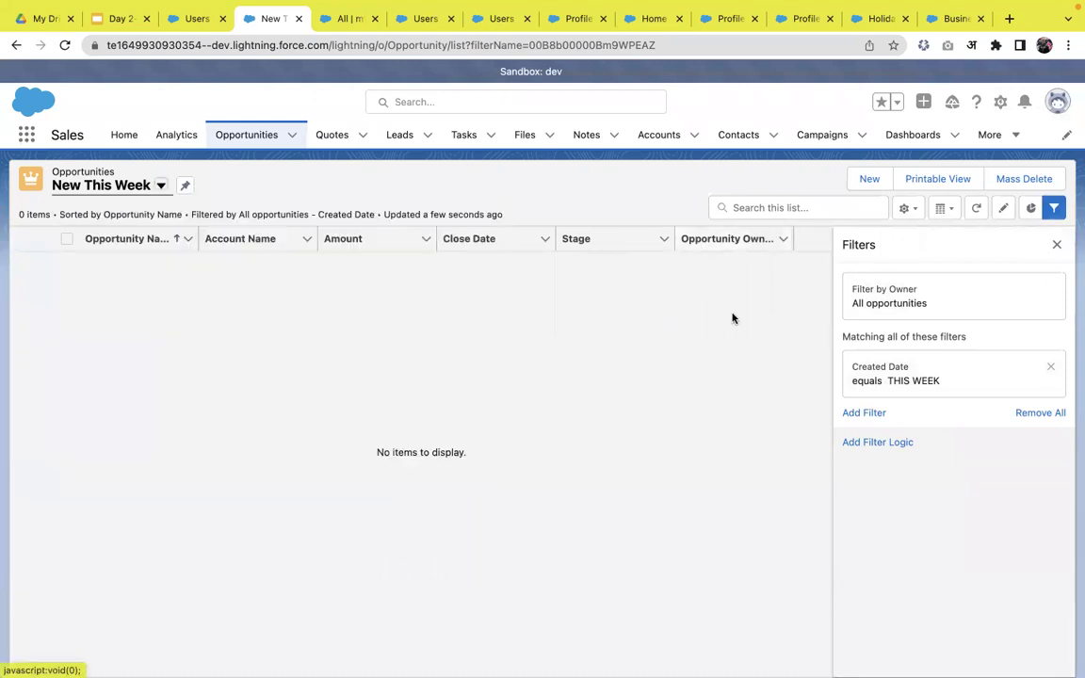
{"action": "left_click", "coordinate": [1056, 244]}
{"action": "left_click", "coordinate": [913, 211]}
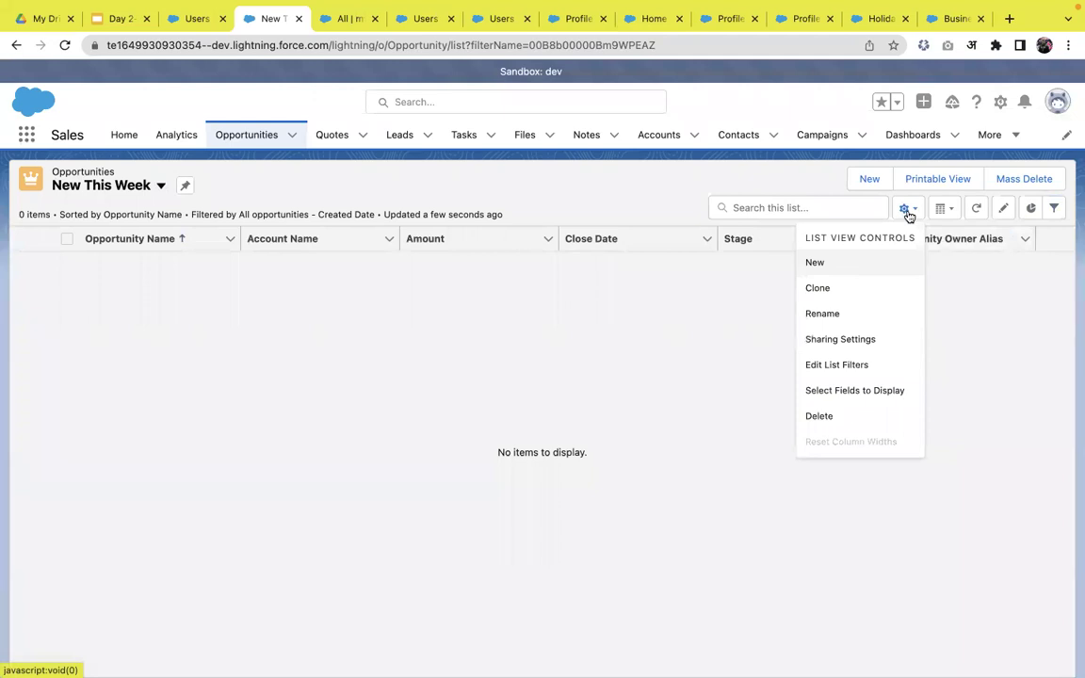
{"action": "left_click", "coordinate": [815, 263]}
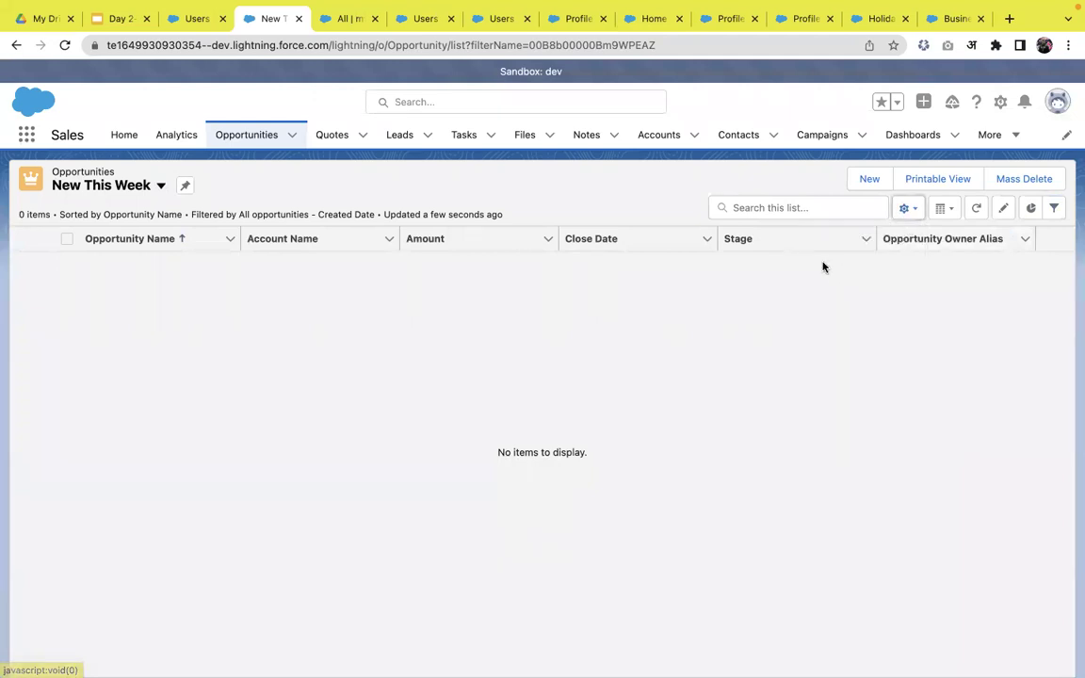
- Save a new list view named 'All New Today' that all users can see
{"action": "type", "text": "All New Toda"}
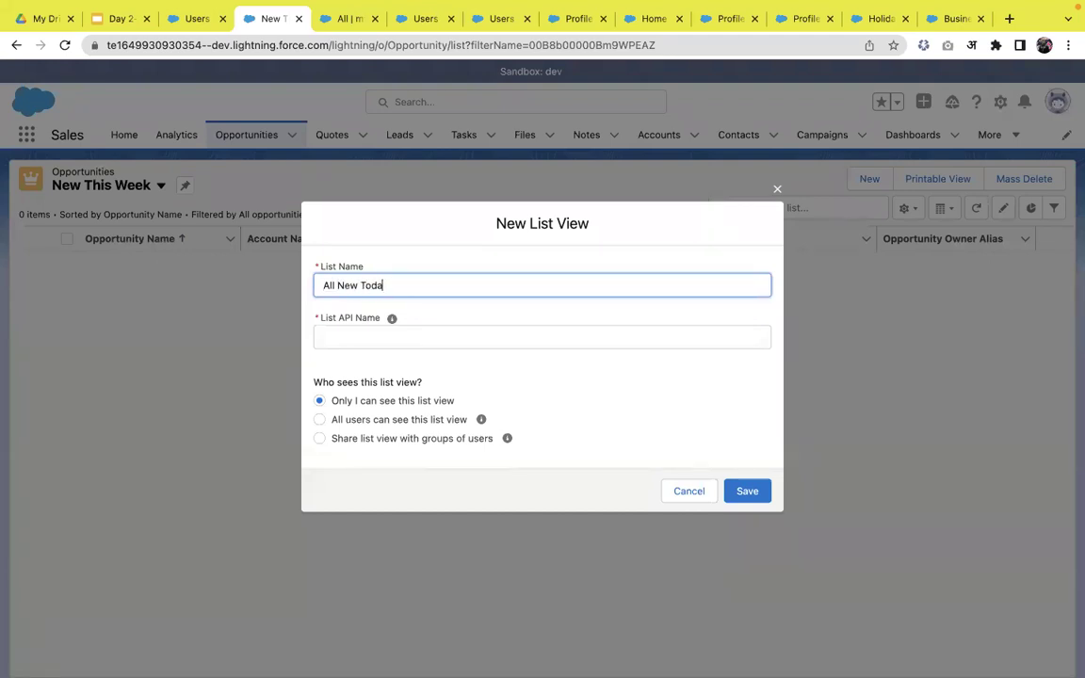
{"action": "type", "text": "y"}
{"action": "left_click", "coordinate": [678, 385]}
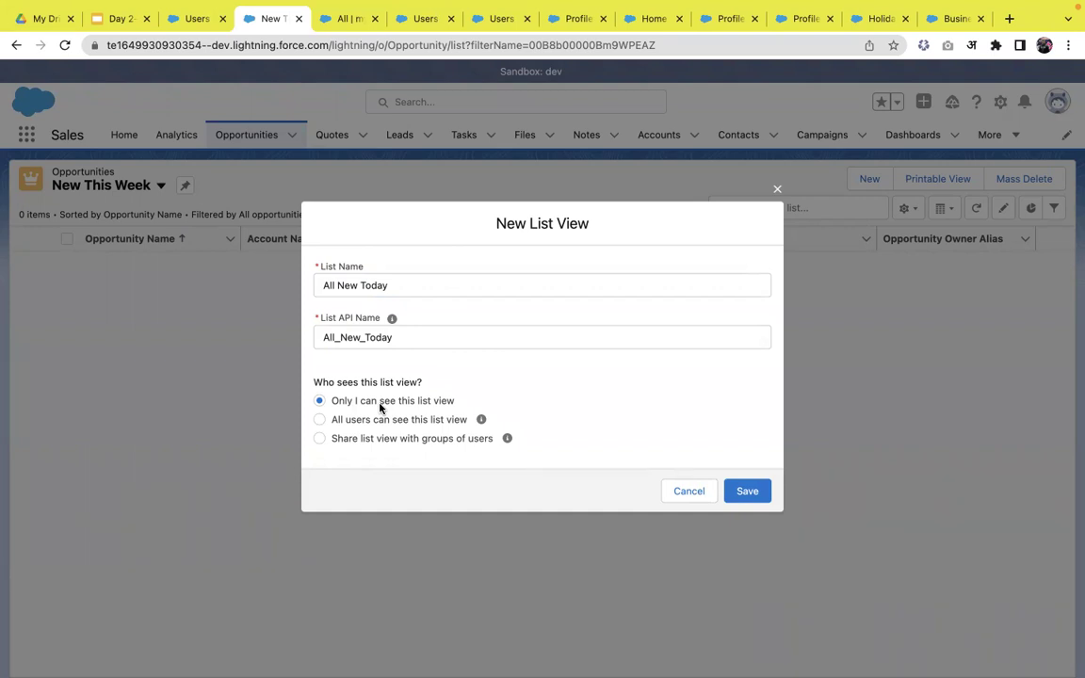
{"action": "left_click", "coordinate": [351, 424]}
{"action": "left_click", "coordinate": [340, 442]}
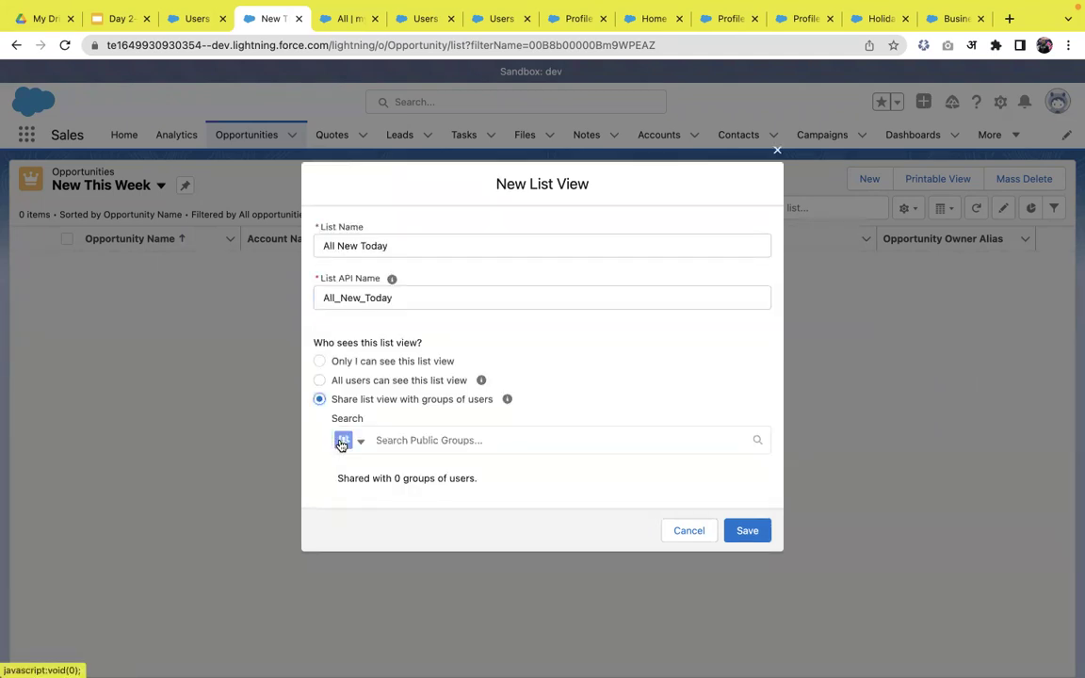
{"action": "left_click", "coordinate": [428, 447]}
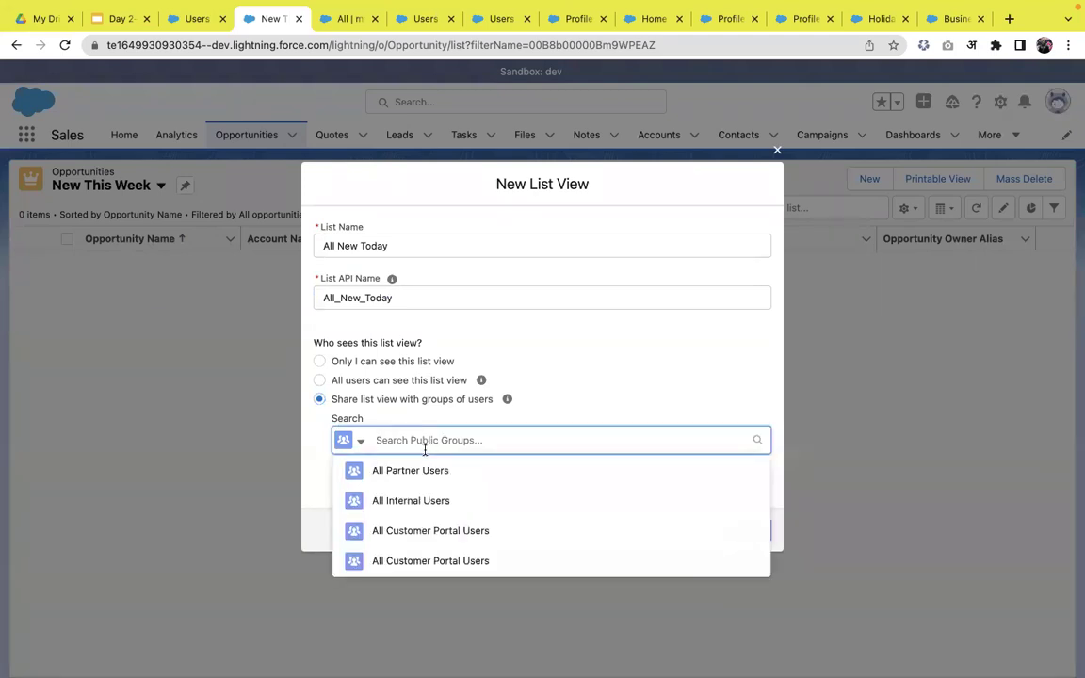
{"action": "left_click", "coordinate": [318, 380]}
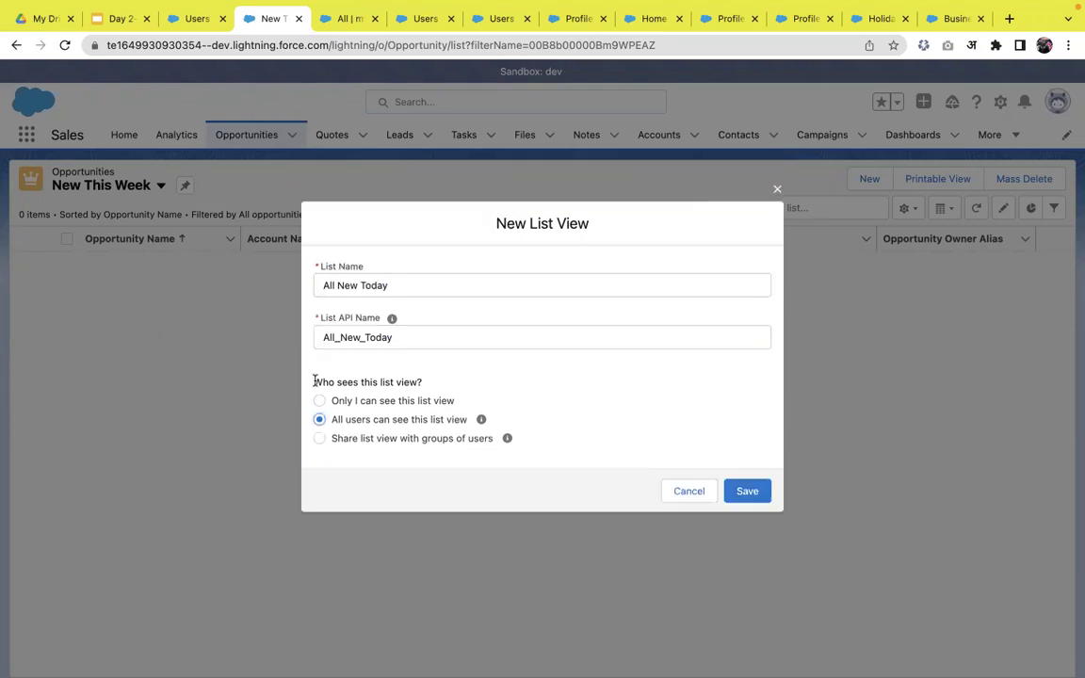
{"action": "left_click", "coordinate": [762, 502]}
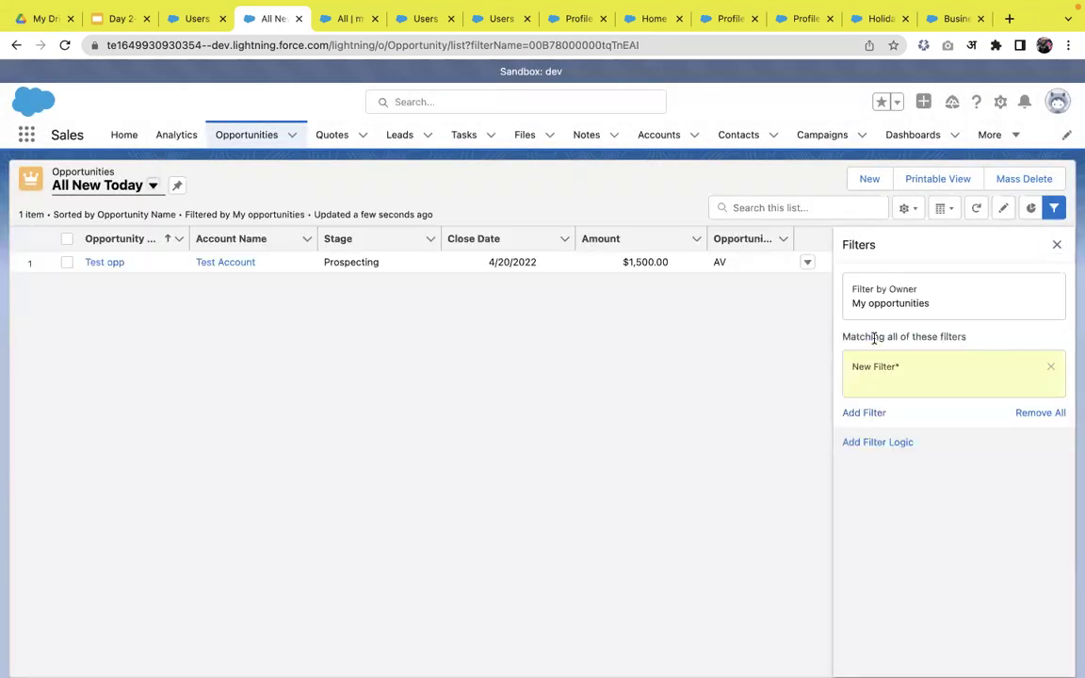
- Filter All New Today to Created Date equals Today, save it, then begin a new opportunity
{"action": "left_click", "coordinate": [672, 301]}
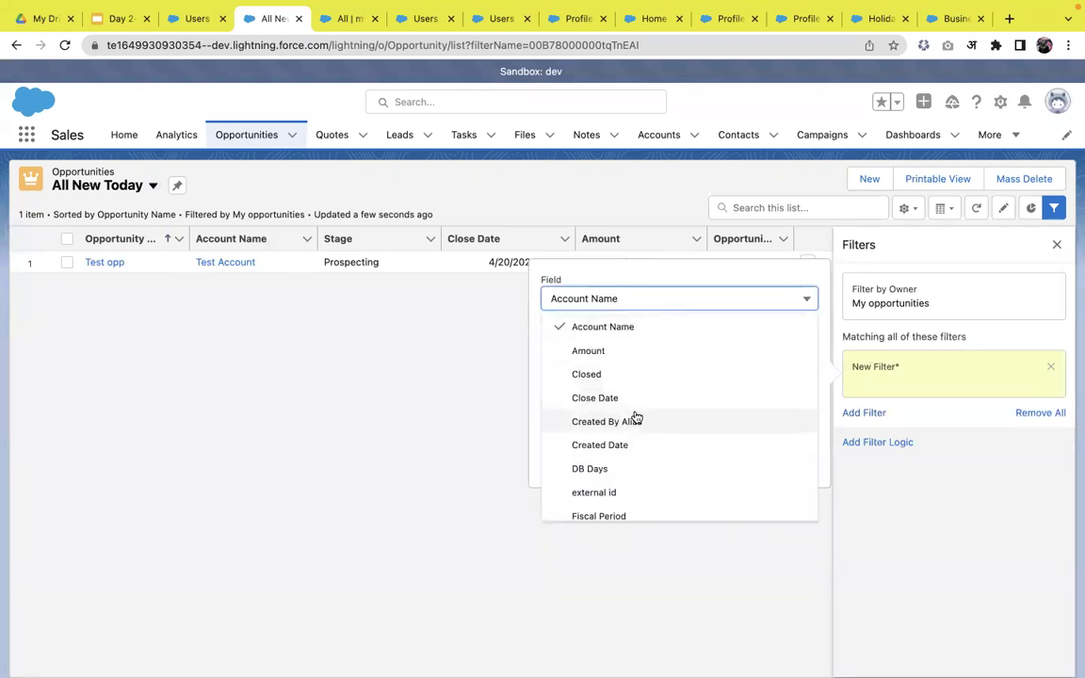
{"action": "scroll", "coordinate": [605, 412], "scroll_direction": "down", "scroll_amount": 1}
{"action": "left_click", "coordinate": [603, 429]}
{"action": "left_click", "coordinate": [603, 426]}
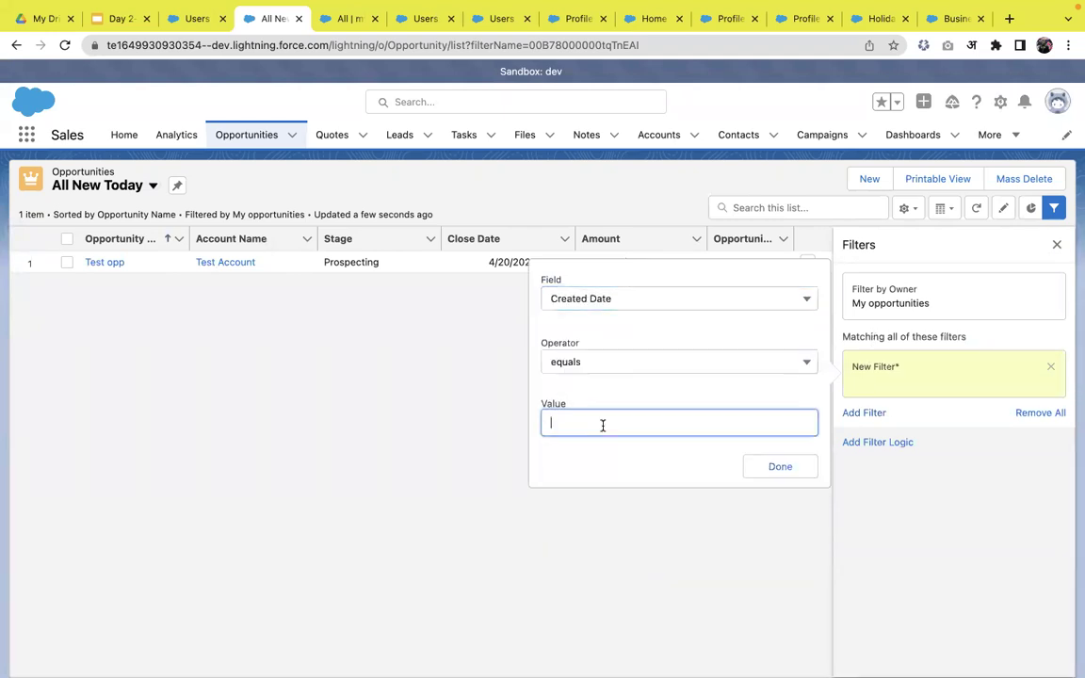
{"action": "left_click", "coordinate": [780, 466]}
{"action": "left_click", "coordinate": [1005, 252]}
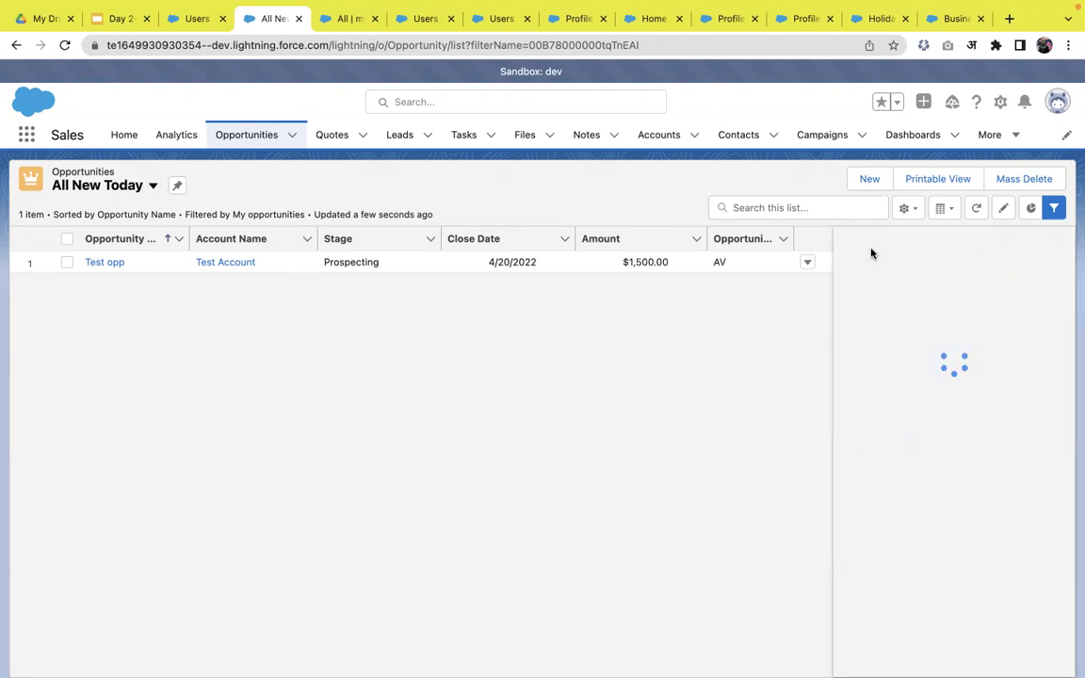
{"action": "left_click", "coordinate": [869, 180]}
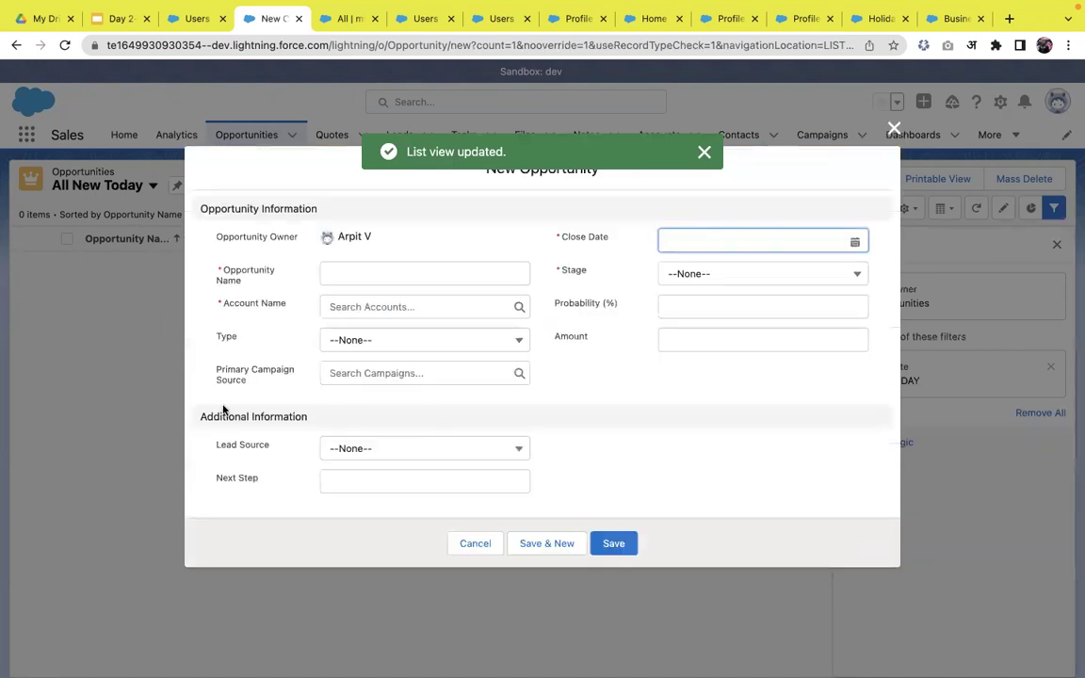
- Name the new opportunity 'test' and set its close date to 9/29/2022
{"action": "left_click", "coordinate": [369, 278]}
{"action": "type", "text": "test by arpit"}
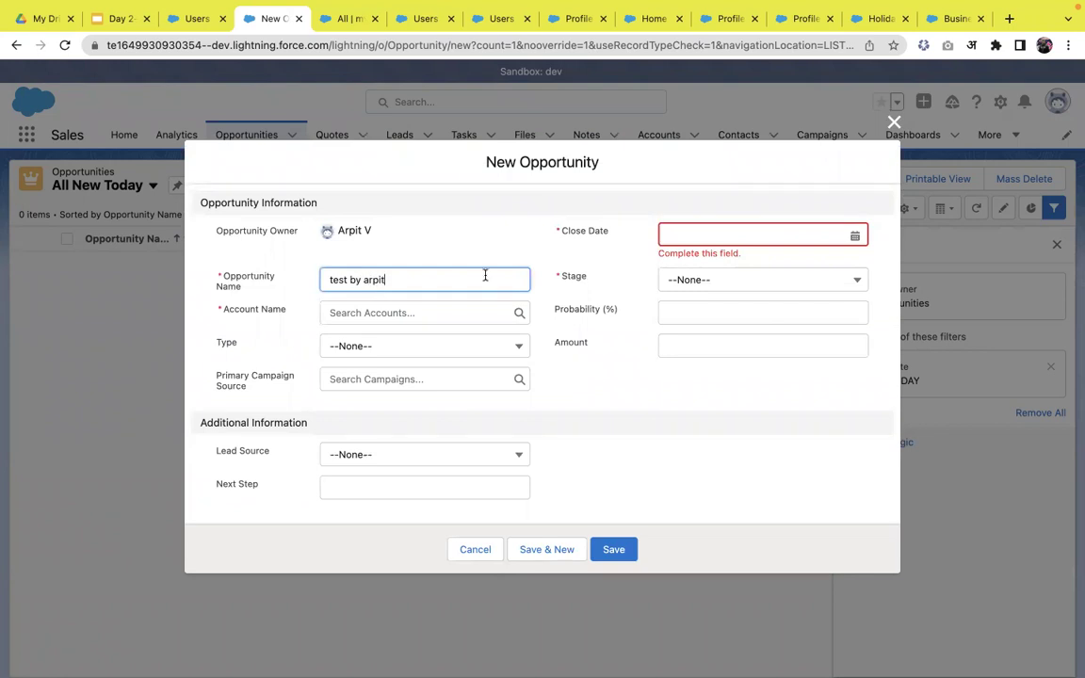
{"action": "left_click", "coordinate": [854, 234]}
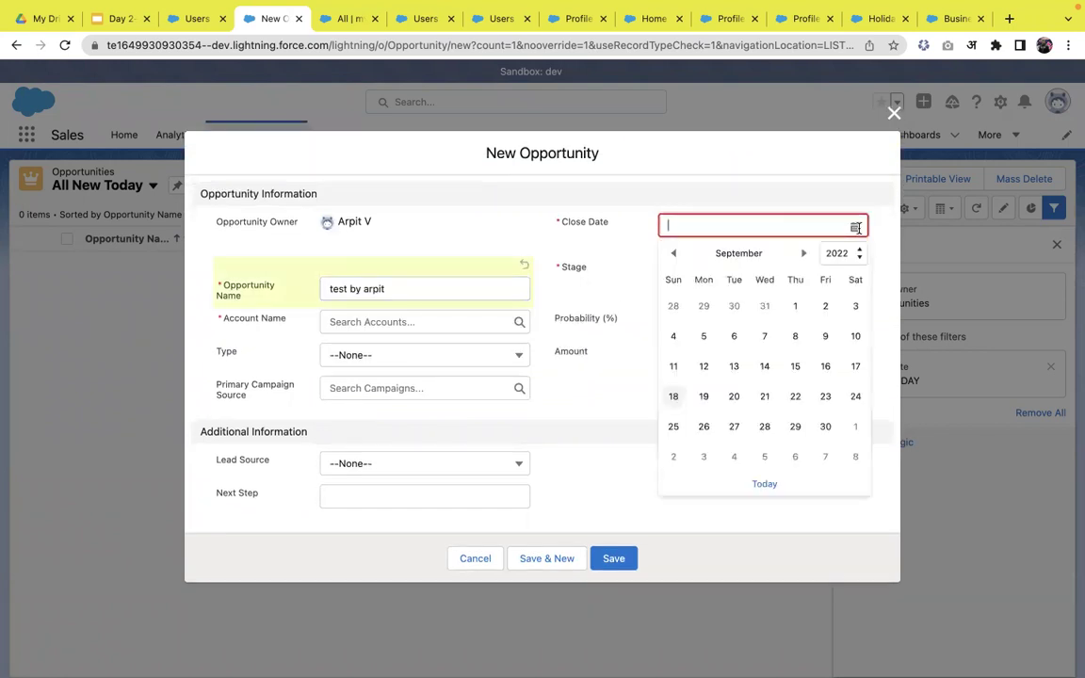
{"action": "left_click", "coordinate": [794, 492]}
- Create a new account named Apex Hours and link it to the opportunity
{"action": "left_click", "coordinate": [385, 336]}
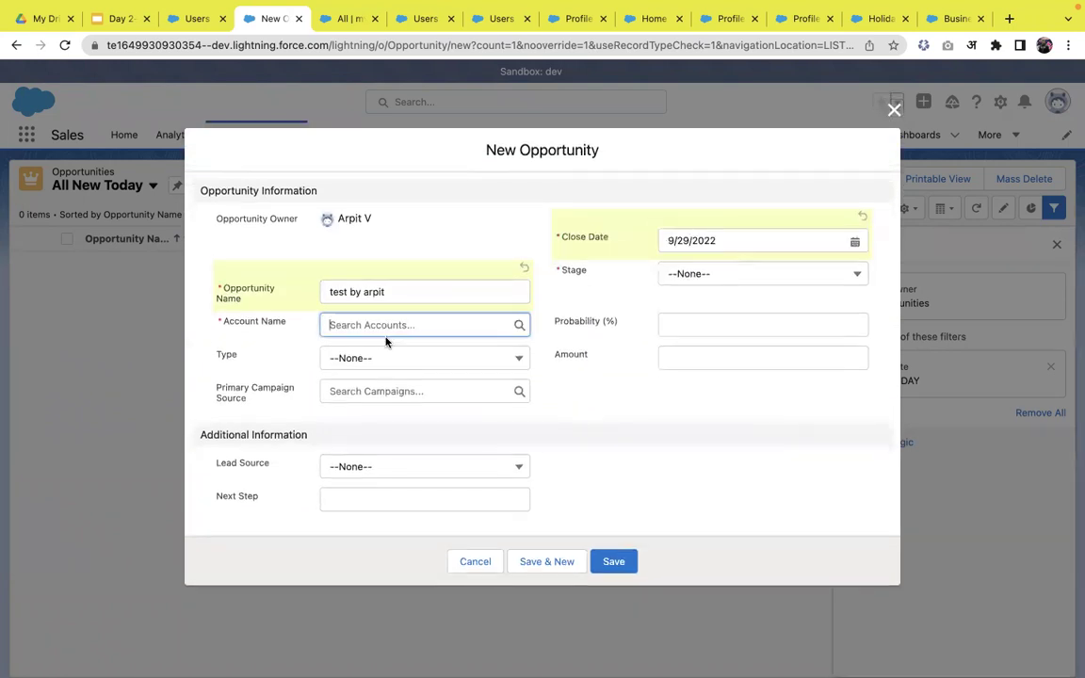
{"action": "left_click", "coordinate": [387, 324]}
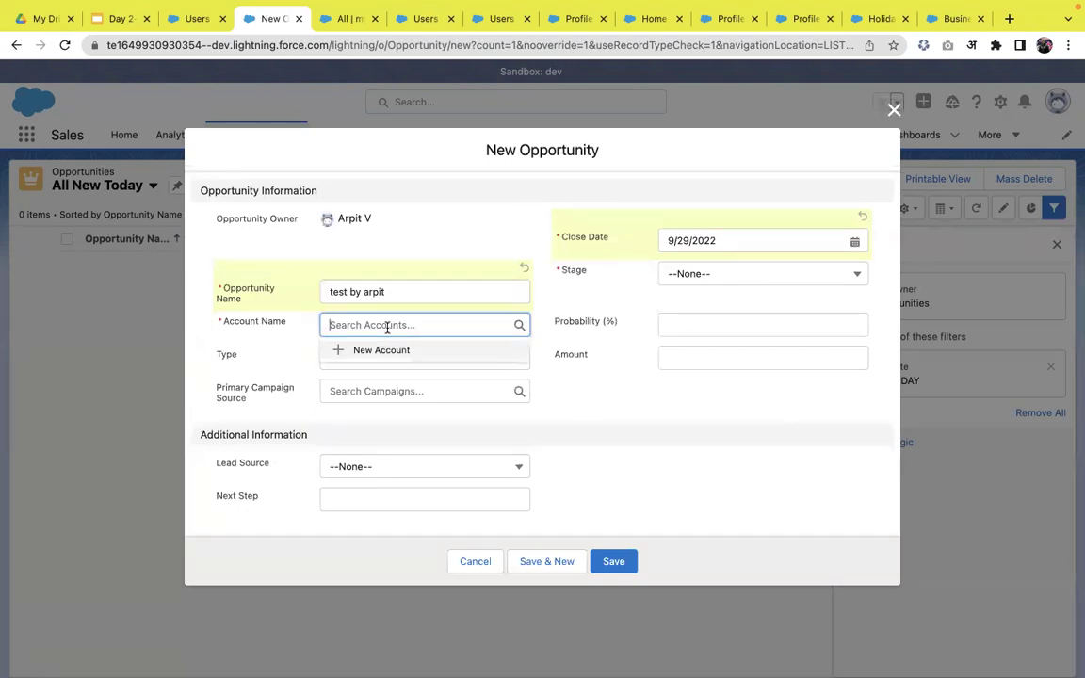
{"action": "left_click", "coordinate": [378, 350]}
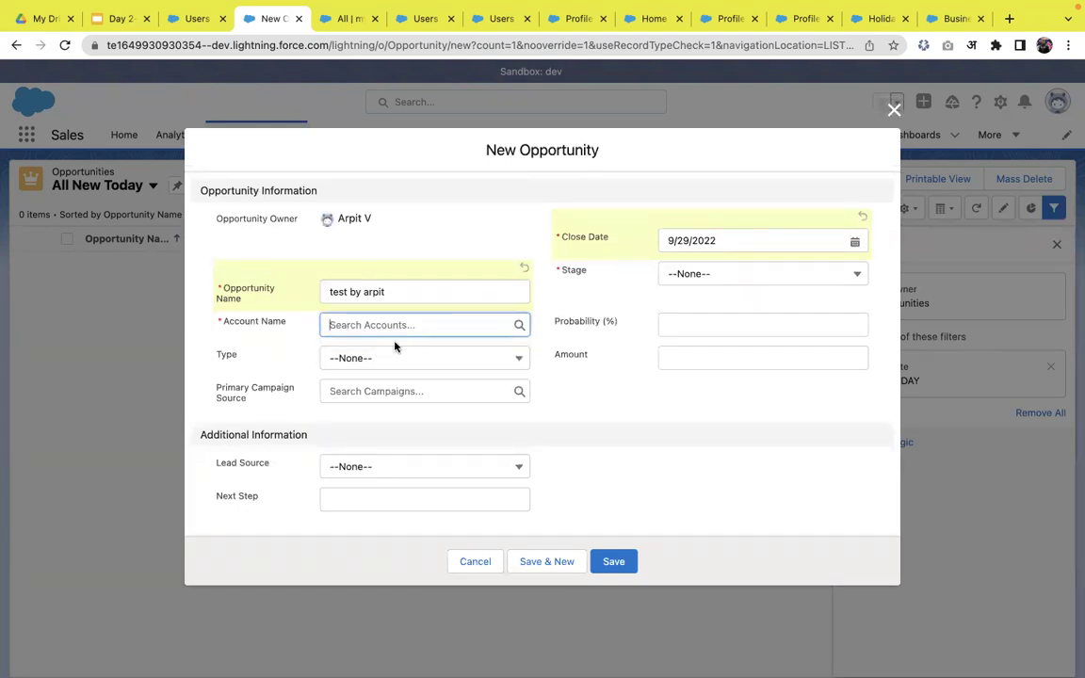
{"action": "left_click", "coordinate": [368, 324]}
{"action": "left_click", "coordinate": [366, 348]}
{"action": "left_click", "coordinate": [760, 444]}
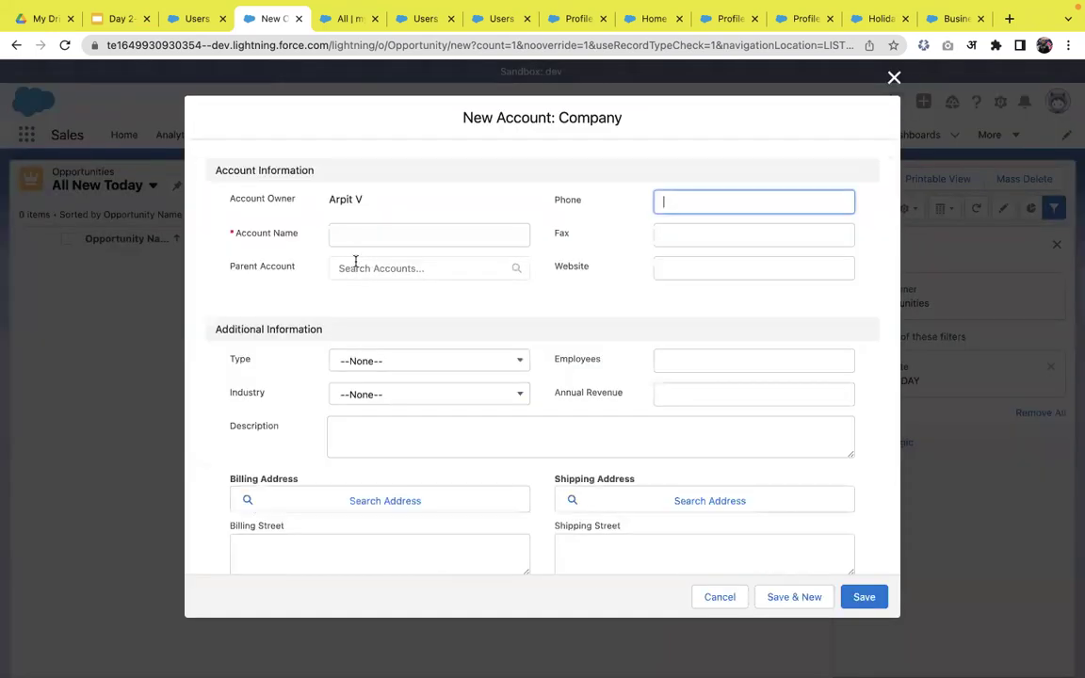
{"action": "left_click", "coordinate": [354, 237]}
{"action": "type", "text": "Apex Hours"}
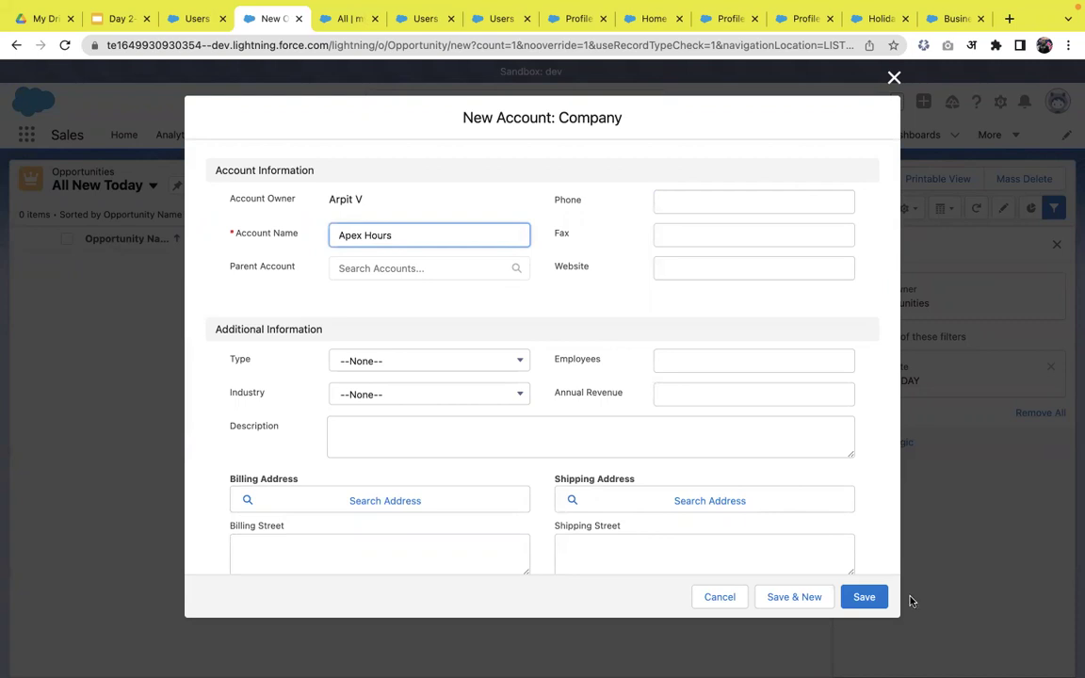
{"action": "left_click", "coordinate": [863, 597]}
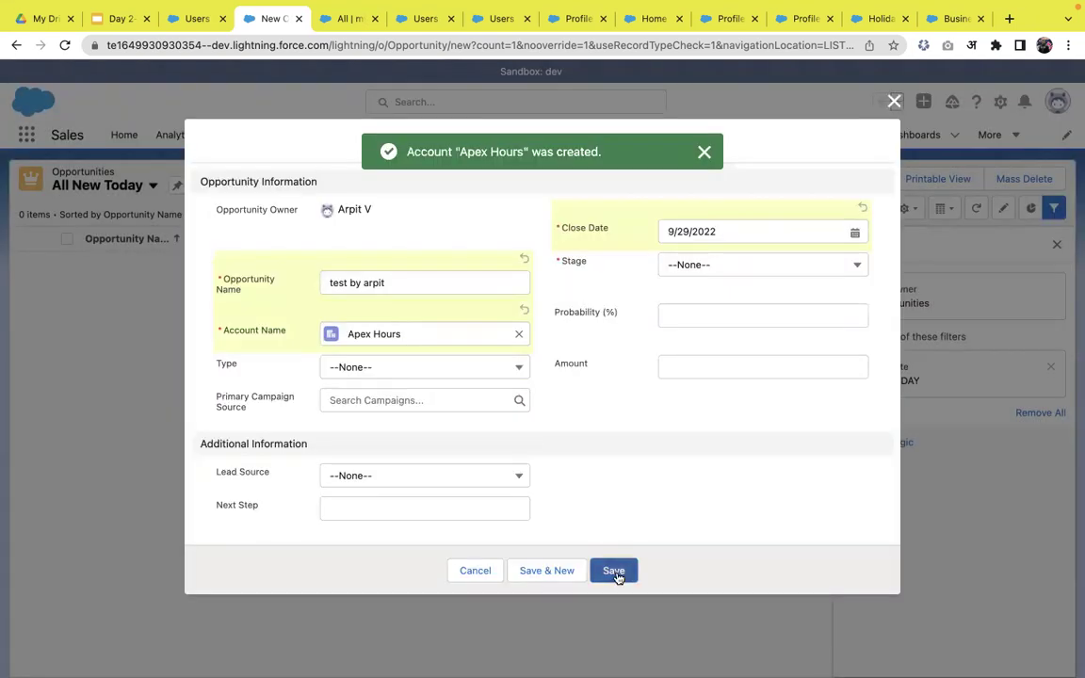
- Set the opportunity stage to Prospecting and save it
{"action": "left_click", "coordinate": [617, 572]}
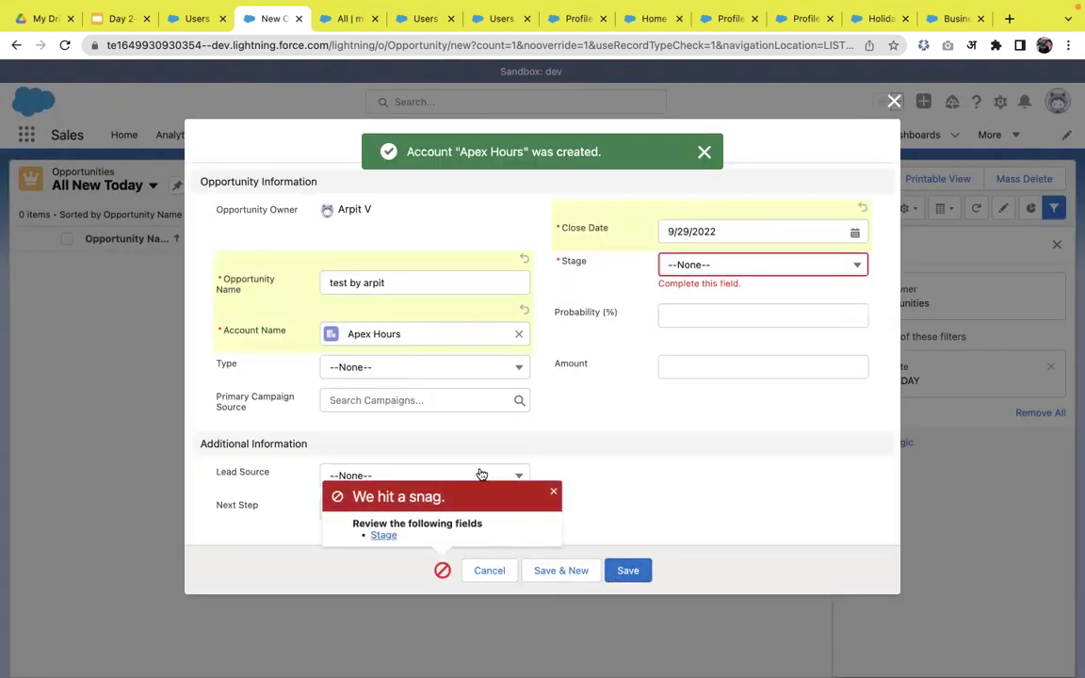
{"action": "left_click", "coordinate": [732, 273]}
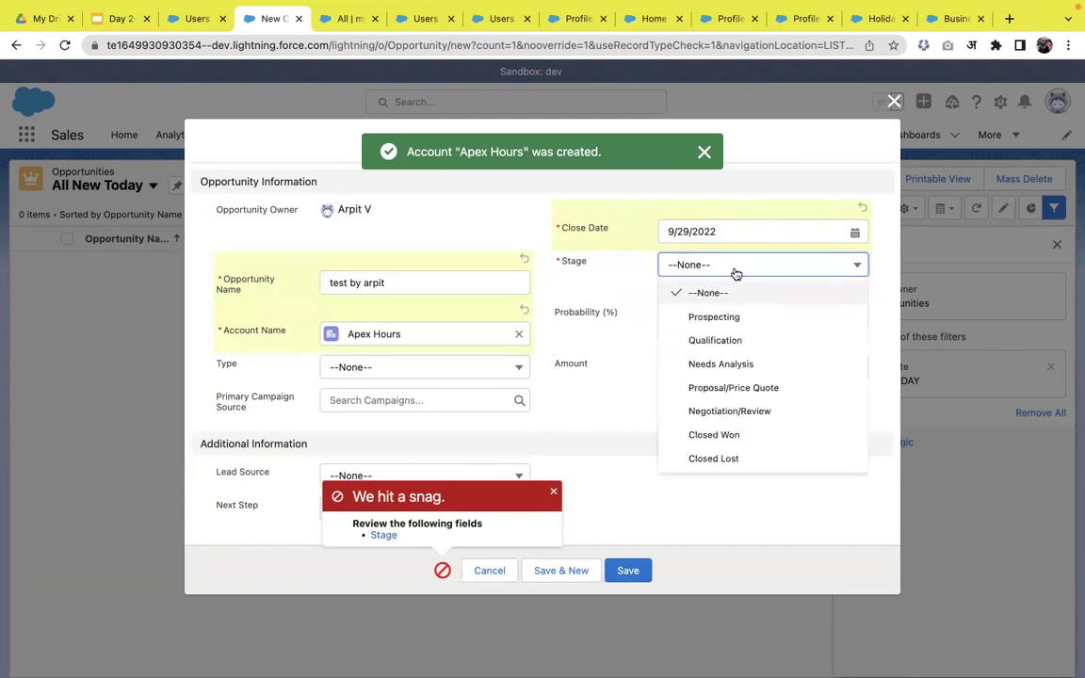
{"action": "left_click", "coordinate": [717, 318]}
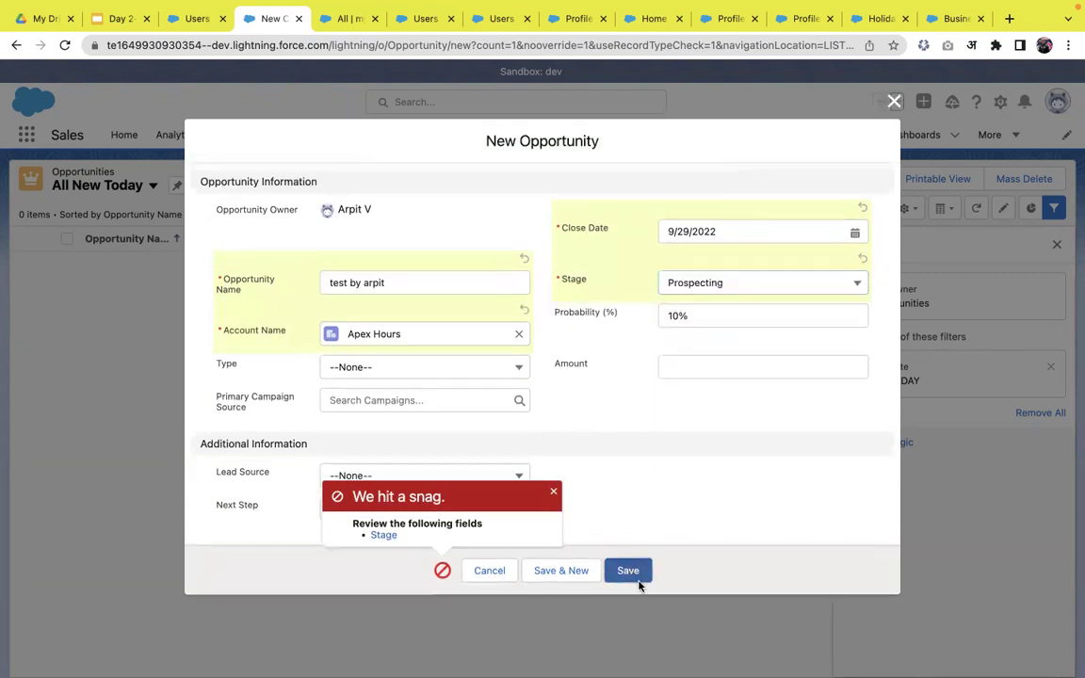
{"action": "left_click", "coordinate": [636, 578]}
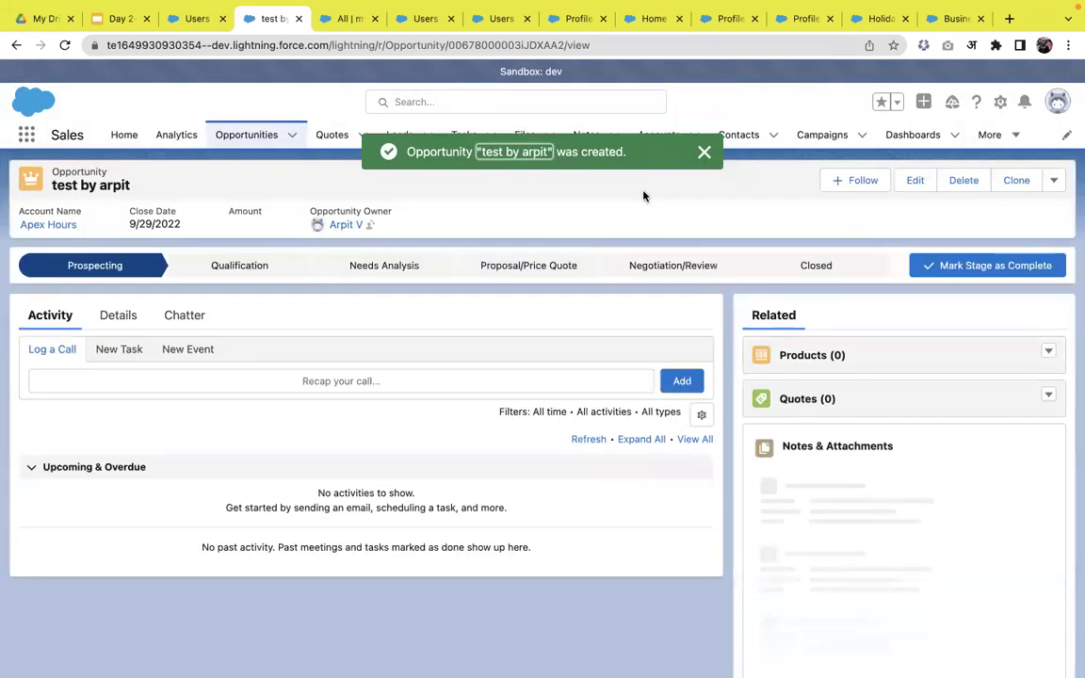
{"action": "left_click", "coordinate": [262, 132]}
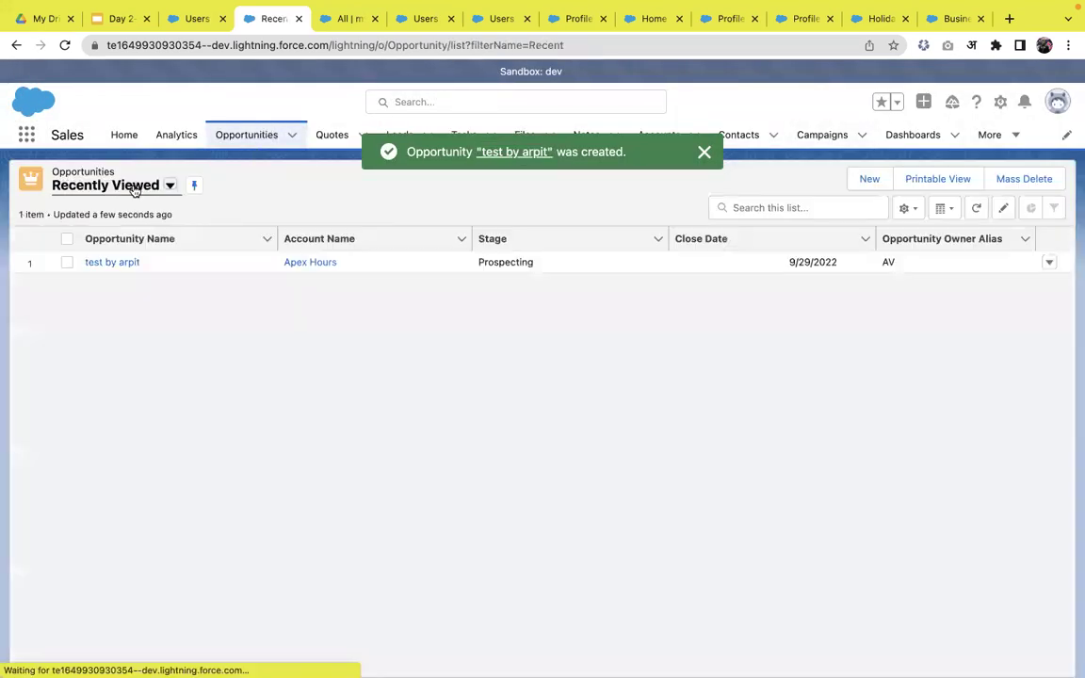
{"action": "left_click", "coordinate": [126, 185]}
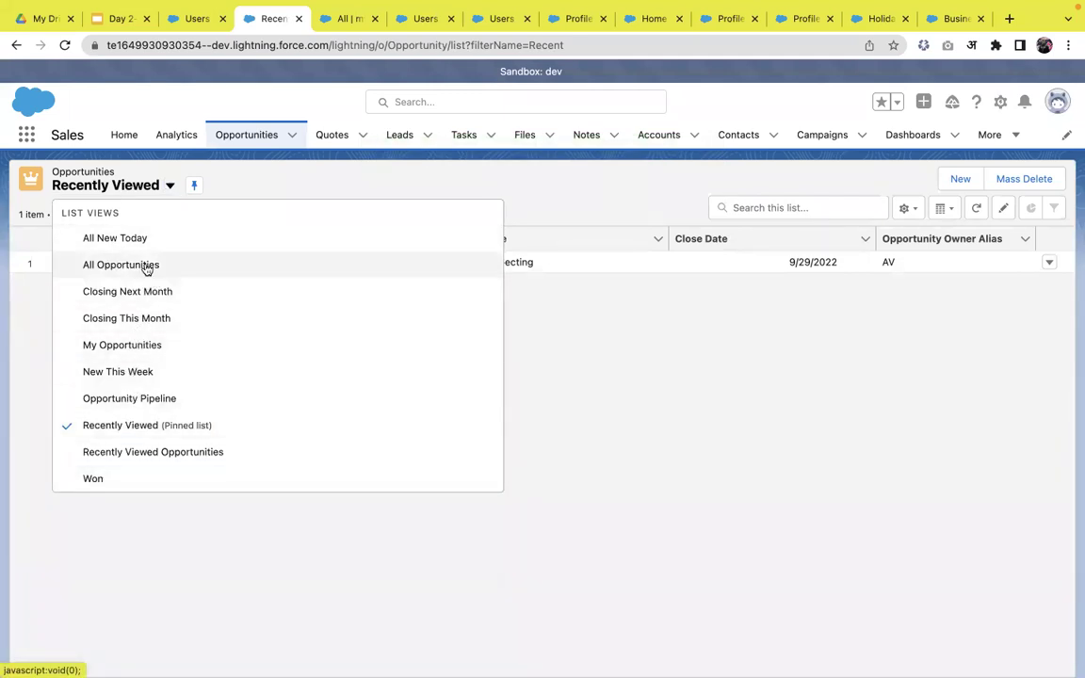
{"action": "left_click", "coordinate": [146, 242]}
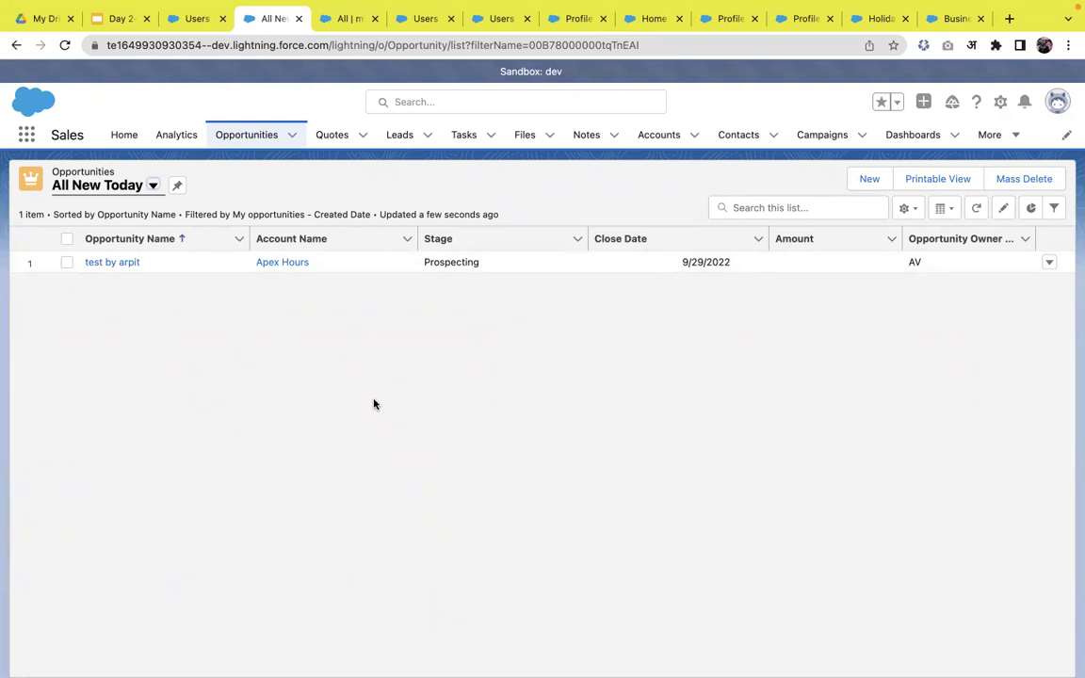
{"action": "left_click", "coordinate": [122, 265]}
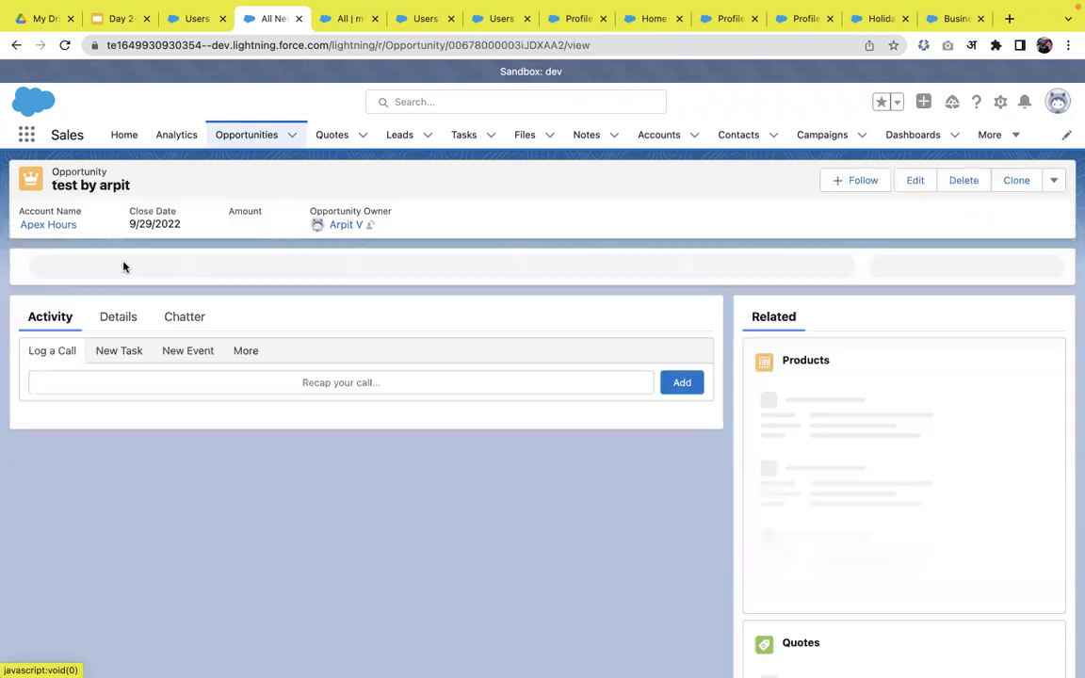
{"action": "left_click", "coordinate": [923, 104]}
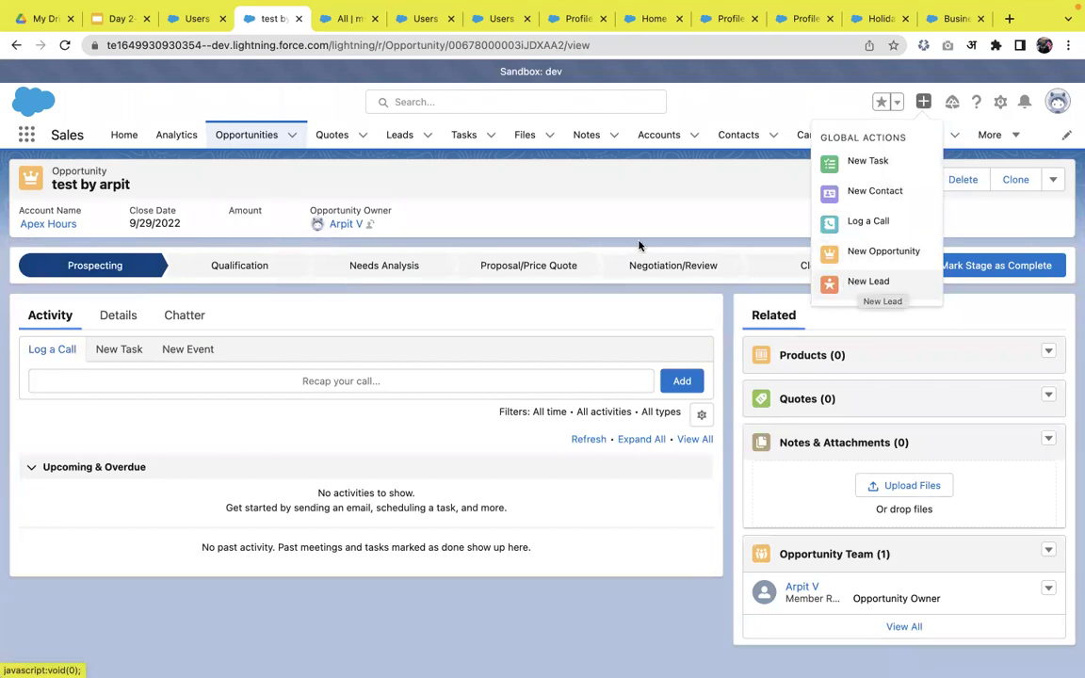
{"action": "left_click", "coordinate": [588, 207]}
{"action": "left_click", "coordinate": [405, 140]}
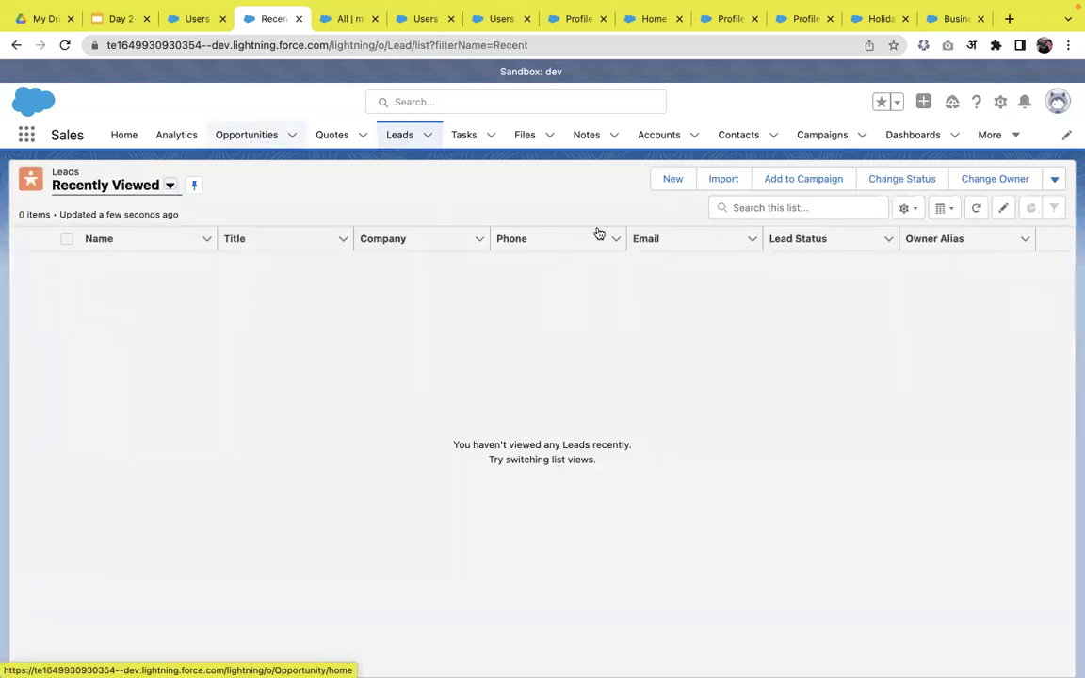
{"action": "left_click", "coordinate": [252, 145]}
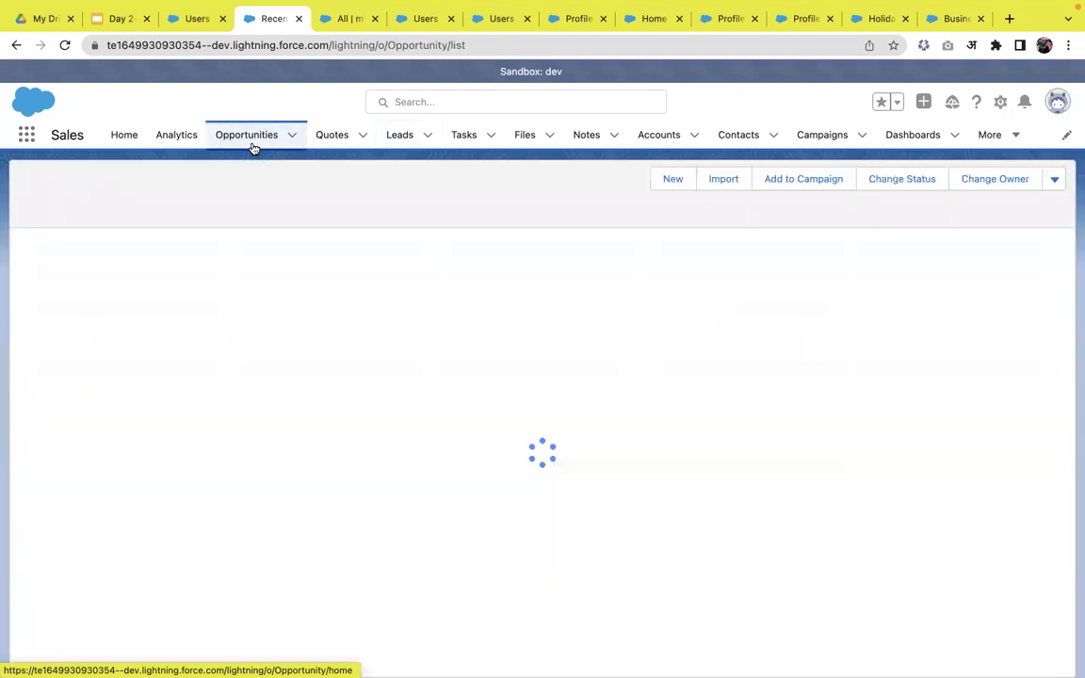
{"action": "left_click", "coordinate": [115, 263]}
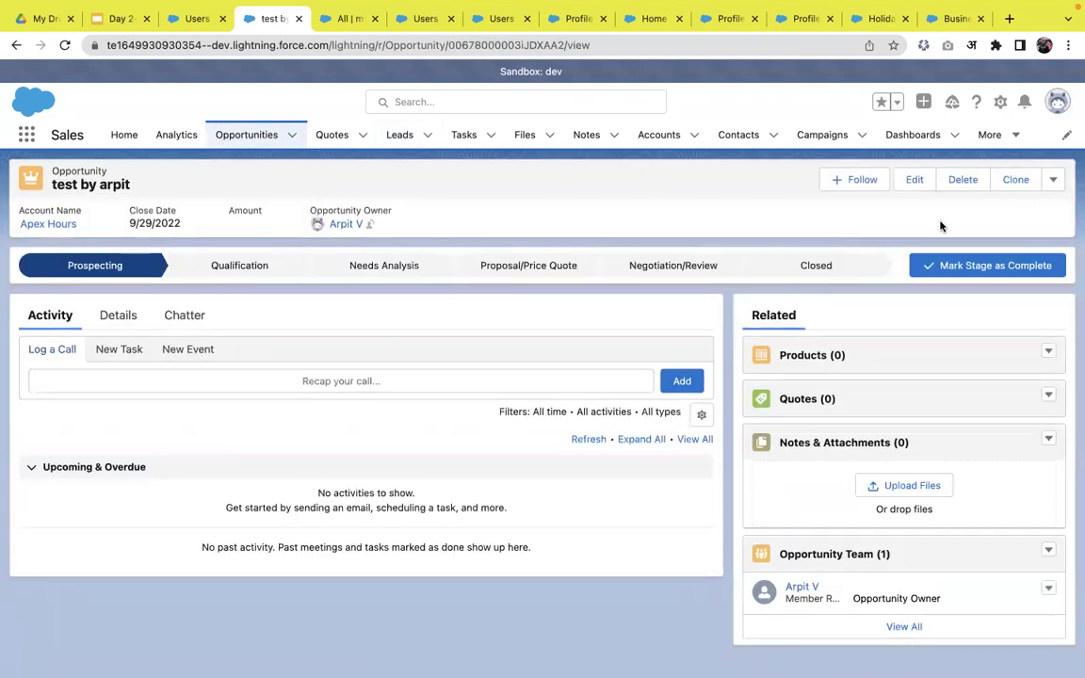
- Save a new lead with only a last name via the New Lead global action, then view Recently Viewed Leads
{"action": "left_click", "coordinate": [924, 102]}
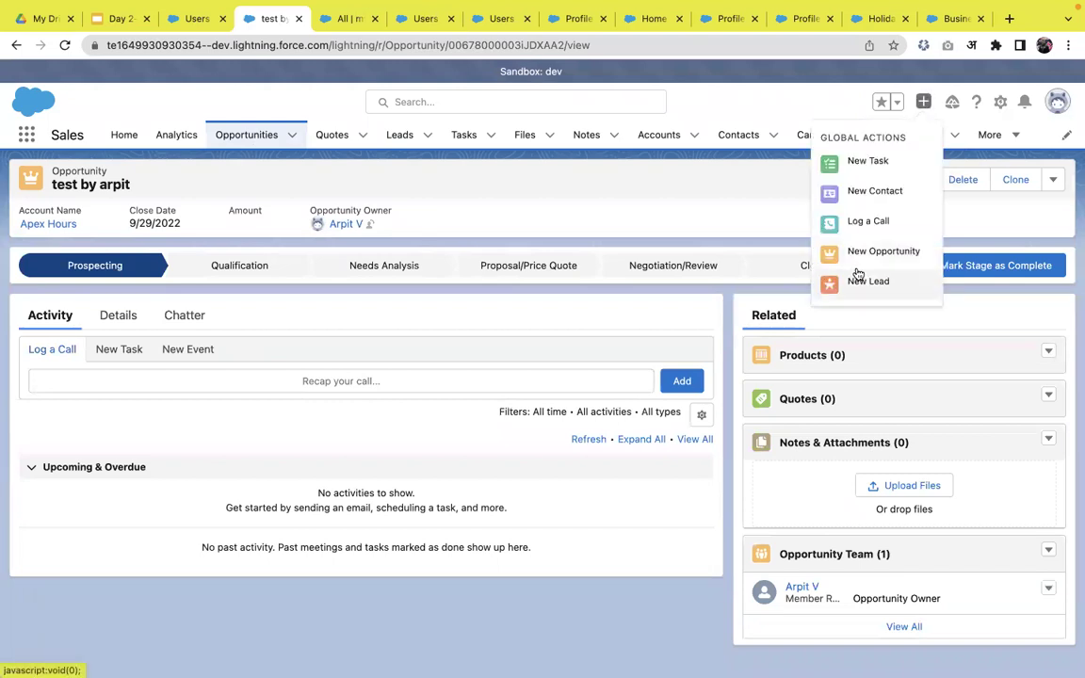
{"action": "left_click", "coordinate": [862, 280]}
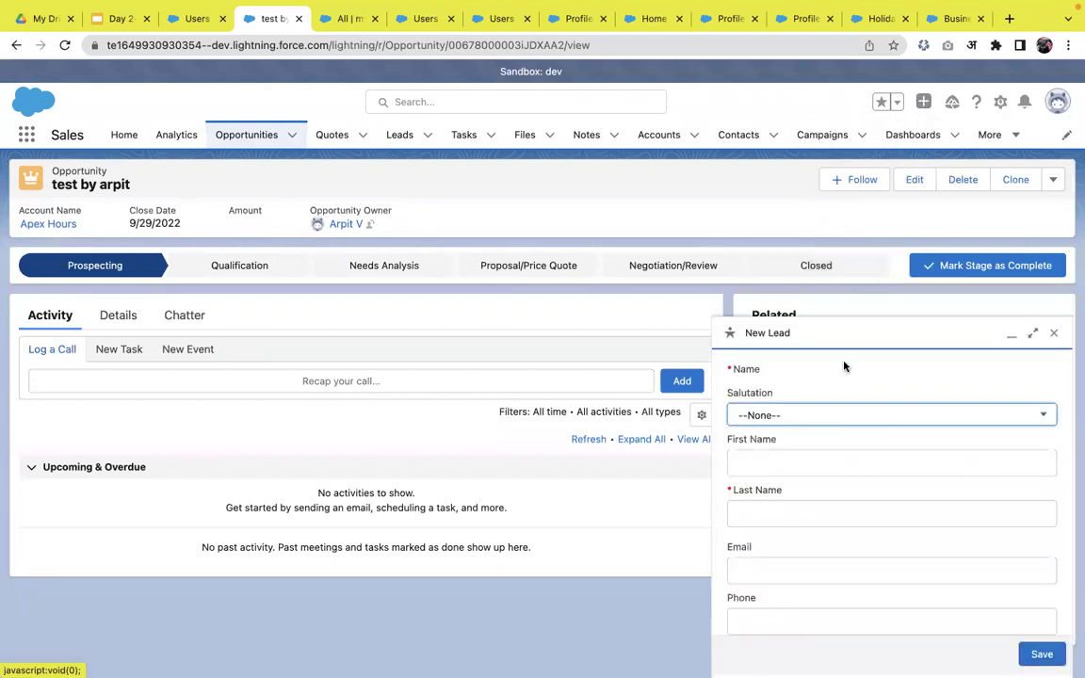
{"action": "scroll", "coordinate": [811, 473], "scroll_direction": "down", "scroll_amount": 3}
{"action": "scroll", "coordinate": [794, 403], "scroll_direction": "up", "scroll_amount": 1}
{"action": "left_click", "coordinate": [781, 445]}
{"action": "type", "text": "arp"}
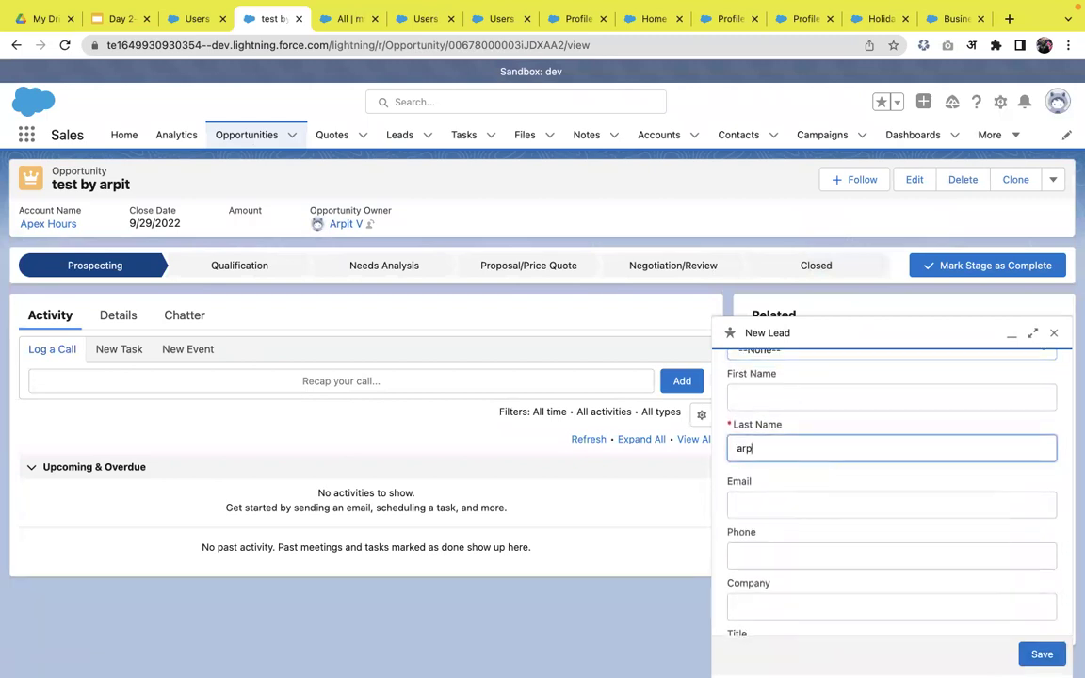
{"action": "type", "text": "it test"}
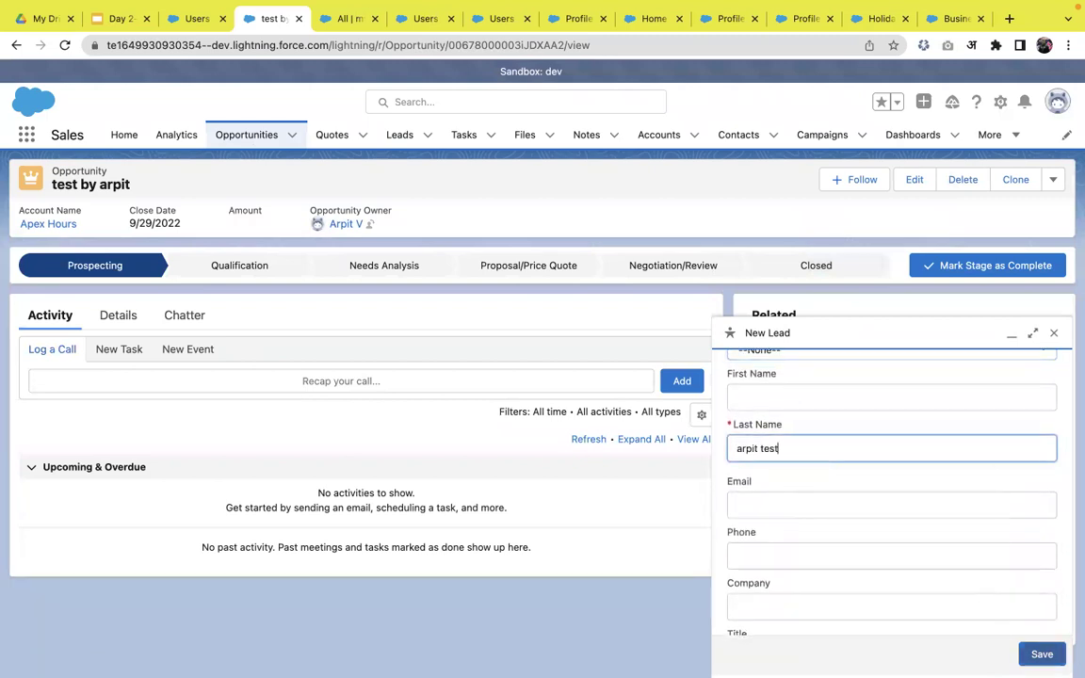
{"action": "left_click", "coordinate": [1040, 655]}
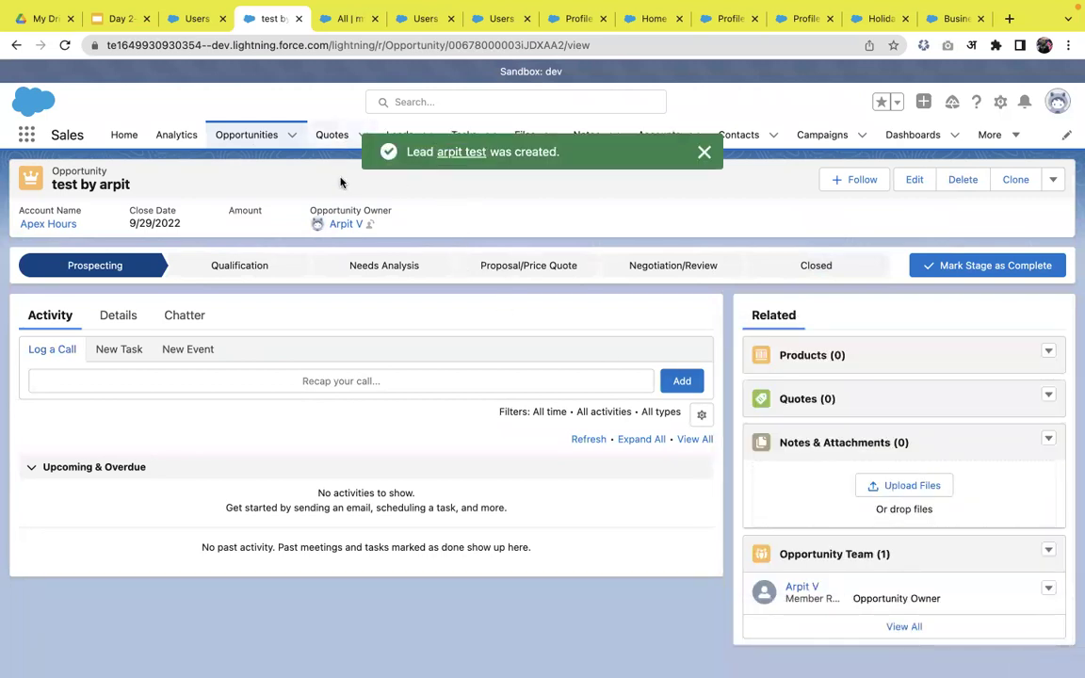
{"action": "left_click", "coordinate": [399, 136]}
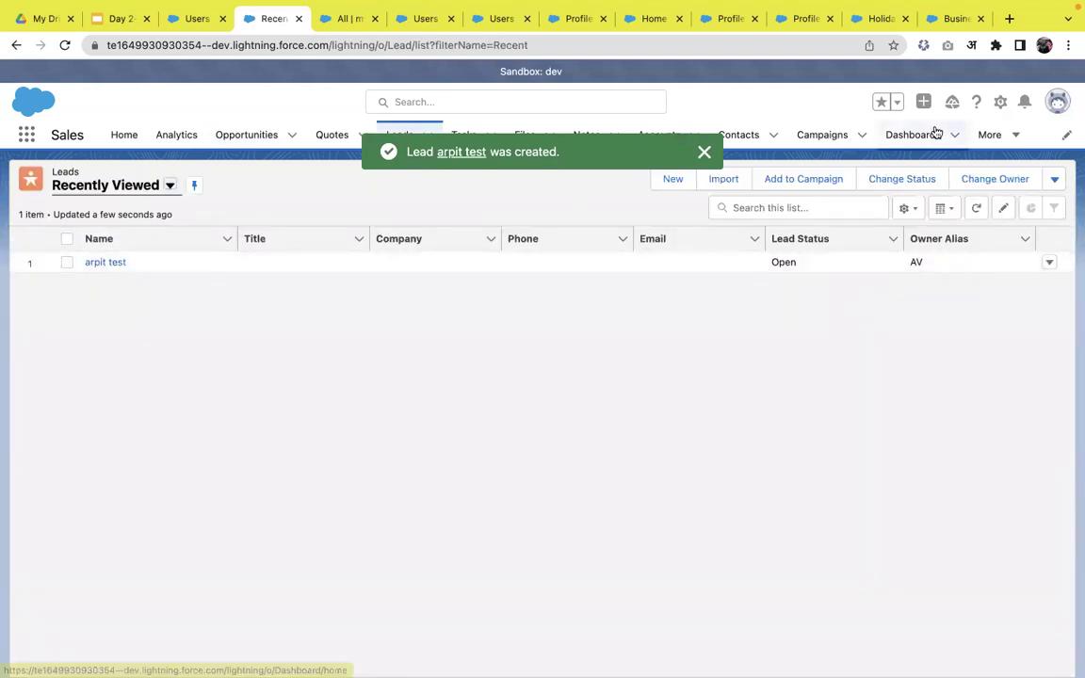
- Open Setup in a new tab and go to the Global Actions page
{"action": "left_click", "coordinate": [997, 105]}
{"action": "left_click", "coordinate": [944, 160]}
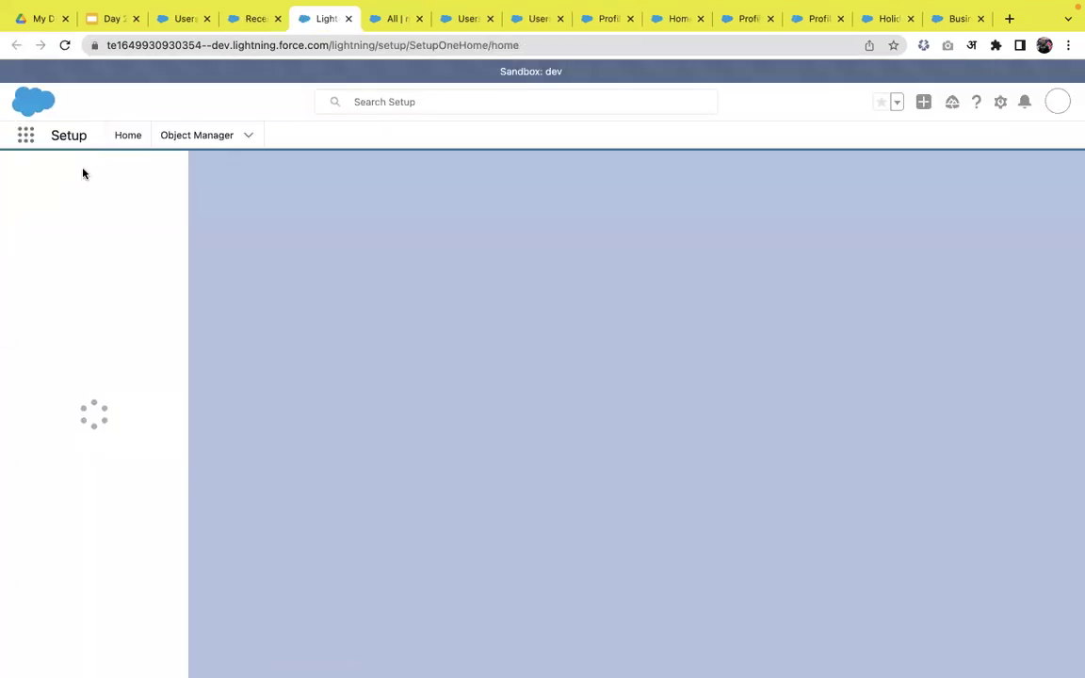
{"action": "left_click", "coordinate": [84, 169]}
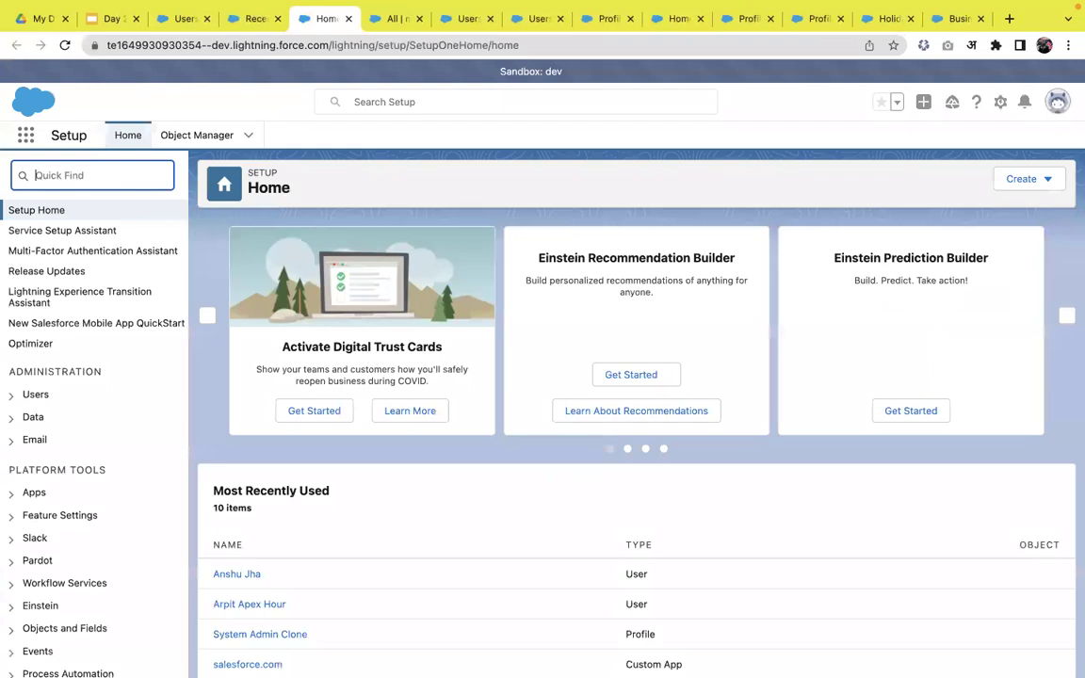
{"action": "type", "text": "global"}
{"action": "left_click", "coordinate": [105, 261]}
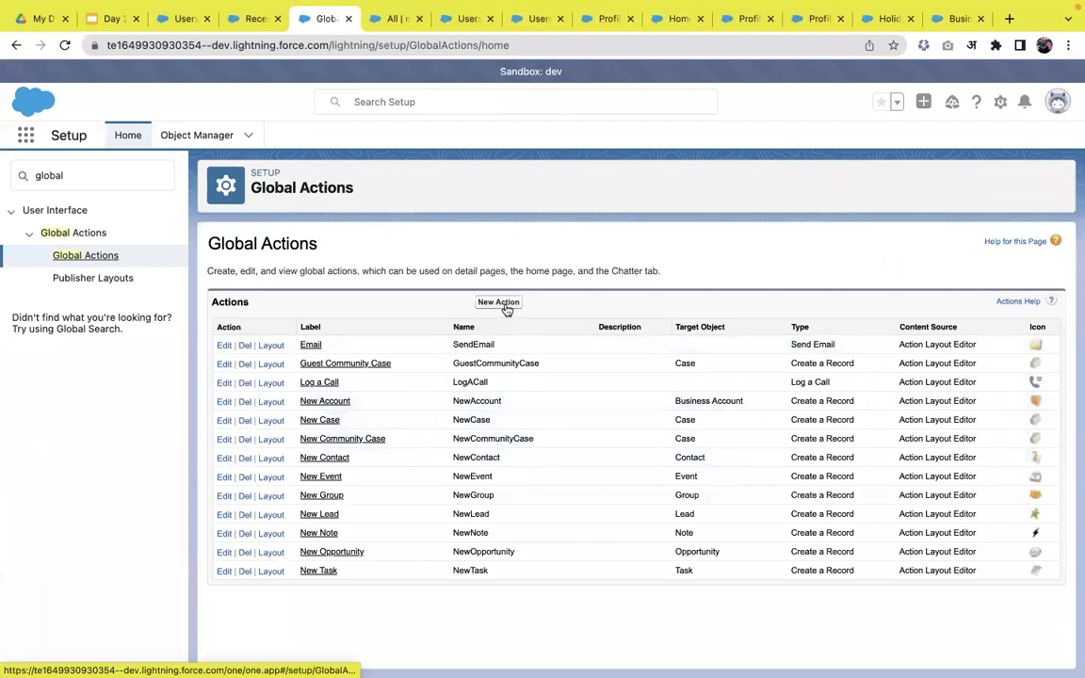
- Create a new global action for the myobj object labelled 'My Obj'
{"action": "left_click", "coordinate": [498, 302]}
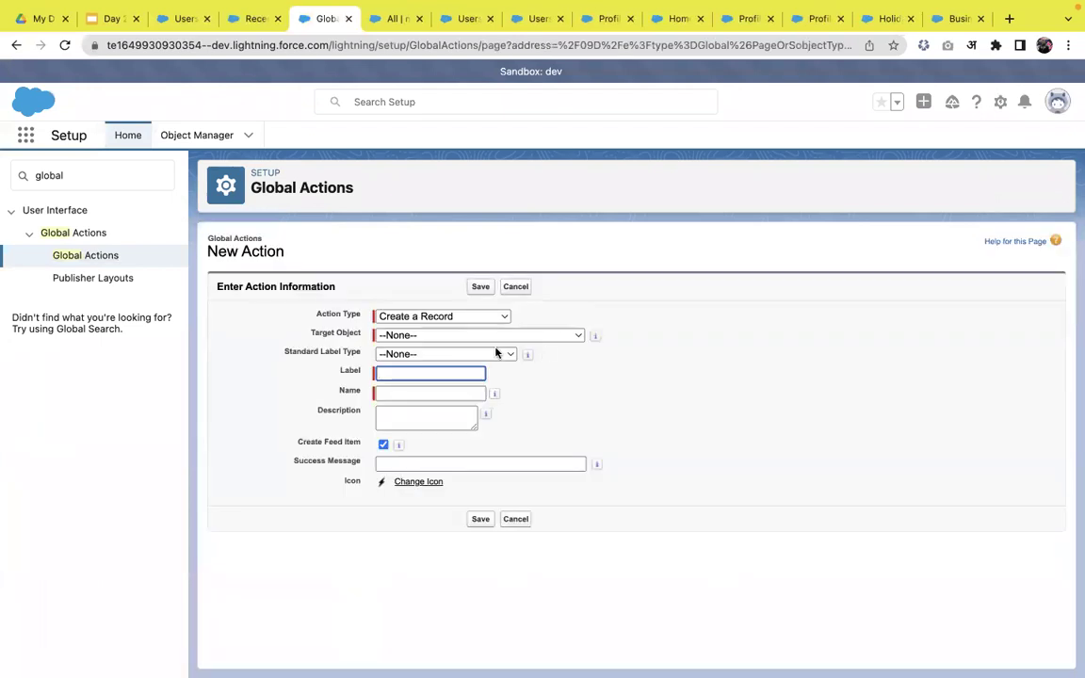
{"action": "left_click", "coordinate": [433, 335]}
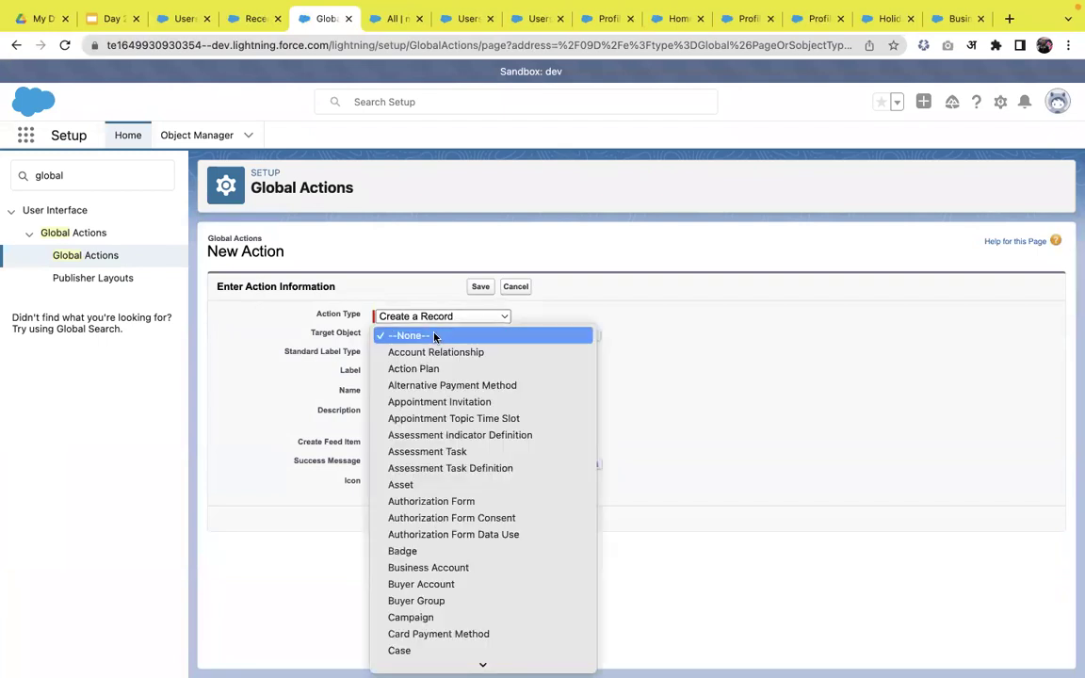
{"action": "scroll", "coordinate": [434, 336], "scroll_direction": "down", "scroll_amount": 10}
{"action": "scroll", "coordinate": [438, 482], "scroll_direction": "down", "scroll_amount": 5}
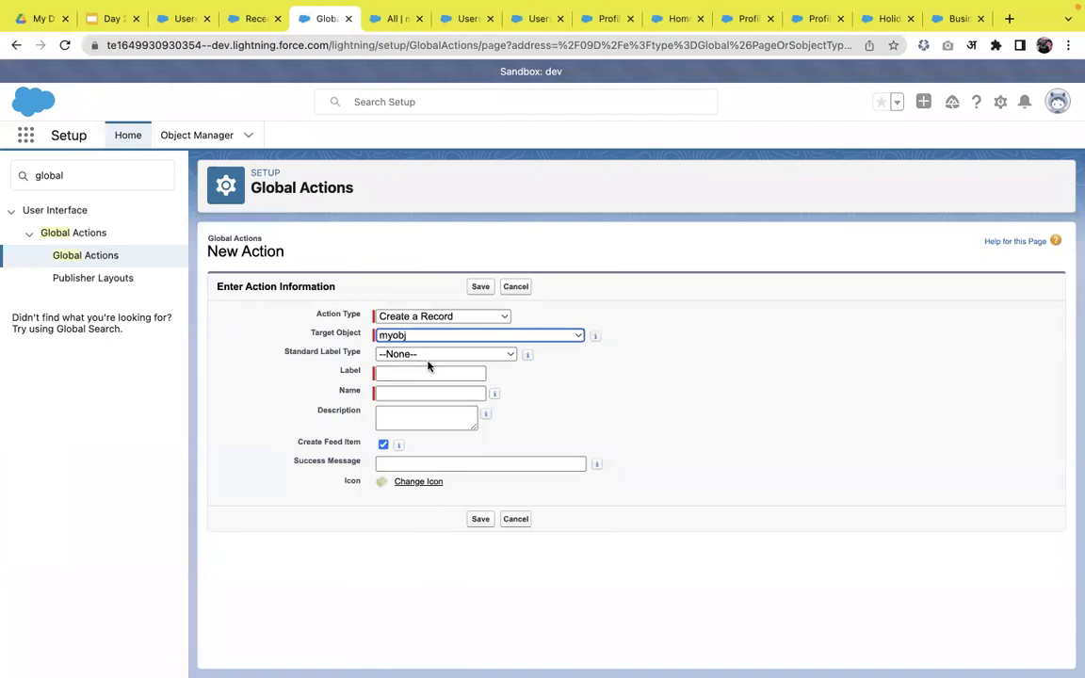
{"action": "left_click", "coordinate": [414, 373]}
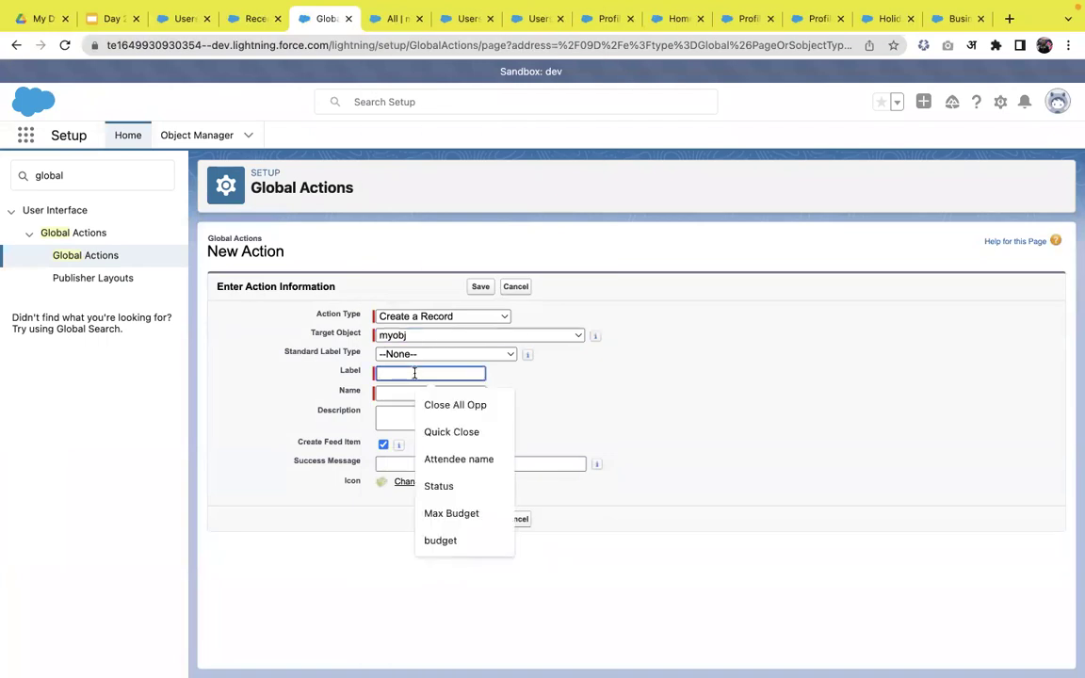
{"action": "type", "text": "My Obj"}
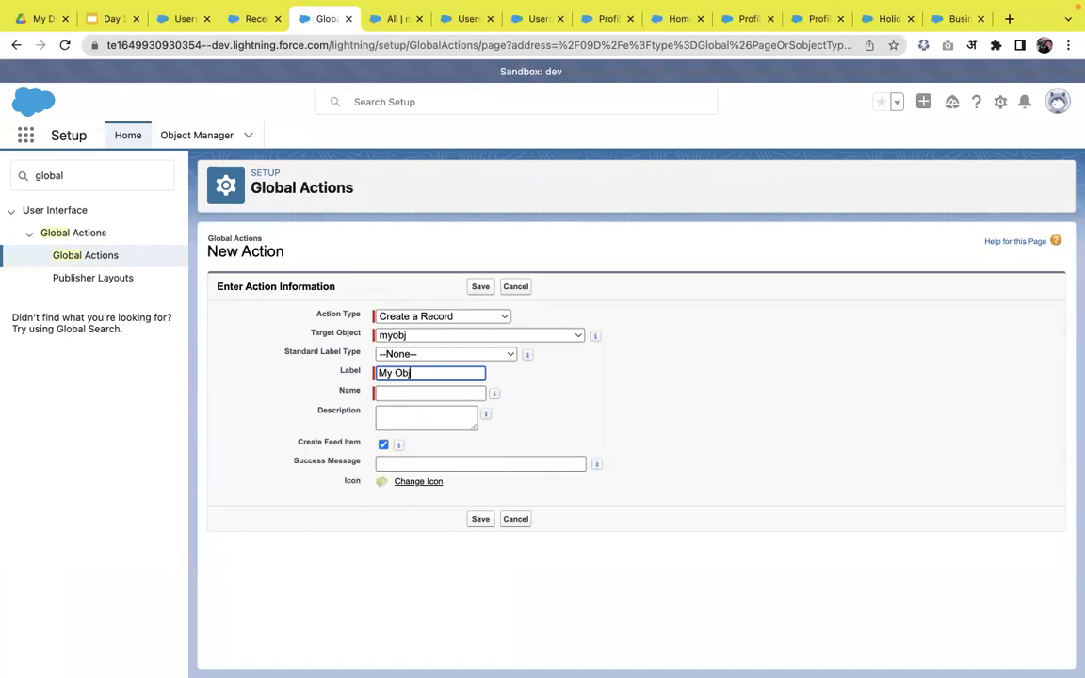
{"action": "key", "text": "Tab"}
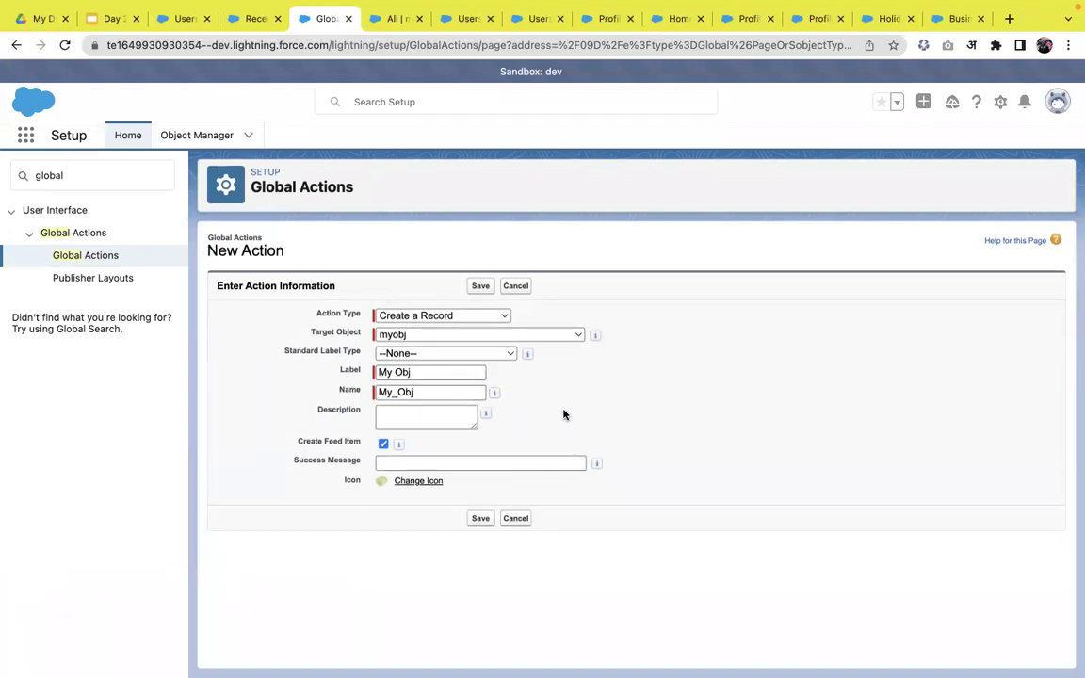
{"action": "left_click", "coordinate": [480, 519]}
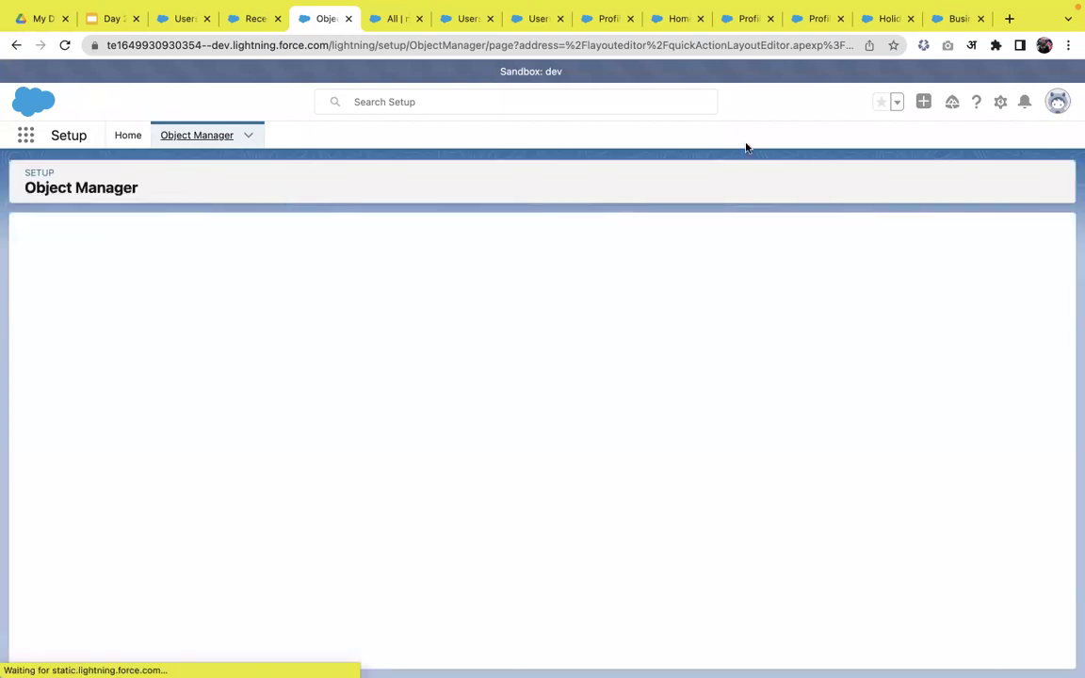
- Add the Owner field to the My Obj action layout and save it, then go to Publisher Layouts
{"action": "left_click", "coordinate": [924, 101]}
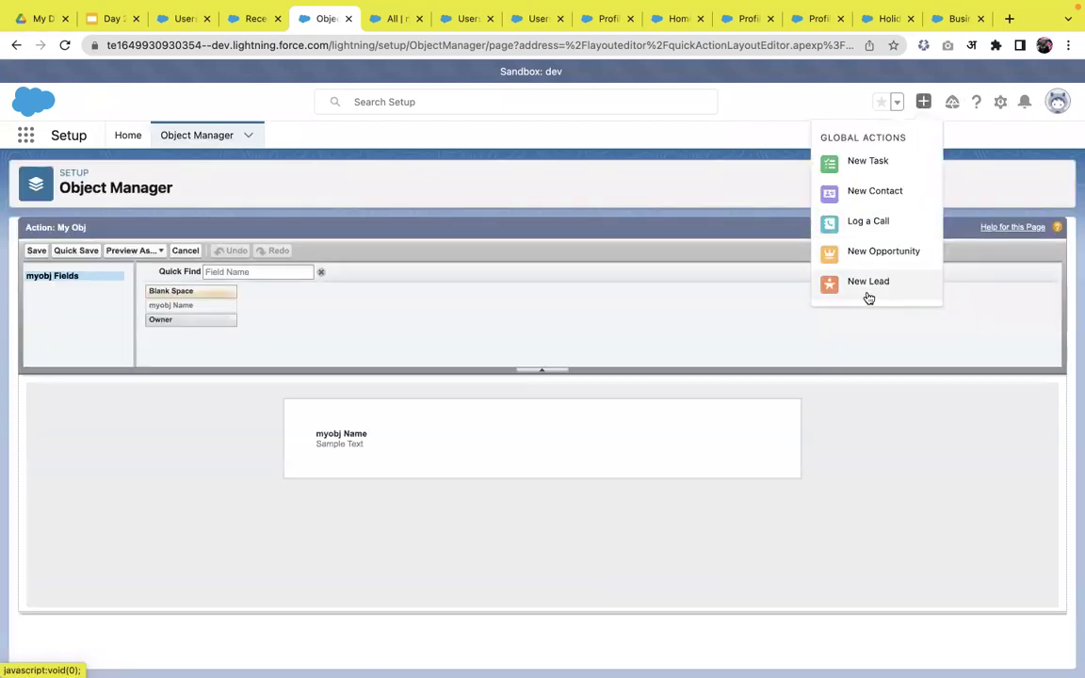
{"action": "left_click", "coordinate": [240, 457]}
{"action": "left_click_drag", "start_coordinate": [165, 319], "coordinate": [498, 425]}
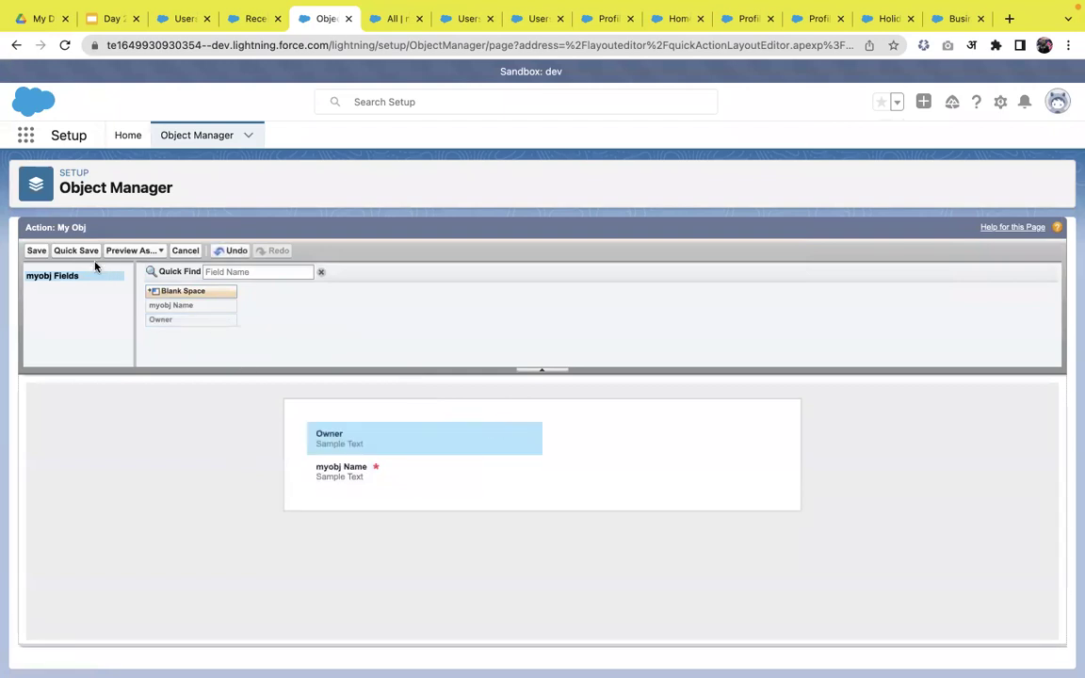
{"action": "left_click", "coordinate": [36, 252]}
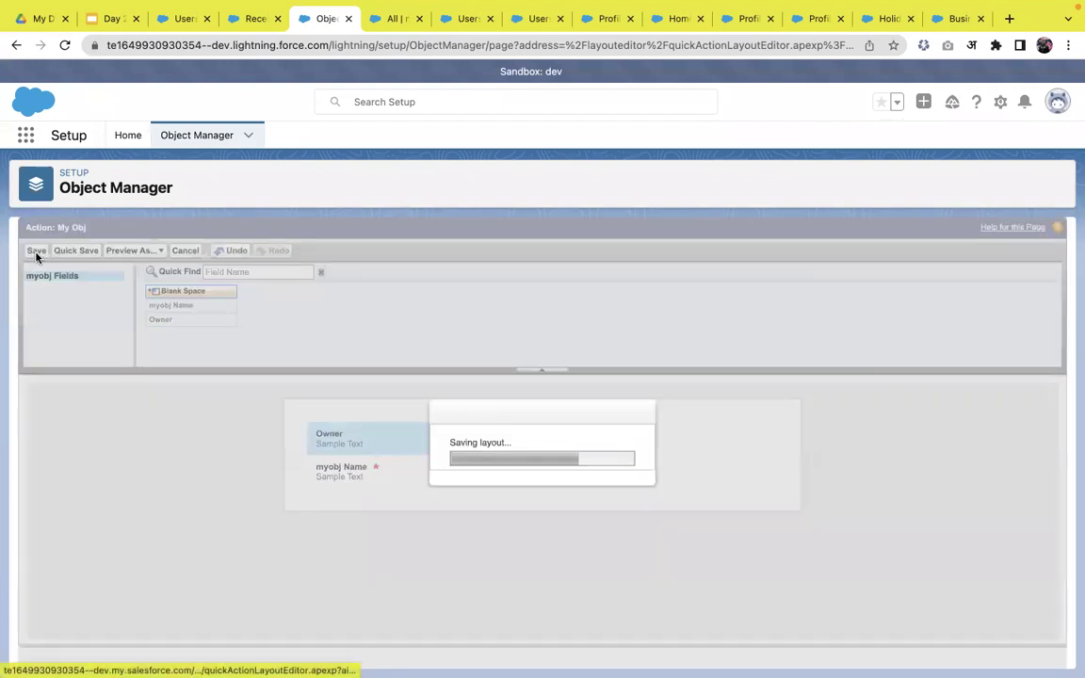
{"action": "left_click", "coordinate": [924, 104]}
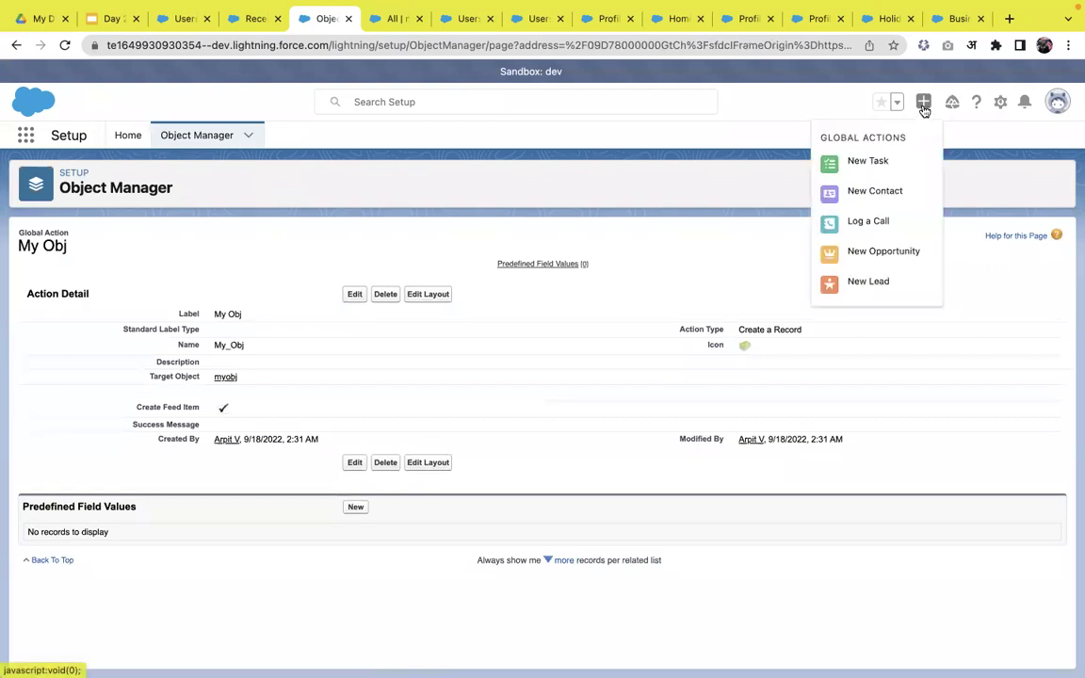
{"action": "left_click", "coordinate": [505, 309]}
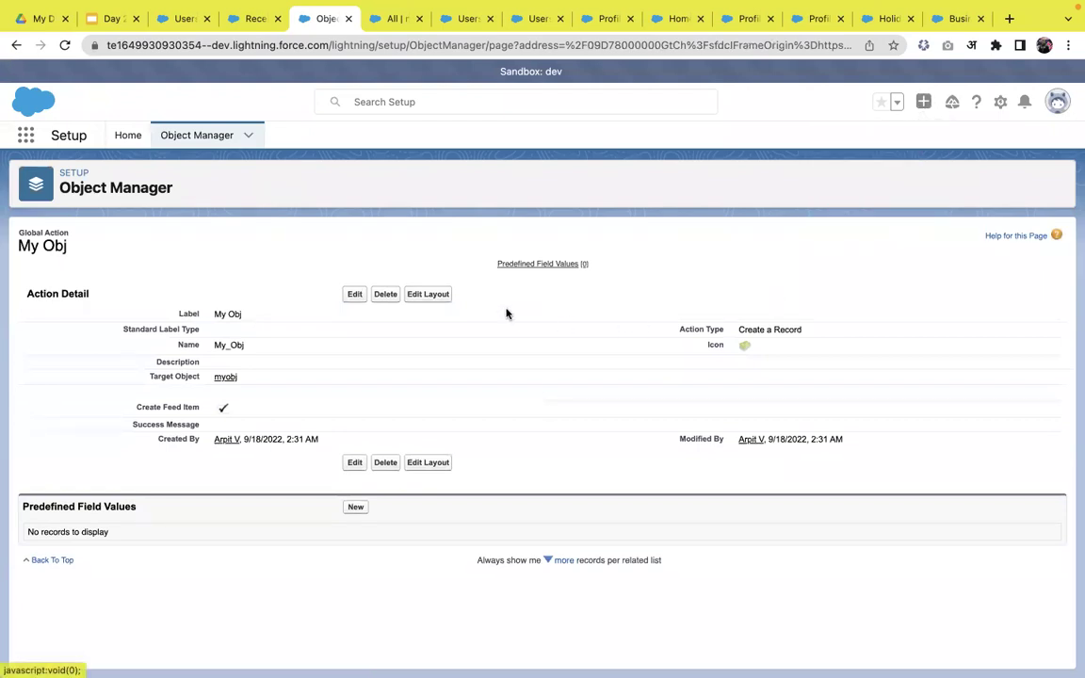
{"action": "left_click", "coordinate": [177, 138]}
{"action": "left_click", "coordinate": [129, 137]}
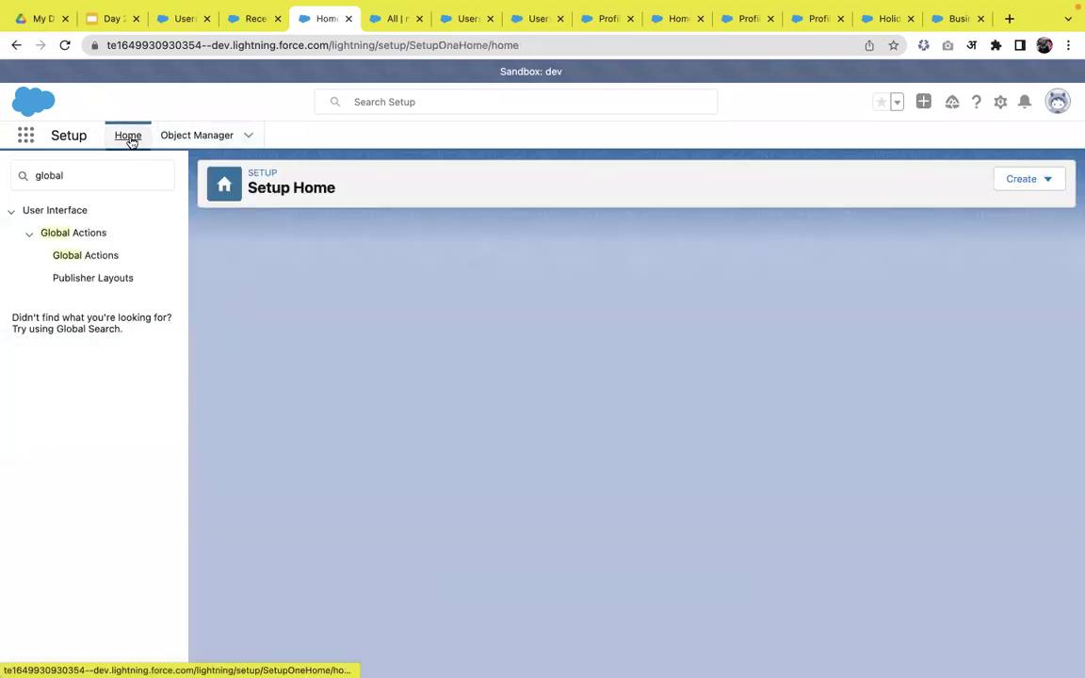
{"action": "left_click", "coordinate": [77, 279]}
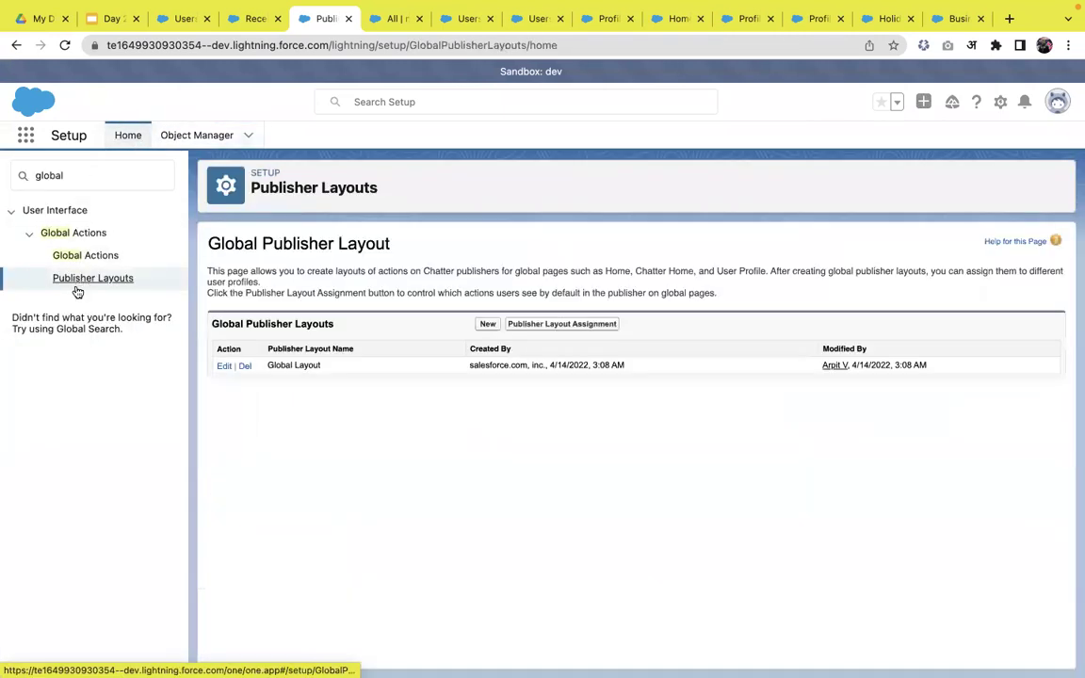
- Add My Obj to both the Classic and Lightning Experience actions of Global Layout and save
{"action": "left_click", "coordinate": [223, 367]}
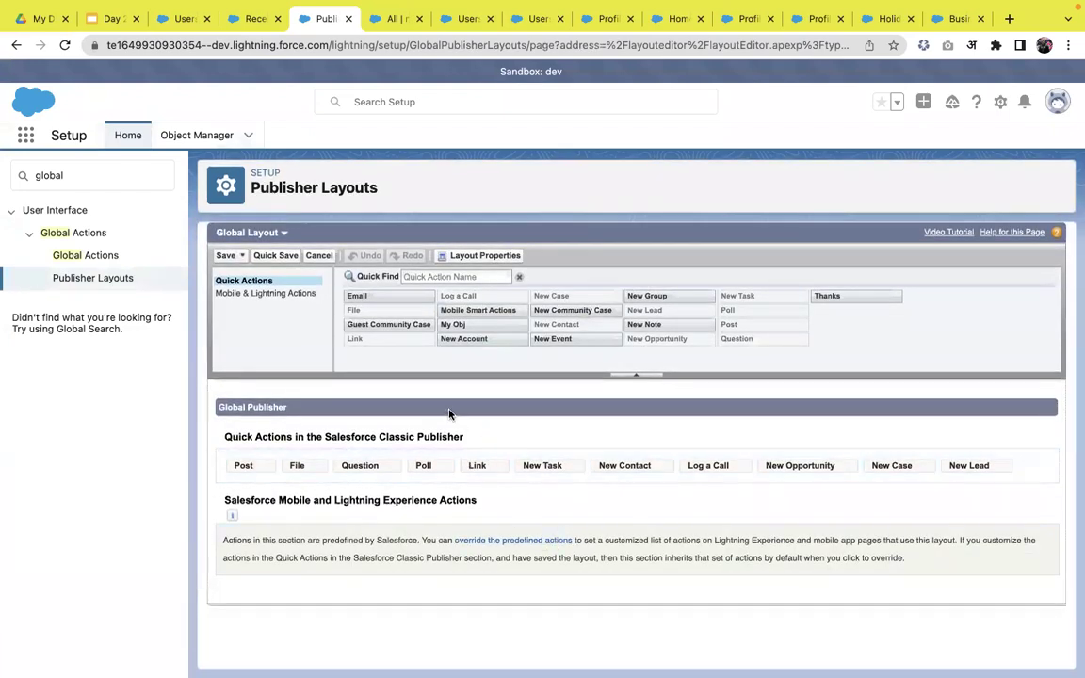
{"action": "mouse_move", "coordinate": [455, 324]}
{"action": "left_mouse_down"}
{"action": "mouse_move", "coordinate": [714, 476]}
{"action": "mouse_move", "coordinate": [750, 476]}
{"action": "left_mouse_up"}
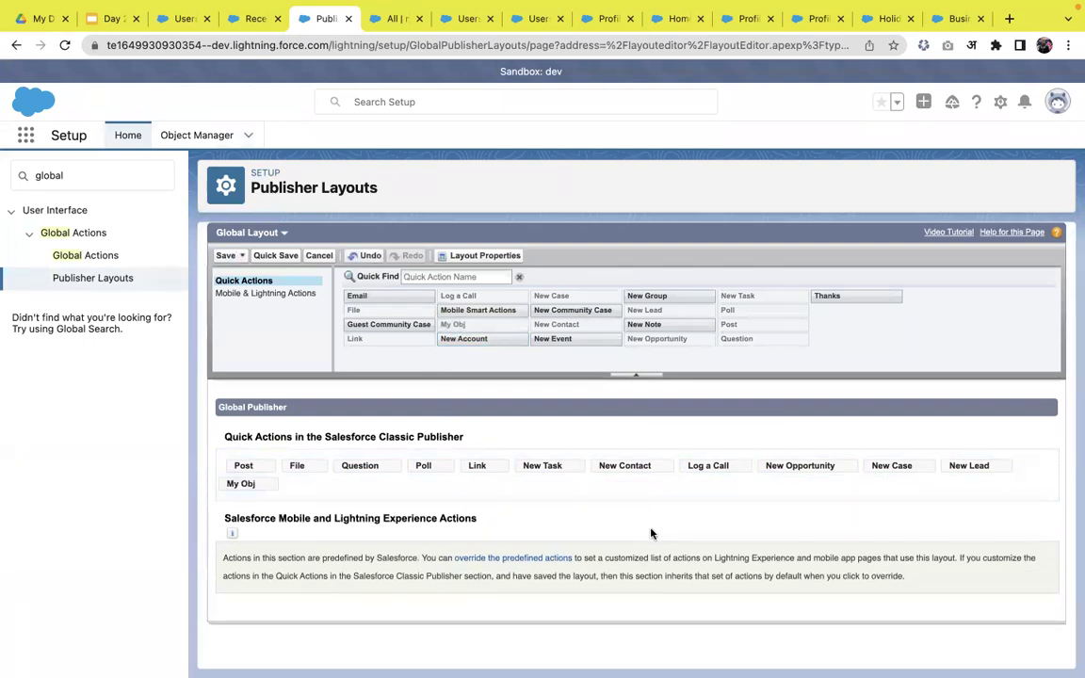
{"action": "left_click", "coordinate": [509, 557]}
{"action": "left_click", "coordinate": [268, 295]}
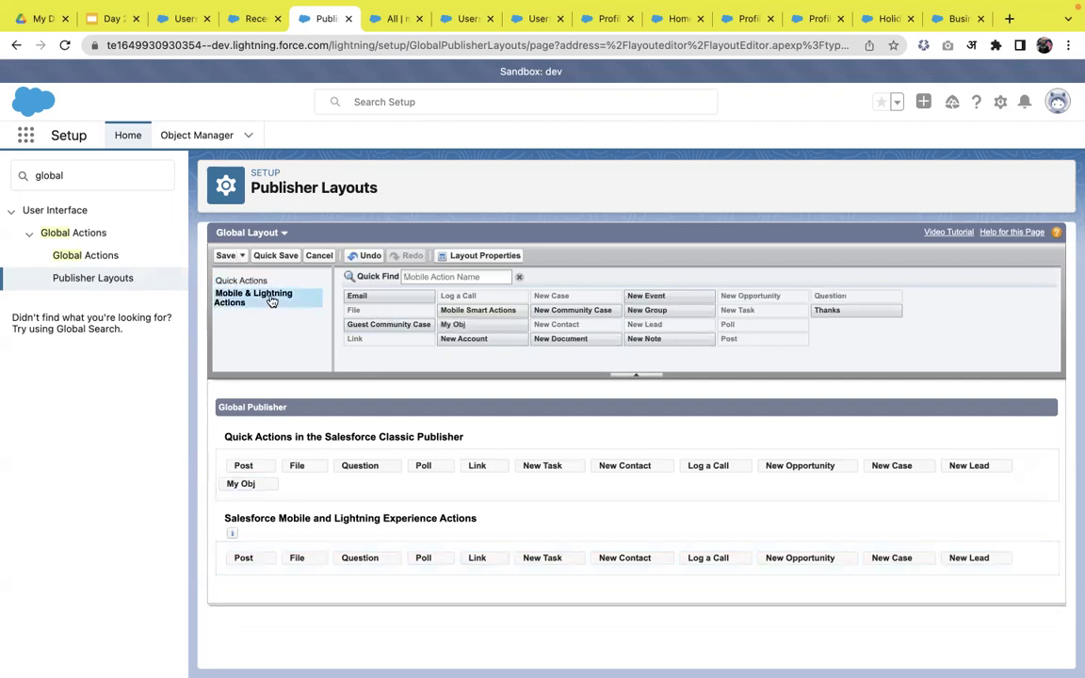
{"action": "mouse_move", "coordinate": [443, 325]}
{"action": "left_mouse_down"}
{"action": "mouse_move", "coordinate": [645, 481]}
{"action": "mouse_move", "coordinate": [806, 561]}
{"action": "mouse_move", "coordinate": [1015, 559]}
{"action": "left_mouse_up"}
{"action": "left_click", "coordinate": [231, 256]}
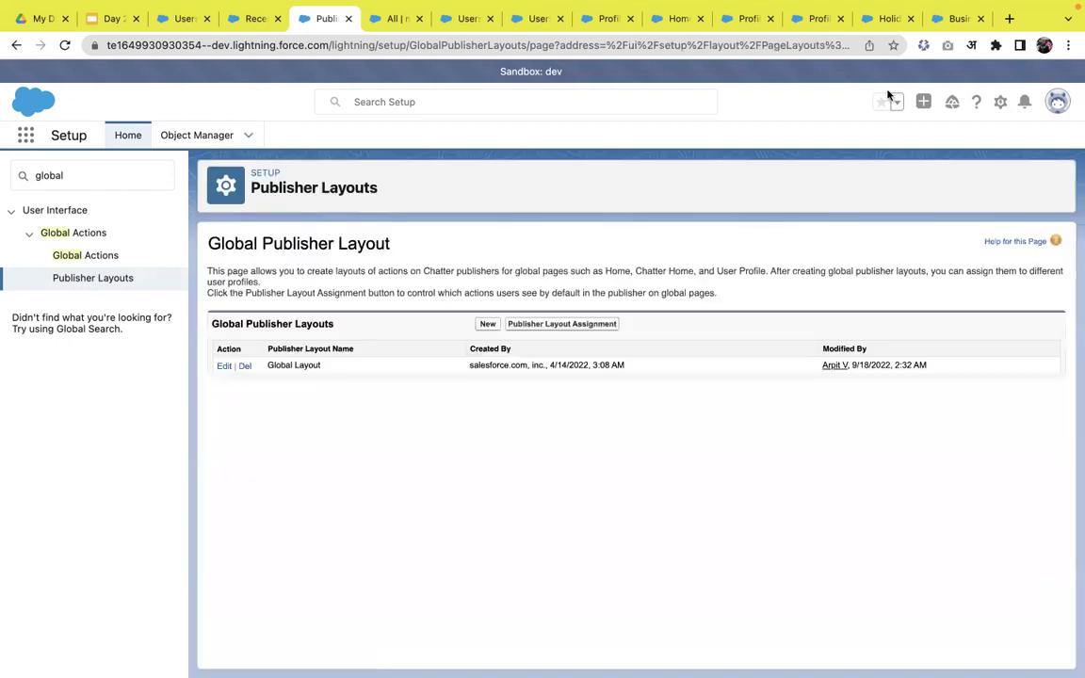
- After reloading, create a myobj record named 'apex hours' through the My Obj global action
{"action": "left_click", "coordinate": [923, 104]}
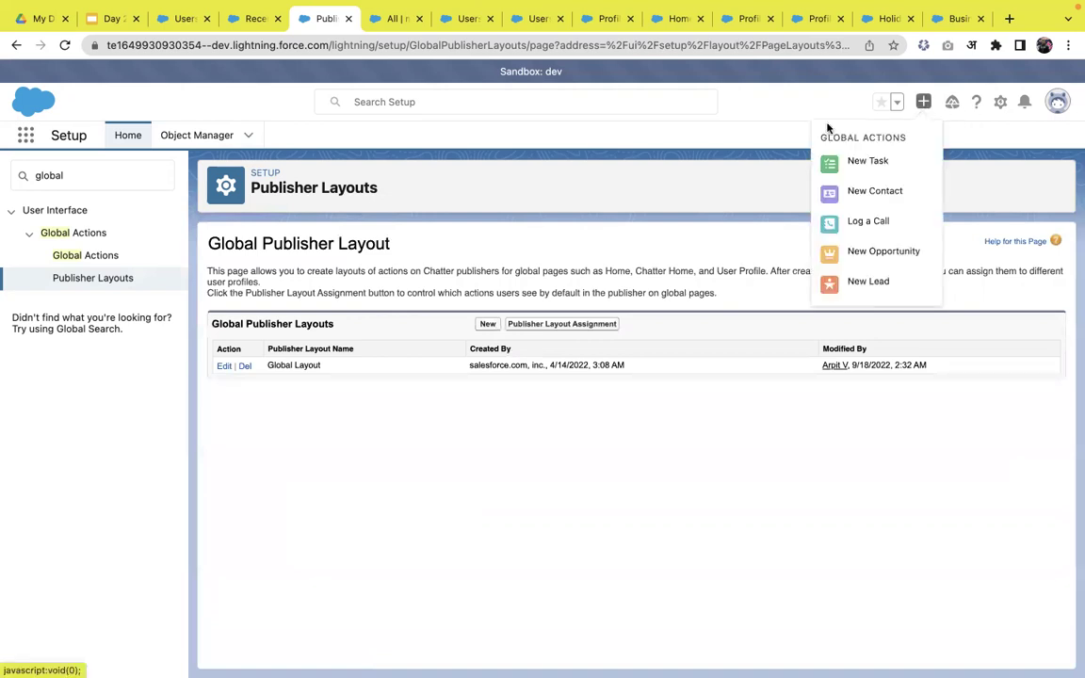
{"action": "left_click", "coordinate": [734, 139]}
{"action": "key", "text": "super+r"}
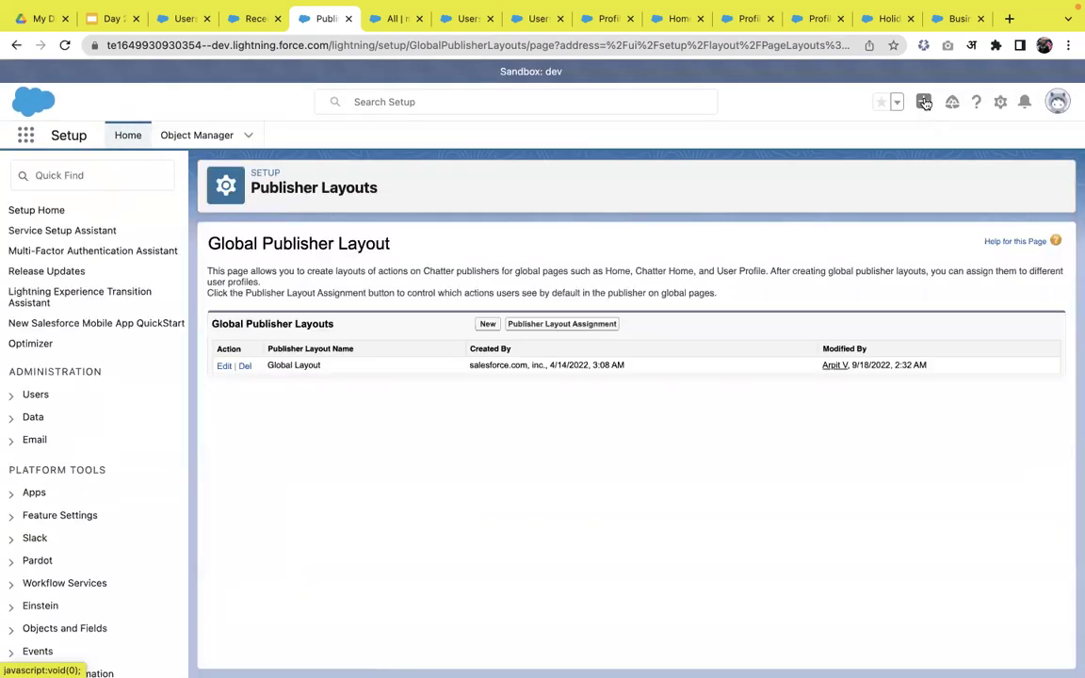
{"action": "left_click", "coordinate": [923, 103]}
{"action": "left_click", "coordinate": [862, 311]}
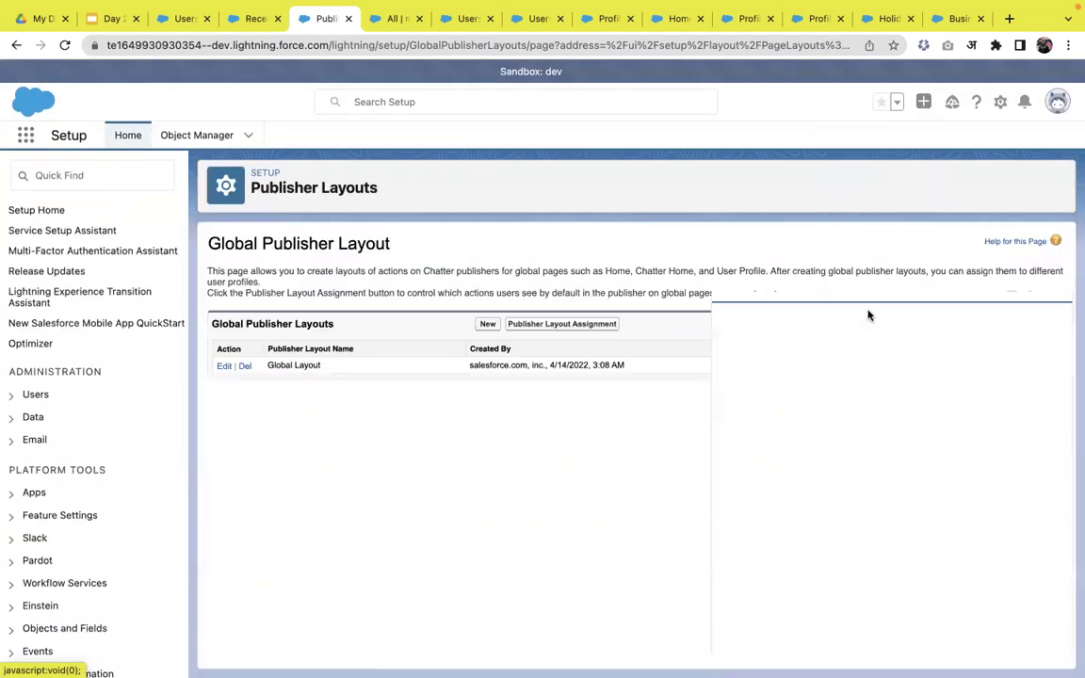
{"action": "type", "text": "apex hours"}
{"action": "left_click", "coordinate": [1041, 654]}
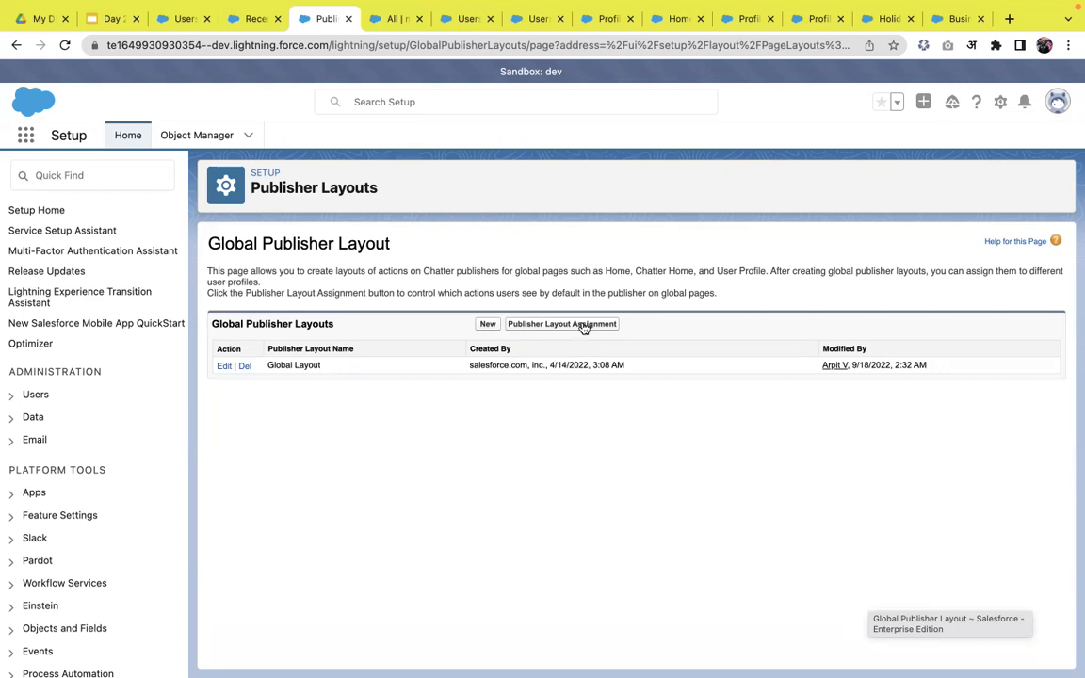
{"action": "left_click", "coordinate": [118, 28]}
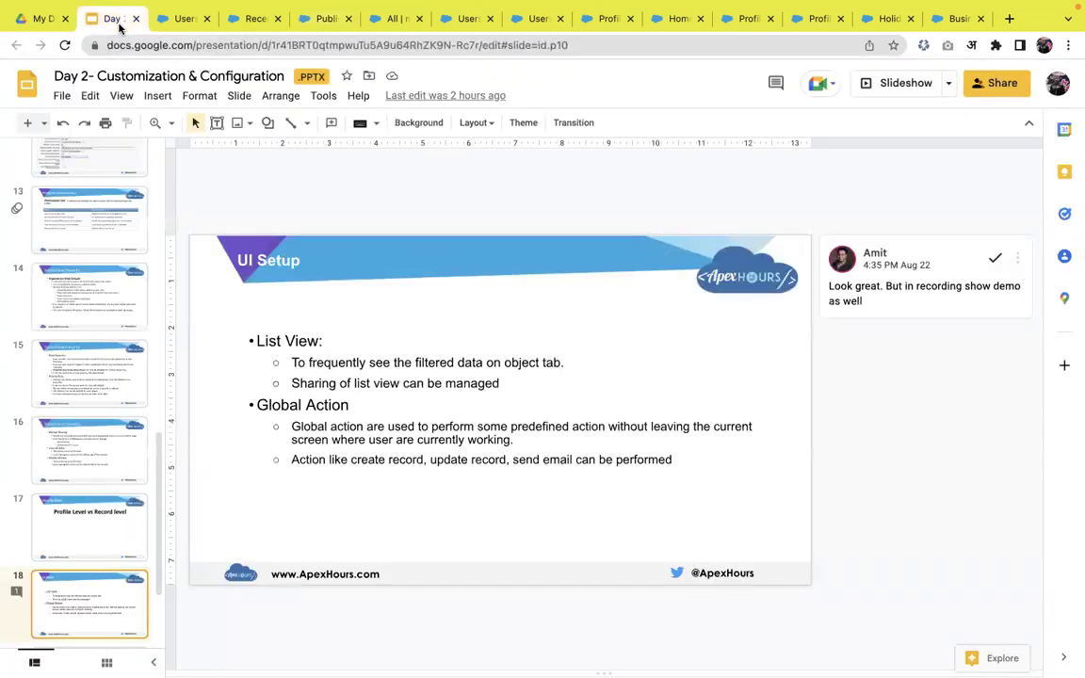
- Present the Day 2 deck full screen and advance one slide
{"action": "left_click", "coordinate": [899, 84]}
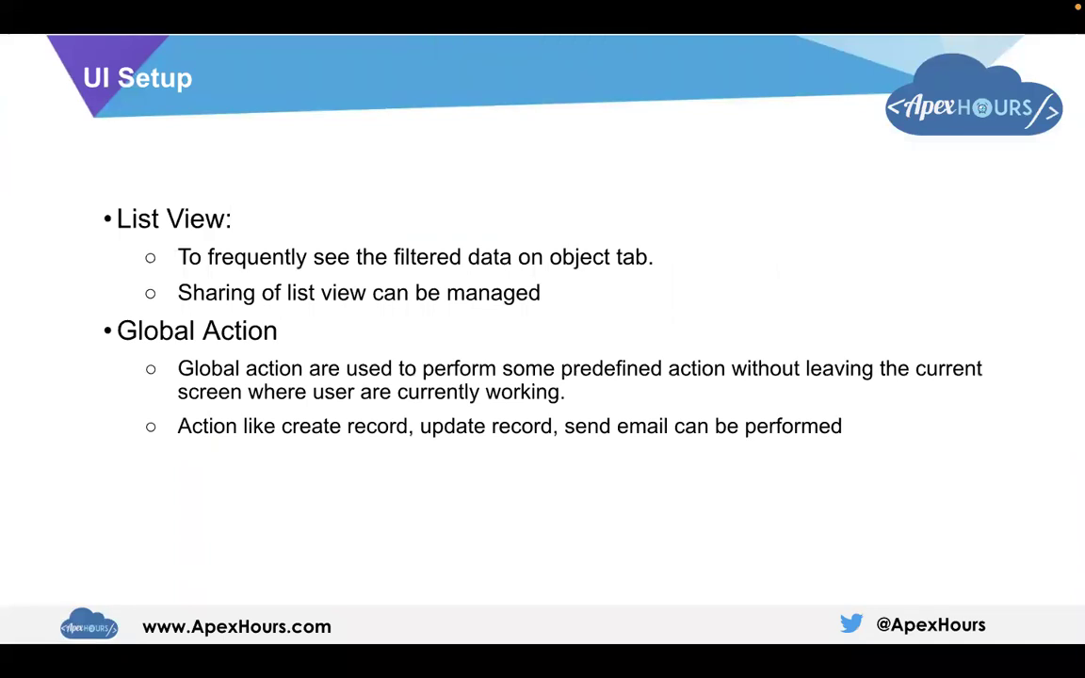
{"action": "key", "text": "Right"}
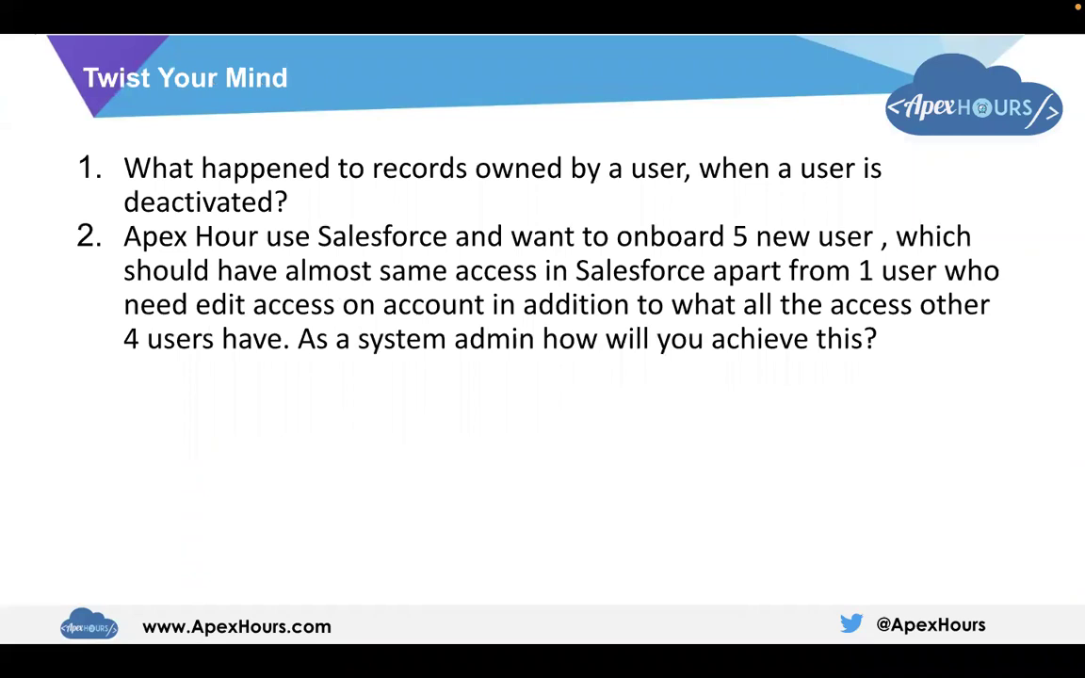